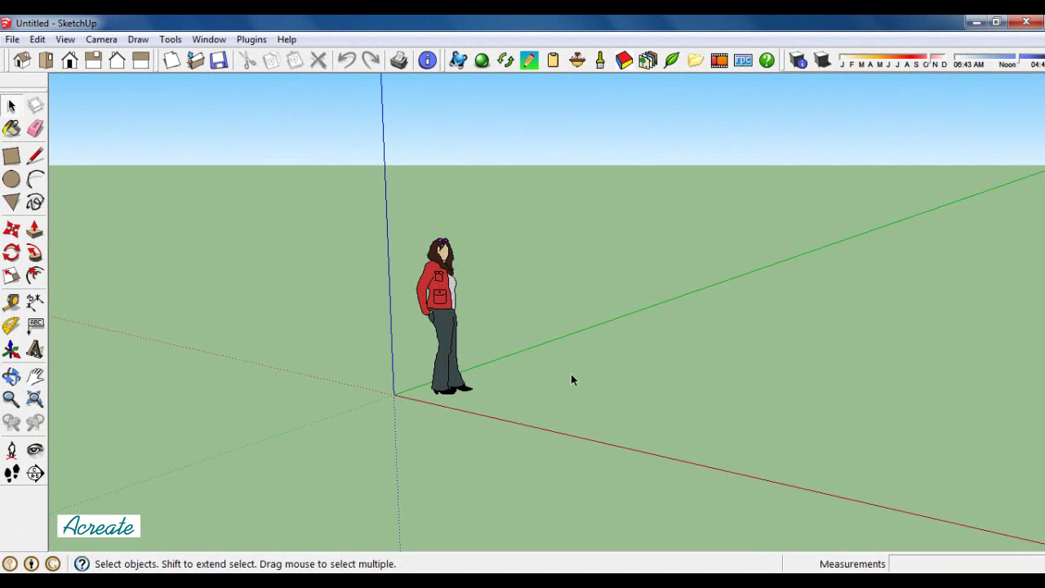
# Zoom and orbit to tilt the view of the starter scene.
pyautogui.scroll(-2, 571, 374)
pyautogui.scroll(3, 571, 374)
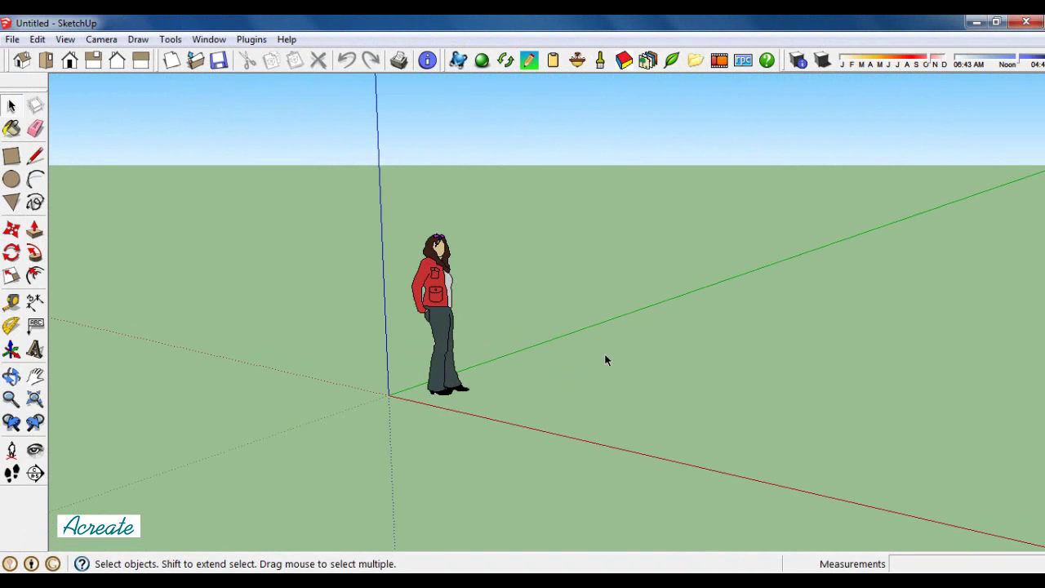
pyautogui.moveTo(616, 347); pyautogui.dragTo(698, 327, button='middle')
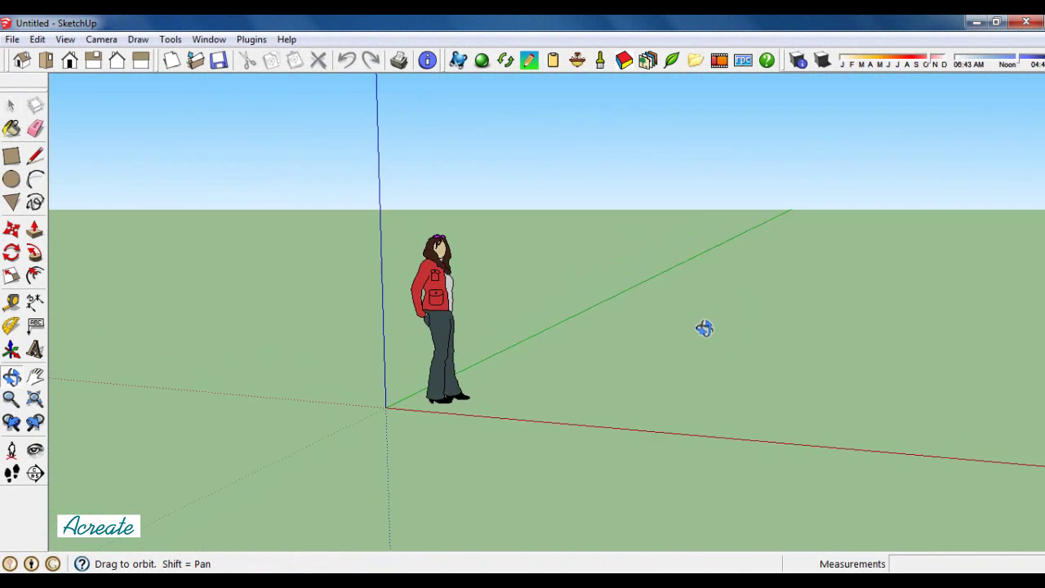
# In Model Info > Units, set length to Decimal centimetres with 0cm precision, then close the dialog.
pyautogui.click(215, 44)
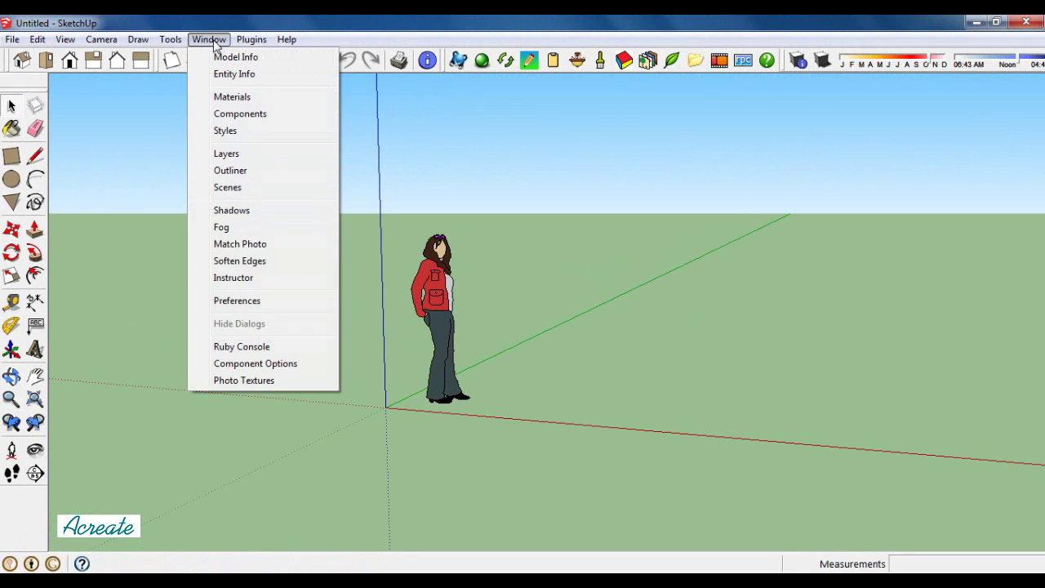
pyautogui.click(224, 56)
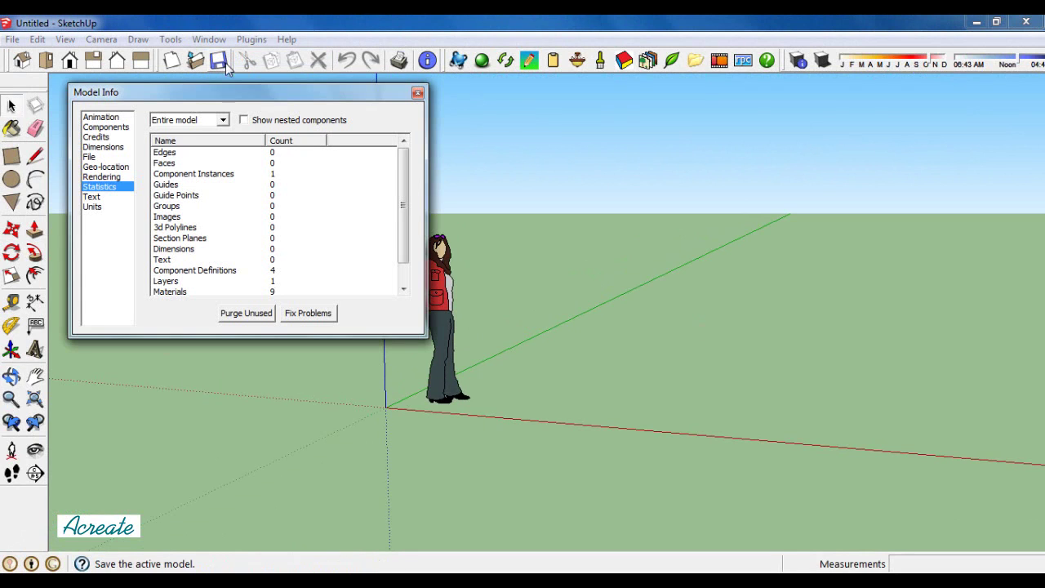
pyautogui.click(92, 207)
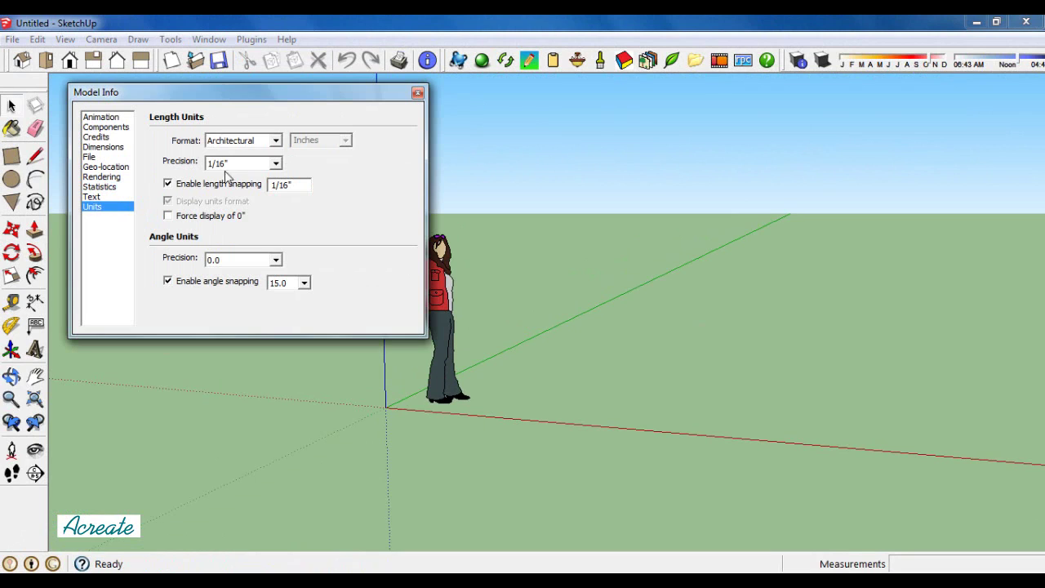
pyautogui.click(277, 142)
pyautogui.click(275, 164)
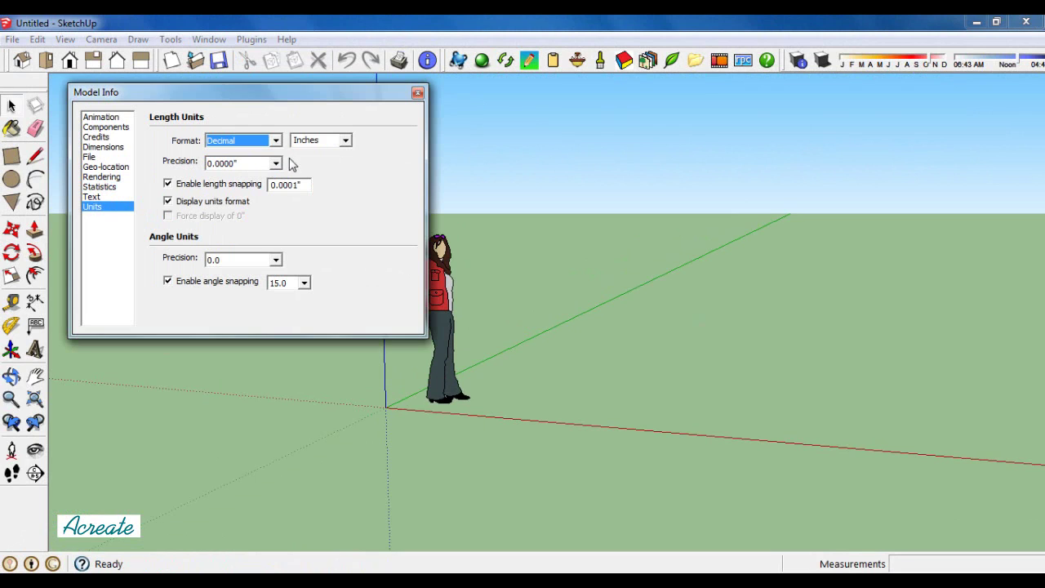
pyautogui.click(344, 141)
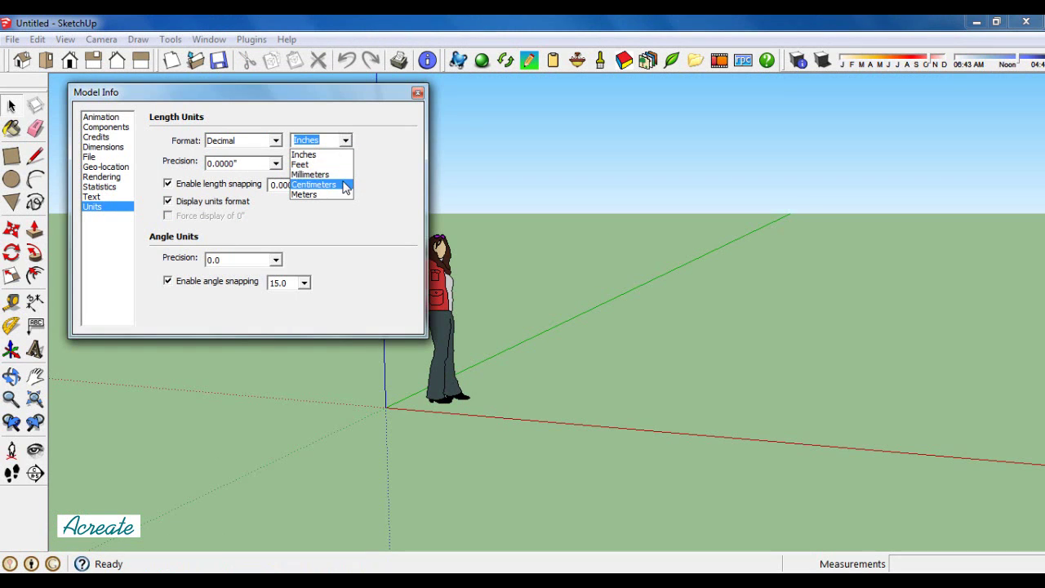
pyautogui.click(343, 182)
pyautogui.click(276, 164)
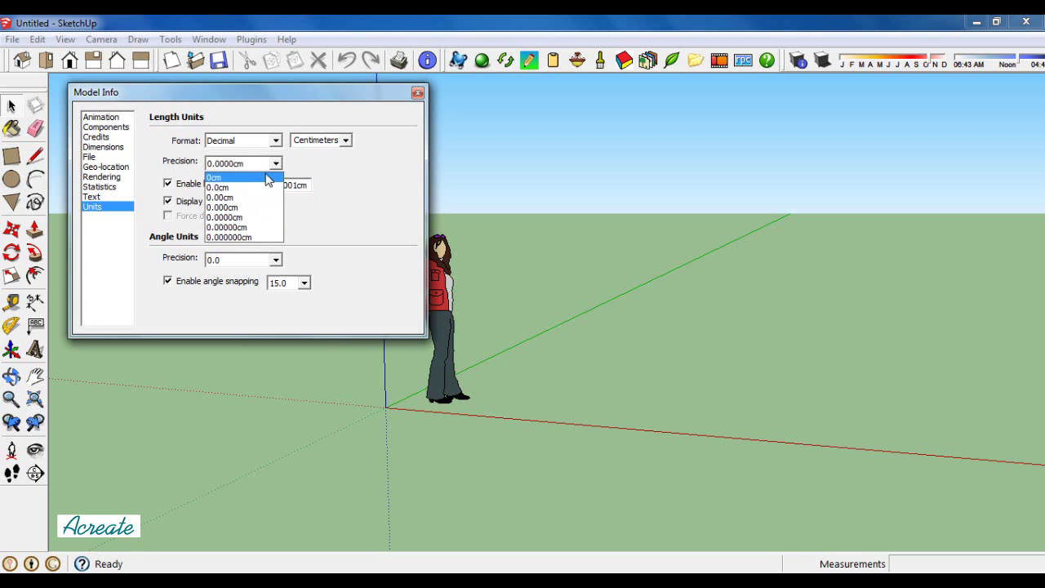
pyautogui.click(266, 175)
pyautogui.click(417, 92)
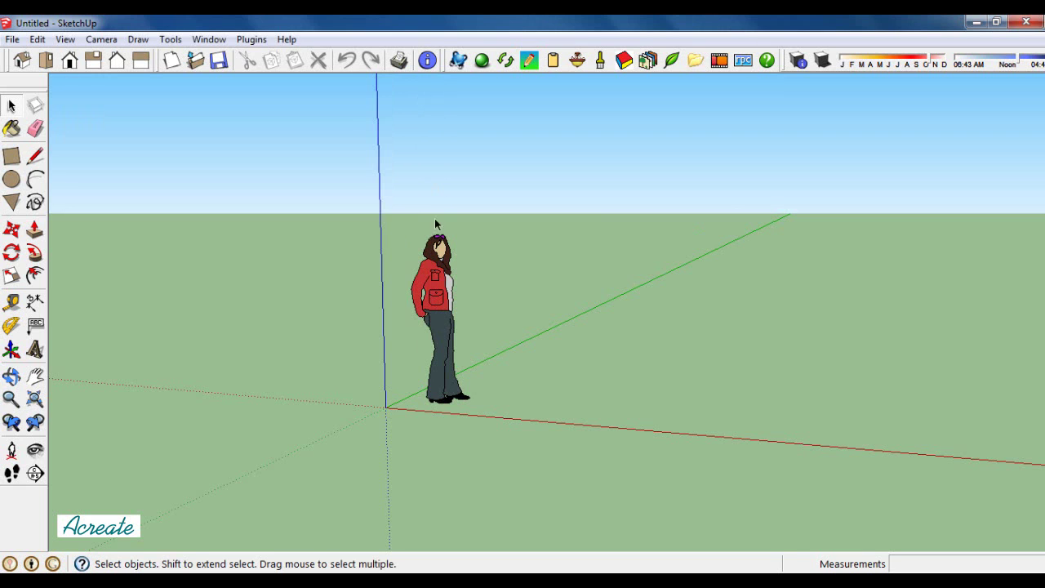
# Erase the default person figure from the scene.
pyautogui.moveTo(483, 261); pyautogui.dragTo(476, 314, button='middle')
pyautogui.scroll(3, 454, 283)
pyautogui.scroll(2, 454, 283)
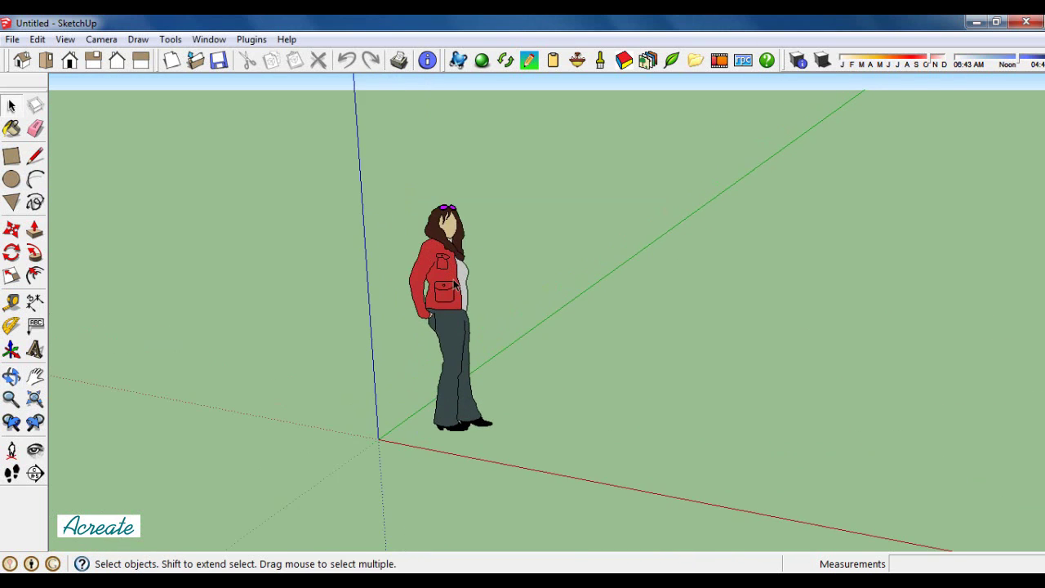
pyautogui.click(454, 283)
pyautogui.rightClick(454, 283)
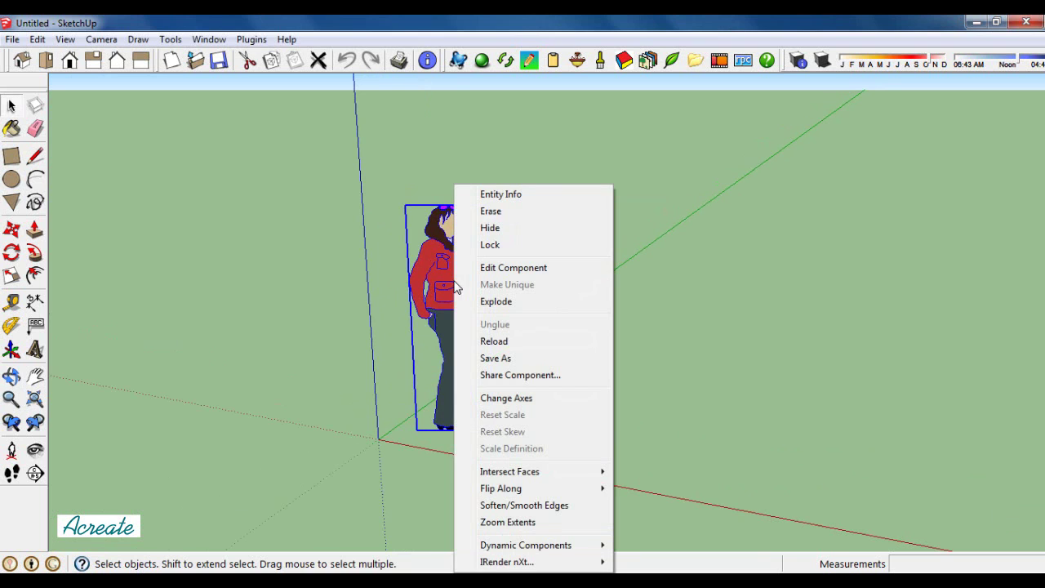
pyautogui.click(493, 213)
# Draw a 500 by 500 cm square face from the axes origin and view it from above.
pyautogui.moveTo(419, 303)
pyautogui.mouseDown(button='middle')
pyautogui.moveTo(576, 300)
pyautogui.moveTo(600, 462)
pyautogui.moveTo(532, 246)
pyautogui.moveTo(478, 408)
pyautogui.mouseUp(button='middle')
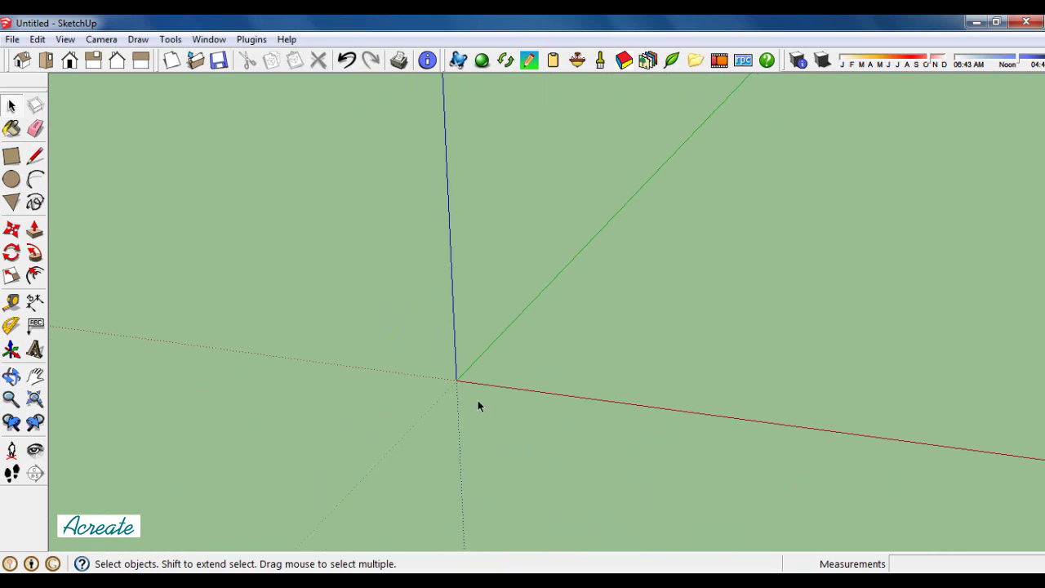
pyautogui.click(12, 158)
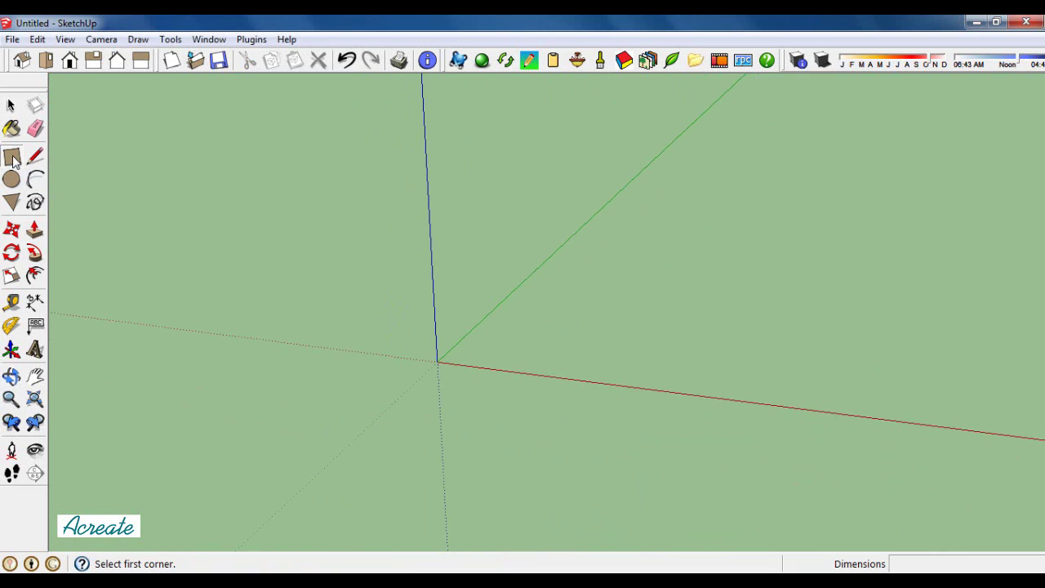
pyautogui.click(438, 360)
pyautogui.write('500,500')
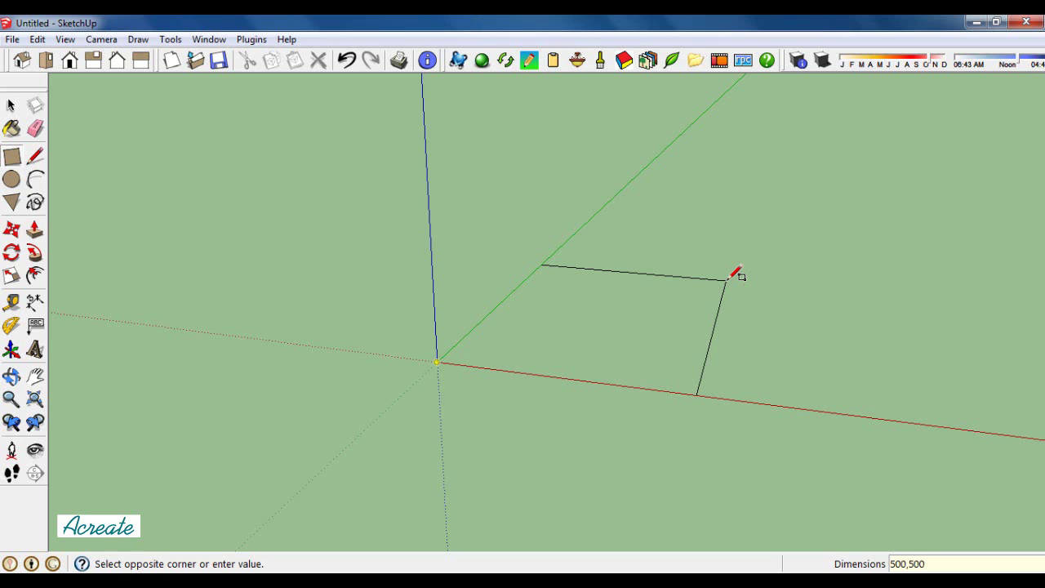
pyautogui.press('Return')
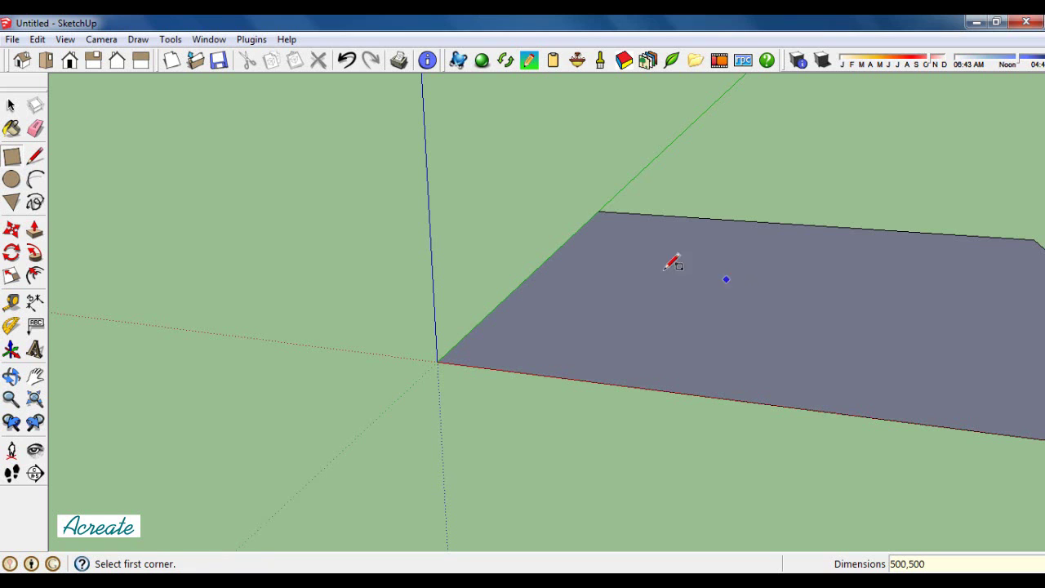
pyautogui.scroll(-2, 496, 270)
pyautogui.scroll(-1, 664, 279)
pyautogui.moveTo(664, 280); pyautogui.dragTo(632, 371, button='middle')
pyautogui.scroll(2, 681, 303)
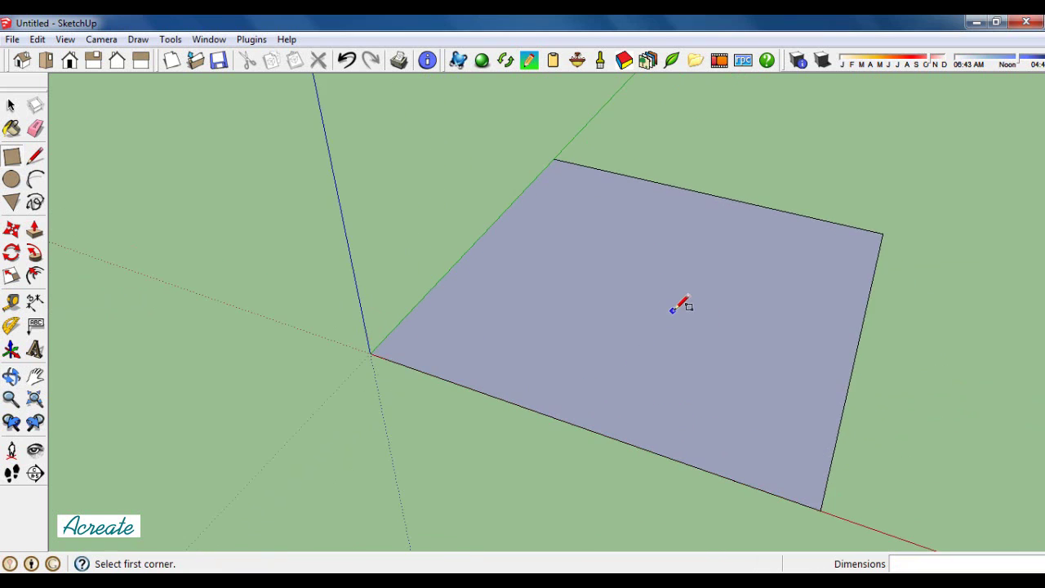
pyautogui.scroll(1, 689, 310)
pyautogui.click(10, 106)
pyautogui.scroll(1, 622, 251)
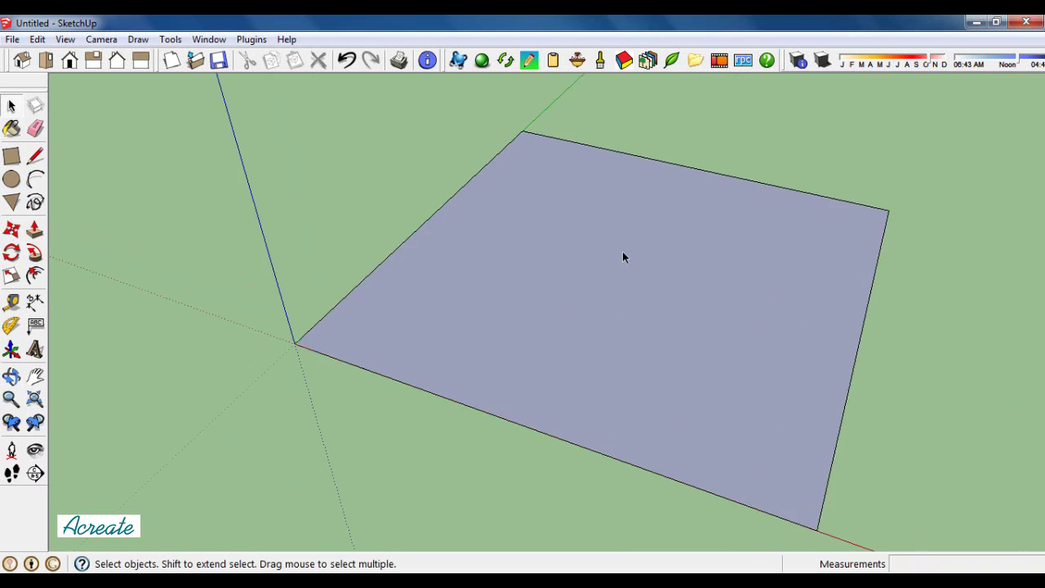
pyautogui.scroll(2, 622, 251)
pyautogui.scroll(-3, 673, 269)
pyautogui.scroll(1, 673, 270)
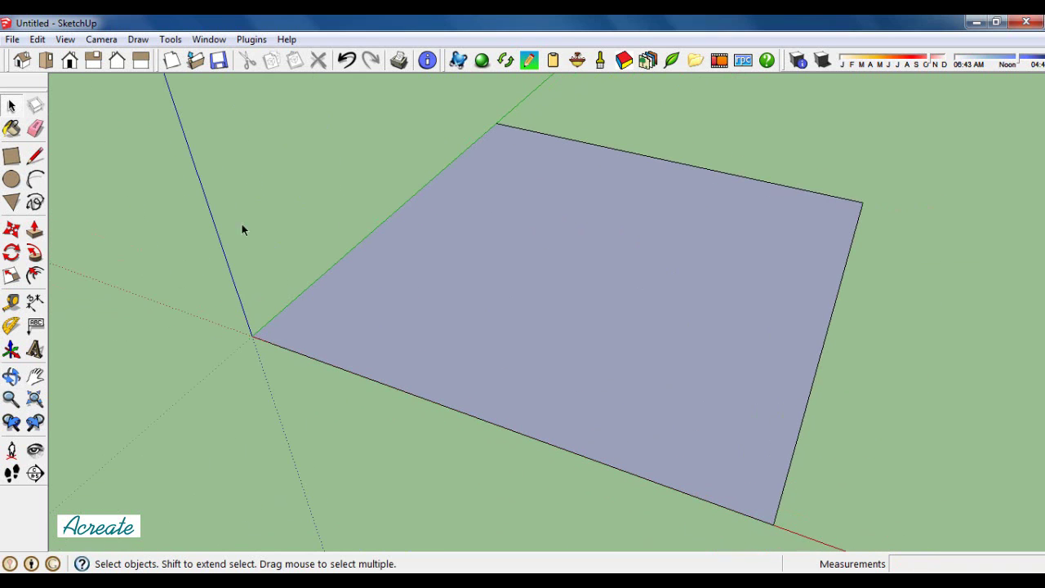
# Offset the square's edge 15 cm inward to form a border strip.
pyautogui.click(35, 276)
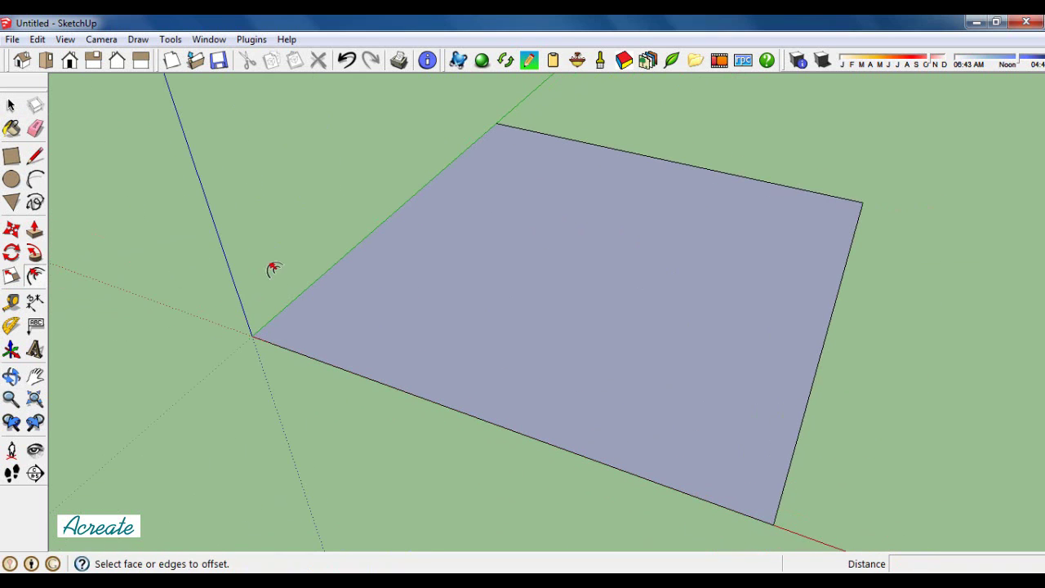
pyautogui.click(337, 264)
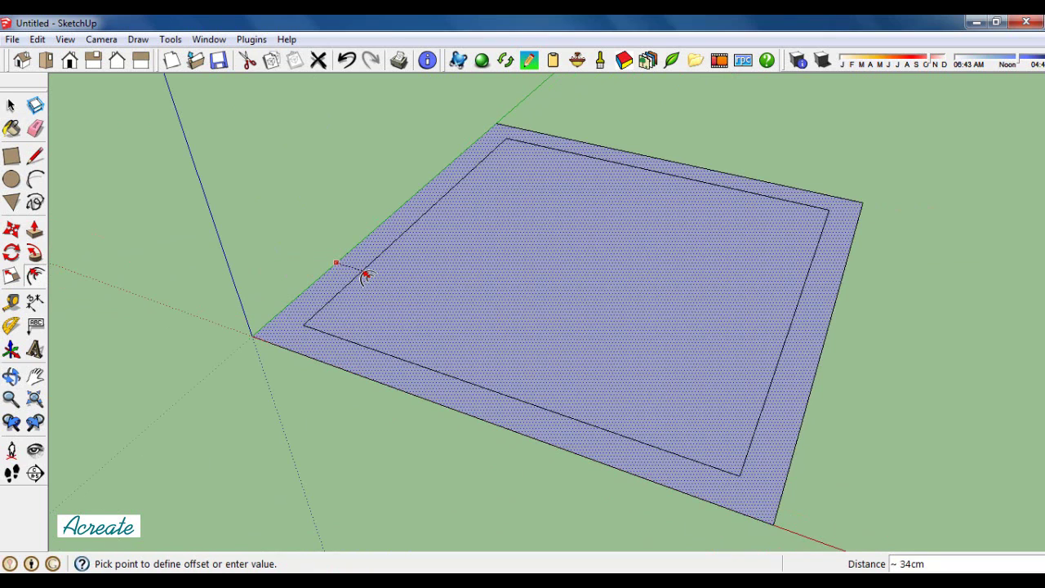
pyautogui.press('Return')
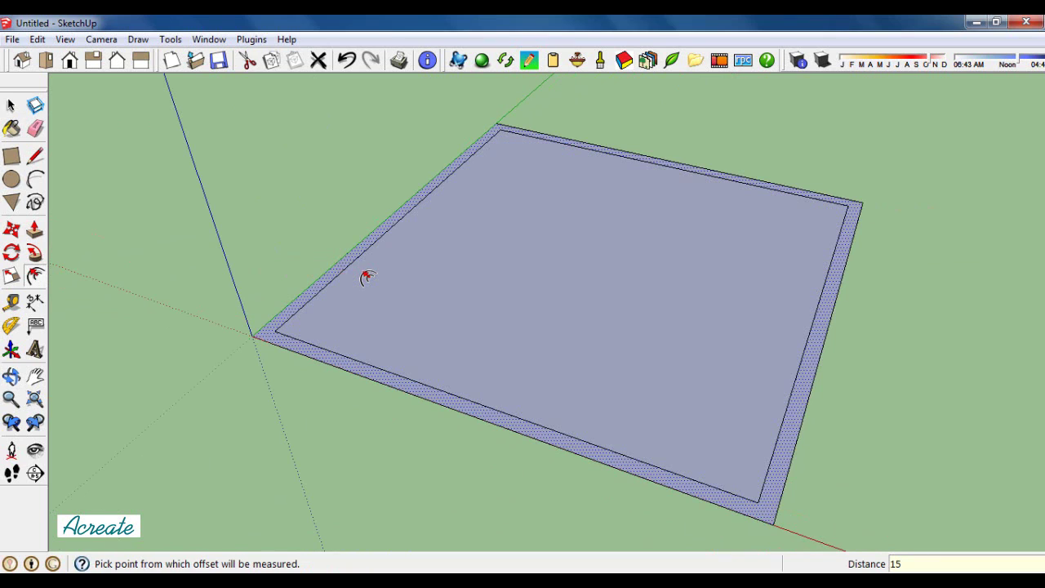
pyautogui.press('space')
pyautogui.scroll(-2, 547, 278)
pyautogui.moveTo(553, 283)
pyautogui.mouseDown(button='middle')
pyautogui.moveTo(620, 310)
pyautogui.moveTo(595, 315)
pyautogui.mouseUp(button='middle')
pyautogui.scroll(3, 597, 308)
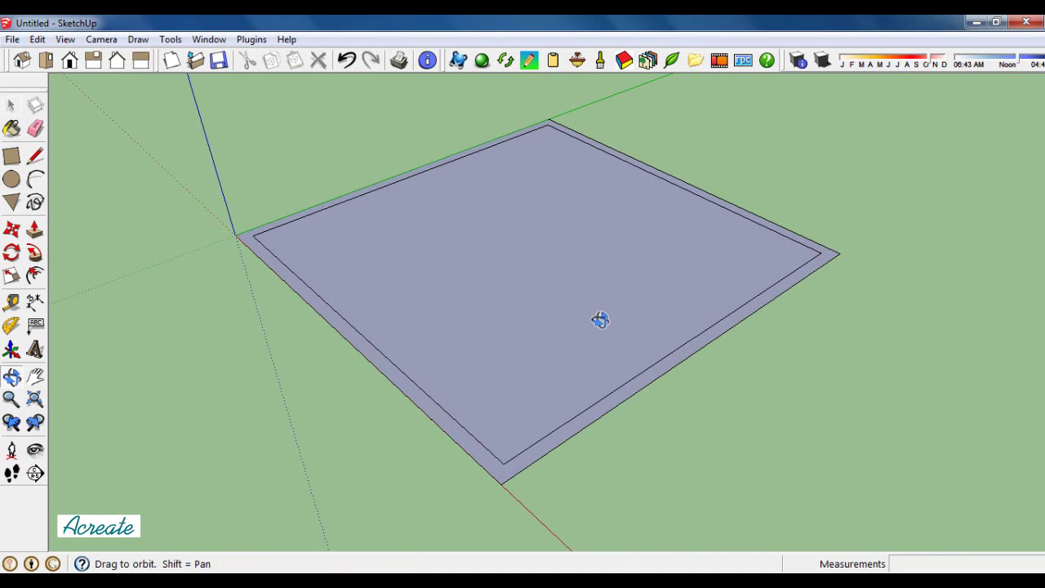
pyautogui.scroll(2, 594, 315)
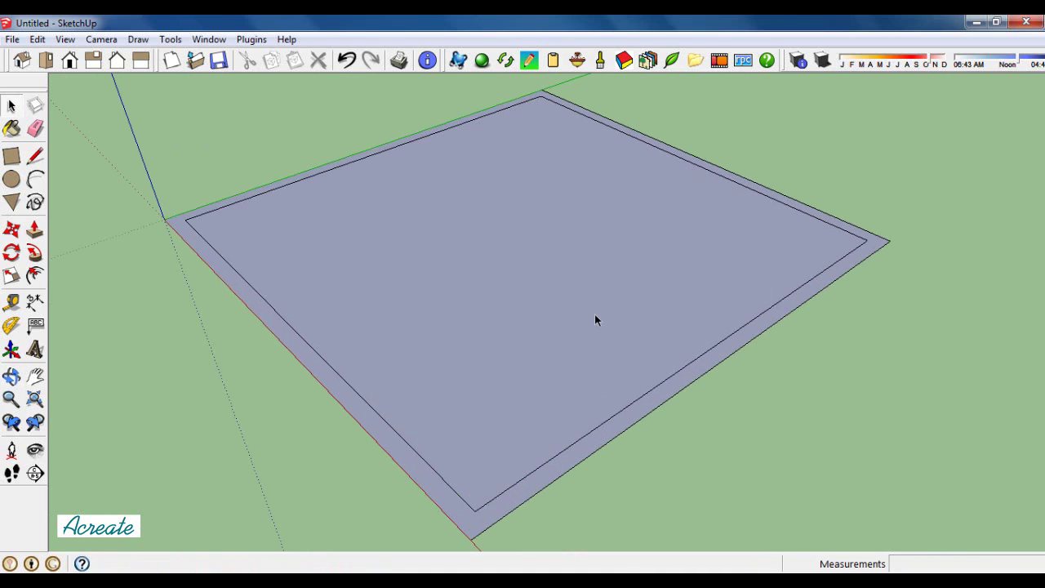
# Pull the 15 cm border strip up 280 cm into walls.
pyautogui.click(34, 230)
pyautogui.scroll(-3, 584, 269)
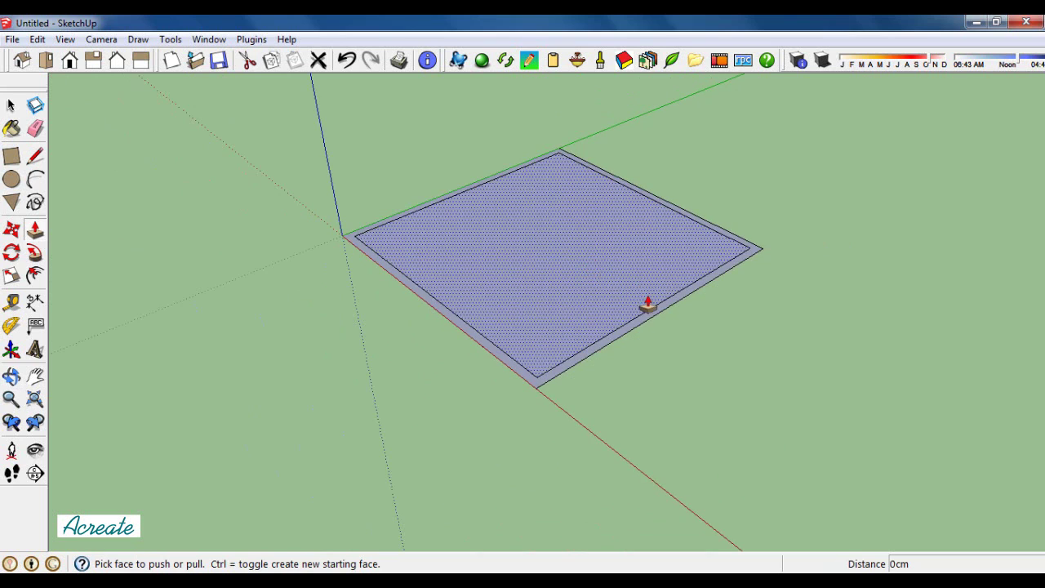
pyautogui.moveTo(655, 314); pyautogui.dragTo(658, 282)
pyautogui.write('280')
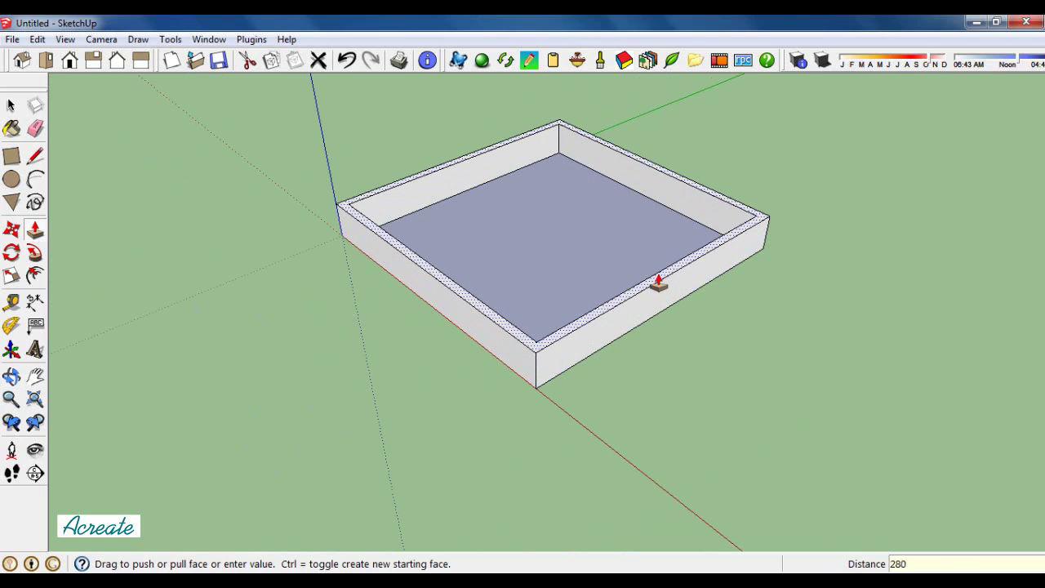
pyautogui.press('Return')
# Push the left inner wall face in by 15 cm.
pyautogui.scroll(-3, 658, 285)
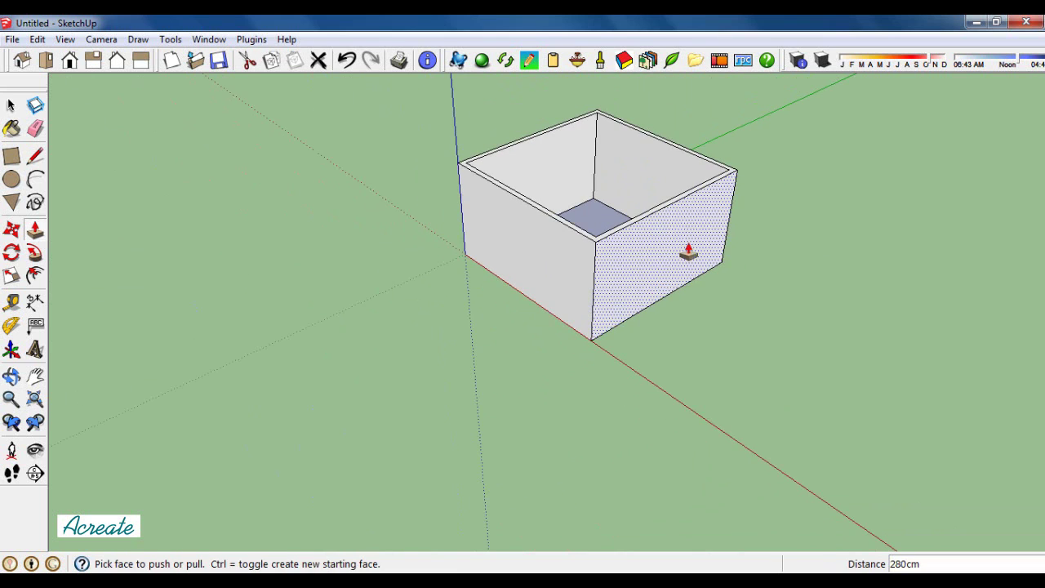
pyautogui.moveTo(692, 247)
pyautogui.mouseDown(button='middle')
pyautogui.moveTo(398, 282)
pyautogui.moveTo(527, 249)
pyautogui.mouseUp(button='middle')
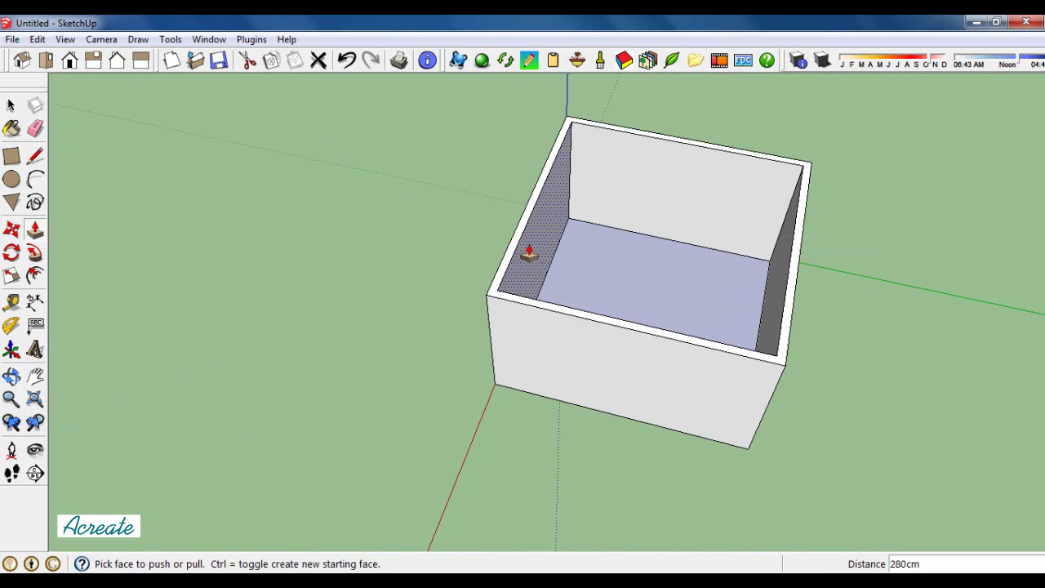
pyautogui.moveTo(527, 250); pyautogui.dragTo(470, 239)
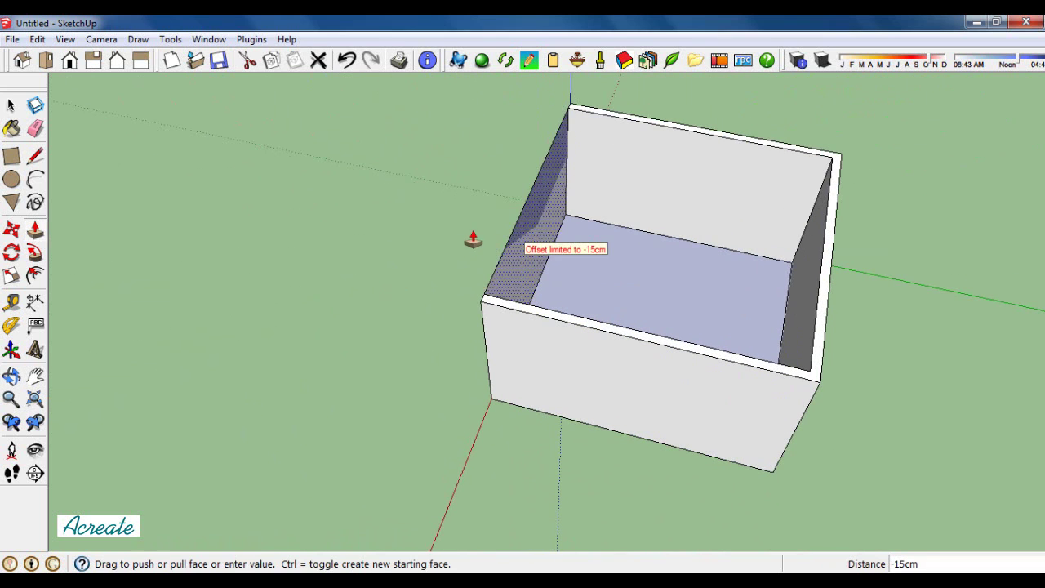
# Erase the box's left wall, leaving the room open on one side.
pyautogui.click(36, 128)
pyautogui.click(510, 220)
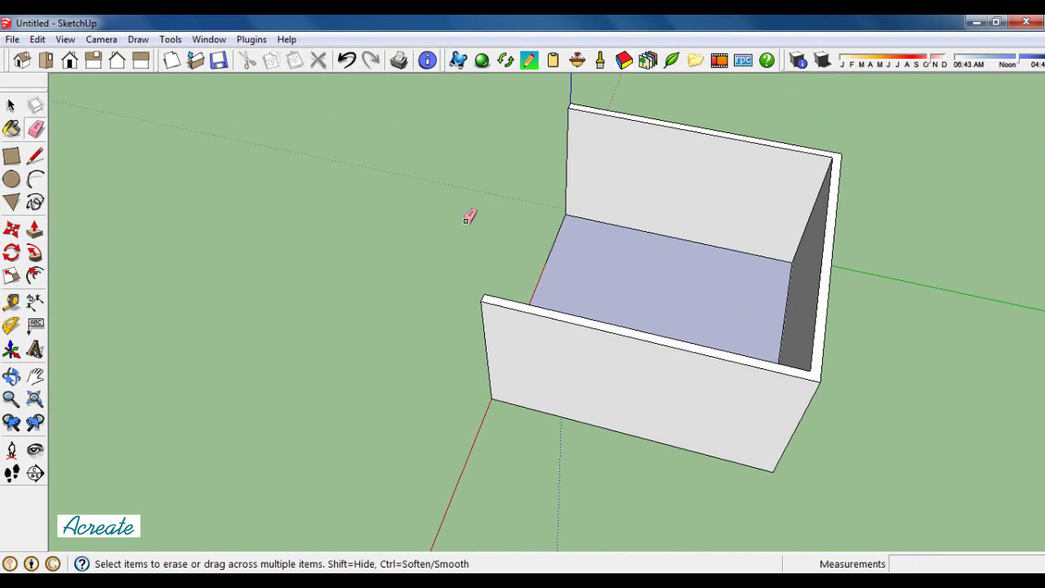
pyautogui.click(11, 104)
# Orbit and zoom to a close view down onto the back wall, ready to measure.
pyautogui.moveTo(571, 310)
pyautogui.mouseDown(button='middle')
pyautogui.moveTo(602, 289)
pyautogui.moveTo(877, 252)
pyautogui.moveTo(541, 236)
pyautogui.moveTo(672, 203)
pyautogui.moveTo(726, 199)
pyautogui.moveTo(726, 217)
pyautogui.mouseUp(button='middle')
pyautogui.scroll(3, 542, 230)
pyautogui.scroll(2, 563, 240)
pyautogui.moveTo(564, 275); pyautogui.dragTo(620, 303, button='middle')
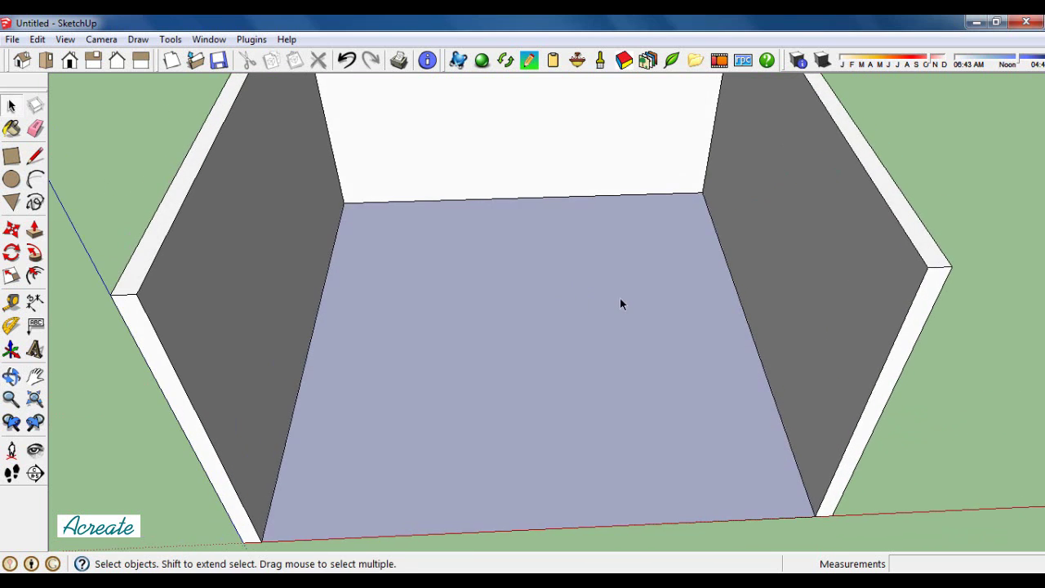
pyautogui.scroll(-1, 622, 245)
pyautogui.moveTo(623, 232); pyautogui.dragTo(669, 234, button='middle')
pyautogui.scroll(2, 603, 245)
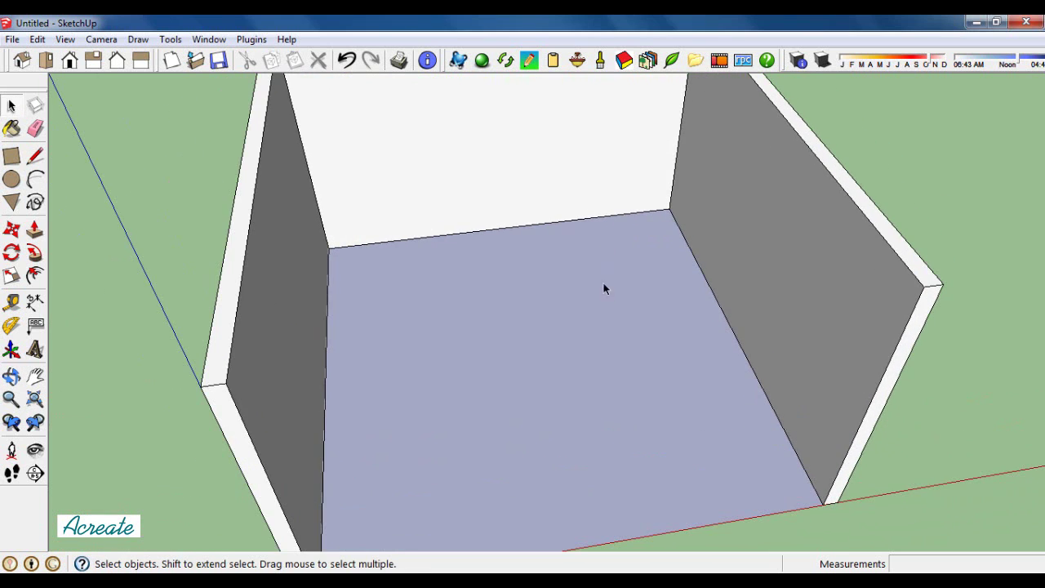
pyautogui.scroll(-3, 604, 289)
pyautogui.moveTo(604, 289); pyautogui.dragTo(629, 177, button='middle')
pyautogui.scroll(3, 629, 177)
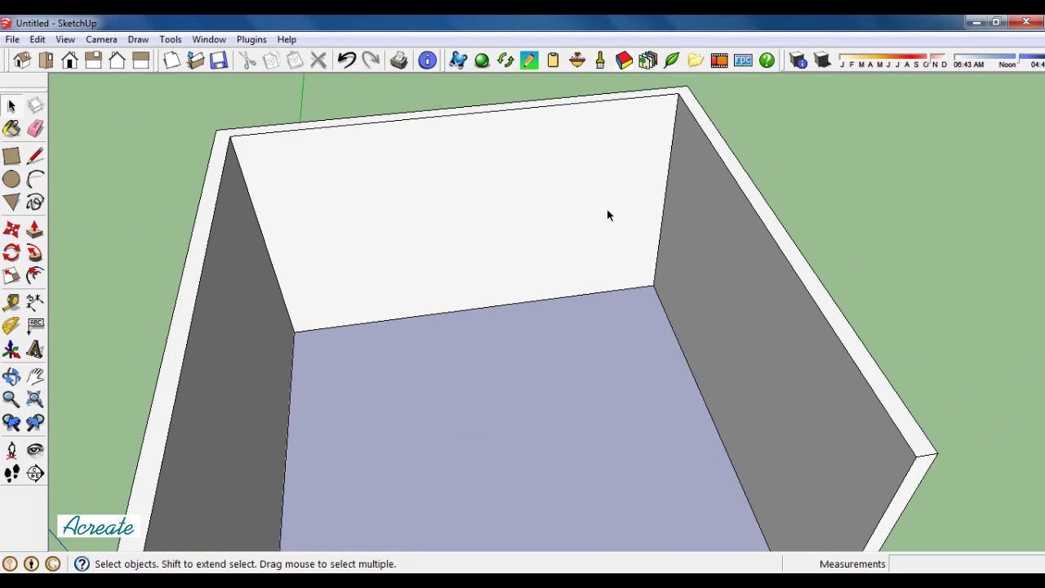
pyautogui.click(11, 302)
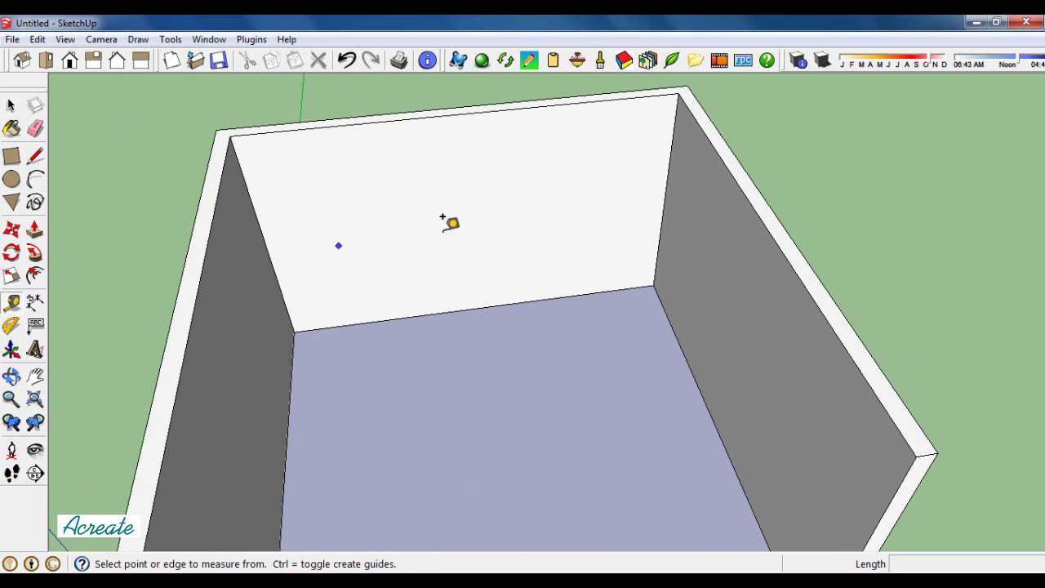
# Place a guide 250 cm from the back wall's right edge and draw a rectangle from it to split the wall.
pyautogui.click(660, 189)
pyautogui.write('250')
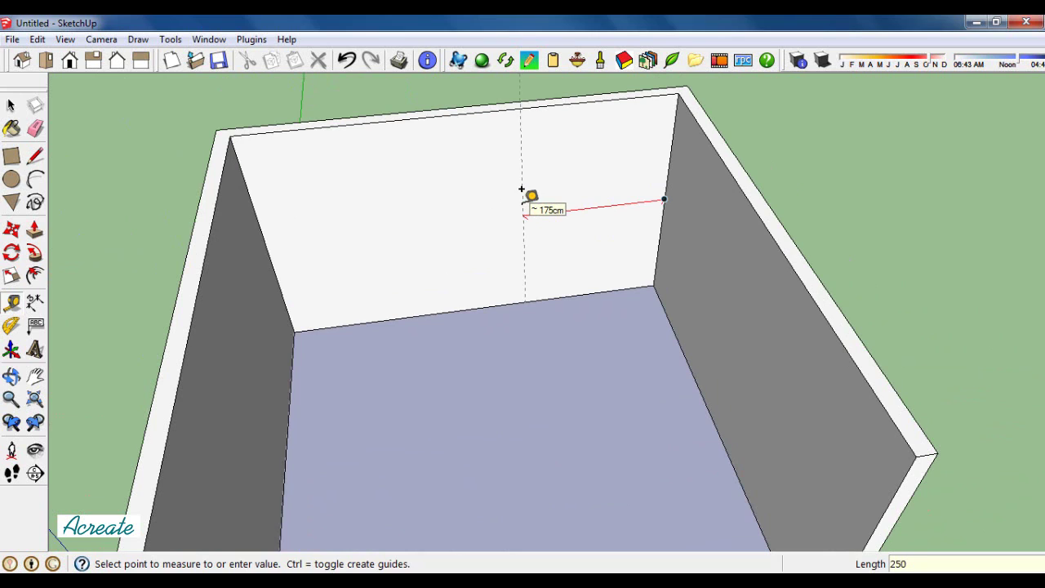
pyautogui.press('Return')
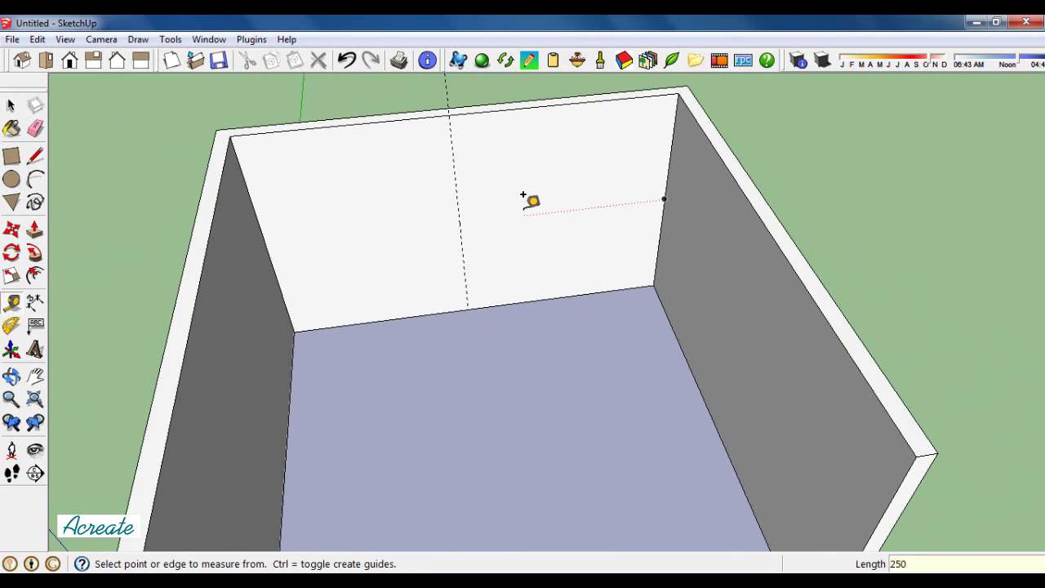
pyautogui.click(35, 156)
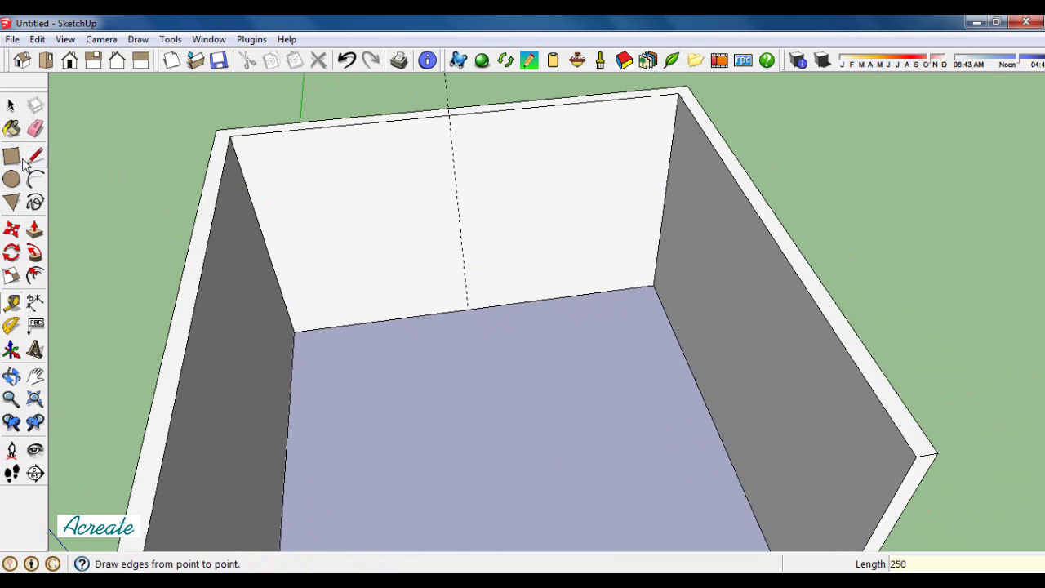
pyautogui.click(12, 155)
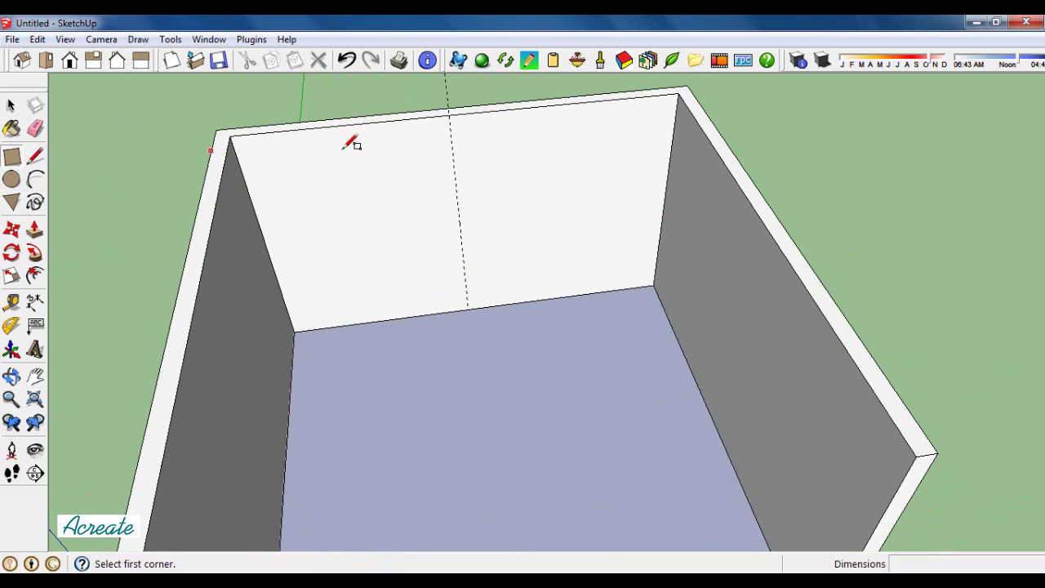
pyautogui.click(448, 115)
pyautogui.click(654, 281)
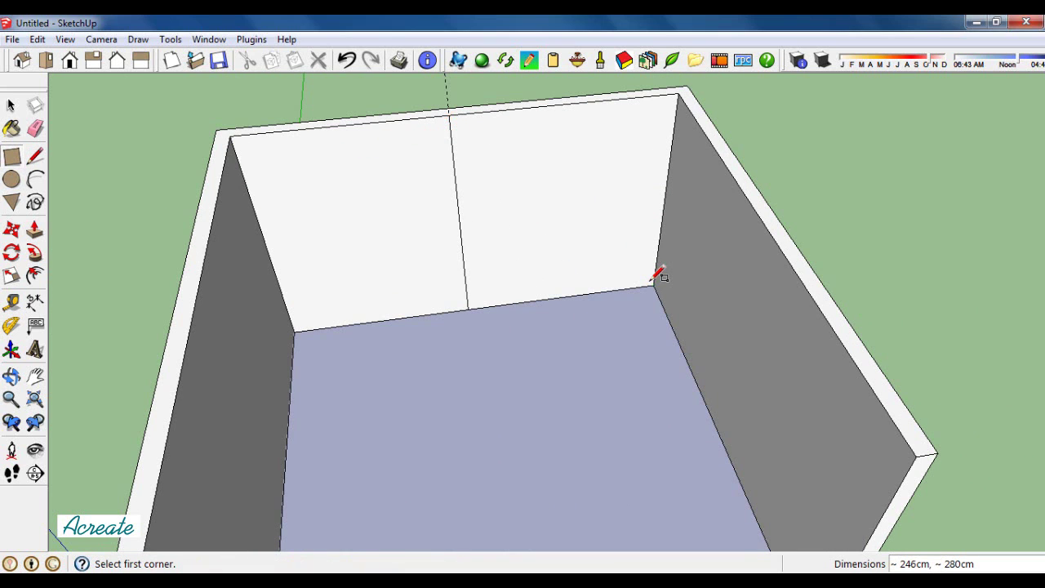
pyautogui.click(36, 131)
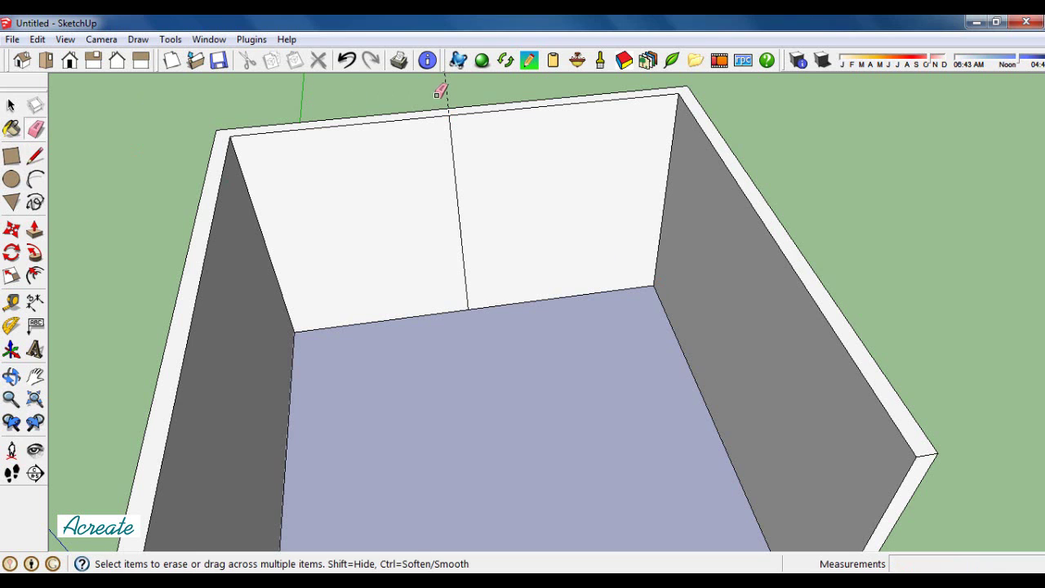
pyautogui.scroll(-3, 508, 122)
# Push/pull the right back-wall panel 20 cm out into the room.
pyautogui.moveTo(551, 147); pyautogui.dragTo(596, 136, button='middle')
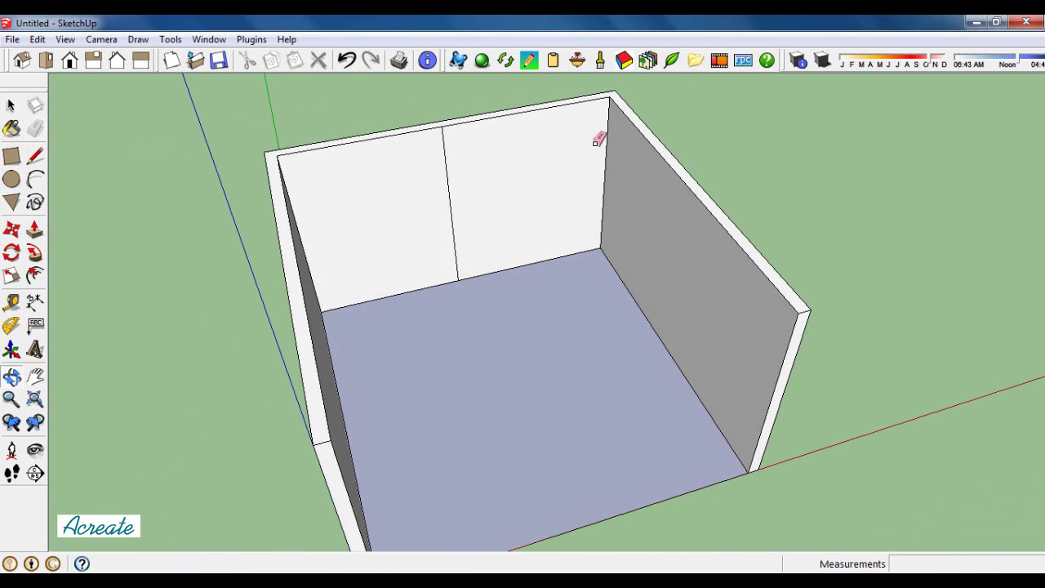
pyautogui.scroll(2, 596, 136)
pyautogui.scroll(2, 575, 147)
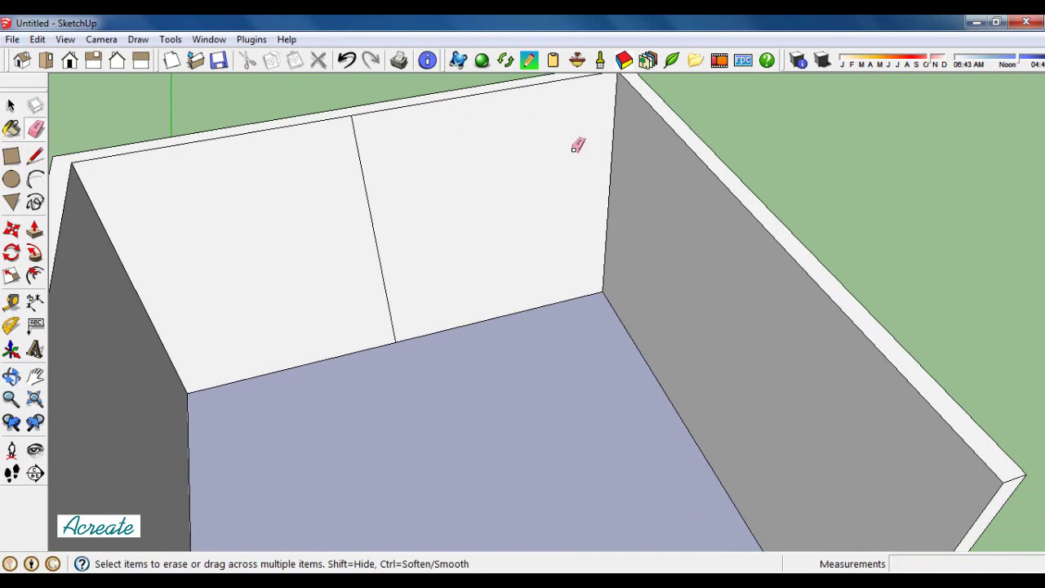
pyautogui.click(35, 231)
pyautogui.click(425, 211)
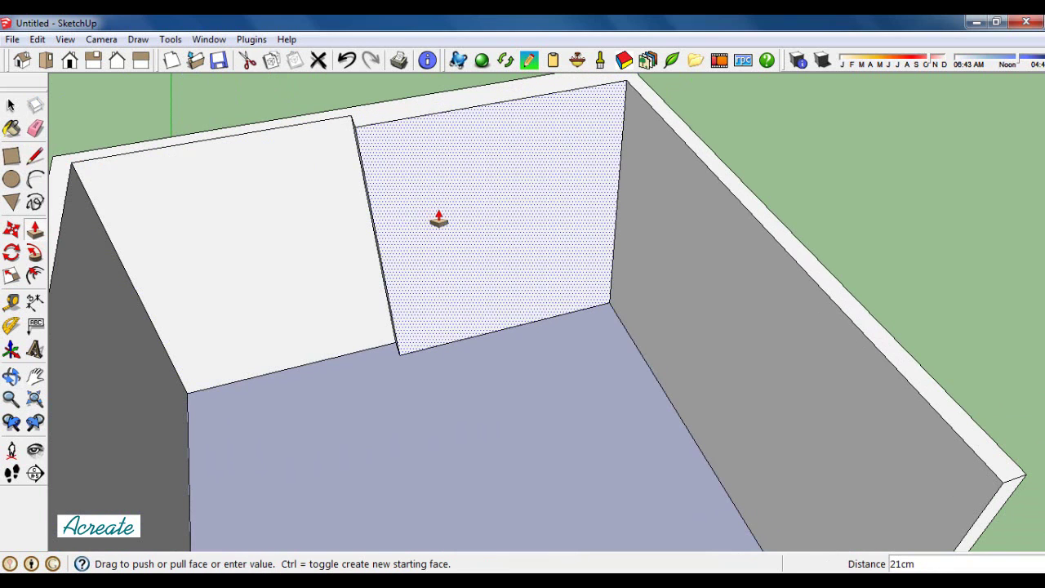
pyautogui.write('20')
pyautogui.press('Return')
pyautogui.scroll(-3, 436, 217)
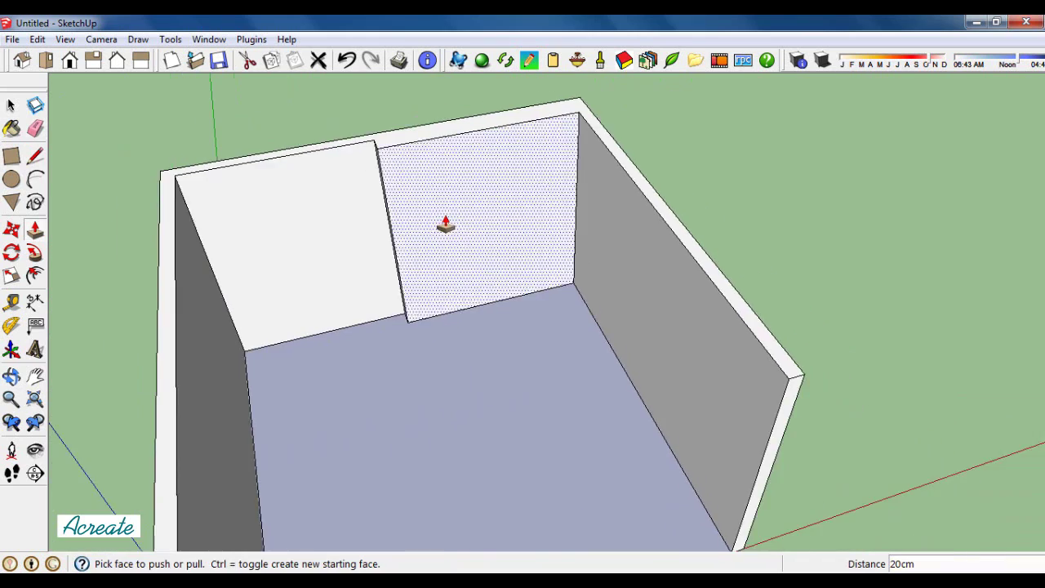
pyautogui.moveTo(443, 221)
pyautogui.mouseDown(button='middle')
pyautogui.moveTo(493, 272)
pyautogui.moveTo(499, 239)
pyautogui.moveTo(528, 256)
pyautogui.moveTo(518, 270)
pyautogui.mouseUp(button='middle')
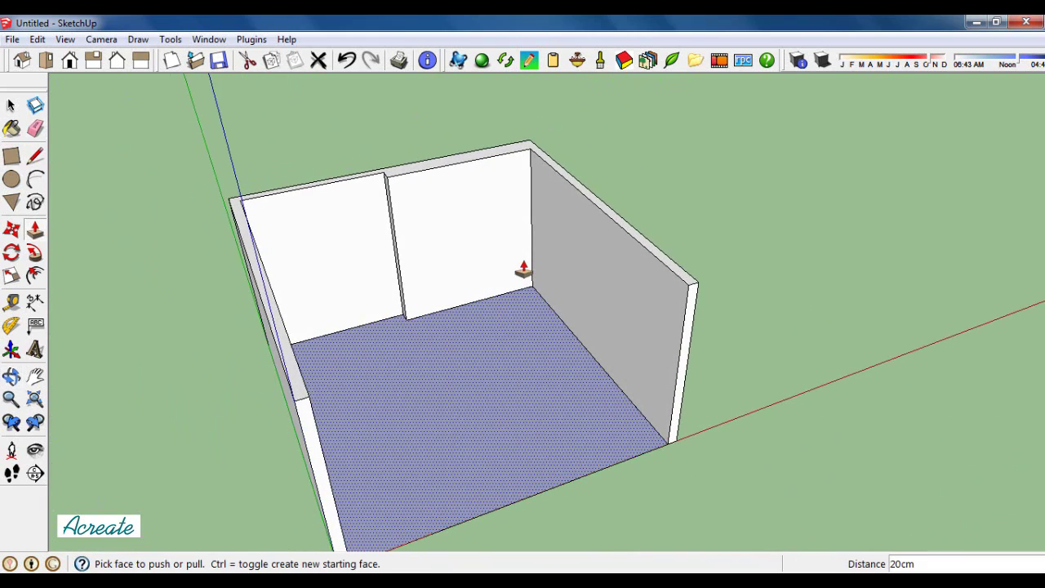
pyautogui.scroll(2, 518, 270)
pyautogui.scroll(2, 523, 271)
pyautogui.scroll(2, 523, 270)
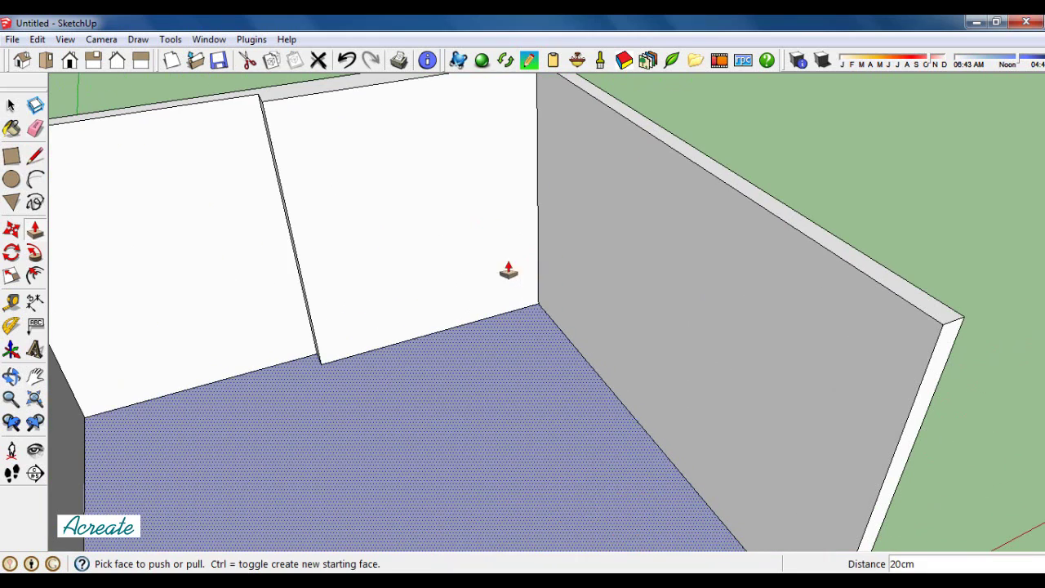
# Add guides 70 cm above the floor on the back wall and the side wall.
pyautogui.press('t')
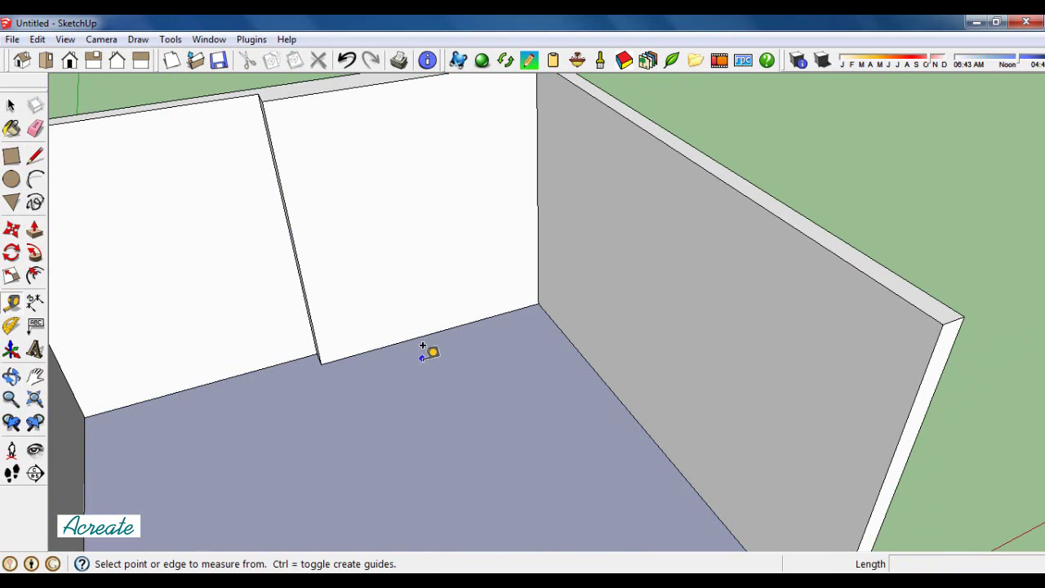
pyautogui.click(425, 335)
pyautogui.write('70')
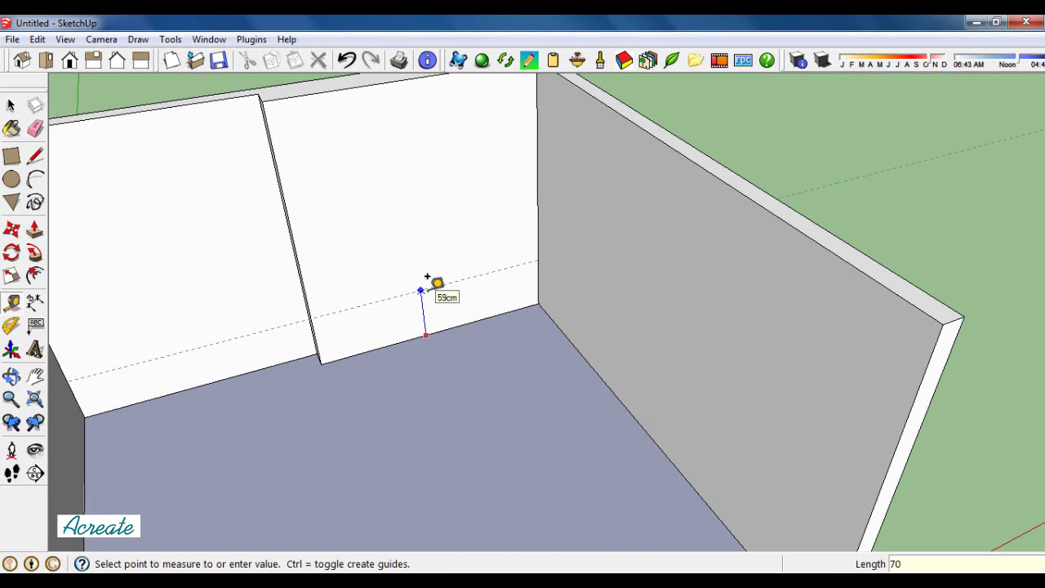
pyautogui.press('Return')
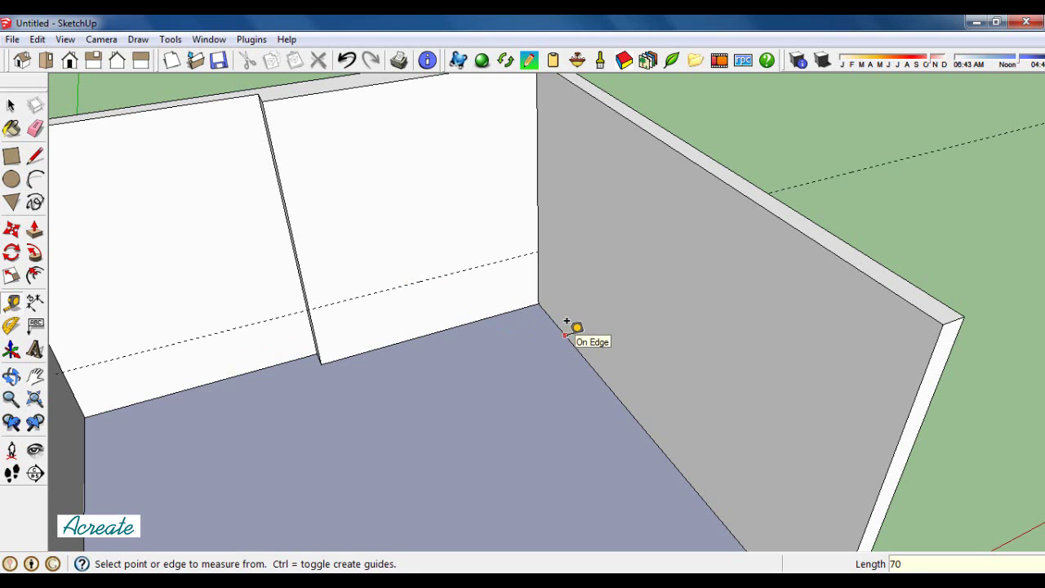
pyautogui.click(565, 334)
pyautogui.click(544, 246)
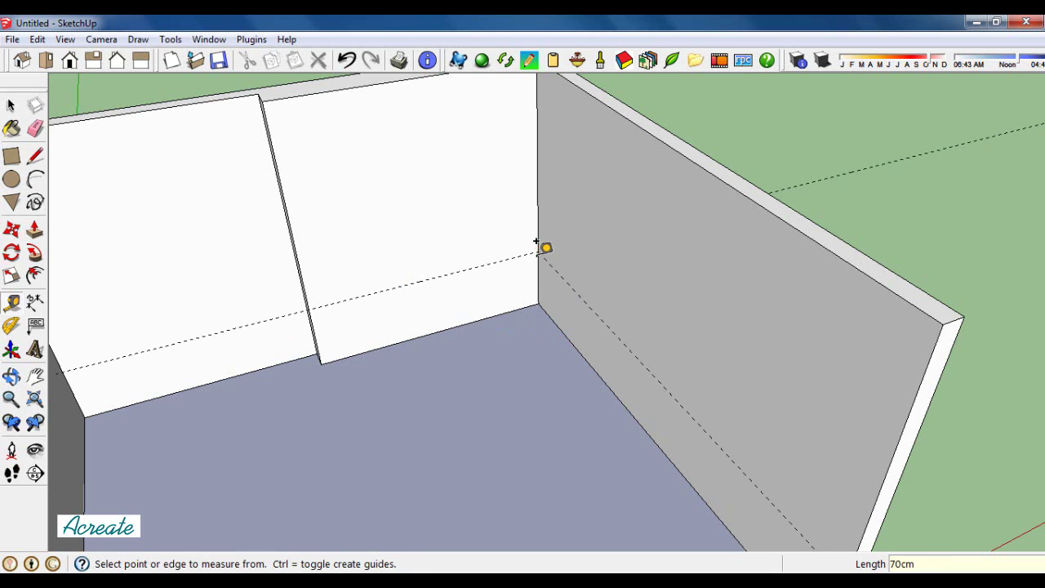
# Add a vertical guide on the side wall 22 cm from the right corner.
pyautogui.scroll(-3, 586, 284)
pyautogui.scroll(-2, 586, 284)
pyautogui.moveTo(594, 291); pyautogui.dragTo(646, 305, button='middle')
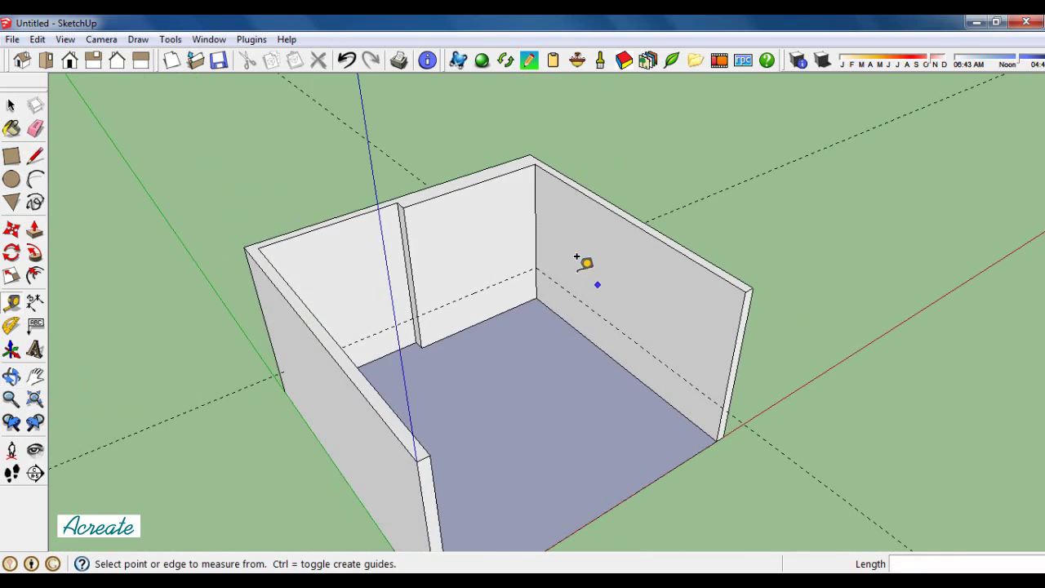
pyautogui.scroll(2, 556, 239)
pyautogui.click(531, 230)
pyautogui.write('220')
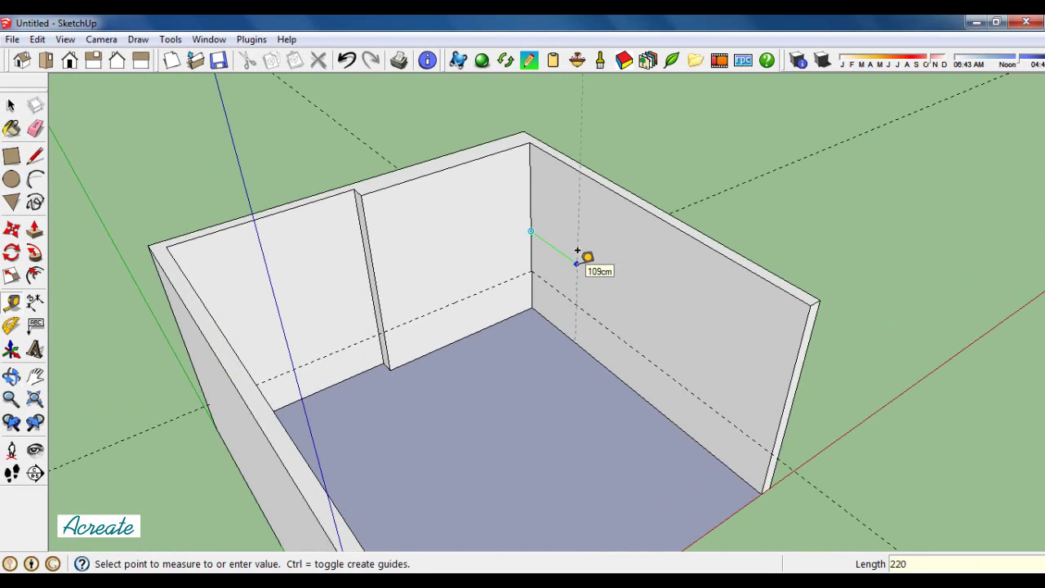
pyautogui.click(577, 251)
pyautogui.scroll(2, 626, 277)
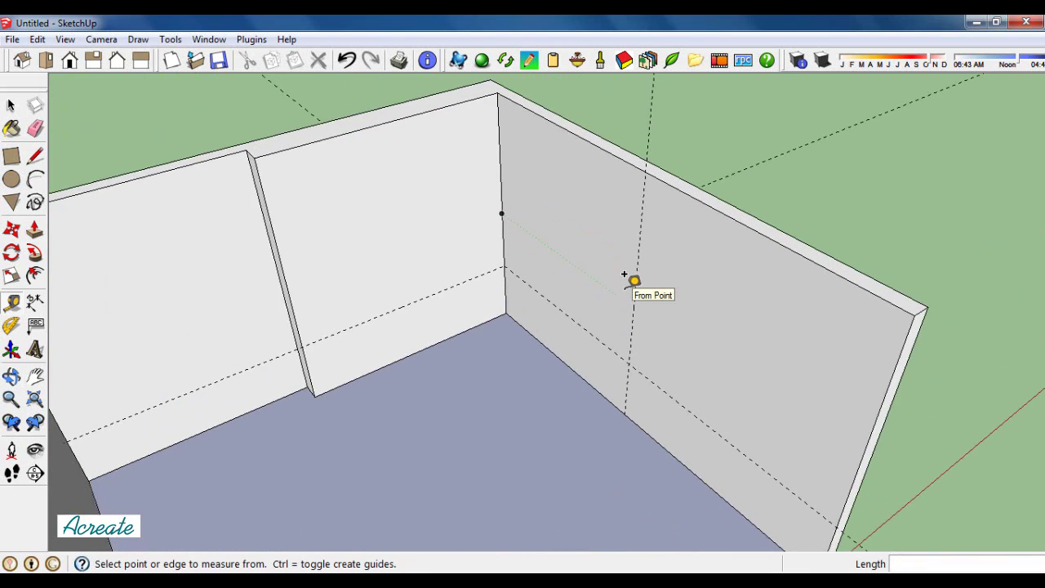
pyautogui.scroll(1, 624, 275)
pyautogui.scroll(-2, 625, 278)
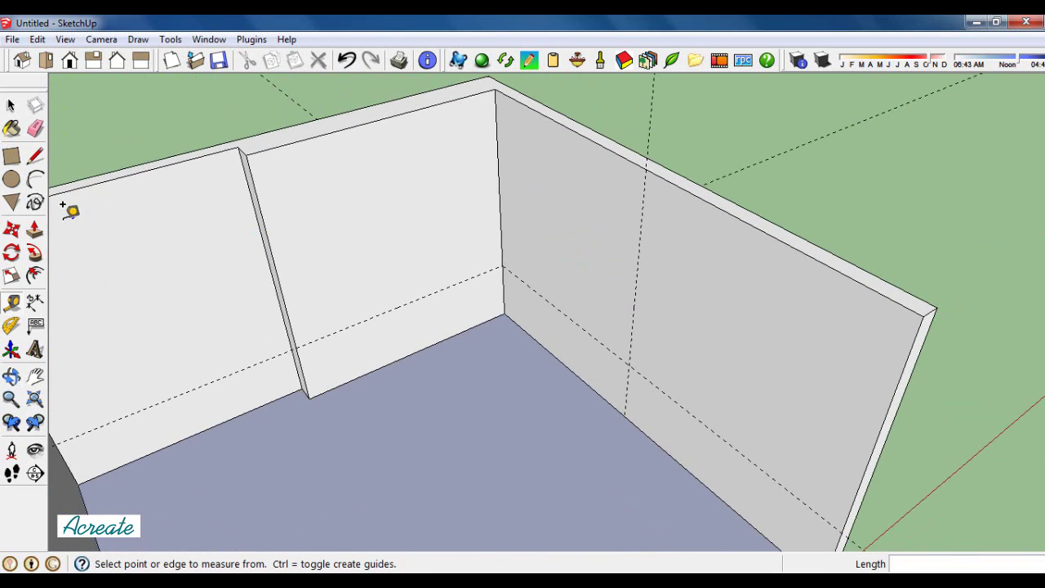
# Draw a 250×70 cm rectangle on the back panel and a 220×70 cm one on the side wall.
pyautogui.click(11, 156)
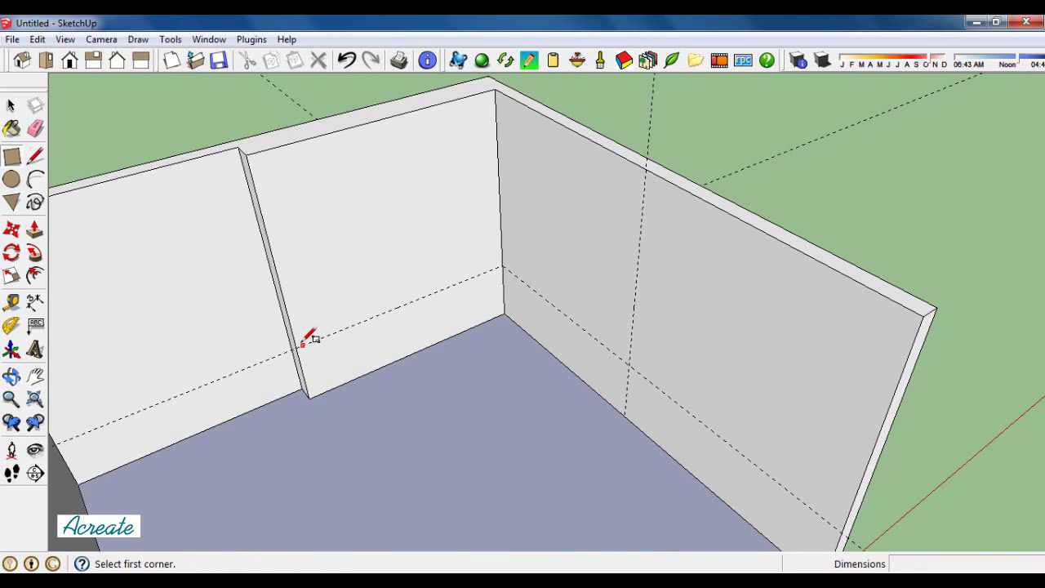
pyautogui.click(295, 348)
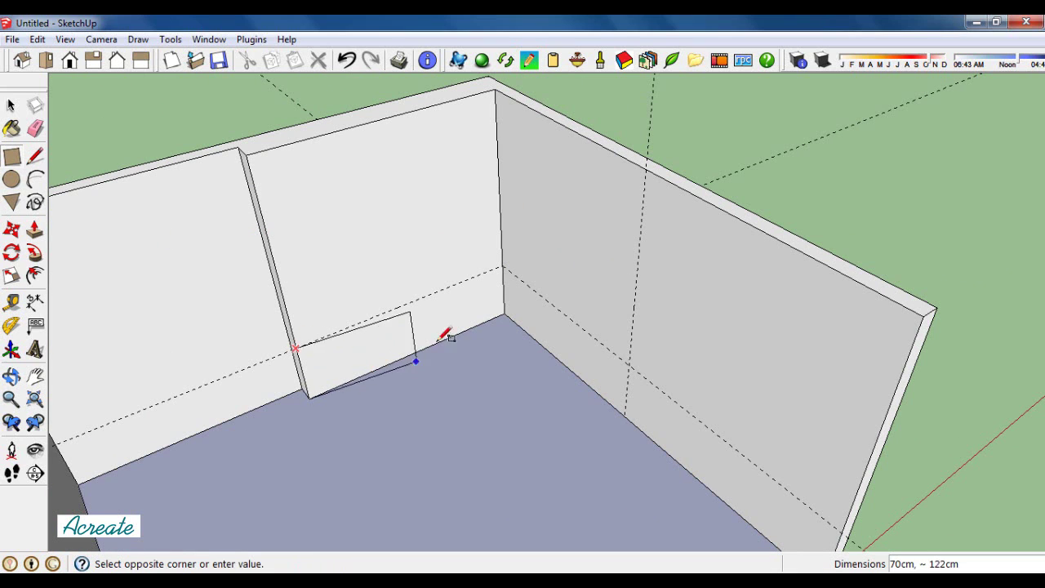
pyautogui.click(504, 303)
pyautogui.click(504, 267)
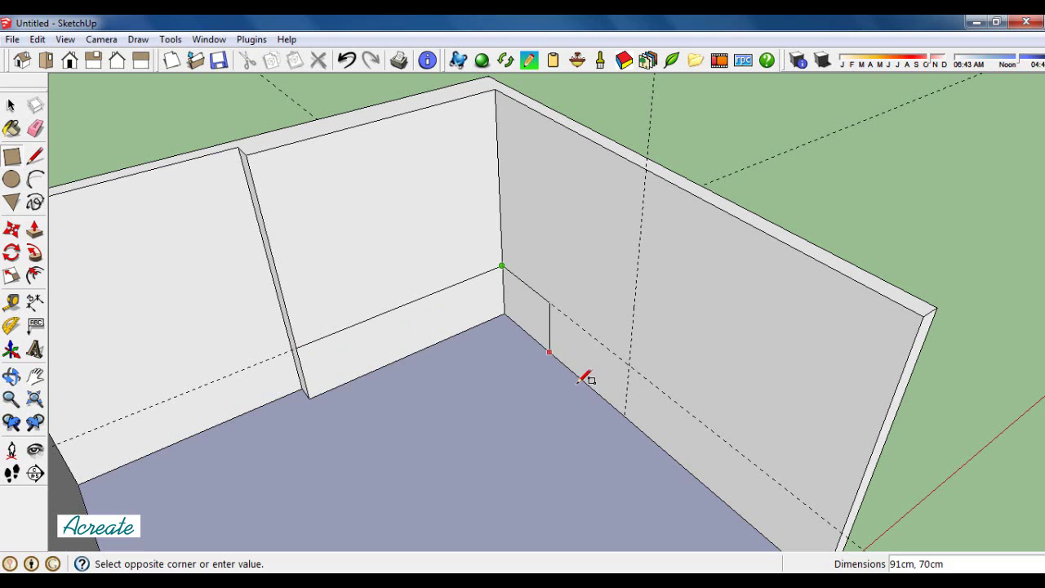
pyautogui.click(625, 412)
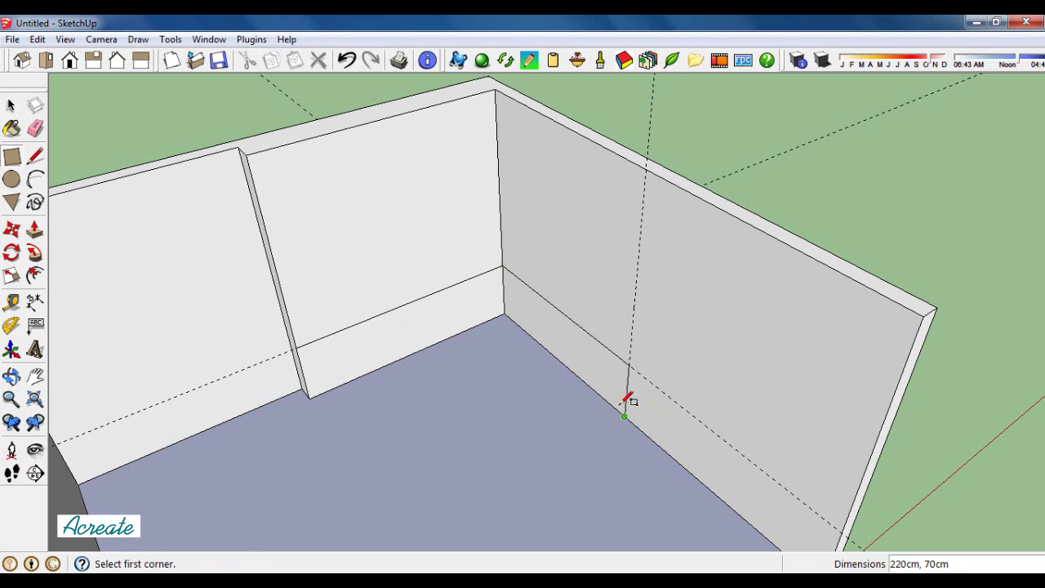
pyautogui.click(33, 131)
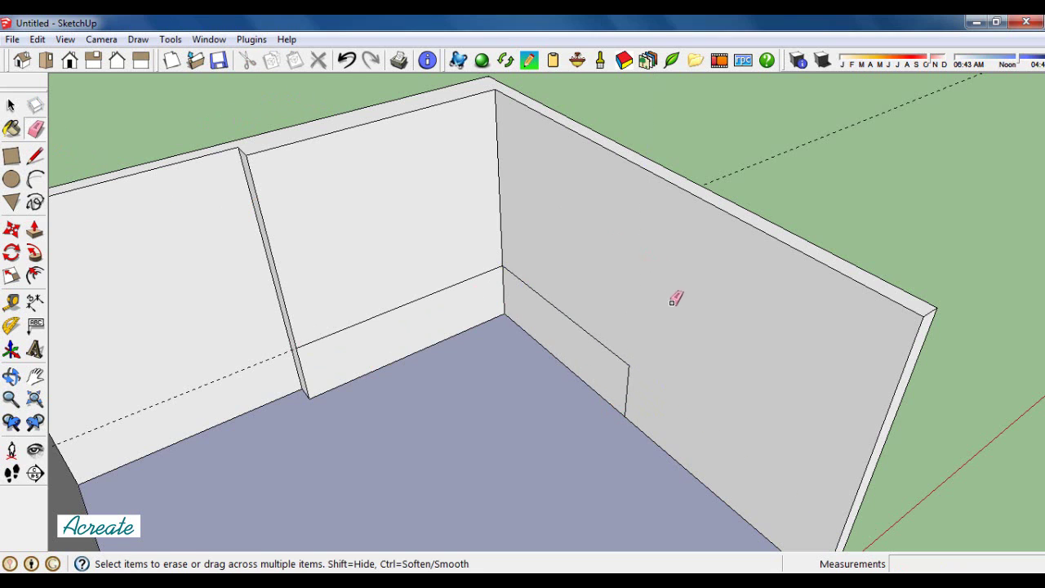
pyautogui.scroll(-3, 426, 240)
pyautogui.scroll(3, 333, 321)
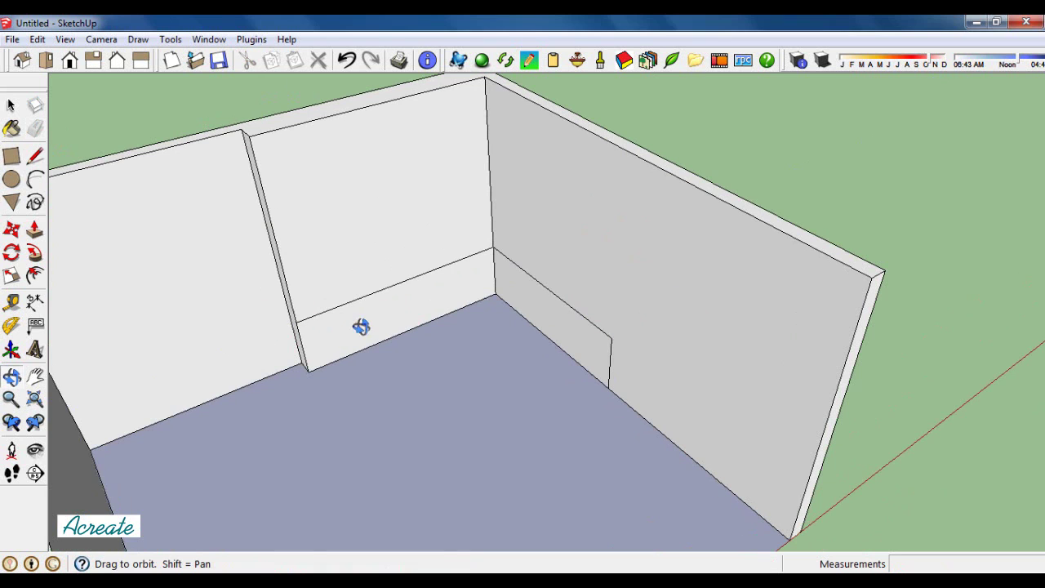
# Extrude the back-wall and side-wall strips 20 cm each into bench blocks.
pyautogui.moveTo(361, 324); pyautogui.dragTo(511, 334, button='middle')
pyautogui.scroll(2, 571, 312)
pyautogui.scroll(2, 575, 321)
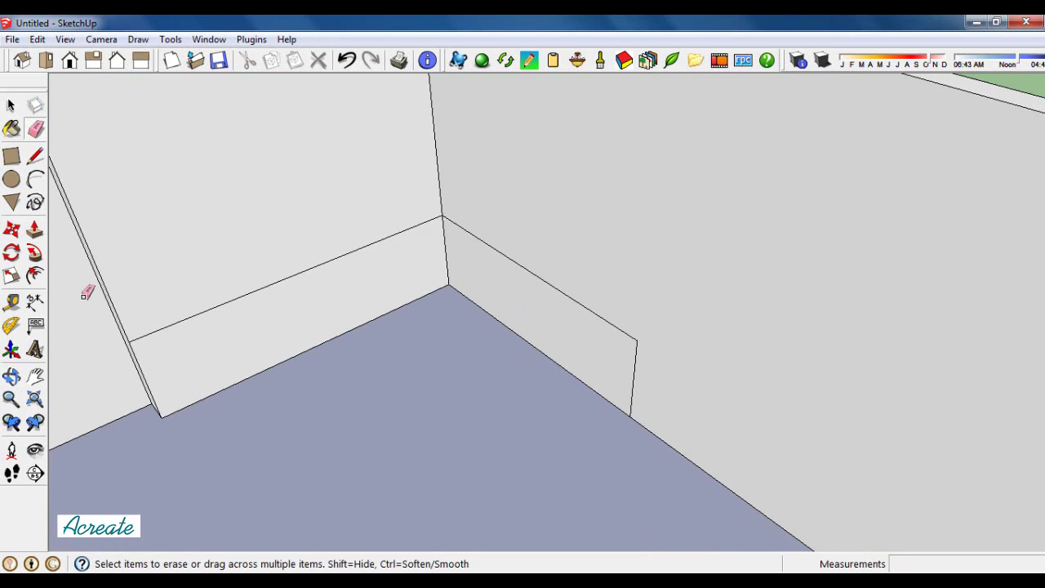
pyautogui.click(34, 230)
pyautogui.click(228, 339)
pyautogui.write('20')
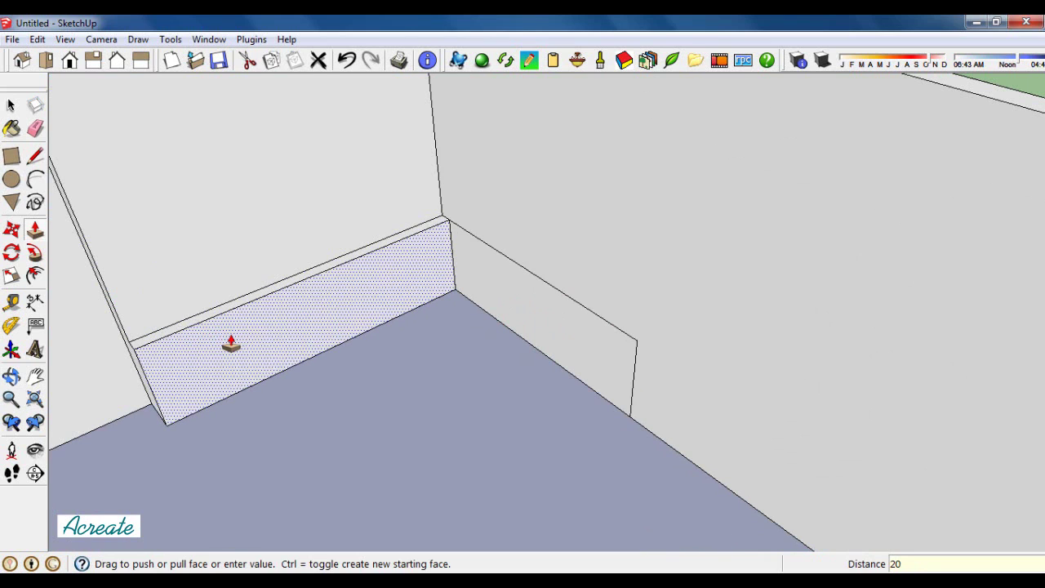
pyautogui.press('Return')
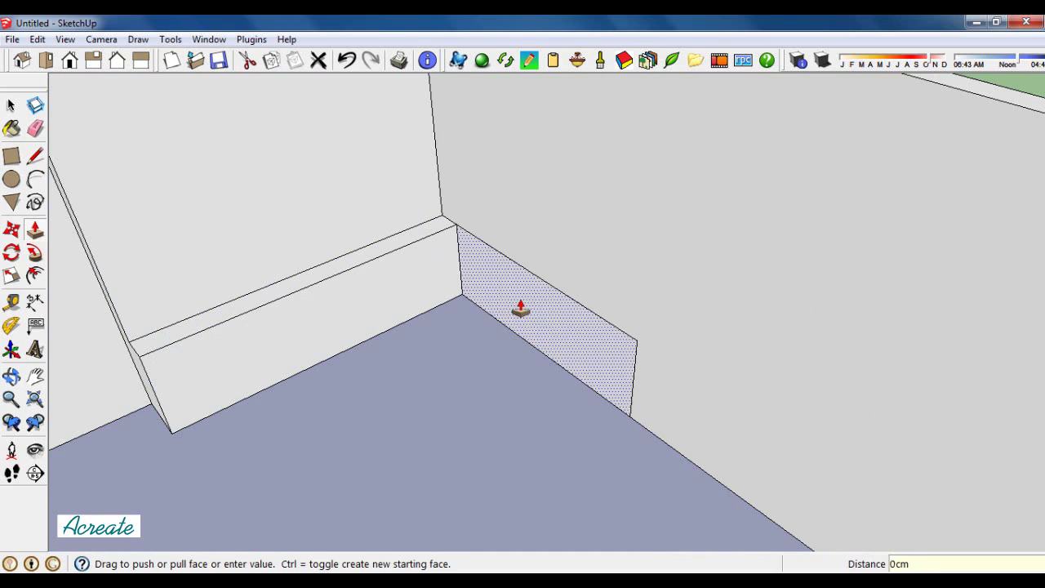
pyautogui.click(520, 308)
pyautogui.write('20')
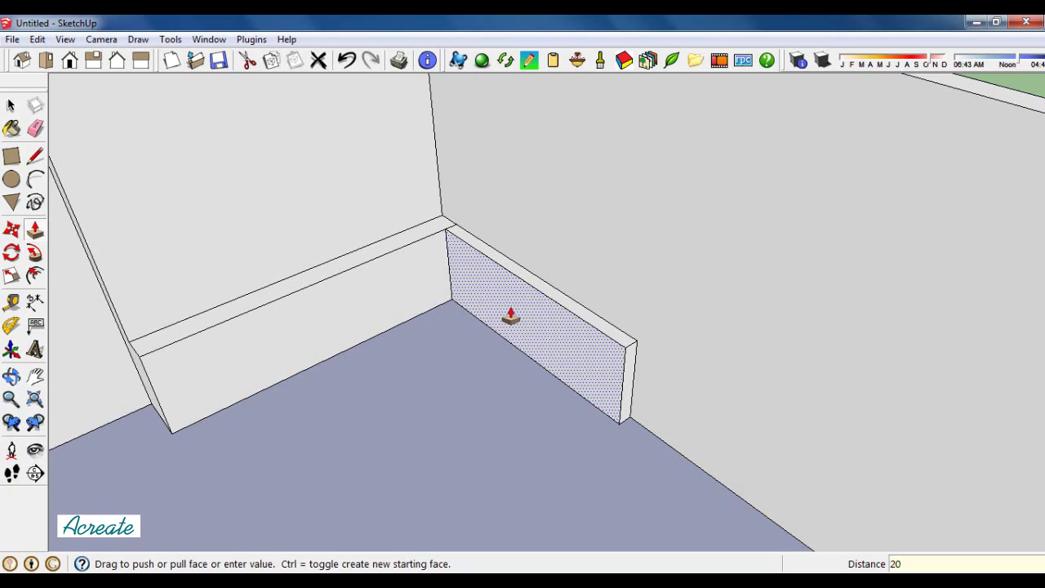
pyautogui.press('Return')
# Extend the side bench's front by 20 cm and inspect the bench corner.
pyautogui.scroll(3, 445, 243)
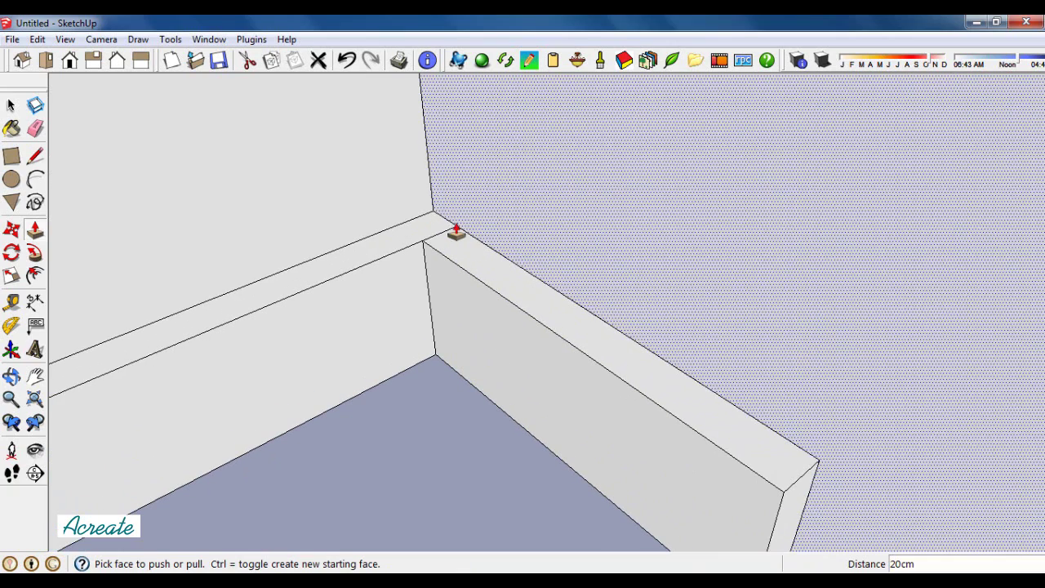
pyautogui.moveTo(456, 233)
pyautogui.mouseDown(button='middle')
pyautogui.moveTo(57, 163)
pyautogui.moveTo(509, 239)
pyautogui.moveTo(609, 297)
pyautogui.moveTo(511, 310)
pyautogui.mouseUp(button='middle')
pyautogui.click(516, 329)
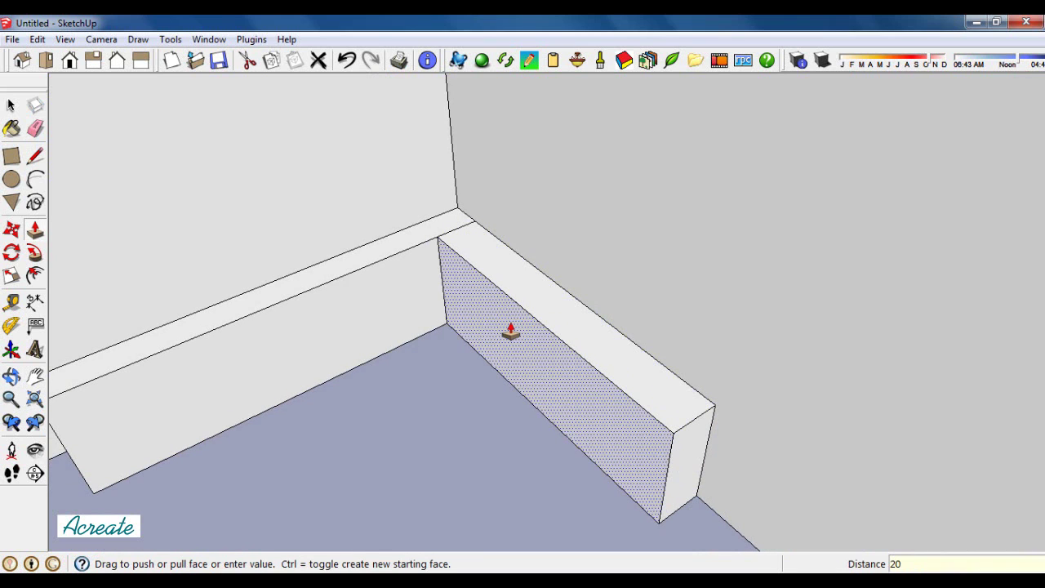
pyautogui.press('Return')
pyautogui.scroll(-3, 510, 333)
pyautogui.moveTo(510, 333)
pyautogui.mouseDown(button='middle')
pyautogui.moveTo(497, 357)
pyautogui.moveTo(484, 245)
pyautogui.mouseUp(button='middle')
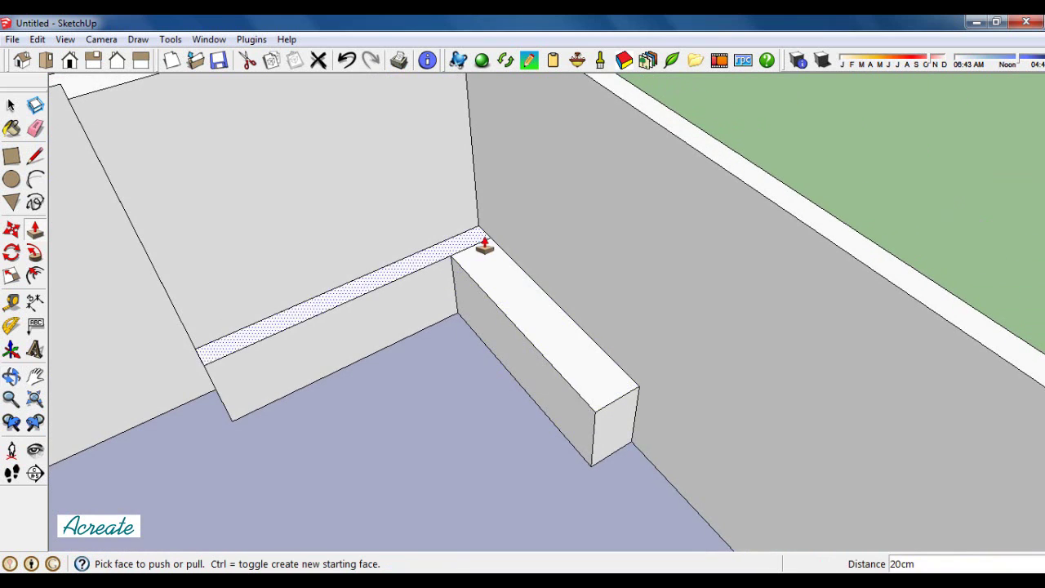
pyautogui.scroll(3, 484, 245)
pyautogui.click(35, 128)
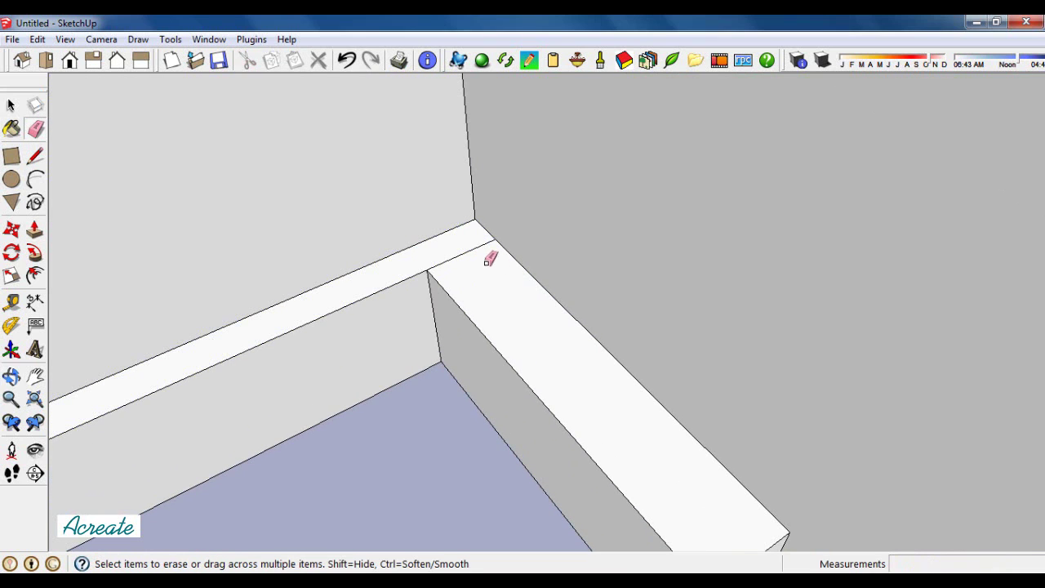
pyautogui.scroll(-2, 496, 269)
pyautogui.moveTo(496, 268)
pyautogui.mouseDown(button='middle')
pyautogui.moveTo(601, 378)
pyautogui.moveTo(601, 326)
pyautogui.moveTo(509, 334)
pyautogui.mouseUp(button='middle')
pyautogui.scroll(-1, 560, 362)
pyautogui.scroll(-2, 602, 396)
pyautogui.moveTo(602, 397)
pyautogui.mouseDown(button='middle')
pyautogui.moveTo(545, 428)
pyautogui.moveTo(544, 389)
pyautogui.mouseUp(button='middle')
pyautogui.scroll(2, 547, 361)
pyautogui.scroll(2, 547, 362)
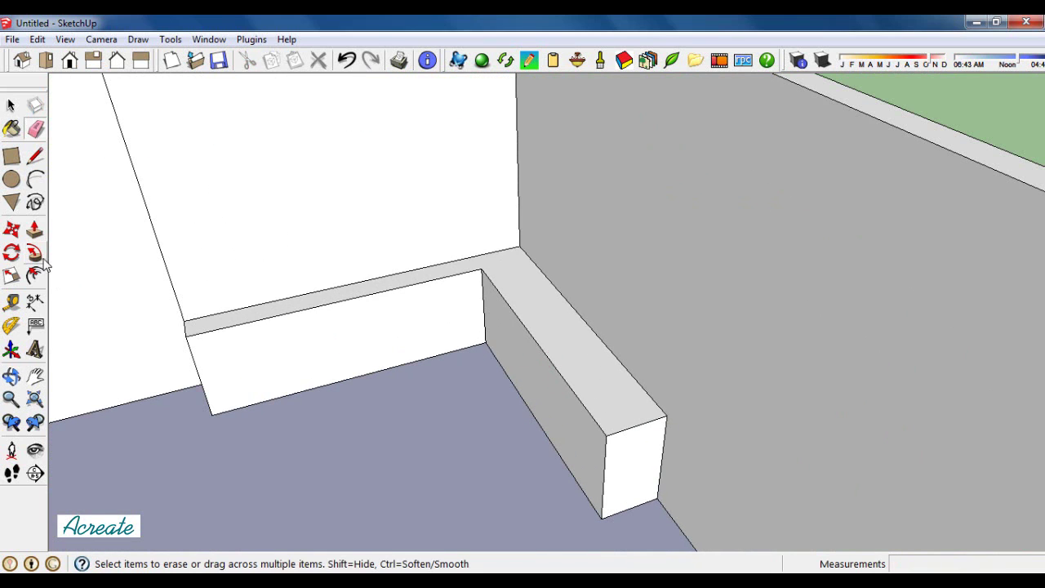
# Push the bench's inner face by 10 cm to finish the corner bench.
pyautogui.click(34, 229)
pyautogui.scroll(2, 539, 346)
pyautogui.scroll(1, 537, 368)
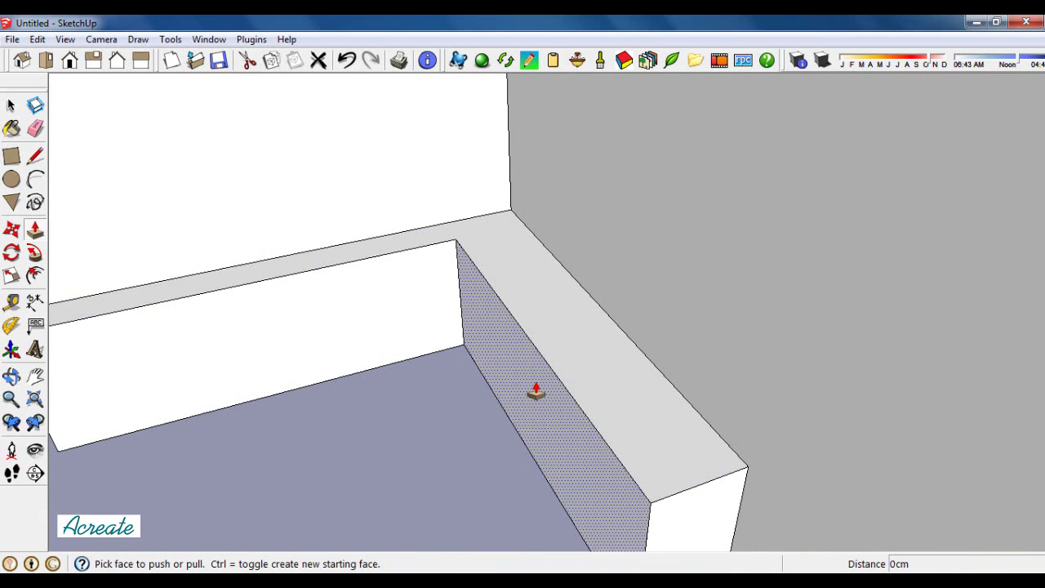
pyautogui.moveTo(536, 393); pyautogui.dragTo(546, 387)
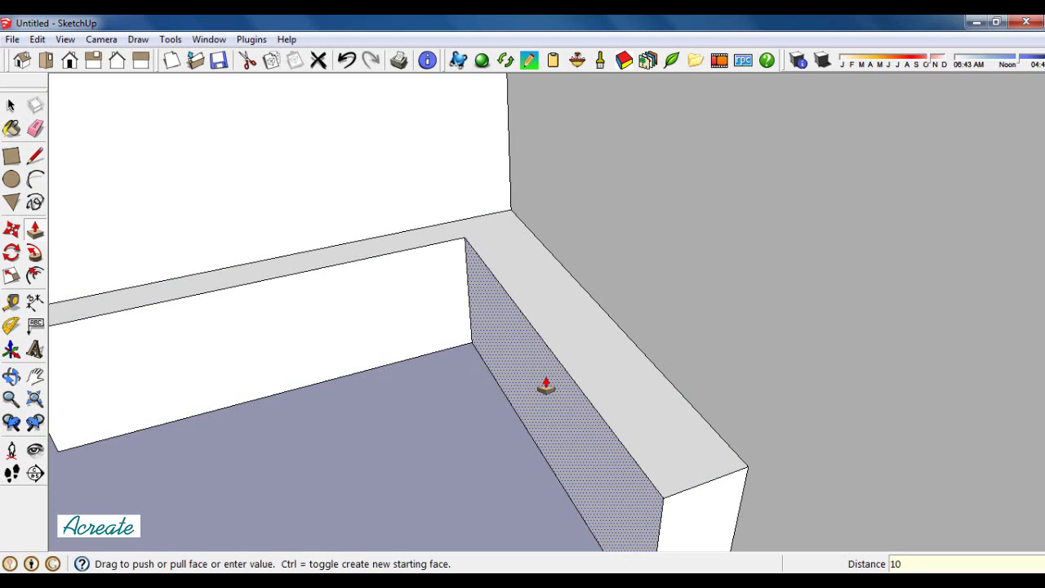
pyautogui.press('Return')
pyautogui.scroll(-2, 544, 384)
pyautogui.scroll(-2, 637, 298)
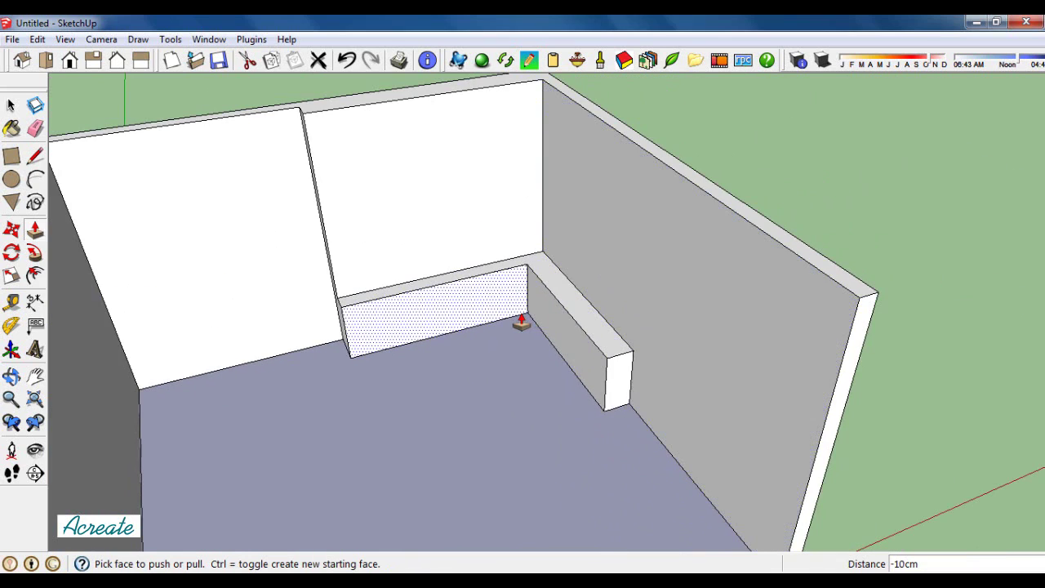
pyautogui.scroll(2, 519, 325)
pyautogui.moveTo(517, 326); pyautogui.dragTo(524, 373, button='middle')
pyautogui.scroll(2, 520, 381)
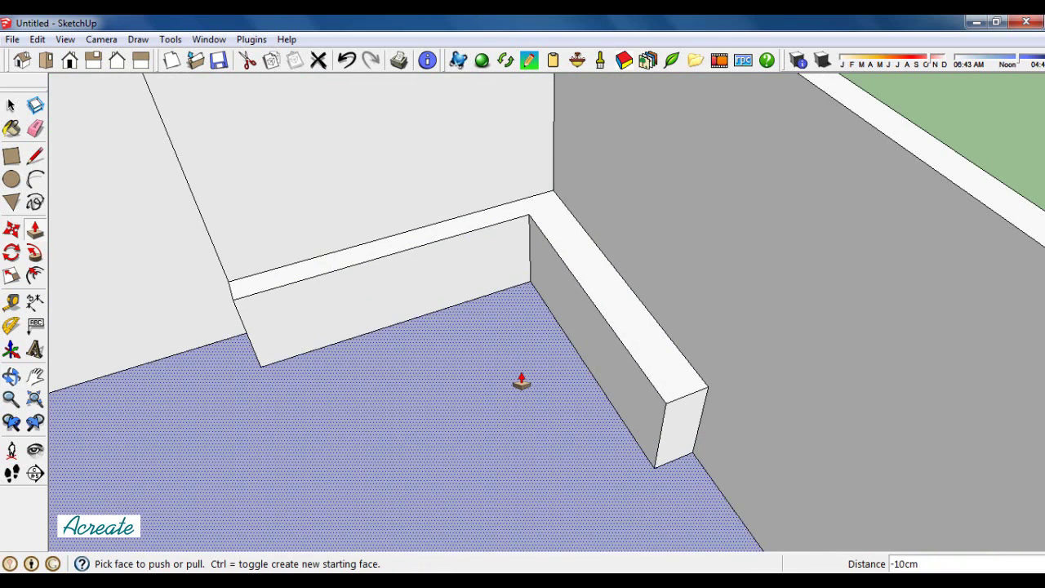
# Place Tape Measure guides on the floor 200 cm and 180 cm out from the bench edges.
pyautogui.click(13, 302)
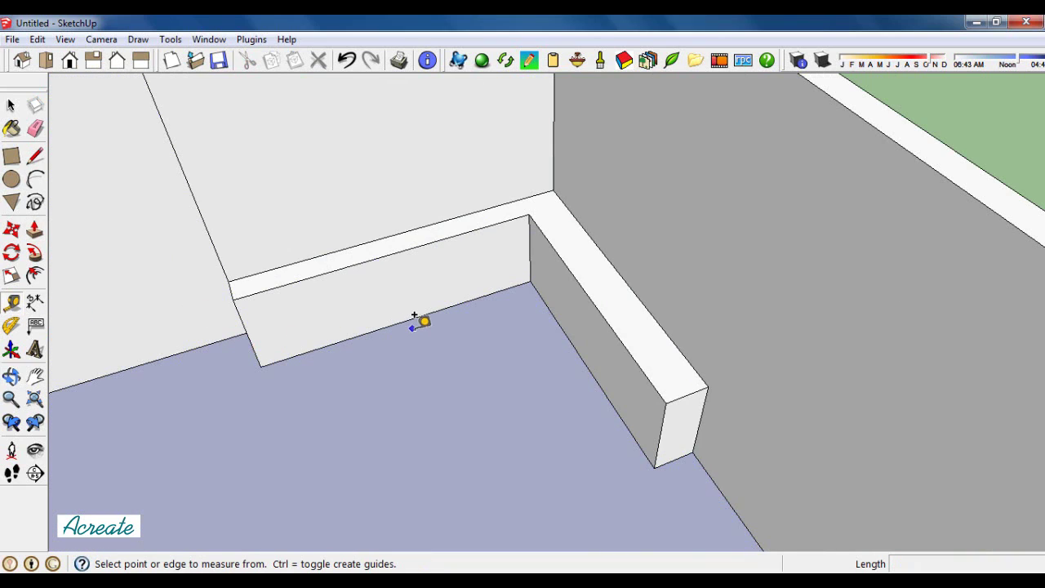
pyautogui.click(551, 313)
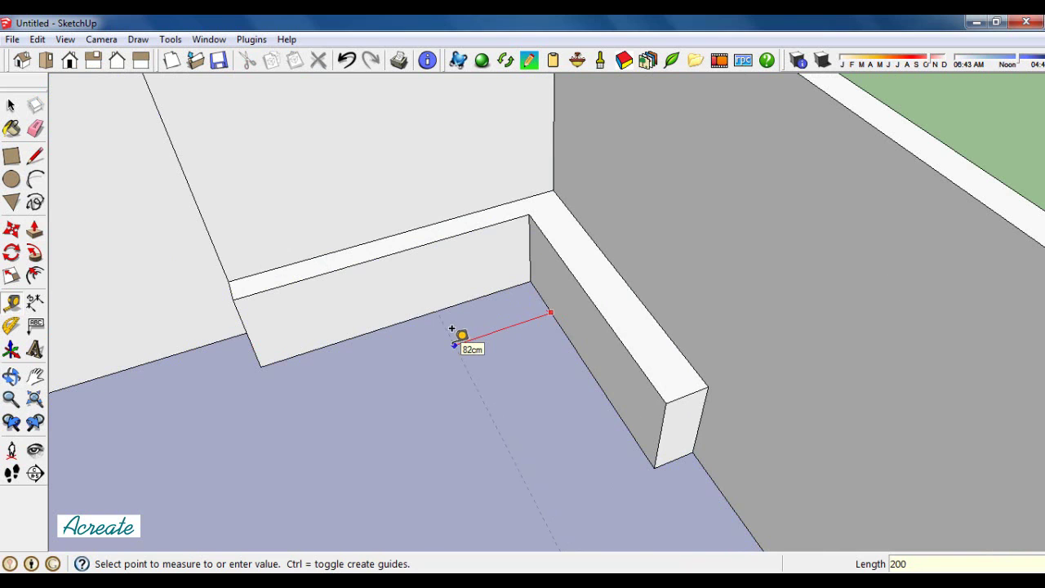
pyautogui.click(455, 341)
pyautogui.moveTo(460, 332)
pyautogui.mouseDown(button='middle')
pyautogui.moveTo(426, 282)
pyautogui.moveTo(439, 341)
pyautogui.moveTo(526, 319)
pyautogui.moveTo(450, 333)
pyautogui.mouseUp(button='middle')
pyautogui.scroll(2, 450, 333)
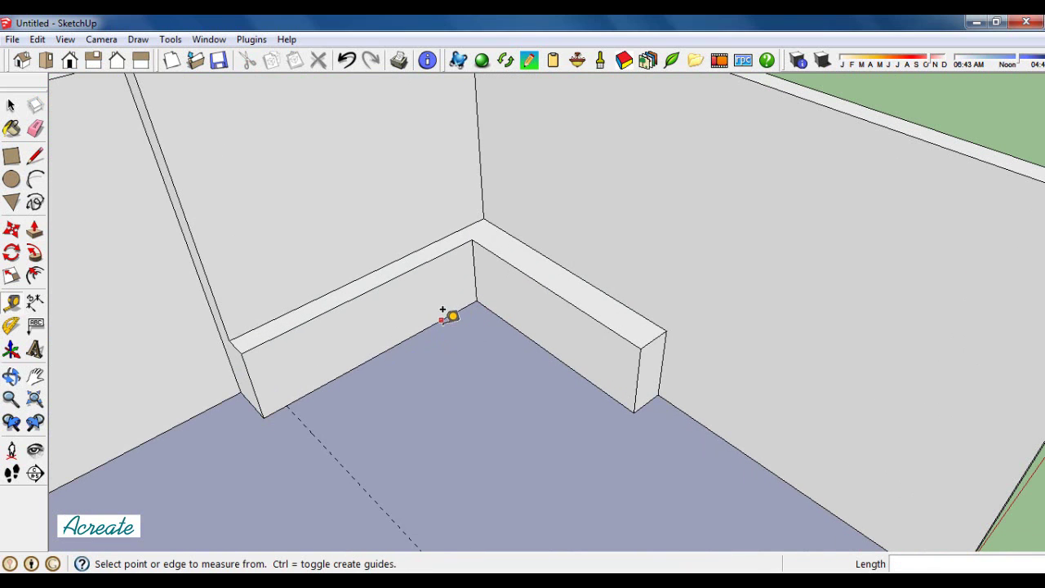
pyautogui.click(441, 319)
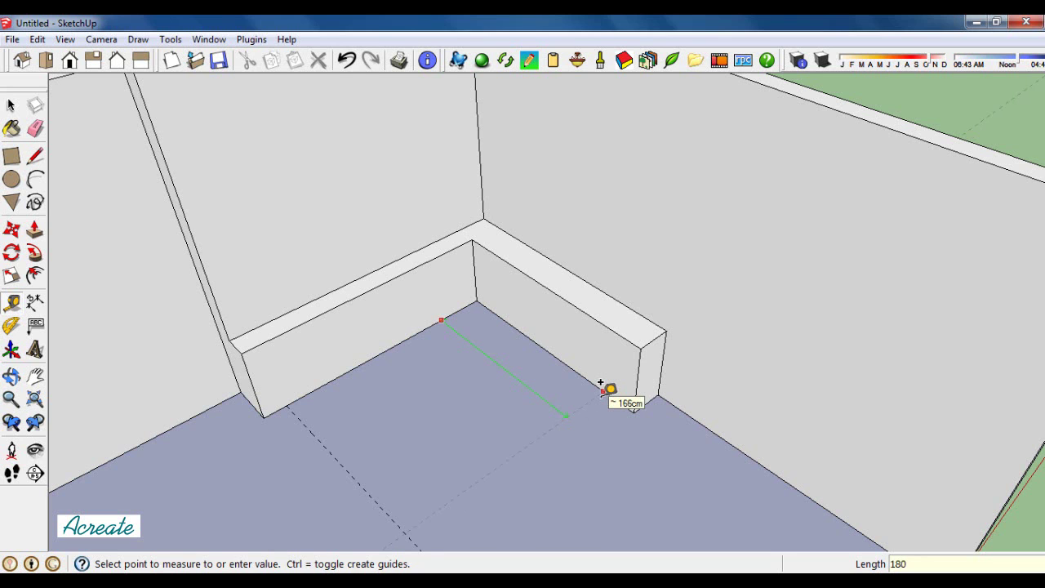
pyautogui.press('Return')
pyautogui.moveTo(607, 391)
pyautogui.mouseDown(button='middle')
pyautogui.moveTo(536, 329)
pyautogui.moveTo(533, 420)
pyautogui.moveTo(519, 445)
pyautogui.mouseUp(button='middle')
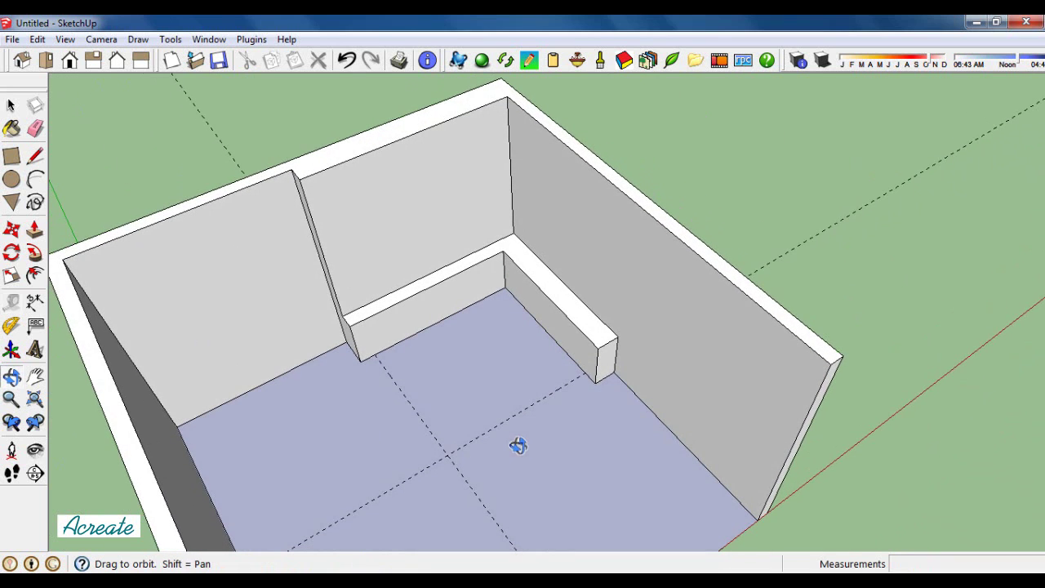
pyautogui.scroll(3, 518, 445)
pyautogui.scroll(1, 511, 408)
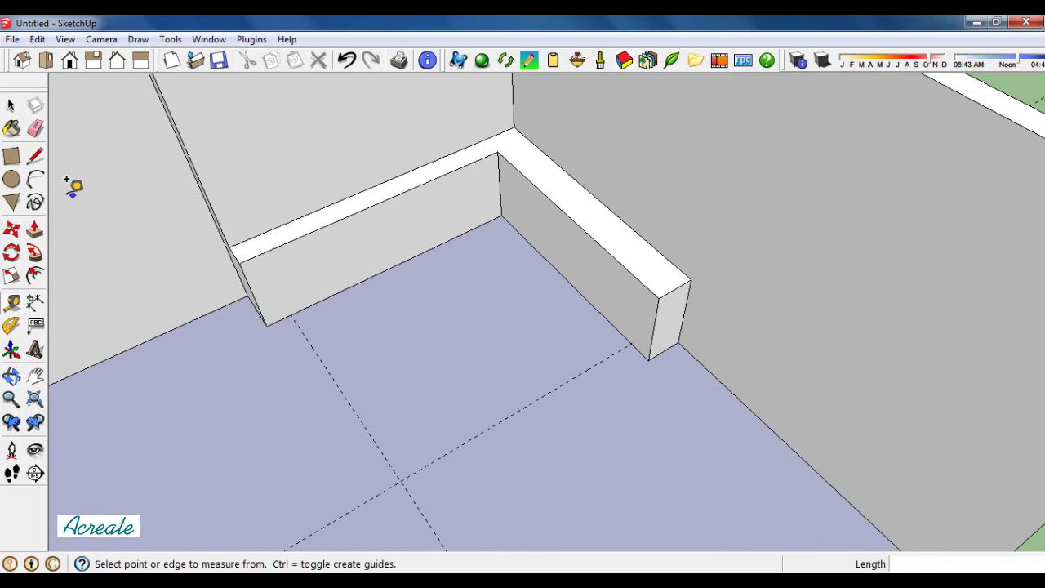
# Draw the 200 by 180 cm floor rectangle between the bench corner and the guide crossing.
pyautogui.click(12, 157)
pyautogui.click(290, 314)
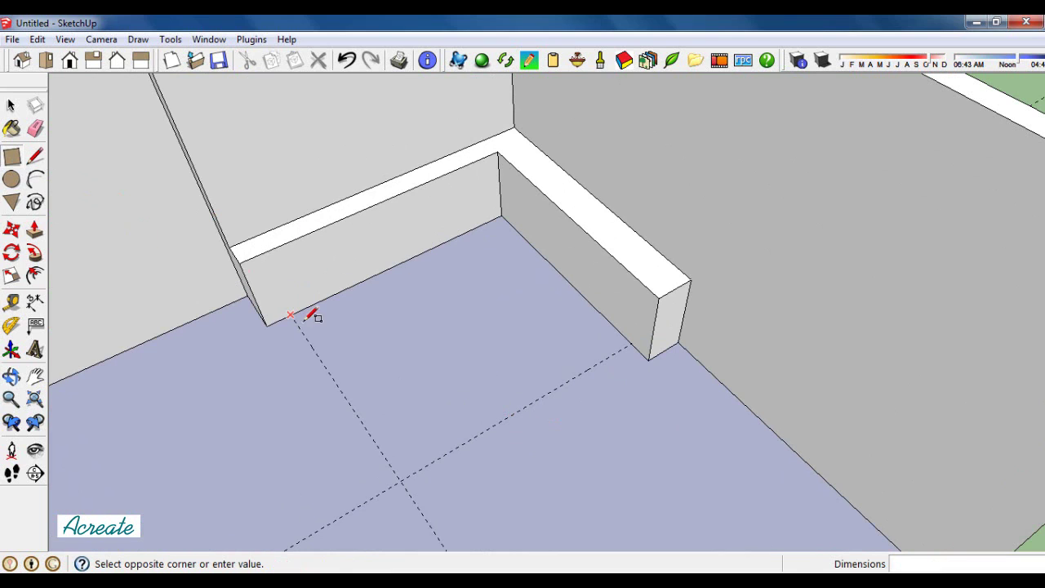
pyautogui.click(632, 342)
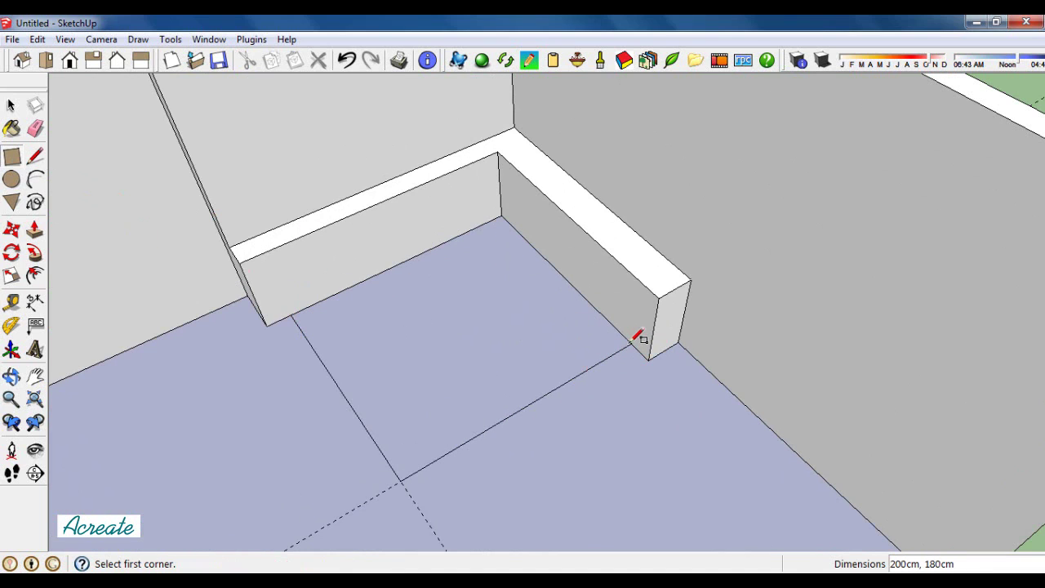
# Erase the two guide lines from the floor.
pyautogui.click(35, 128)
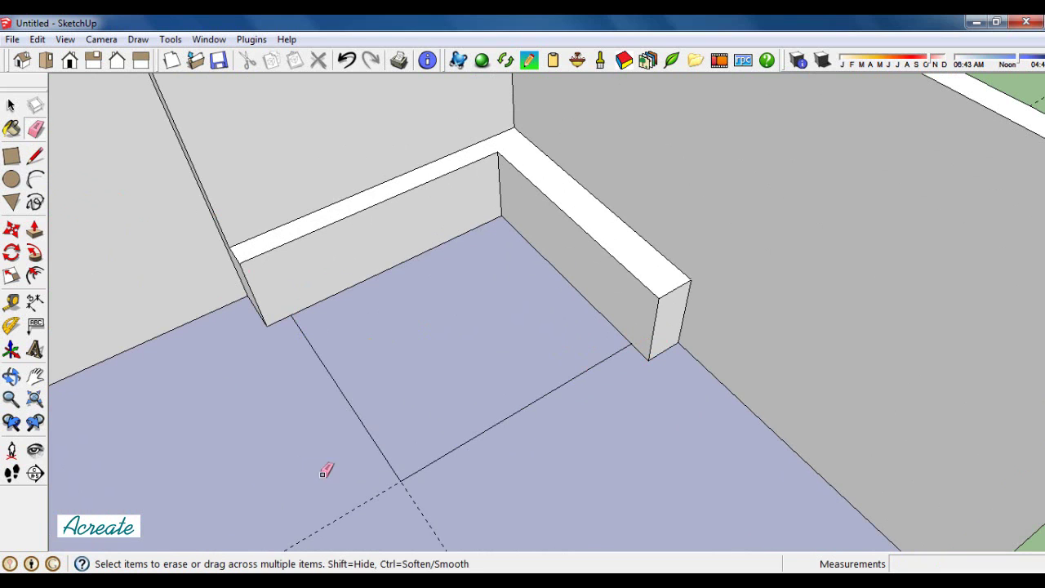
pyautogui.scroll(-5, 653, 466)
pyautogui.moveTo(652, 466)
pyautogui.mouseDown(button='middle')
pyautogui.moveTo(567, 362)
pyautogui.moveTo(597, 378)
pyautogui.moveTo(601, 405)
pyautogui.mouseUp(button='middle')
pyautogui.scroll(3, 595, 375)
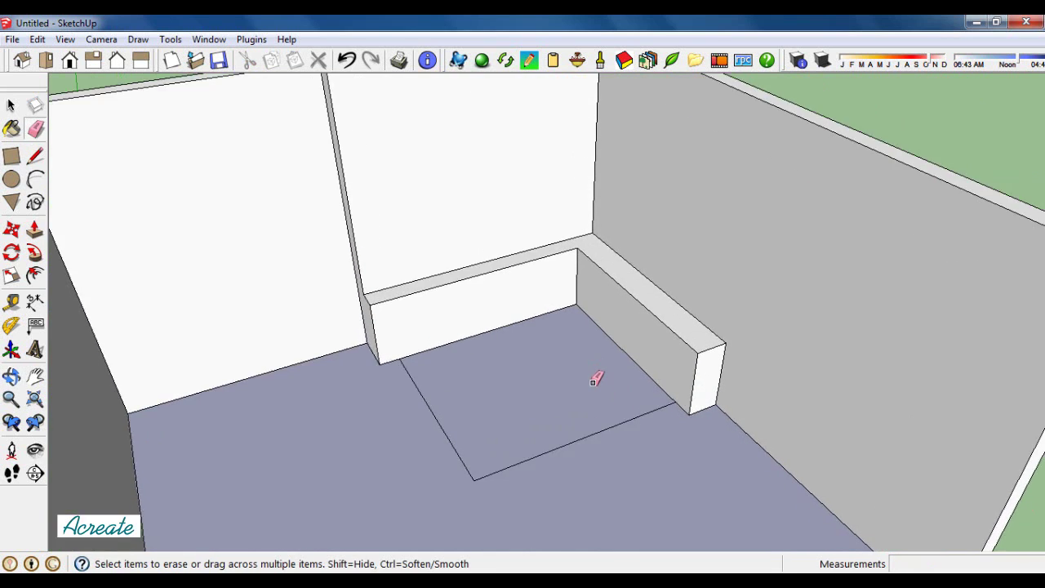
pyautogui.scroll(2, 595, 381)
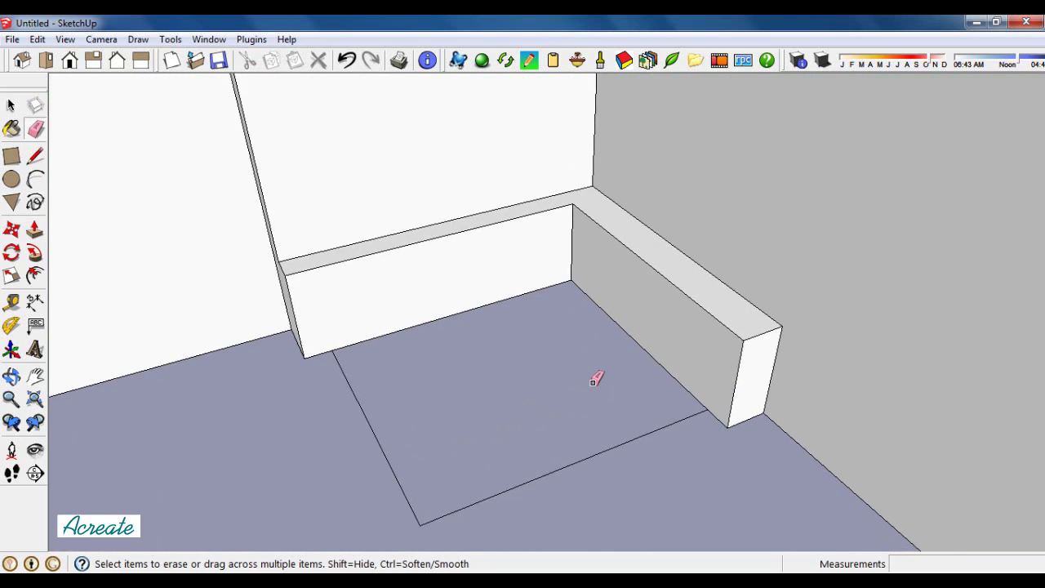
pyautogui.click(34, 229)
# Pull the 200 by 180 cm floor rectangle up 50 cm into a solid block.
pyautogui.moveTo(467, 419); pyautogui.dragTo(467, 403)
pyautogui.write('50')
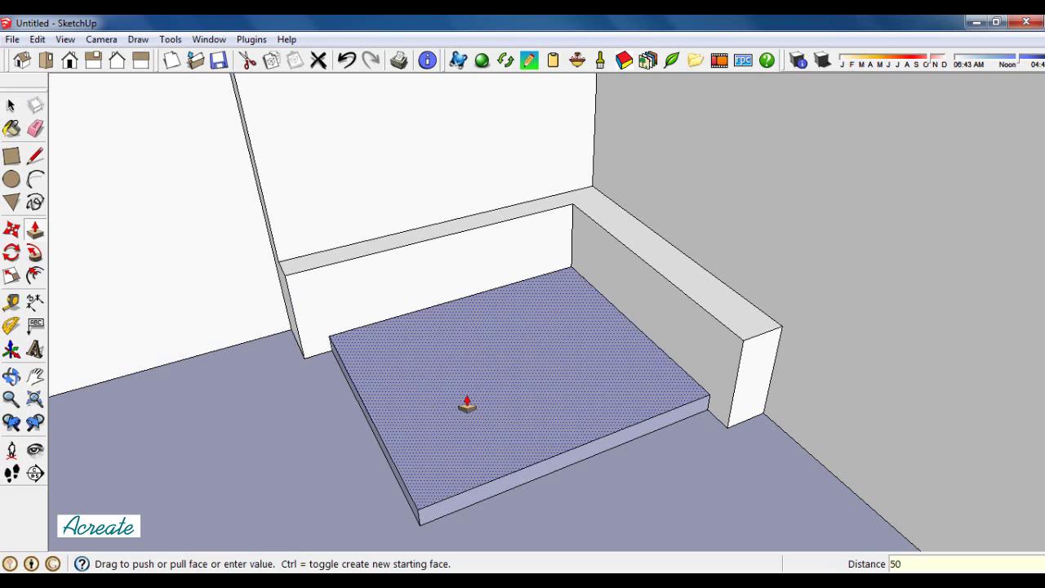
pyautogui.press('Return')
pyautogui.scroll(-2, 552, 368)
pyautogui.moveTo(552, 369)
pyautogui.mouseDown(button='middle')
pyautogui.moveTo(565, 456)
pyautogui.moveTo(601, 466)
pyautogui.mouseUp(button='middle')
pyautogui.scroll(2, 555, 367)
pyautogui.scroll(2, 555, 365)
pyautogui.scroll(2, 555, 364)
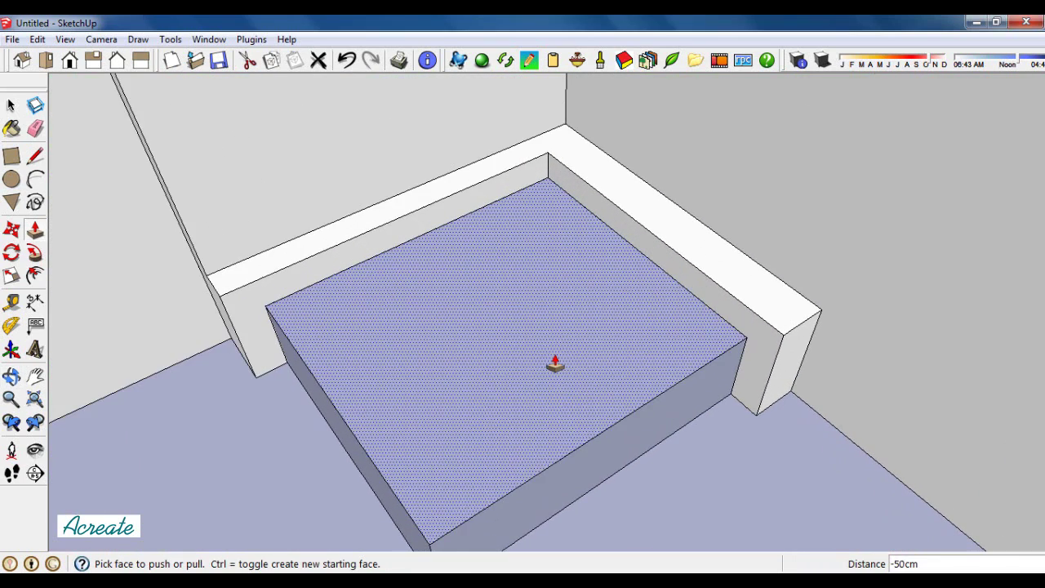
pyautogui.scroll(-1, 555, 364)
pyautogui.scroll(-1, 555, 365)
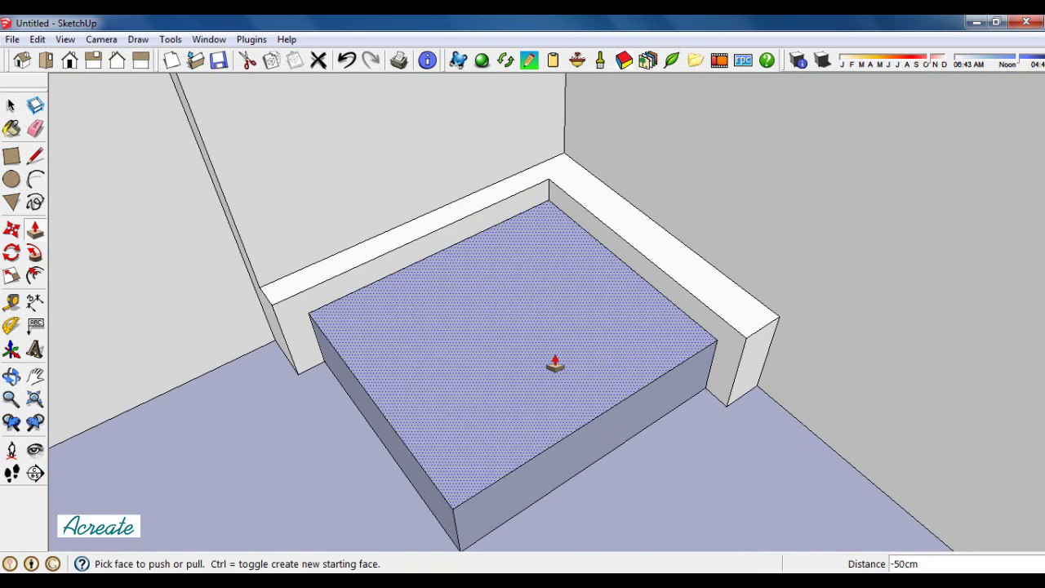
pyautogui.moveTo(554, 365)
pyautogui.mouseDown(button='middle')
pyautogui.moveTo(597, 301)
pyautogui.moveTo(574, 345)
pyautogui.mouseUp(button='middle')
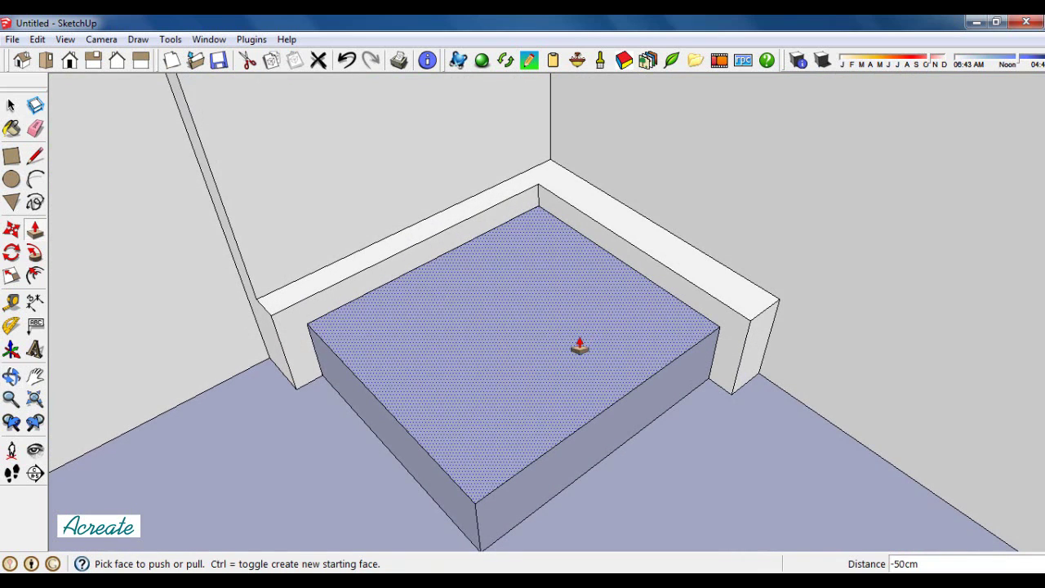
# Drag a 50 cm guide inward from each of the slab's two front edges.
pyautogui.click(11, 302)
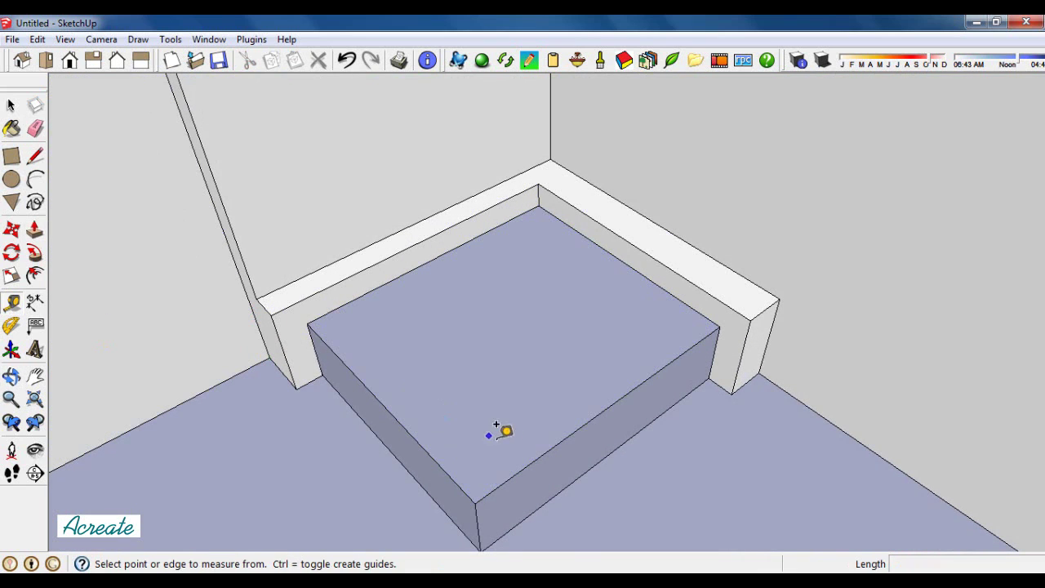
pyautogui.click(535, 445)
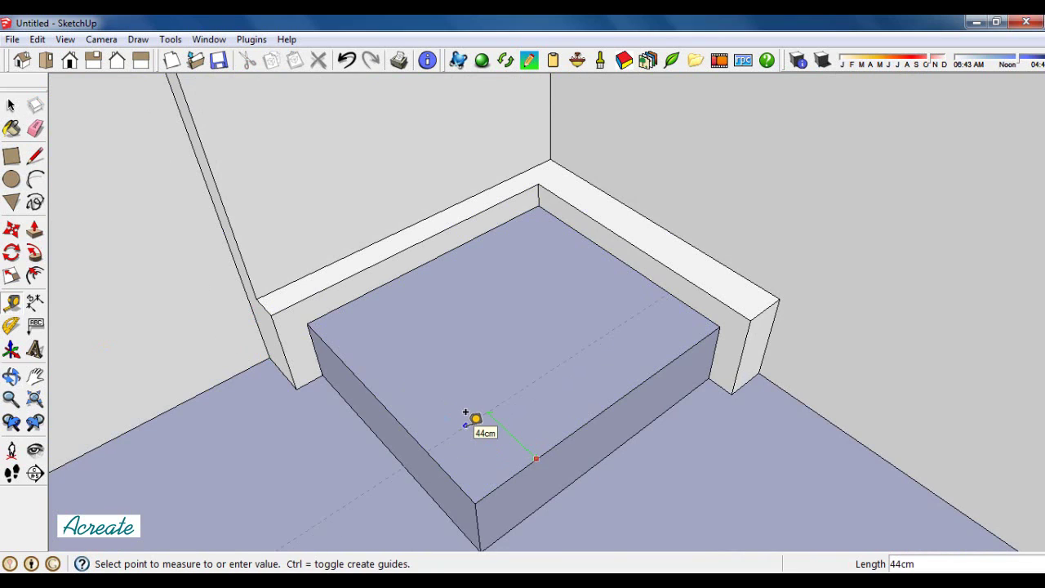
pyautogui.press('Return')
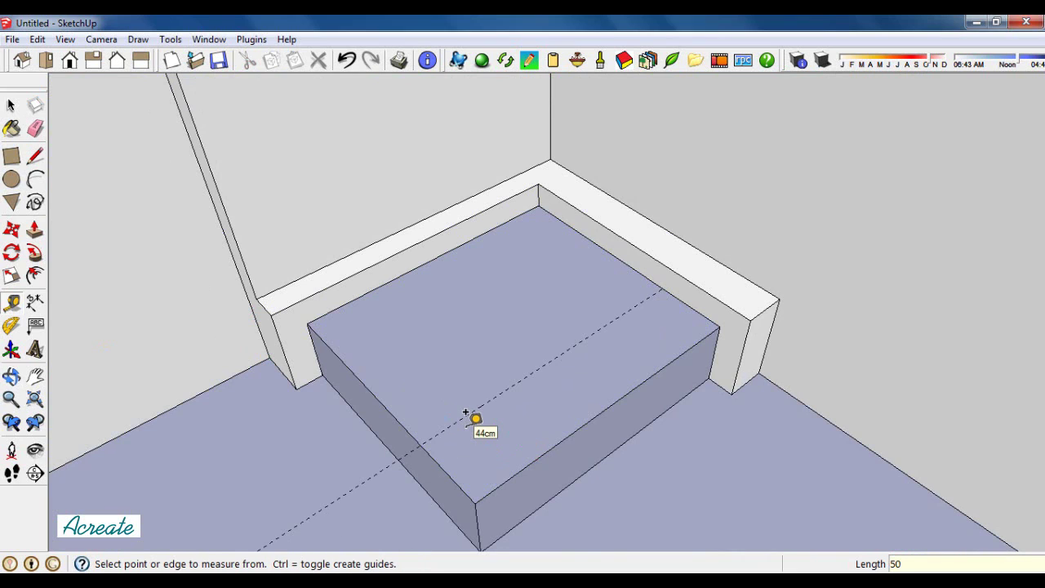
pyautogui.click(451, 476)
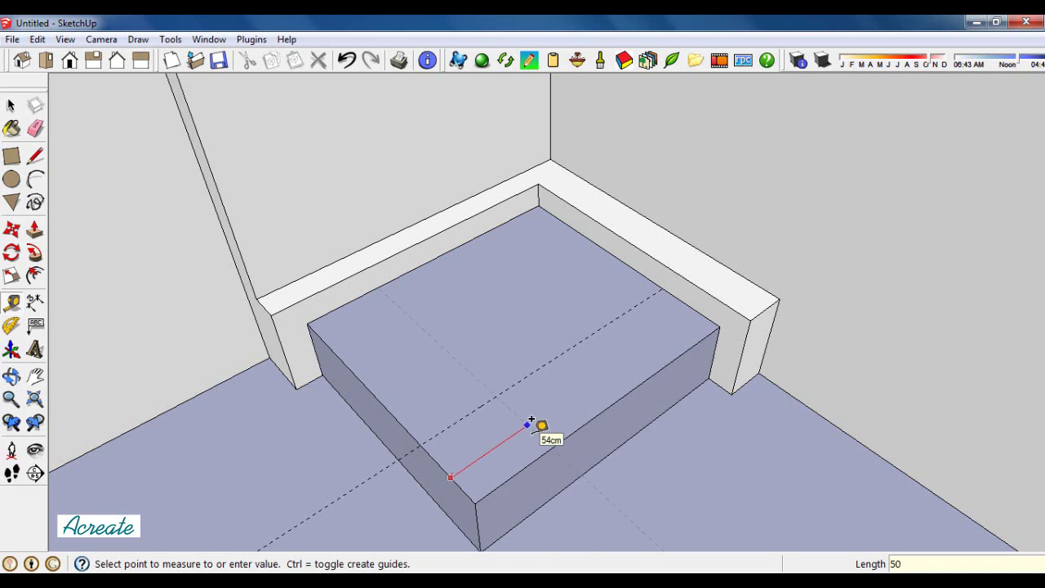
pyautogui.press('Return')
pyautogui.scroll(1, 531, 420)
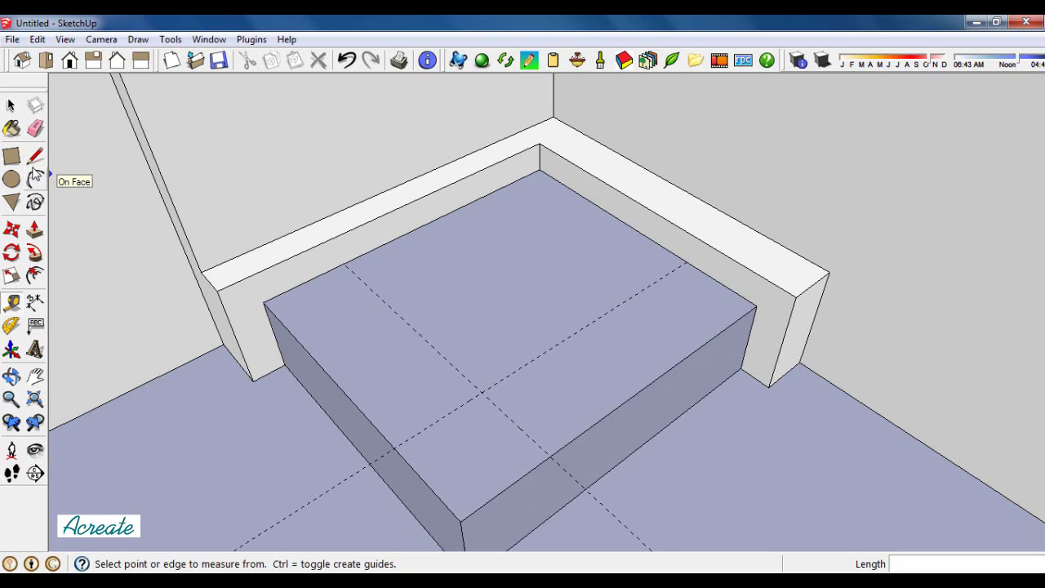
# Draw a Line between the two guide-edge intersections to cut off the front corner triangle.
pyautogui.click(35, 156)
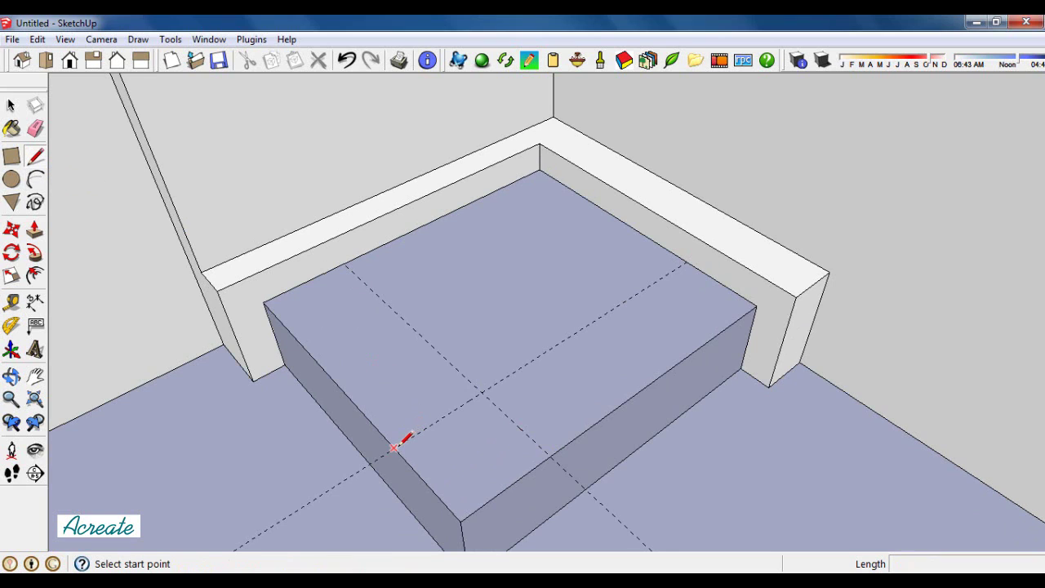
pyautogui.click(392, 447)
pyautogui.click(554, 456)
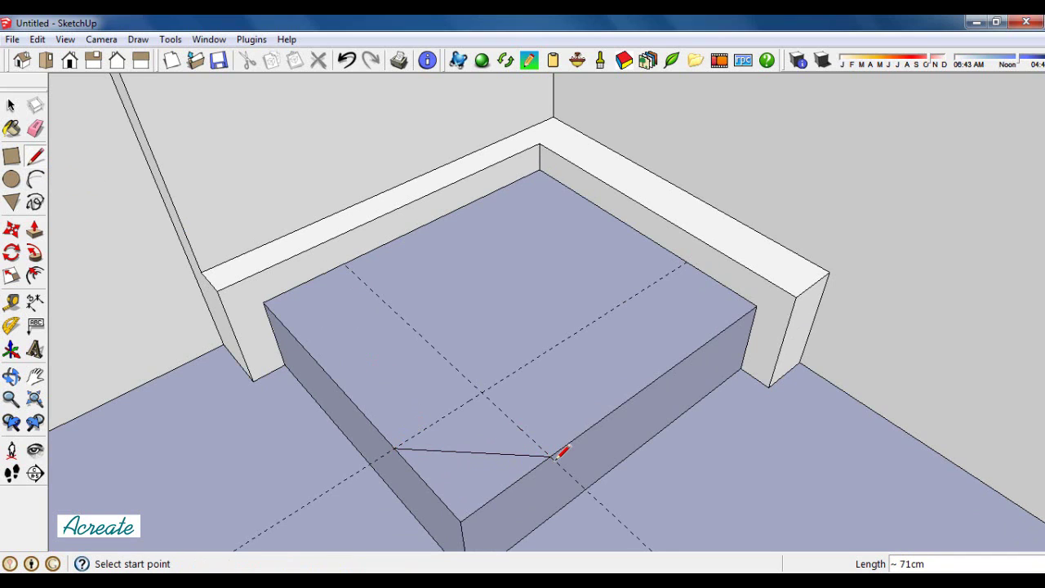
pyautogui.click(13, 106)
pyautogui.scroll(-3, 538, 351)
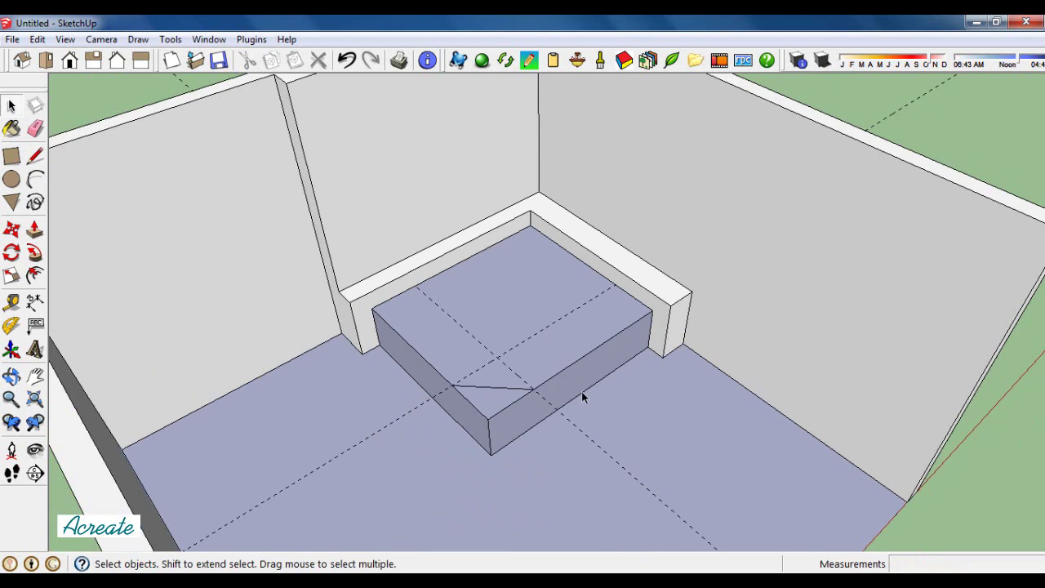
pyautogui.moveTo(583, 397)
pyautogui.mouseDown(button='middle')
pyautogui.moveTo(497, 434)
pyautogui.moveTo(513, 436)
pyautogui.moveTo(485, 392)
pyautogui.moveTo(457, 379)
pyautogui.moveTo(466, 368)
pyautogui.moveTo(488, 372)
pyautogui.mouseUp(button='middle')
pyautogui.scroll(2, 452, 363)
pyautogui.scroll(2, 452, 364)
pyautogui.scroll(2, 473, 362)
pyautogui.scroll(-1, 488, 372)
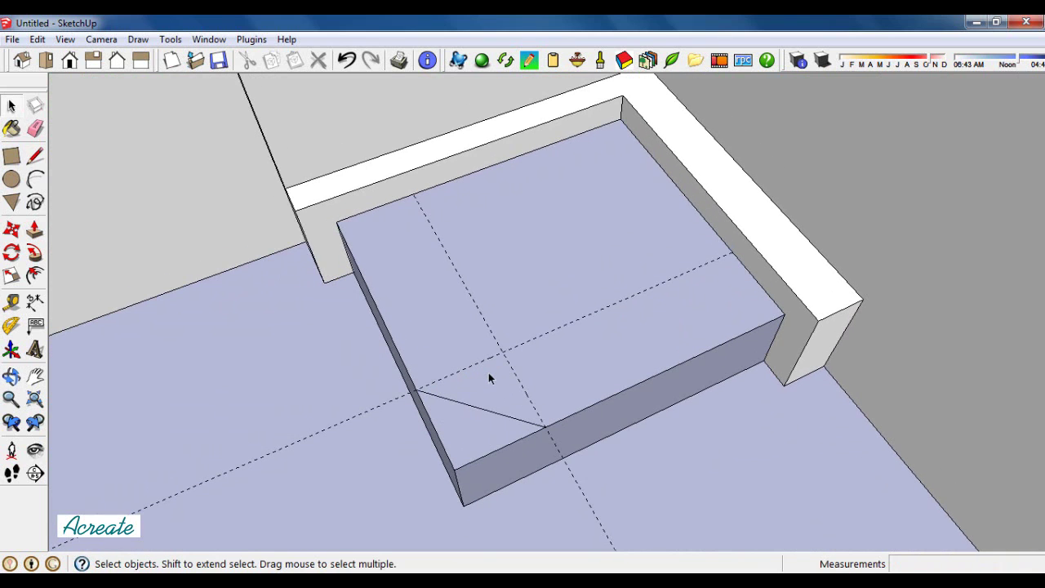
pyautogui.scroll(2, 444, 362)
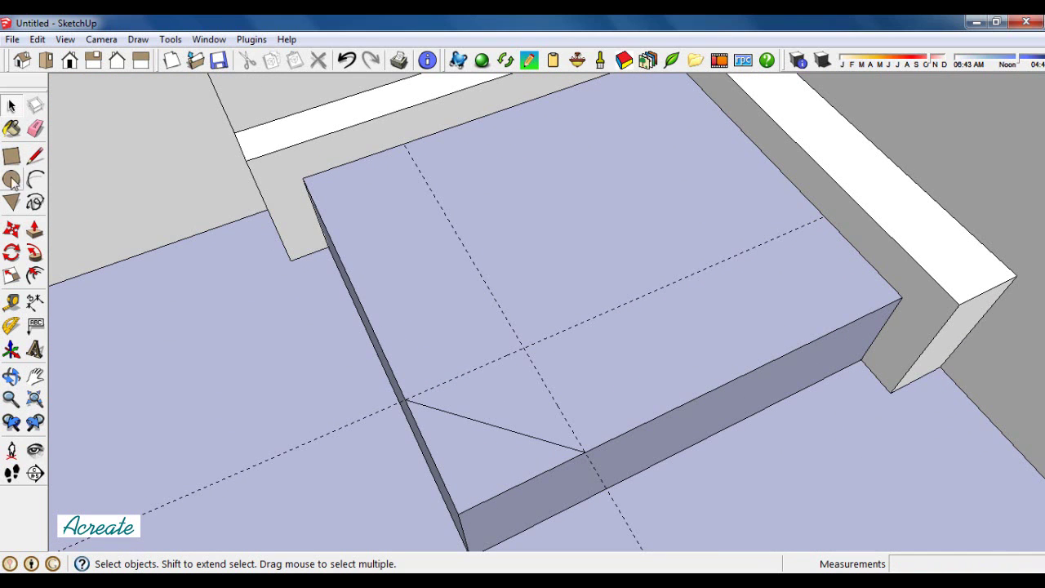
pyautogui.click(34, 232)
pyautogui.scroll(-3, 465, 326)
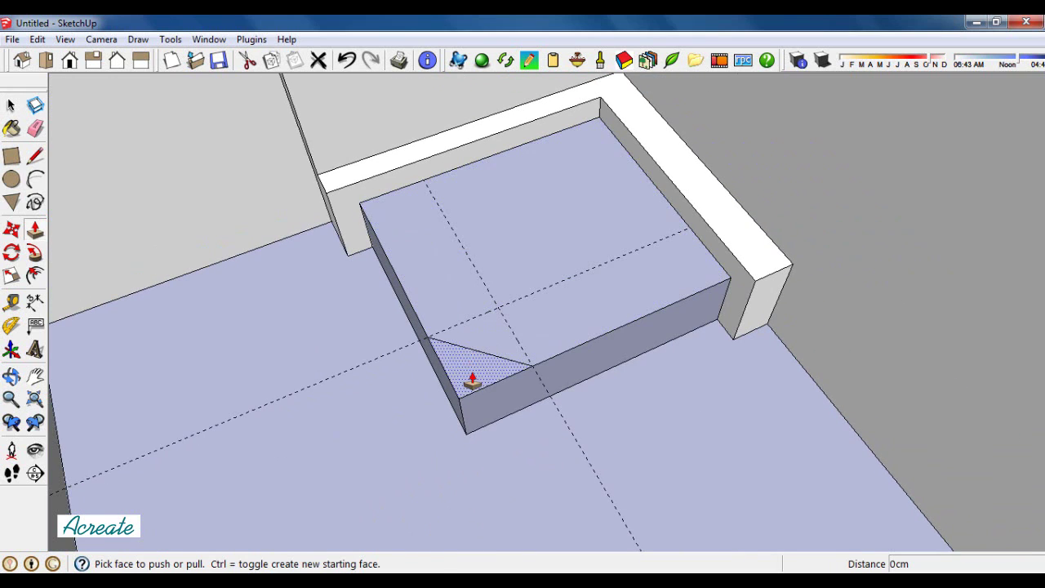
# Push the corner triangle down 50 cm through the slab, then erase the leftover floor lines.
pyautogui.moveTo(469, 381); pyautogui.dragTo(440, 415)
pyautogui.press('Escape')
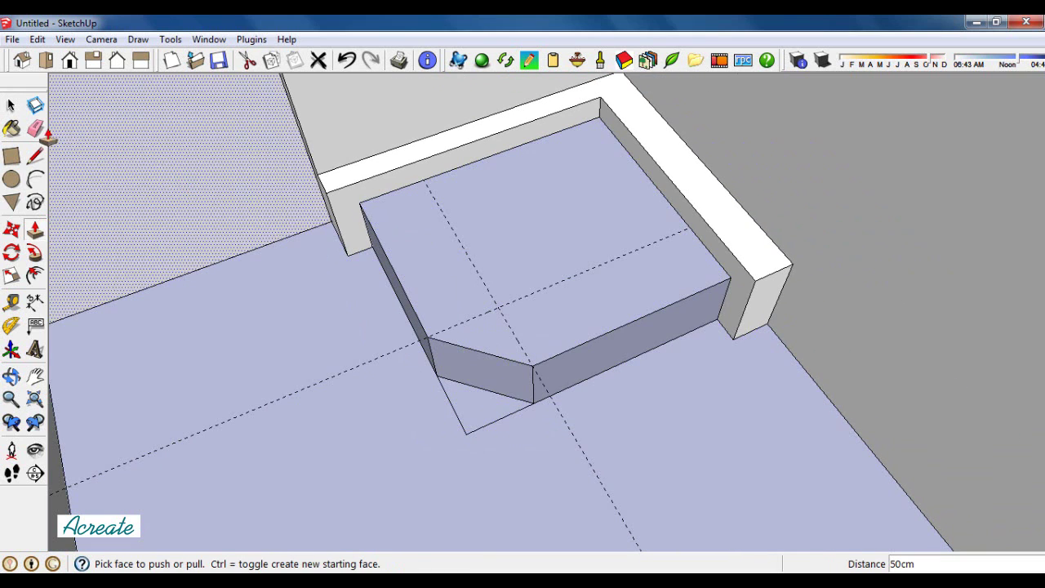
pyautogui.click(35, 129)
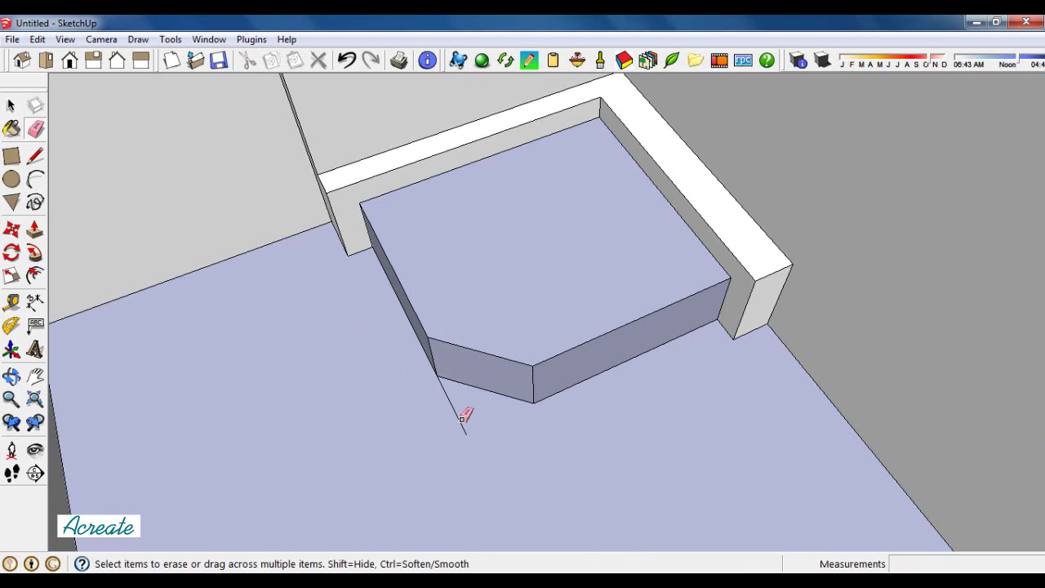
pyautogui.moveTo(465, 418); pyautogui.dragTo(528, 294, button='middle')
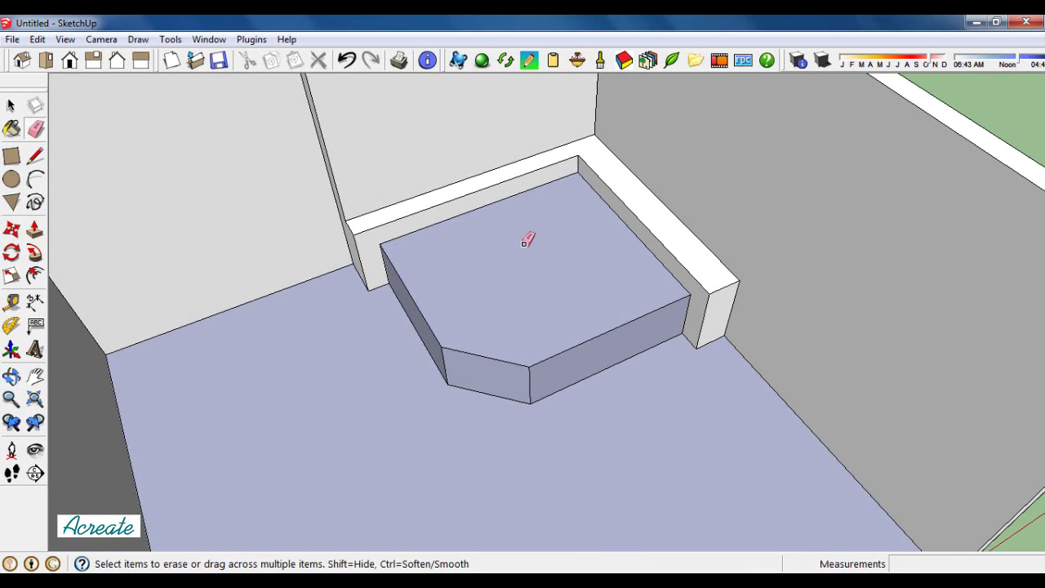
pyautogui.moveTo(525, 241); pyautogui.dragTo(529, 259, button='middle')
pyautogui.scroll(2, 524, 259)
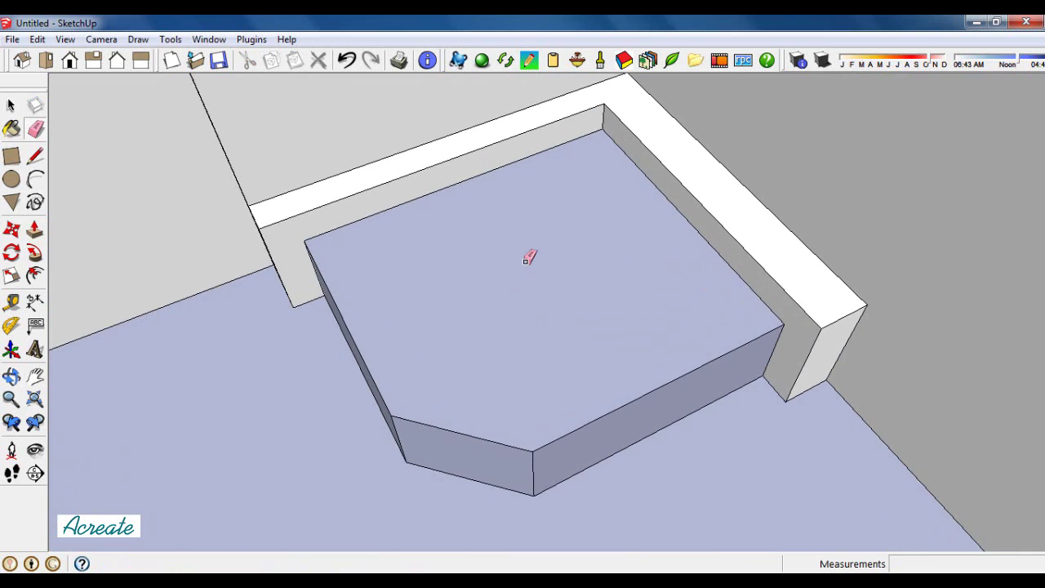
# Offset the chamfered block's top-face outline 20 inward to form the rim.
pyautogui.click(35, 277)
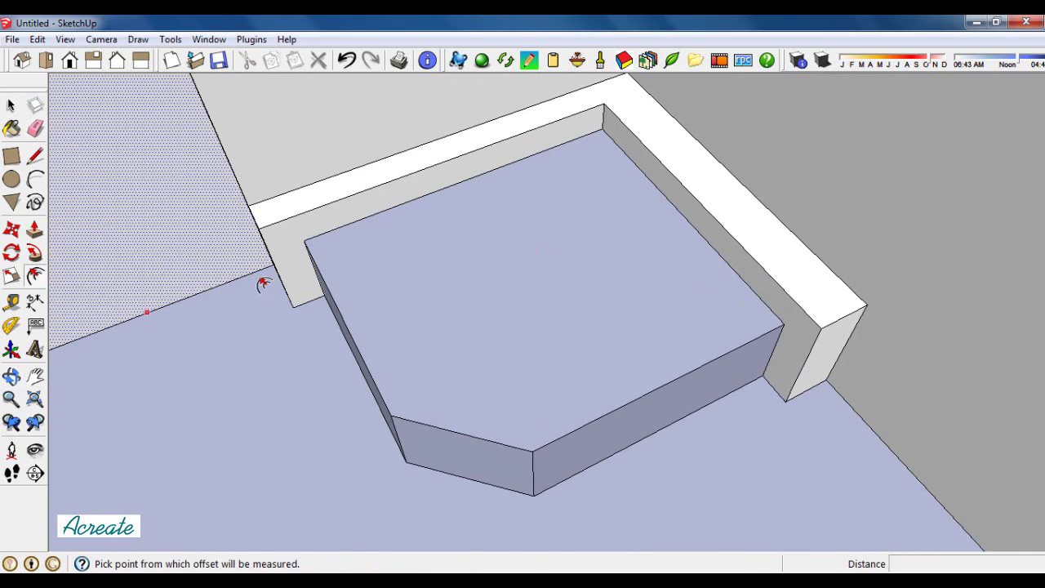
pyautogui.click(335, 306)
pyautogui.write('20')
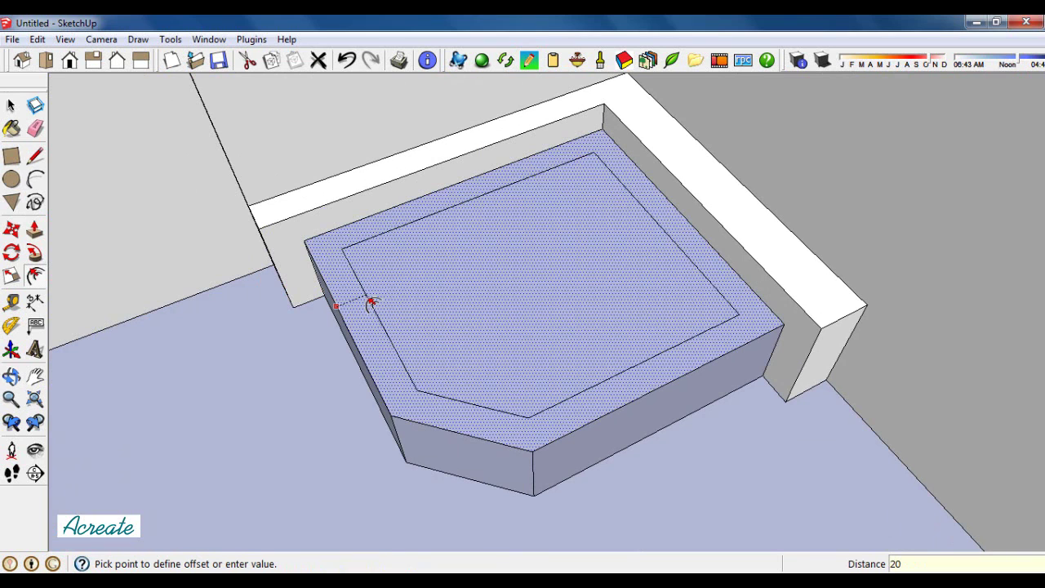
pyautogui.press('Return')
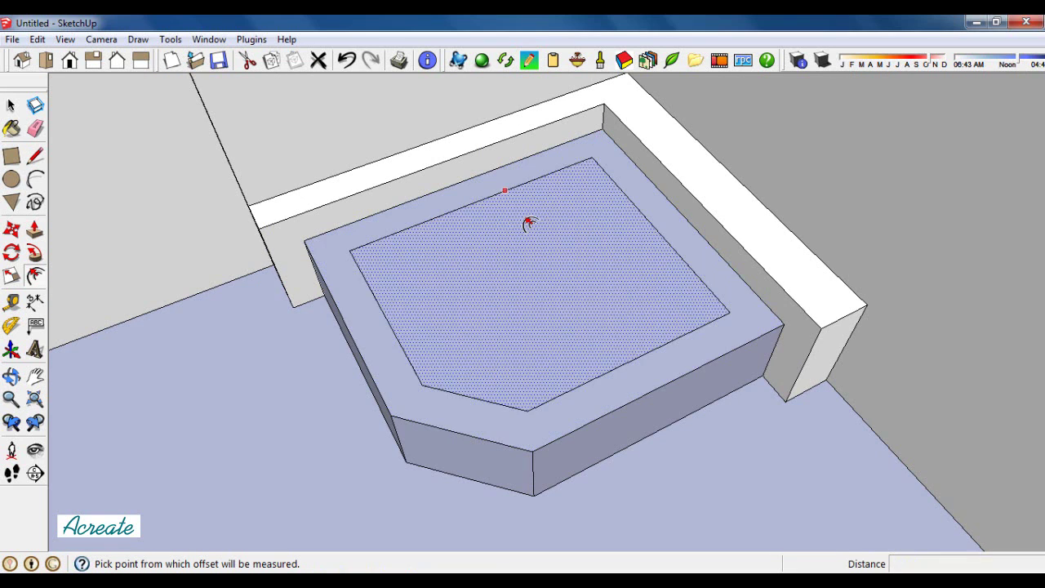
pyautogui.moveTo(527, 222); pyautogui.dragTo(526, 267, button='middle')
pyautogui.scroll(2, 571, 174)
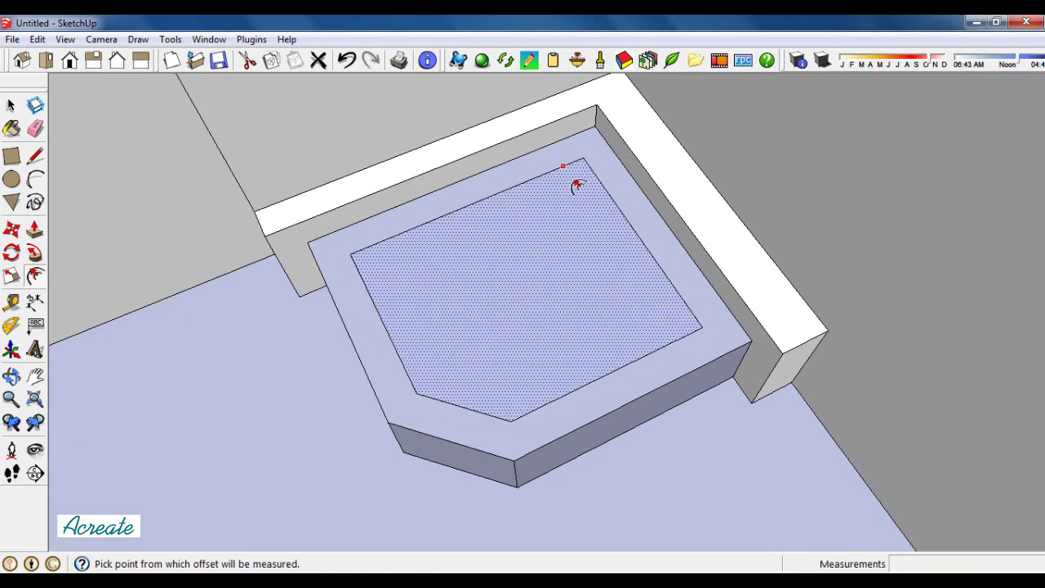
pyautogui.scroll(1, 575, 186)
pyautogui.scroll(2, 576, 186)
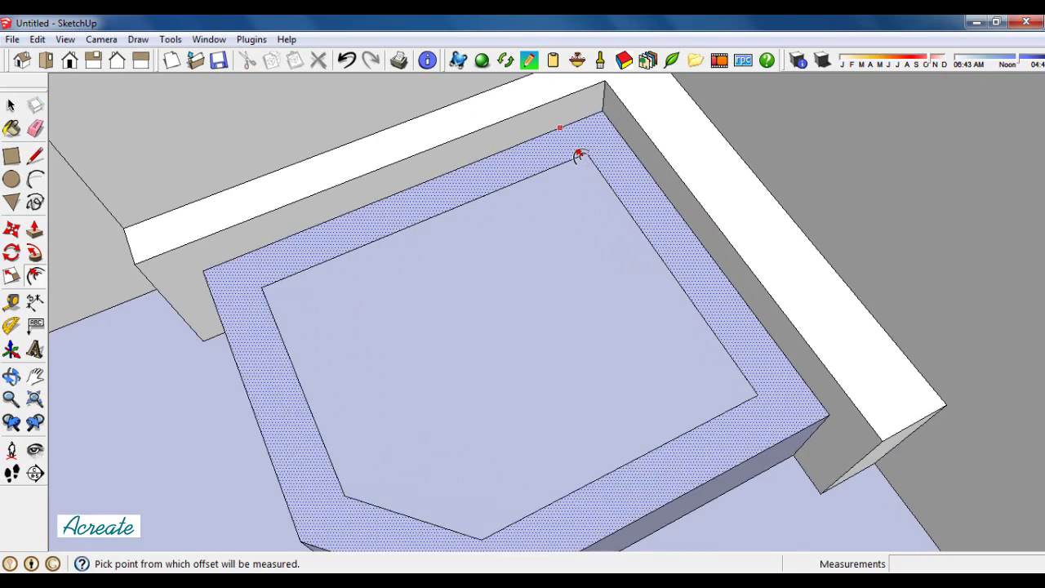
pyautogui.scroll(2, 579, 155)
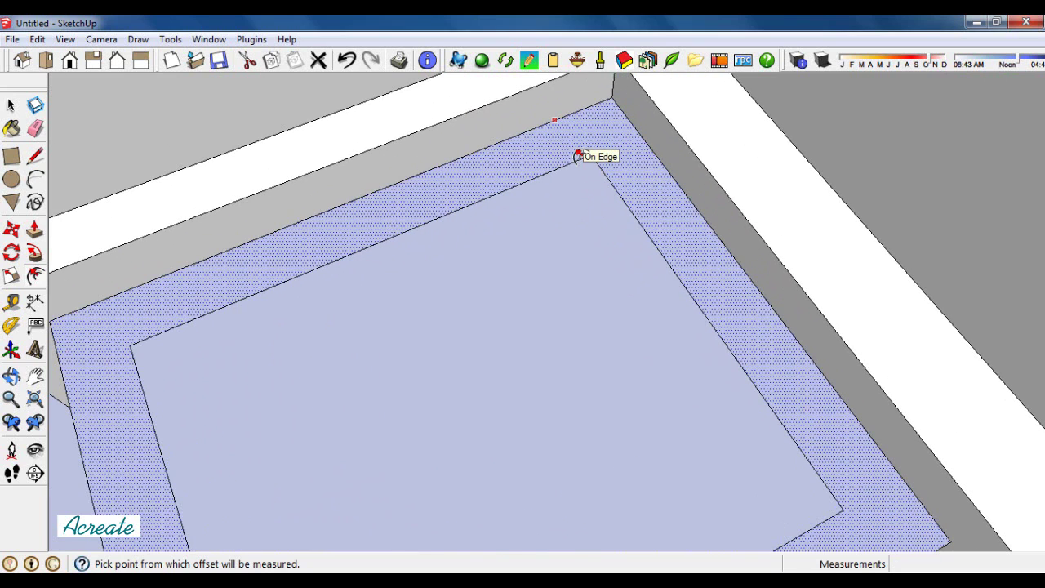
pyautogui.click(18, 300)
pyautogui.scroll(2, 608, 184)
# Place two 25 cm guides off the inner outline's back edges and draw a diagonal between their edge intersections.
pyautogui.click(575, 154)
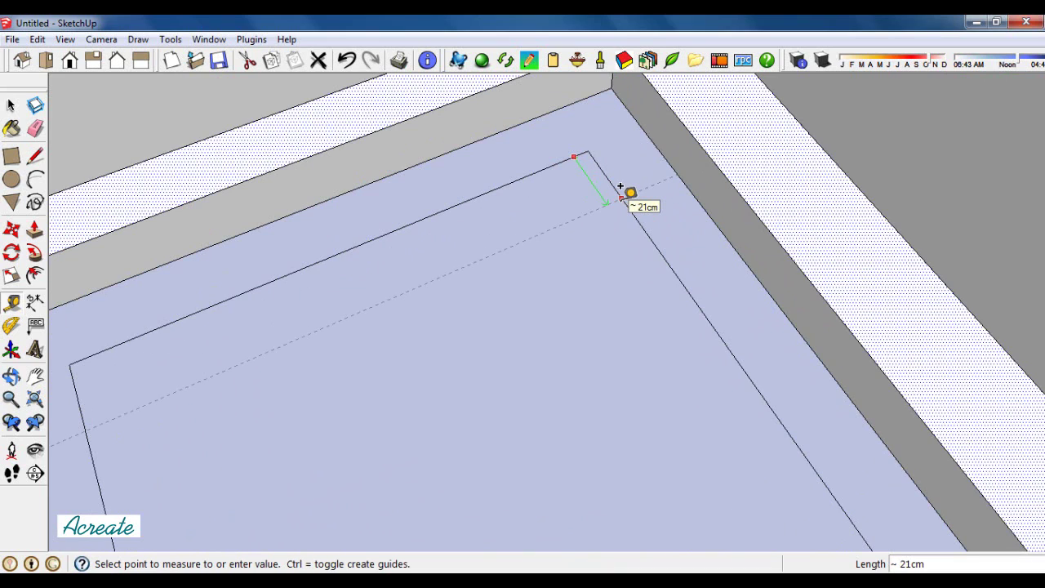
pyautogui.write('25')
pyautogui.press('Return')
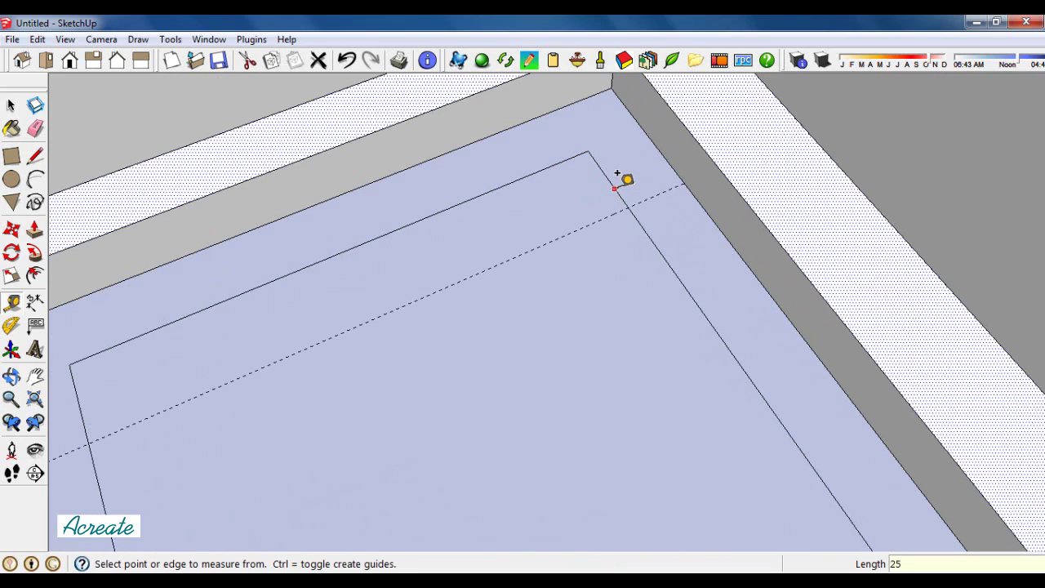
pyautogui.click(616, 173)
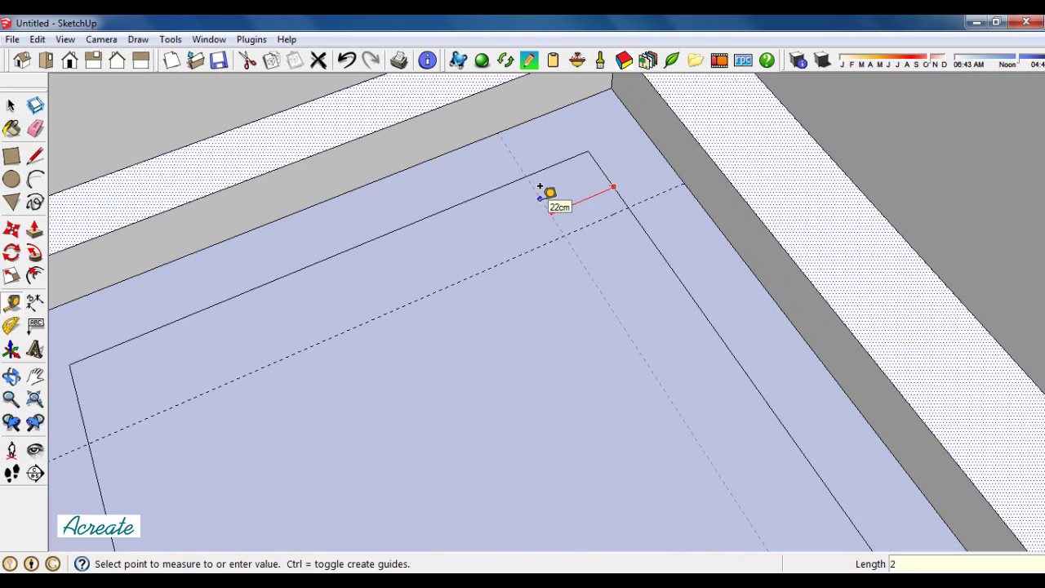
pyautogui.write('5')
pyautogui.press('Return')
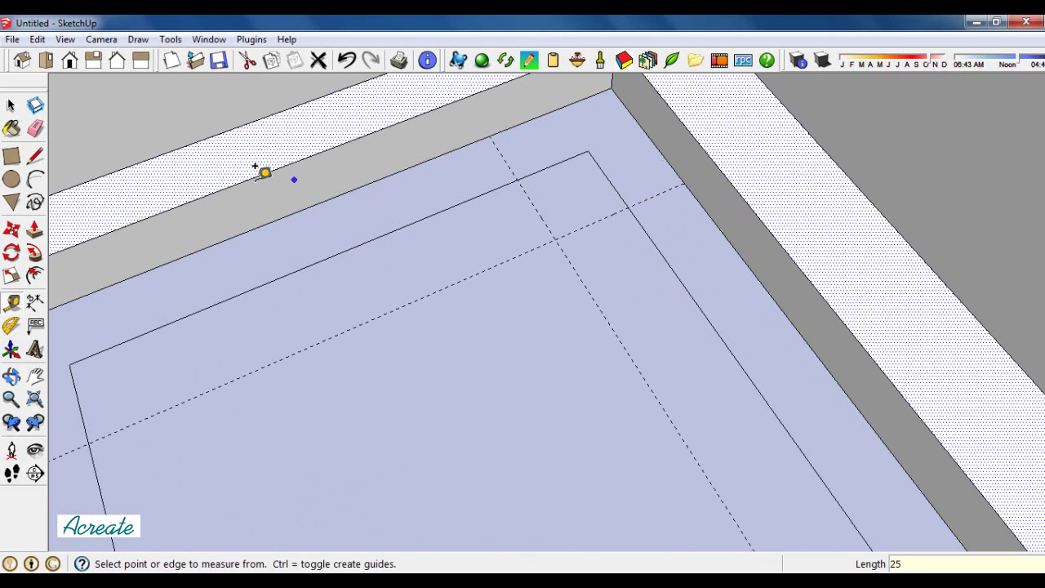
pyautogui.click(35, 156)
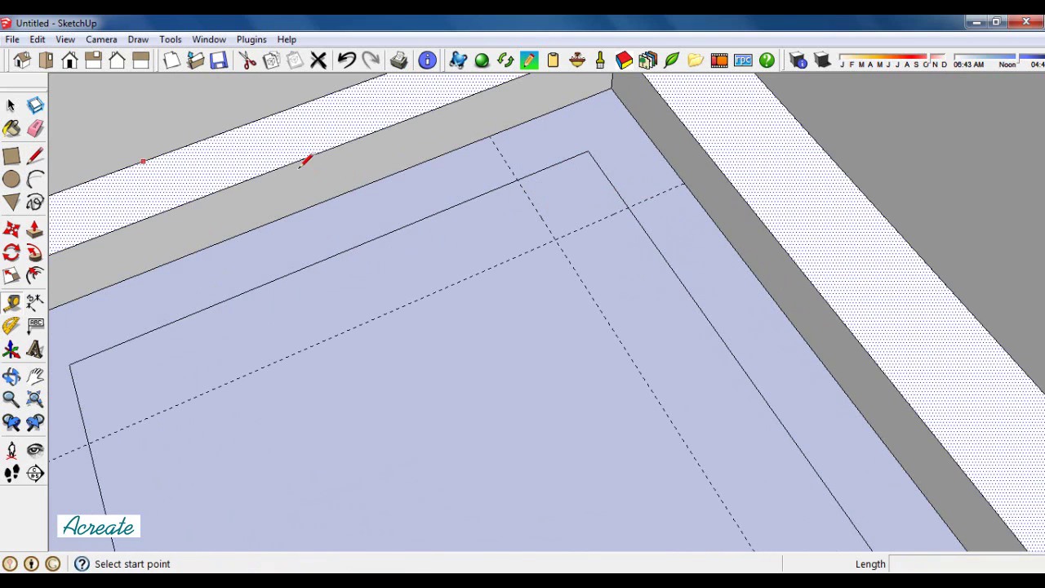
pyautogui.click(516, 179)
pyautogui.click(628, 207)
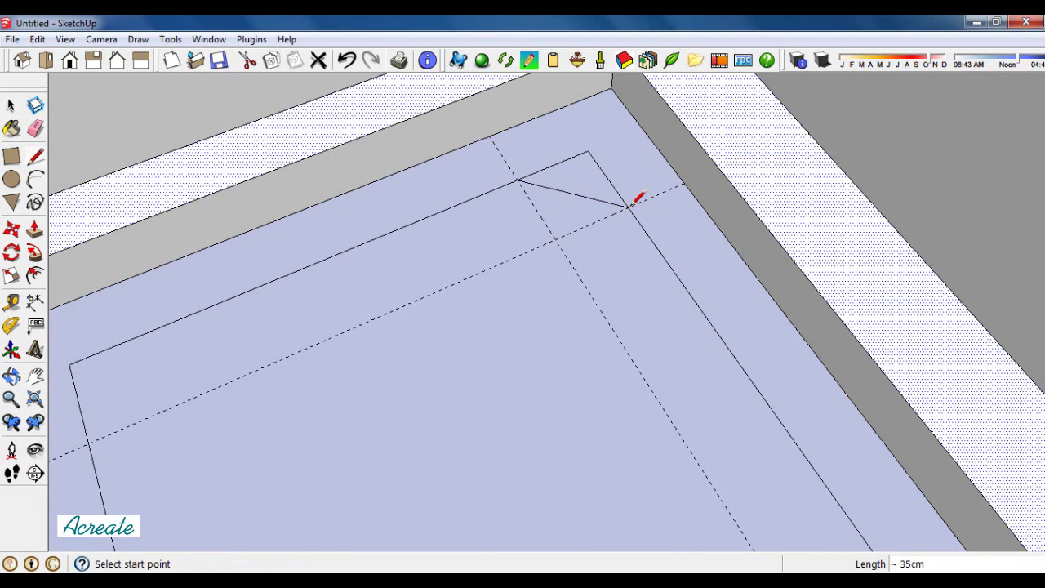
# Erase both guides and the two cut-off corner edges.
pyautogui.click(35, 128)
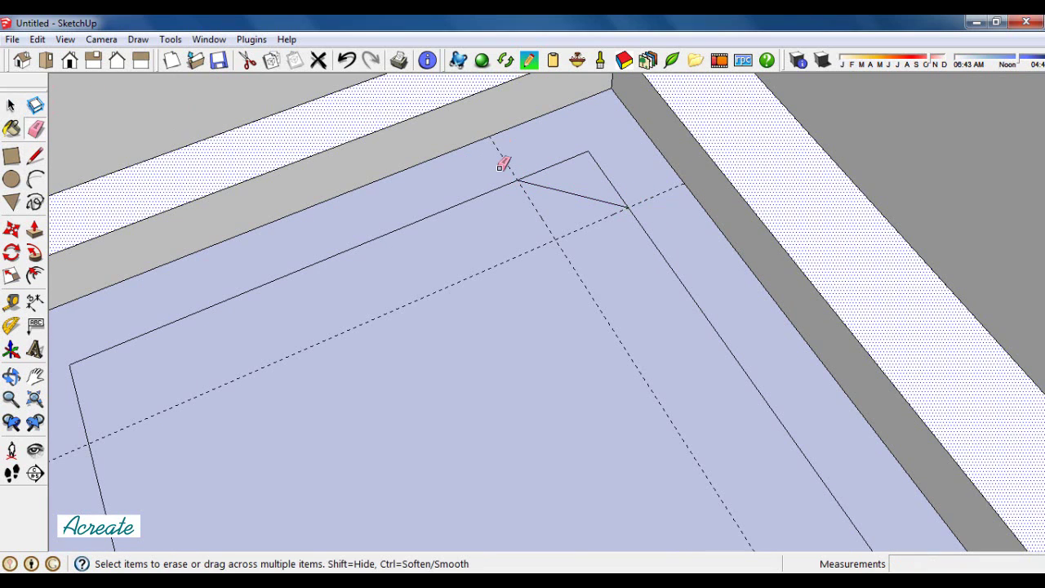
pyautogui.click(503, 161)
pyautogui.click(554, 163)
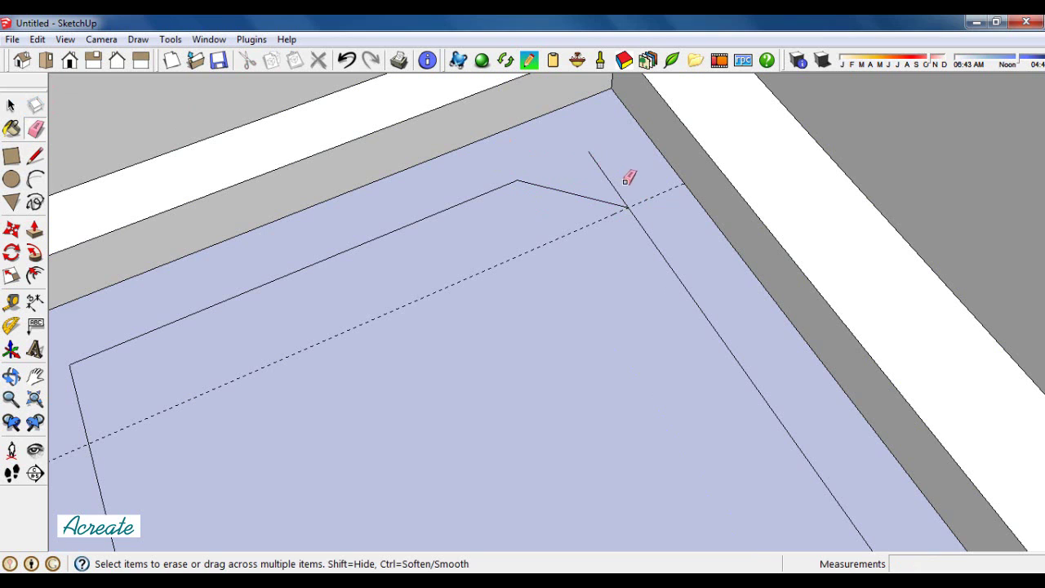
pyautogui.click(610, 172)
pyautogui.click(653, 194)
pyautogui.scroll(-5, 603, 165)
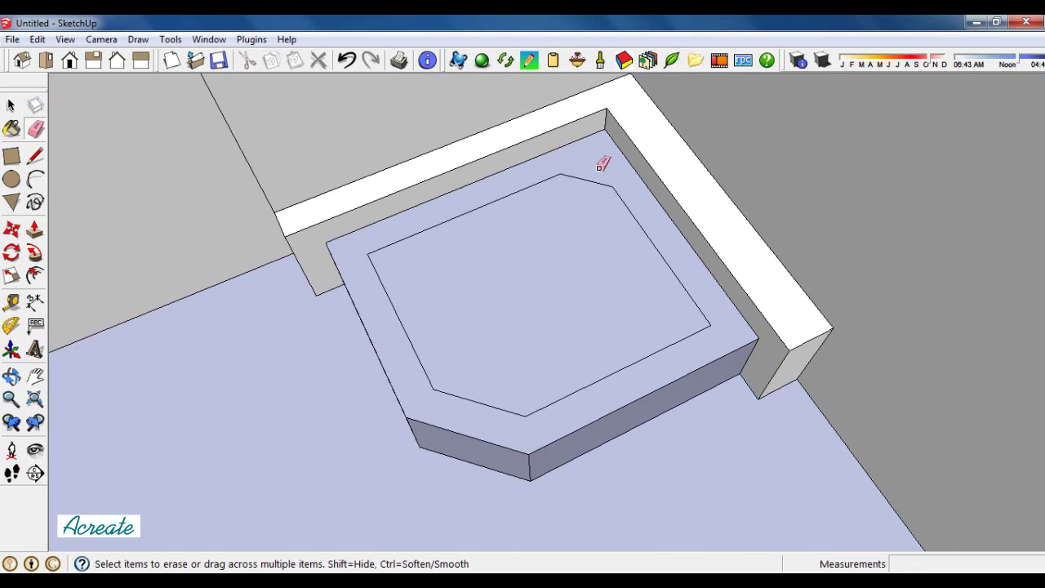
pyautogui.moveTo(603, 165)
pyautogui.mouseDown(button='middle')
pyautogui.moveTo(602, 187)
pyautogui.moveTo(704, 154)
pyautogui.moveTo(705, 169)
pyautogui.moveTo(674, 203)
pyautogui.moveTo(600, 245)
pyautogui.mouseUp(button='middle')
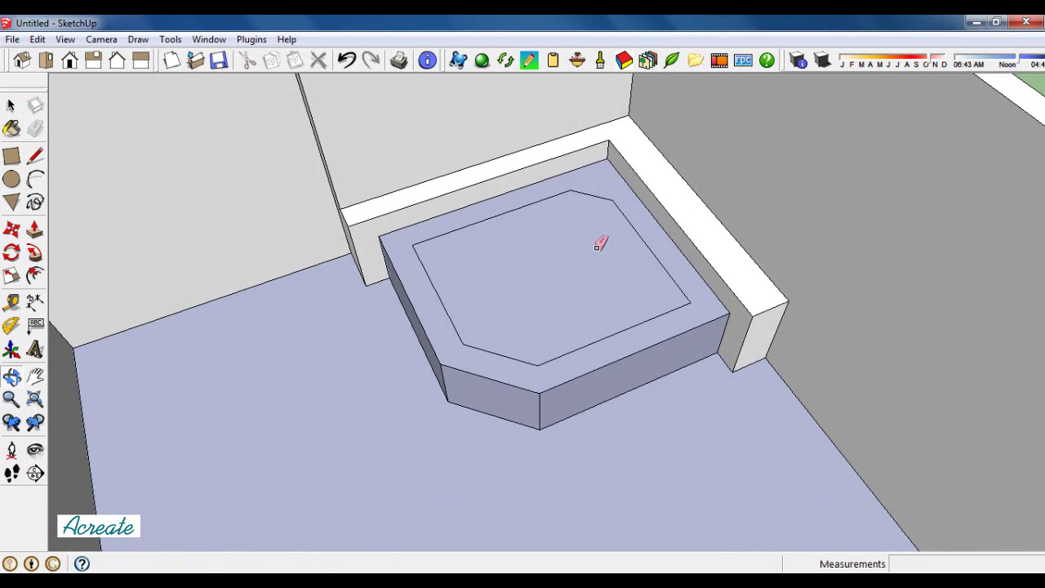
# Offset the chamfered inner outline about 5 cm outward to form a narrow band around the basin.
pyautogui.scroll(1, 583, 198)
pyautogui.scroll(1, 582, 198)
pyautogui.scroll(1, 583, 198)
pyautogui.scroll(1, 583, 197)
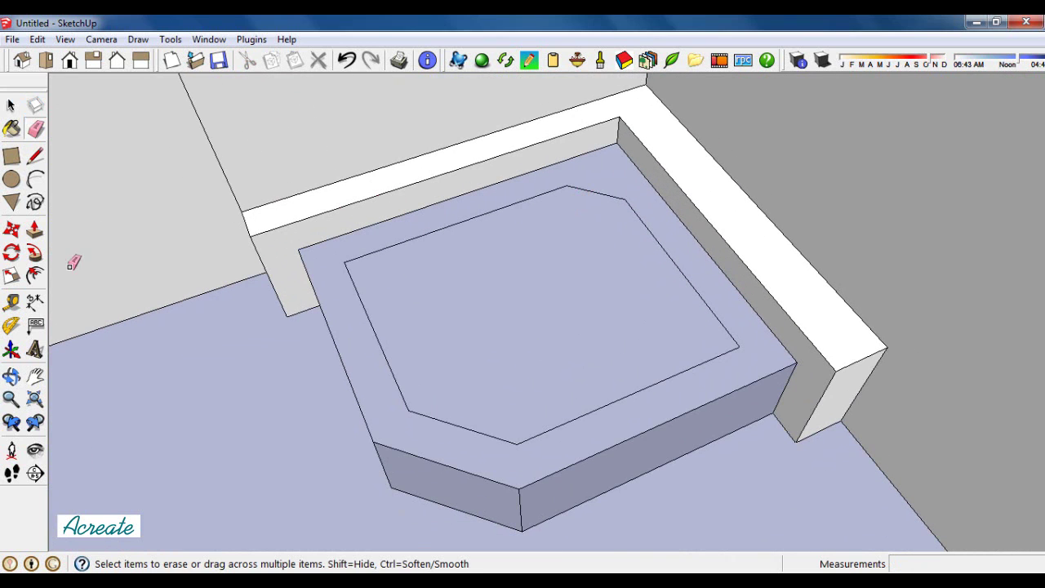
pyautogui.click(35, 275)
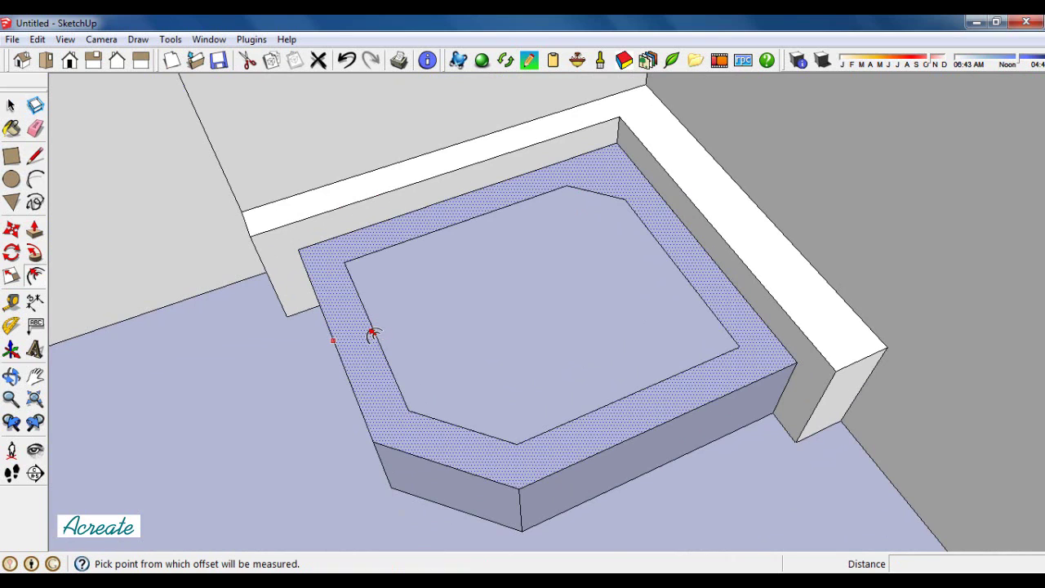
pyautogui.scroll(1, 372, 333)
pyautogui.scroll(2, 373, 328)
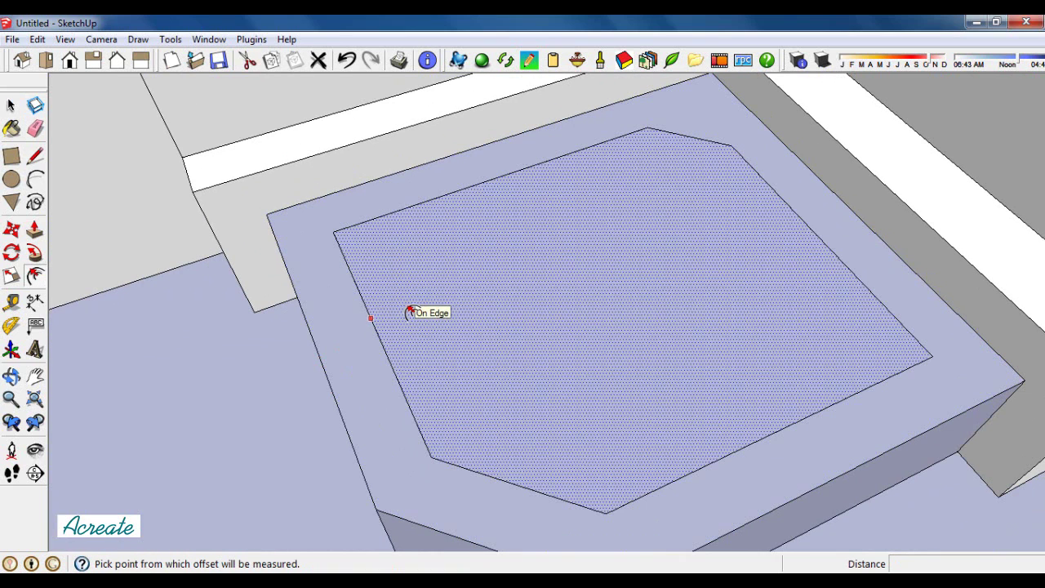
pyautogui.click(411, 312)
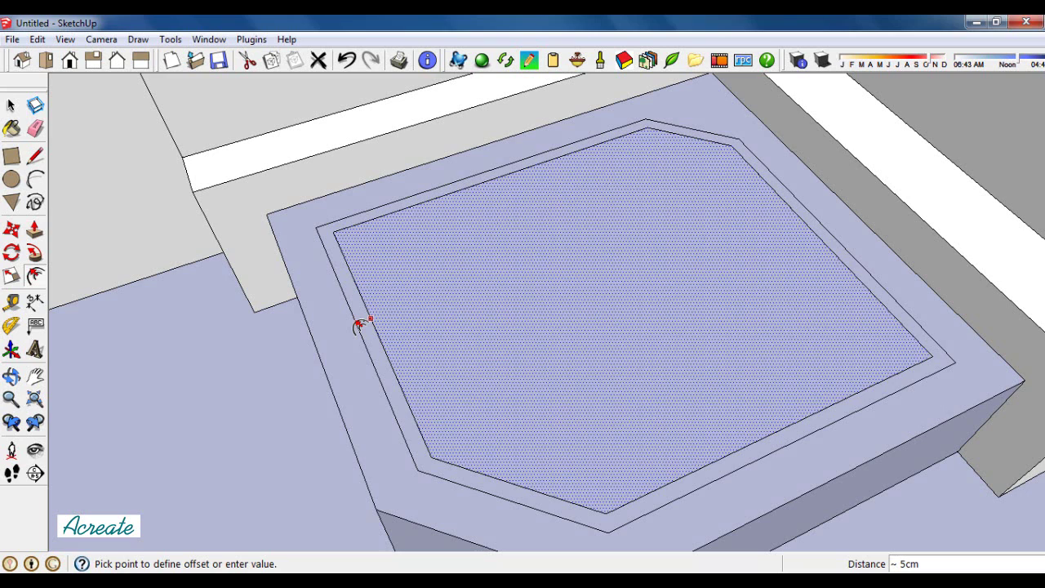
pyautogui.press('Return')
pyautogui.scroll(-1, 359, 325)
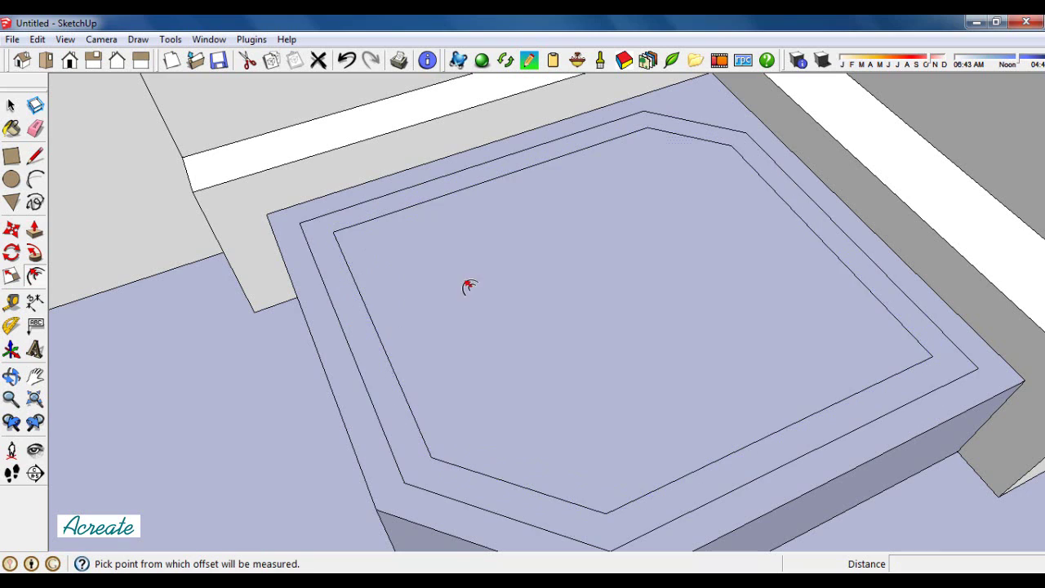
pyautogui.scroll(-2, 466, 285)
pyautogui.scroll(-1, 550, 252)
pyautogui.click(10, 105)
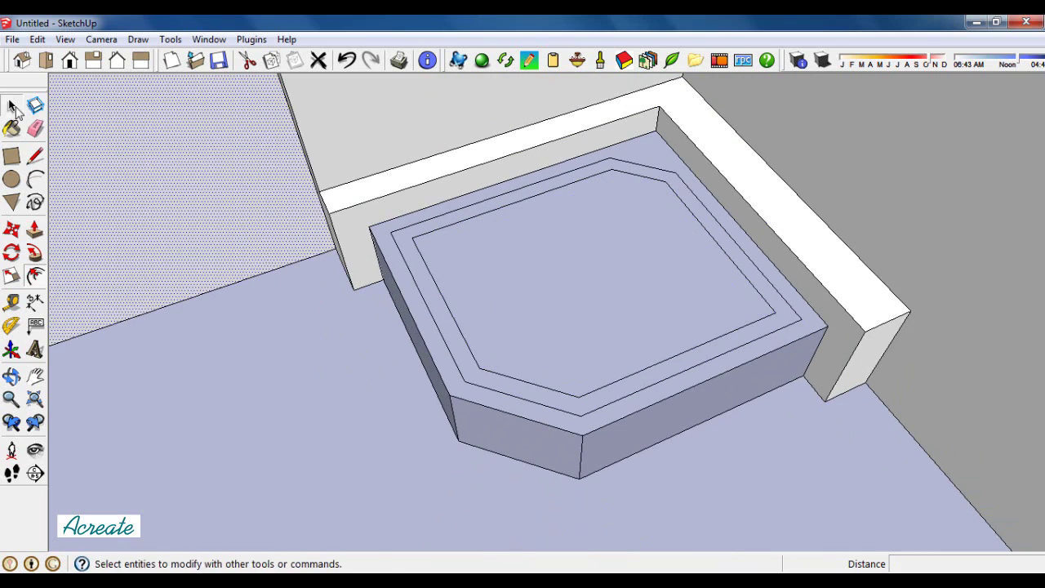
pyautogui.scroll(-2, 611, 353)
pyautogui.moveTo(611, 353)
pyautogui.mouseDown(button='middle')
pyautogui.moveTo(540, 261)
pyautogui.moveTo(664, 285)
pyautogui.mouseUp(button='middle')
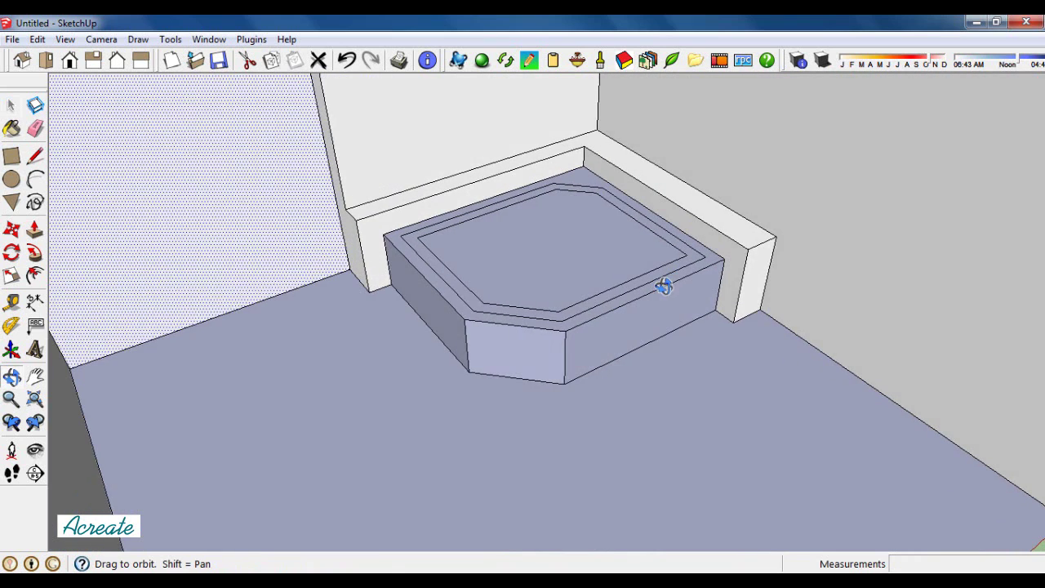
pyautogui.scroll(2, 609, 247)
pyautogui.scroll(2, 608, 248)
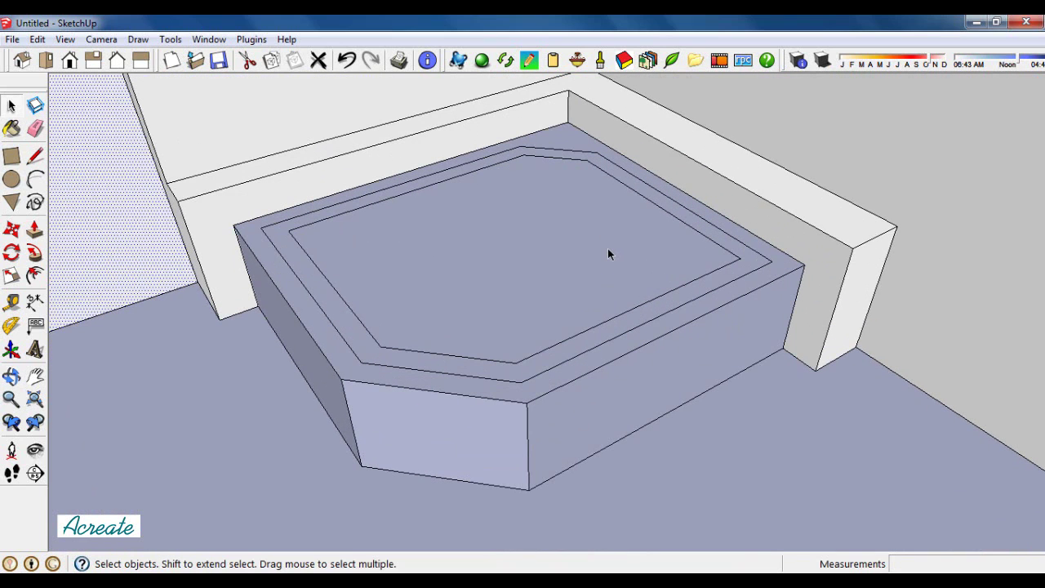
# Push the innermost face down 45 cm with Push/Pull to form the sunken basin.
pyautogui.click(36, 230)
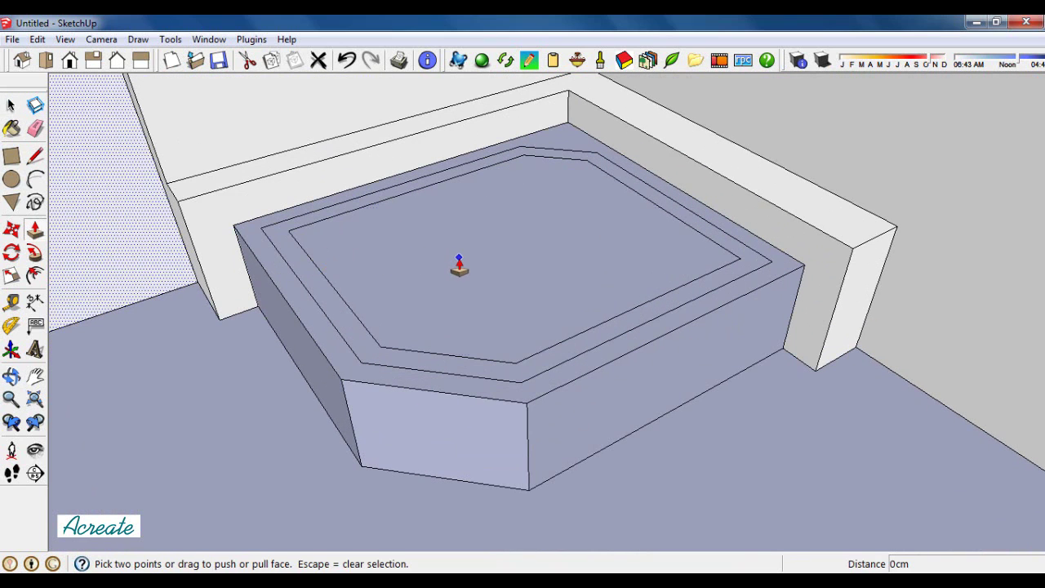
pyautogui.click(498, 269)
pyautogui.write('45')
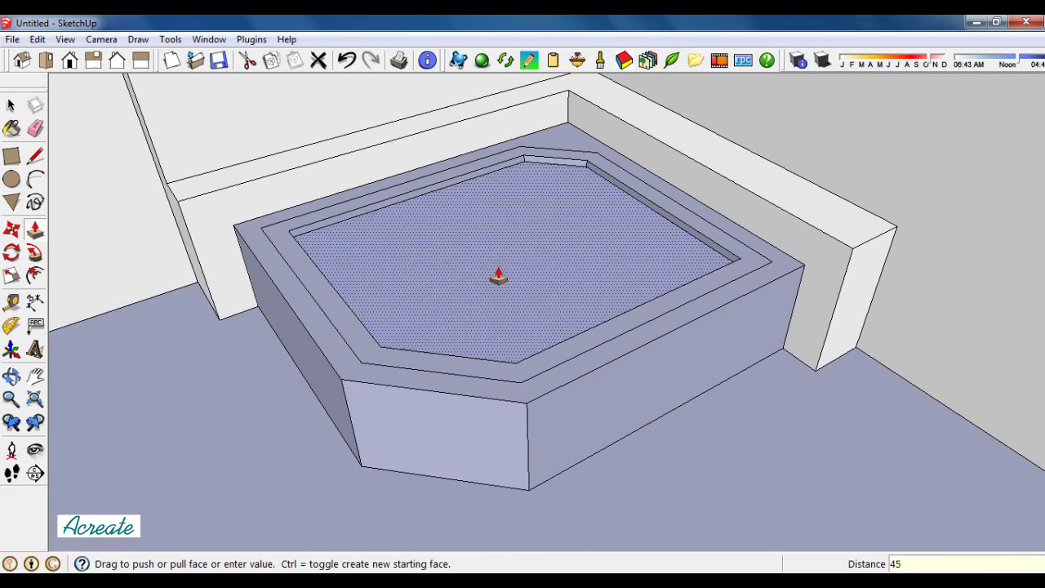
pyautogui.press('Return')
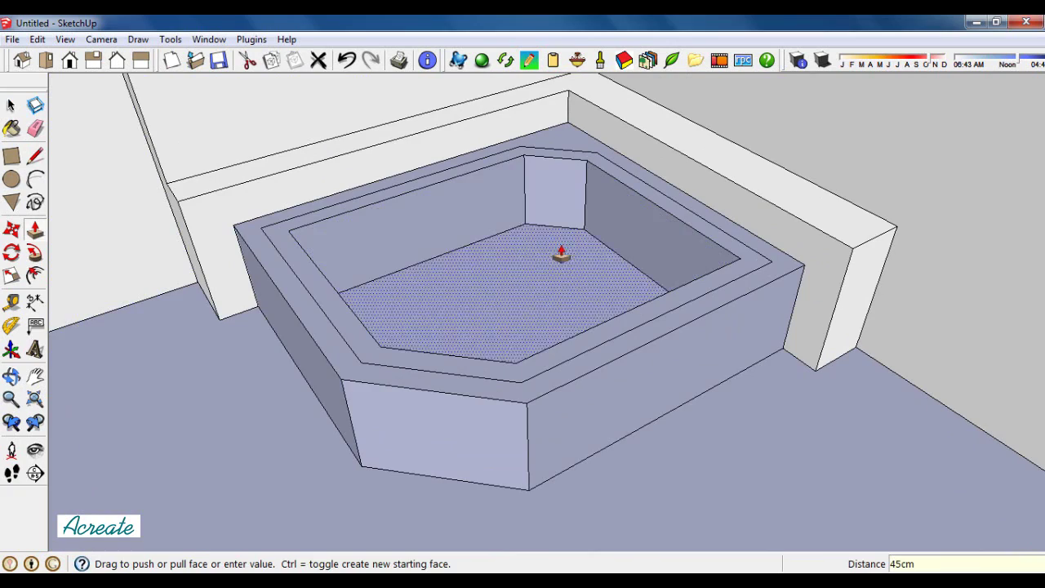
pyautogui.moveTo(560, 249)
pyautogui.mouseDown(button='middle')
pyautogui.moveTo(494, 224)
pyautogui.moveTo(521, 292)
pyautogui.mouseUp(button='middle')
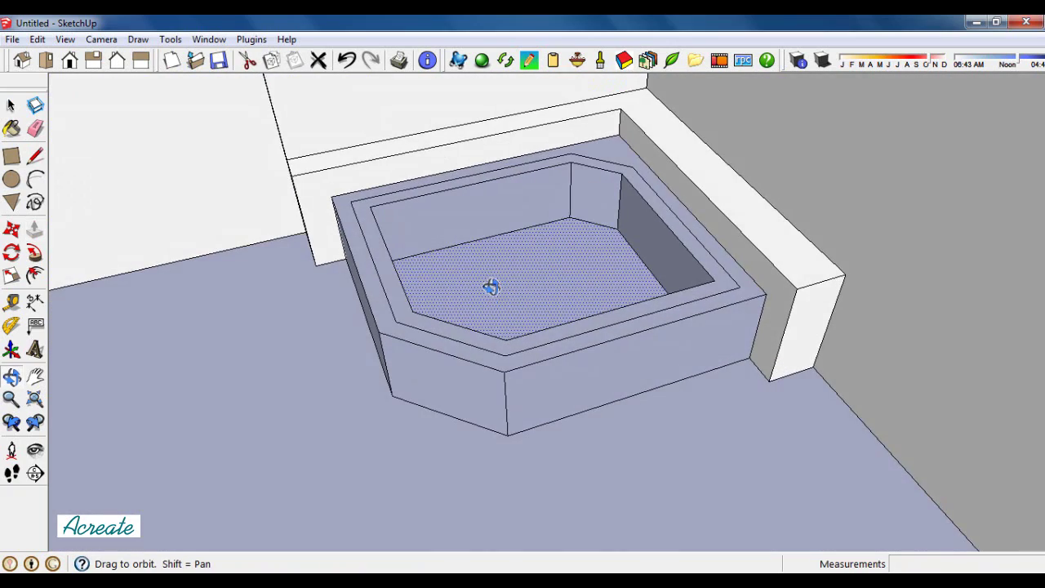
pyautogui.scroll(2, 521, 292)
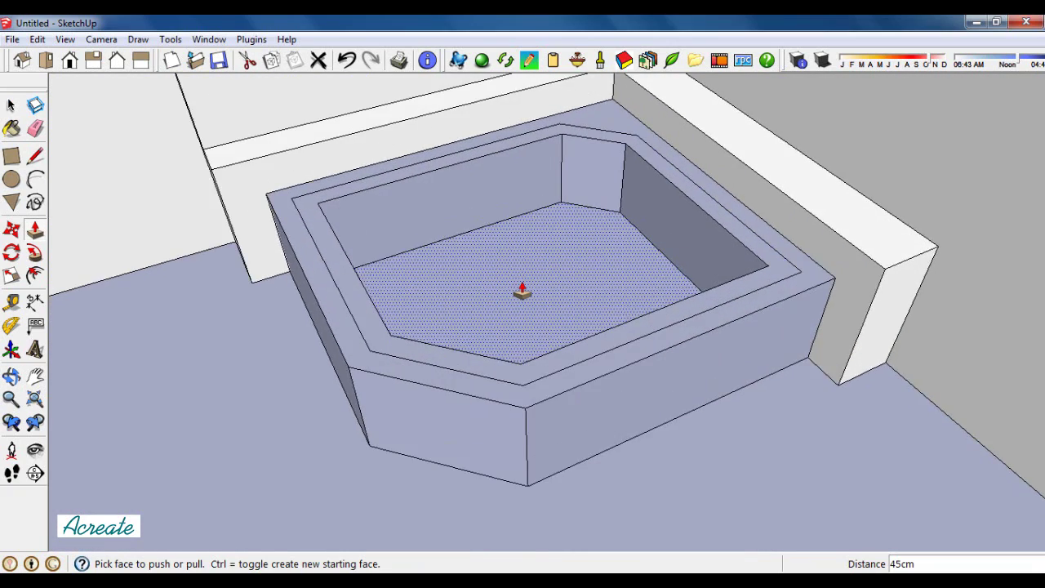
pyautogui.scroll(2, 521, 293)
pyautogui.scroll(-2, 553, 302)
pyautogui.scroll(-2, 647, 287)
pyautogui.scroll(-2, 647, 288)
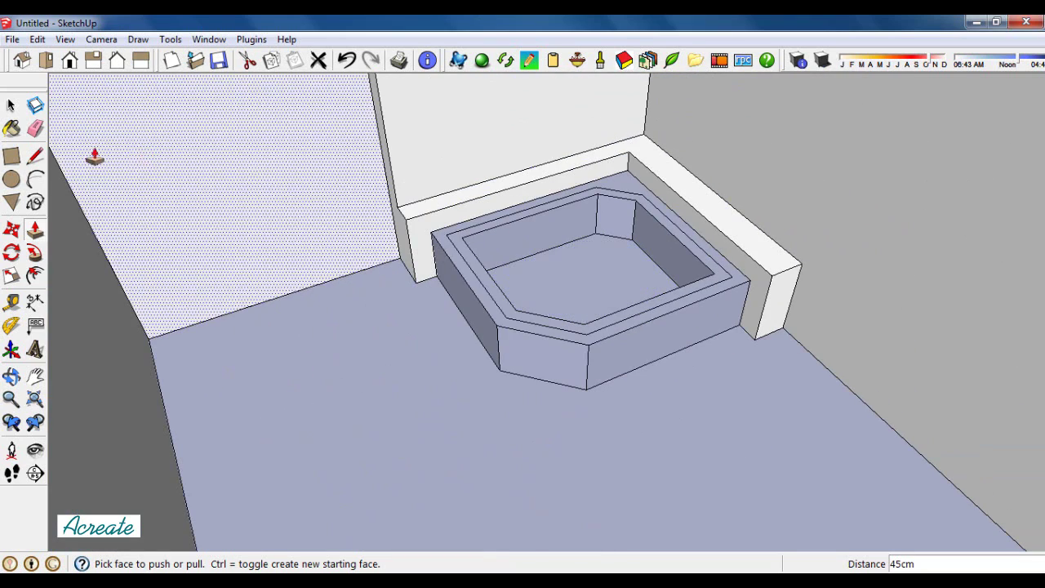
pyautogui.press('space')
pyautogui.scroll(-3, 656, 304)
pyautogui.moveTo(657, 304)
pyautogui.mouseDown(button='middle')
pyautogui.moveTo(542, 204)
pyautogui.moveTo(612, 237)
pyautogui.mouseUp(button='middle')
pyautogui.scroll(-2, 612, 237)
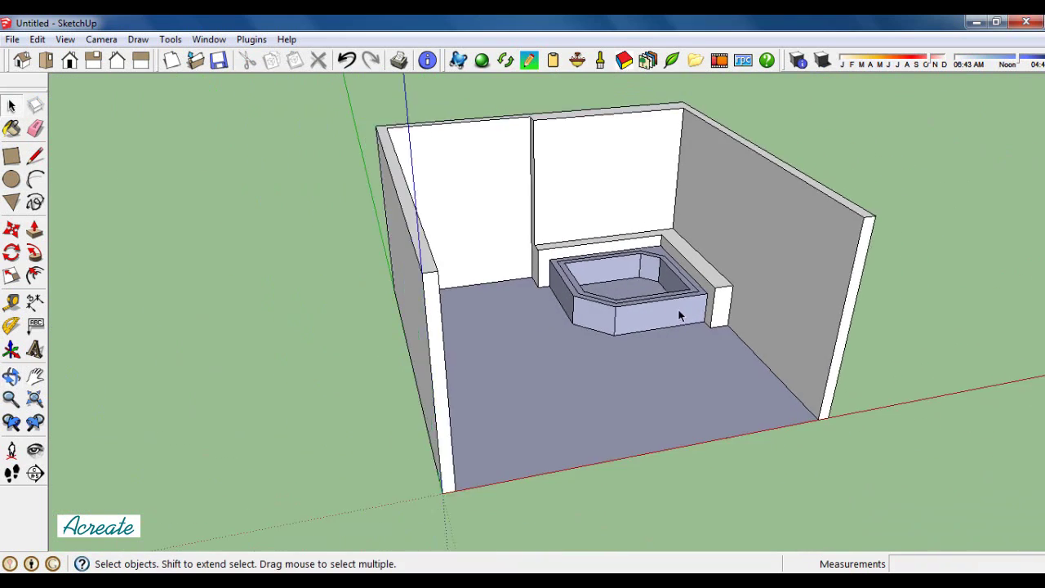
pyautogui.scroll(1, 645, 236)
pyautogui.scroll(3, 672, 237)
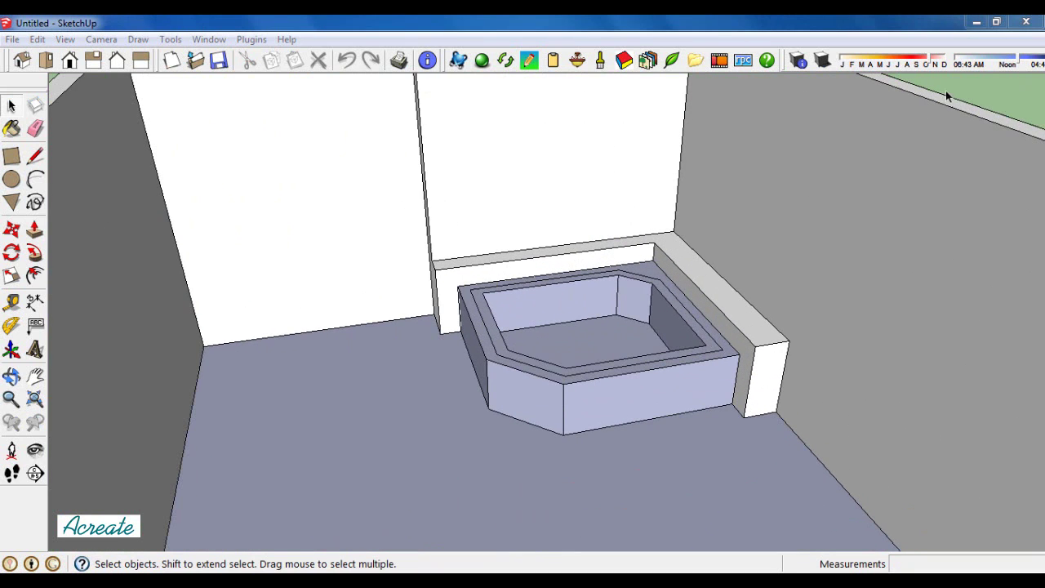
pyautogui.scroll(-2, 828, 283)
# Place a 10 cm guide off the tub's back corner edge and draw a cut line along it.
pyautogui.scroll(1, 759, 287)
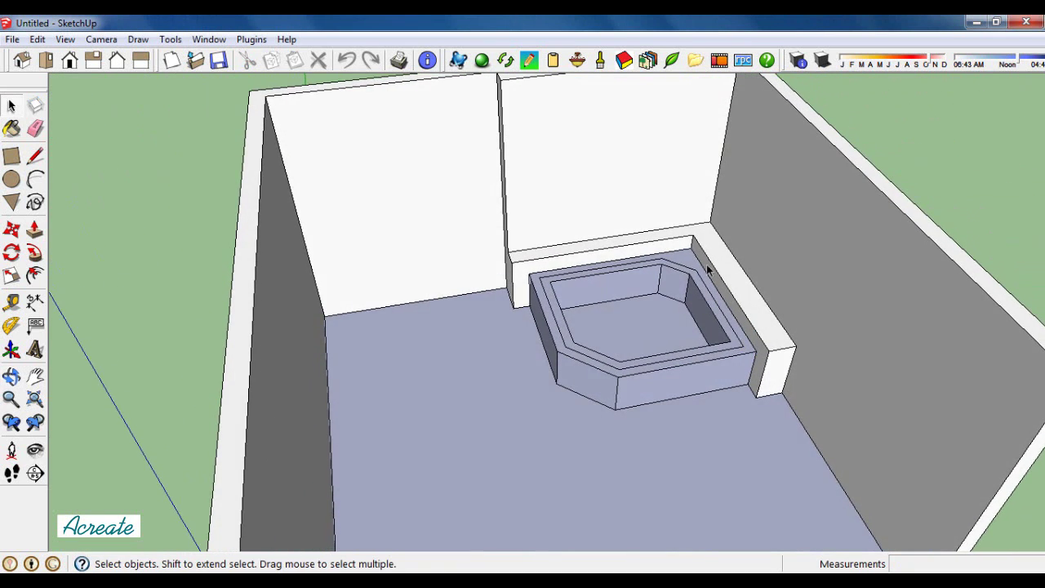
pyautogui.scroll(3, 711, 264)
pyautogui.scroll(2, 684, 246)
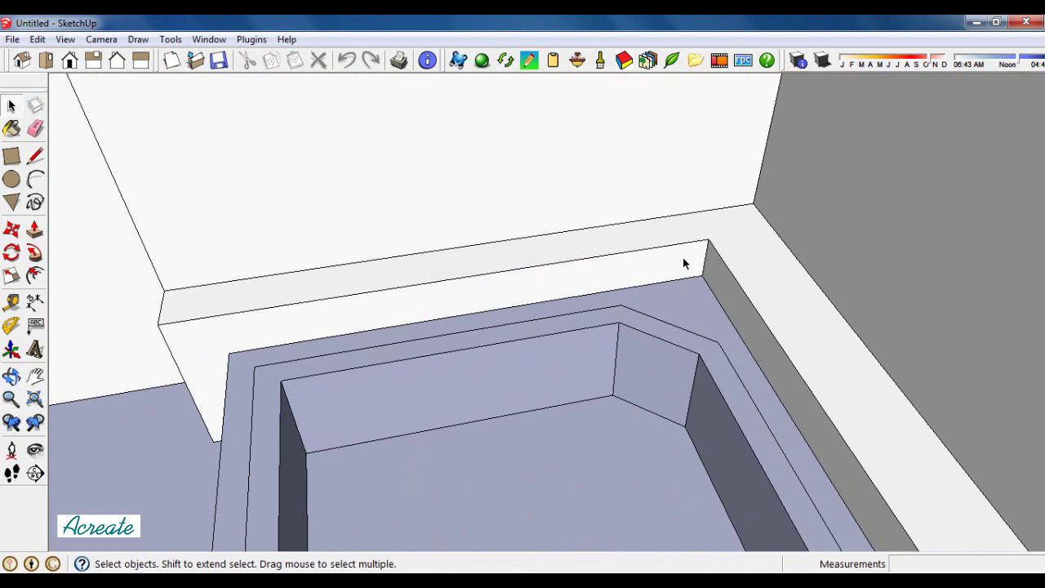
pyautogui.click(12, 325)
pyautogui.scroll(1, 681, 325)
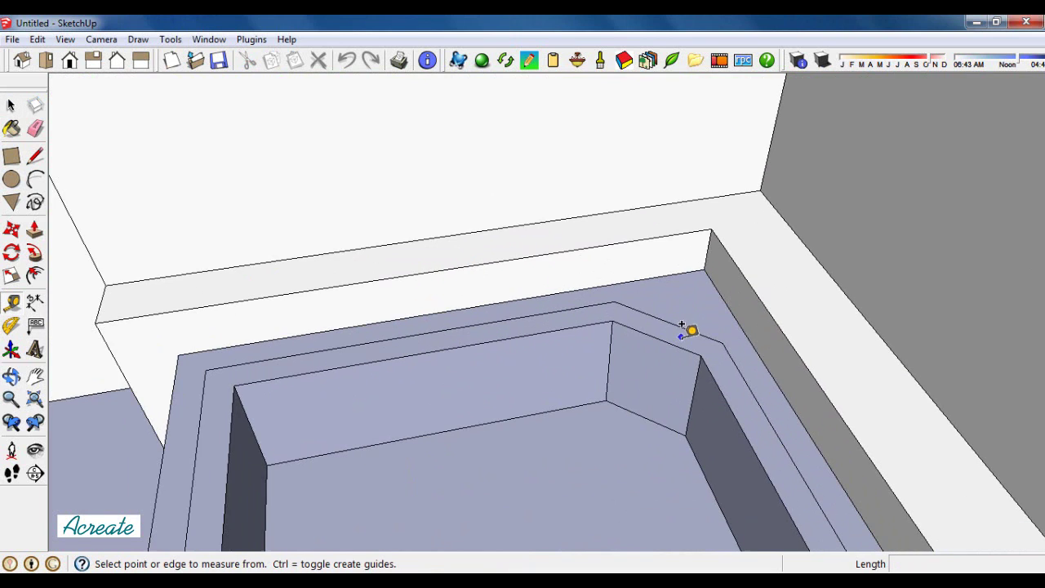
pyautogui.scroll(1, 684, 326)
pyautogui.click(688, 324)
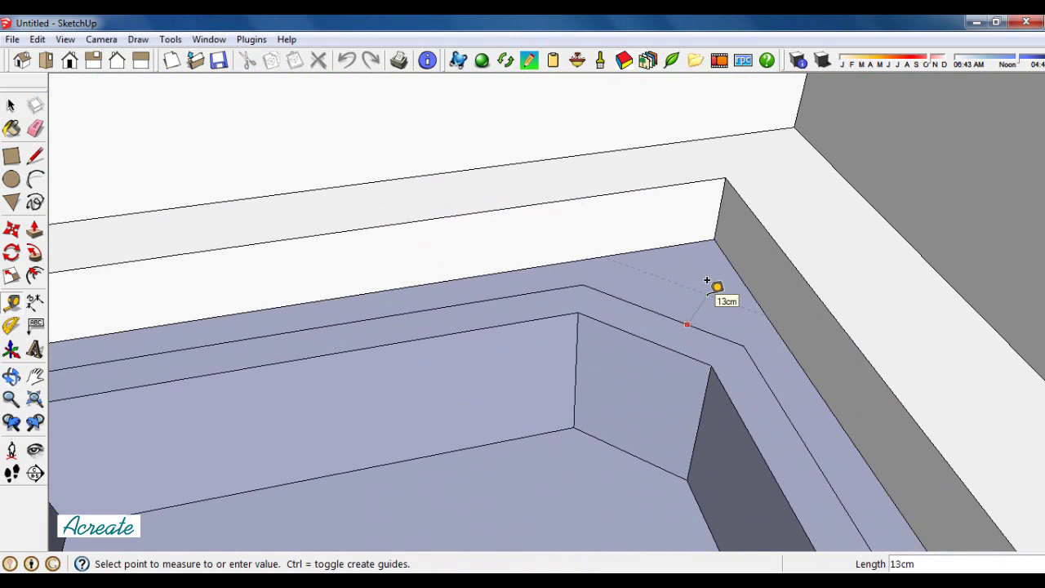
pyautogui.write('10')
pyautogui.press('Return')
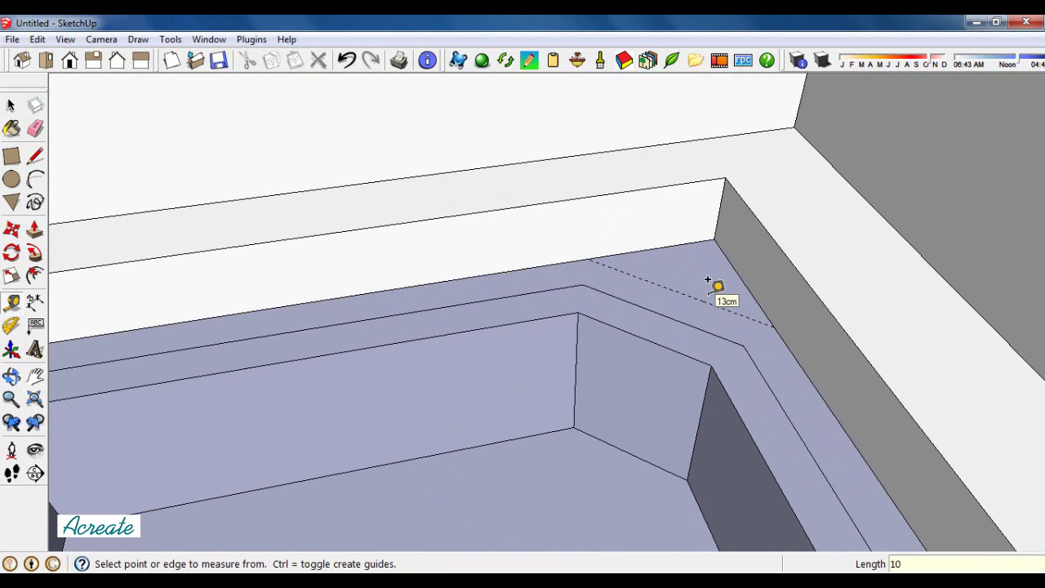
pyautogui.click(34, 159)
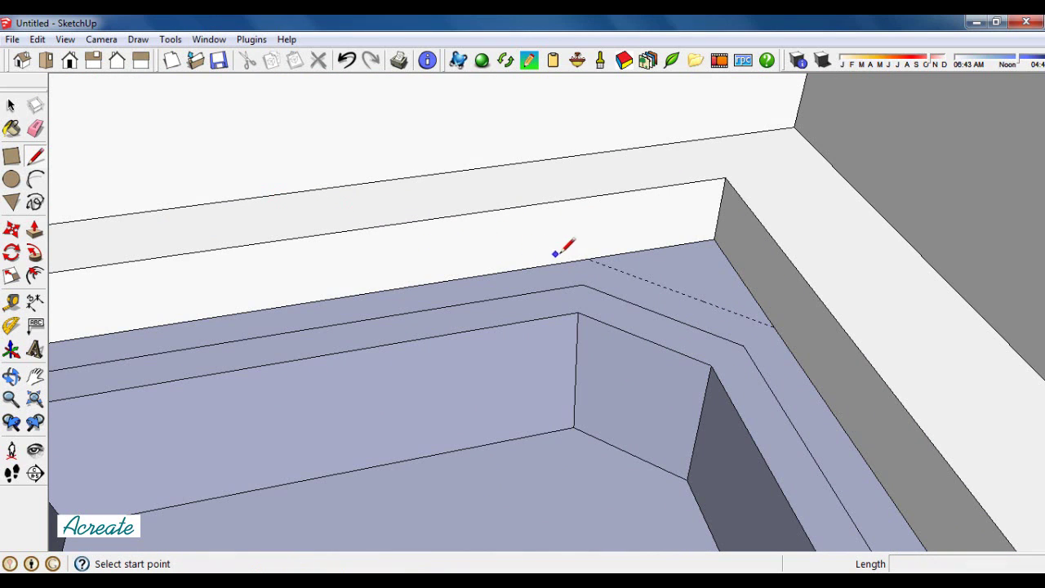
pyautogui.click(587, 259)
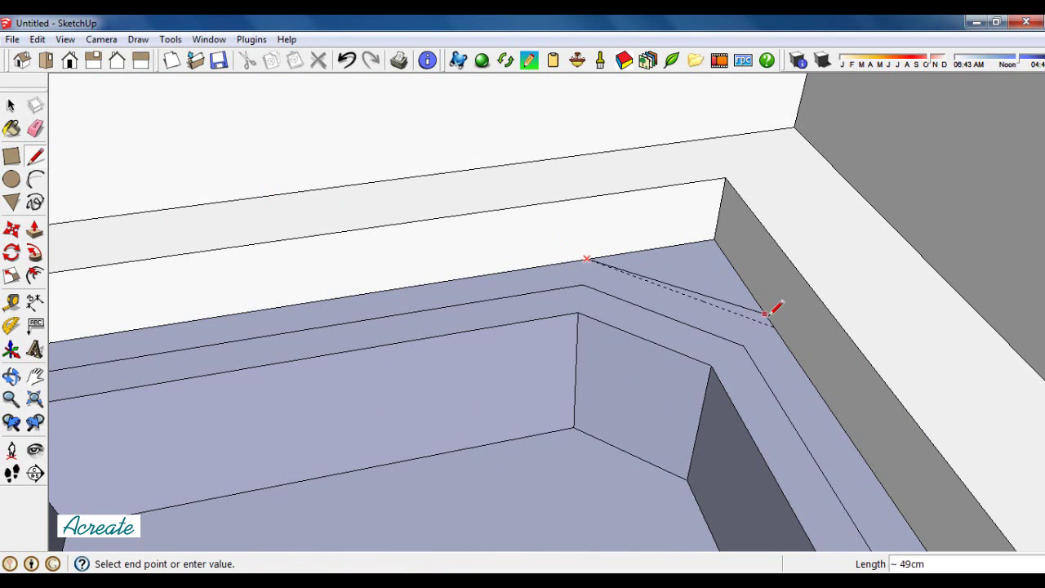
pyautogui.click(774, 325)
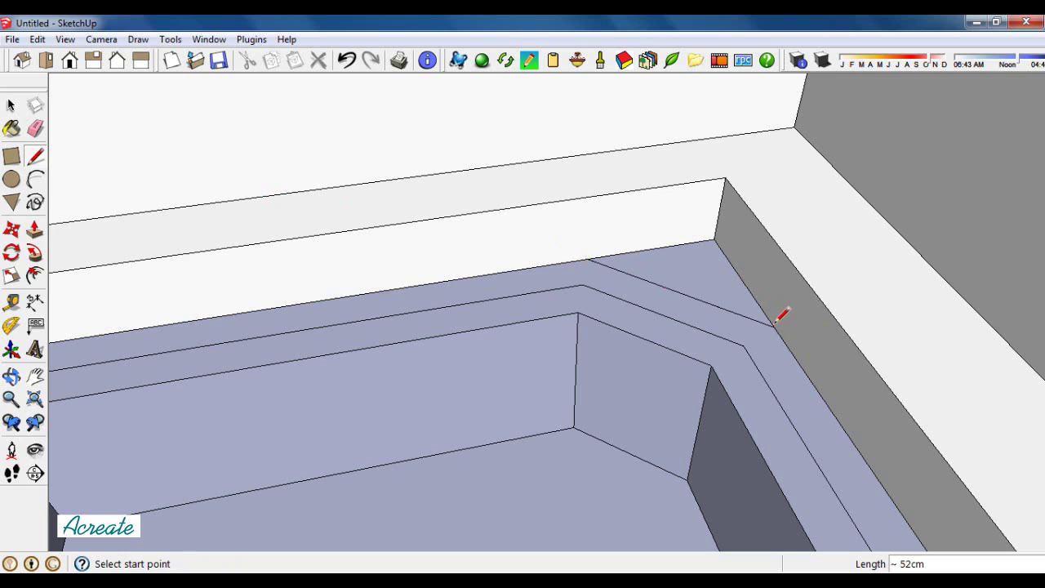
# Raise the cut-off corner triangle 20 cm, flush with the bench, and erase its leftover edges.
pyautogui.click(34, 229)
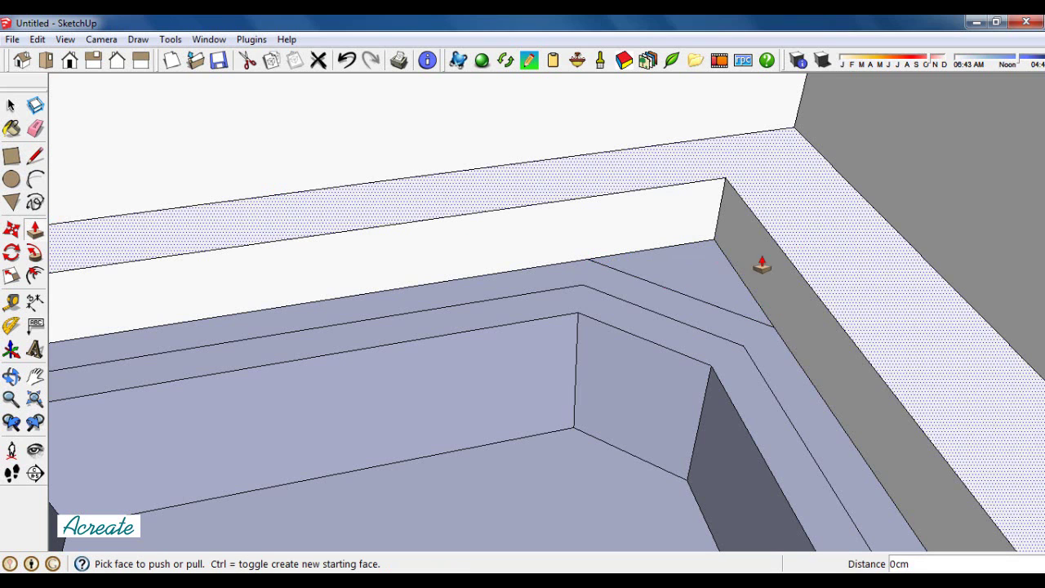
pyautogui.click(706, 275)
pyautogui.click(800, 257)
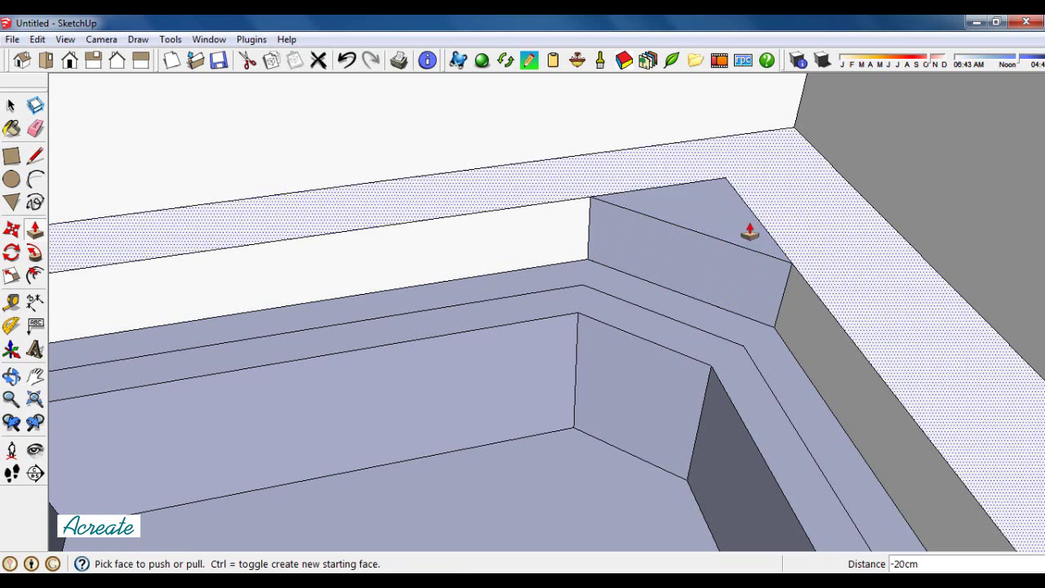
pyautogui.click(35, 128)
pyautogui.click(659, 187)
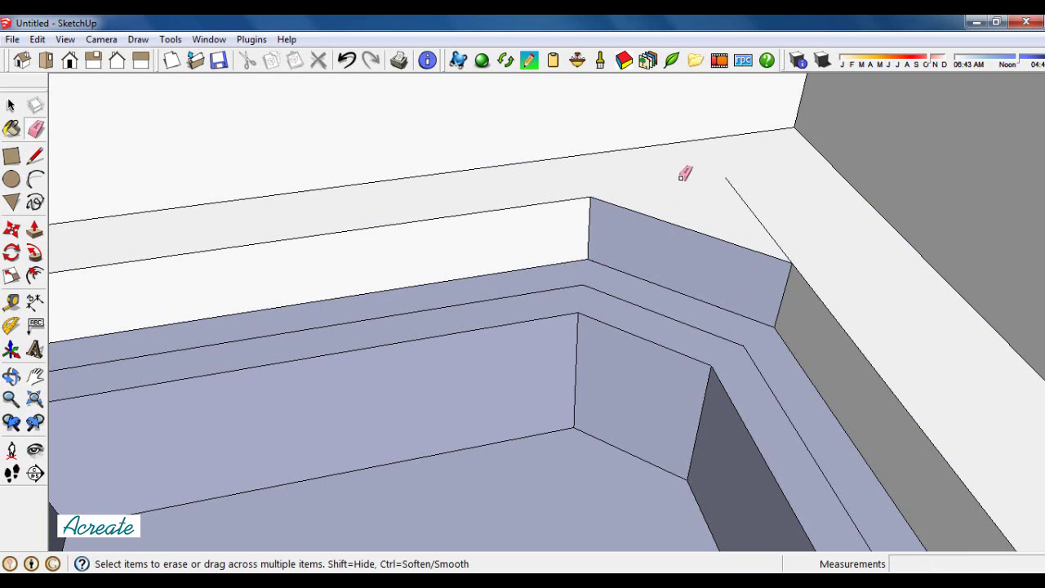
pyautogui.moveTo(728, 183); pyautogui.dragTo(758, 187)
pyautogui.moveTo(762, 221)
pyautogui.mouseDown(button='middle')
pyautogui.moveTo(747, 263)
pyautogui.moveTo(702, 226)
pyautogui.moveTo(805, 231)
pyautogui.mouseUp(button='middle')
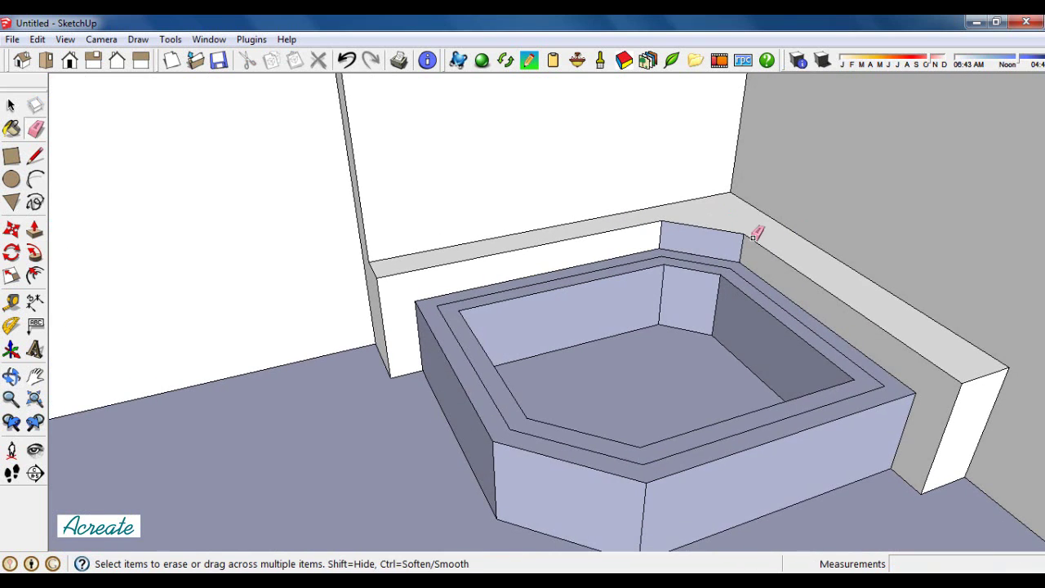
# Draw a thin rectangle across the tub's rim top, starting at the rim edge's midpoint.
pyautogui.scroll(-2, 695, 253)
pyautogui.moveTo(688, 249); pyautogui.dragTo(644, 272, button='middle')
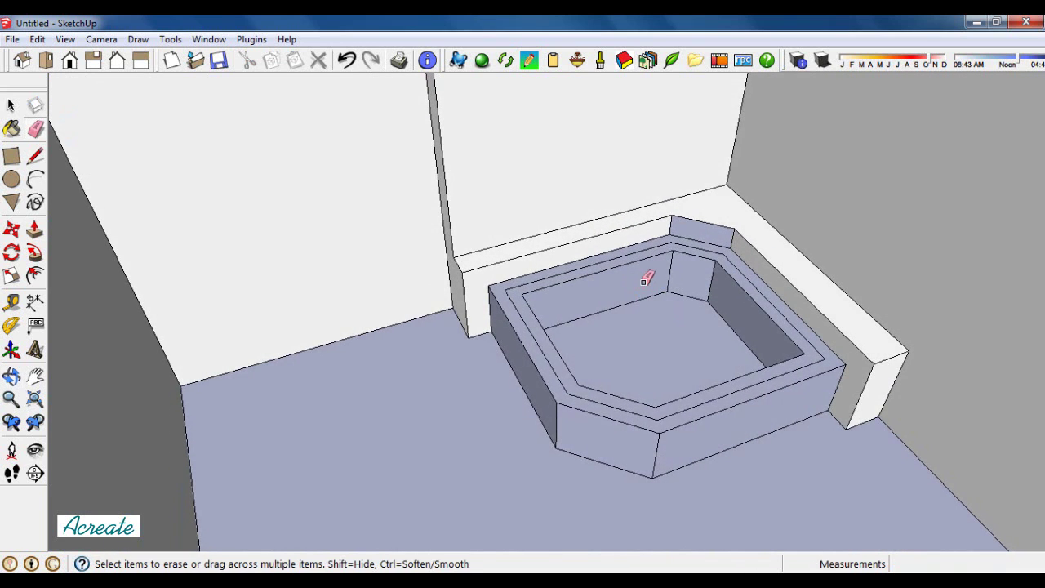
pyautogui.scroll(2, 650, 272)
pyautogui.scroll(2, 645, 278)
pyautogui.scroll(2, 647, 276)
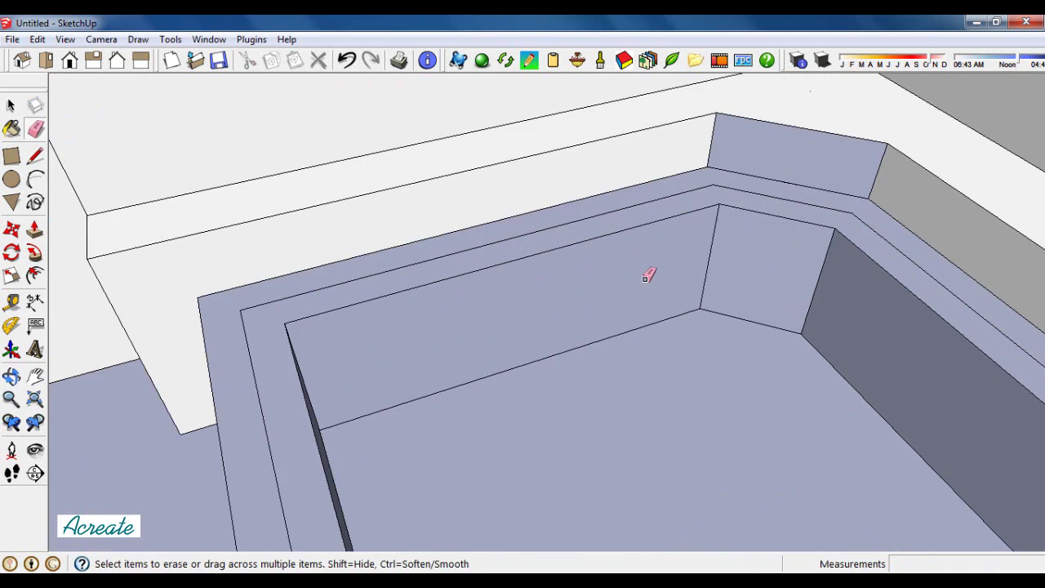
pyautogui.moveTo(645, 277); pyautogui.dragTo(566, 233, button='middle')
pyautogui.scroll(2, 567, 232)
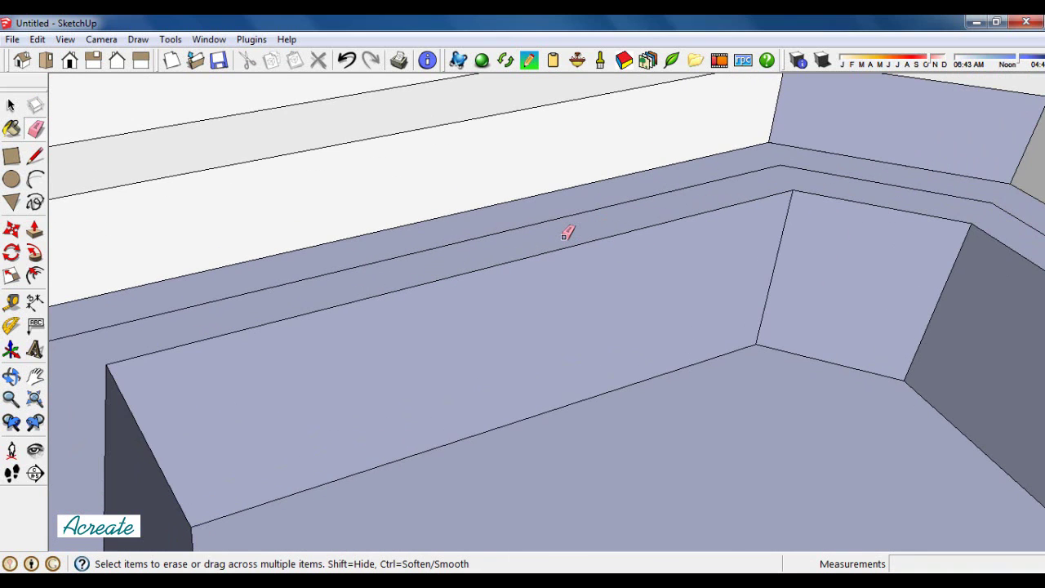
pyautogui.click(12, 156)
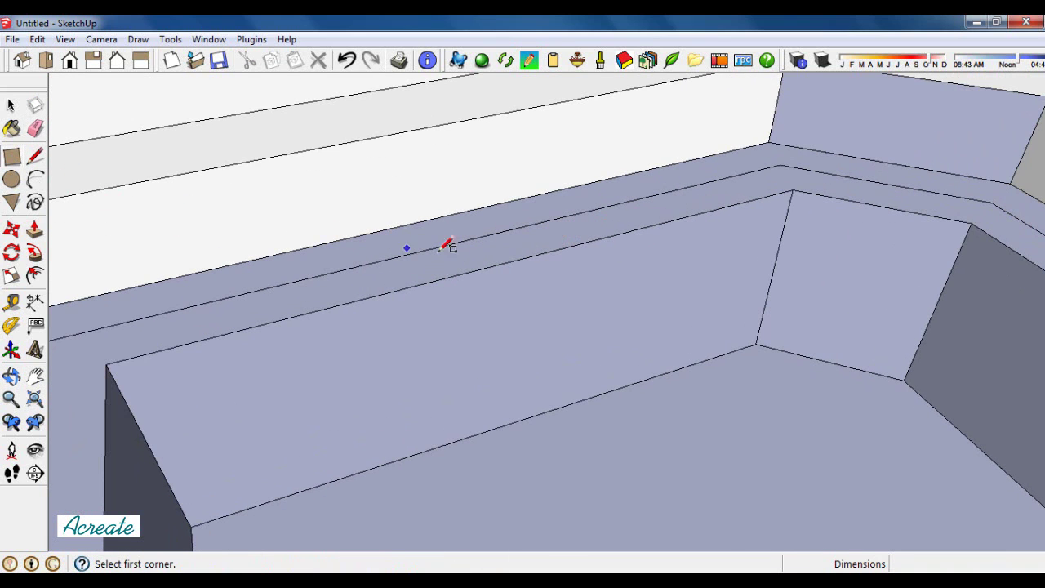
pyautogui.click(467, 240)
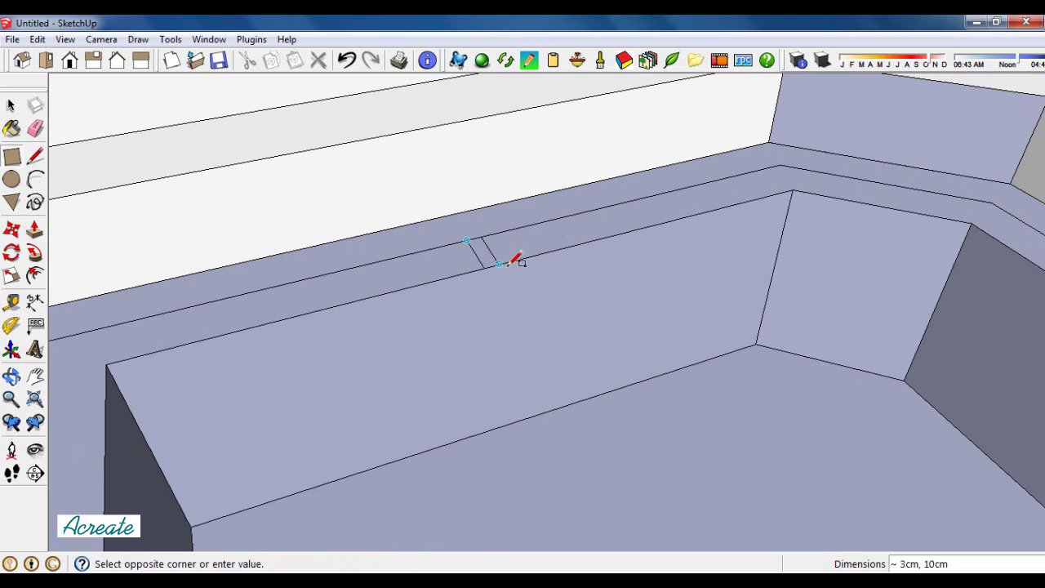
pyautogui.click(498, 263)
pyautogui.scroll(1, 488, 315)
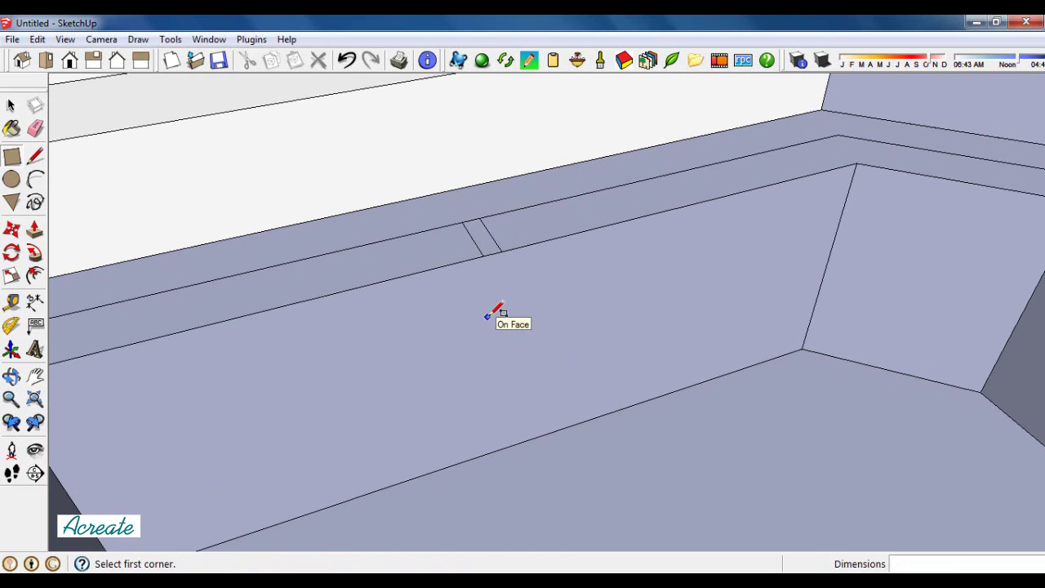
# Draw a vertical line from the strip's inner corner down the basin's inner wall.
pyautogui.click(34, 156)
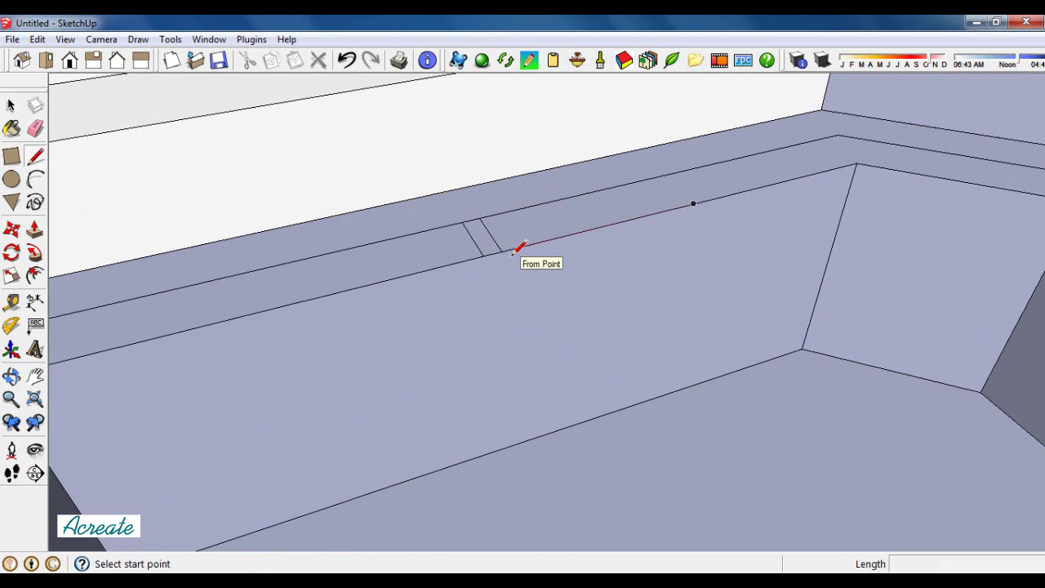
pyautogui.click(501, 251)
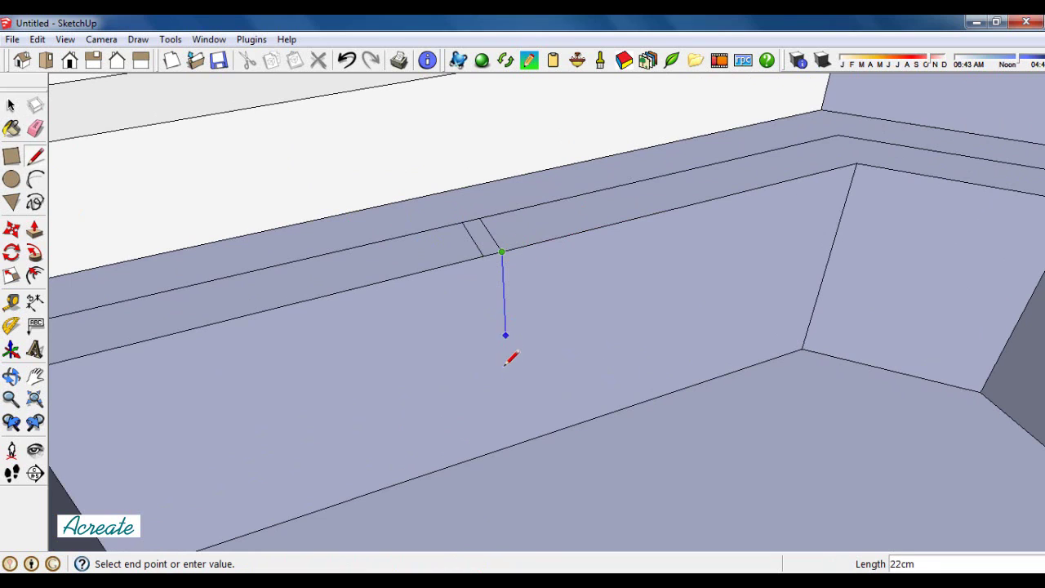
pyautogui.click(509, 444)
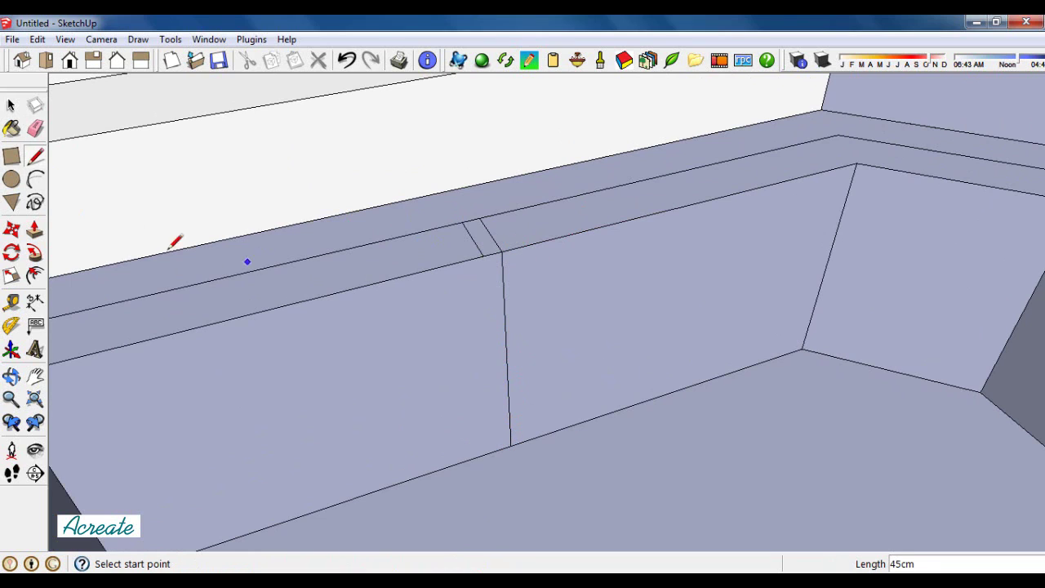
# Push/Pull the thin rim strip up 2 cm into a small block.
pyautogui.click(34, 229)
pyautogui.scroll(1, 485, 249)
pyautogui.click(485, 249)
pyautogui.write('2')
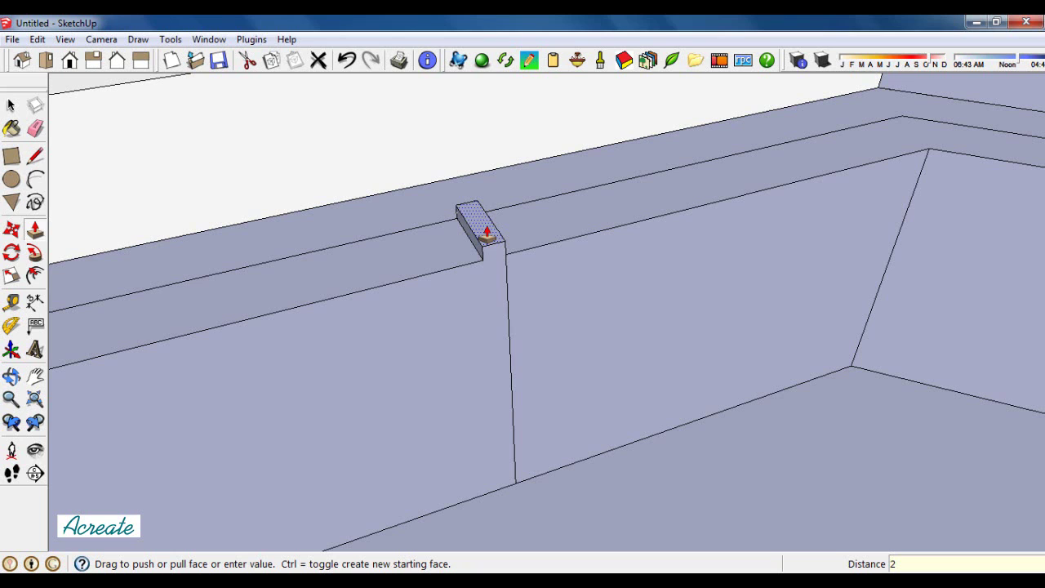
pyautogui.press('Return')
pyautogui.scroll(2, 488, 283)
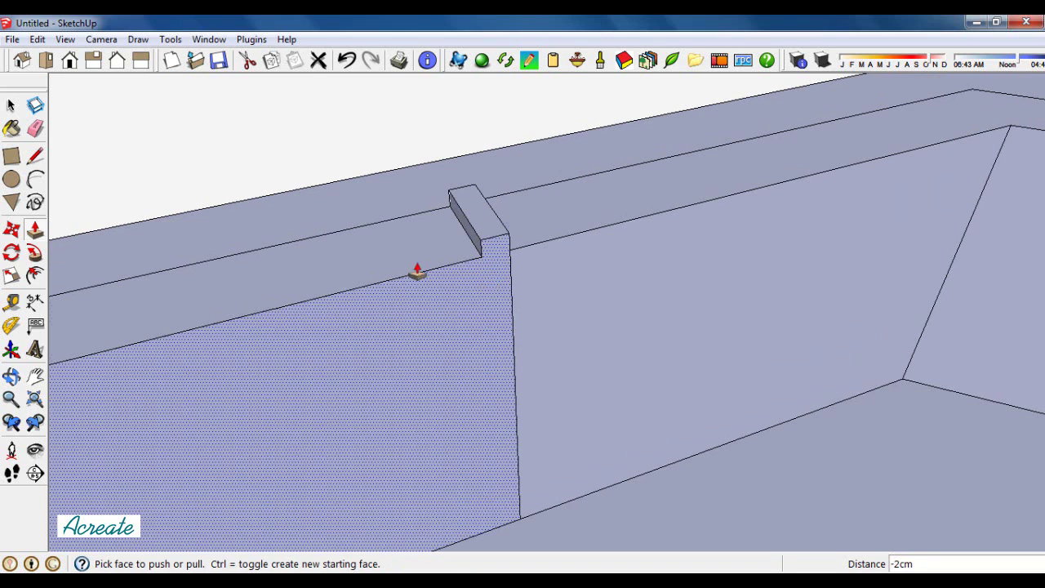
# Draw a thin rectangle down the inner wall below the block and pull it out 5 cm.
pyautogui.click(12, 156)
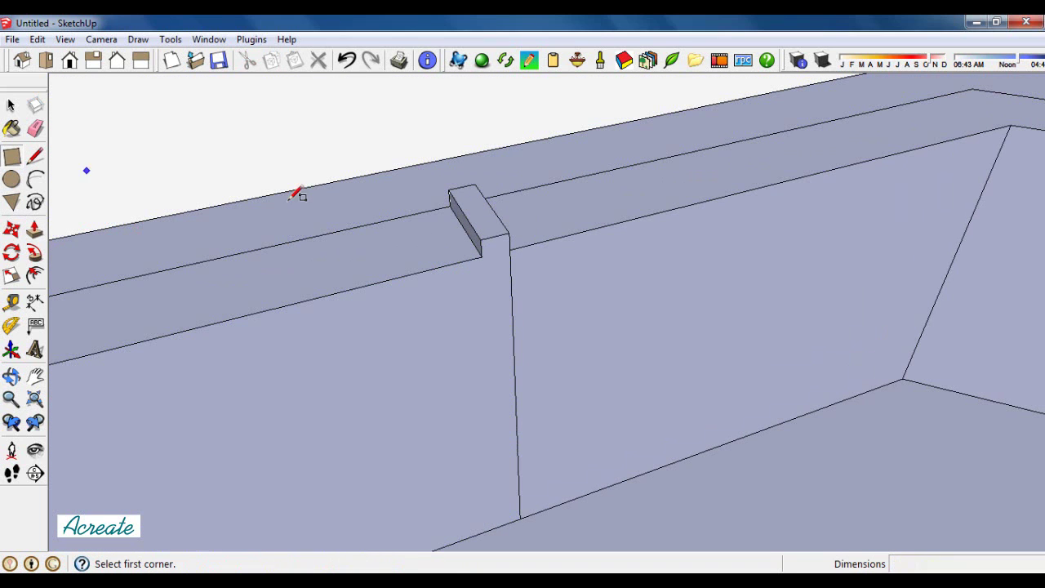
pyautogui.click(481, 238)
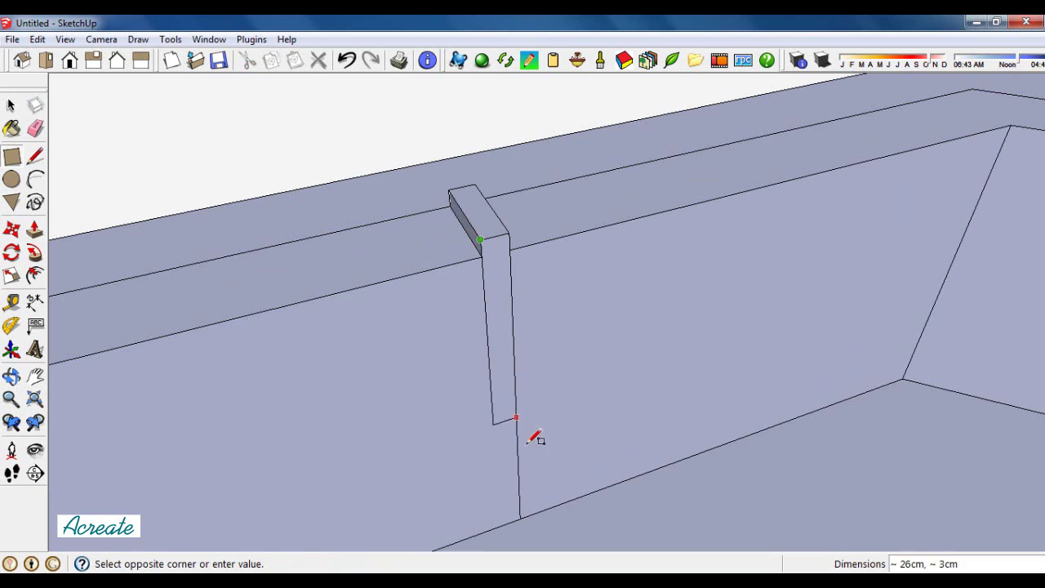
pyautogui.click(520, 516)
pyautogui.click(35, 230)
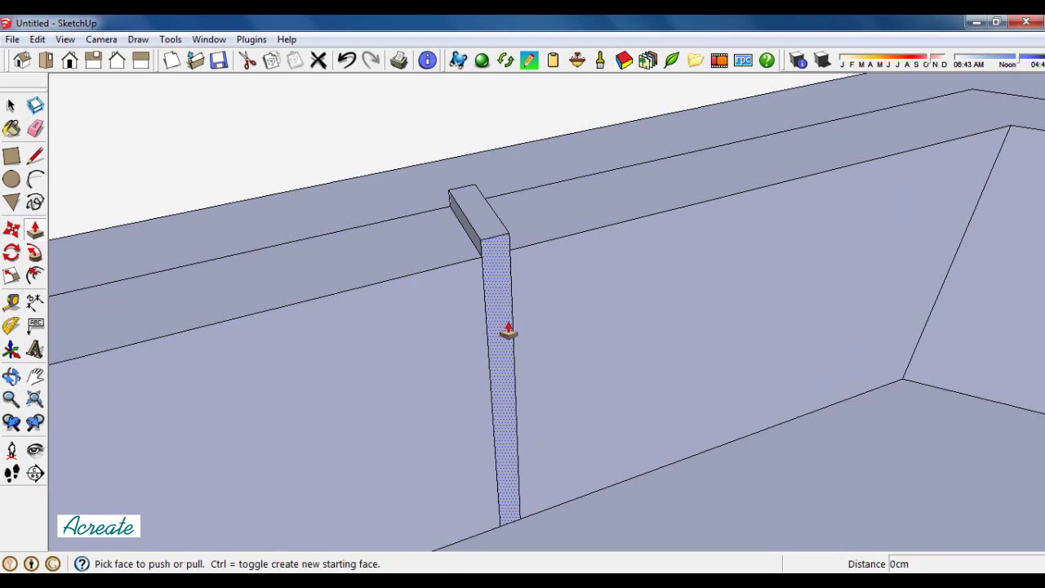
pyautogui.click(505, 333)
pyautogui.write('5')
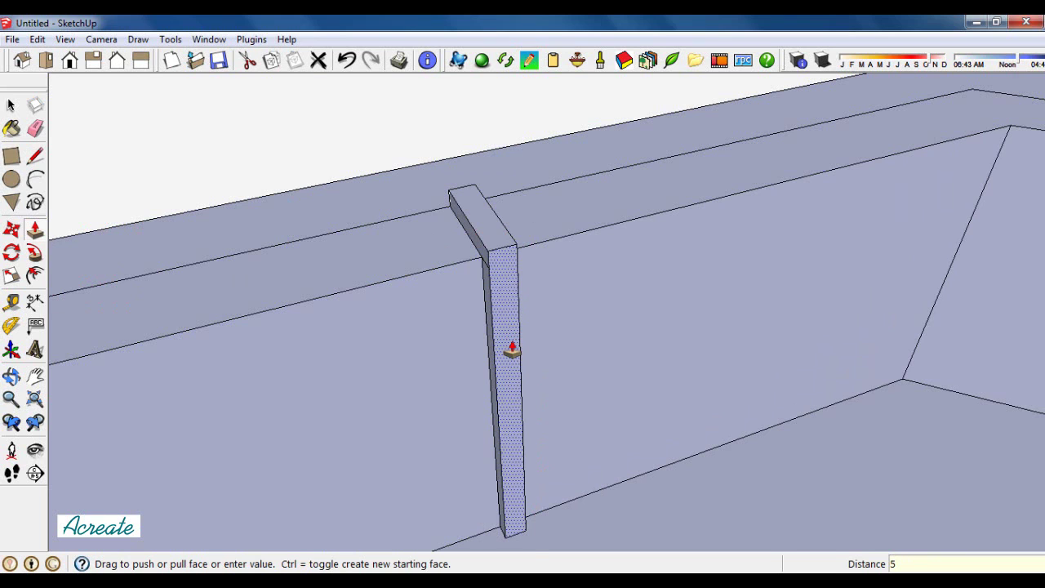
pyautogui.press('Return')
# Push/Pull the post's side face 5 cm to widen it into a T-shaped profile.
pyautogui.moveTo(512, 349)
pyautogui.mouseDown(button='middle')
pyautogui.moveTo(523, 298)
pyautogui.moveTo(593, 350)
pyautogui.moveTo(672, 343)
pyautogui.mouseUp(button='middle')
pyautogui.scroll(2, 587, 436)
pyautogui.scroll(2, 580, 441)
pyautogui.scroll(-2, 520, 406)
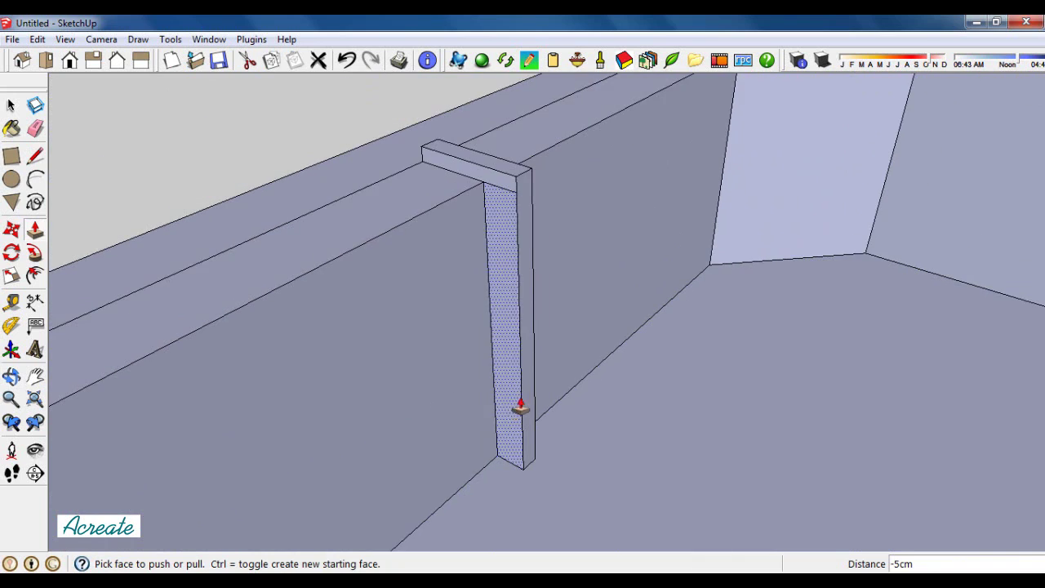
pyautogui.scroll(1, 520, 408)
pyautogui.click(532, 398)
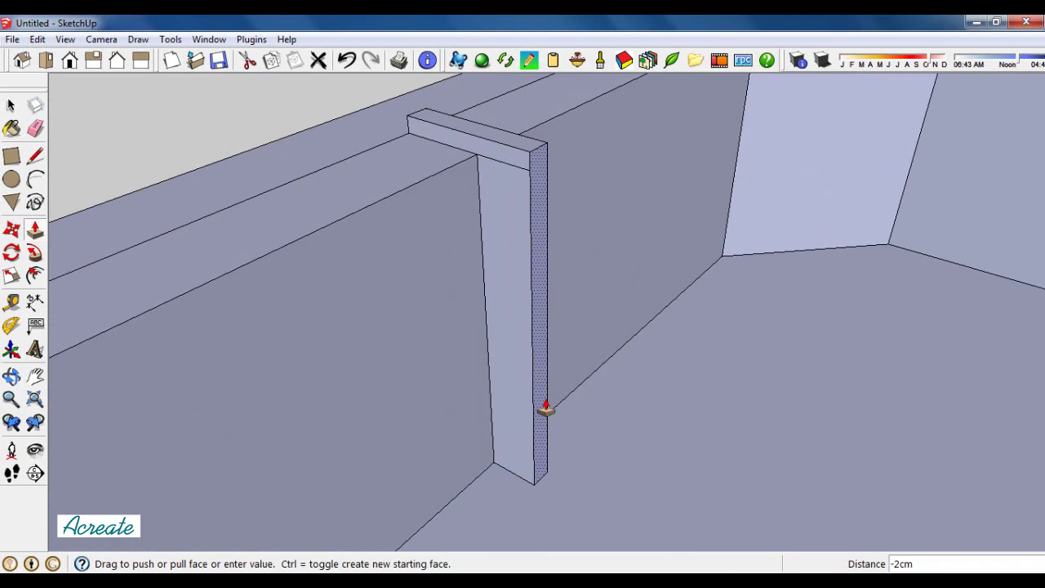
pyautogui.press('Return')
pyautogui.scroll(-3, 504, 245)
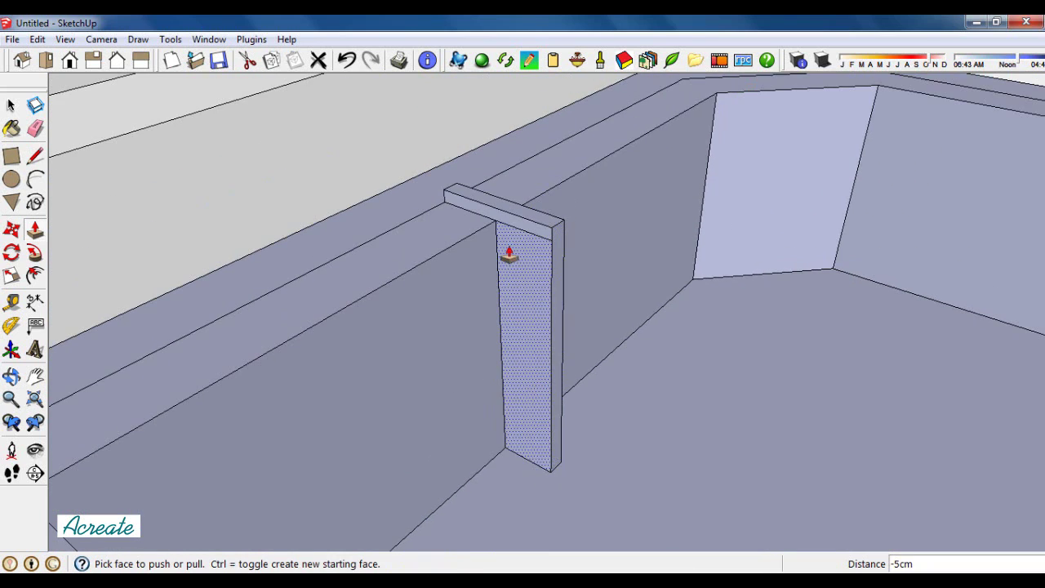
pyautogui.scroll(3, 506, 234)
pyautogui.scroll(2, 509, 237)
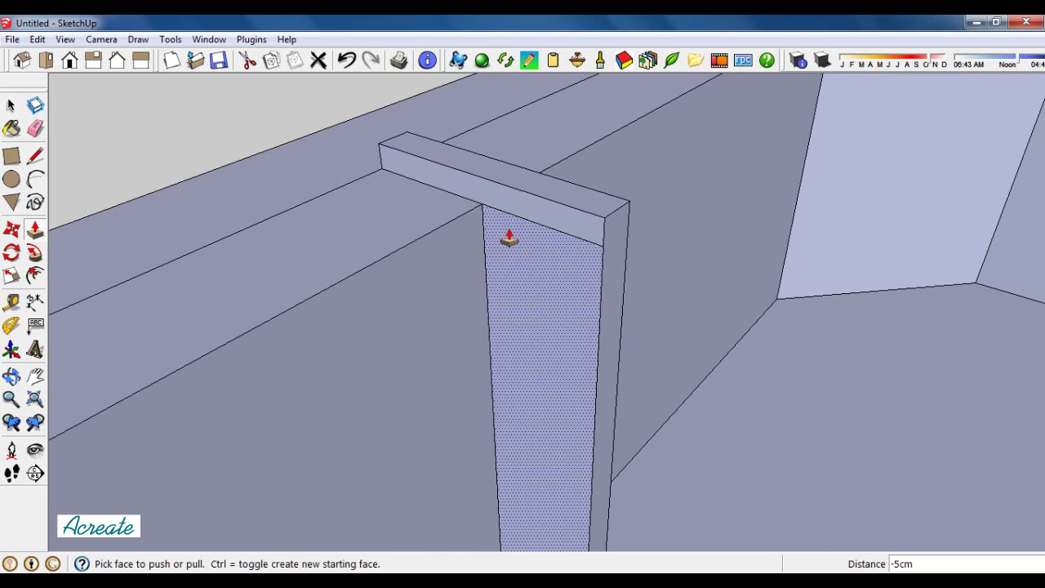
pyautogui.click(35, 129)
# Draw a rectangle across the top face of the rim block.
pyautogui.moveTo(572, 233)
pyautogui.mouseDown(button='middle')
pyautogui.moveTo(560, 269)
pyautogui.moveTo(567, 250)
pyautogui.moveTo(540, 271)
pyautogui.moveTo(544, 248)
pyautogui.moveTo(534, 266)
pyautogui.moveTo(517, 136)
pyautogui.moveTo(468, 140)
pyautogui.mouseUp(button='middle')
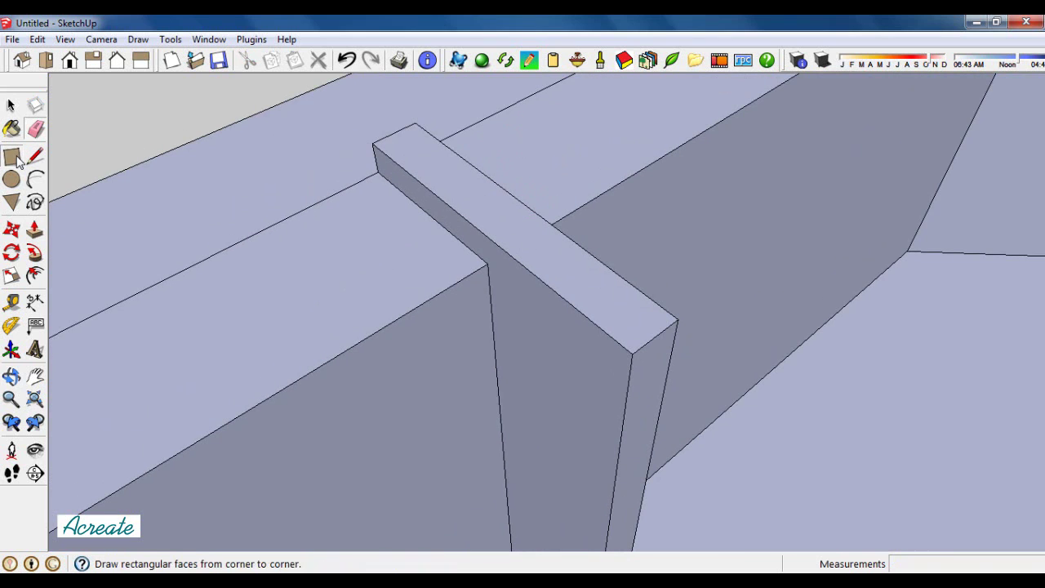
pyautogui.moveTo(392, 229)
pyautogui.mouseDown(button='middle')
pyautogui.moveTo(401, 214)
pyautogui.moveTo(359, 219)
pyautogui.moveTo(479, 163)
pyautogui.mouseUp(button='middle')
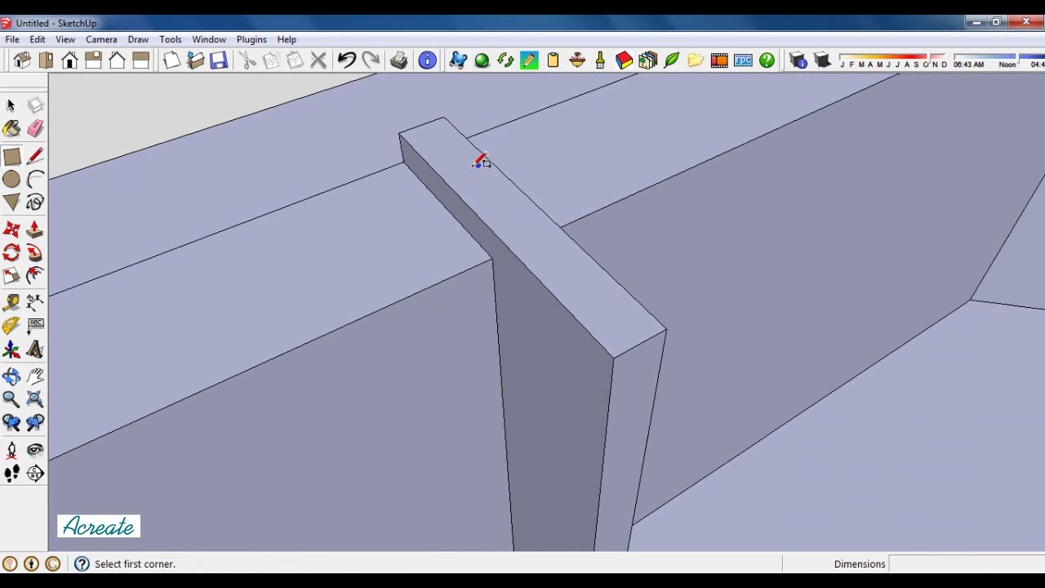
pyautogui.click(403, 161)
pyautogui.moveTo(560, 214)
pyautogui.mouseDown(button='middle')
pyautogui.moveTo(506, 253)
pyautogui.moveTo(457, 240)
pyautogui.moveTo(542, 265)
pyautogui.moveTo(560, 245)
pyautogui.mouseUp(button='middle')
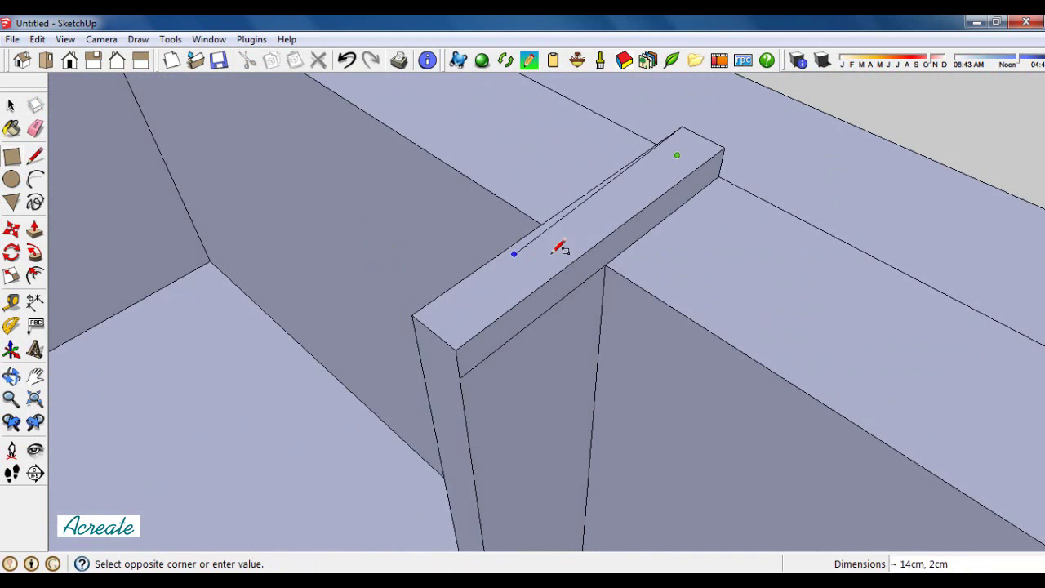
pyautogui.click(611, 262)
# Erase the edge between the block and post front, and the post's vertical corner edge.
pyautogui.click(36, 130)
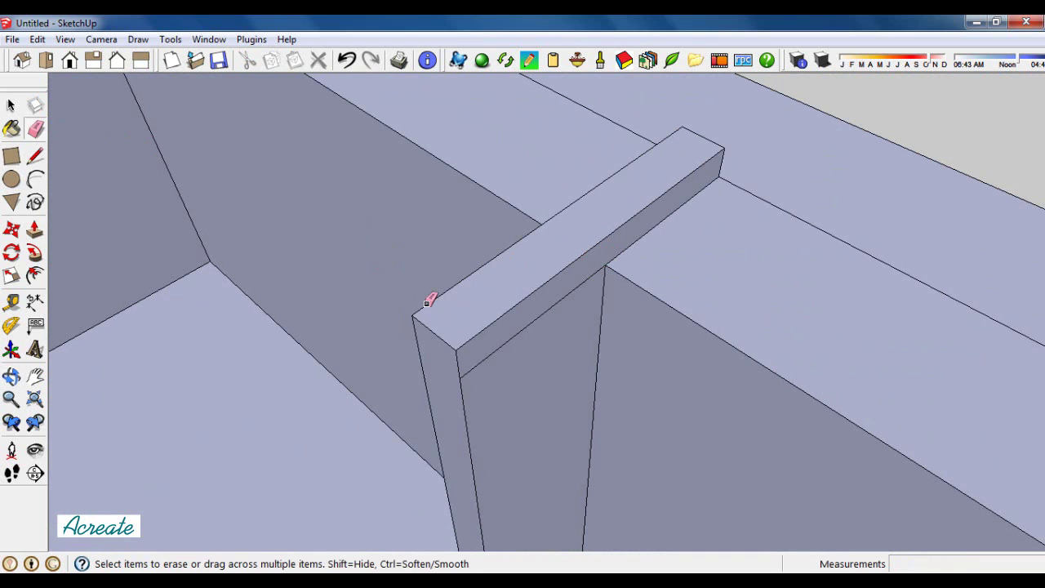
pyautogui.click(503, 341)
pyautogui.moveTo(509, 302)
pyautogui.mouseDown(button='middle')
pyautogui.moveTo(497, 283)
pyautogui.moveTo(758, 261)
pyautogui.moveTo(850, 267)
pyautogui.moveTo(693, 299)
pyautogui.moveTo(686, 277)
pyautogui.moveTo(616, 254)
pyautogui.mouseUp(button='middle')
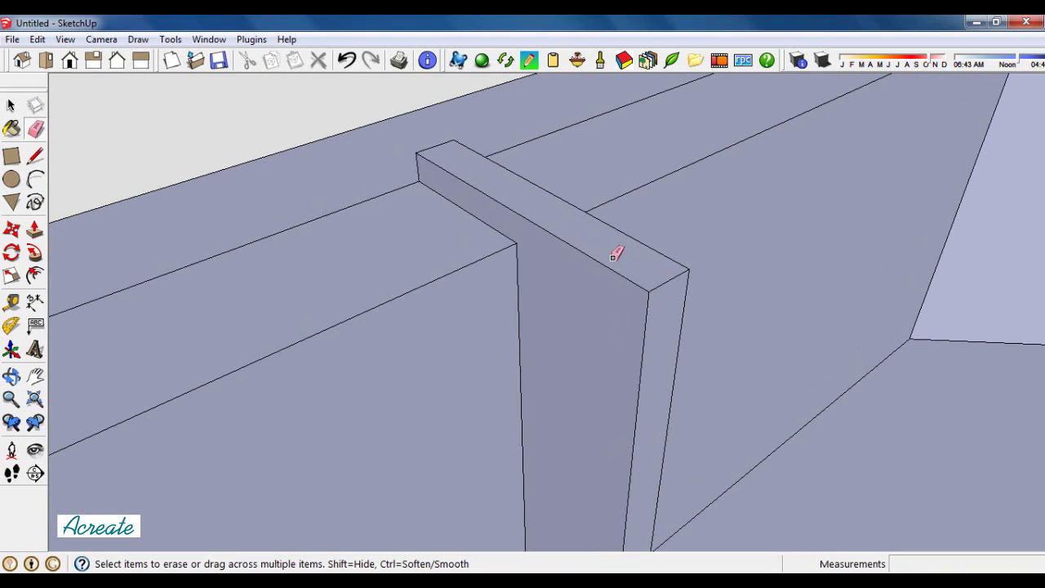
pyautogui.click(650, 289)
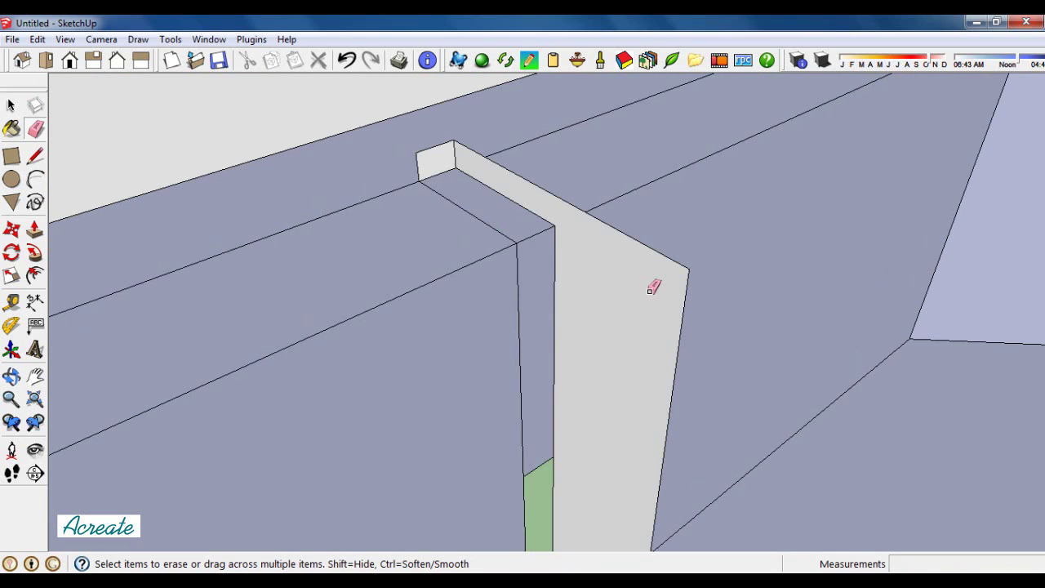
pyautogui.scroll(-4, 545, 227)
pyautogui.scroll(-1, 544, 227)
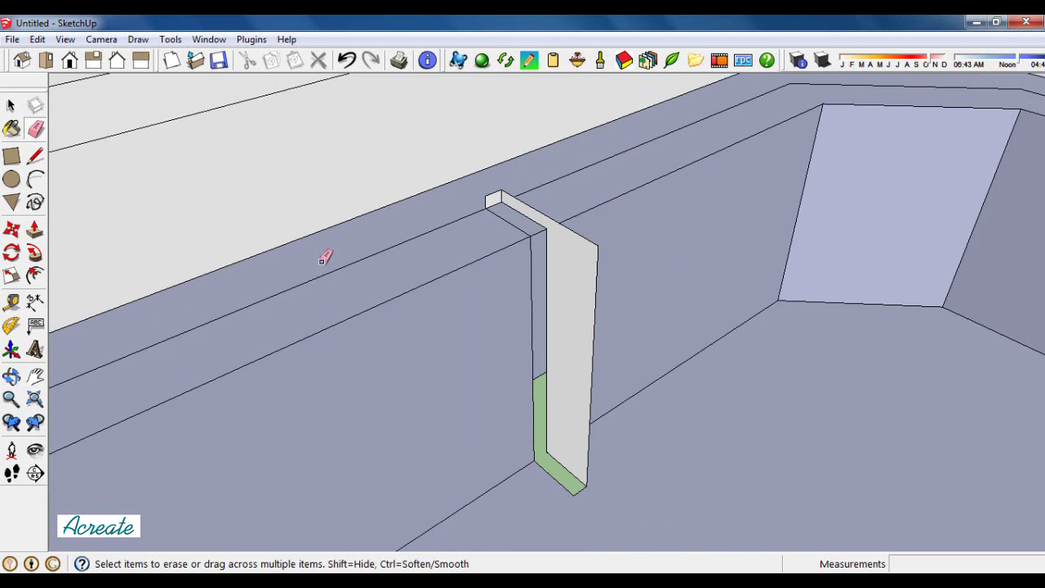
# Draw a rectangle at the post's base, then erase its bottom and left-corner edges.
pyautogui.click(11, 159)
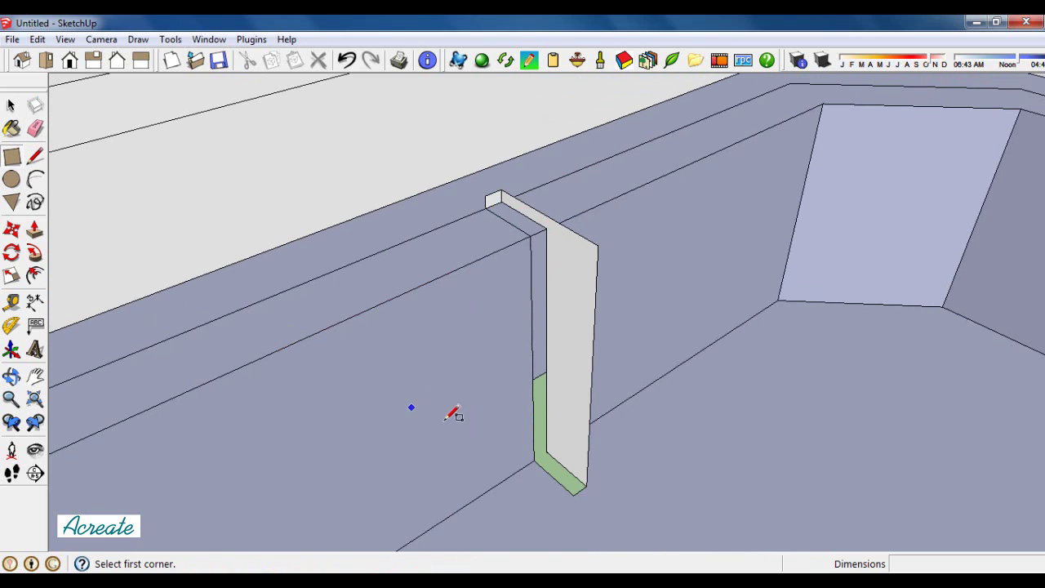
pyautogui.click(537, 452)
pyautogui.click(587, 482)
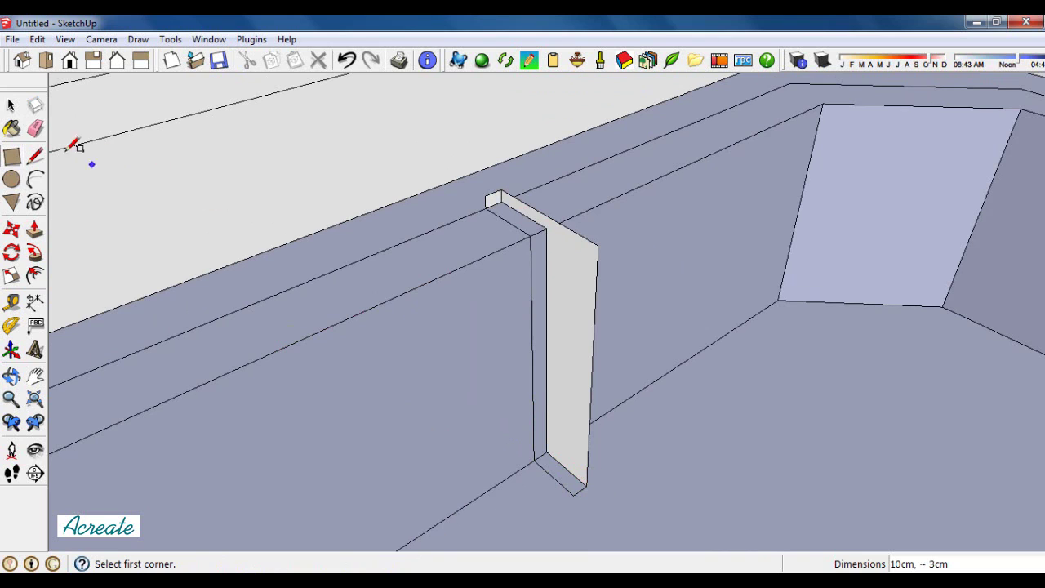
pyautogui.click(35, 133)
pyautogui.click(567, 493)
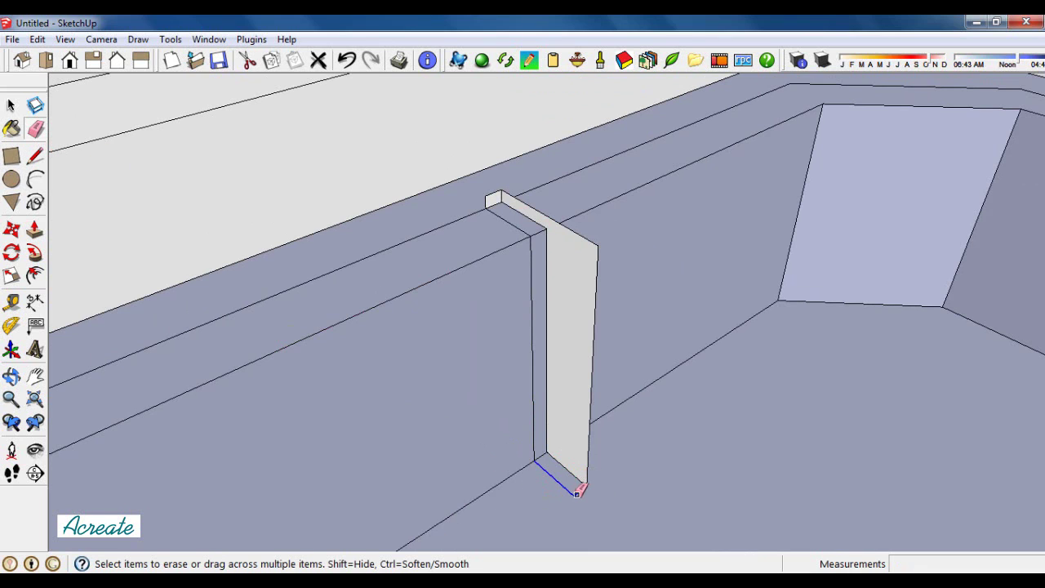
pyautogui.click(530, 418)
# Erase the short edge at the block's end, leaving a flat L-shaped profile face.
pyautogui.scroll(2, 518, 193)
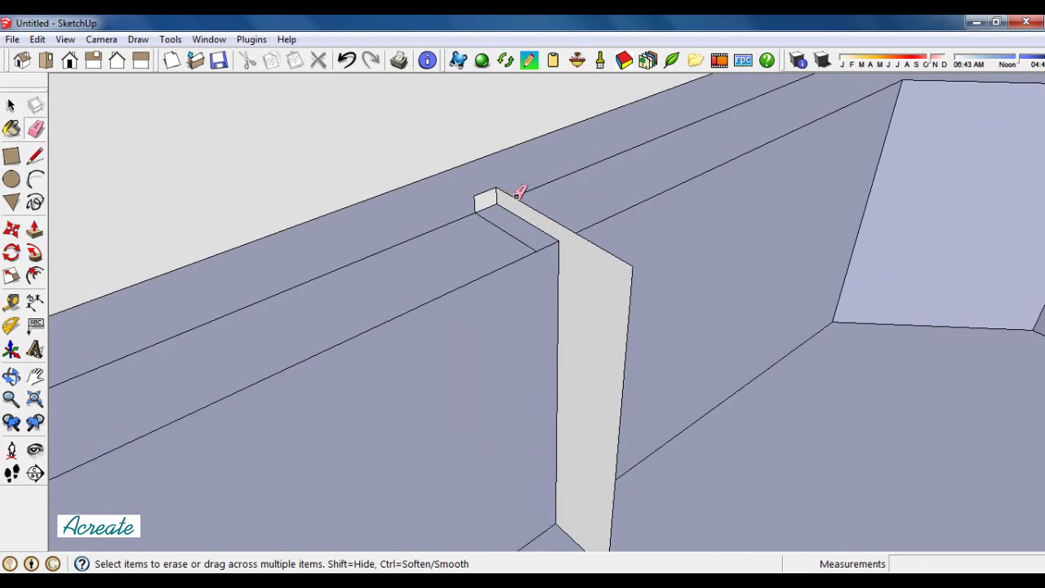
pyautogui.scroll(3, 477, 198)
pyautogui.click(469, 190)
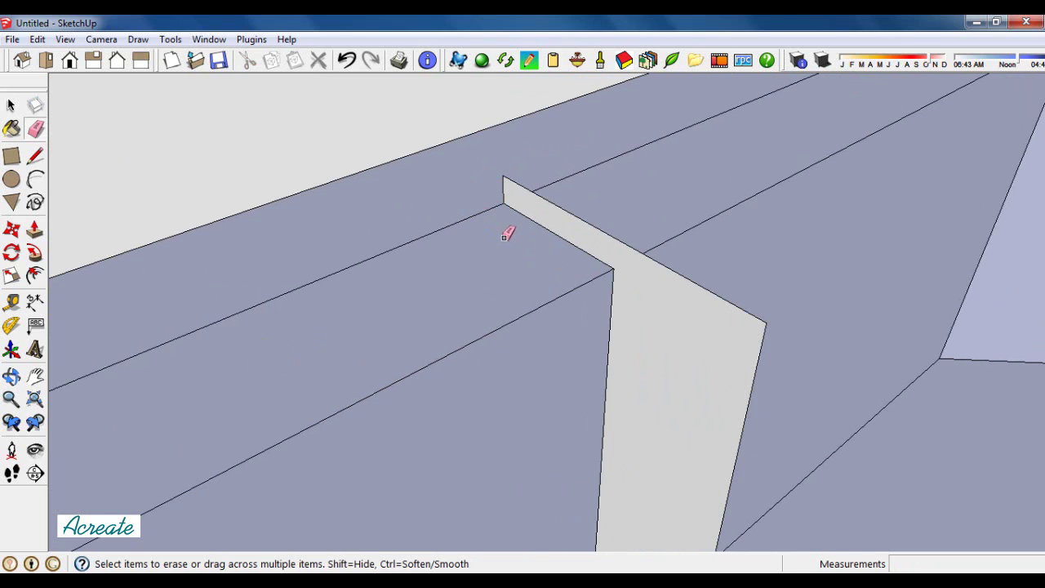
pyautogui.scroll(-2, 602, 252)
pyautogui.scroll(-2, 602, 255)
pyautogui.moveTo(601, 255)
pyautogui.mouseDown(button='middle')
pyautogui.moveTo(651, 360)
pyautogui.moveTo(625, 285)
pyautogui.mouseUp(button='middle')
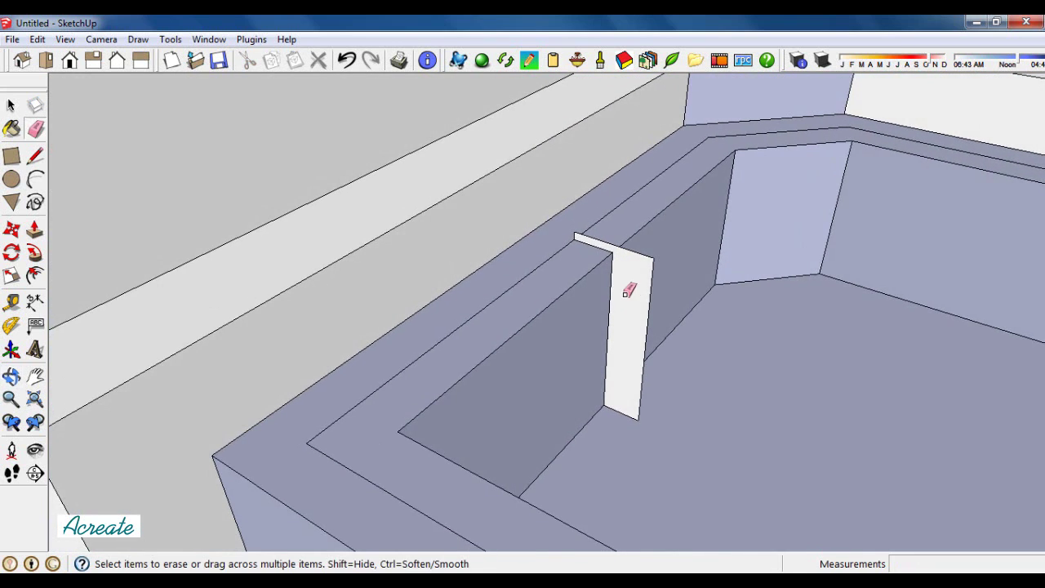
pyautogui.scroll(3, 626, 286)
pyautogui.scroll(2, 629, 288)
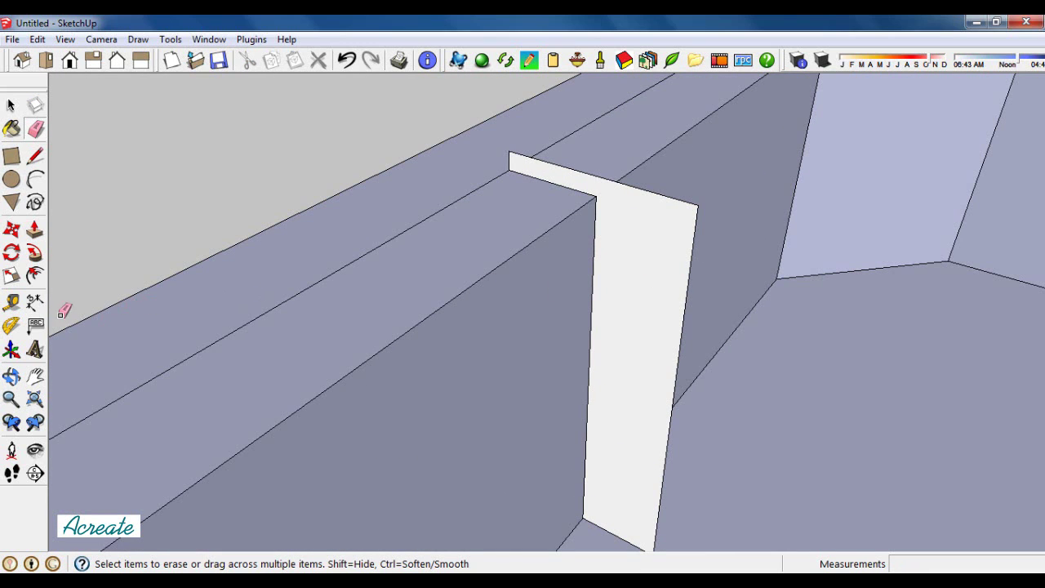
pyautogui.click(12, 303)
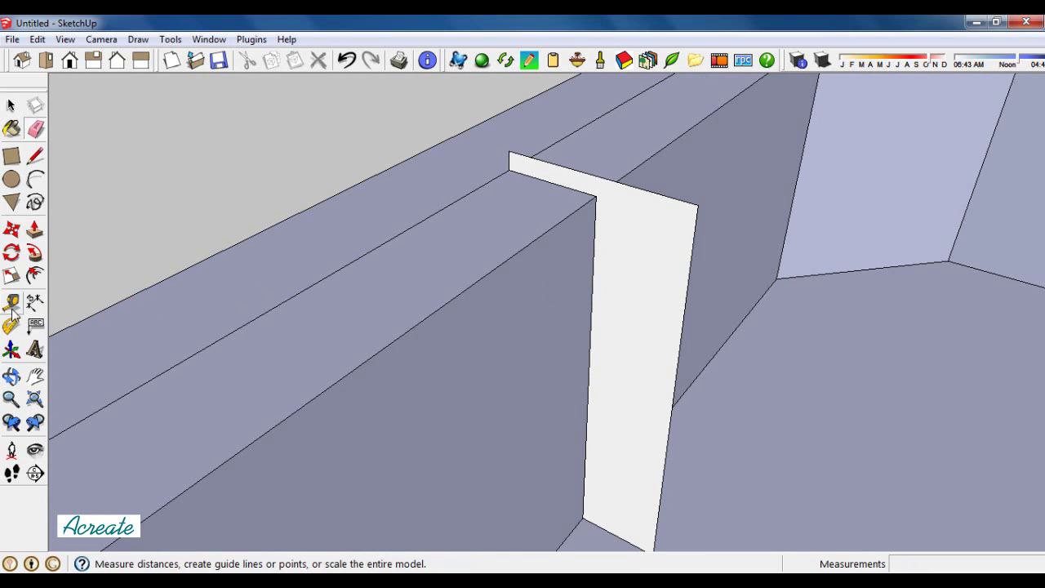
# Place a Tape Measure guide 1 cm in from the profile's vertical edge.
pyautogui.click(596, 315)
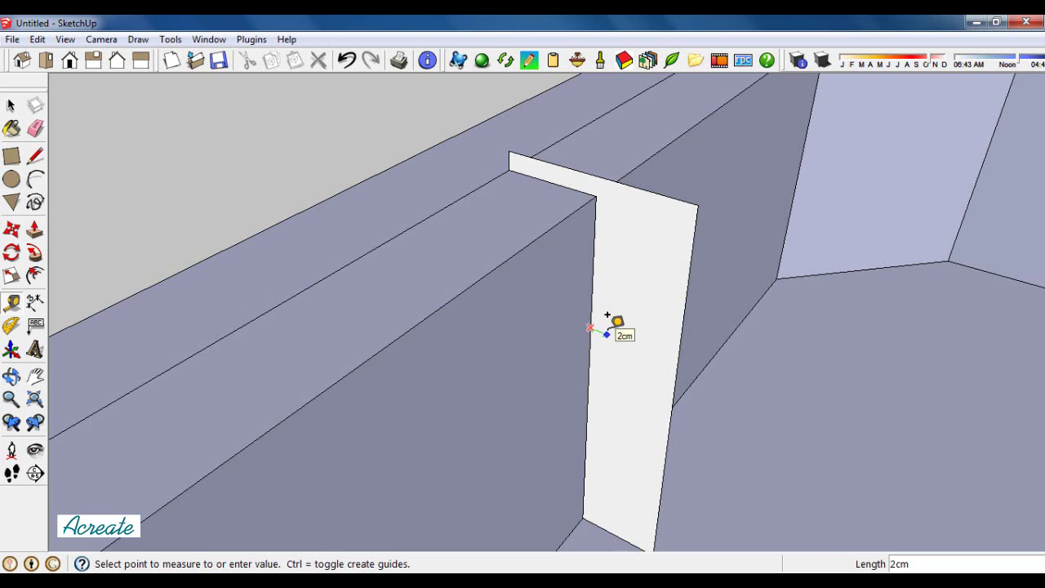
pyautogui.scroll(2, 606, 315)
pyautogui.press('Escape')
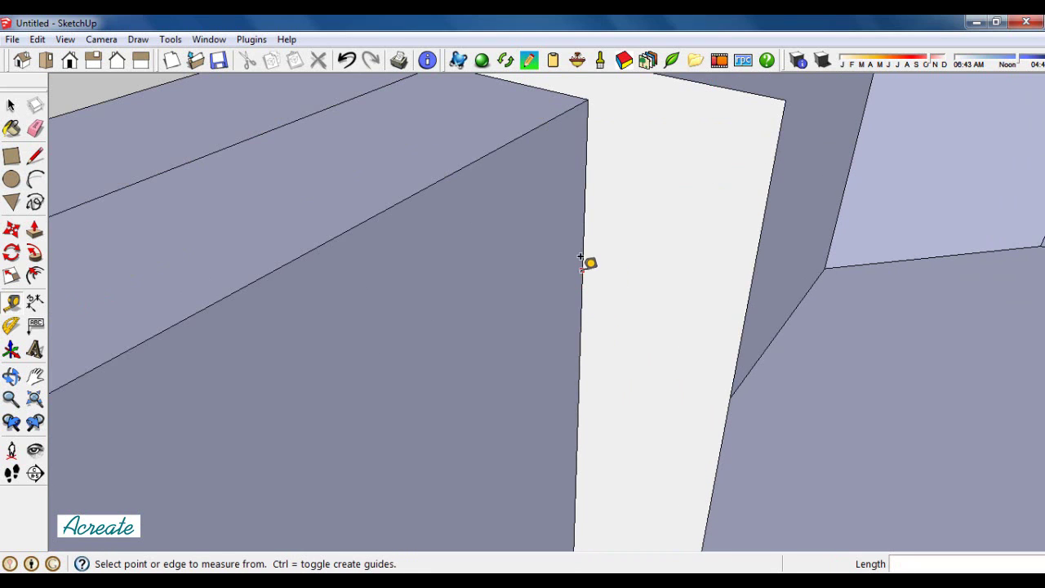
pyautogui.click(580, 260)
pyautogui.write('1')
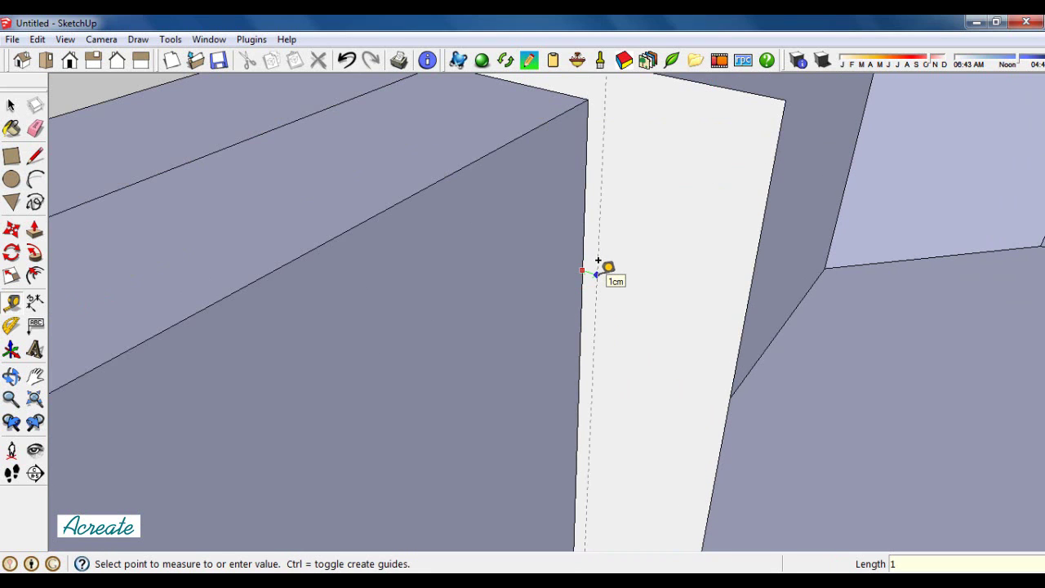
pyautogui.press('Return')
# Round the profile's outer end corner with an arc from the lower corner to the top edge.
pyautogui.moveTo(601, 266)
pyautogui.mouseDown(button='middle')
pyautogui.moveTo(677, 315)
pyautogui.moveTo(559, 161)
pyautogui.moveTo(604, 177)
pyautogui.moveTo(581, 164)
pyautogui.mouseUp(button='middle')
pyautogui.scroll(2, 559, 161)
pyautogui.scroll(2, 537, 153)
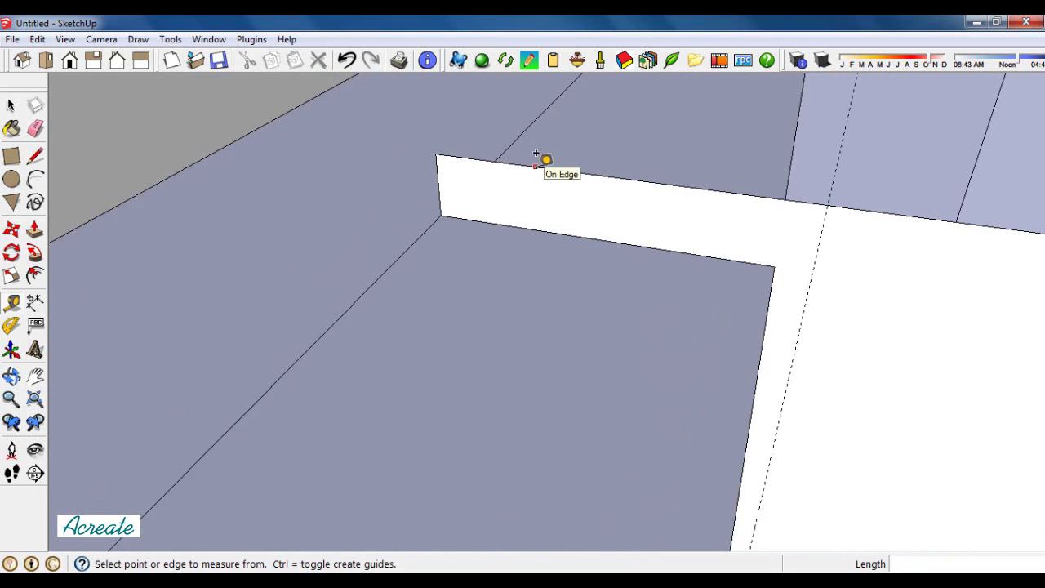
pyautogui.scroll(1, 537, 153)
pyautogui.click(36, 180)
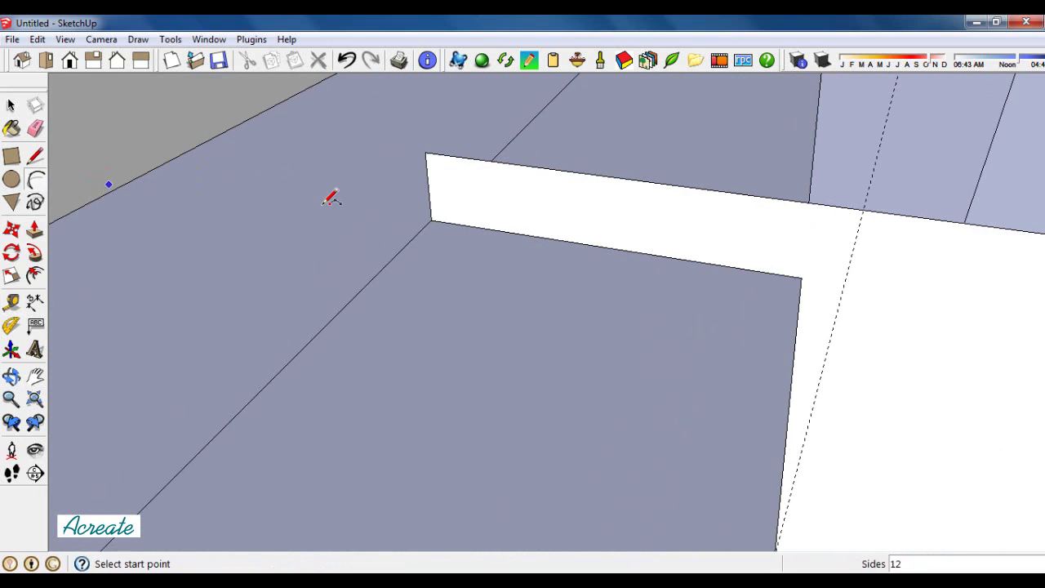
pyautogui.click(432, 219)
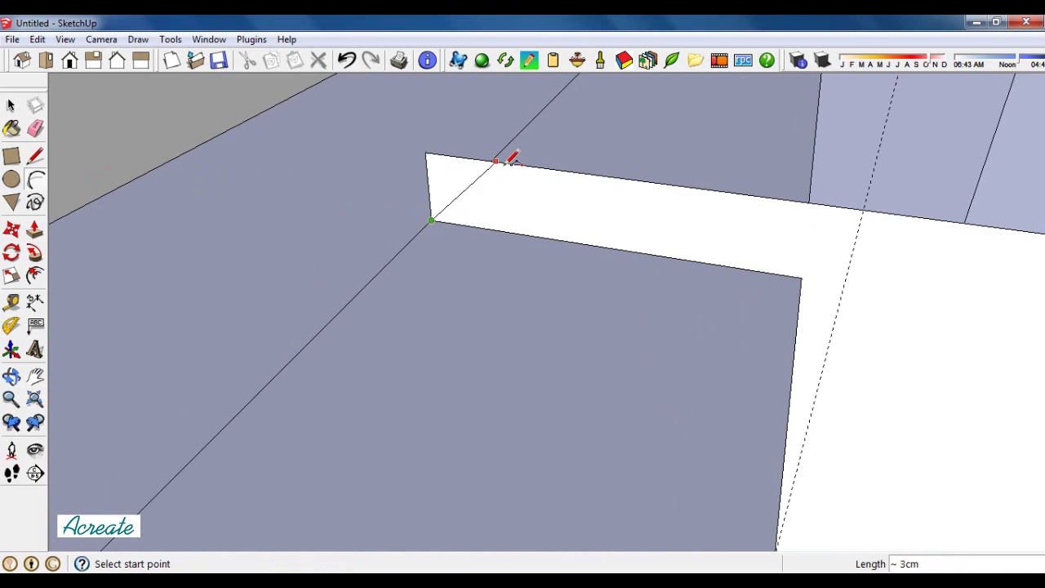
pyautogui.scroll(1, 523, 160)
pyautogui.scroll(2, 506, 159)
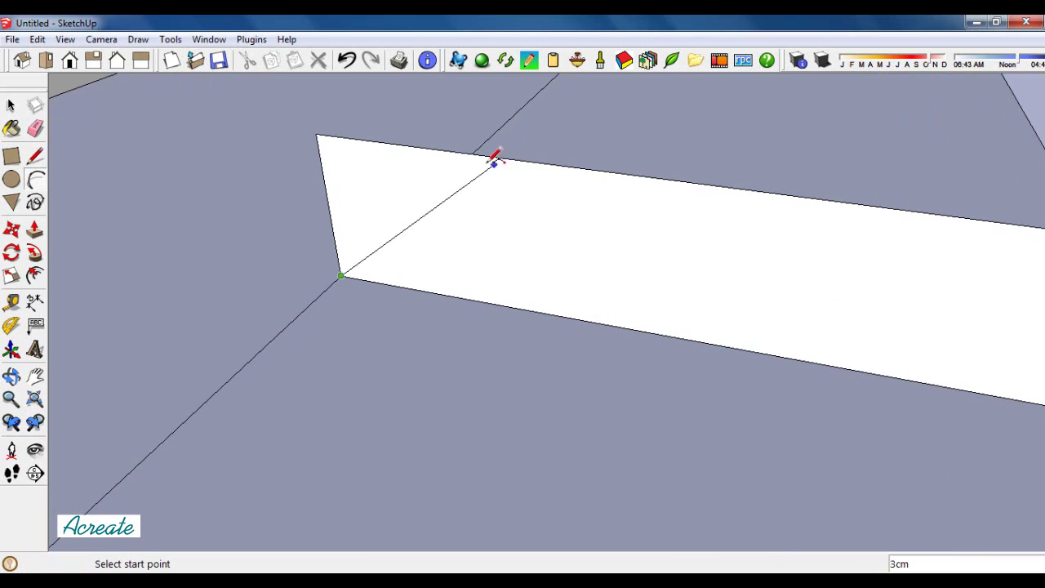
pyautogui.moveTo(427, 139)
pyautogui.mouseDown(button='middle')
pyautogui.moveTo(449, 147)
pyautogui.moveTo(508, 133)
pyautogui.mouseUp(button='middle')
pyautogui.click(449, 157)
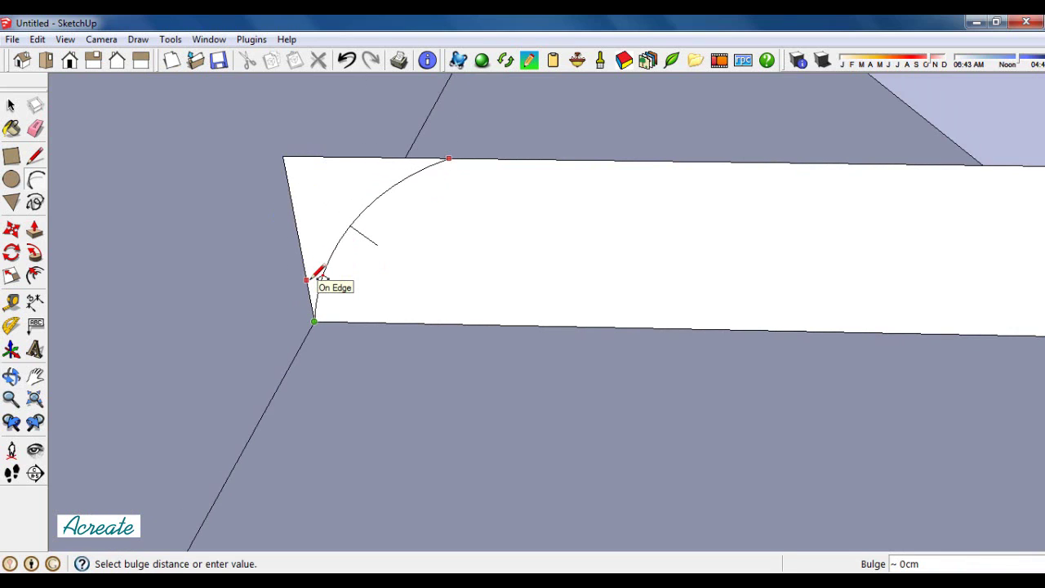
pyautogui.click(318, 273)
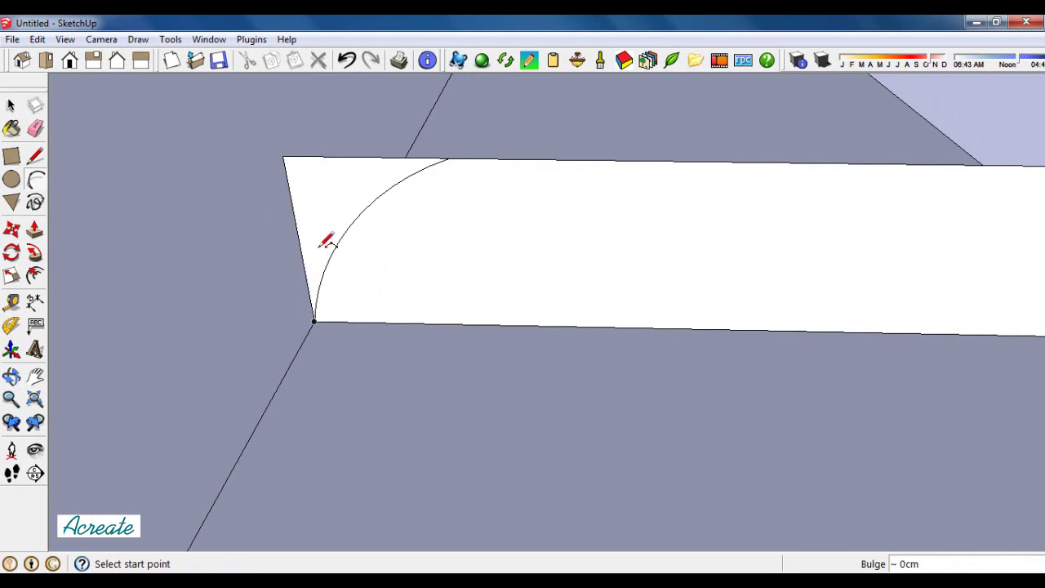
# Round the inner corner with a second arc from the top edge to the 1 cm guide.
pyautogui.moveTo(326, 236)
pyautogui.mouseDown(button='middle')
pyautogui.moveTo(328, 219)
pyautogui.moveTo(401, 214)
pyautogui.moveTo(334, 205)
pyautogui.moveTo(547, 231)
pyautogui.moveTo(526, 196)
pyautogui.mouseUp(button='middle')
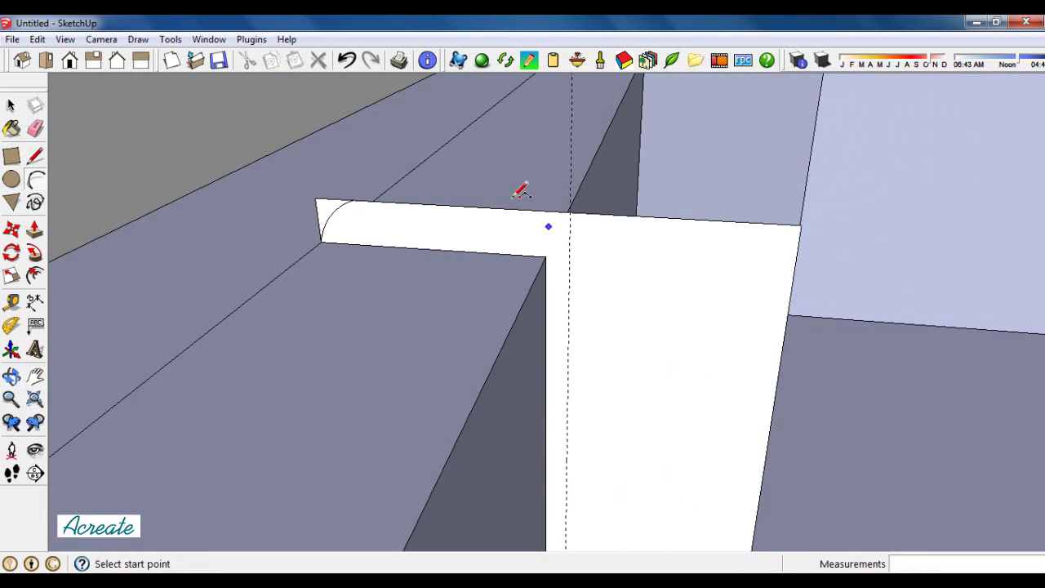
pyautogui.scroll(2, 549, 208)
pyautogui.scroll(1, 547, 205)
pyautogui.click(539, 205)
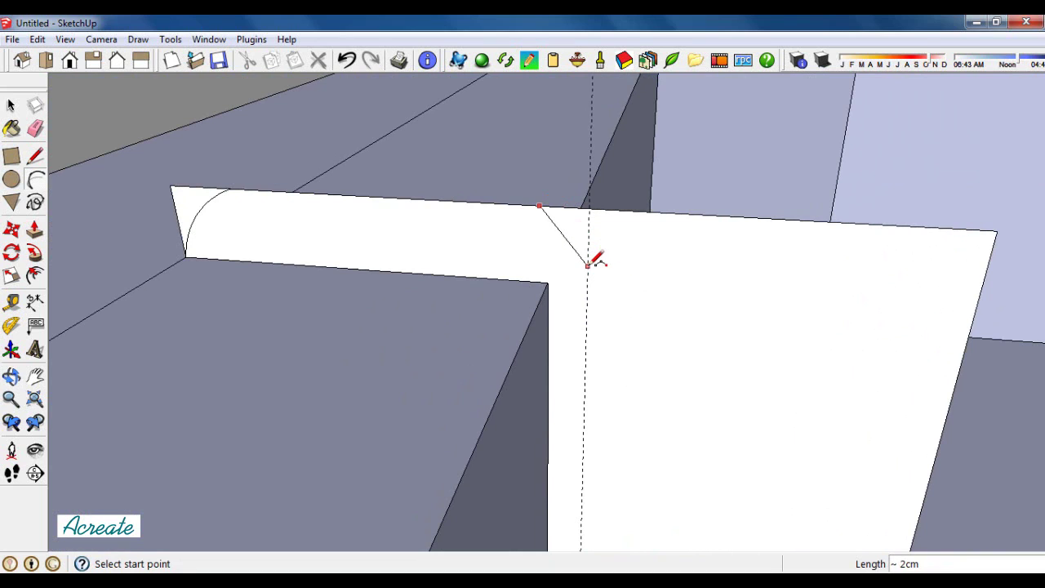
pyautogui.click(587, 258)
pyautogui.scroll(1, 589, 219)
pyautogui.scroll(1, 581, 222)
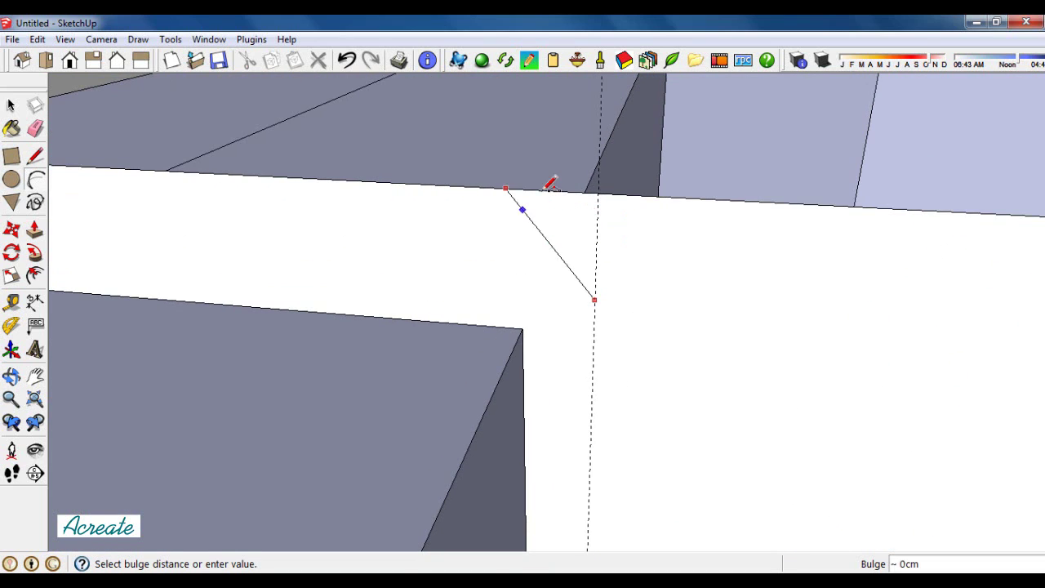
pyautogui.click(542, 188)
pyautogui.scroll(-2, 601, 234)
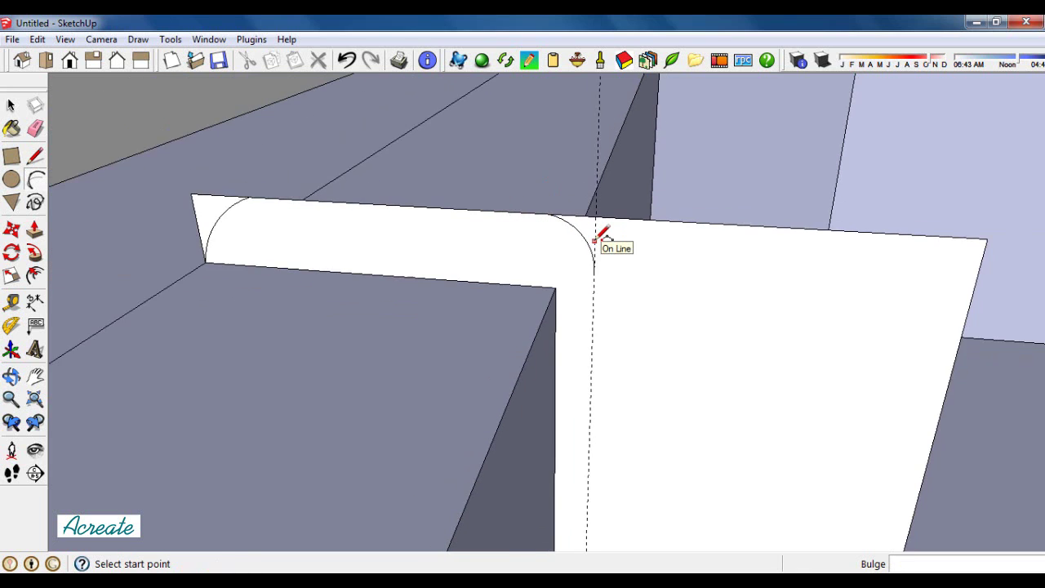
pyautogui.scroll(-1, 599, 235)
pyautogui.scroll(-1, 596, 237)
pyautogui.scroll(-2, 596, 237)
pyautogui.scroll(-2, 608, 233)
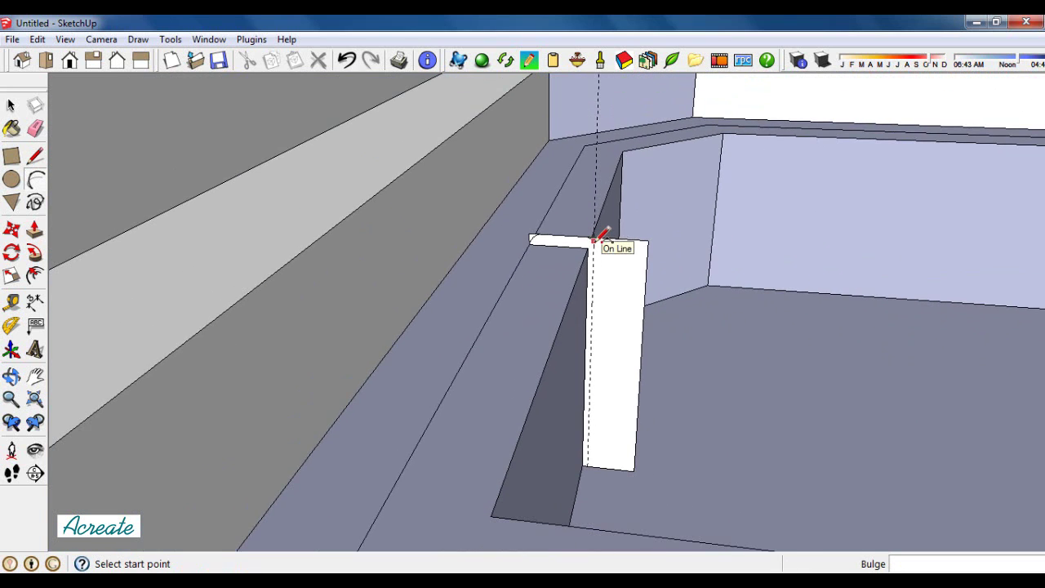
pyautogui.scroll(1, 616, 415)
pyautogui.scroll(1, 611, 420)
pyautogui.scroll(1, 613, 422)
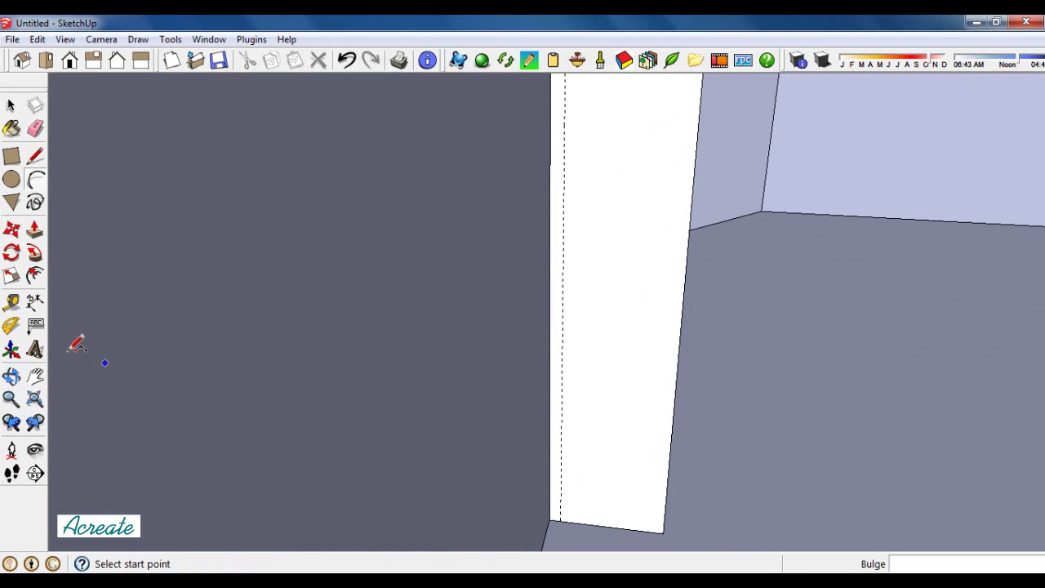
# Place a Tape Measure guide 5 cm above the panel's bottom corner.
pyautogui.click(12, 303)
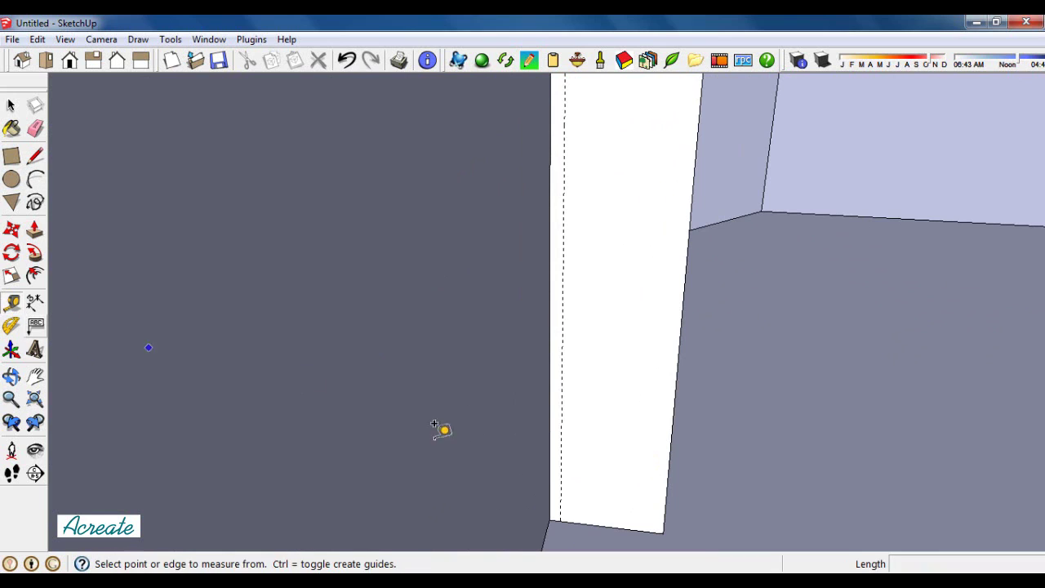
pyautogui.click(591, 514)
pyautogui.write('5')
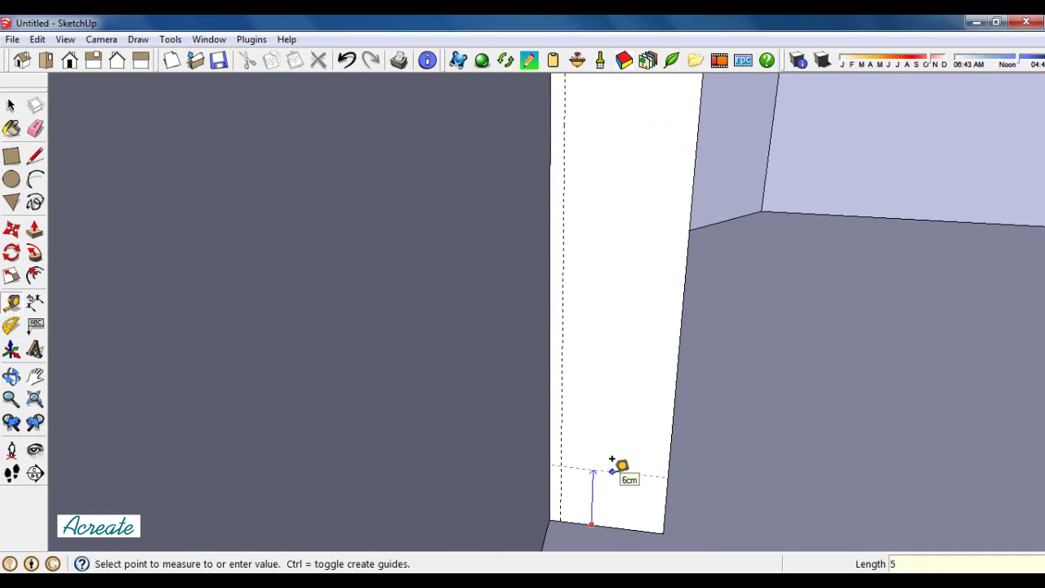
pyautogui.press('Return')
pyautogui.scroll(-2, 578, 386)
pyautogui.scroll(2, 595, 453)
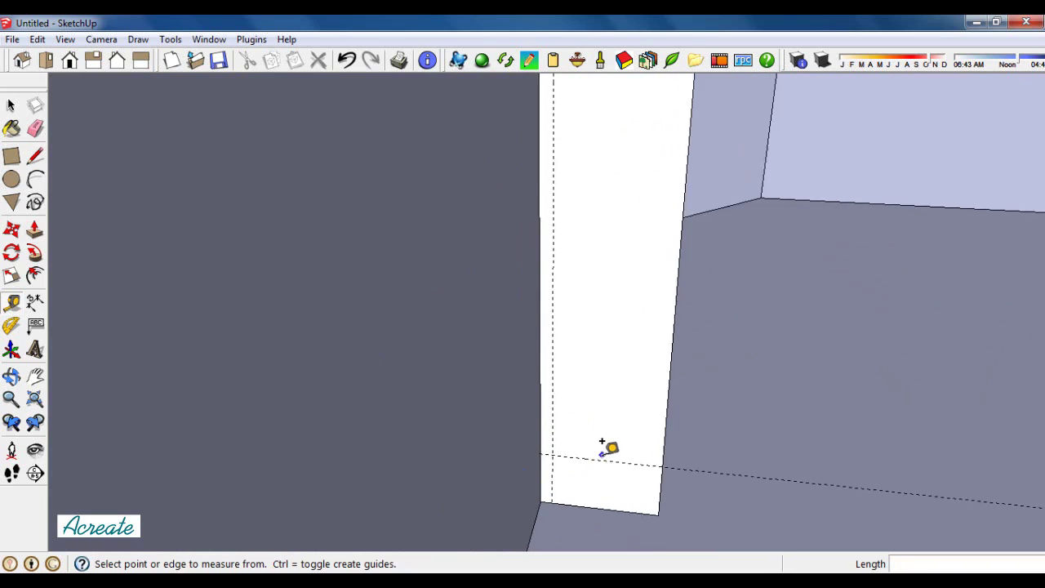
pyautogui.scroll(1, 603, 442)
pyautogui.scroll(-2, 555, 380)
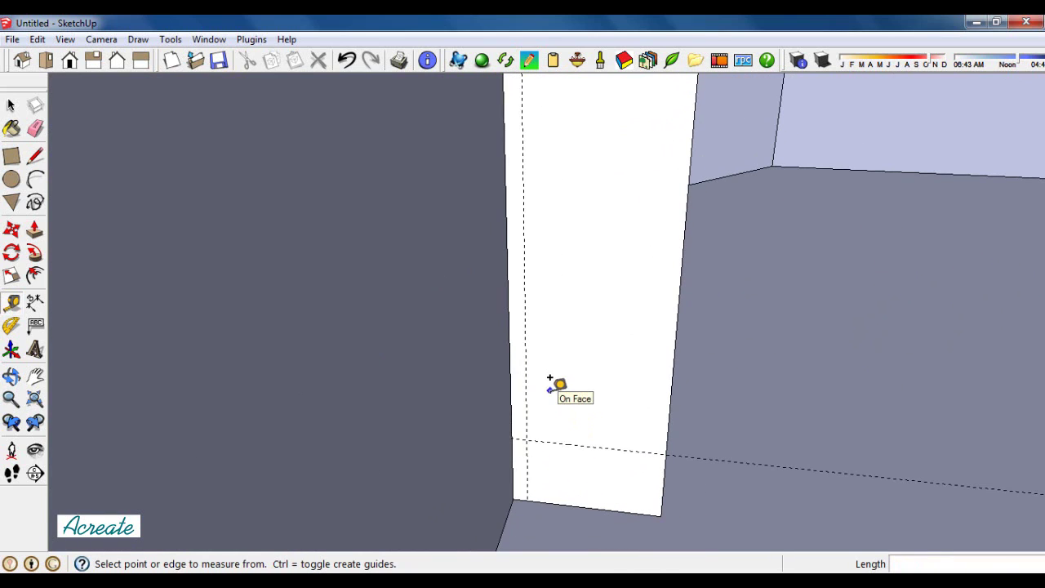
# Round the panel's bottom corner with an arc from the guide intersection to the corner.
pyautogui.click(35, 181)
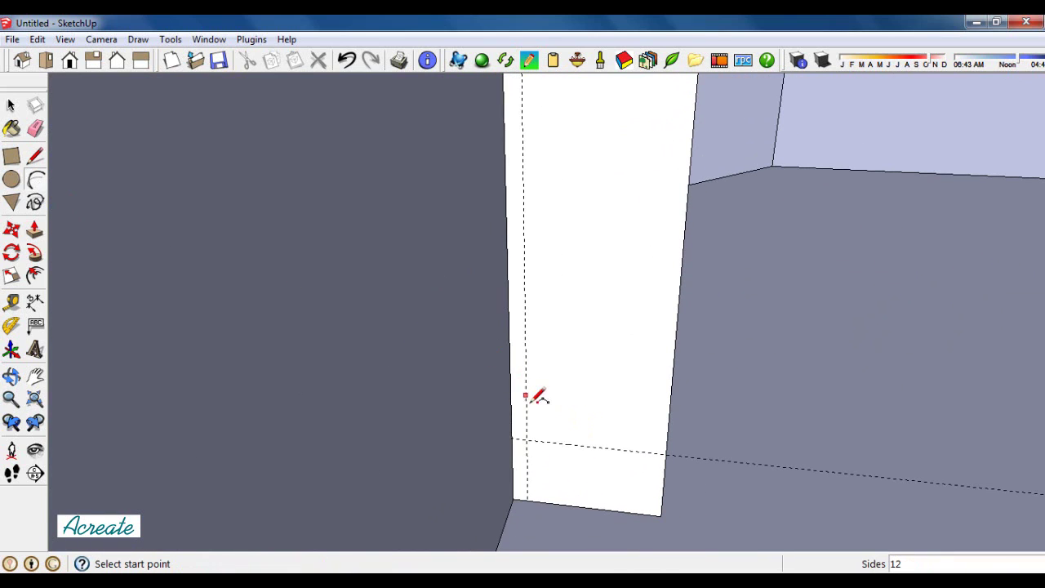
pyautogui.click(526, 439)
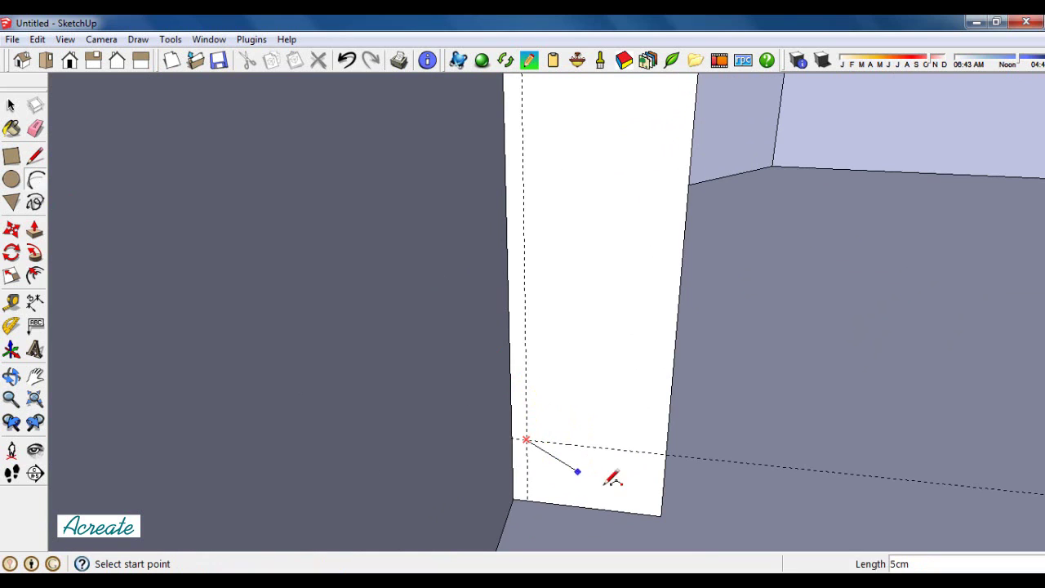
pyautogui.click(660, 515)
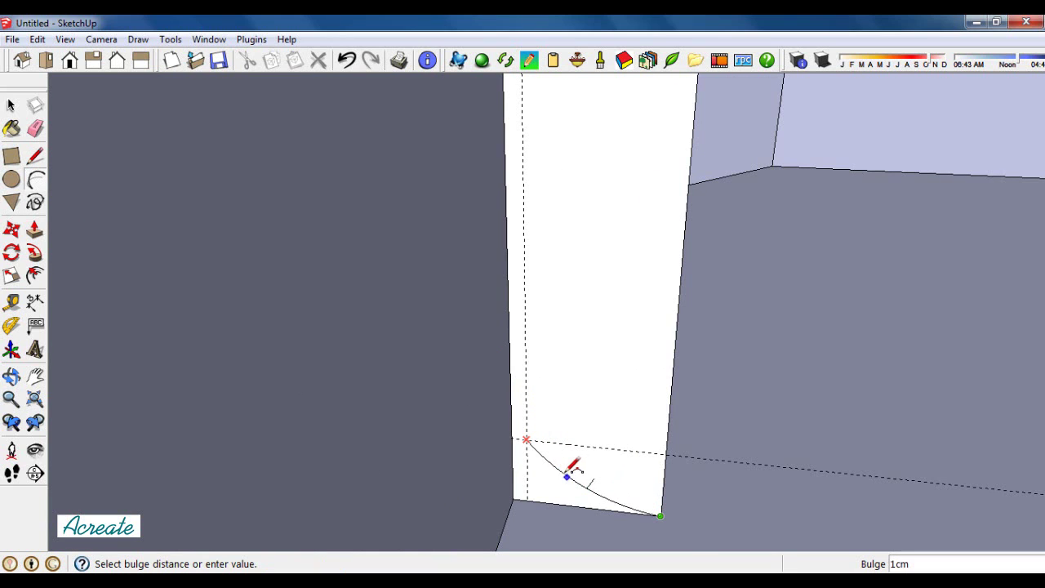
pyautogui.scroll(1, 560, 462)
pyautogui.scroll(1, 565, 463)
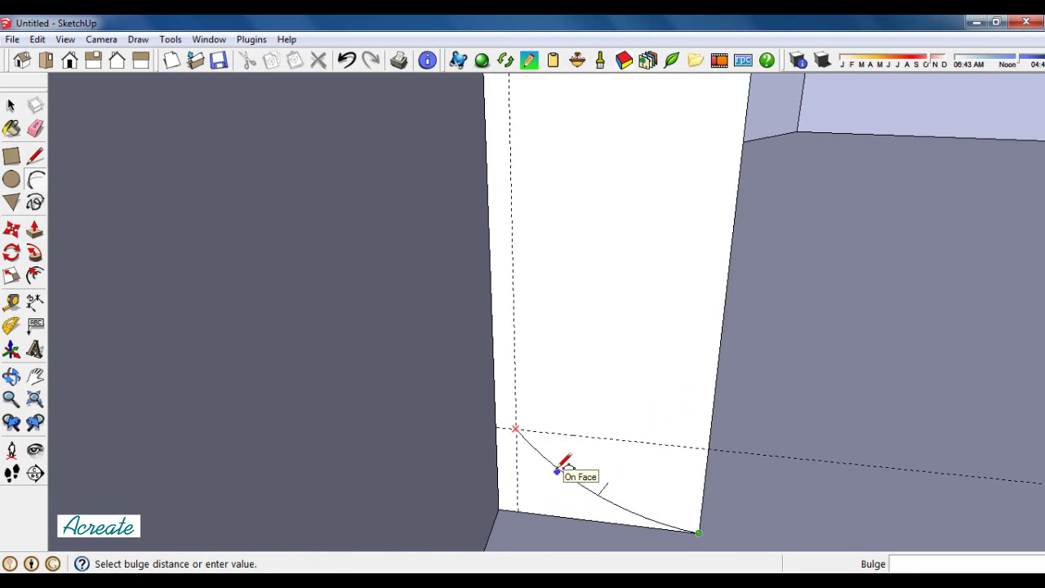
pyautogui.click(560, 469)
pyautogui.scroll(2, 576, 421)
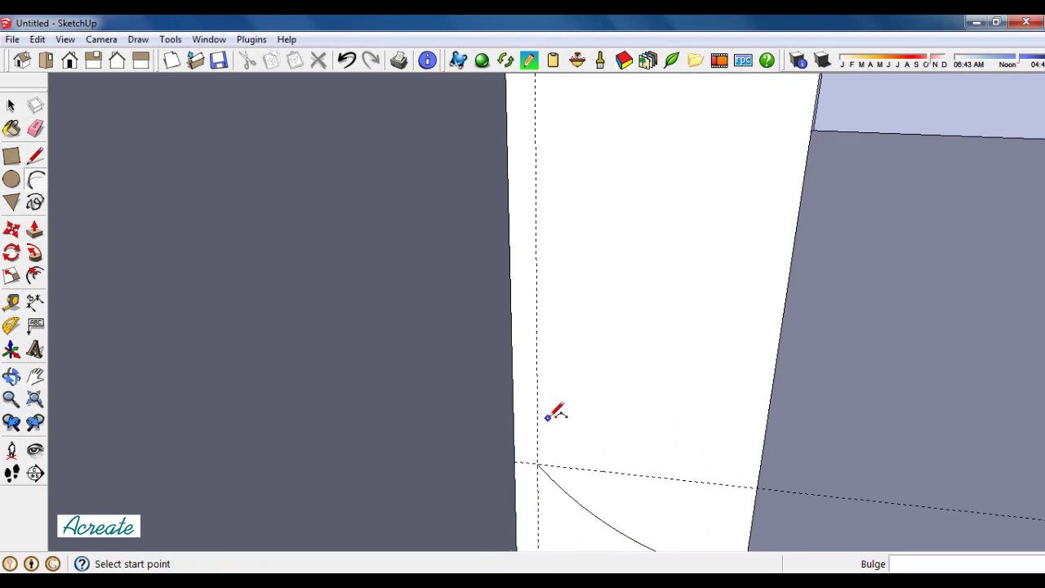
pyautogui.scroll(2, 553, 432)
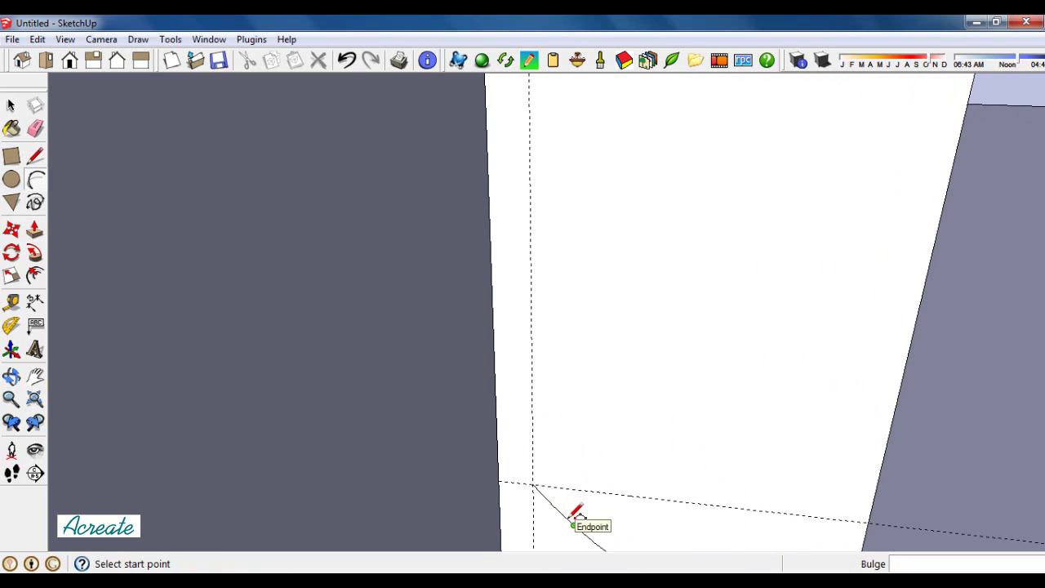
# Draw another arc from the first arc's end to round the lower inner corner.
pyautogui.click(574, 524)
pyautogui.click(533, 416)
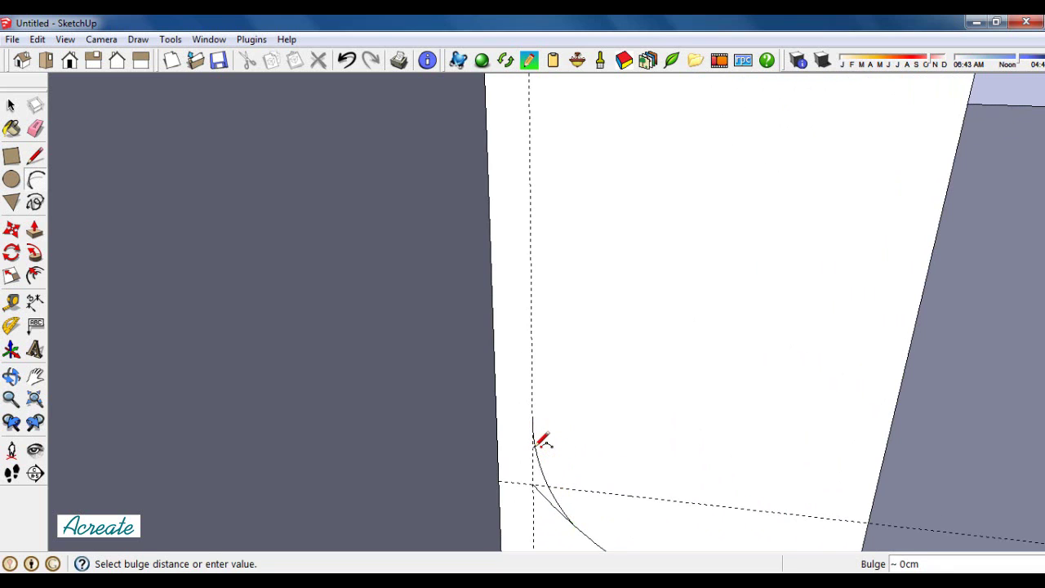
pyautogui.click(612, 477)
pyautogui.scroll(-1, 612, 477)
pyautogui.scroll(-2, 612, 478)
pyautogui.scroll(-2, 612, 478)
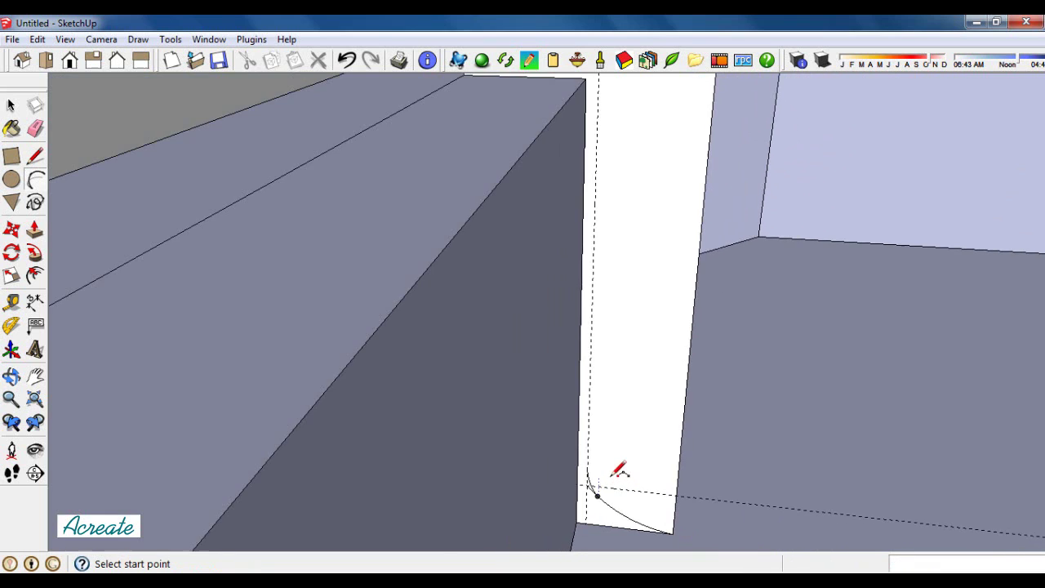
pyautogui.scroll(-3, 636, 392)
pyautogui.scroll(-2, 653, 315)
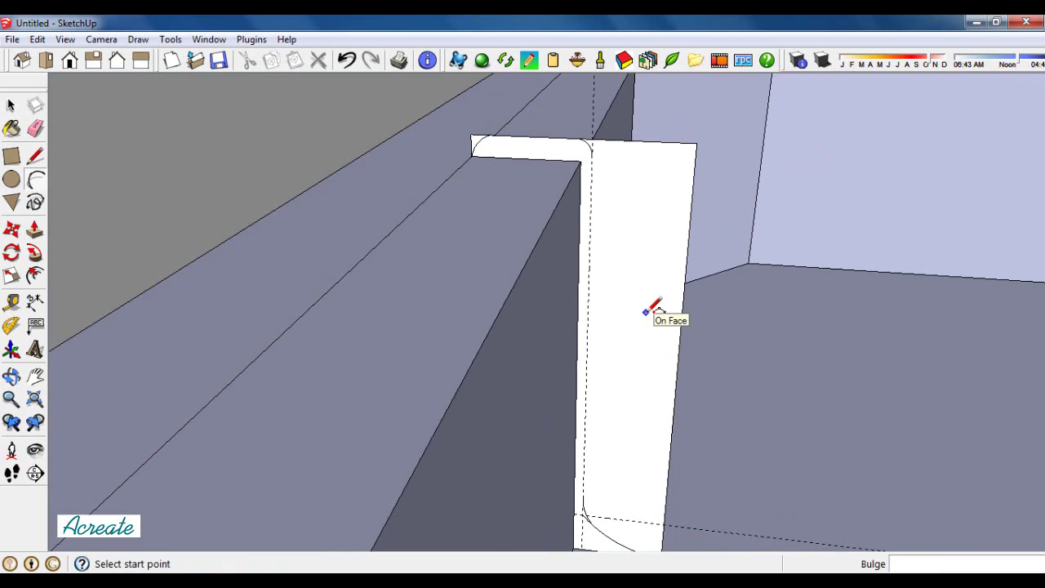
# Draw a straight inner edge between the upper and lower curved corners to close the profile.
pyautogui.click(34, 157)
pyautogui.scroll(1, 588, 153)
pyautogui.scroll(1, 597, 151)
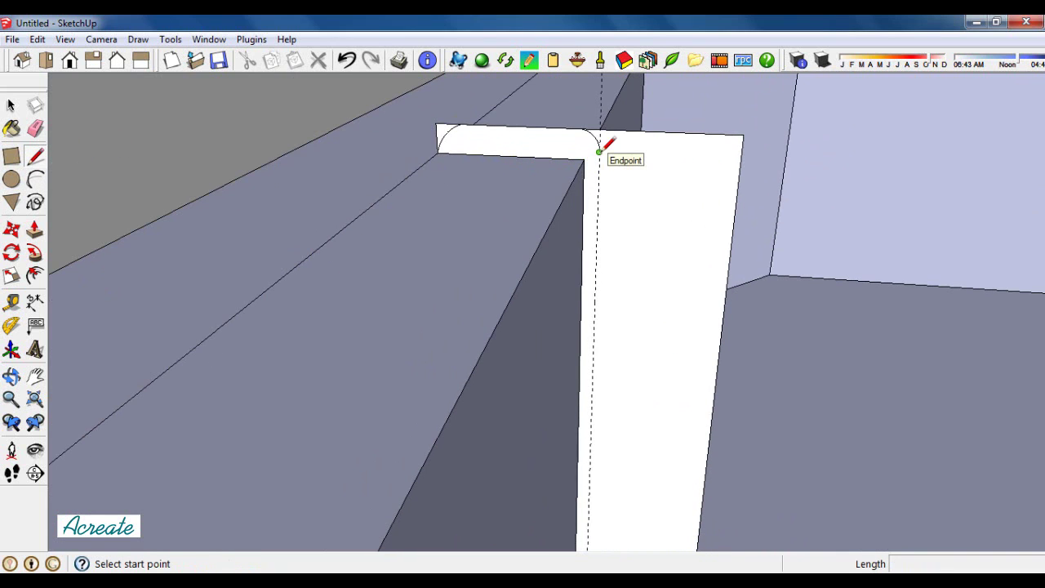
pyautogui.click(599, 152)
pyautogui.scroll(-2, 601, 155)
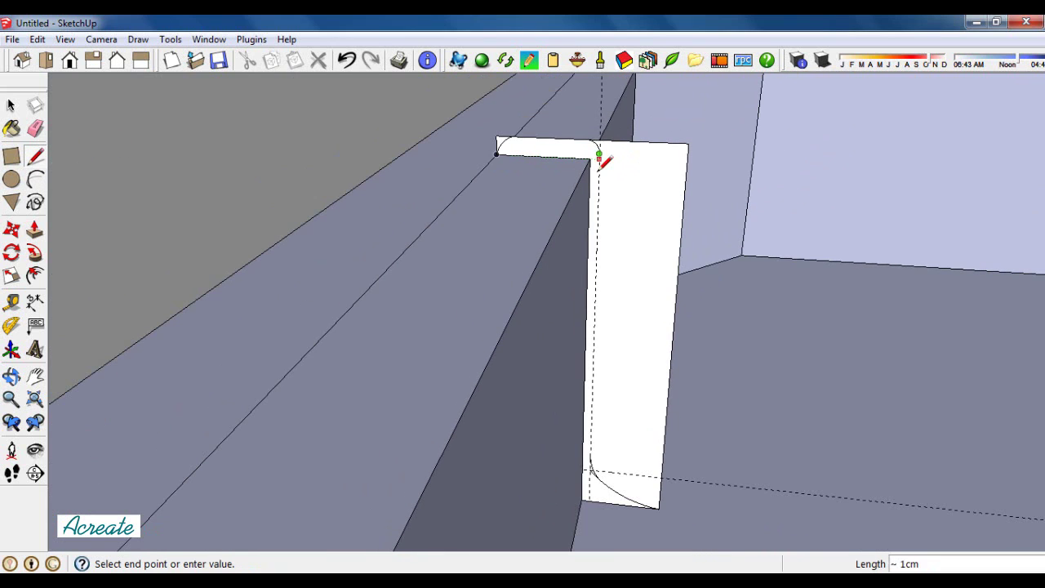
pyautogui.click(590, 454)
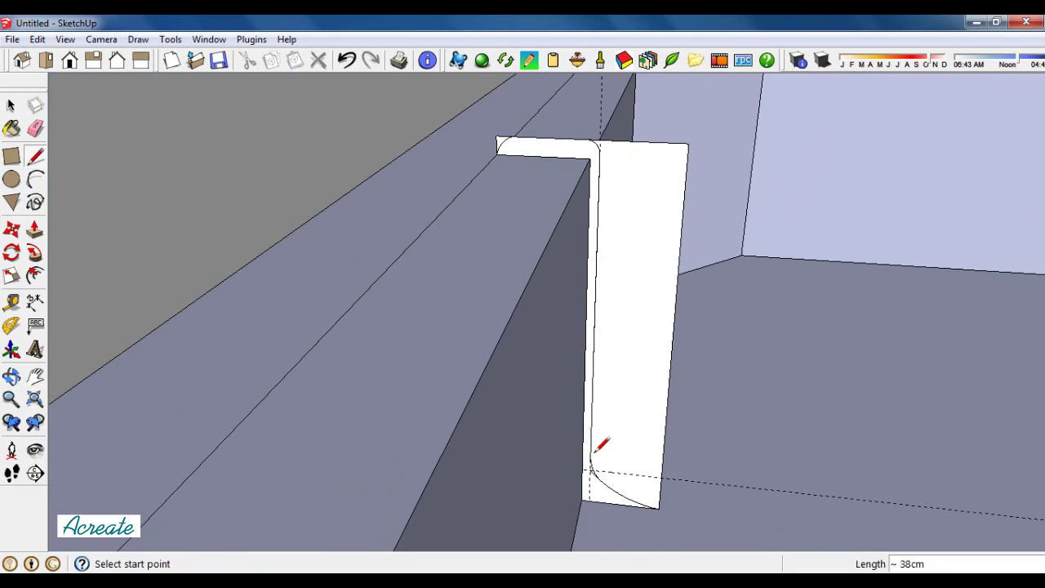
# Draw a tangent arc rounding the white profile's top corner into the top edge.
pyautogui.click(35, 131)
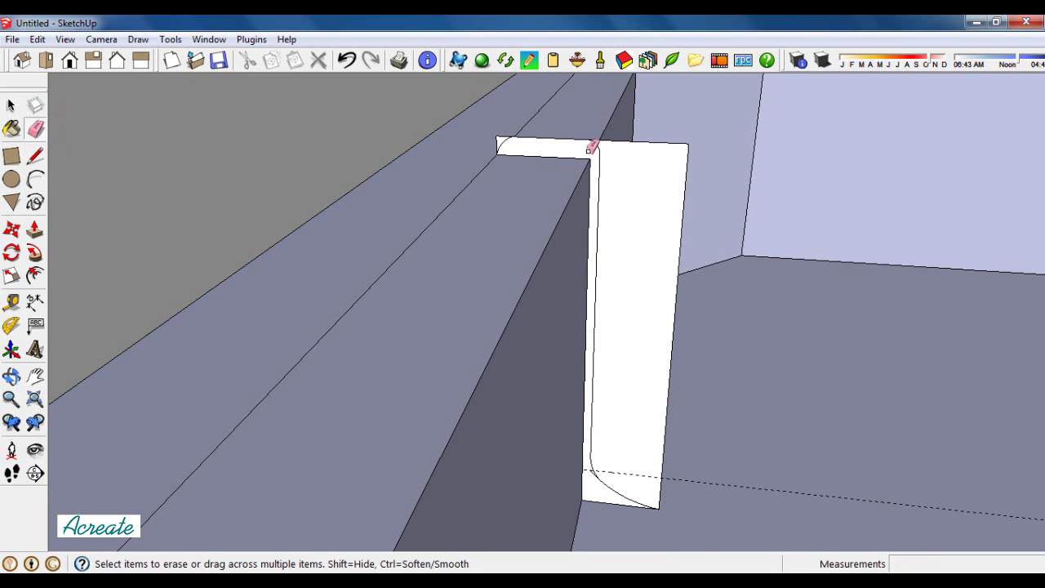
pyautogui.scroll(1, 626, 337)
pyautogui.scroll(2, 601, 508)
pyautogui.scroll(2, 585, 513)
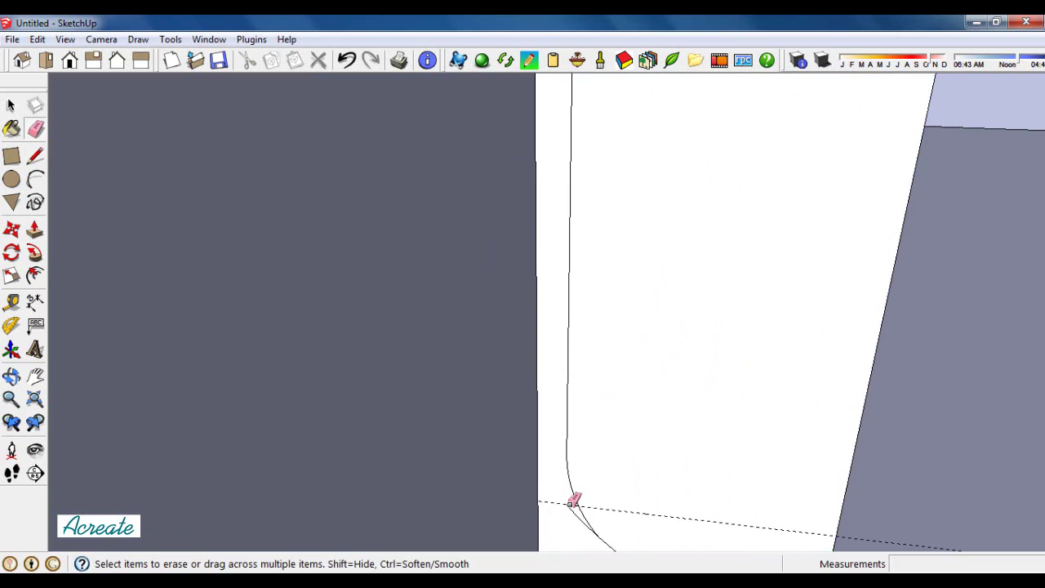
pyautogui.scroll(-1, 574, 500)
pyautogui.scroll(-2, 704, 432)
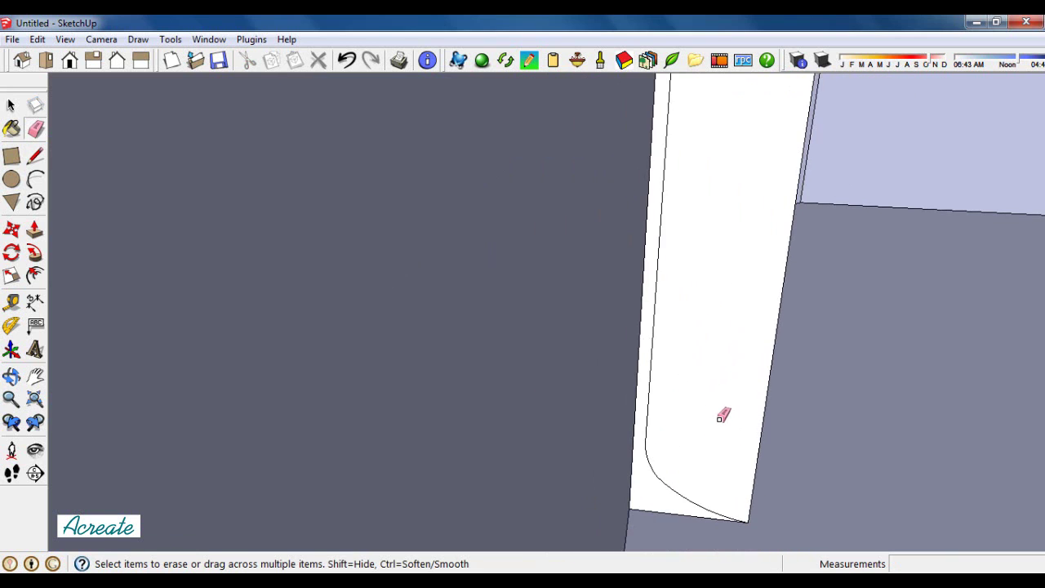
pyautogui.scroll(-2, 723, 415)
pyautogui.scroll(-1, 723, 424)
pyautogui.scroll(2, 659, 163)
pyautogui.scroll(2, 624, 140)
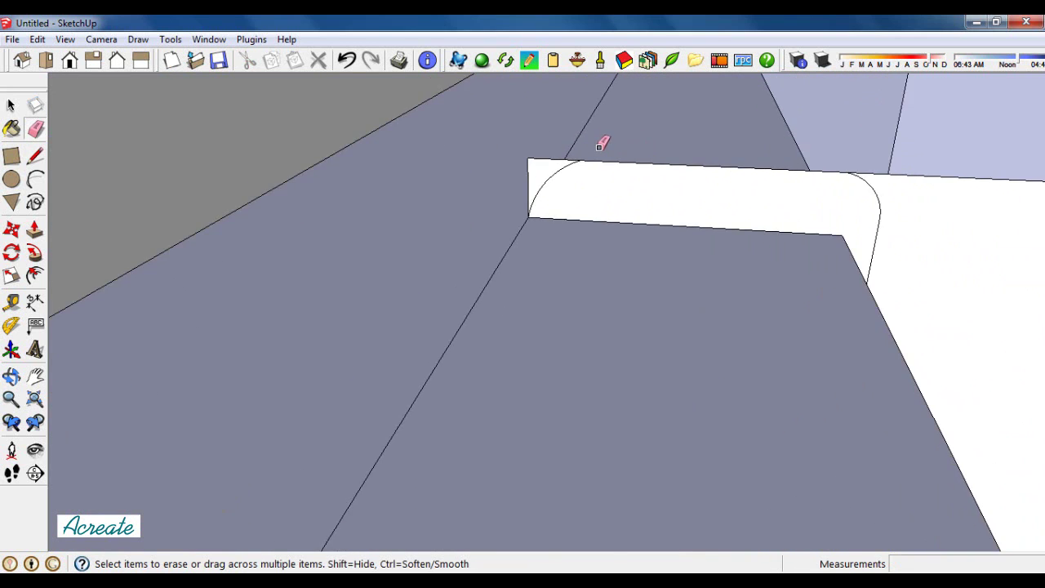
pyautogui.scroll(2, 592, 154)
pyautogui.scroll(1, 581, 167)
pyautogui.scroll(1, 577, 173)
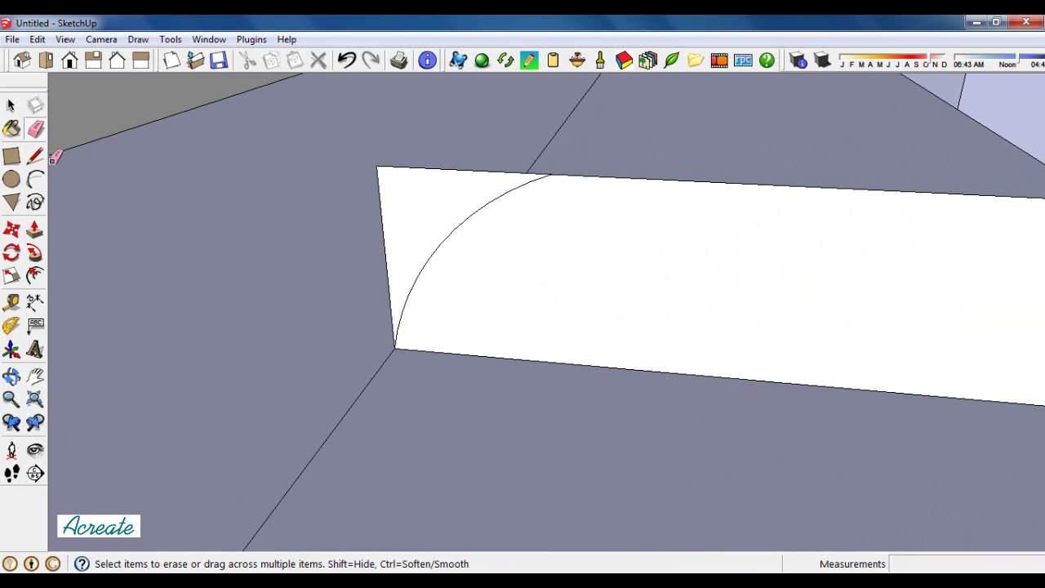
pyautogui.click(34, 179)
pyautogui.scroll(1, 571, 204)
pyautogui.scroll(2, 522, 184)
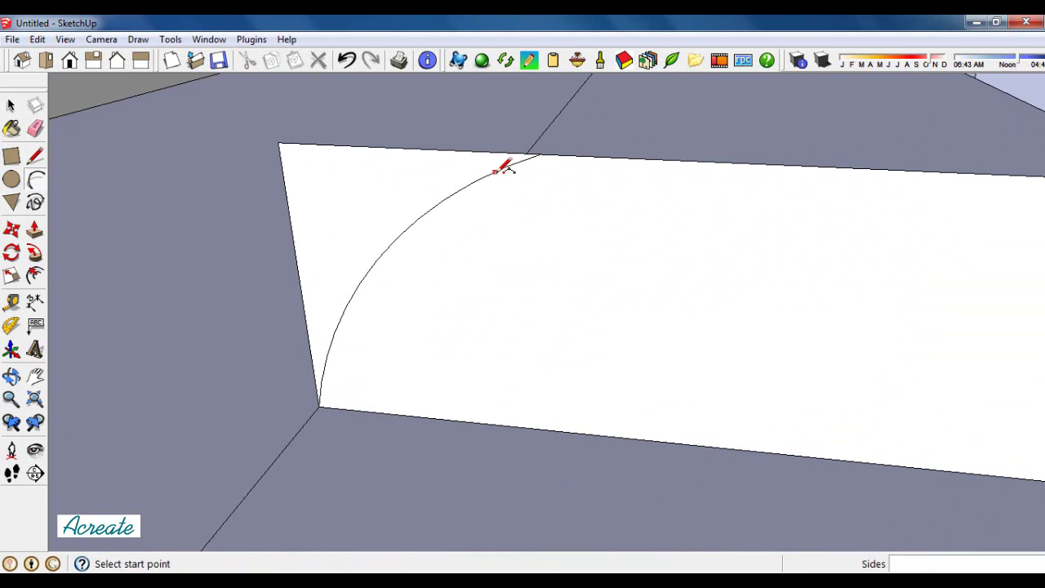
pyautogui.click(495, 171)
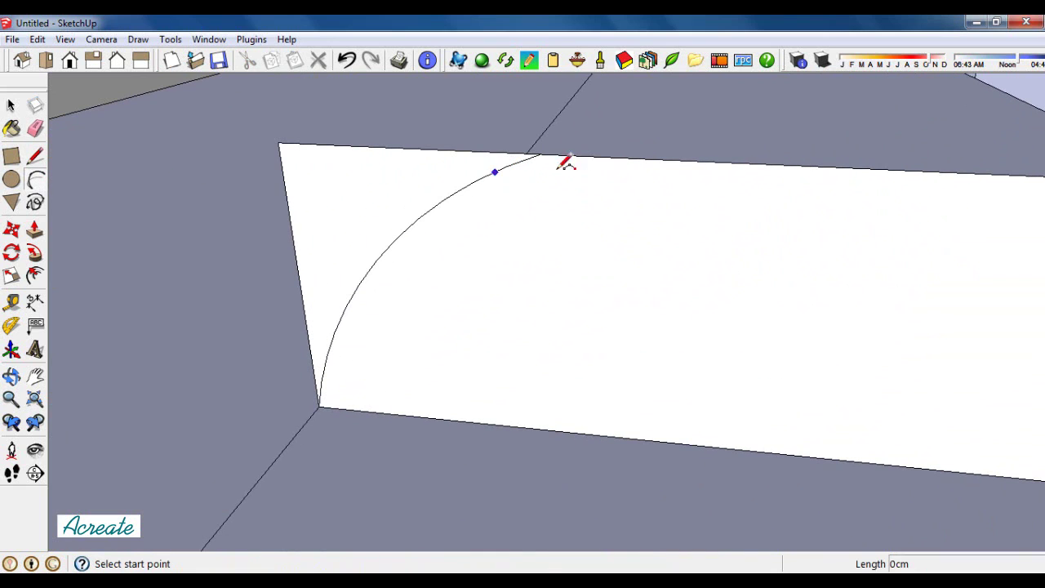
pyautogui.click(617, 157)
pyautogui.scroll(2, 543, 163)
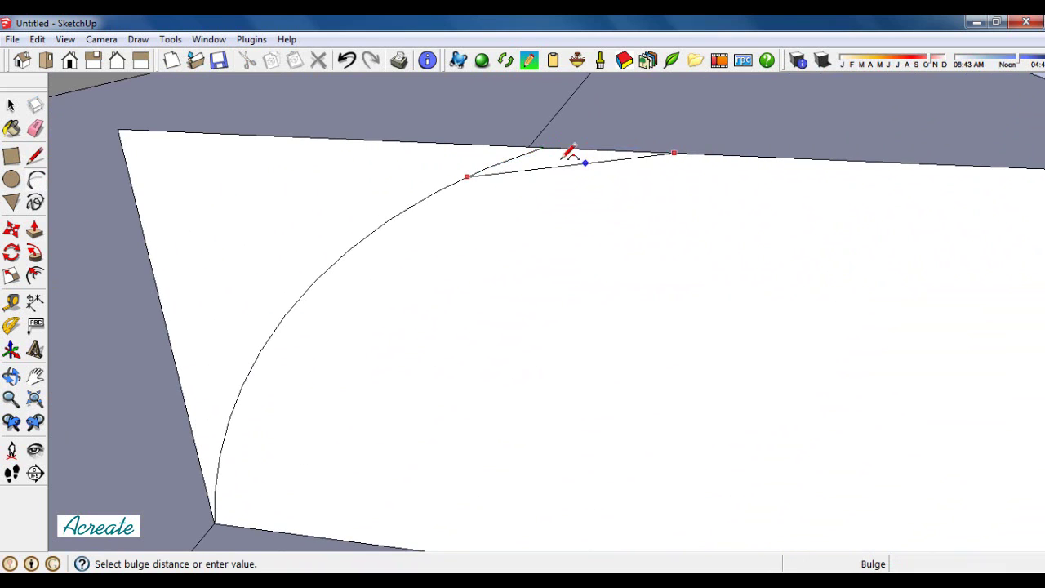
pyautogui.scroll(2, 531, 156)
pyautogui.click(478, 163)
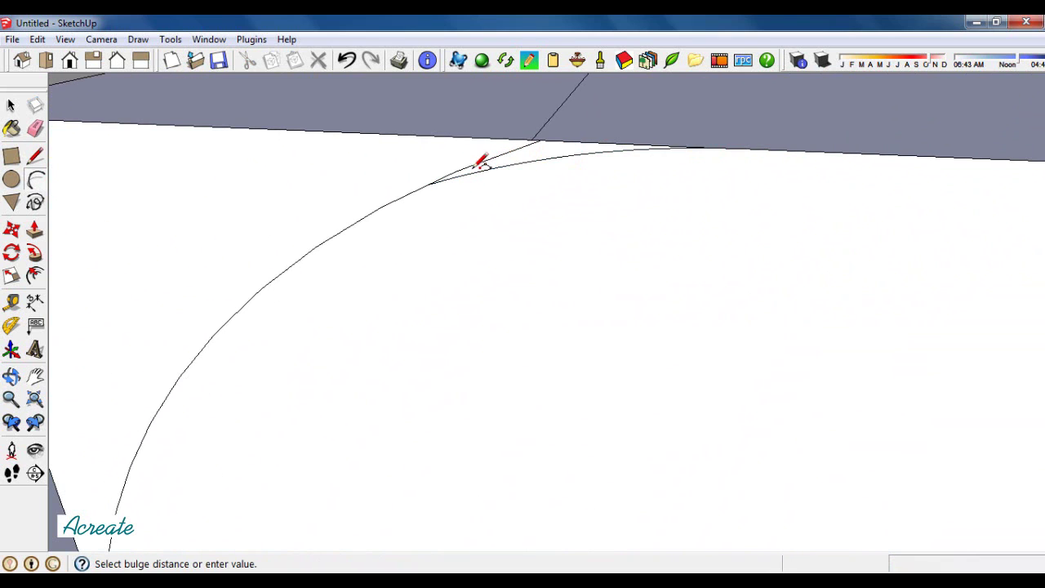
pyautogui.scroll(-1, 648, 217)
# Erase the leftover straight line across the arc and the large white face.
pyautogui.click(35, 128)
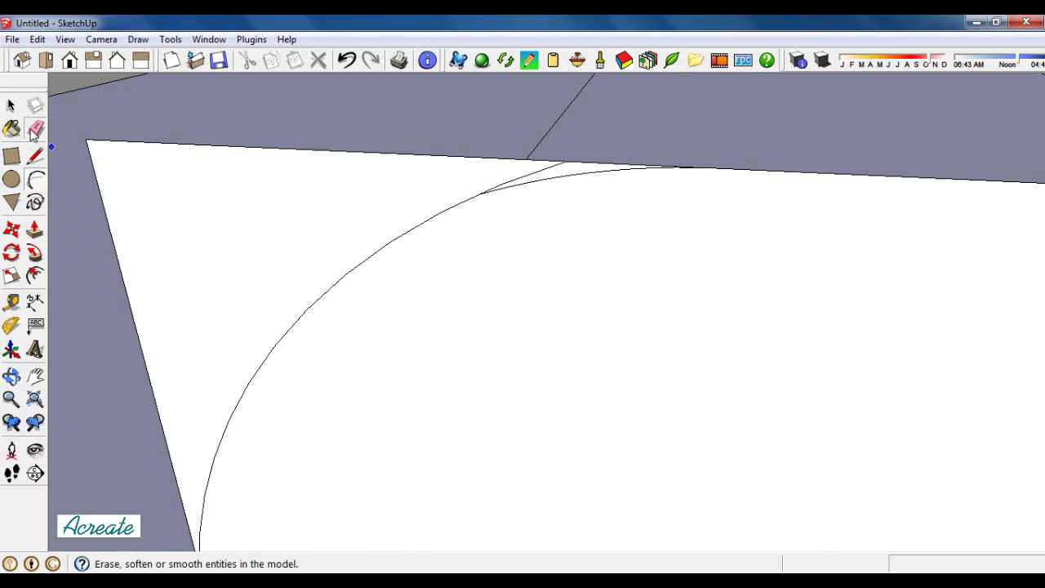
pyautogui.click(517, 178)
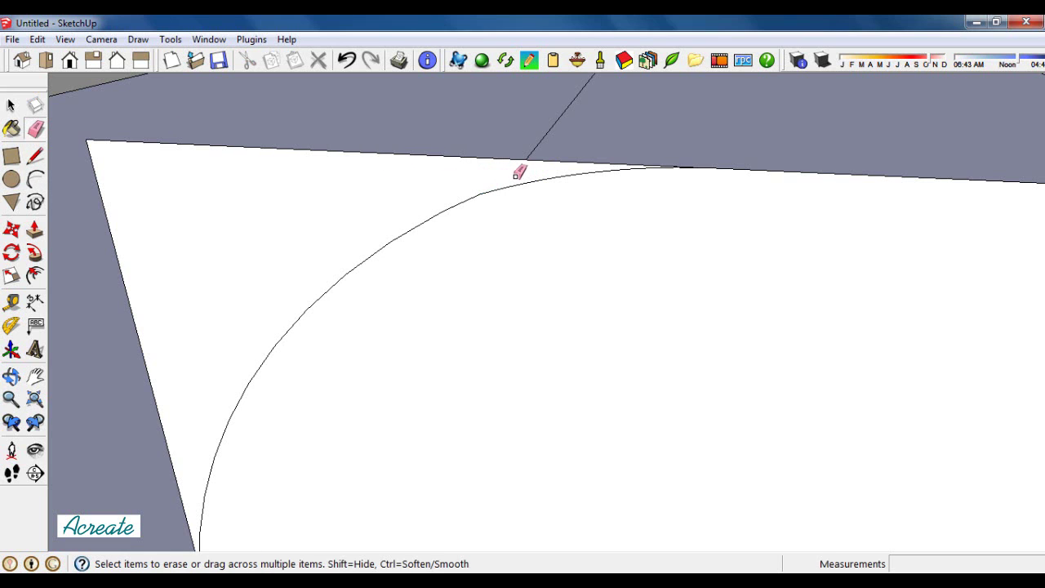
pyautogui.scroll(-3, 518, 171)
pyautogui.moveTo(383, 180)
pyautogui.mouseDown(button='middle')
pyautogui.moveTo(811, 254)
pyautogui.moveTo(648, 252)
pyautogui.moveTo(555, 229)
pyautogui.moveTo(586, 198)
pyautogui.moveTo(620, 194)
pyautogui.moveTo(656, 212)
pyautogui.mouseUp(button='middle')
pyautogui.scroll(2, 692, 335)
pyautogui.moveTo(692, 335); pyautogui.dragTo(693, 368, button='middle')
pyautogui.scroll(2, 692, 222)
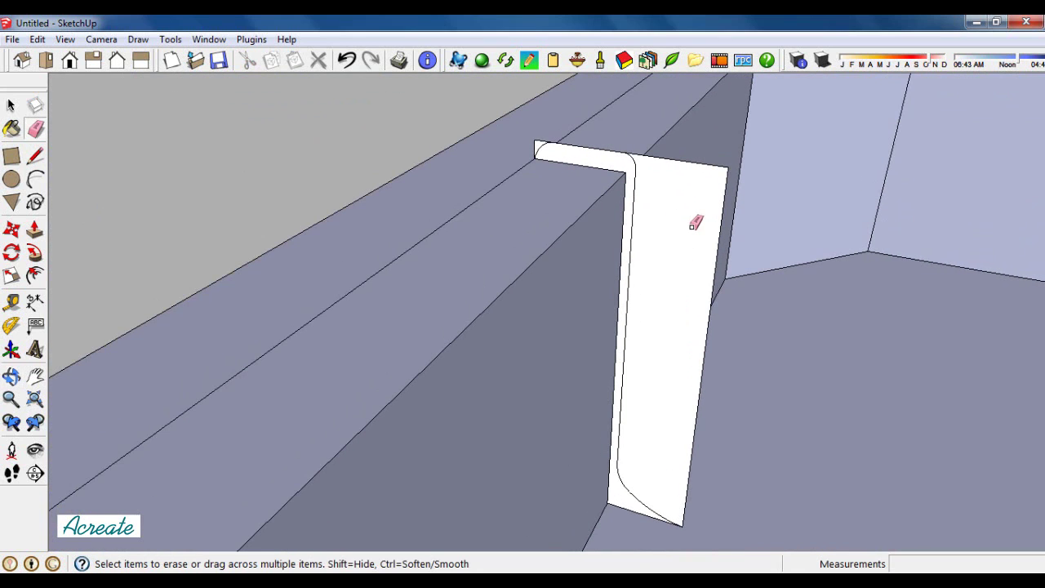
pyautogui.scroll(1, 692, 224)
pyautogui.click(734, 159)
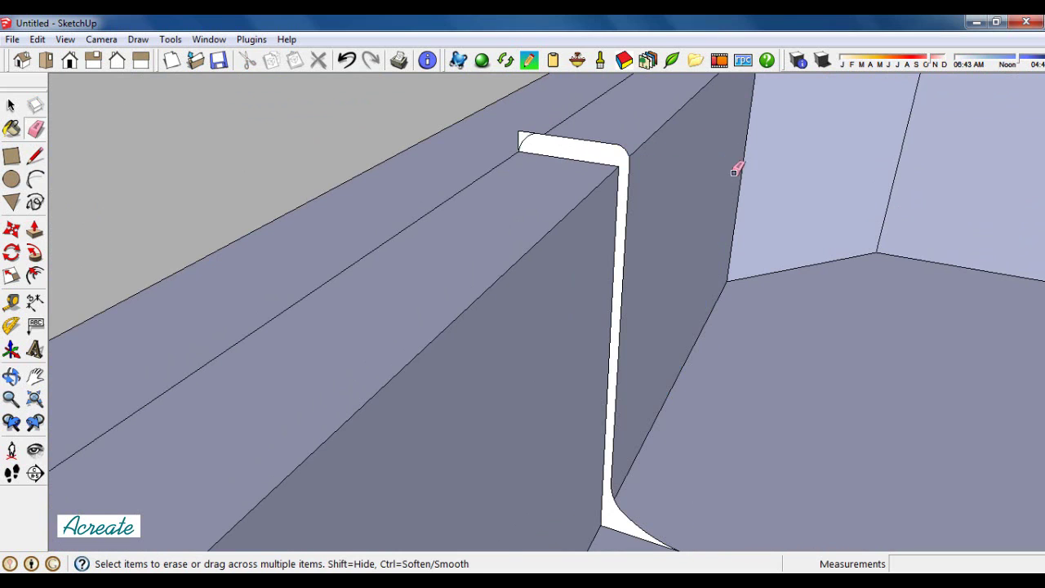
# Erase the two stray curved edges at the strip's corner, leaving a slim L-shaped lip.
pyautogui.moveTo(735, 171); pyautogui.dragTo(612, 209, button='middle')
pyautogui.scroll(1, 612, 187)
pyautogui.scroll(2, 621, 192)
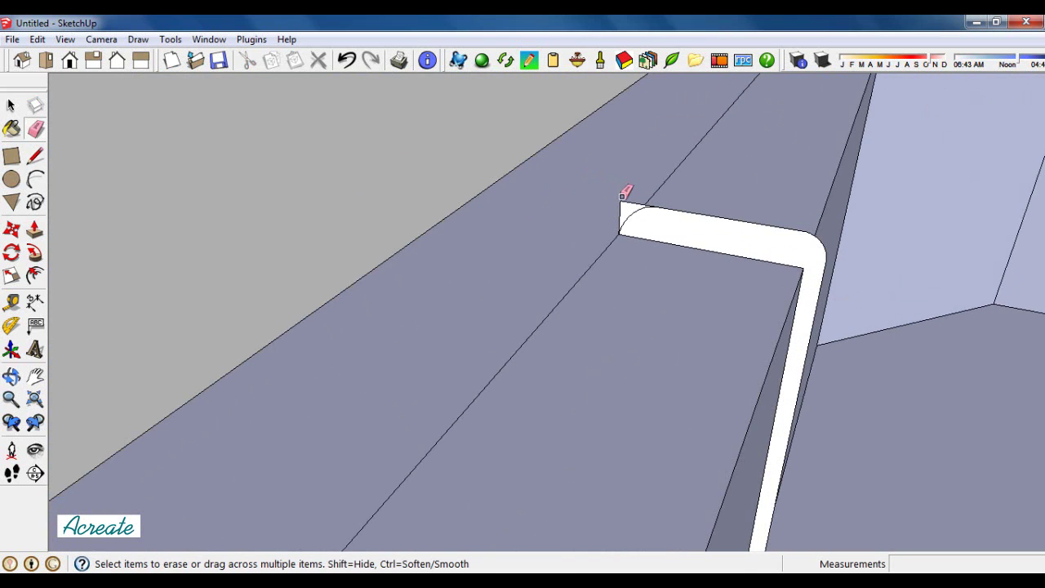
pyautogui.click(622, 198)
pyautogui.click(624, 200)
pyautogui.moveTo(625, 198)
pyautogui.mouseDown(button='middle')
pyautogui.moveTo(676, 226)
pyautogui.moveTo(629, 221)
pyautogui.moveTo(621, 260)
pyautogui.mouseUp(button='middle')
pyautogui.scroll(-1, 635, 202)
pyautogui.scroll(-2, 625, 217)
pyautogui.scroll(2, 625, 251)
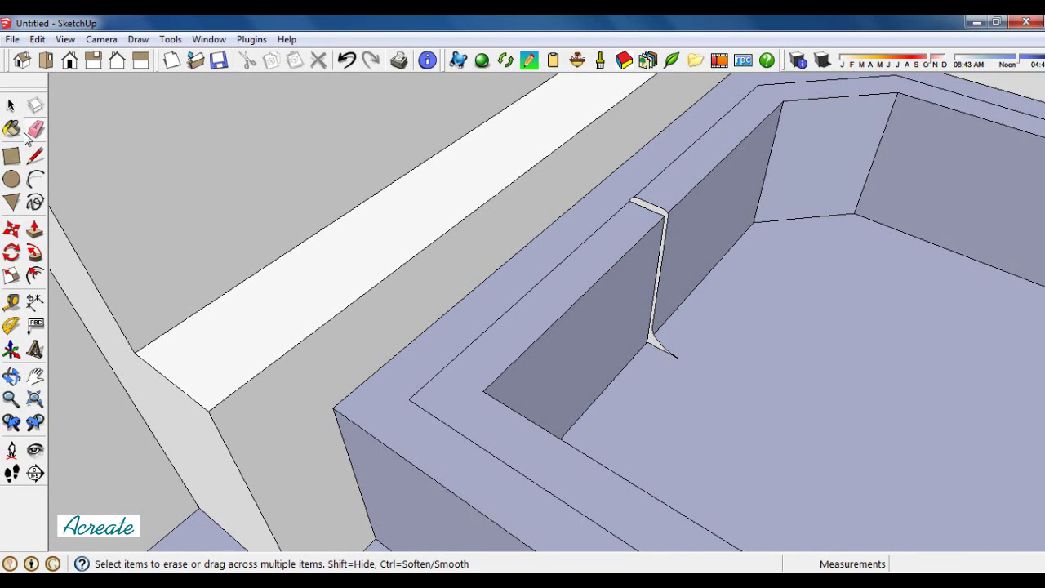
pyautogui.click(11, 106)
pyautogui.scroll(1, 571, 318)
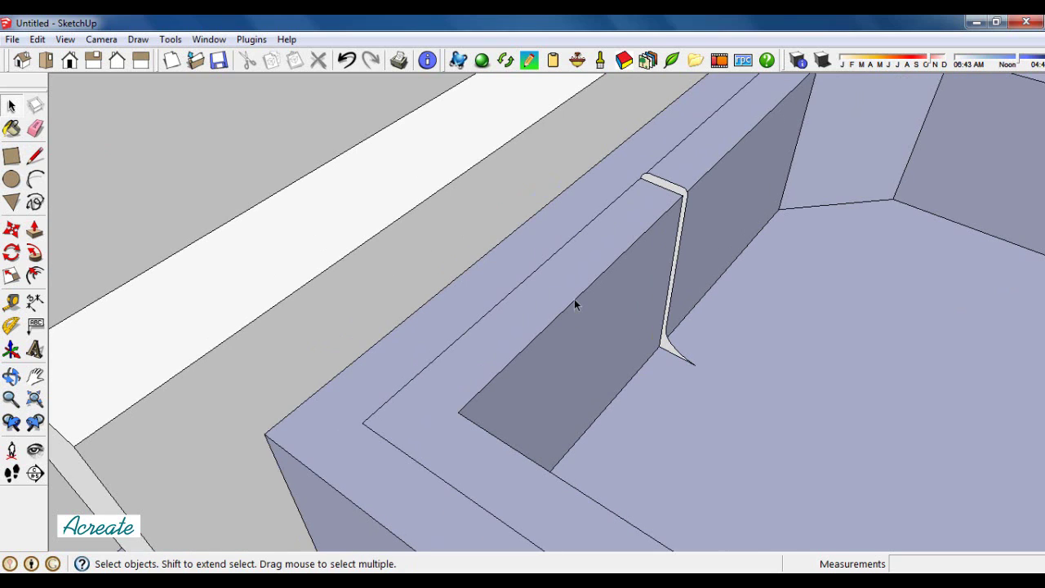
# Select the tub wall's inner top edges around the recess as the sweep path.
pyautogui.click(574, 300)
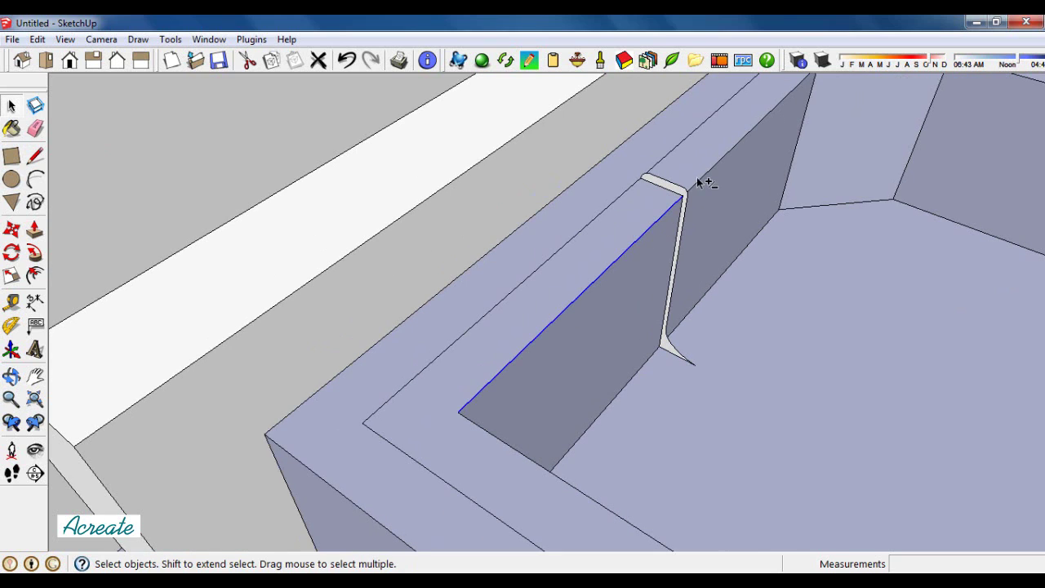
pyautogui.scroll(-2, 604, 293)
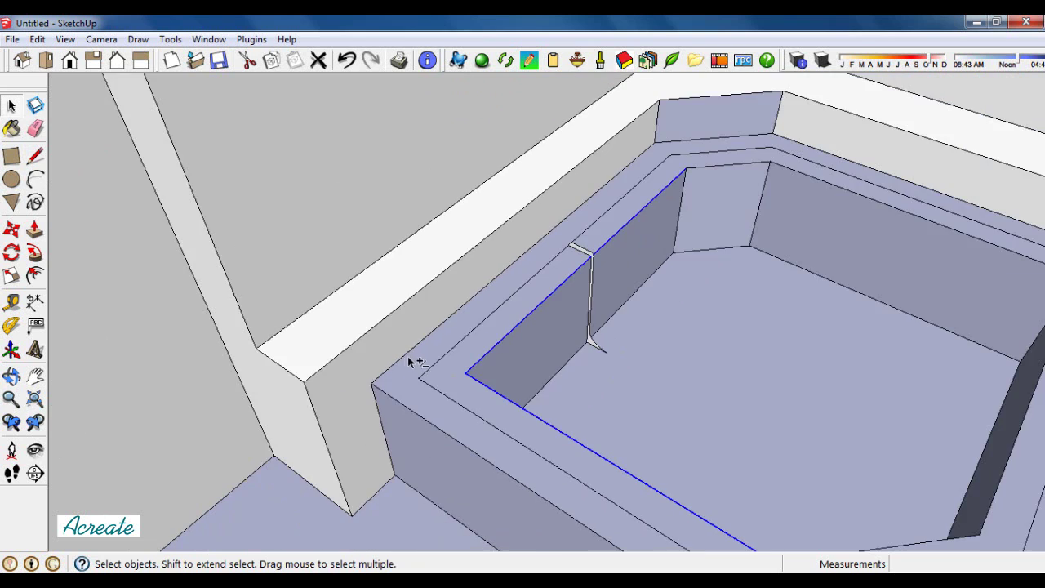
pyautogui.moveTo(554, 420); pyautogui.dragTo(697, 173, button='middle')
pyautogui.scroll(2, 679, 200)
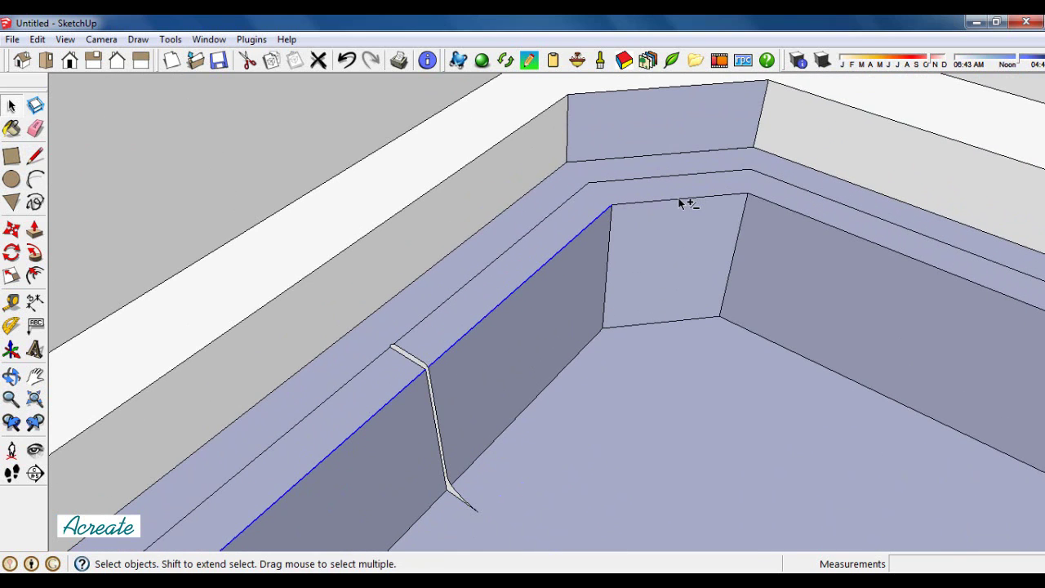
pyautogui.scroll(-3, 524, 207)
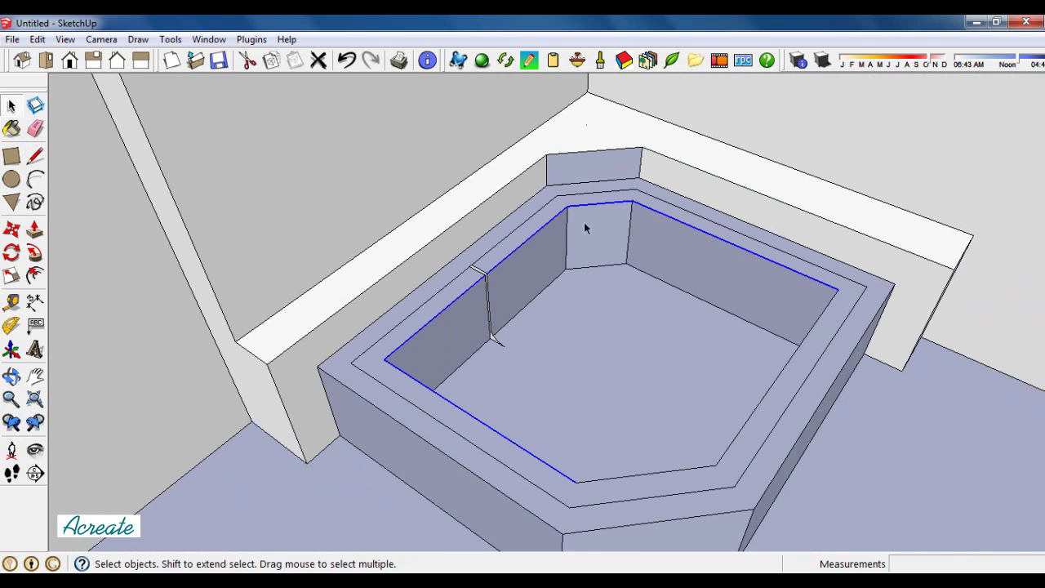
pyautogui.scroll(2, 584, 221)
pyautogui.scroll(-2, 833, 273)
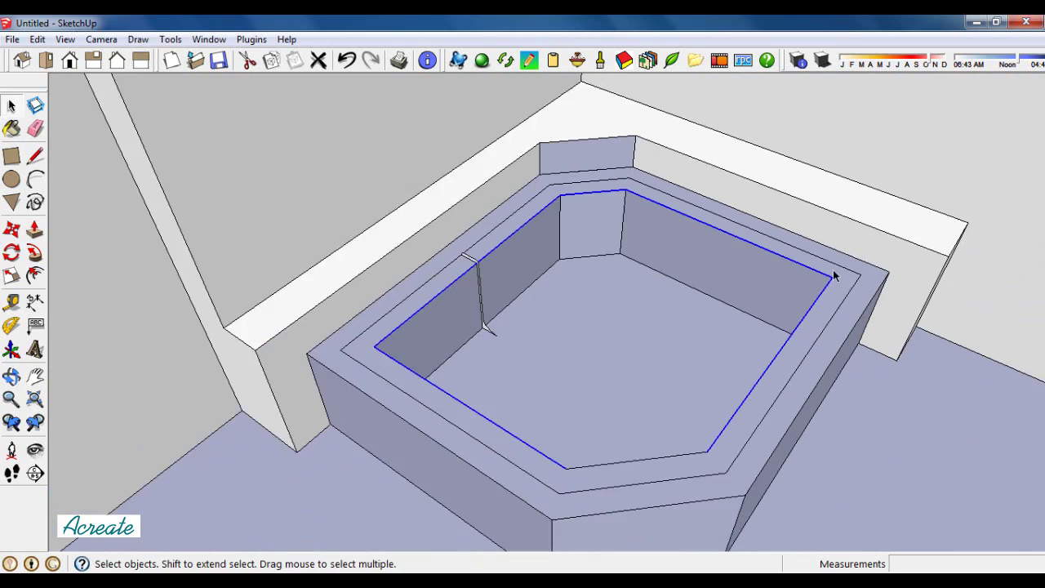
pyautogui.scroll(-1, 711, 401)
pyautogui.scroll(3, 685, 414)
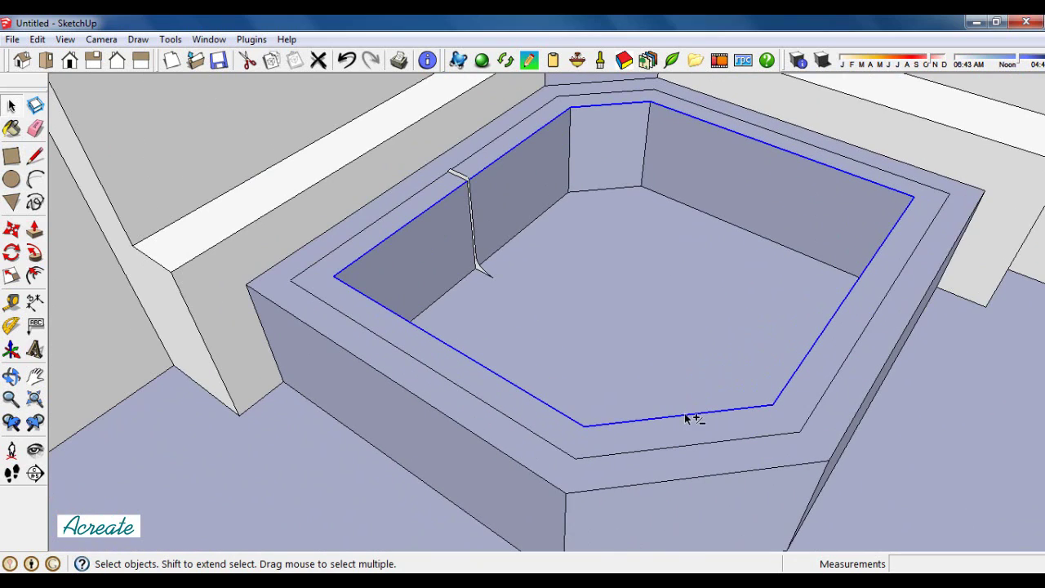
pyautogui.scroll(-1, 751, 400)
pyautogui.scroll(1, 511, 226)
pyautogui.scroll(2, 506, 228)
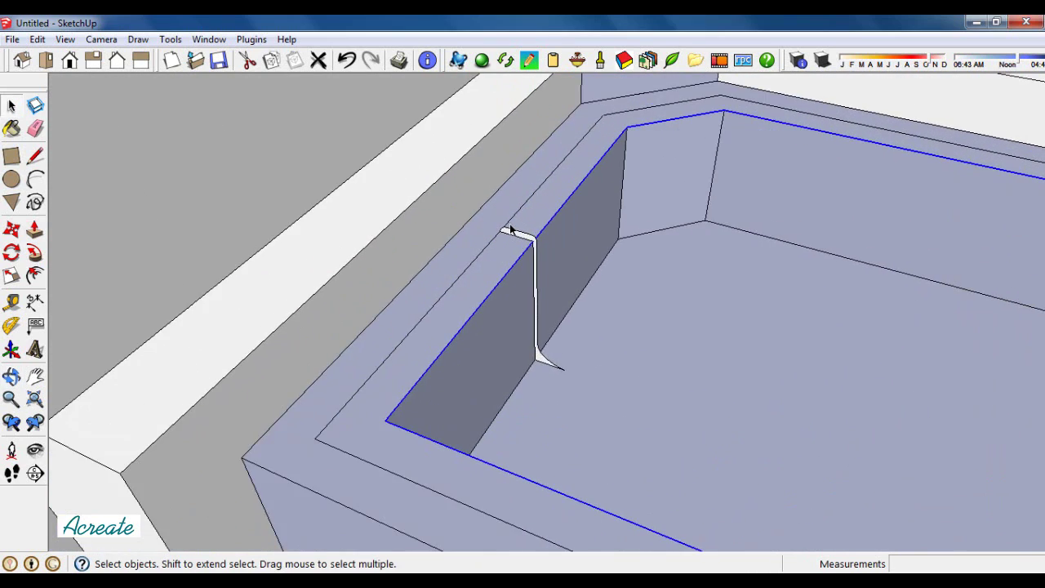
pyautogui.scroll(2, 506, 233)
pyautogui.scroll(1, 523, 244)
pyautogui.scroll(1, 523, 244)
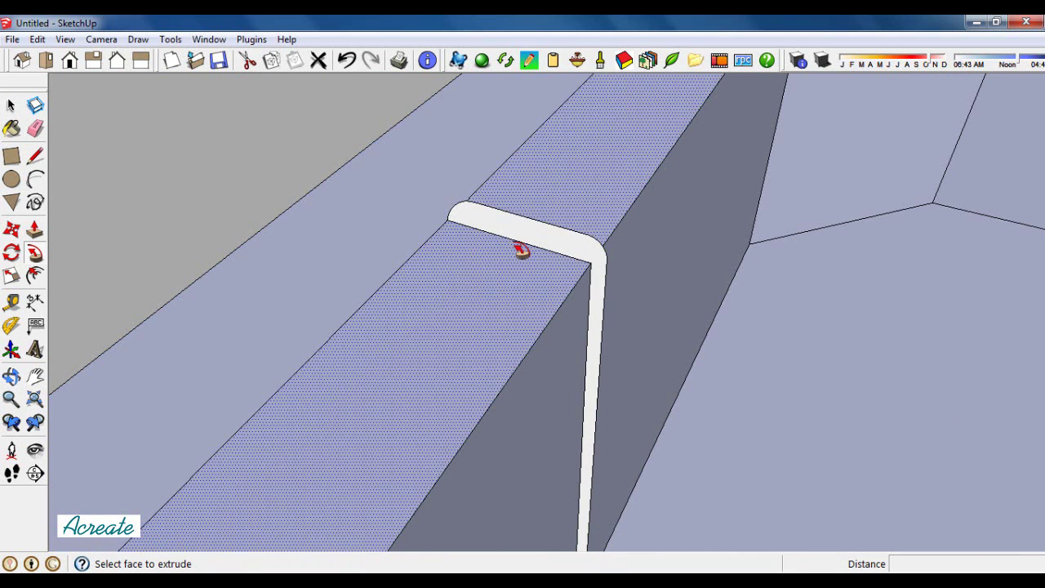
# Sweep the white lip profile with Follow Me along the selected inner rim edges.
pyautogui.click(531, 243)
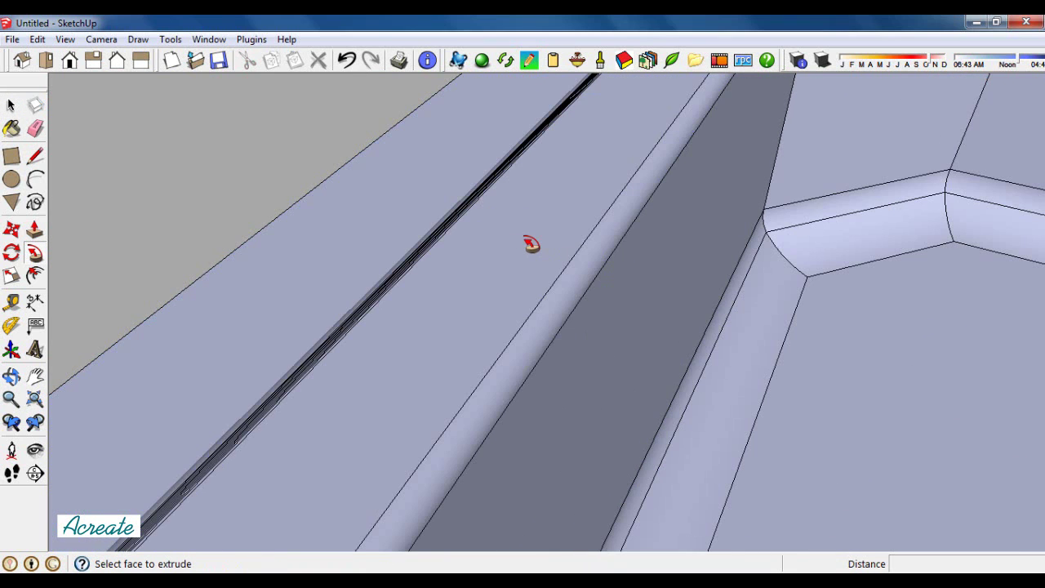
pyautogui.scroll(-2, 531, 243)
pyautogui.scroll(-2, 531, 243)
pyautogui.scroll(-3, 531, 244)
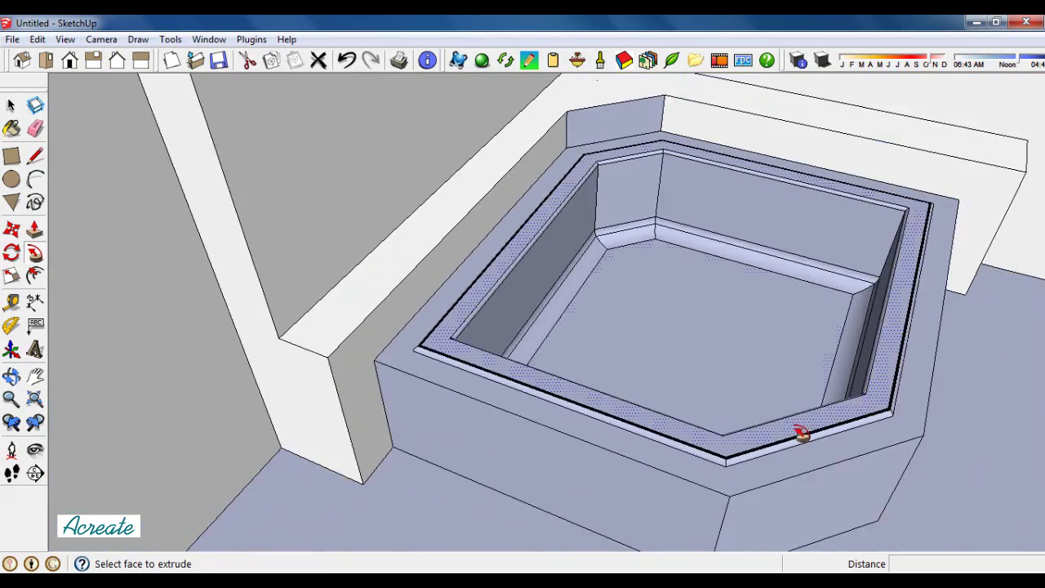
pyautogui.moveTo(802, 434); pyautogui.dragTo(550, 377, button='middle')
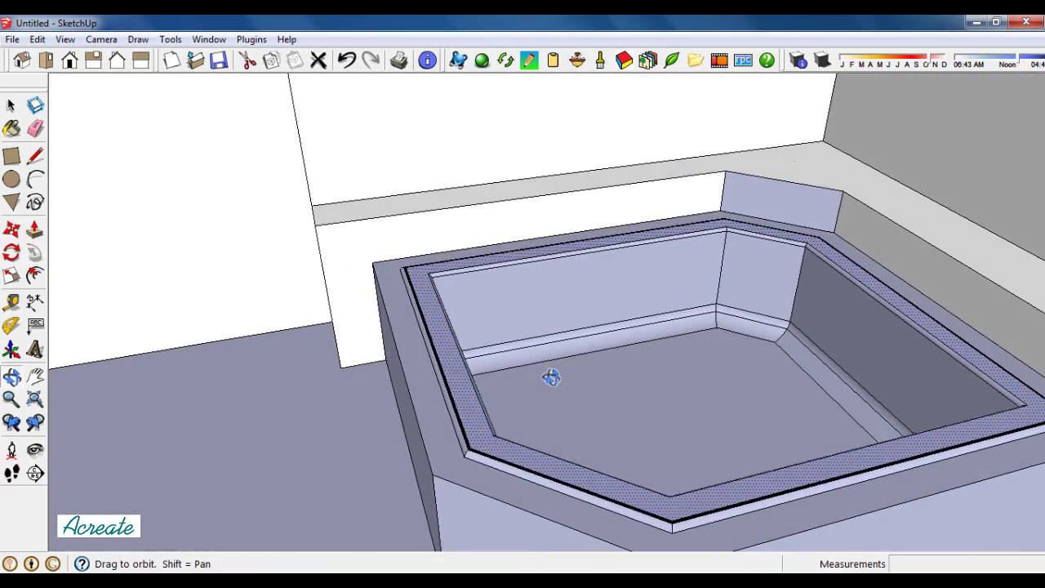
pyautogui.scroll(3, 513, 350)
pyautogui.moveTo(485, 310)
pyautogui.mouseDown(button='middle')
pyautogui.moveTo(366, 331)
pyautogui.moveTo(491, 308)
pyautogui.mouseUp(button='middle')
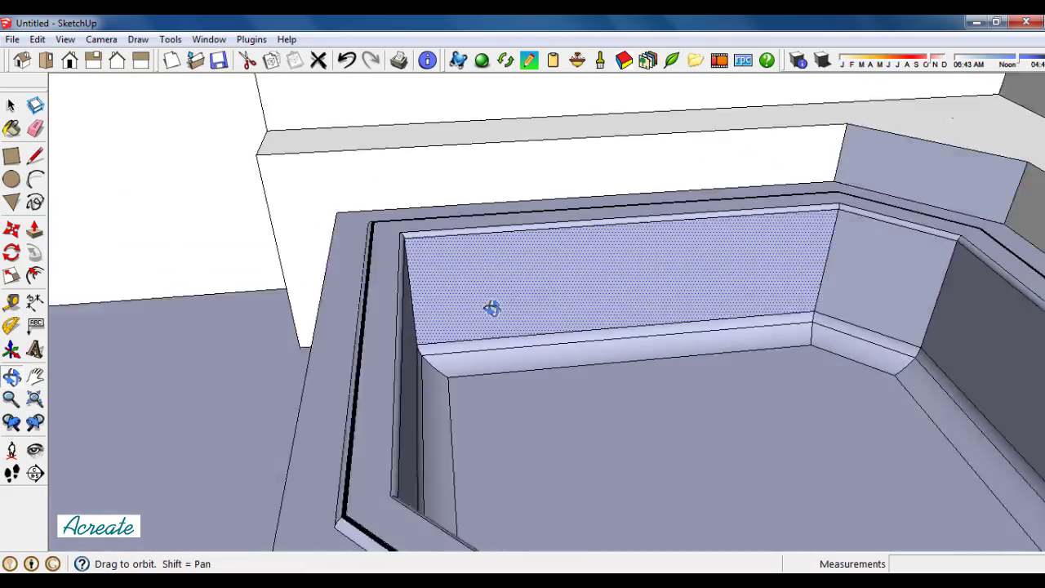
pyautogui.scroll(-2, 492, 307)
pyautogui.scroll(-2, 552, 303)
pyautogui.moveTo(563, 299)
pyautogui.mouseDown(button='middle')
pyautogui.moveTo(602, 324)
pyautogui.moveTo(661, 294)
pyautogui.moveTo(723, 322)
pyautogui.moveTo(699, 397)
pyautogui.mouseUp(button='middle')
pyautogui.scroll(1, 700, 397)
# Zoom in close on an outer corner of the tub's top rim.
pyautogui.press('p')
pyautogui.scroll(3, 560, 377)
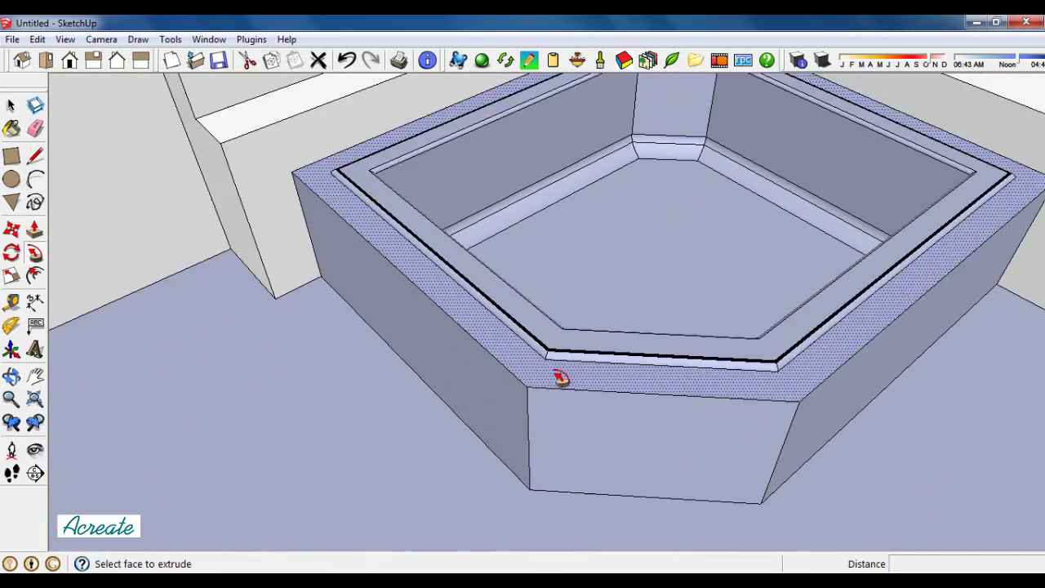
pyautogui.scroll(2, 560, 377)
pyautogui.moveTo(563, 375); pyautogui.dragTo(541, 403, button='middle')
pyautogui.scroll(2, 527, 444)
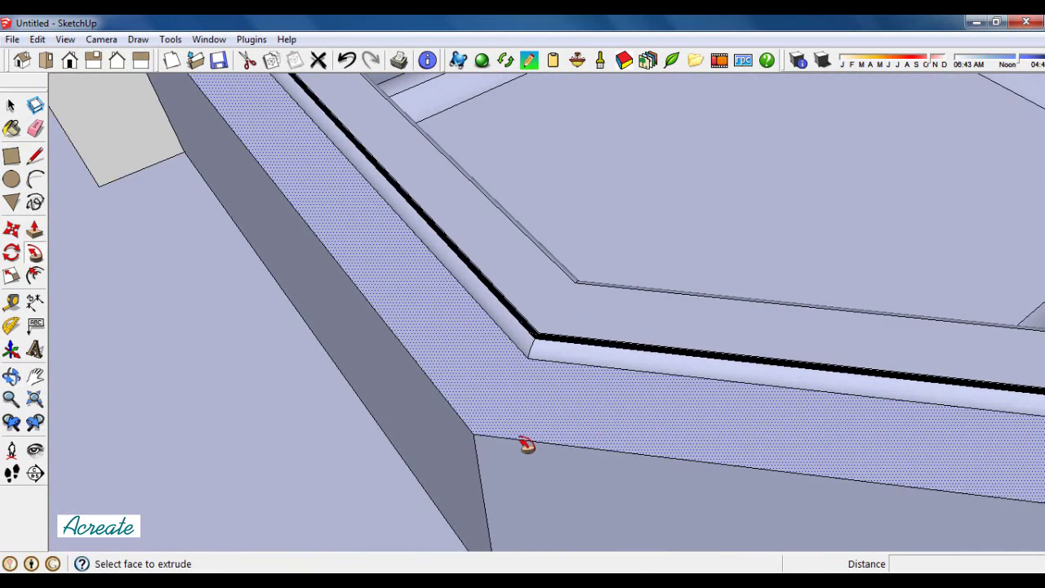
pyautogui.scroll(1, 541, 421)
# Round the first outer rim corner with a tangent 2 Point Arc.
pyautogui.click(35, 179)
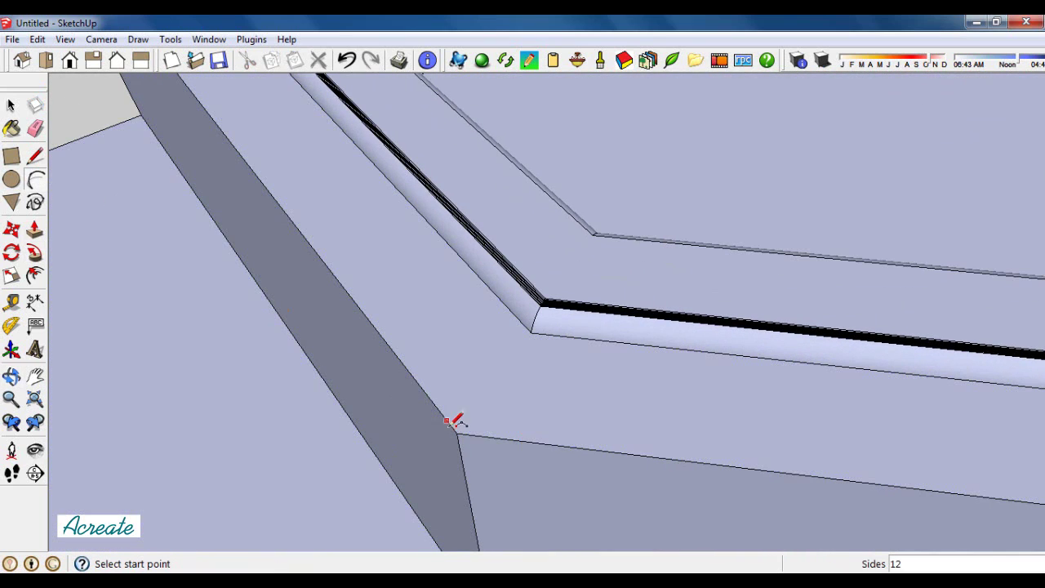
pyautogui.scroll(2, 457, 420)
pyautogui.click(431, 400)
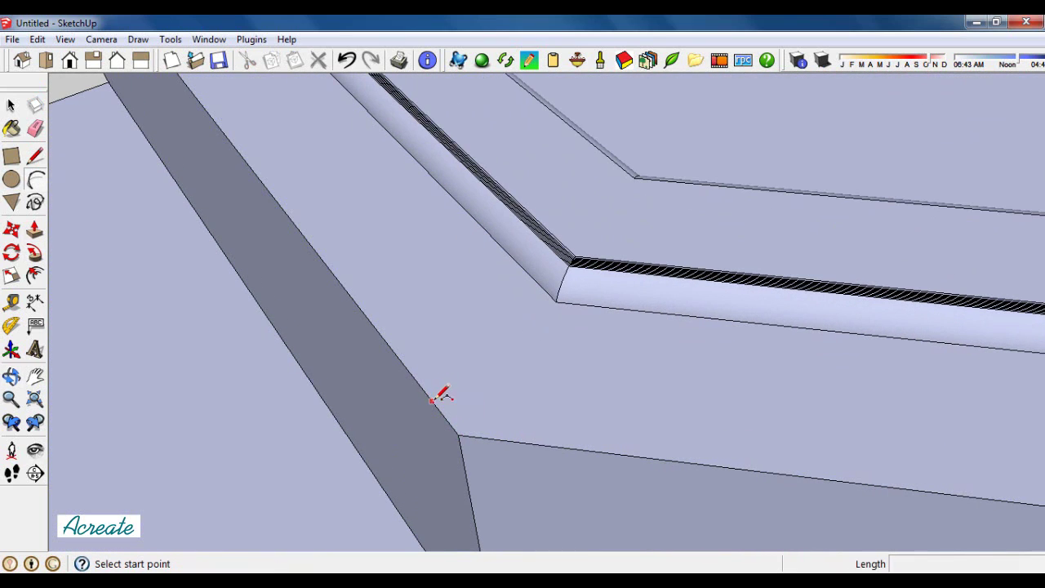
pyautogui.click(516, 441)
pyautogui.scroll(1, 473, 424)
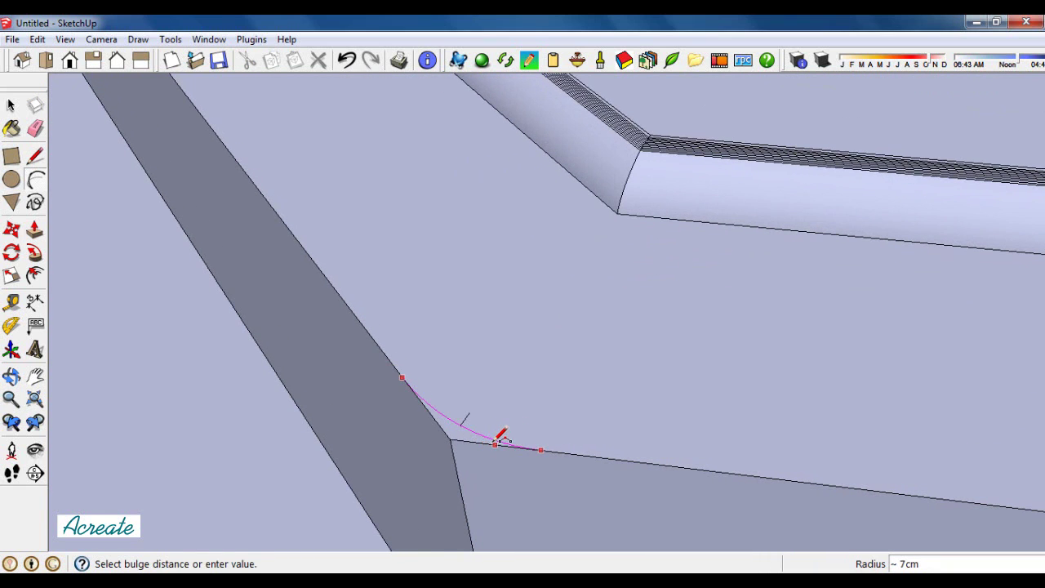
pyautogui.click(501, 437)
pyautogui.scroll(-2, 350, 331)
pyautogui.scroll(-1, 362, 331)
pyautogui.scroll(-1, 377, 335)
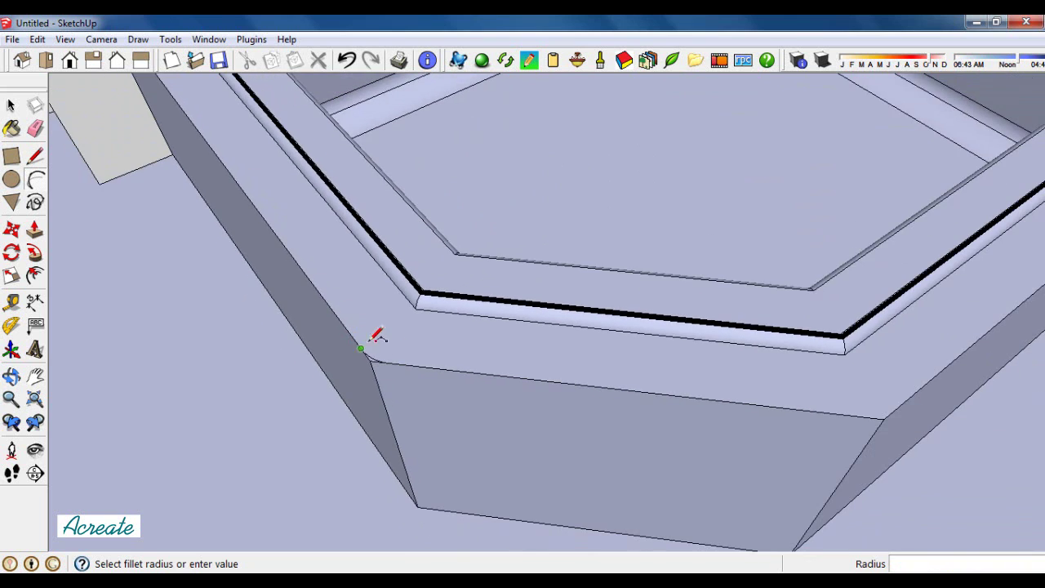
pyautogui.scroll(2, 912, 408)
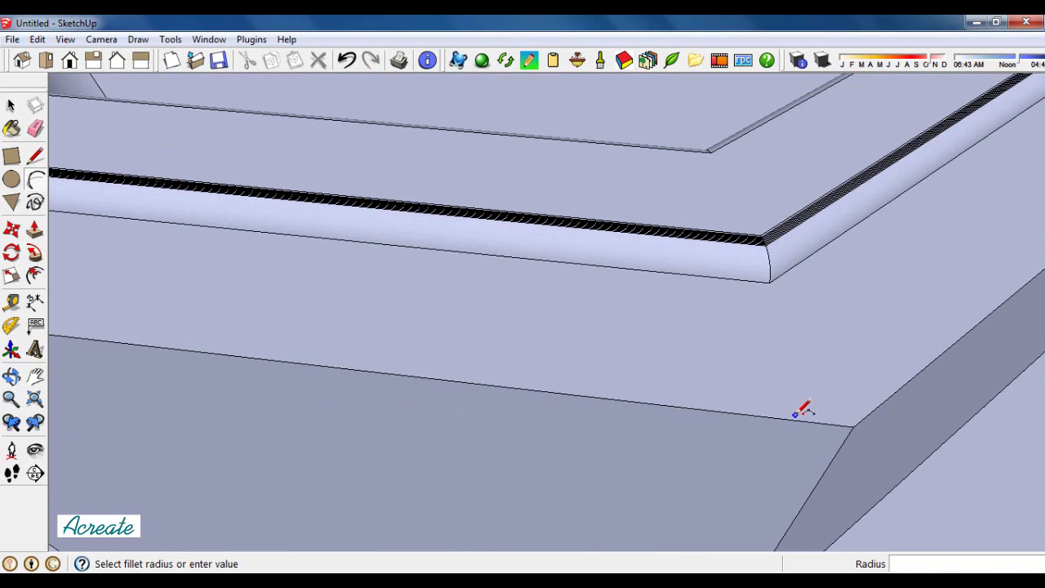
# Round the second outer rim corner with another tangent arc to the side edge.
pyautogui.click(793, 419)
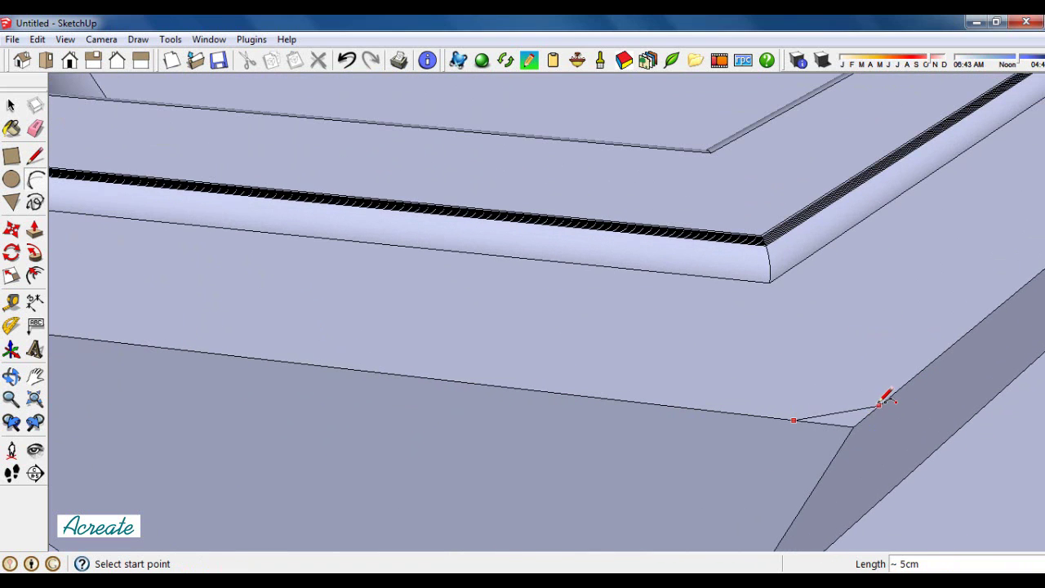
pyautogui.scroll(1, 871, 410)
pyautogui.scroll(1, 882, 404)
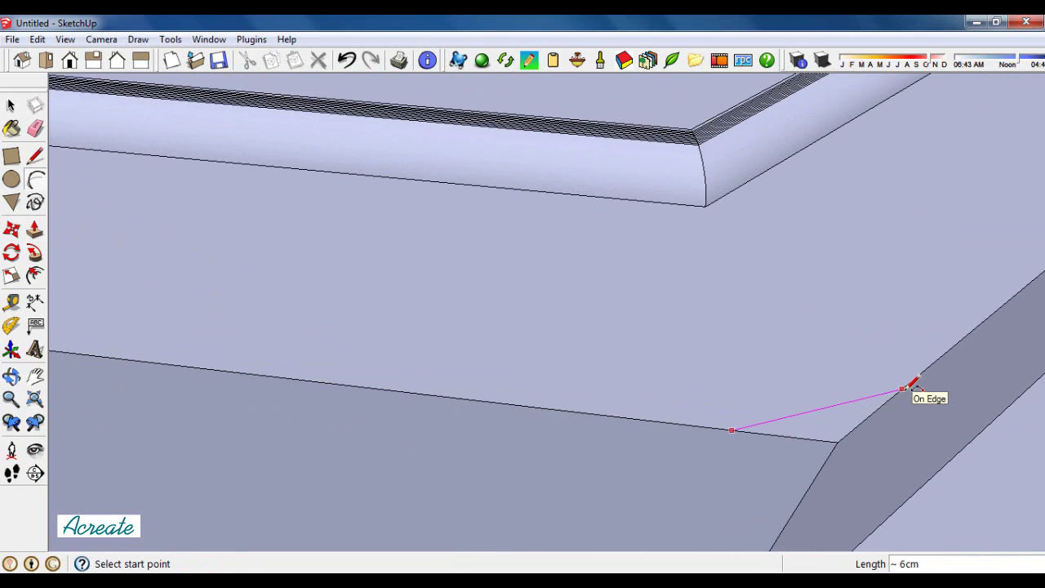
pyautogui.click(901, 389)
pyautogui.scroll(1, 835, 410)
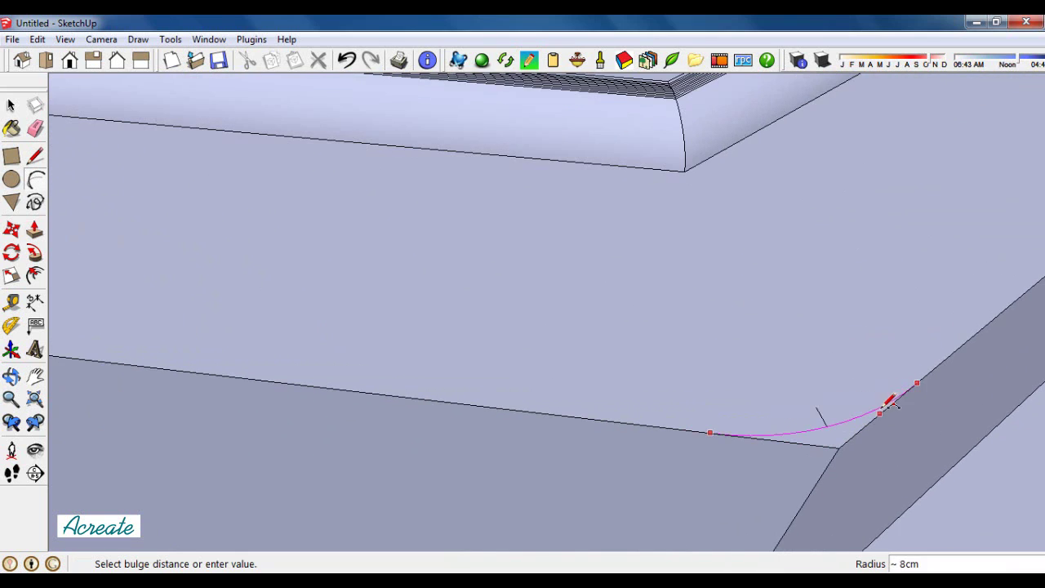
pyautogui.click(886, 406)
pyautogui.scroll(-1, 737, 313)
pyautogui.scroll(-2, 741, 320)
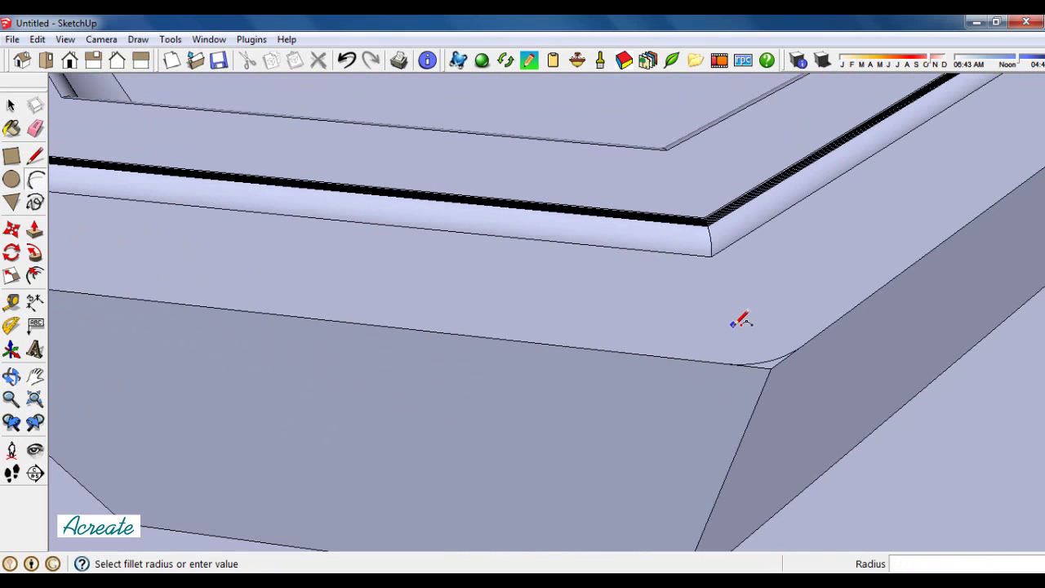
pyautogui.click(36, 233)
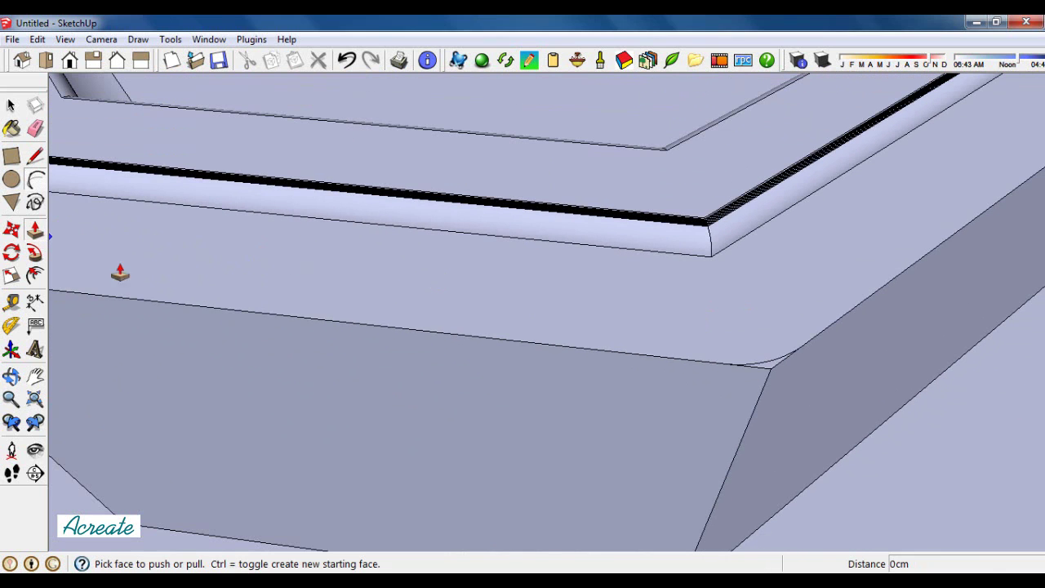
# Push both corner slivers down through the tub sides to round the front vertical edges.
pyautogui.click(763, 392)
pyautogui.scroll(-1, 765, 396)
pyautogui.scroll(-2, 758, 404)
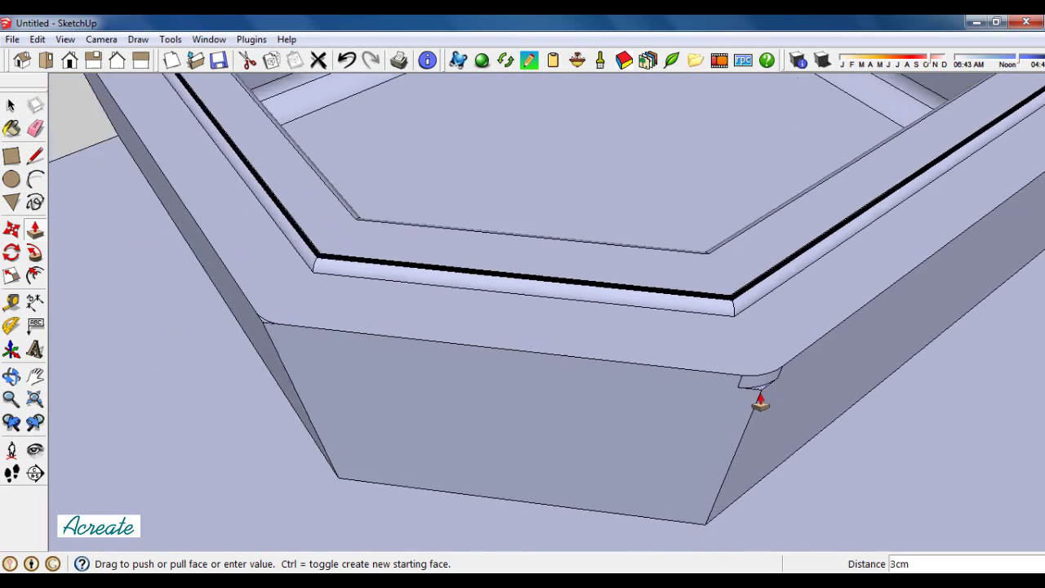
pyautogui.scroll(-2, 734, 441)
pyautogui.write('50')
pyautogui.click(651, 525)
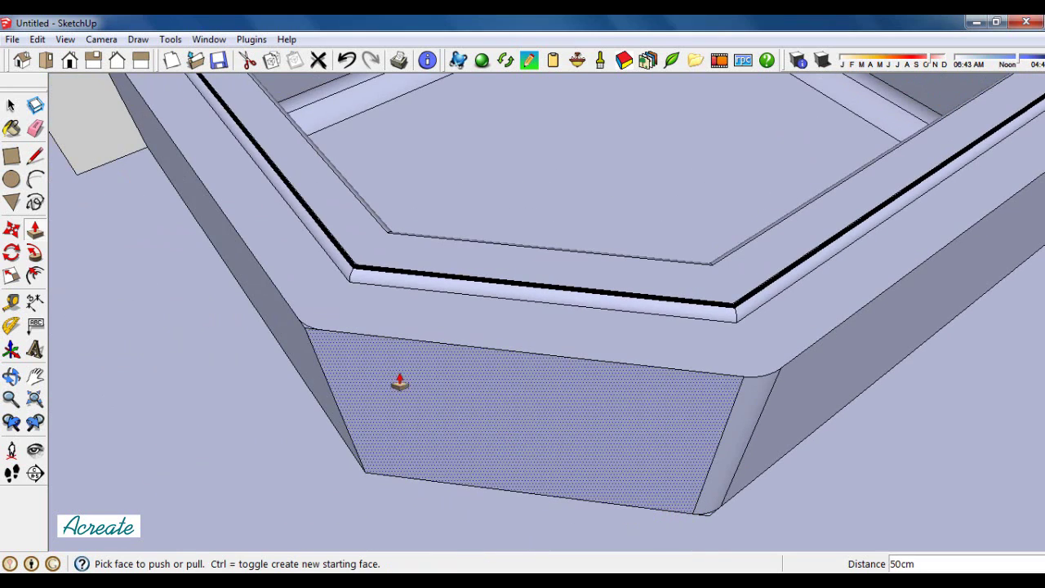
pyautogui.scroll(2, 294, 324)
pyautogui.scroll(2, 310, 324)
pyautogui.click(330, 357)
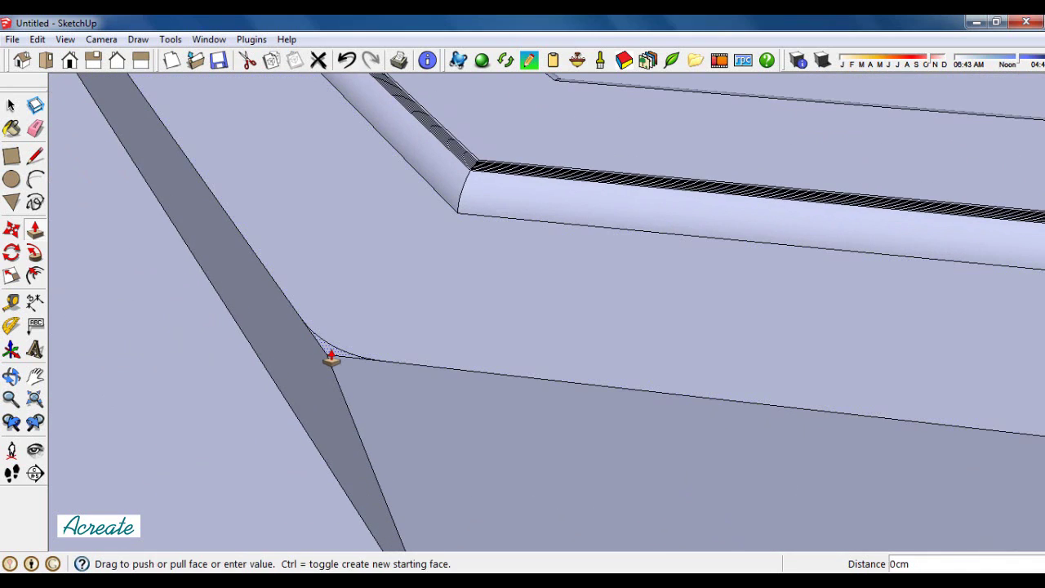
pyautogui.click(329, 357)
pyautogui.scroll(-2, 443, 319)
pyautogui.scroll(-2, 489, 343)
pyautogui.scroll(3, 833, 508)
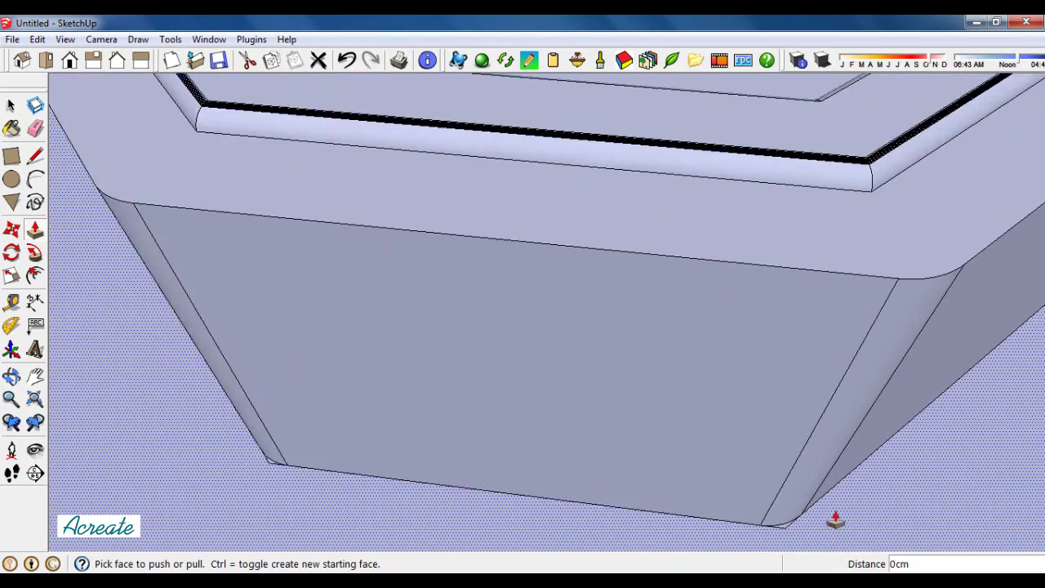
pyautogui.scroll(2, 832, 516)
# Erase the stray edges left at the bottoms of the rounded front corners.
pyautogui.click(36, 129)
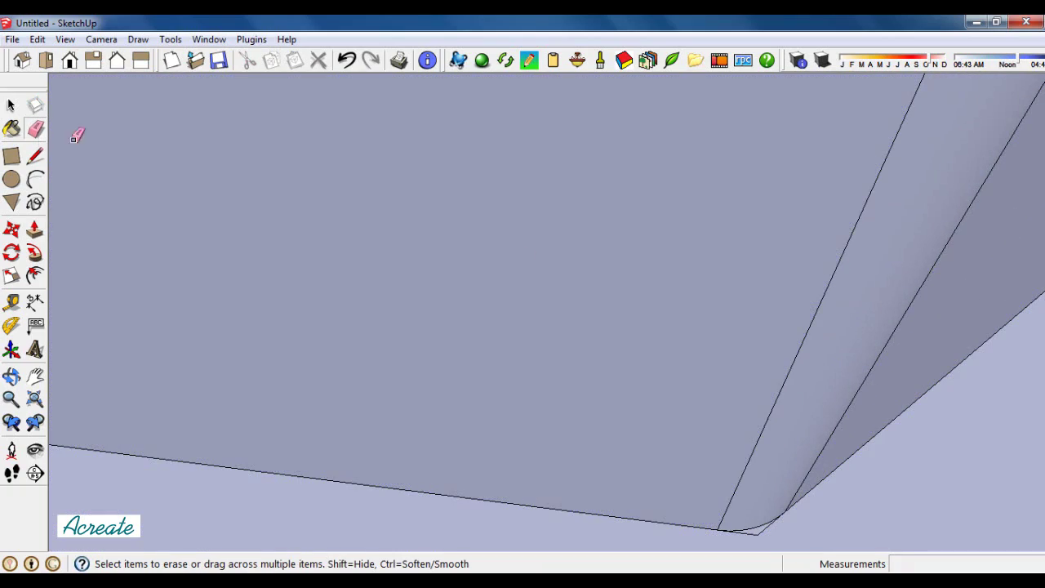
pyautogui.moveTo(77, 133)
pyautogui.mouseDown(button='middle')
pyautogui.moveTo(727, 436)
pyautogui.moveTo(741, 492)
pyautogui.mouseUp(button='middle')
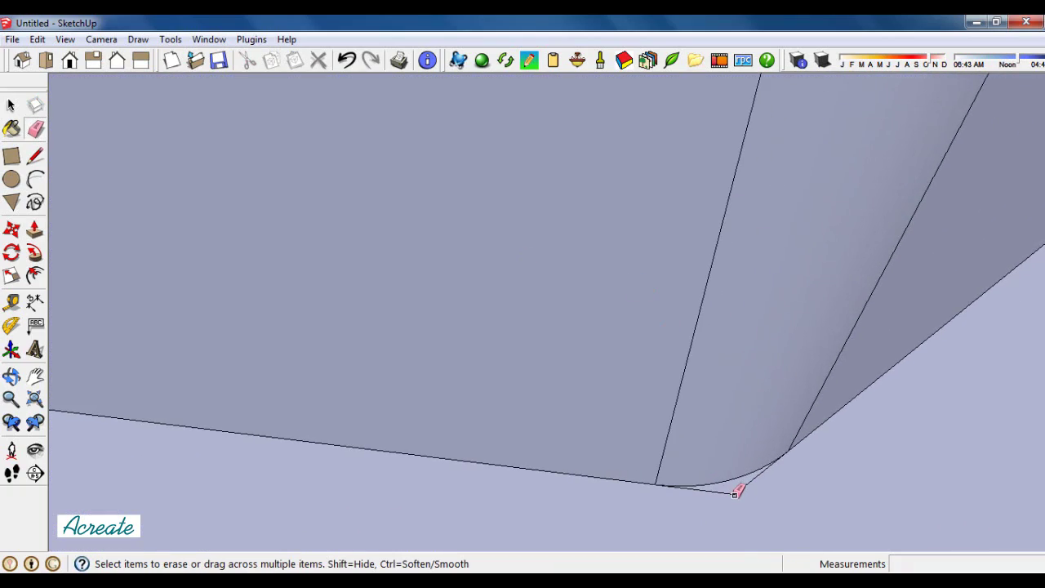
pyautogui.scroll(-1, 863, 463)
pyautogui.scroll(-2, 874, 450)
pyautogui.scroll(-2, 870, 450)
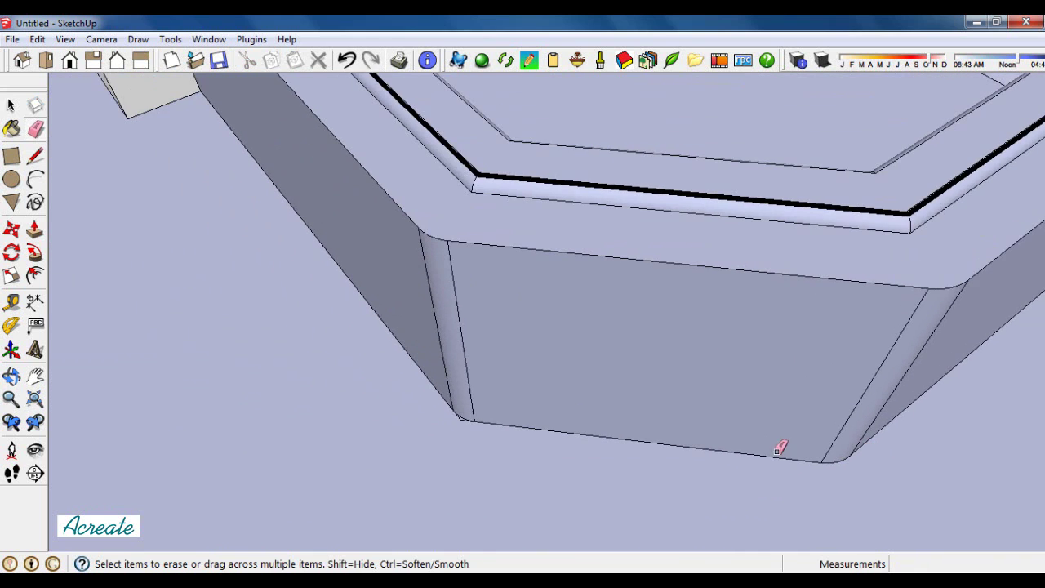
pyautogui.scroll(2, 453, 402)
pyautogui.scroll(2, 454, 402)
pyautogui.scroll(1, 462, 403)
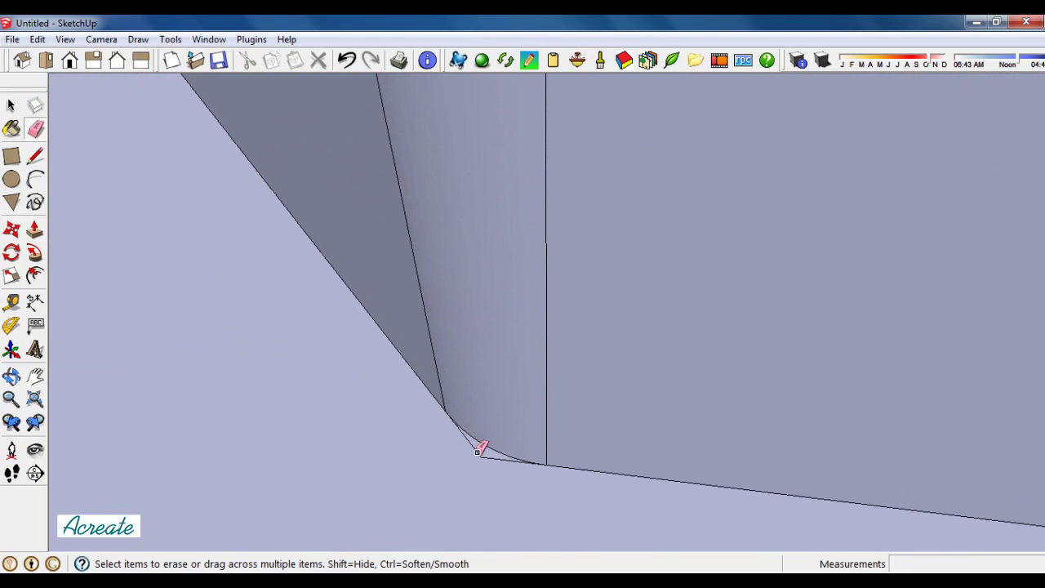
pyautogui.scroll(-1, 627, 454)
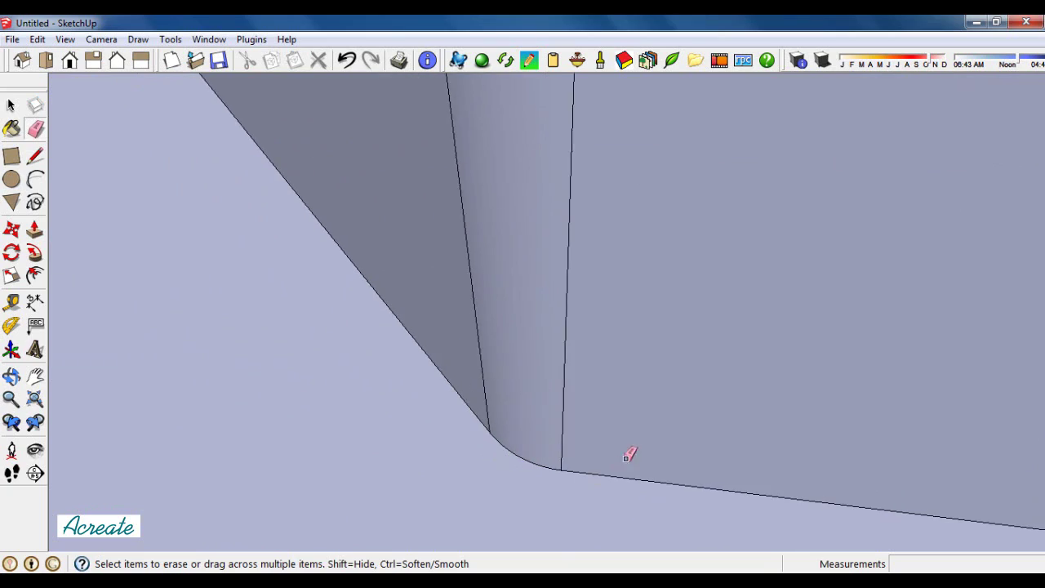
pyautogui.scroll(-1, 612, 401)
pyautogui.scroll(-2, 527, 368)
pyautogui.scroll(-2, 679, 352)
# Orbit out and zoom in on a still-square top corner of the tub.
pyautogui.moveTo(679, 352)
pyautogui.mouseDown(button='middle')
pyautogui.moveTo(555, 234)
pyautogui.moveTo(508, 243)
pyautogui.moveTo(531, 298)
pyautogui.moveTo(590, 310)
pyautogui.mouseUp(button='middle')
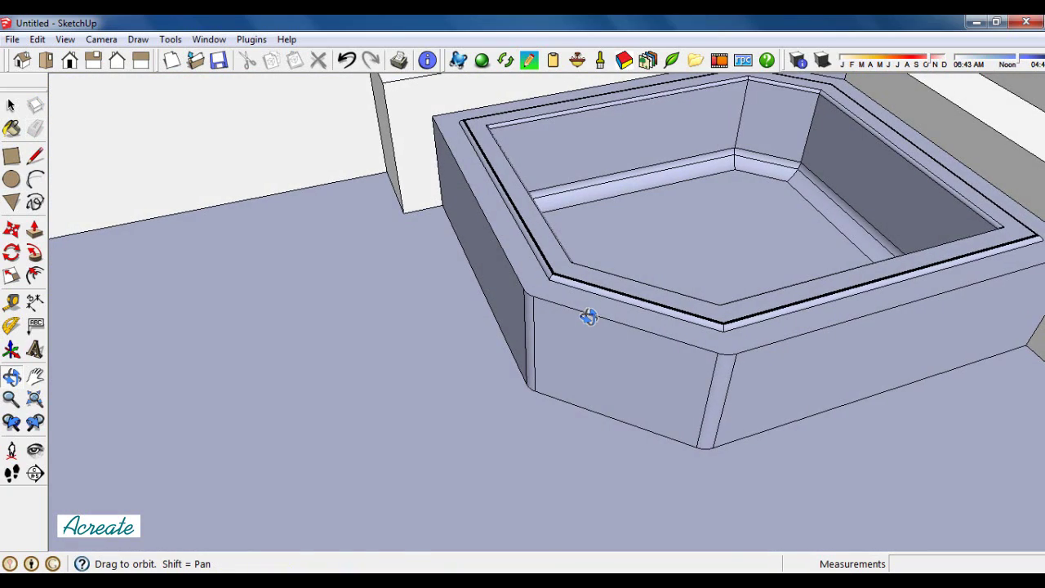
pyautogui.scroll(-2, 629, 375)
pyautogui.scroll(1, 629, 375)
pyautogui.scroll(3, 559, 197)
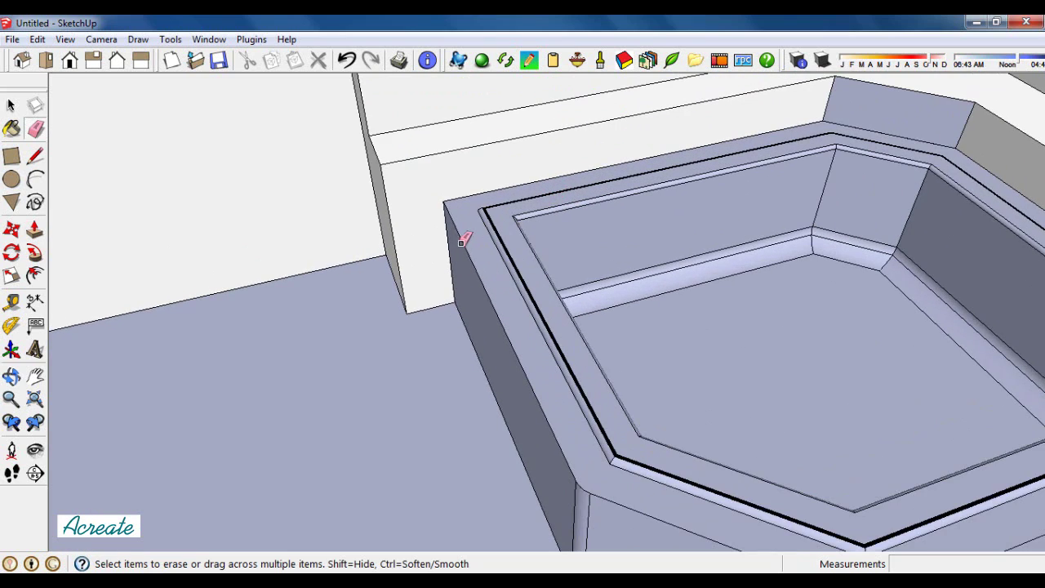
pyautogui.scroll(1, 460, 200)
pyautogui.scroll(2, 441, 200)
pyautogui.scroll(1, 424, 210)
pyautogui.scroll(2, 424, 205)
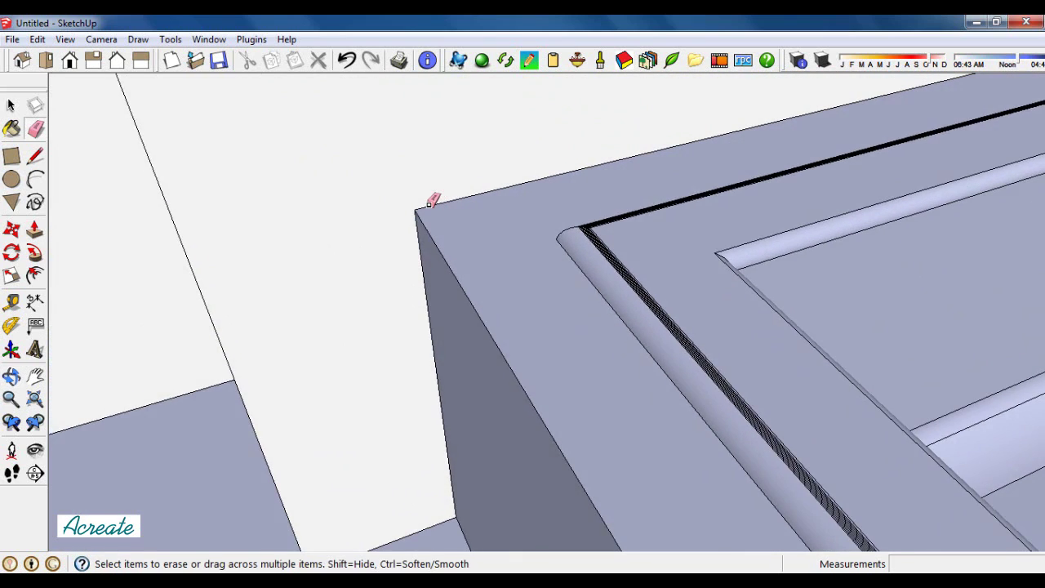
pyautogui.scroll(2, 428, 202)
pyautogui.scroll(2, 420, 208)
pyautogui.scroll(2, 411, 217)
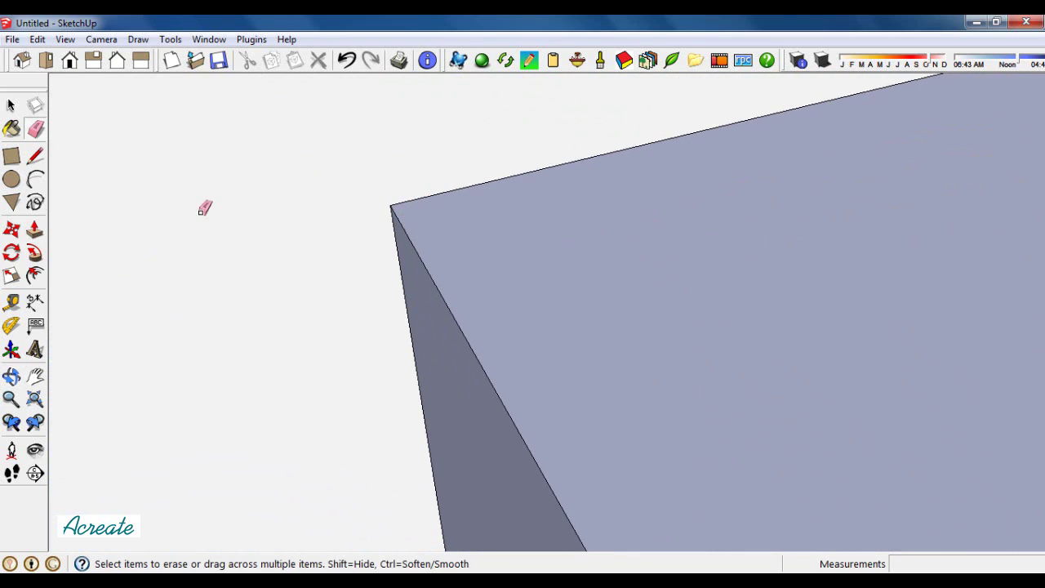
# Start a short 4cm line outward from the tub's square top corner.
pyautogui.click(31, 159)
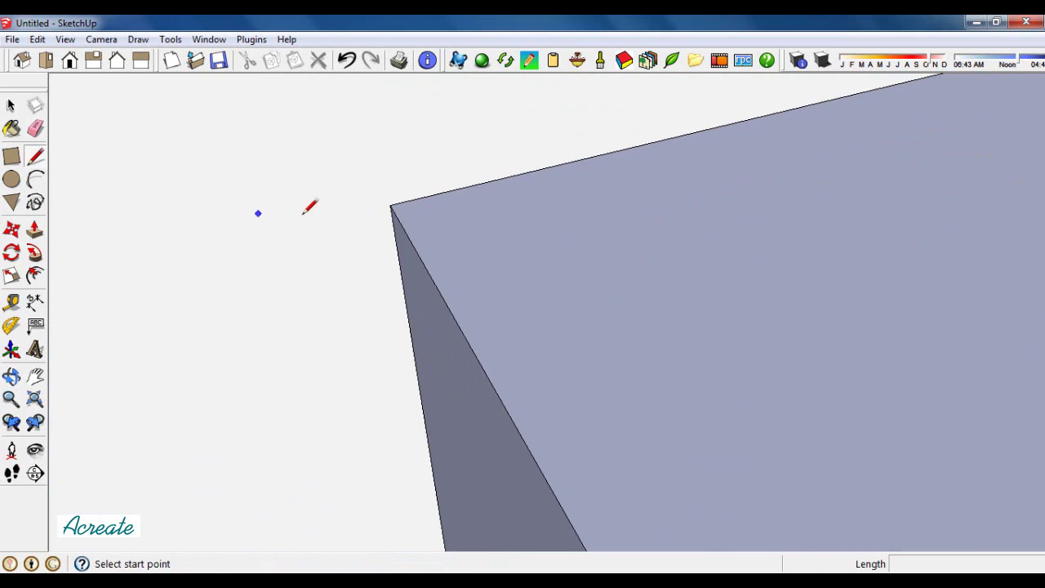
pyautogui.moveTo(363, 204); pyautogui.dragTo(400, 204, button='middle')
pyautogui.click(407, 203)
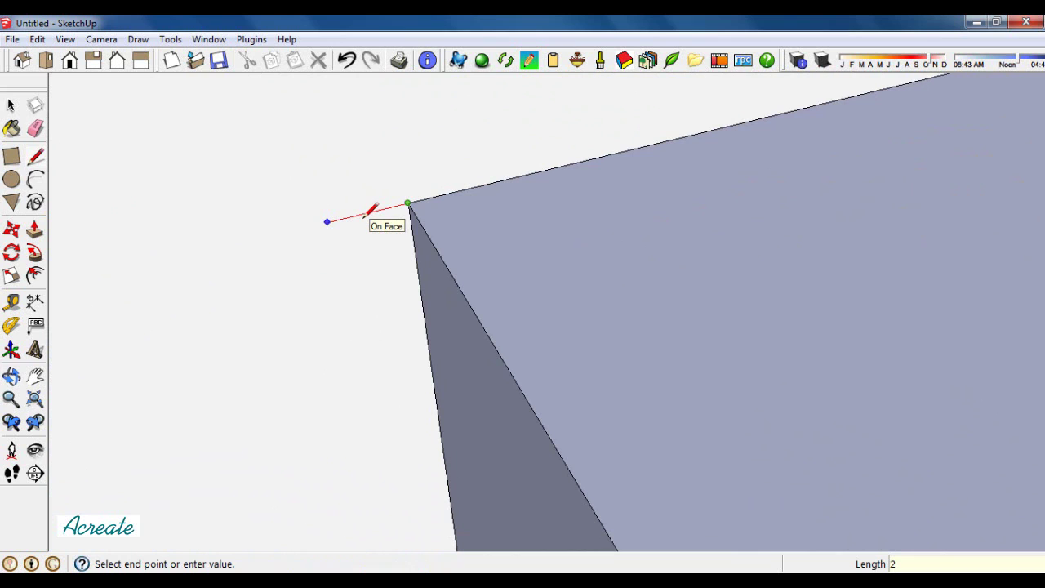
pyautogui.scroll(-1, 372, 210)
pyautogui.scroll(-1, 368, 210)
pyautogui.scroll(-2, 363, 220)
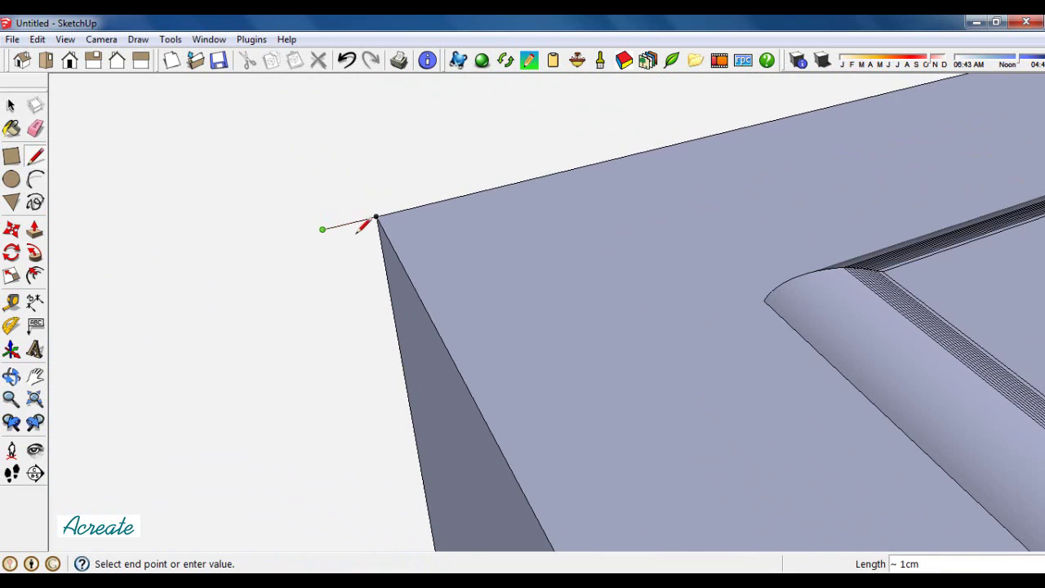
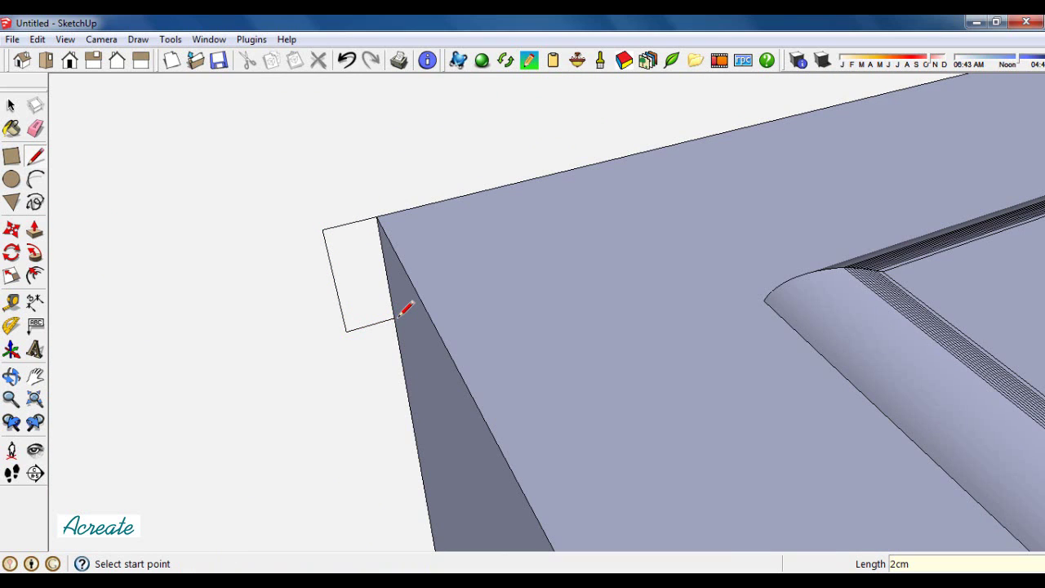
# Round the profile's top corner with an arc and erase the leftover rectangle edges.
pyautogui.scroll(2, 384, 277)
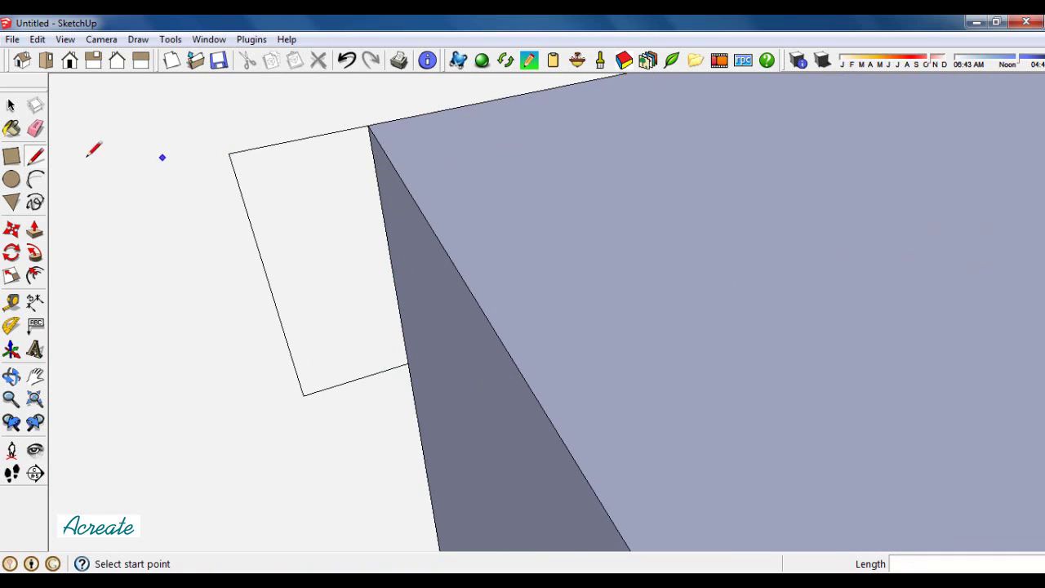
pyautogui.click(36, 179)
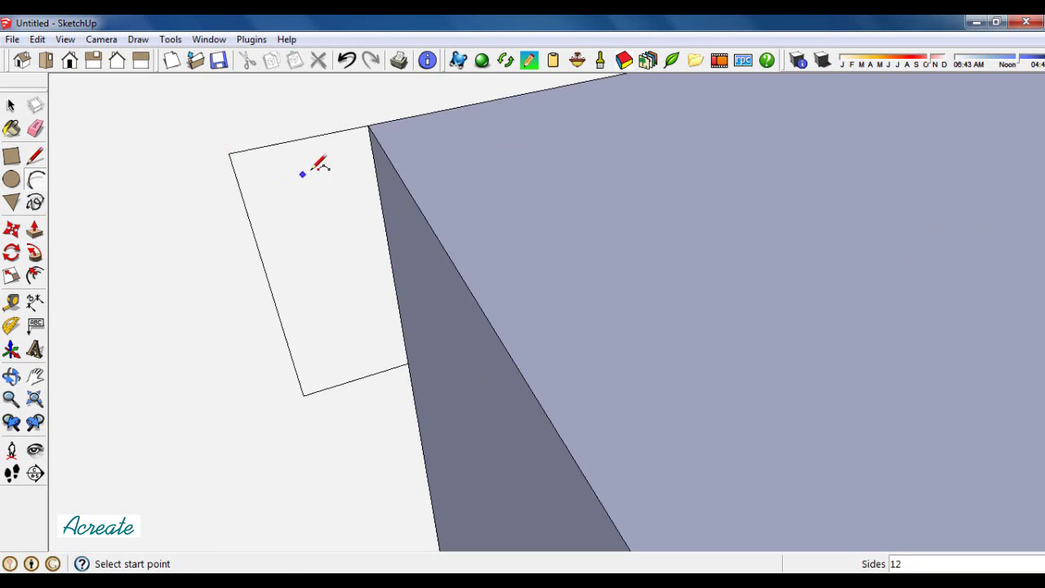
pyautogui.click(368, 127)
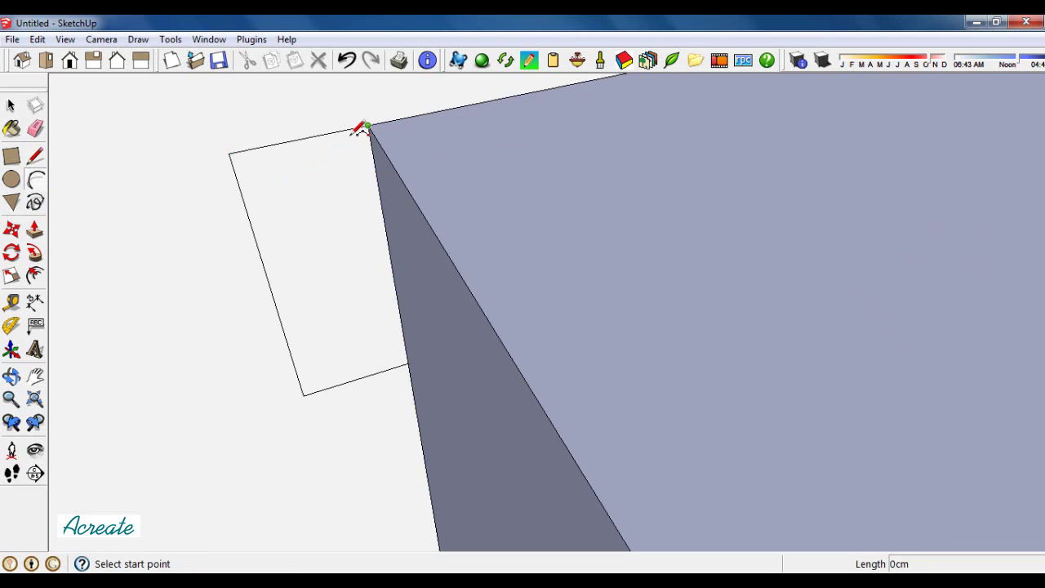
pyautogui.click(271, 291)
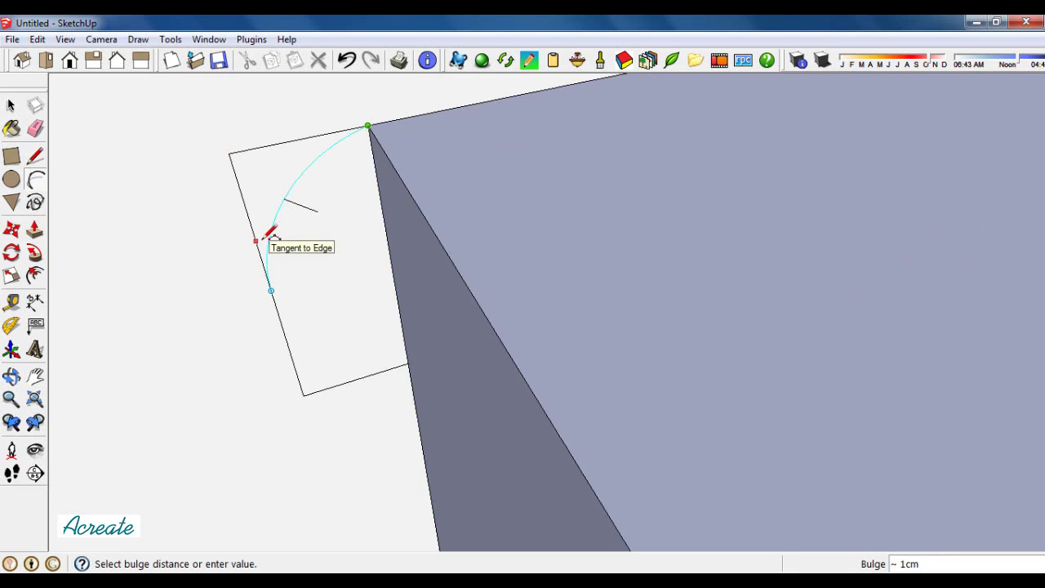
pyautogui.click(262, 238)
pyautogui.click(40, 131)
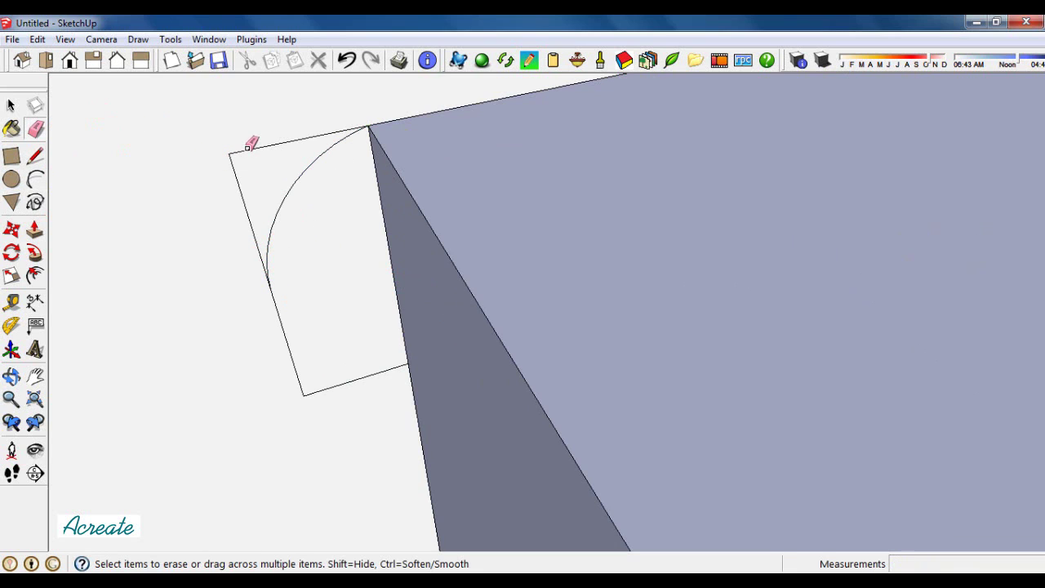
pyautogui.moveTo(248, 146); pyautogui.dragTo(233, 159)
pyautogui.moveTo(270, 198); pyautogui.dragTo(310, 211, button='middle')
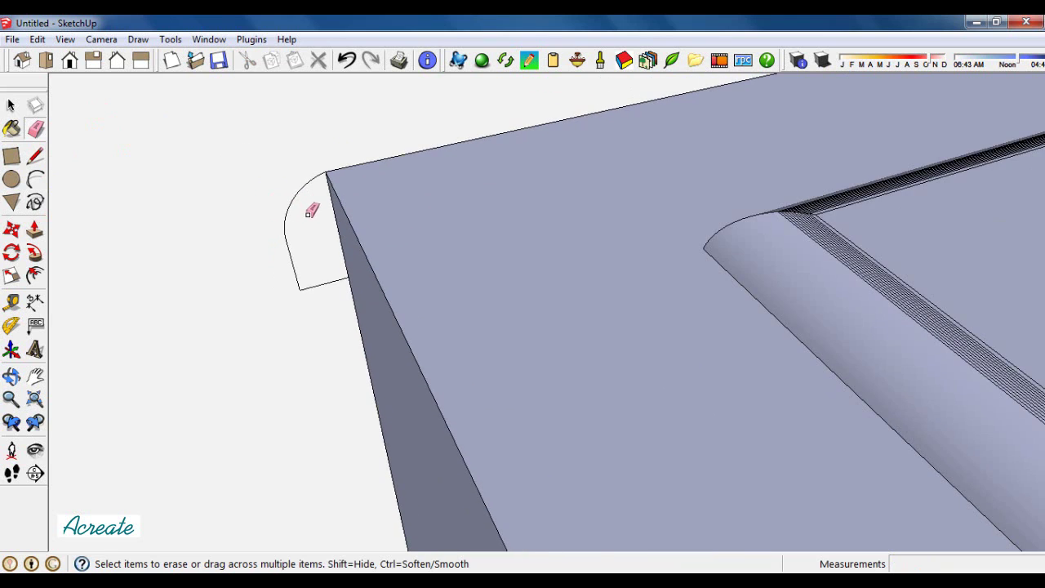
pyautogui.scroll(2, 312, 261)
pyautogui.scroll(2, 312, 261)
pyautogui.scroll(3, 308, 281)
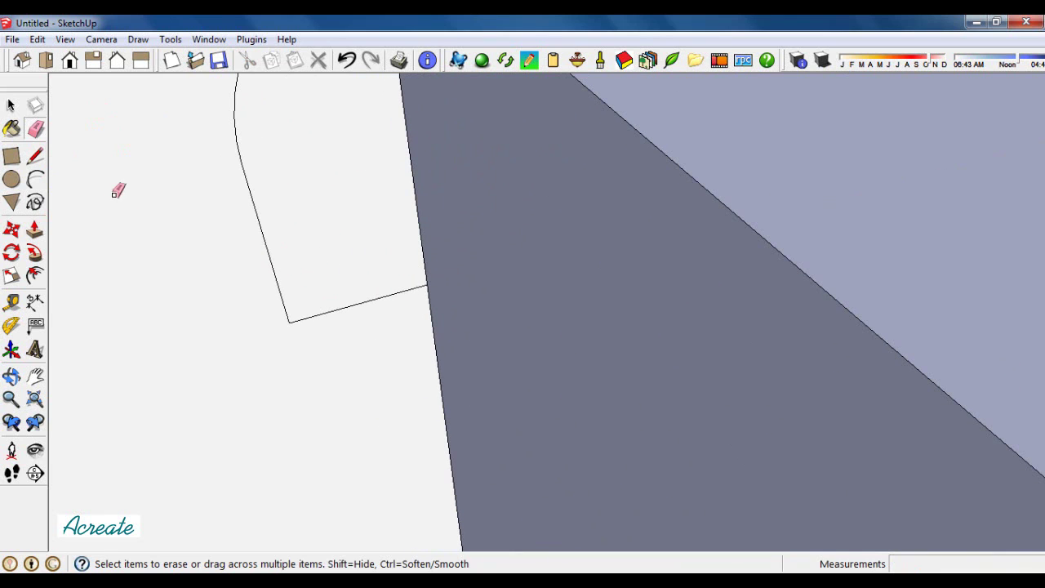
# Add a small fillet arc at the profile's bottom corner and erase the sharp corner segments.
pyautogui.click(41, 181)
pyautogui.scroll(1, 264, 287)
pyautogui.click(286, 302)
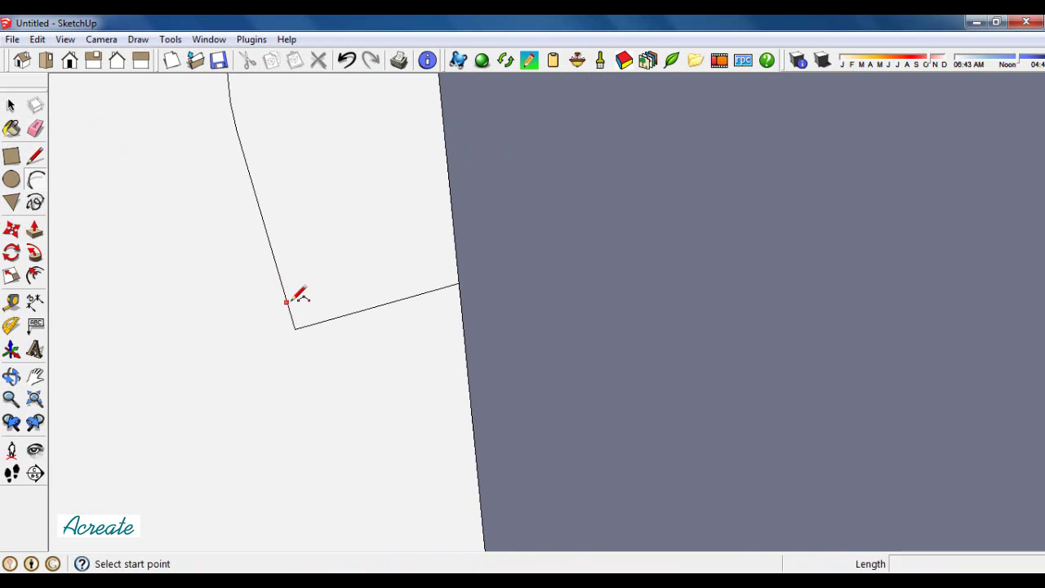
pyautogui.click(331, 319)
pyautogui.scroll(1, 300, 305)
pyautogui.scroll(1, 300, 306)
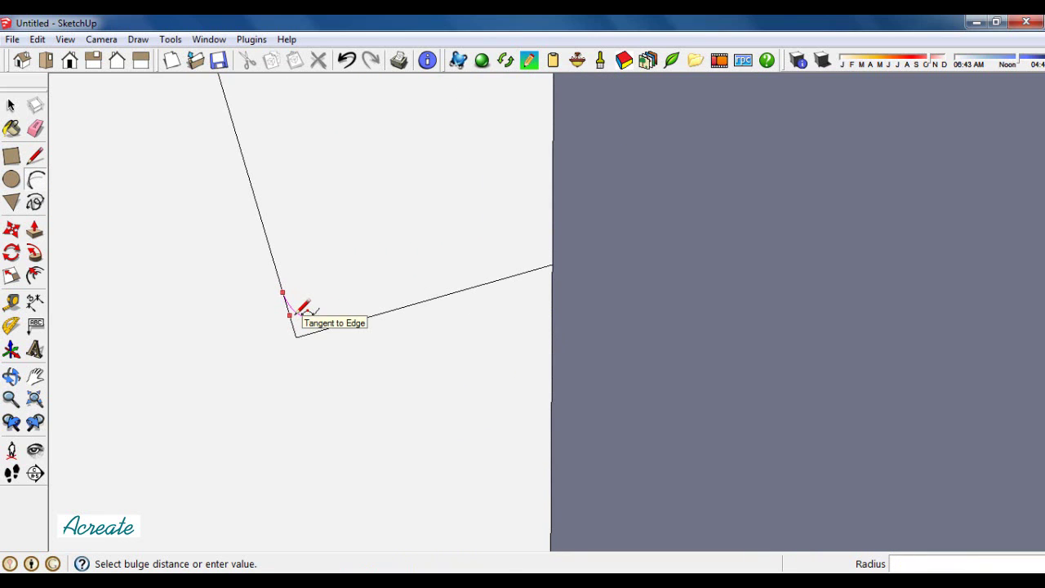
pyautogui.click(298, 312)
pyautogui.click(35, 128)
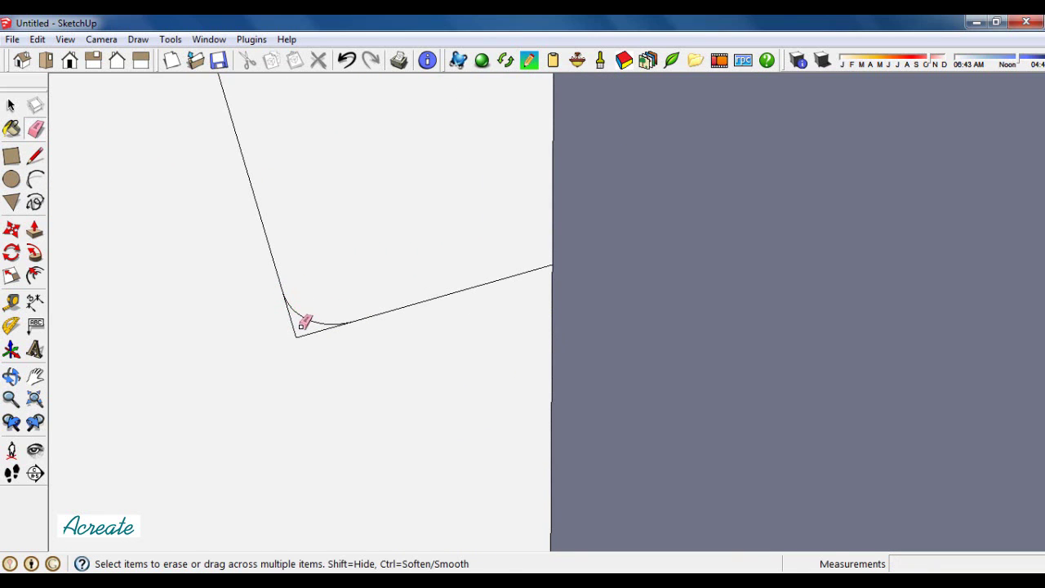
pyautogui.moveTo(303, 317); pyautogui.dragTo(353, 326)
pyautogui.scroll(-1, 354, 325)
pyautogui.scroll(-2, 387, 254)
pyautogui.scroll(-2, 390, 252)
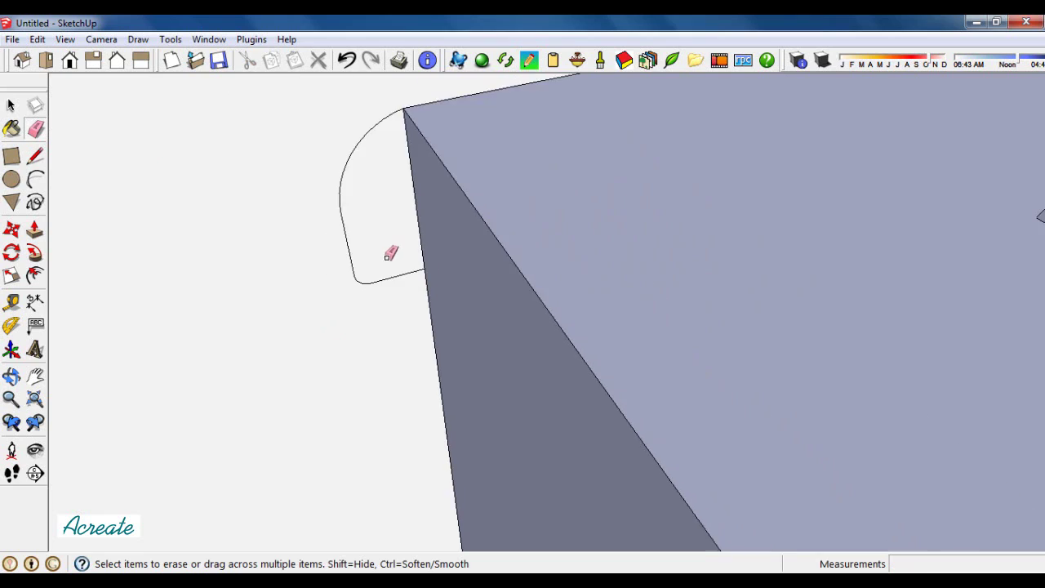
pyautogui.scroll(-2, 399, 175)
pyautogui.scroll(-2, 400, 165)
pyautogui.scroll(-2, 404, 166)
pyautogui.scroll(-2, 412, 168)
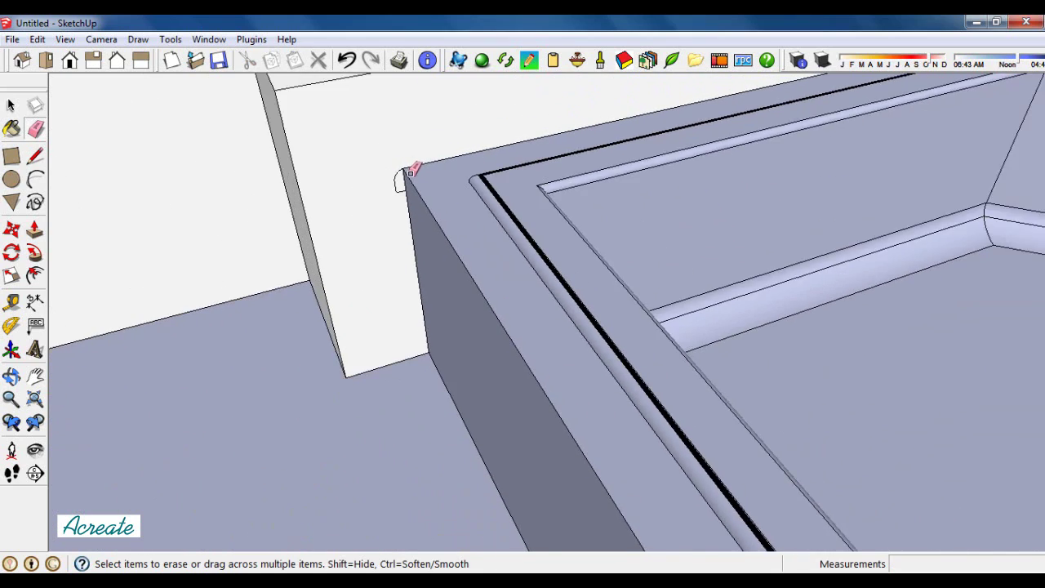
pyautogui.scroll(-2, 433, 200)
pyautogui.moveTo(552, 321); pyautogui.dragTo(550, 338, button='middle')
pyautogui.scroll(2, 467, 234)
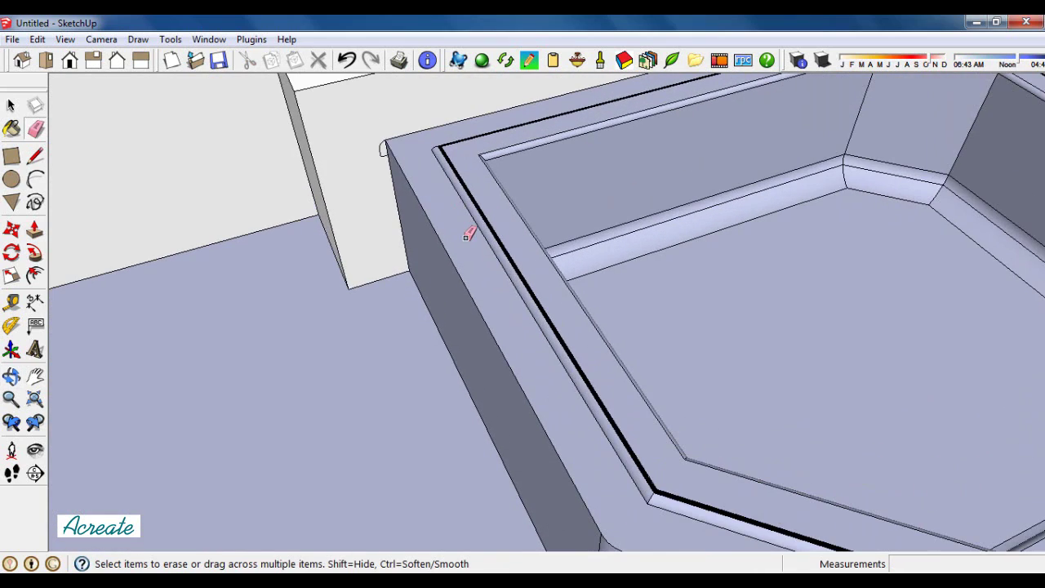
pyautogui.click(16, 109)
# Select the tub's three outer top rim edges as the sweep path.
pyautogui.scroll(2, 404, 161)
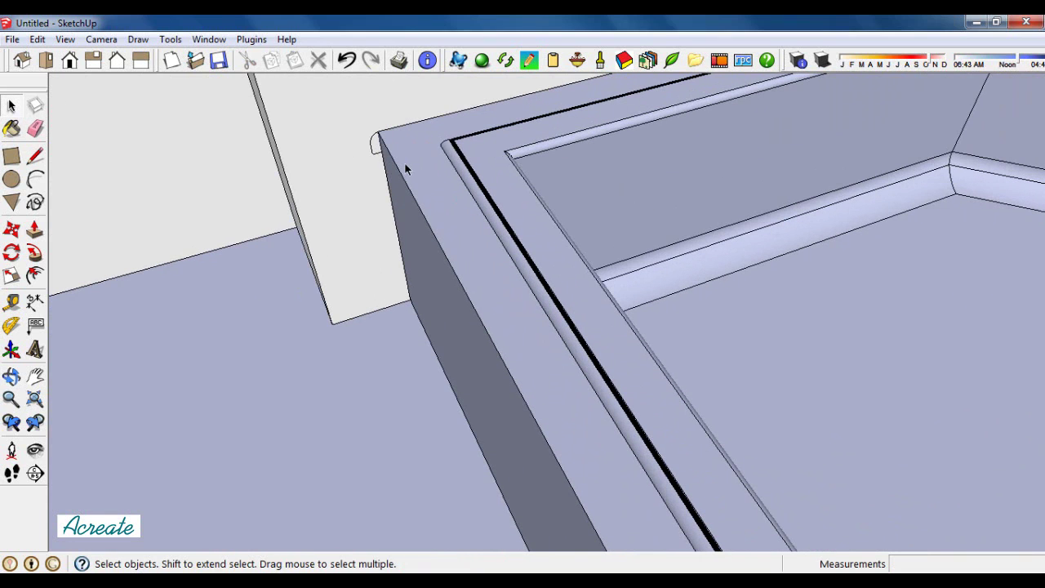
pyautogui.keyDown('shift'); pyautogui.click(408, 182); pyautogui.keyUp('shift')
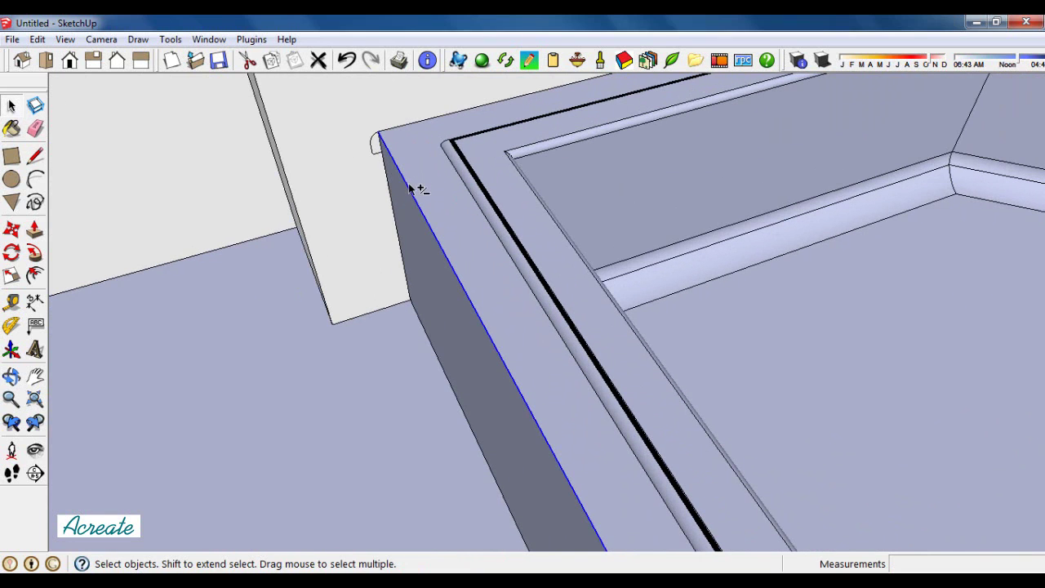
pyautogui.scroll(-2, 408, 184)
pyautogui.scroll(-1, 408, 184)
pyautogui.scroll(2, 498, 375)
pyautogui.scroll(1, 503, 373)
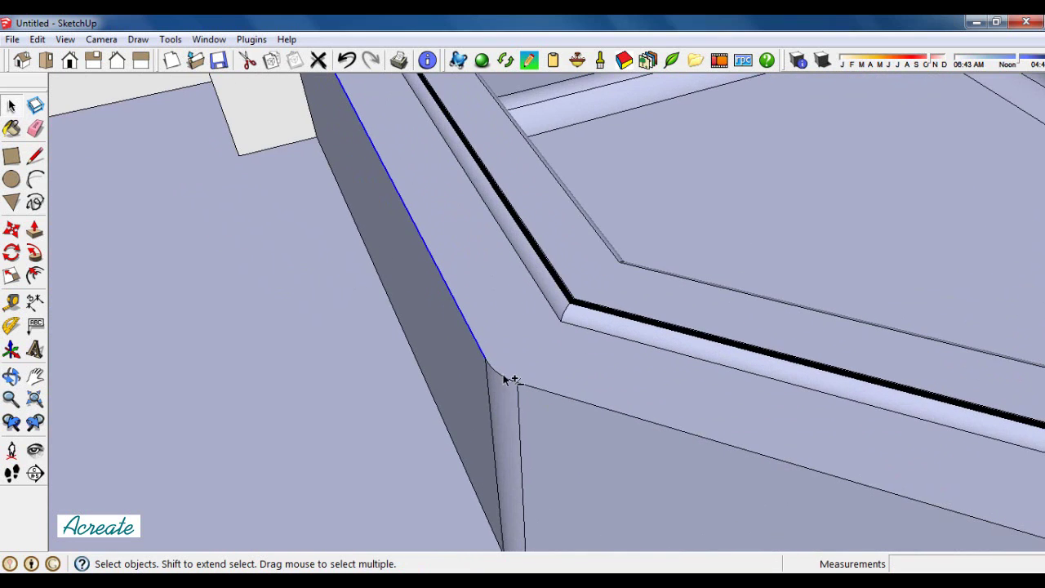
pyautogui.keyDown('shift'); pyautogui.click(532, 385); pyautogui.keyUp('shift')
pyautogui.scroll(-2, 402, 357)
pyautogui.scroll(-1, 665, 420)
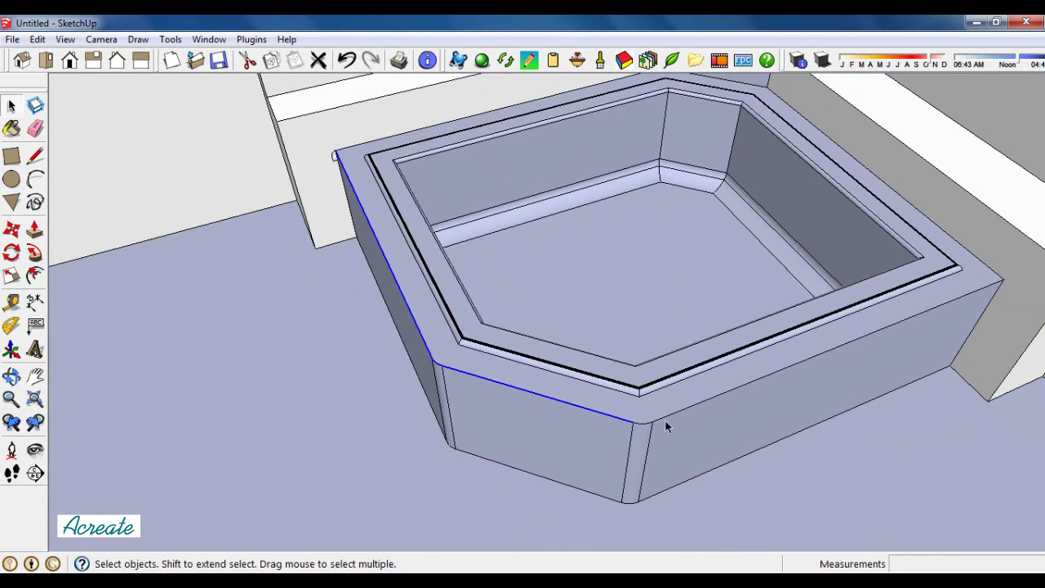
pyautogui.scroll(3, 636, 417)
pyautogui.keyDown('shift'); pyautogui.click(661, 420); pyautogui.keyUp('shift')
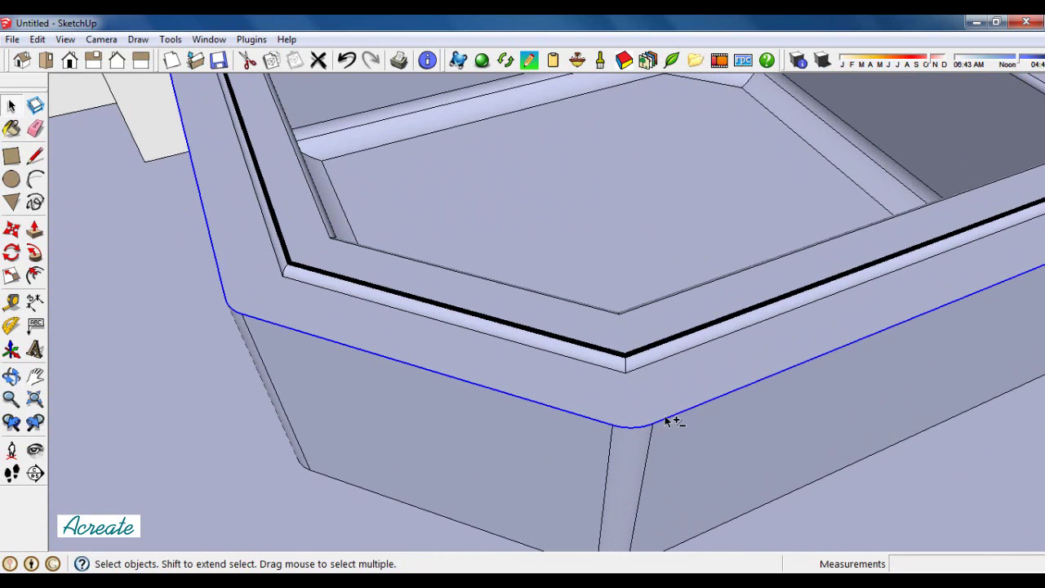
pyautogui.scroll(-1, 672, 422)
pyautogui.scroll(-1, 705, 410)
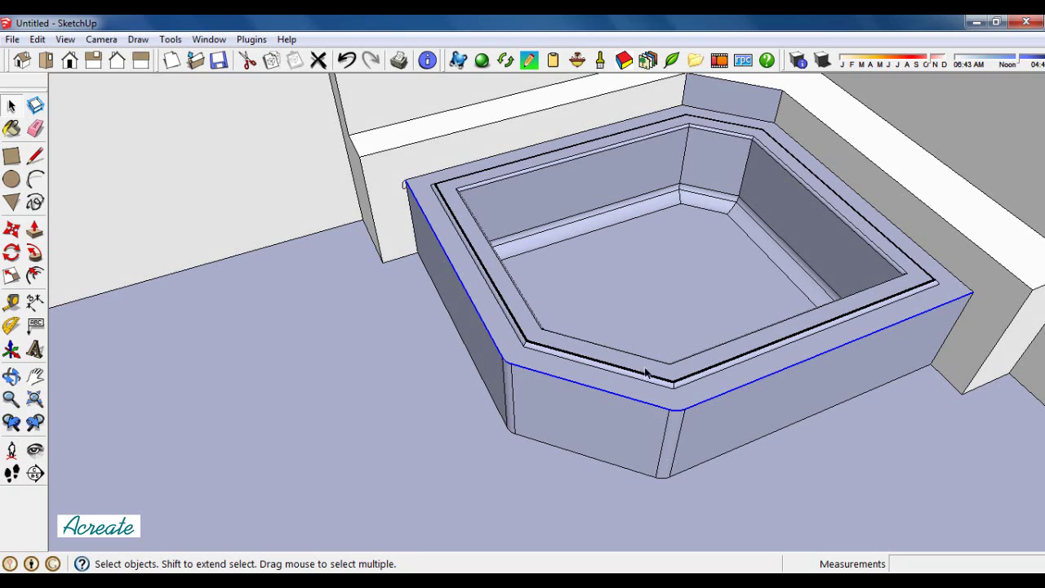
pyautogui.moveTo(645, 372)
pyautogui.mouseDown(button='middle')
pyautogui.moveTo(662, 270)
pyautogui.moveTo(729, 270)
pyautogui.moveTo(599, 294)
pyautogui.moveTo(435, 208)
pyautogui.mouseUp(button='middle')
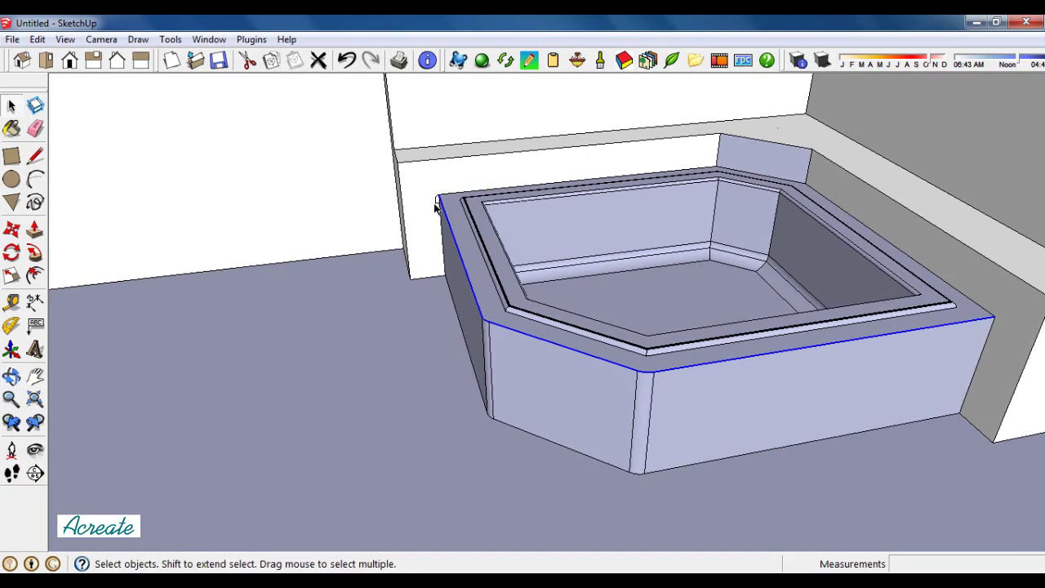
pyautogui.scroll(2, 435, 208)
pyautogui.scroll(2, 435, 200)
pyautogui.scroll(1, 443, 205)
pyautogui.scroll(1, 445, 206)
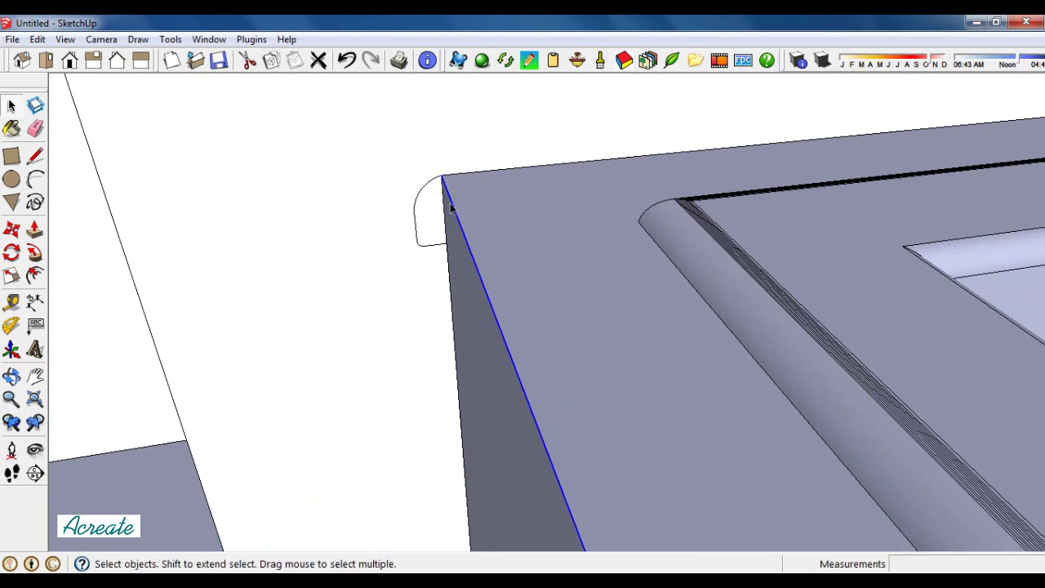
# Sweep the rounded profile along the selected rim edges with Follow Me.
pyautogui.click(35, 253)
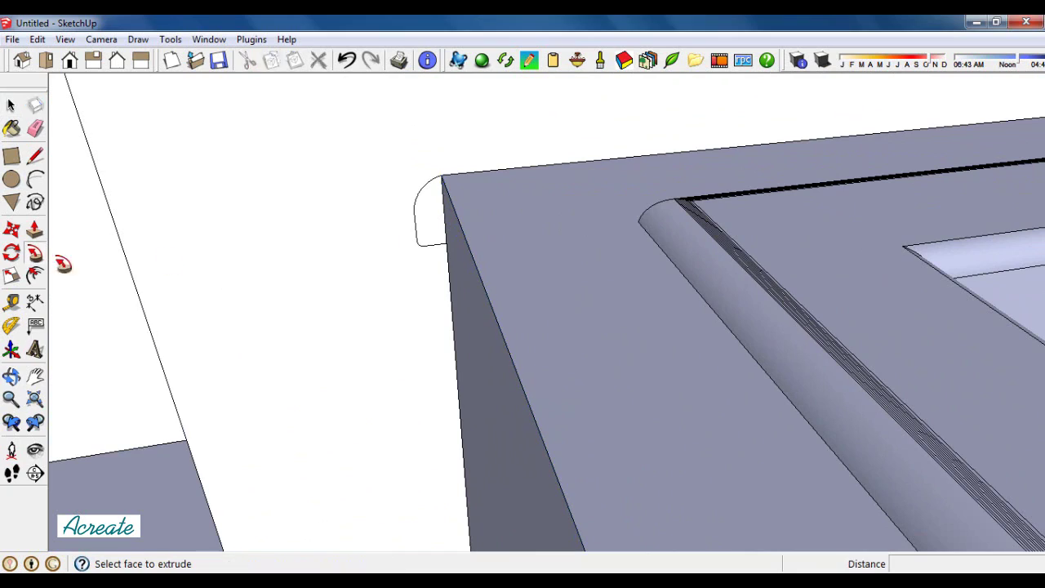
pyautogui.click(432, 235)
pyautogui.scroll(-2, 481, 277)
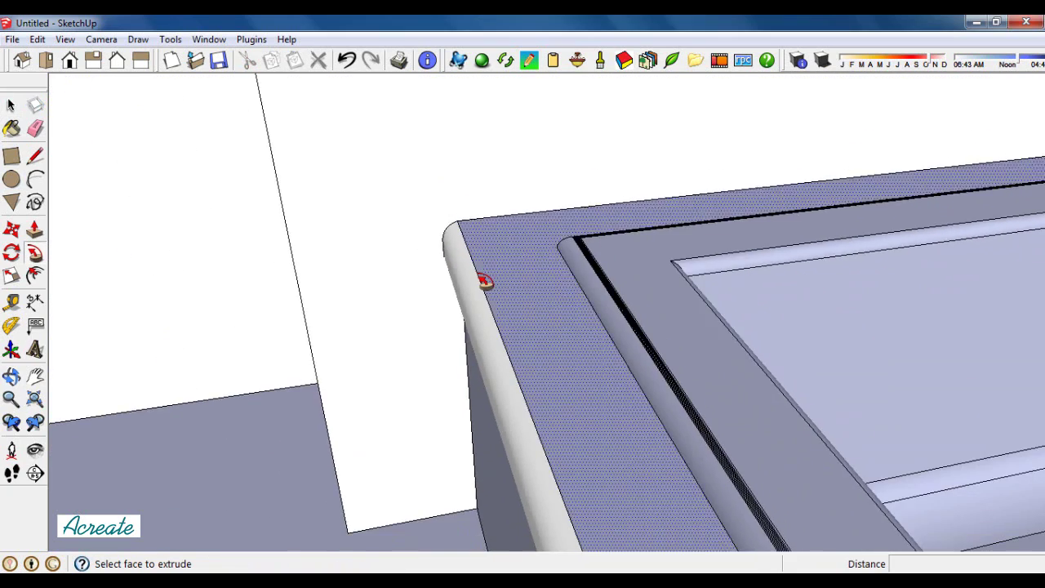
pyautogui.scroll(-2, 485, 280)
pyautogui.scroll(-2, 490, 277)
pyautogui.scroll(-3, 523, 277)
pyautogui.moveTo(547, 286)
pyautogui.mouseDown(button='middle')
pyautogui.moveTo(764, 275)
pyautogui.moveTo(794, 349)
pyautogui.moveTo(729, 389)
pyautogui.mouseUp(button='middle')
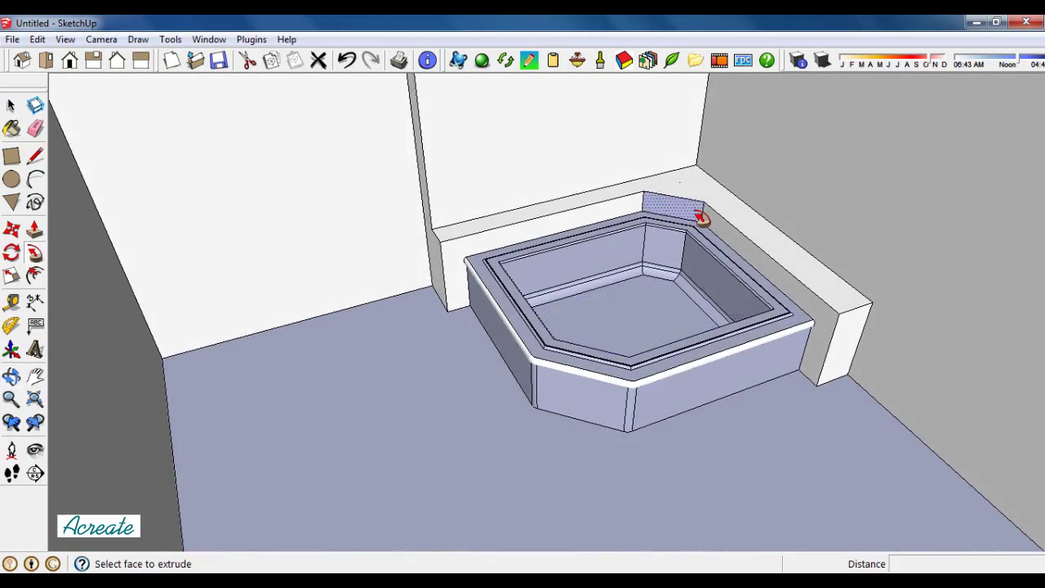
pyautogui.scroll(3, 701, 217)
pyautogui.moveTo(701, 218); pyautogui.dragTo(658, 301, button='middle')
pyautogui.scroll(-2, 678, 267)
pyautogui.scroll(-3, 678, 273)
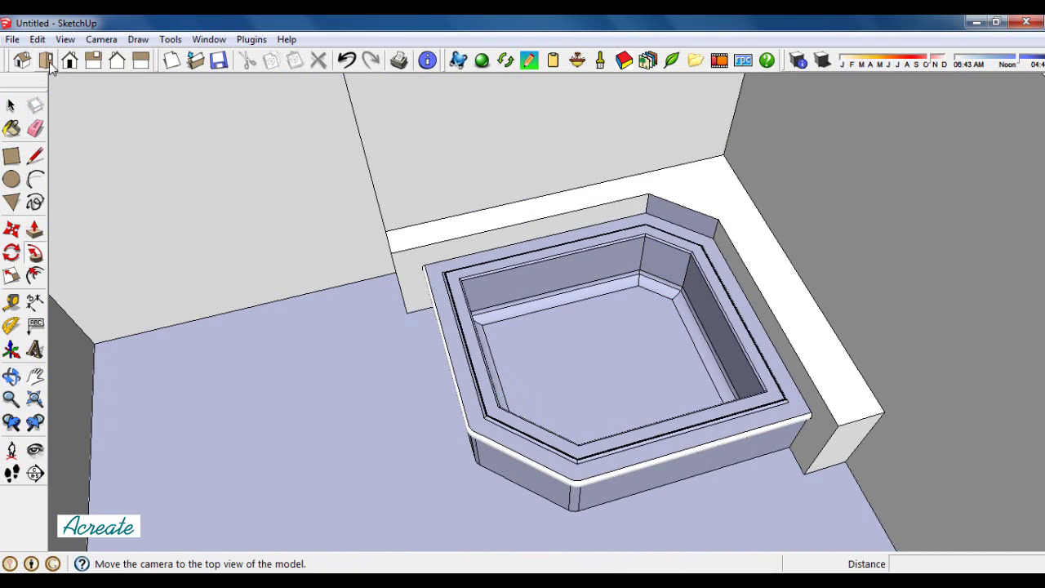
# Switch to the Top standard view and zoom out over the tub.
pyautogui.click(46, 60)
pyautogui.click(10, 104)
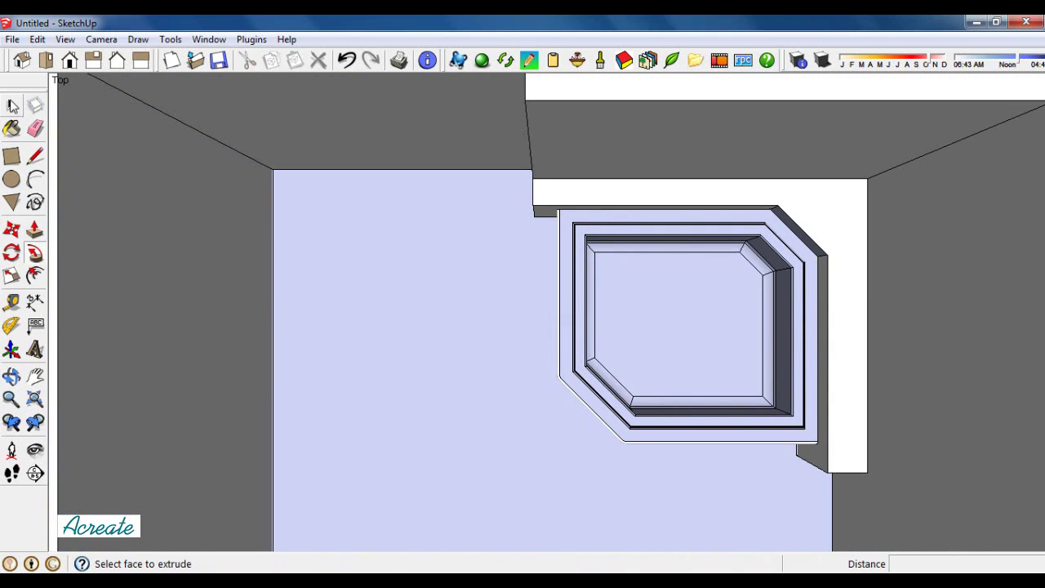
pyautogui.scroll(-3, 673, 256)
pyautogui.scroll(-1, 672, 255)
pyautogui.scroll(2, 773, 258)
pyautogui.scroll(-3, 611, 296)
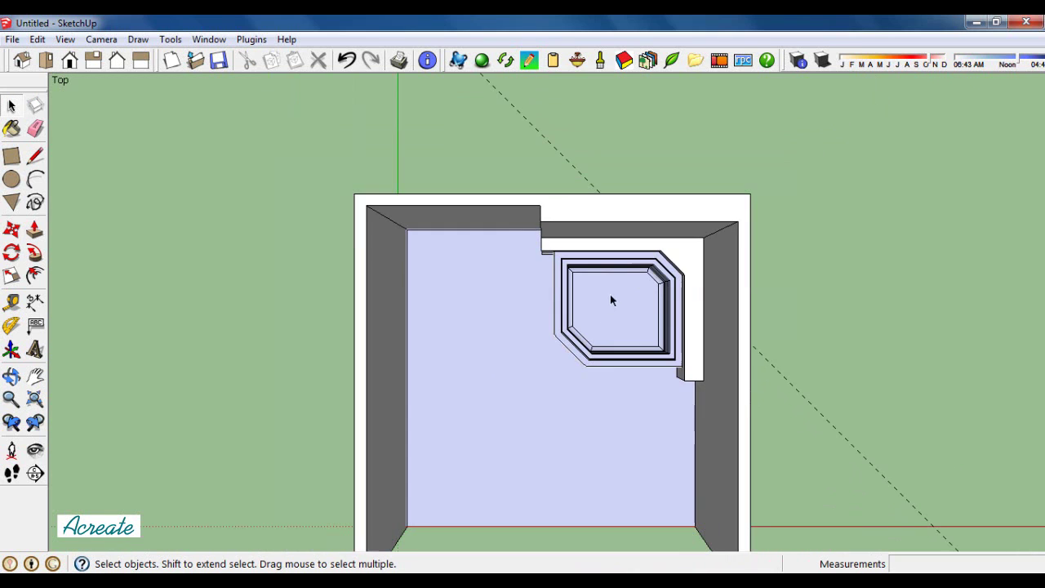
pyautogui.click(34, 132)
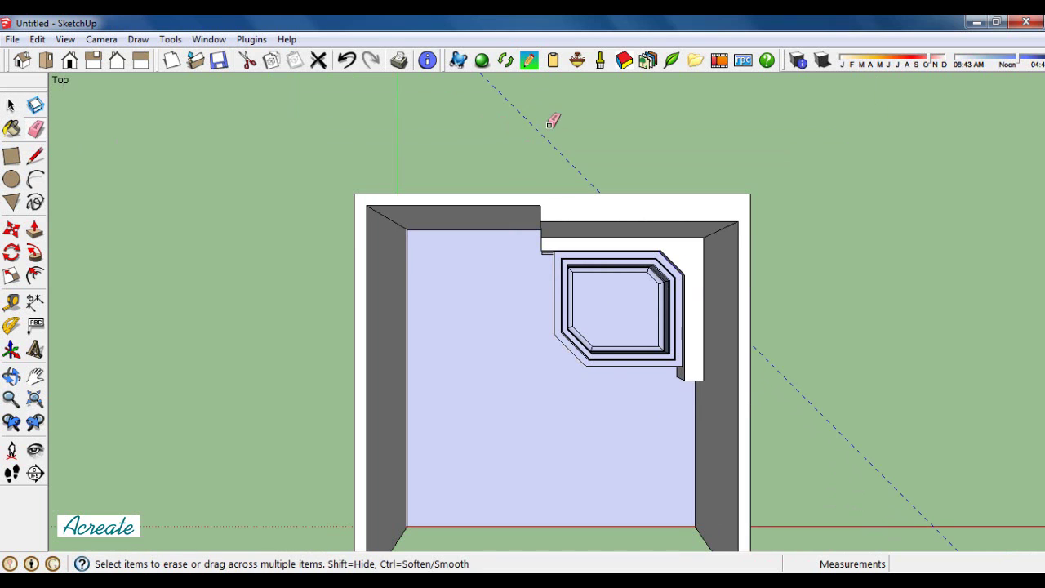
pyautogui.scroll(1, 645, 245)
pyautogui.scroll(2, 593, 229)
pyautogui.scroll(1, 593, 229)
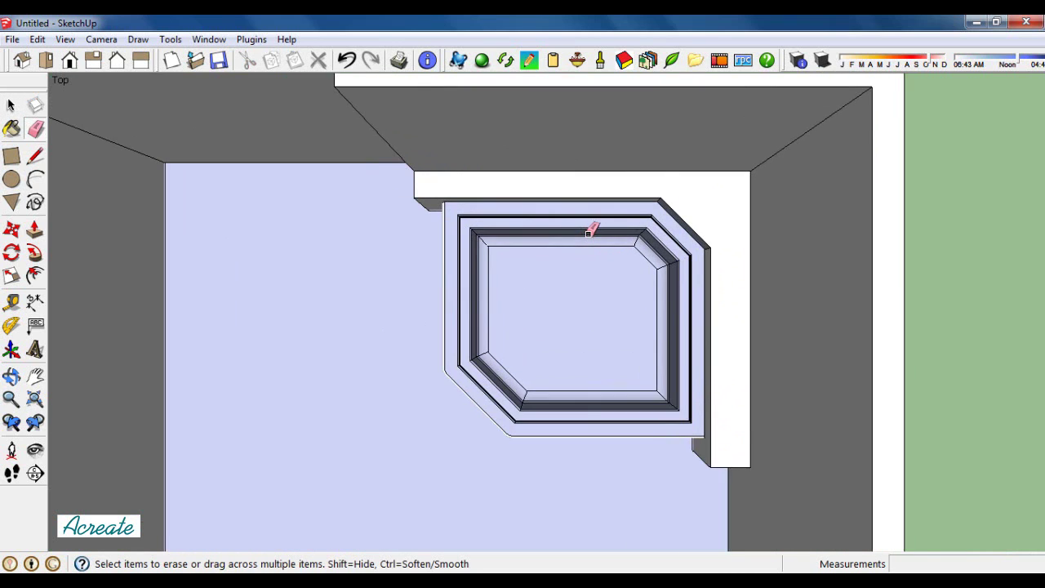
pyautogui.scroll(1, 590, 232)
pyautogui.scroll(-2, 590, 231)
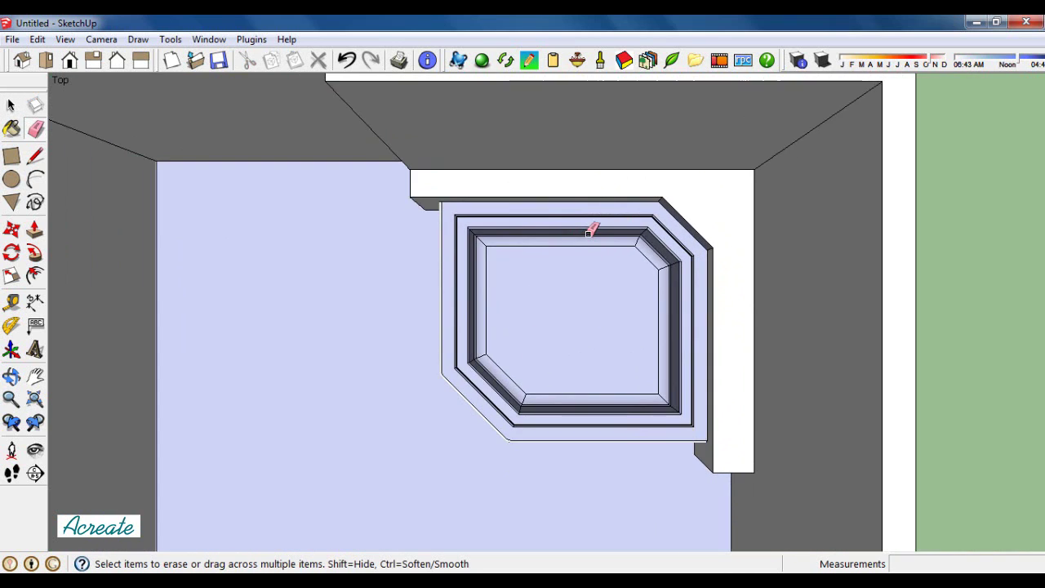
pyautogui.scroll(1, 589, 231)
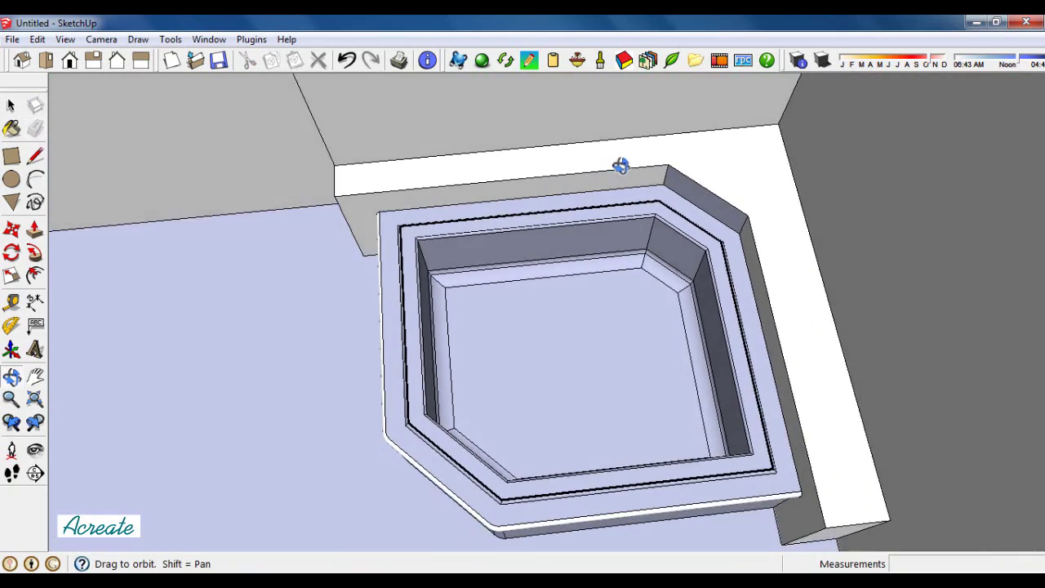
# Orbit around the tub, then return to the top-down plan with Select active.
pyautogui.moveTo(588, 233); pyautogui.dragTo(695, 147, button='middle')
pyautogui.moveTo(594, 367)
pyautogui.mouseDown(button='middle')
pyautogui.moveTo(528, 366)
pyautogui.moveTo(537, 334)
pyautogui.moveTo(551, 356)
pyautogui.moveTo(536, 417)
pyautogui.moveTo(545, 371)
pyautogui.mouseUp(button='middle')
pyautogui.scroll(2, 567, 361)
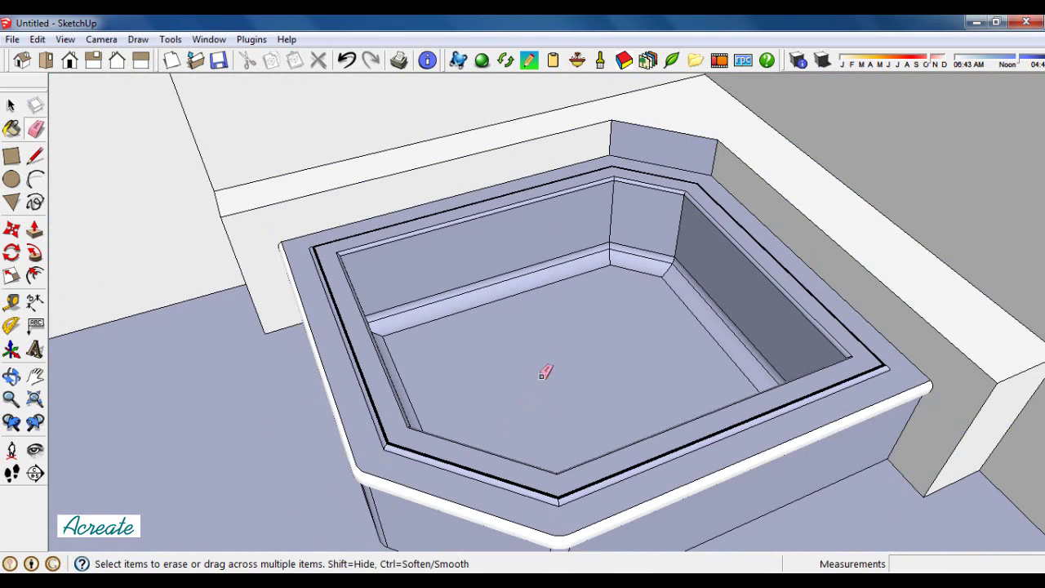
pyautogui.click(46, 60)
pyautogui.scroll(-1, 711, 228)
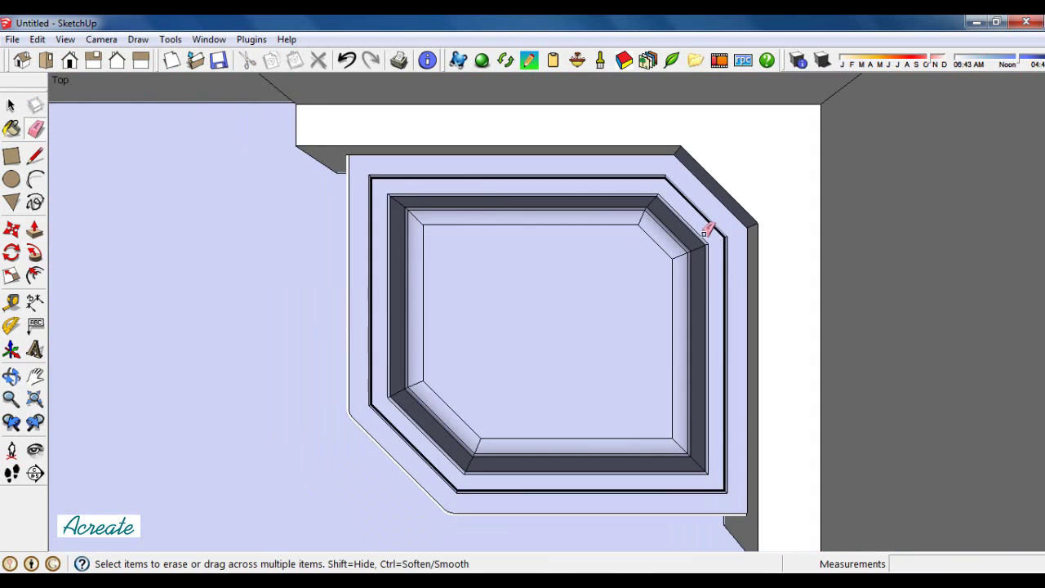
pyautogui.scroll(-2, 711, 229)
pyautogui.scroll(-1, 710, 229)
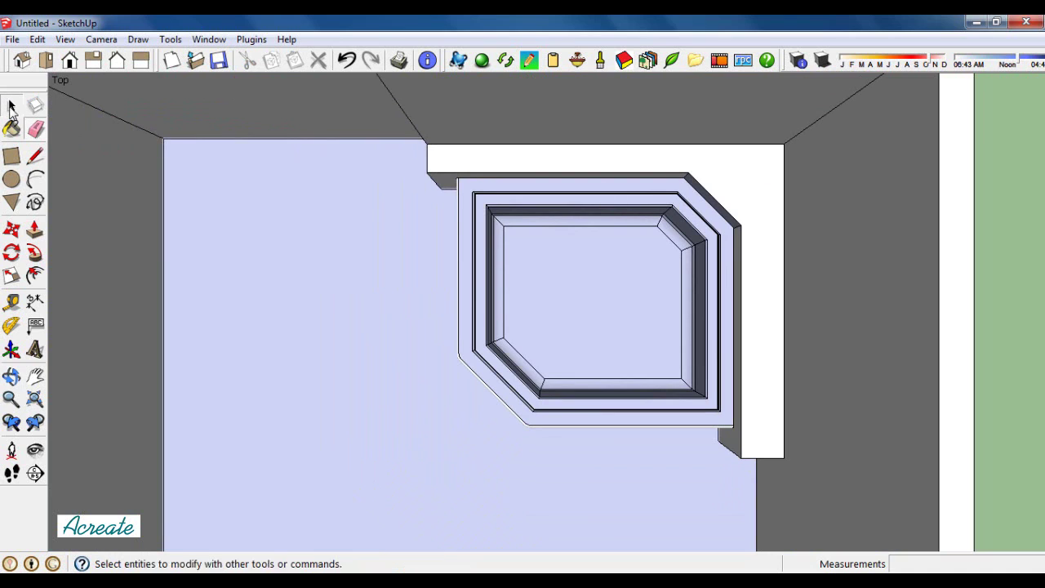
pyautogui.click(10, 105)
pyautogui.scroll(-2, 748, 233)
pyautogui.scroll(1, 501, 190)
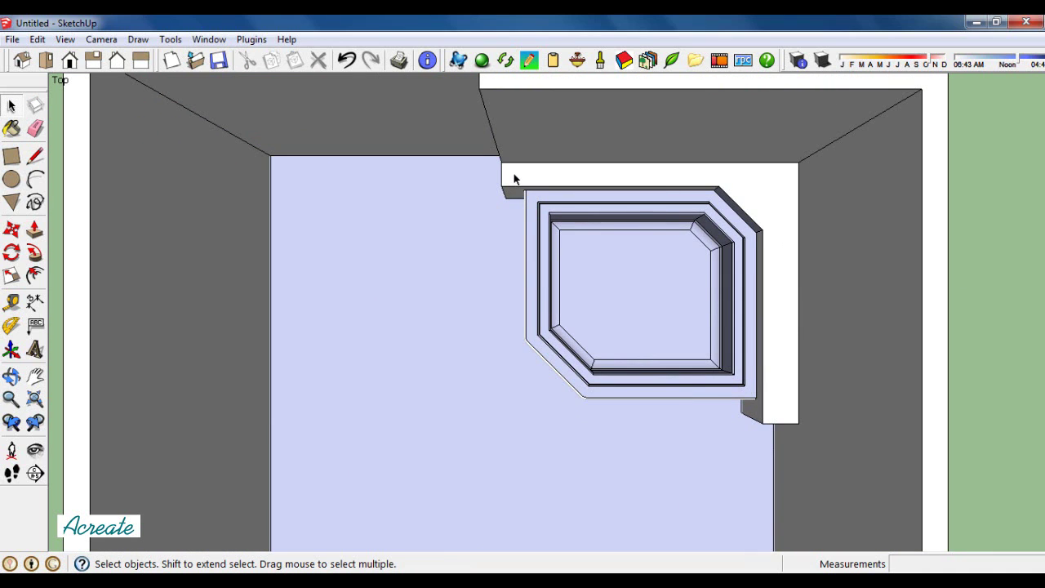
# Select the whole tub and soften its edges at 52.7 degrees with Soften coplanar.
pyautogui.moveTo(514, 174)
pyautogui.mouseDown()
pyautogui.moveTo(658, 364)
pyautogui.moveTo(776, 416)
pyautogui.moveTo(785, 409)
pyautogui.mouseUp()
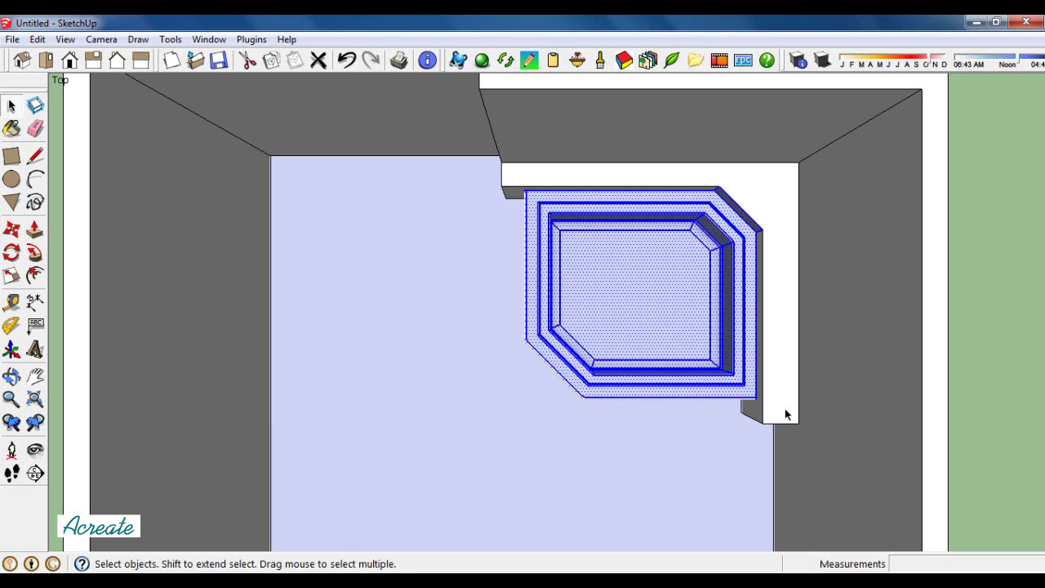
pyautogui.rightClick(713, 209)
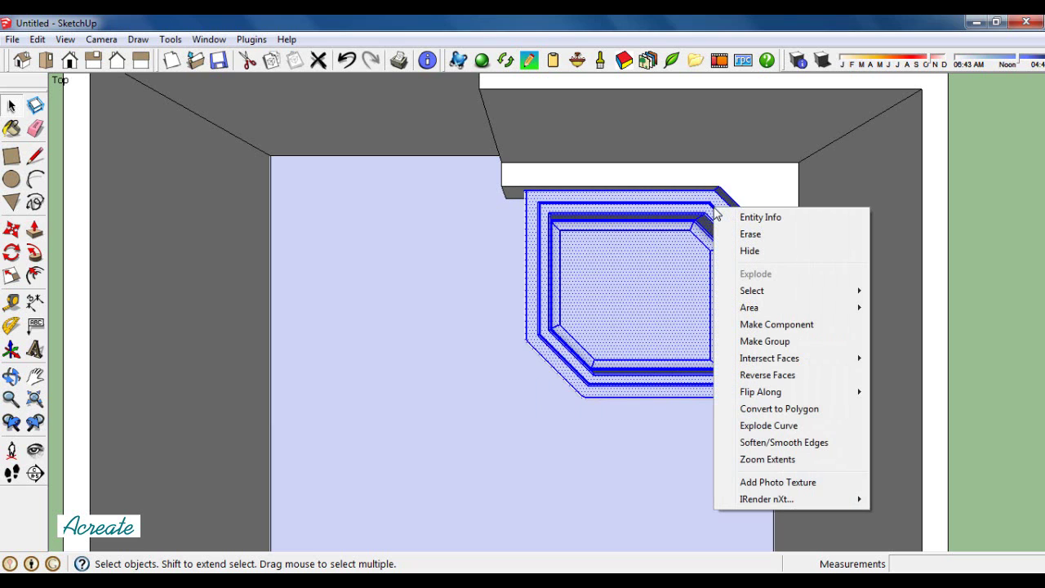
pyautogui.click(760, 442)
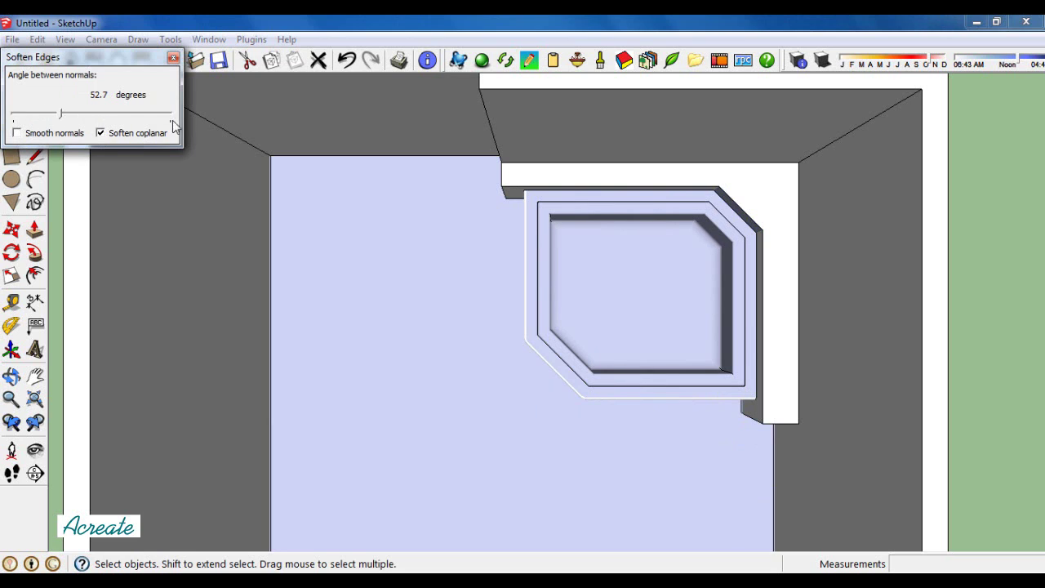
pyautogui.click(173, 58)
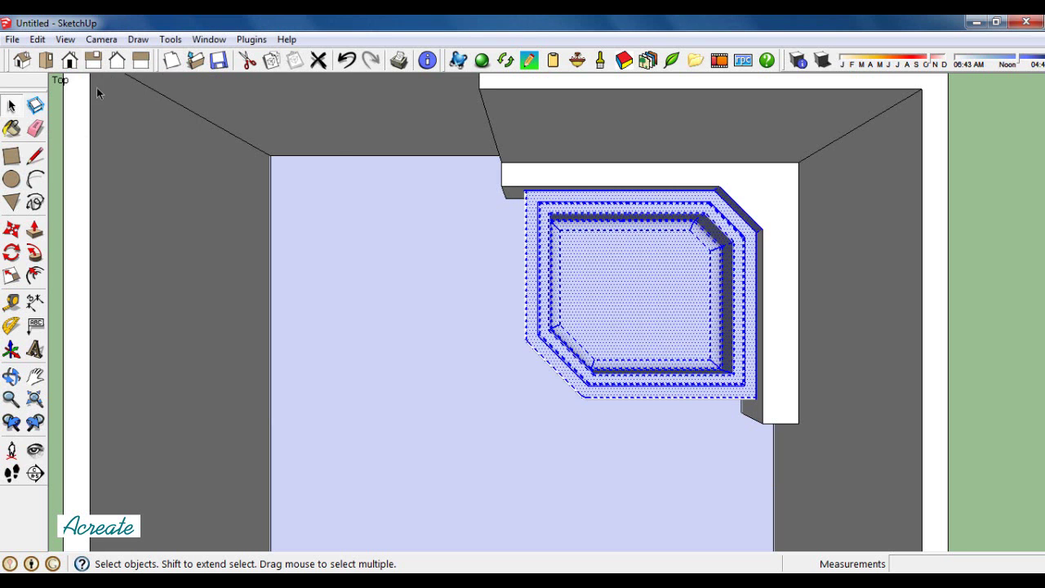
# Orbit into a perspective view looking down into the smoothed basin.
pyautogui.scroll(-1, 691, 306)
pyautogui.click(996, 221)
pyautogui.moveTo(611, 397); pyautogui.dragTo(704, 182, button='middle')
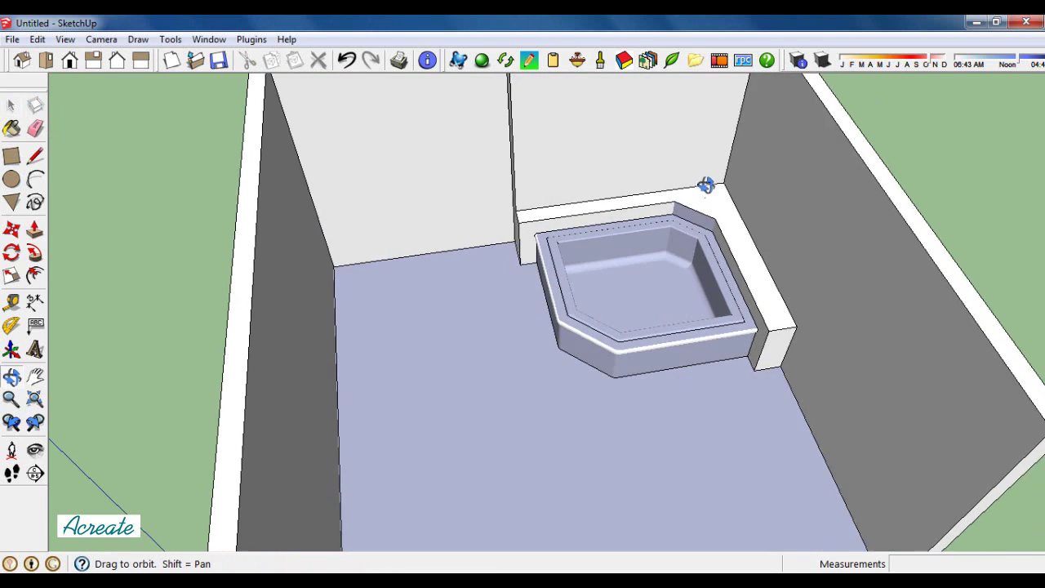
pyautogui.scroll(2, 672, 306)
pyautogui.scroll(3, 660, 338)
pyautogui.moveTo(660, 338)
pyautogui.mouseDown(button='middle')
pyautogui.moveTo(677, 273)
pyautogui.moveTo(729, 263)
pyautogui.moveTo(730, 283)
pyautogui.moveTo(653, 326)
pyautogui.moveTo(671, 380)
pyautogui.mouseUp(button='middle')
pyautogui.scroll(2, 667, 310)
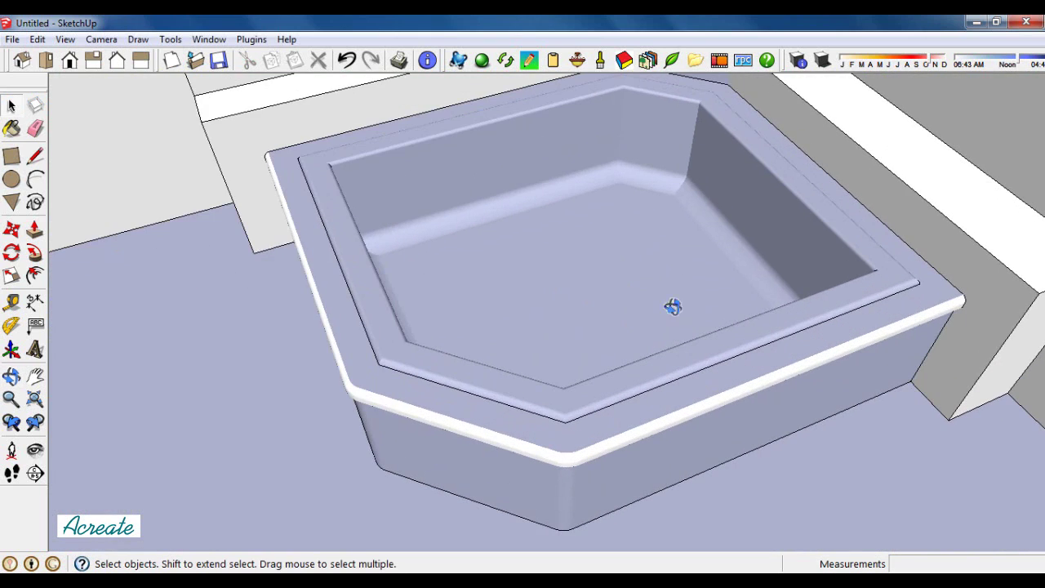
pyautogui.moveTo(669, 308)
pyautogui.mouseDown(button='middle')
pyautogui.moveTo(672, 171)
pyautogui.moveTo(640, 315)
pyautogui.mouseUp(button='middle')
pyautogui.scroll(2, 645, 270)
pyautogui.scroll(3, 657, 216)
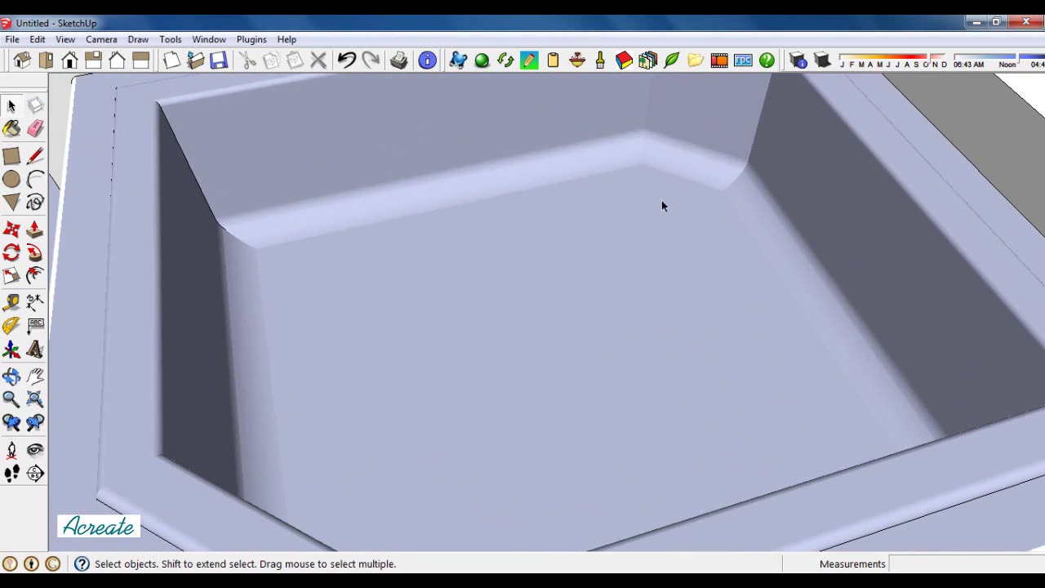
# Draw a radius-3 circle on the basin floor and push it 2 cm down as a drain.
pyautogui.click(15, 181)
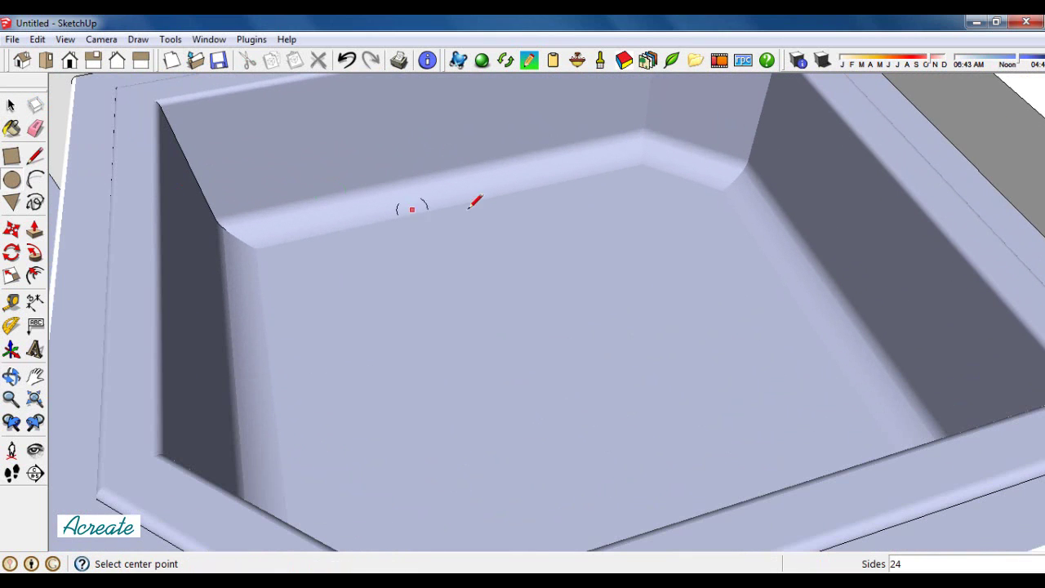
pyautogui.click(659, 203)
pyautogui.write('3')
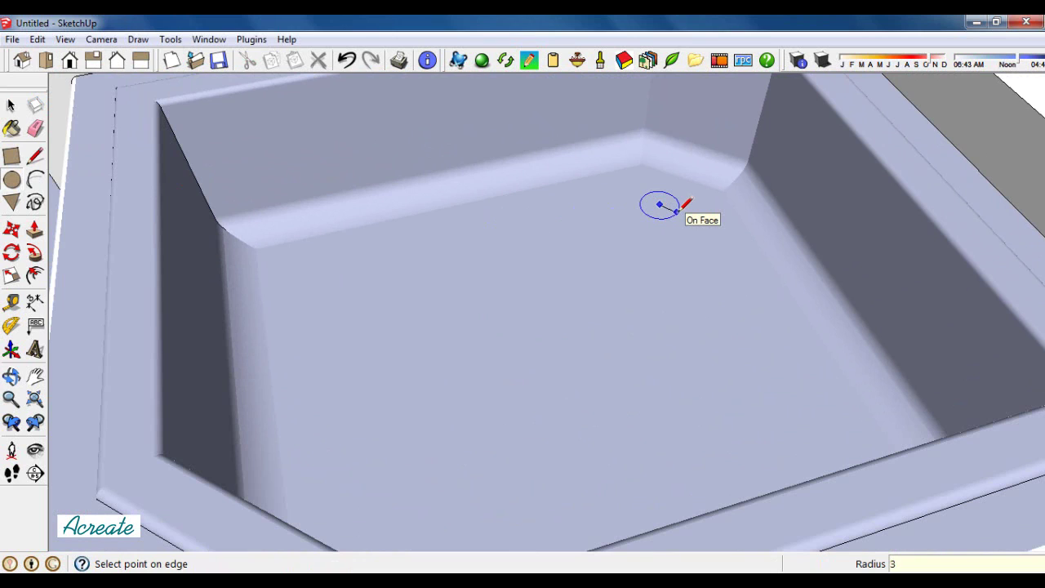
pyautogui.click(36, 228)
pyautogui.scroll(3, 658, 211)
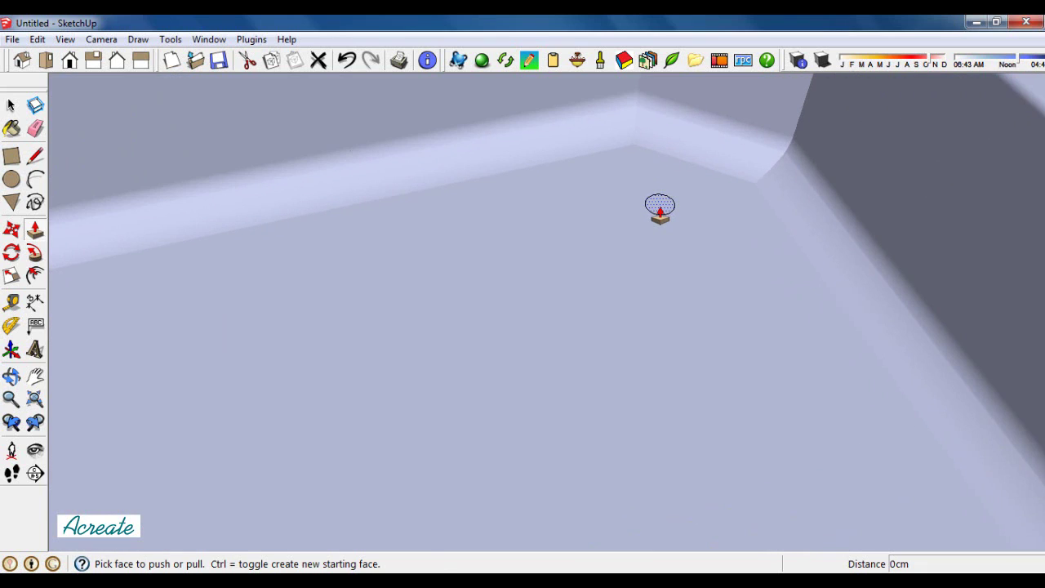
pyautogui.click(659, 209)
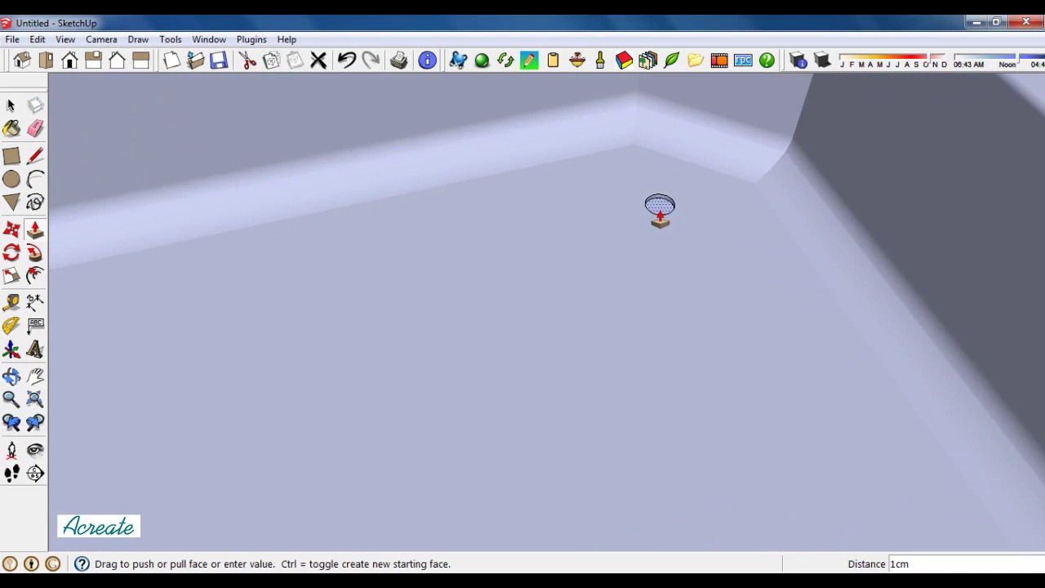
pyautogui.write('cm')
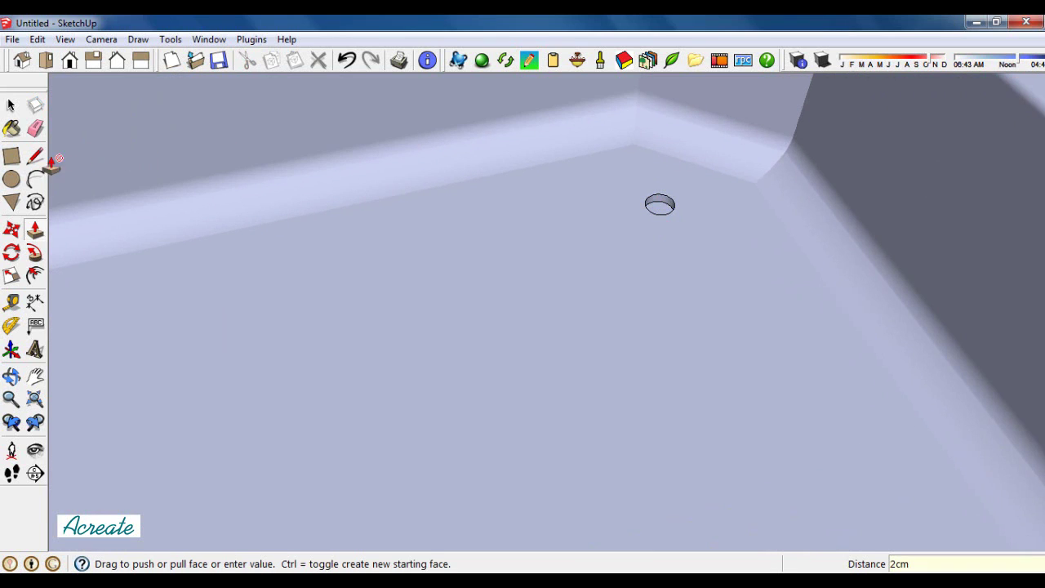
pyautogui.click(11, 106)
pyautogui.scroll(-3, 652, 232)
# Orbit around the shower tray, selecting its front face and white rim strip.
pyautogui.scroll(-2, 652, 231)
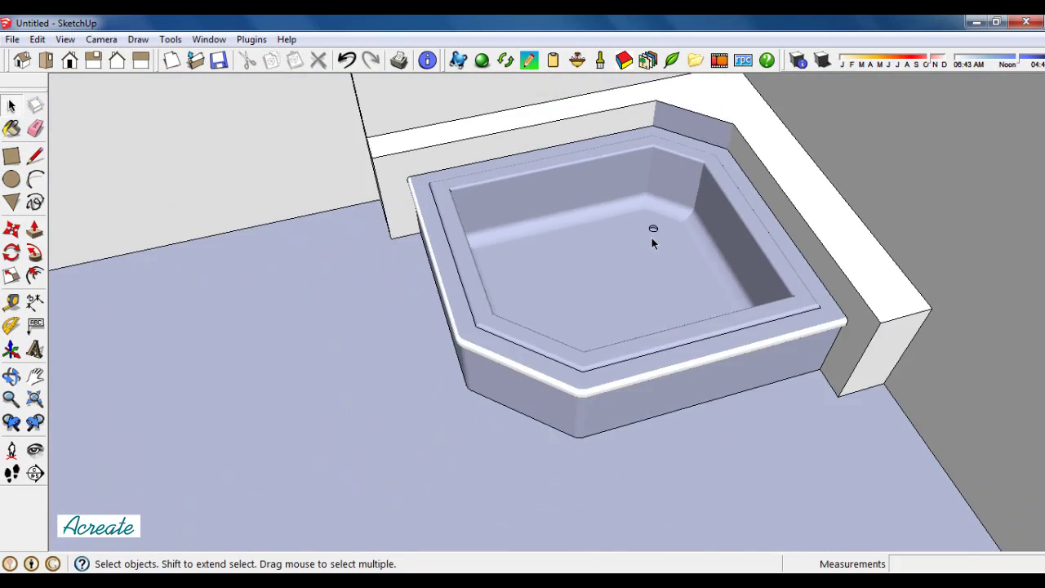
pyautogui.moveTo(674, 337)
pyautogui.mouseDown(button='middle')
pyautogui.moveTo(669, 224)
pyautogui.moveTo(797, 217)
pyautogui.moveTo(660, 275)
pyautogui.moveTo(617, 236)
pyautogui.moveTo(599, 279)
pyautogui.mouseUp(button='middle')
pyautogui.scroll(-3, 636, 286)
pyautogui.scroll(3, 599, 284)
pyautogui.scroll(2, 565, 302)
pyautogui.click(595, 325)
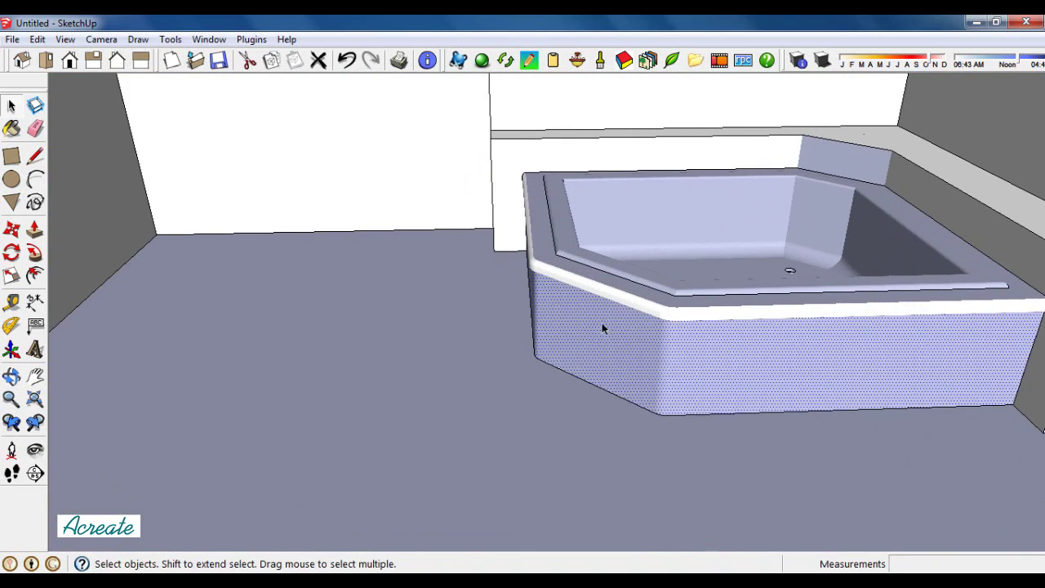
pyautogui.moveTo(601, 322)
pyautogui.mouseDown(button='middle')
pyautogui.moveTo(679, 353)
pyautogui.moveTo(686, 371)
pyautogui.moveTo(645, 285)
pyautogui.mouseUp(button='middle')
pyautogui.scroll(3, 645, 285)
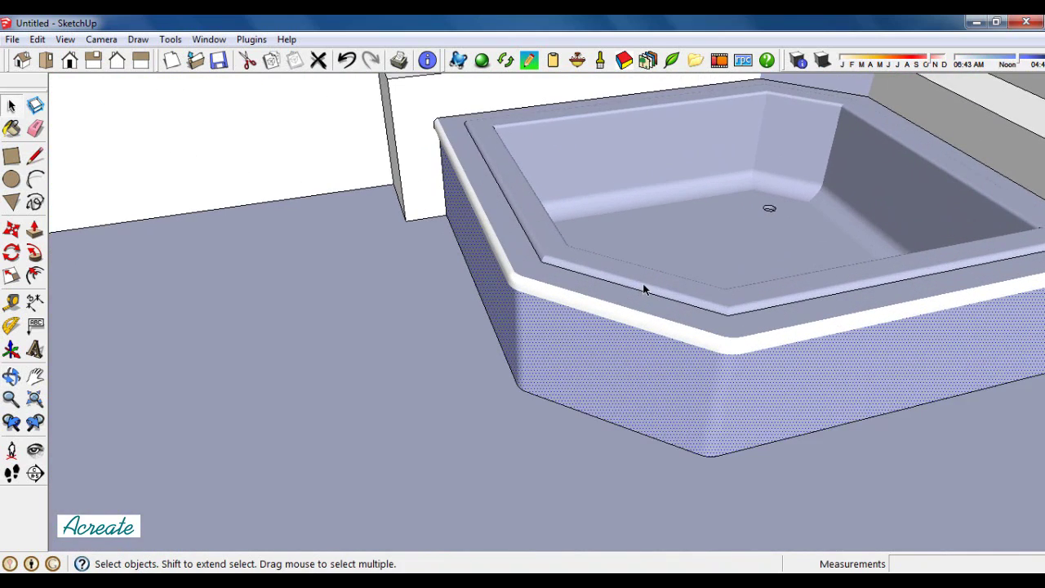
pyautogui.moveTo(540, 274)
pyautogui.mouseDown(button='middle')
pyautogui.moveTo(541, 217)
pyautogui.moveTo(612, 351)
pyautogui.moveTo(613, 380)
pyautogui.moveTo(674, 273)
pyautogui.mouseUp(button='middle')
pyautogui.scroll(2, 577, 281)
pyautogui.click(577, 279)
pyautogui.scroll(-2, 578, 284)
pyautogui.scroll(-2, 609, 348)
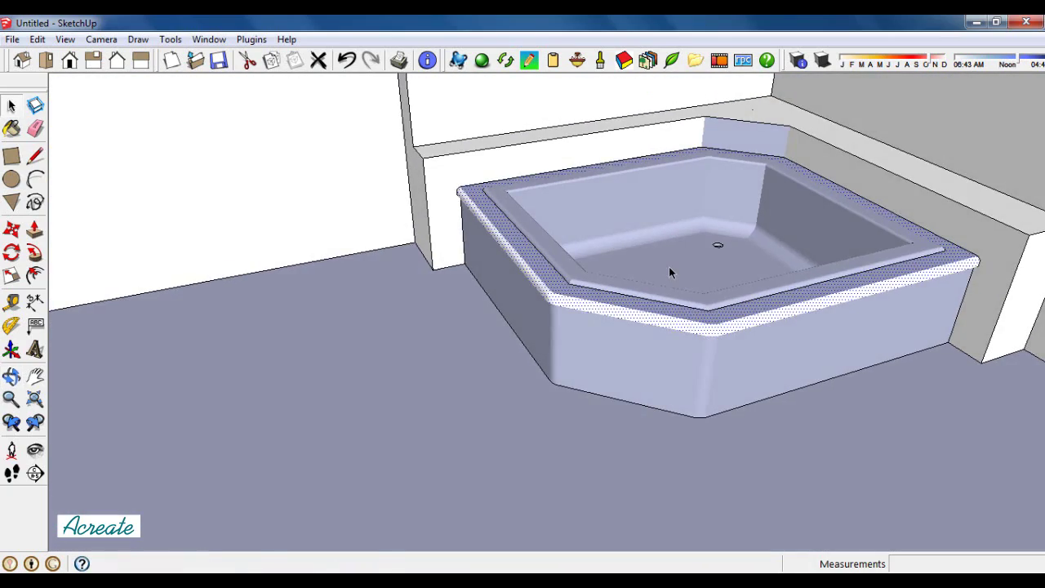
pyautogui.scroll(-3, 669, 274)
pyautogui.scroll(-3, 669, 273)
# Switch to the Front standard view and zoom in on the whole bathroom.
pyautogui.moveTo(758, 275)
pyautogui.mouseDown(button='middle')
pyautogui.moveTo(677, 234)
pyautogui.moveTo(664, 273)
pyautogui.moveTo(632, 210)
pyautogui.mouseUp(button='middle')
pyautogui.scroll(-2, 686, 302)
pyautogui.scroll(2, 651, 219)
pyautogui.scroll(2, 651, 218)
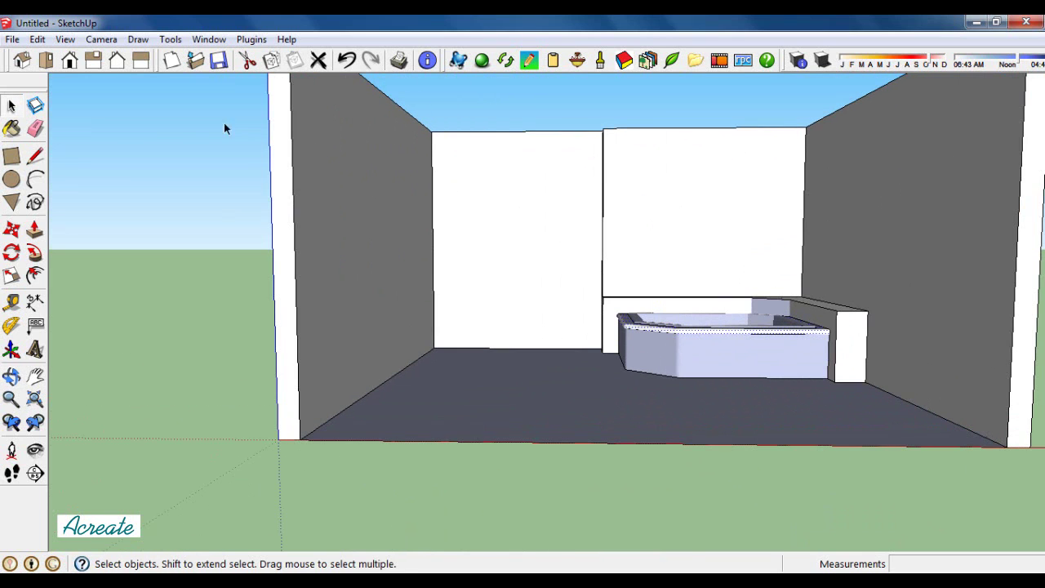
pyautogui.click(71, 67)
pyautogui.scroll(-2, 506, 237)
pyautogui.scroll(2, 753, 365)
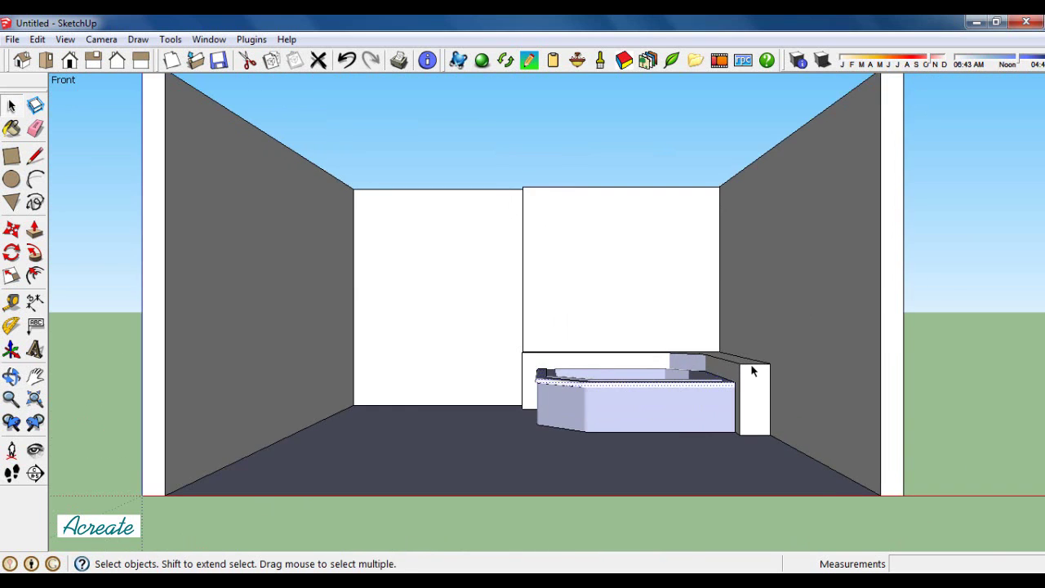
pyautogui.scroll(2, 754, 364)
pyautogui.scroll(1, 755, 367)
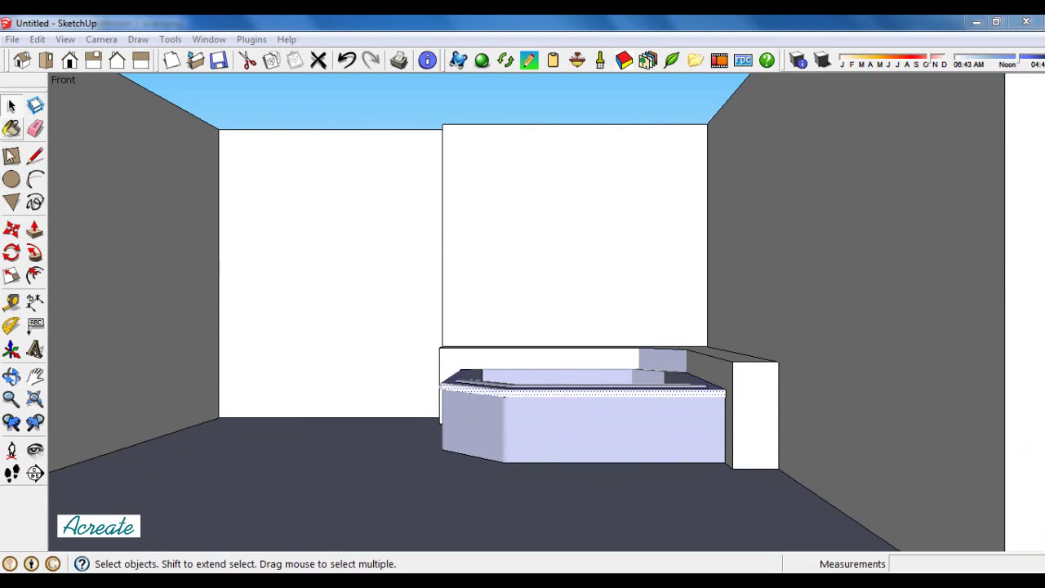
# Place guide lines offset from the side wall edge, including one at 50 cm.
pyautogui.click(12, 303)
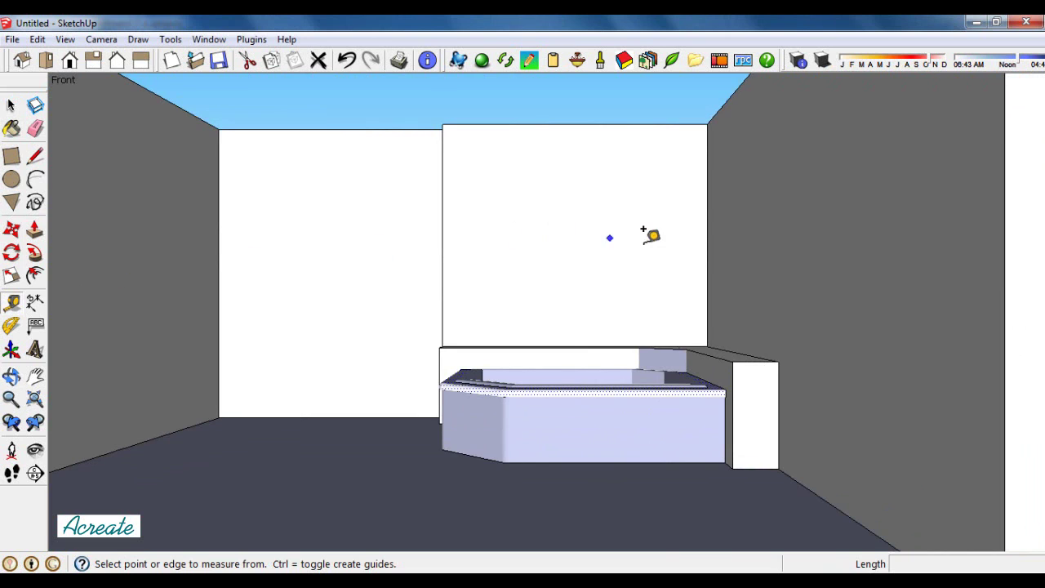
pyautogui.scroll(3, 650, 236)
pyautogui.moveTo(648, 254); pyautogui.dragTo(742, 334, button='middle')
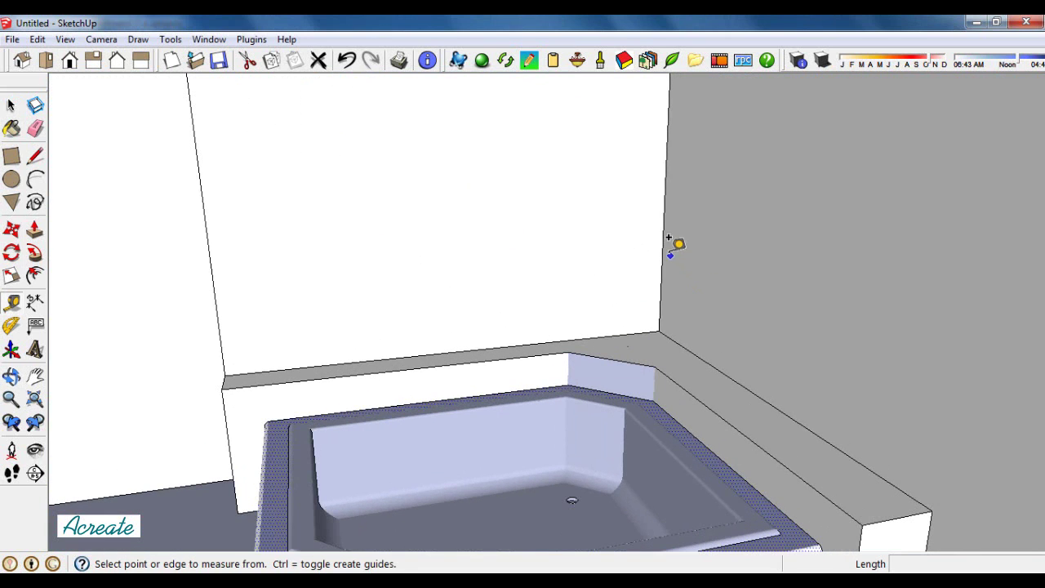
pyautogui.click(662, 237)
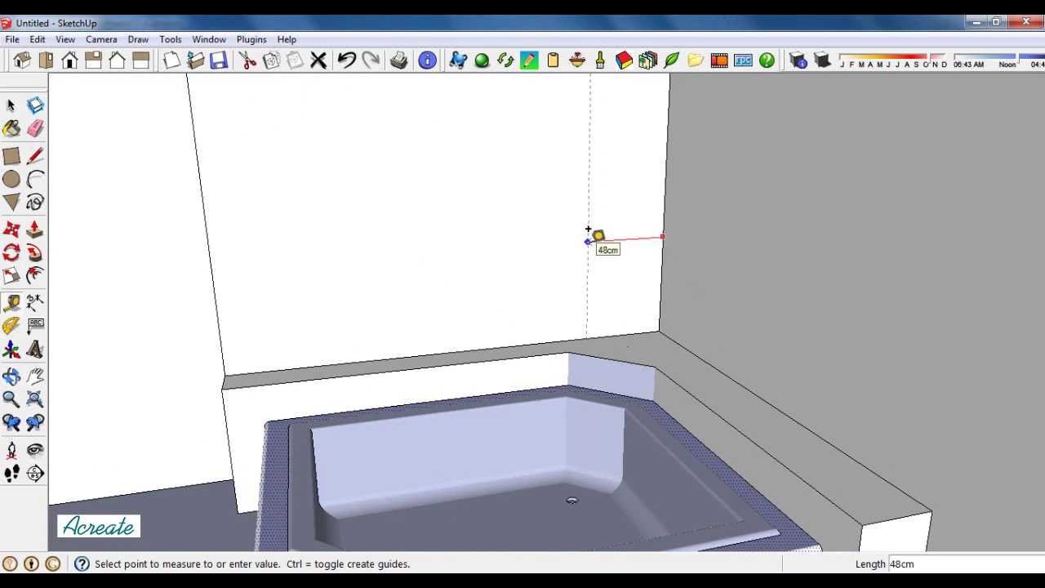
pyautogui.press('Return')
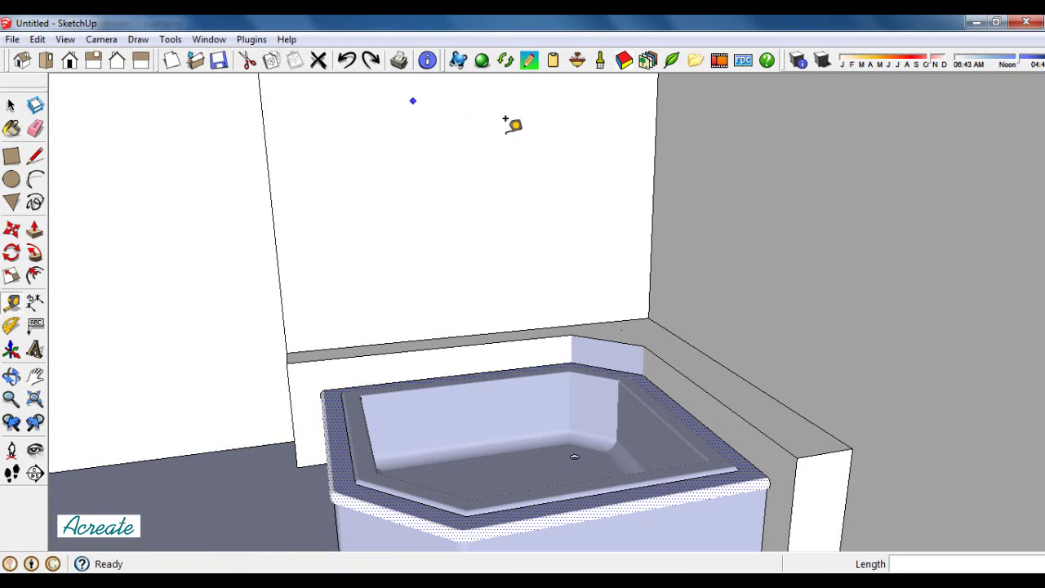
pyautogui.click(653, 145)
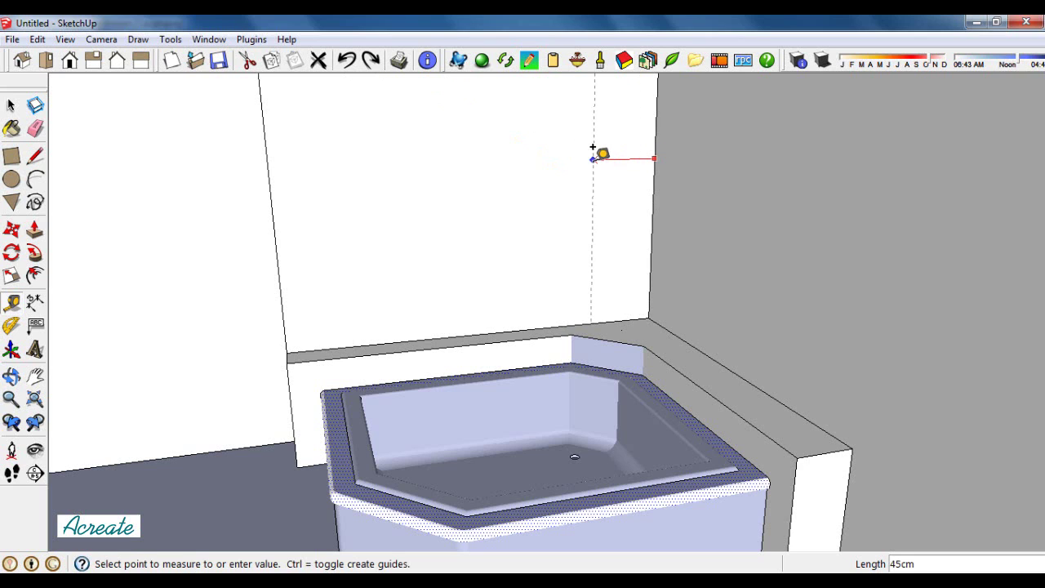
pyautogui.write('50')
pyautogui.press('Return')
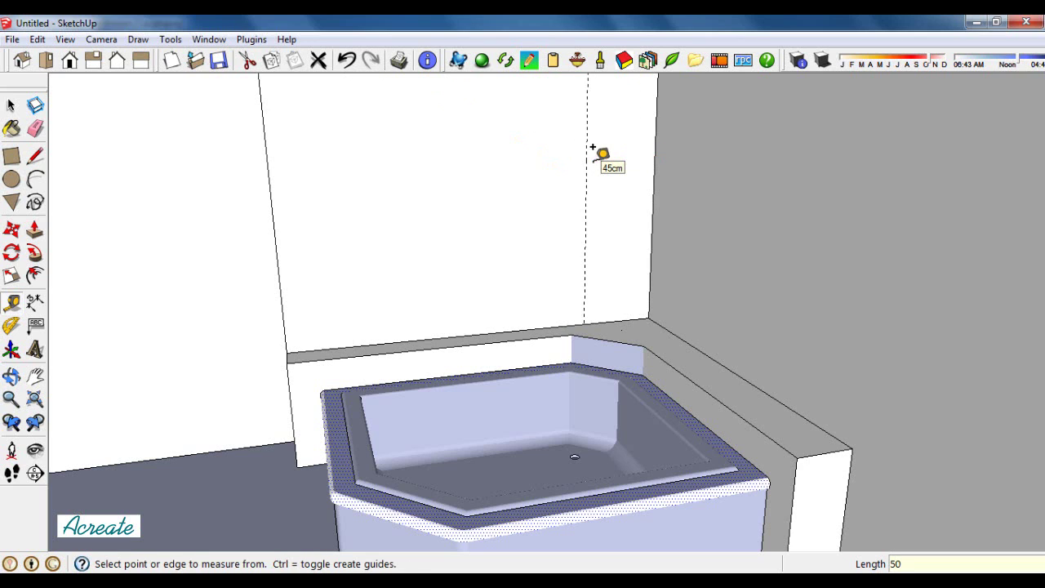
pyautogui.scroll(-2, 607, 291)
pyautogui.scroll(1, 590, 262)
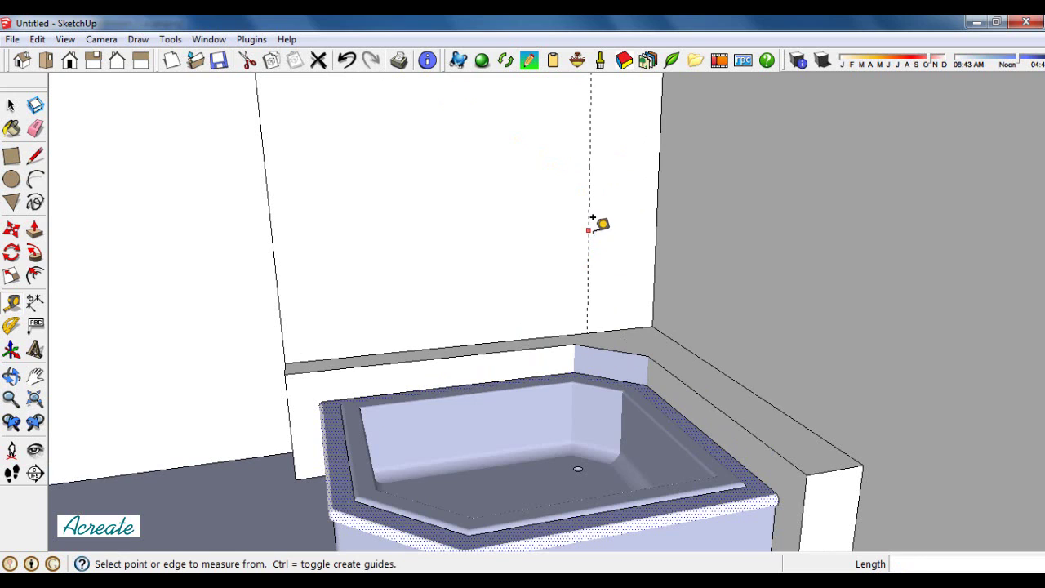
# Offset another vertical guide 120 cm from the existing guide, plus a parallel guide beside it.
pyautogui.click(591, 218)
pyautogui.write('120')
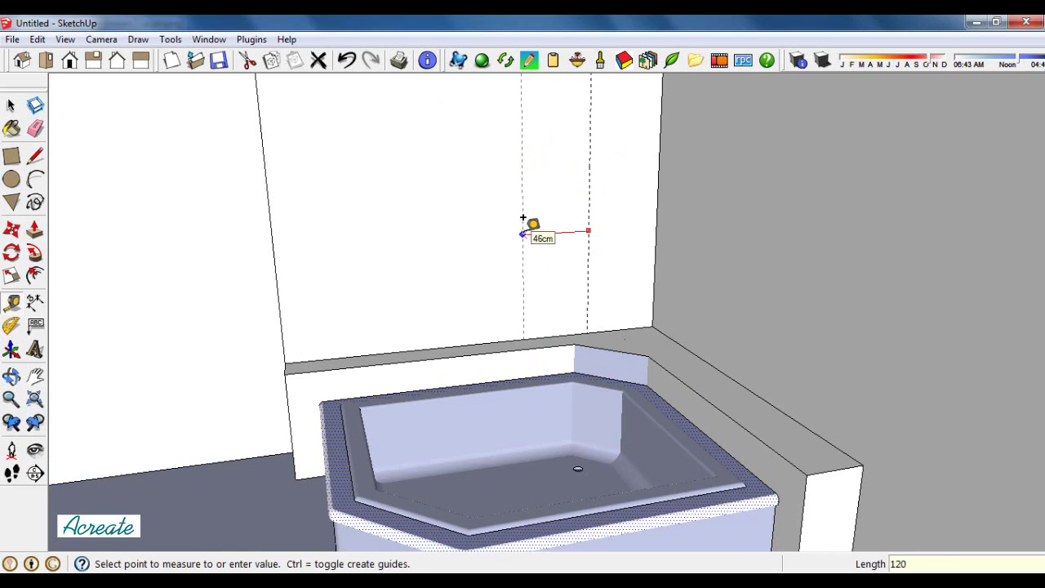
pyautogui.press('Return')
pyautogui.scroll(-2, 526, 298)
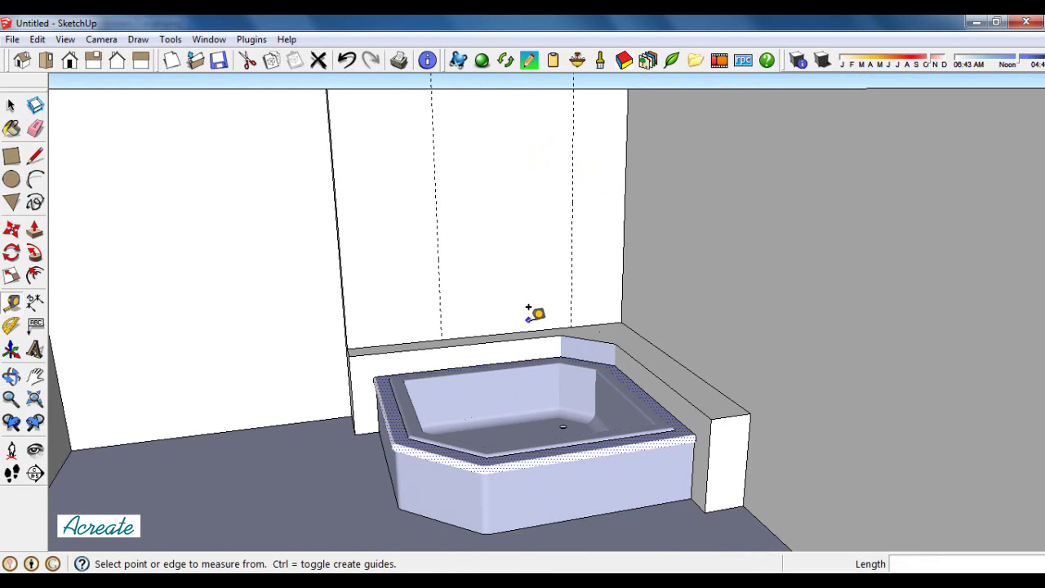
pyautogui.moveTo(545, 289)
pyautogui.mouseDown(button='middle')
pyautogui.moveTo(504, 265)
pyautogui.moveTo(523, 292)
pyautogui.moveTo(572, 303)
pyautogui.moveTo(544, 296)
pyautogui.mouseUp(button='middle')
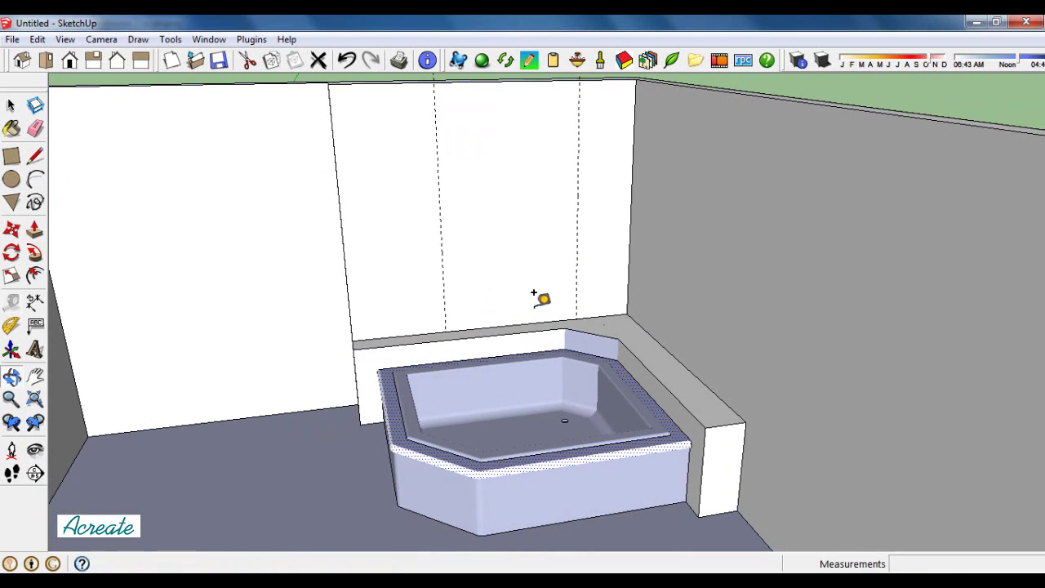
pyautogui.click(344, 253)
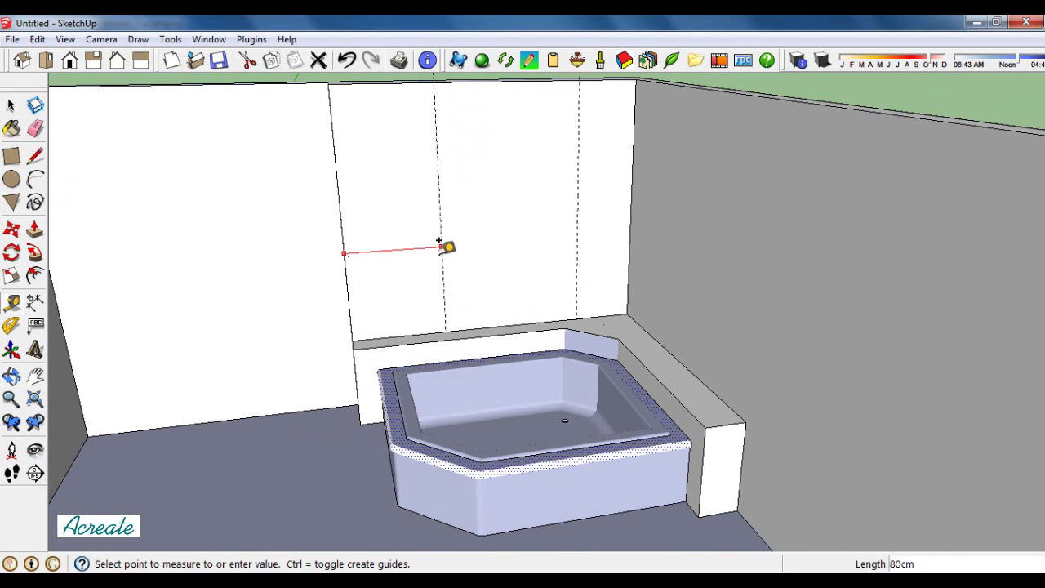
pyautogui.click(440, 243)
pyautogui.scroll(-2, 612, 268)
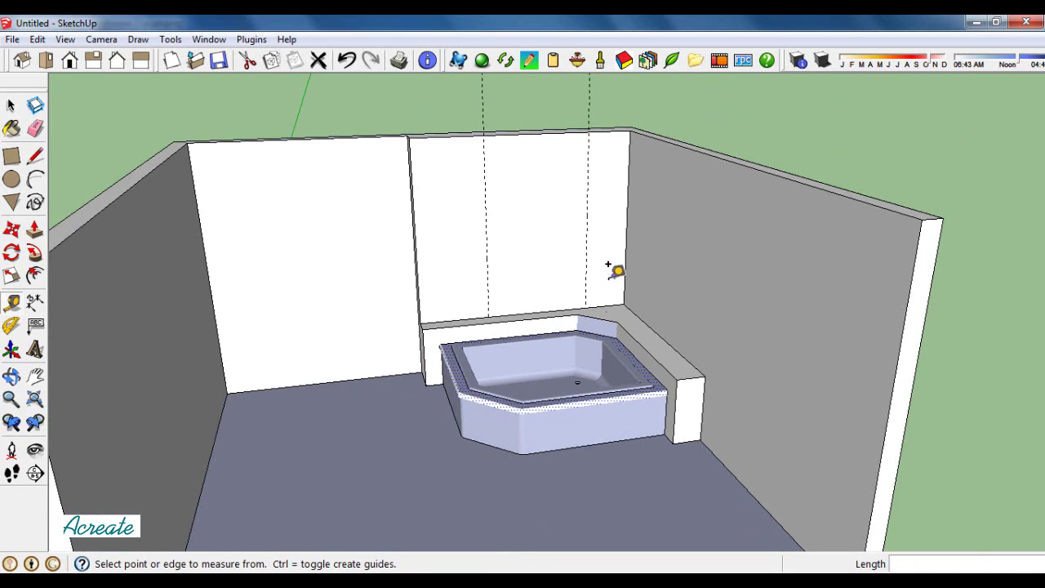
pyautogui.moveTo(611, 269); pyautogui.dragTo(625, 285, button='middle')
pyautogui.scroll(2, 602, 237)
pyautogui.scroll(1, 601, 238)
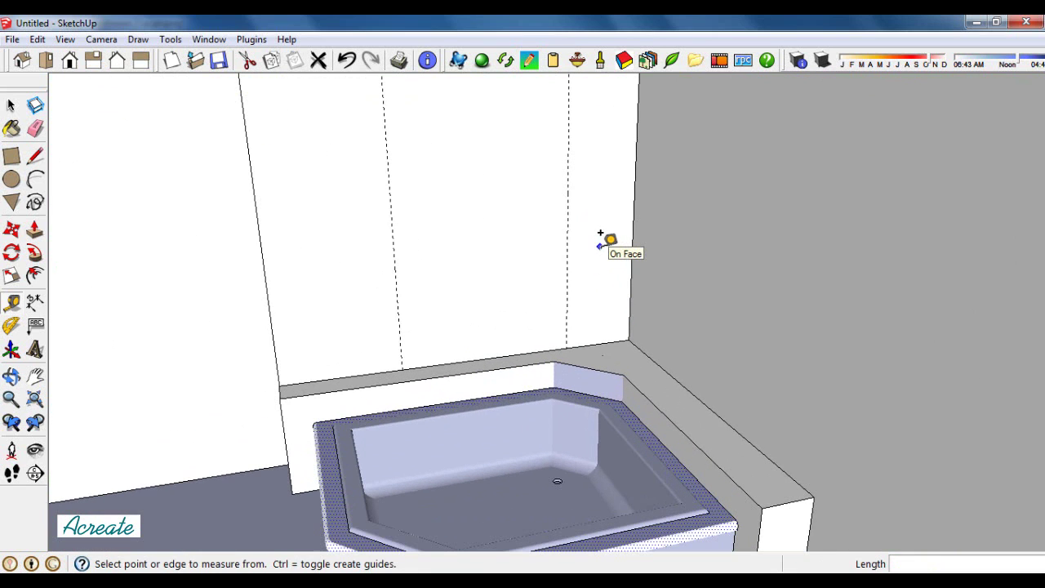
pyautogui.click(394, 240)
pyautogui.write('10')
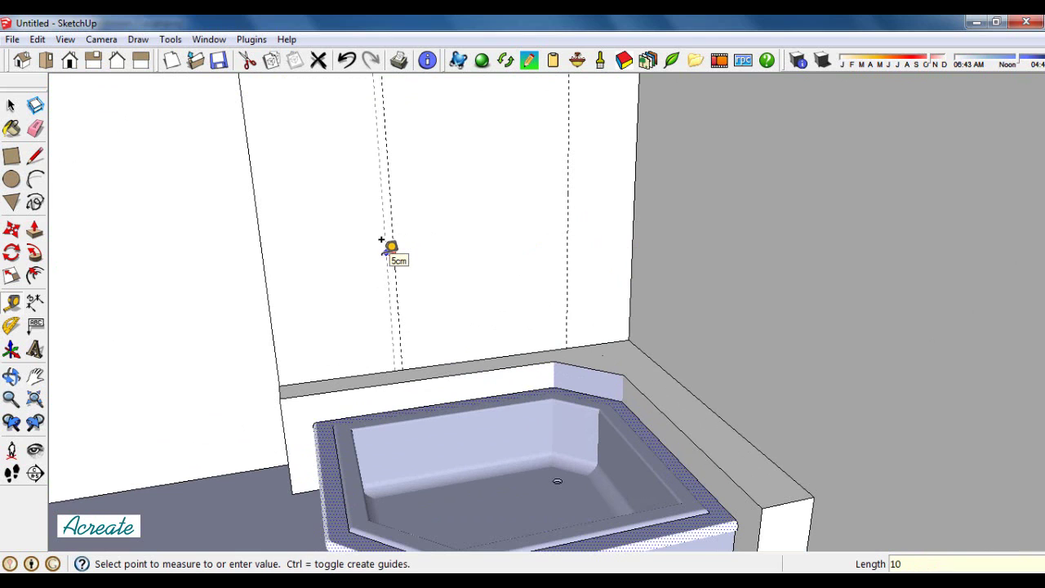
pyautogui.press('Return')
# Pull a horizontal guide up from the tub ledge at the typed height.
pyautogui.moveTo(400, 245)
pyautogui.mouseDown(button='middle')
pyautogui.moveTo(506, 298)
pyautogui.moveTo(503, 313)
pyautogui.mouseUp(button='middle')
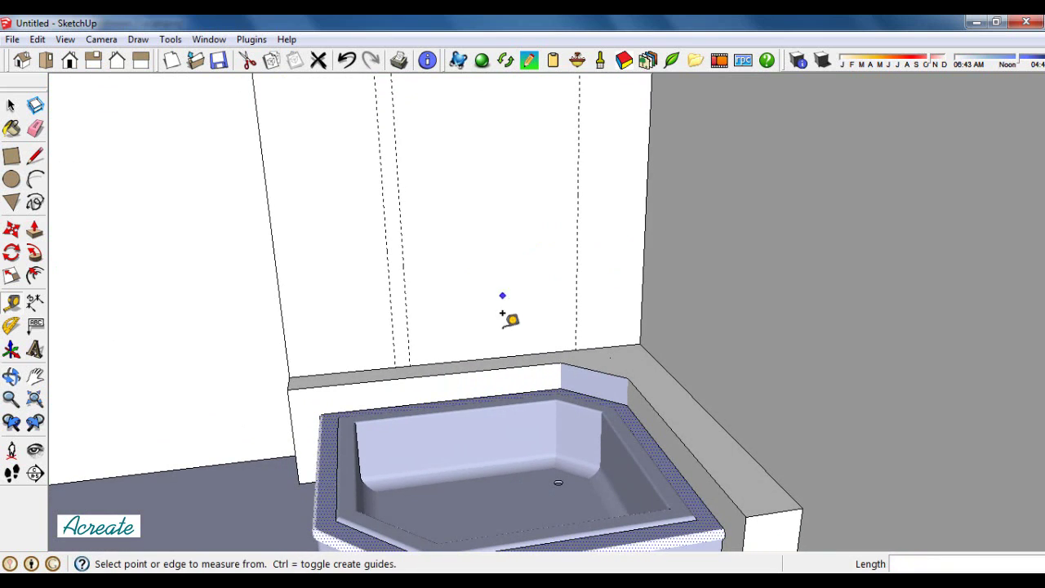
pyautogui.click(508, 356)
pyautogui.write('120')
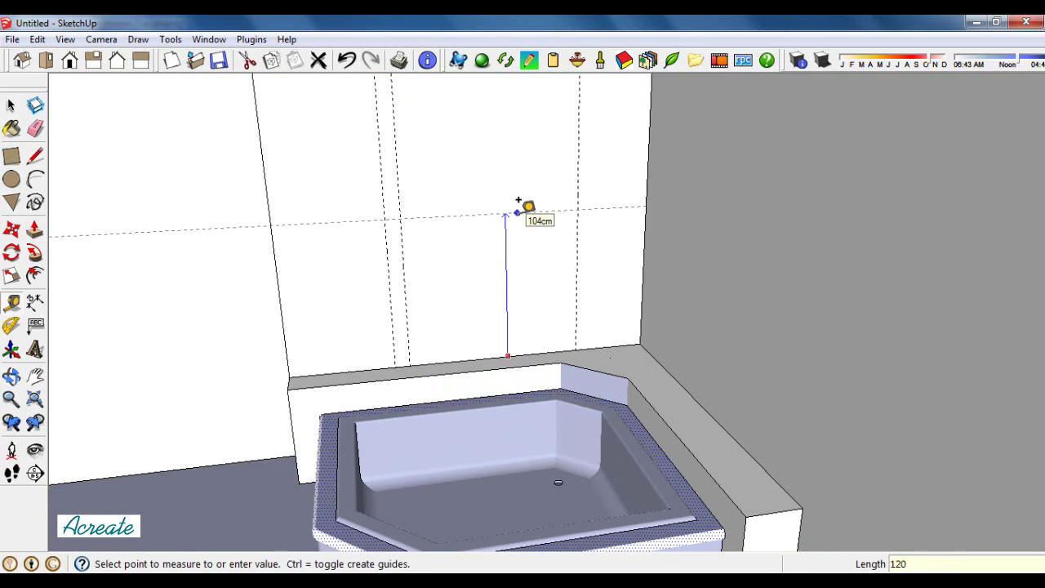
pyautogui.press('Return')
pyautogui.scroll(-3, 544, 263)
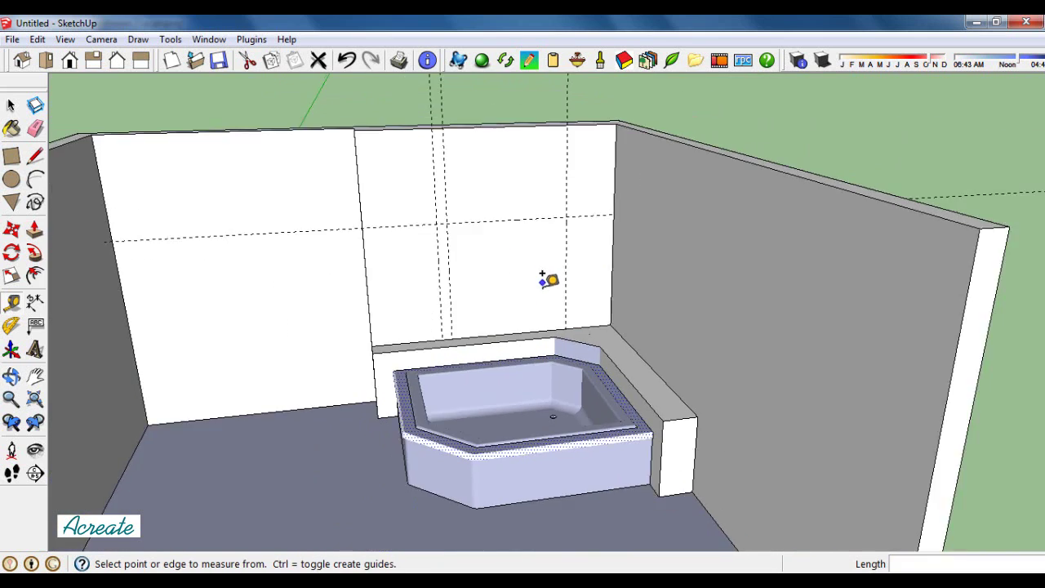
pyautogui.moveTo(548, 280)
pyautogui.mouseDown(button='middle')
pyautogui.moveTo(555, 250)
pyautogui.moveTo(582, 248)
pyautogui.moveTo(586, 271)
pyautogui.mouseUp(button='middle')
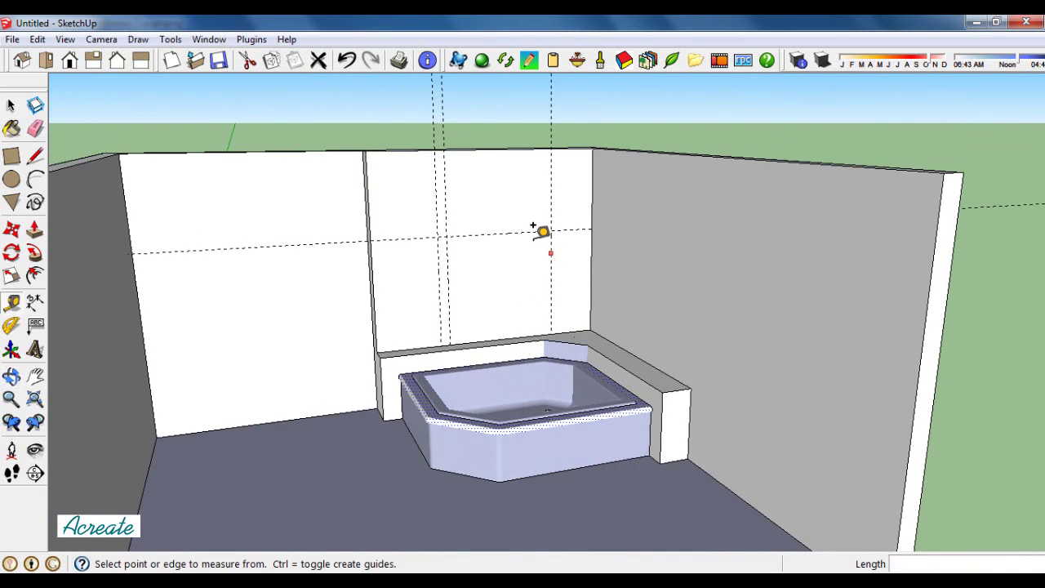
pyautogui.scroll(4, 535, 231)
# Draw a rectangle between the guide intersections on the back wall and erase the guides.
pyautogui.click(12, 156)
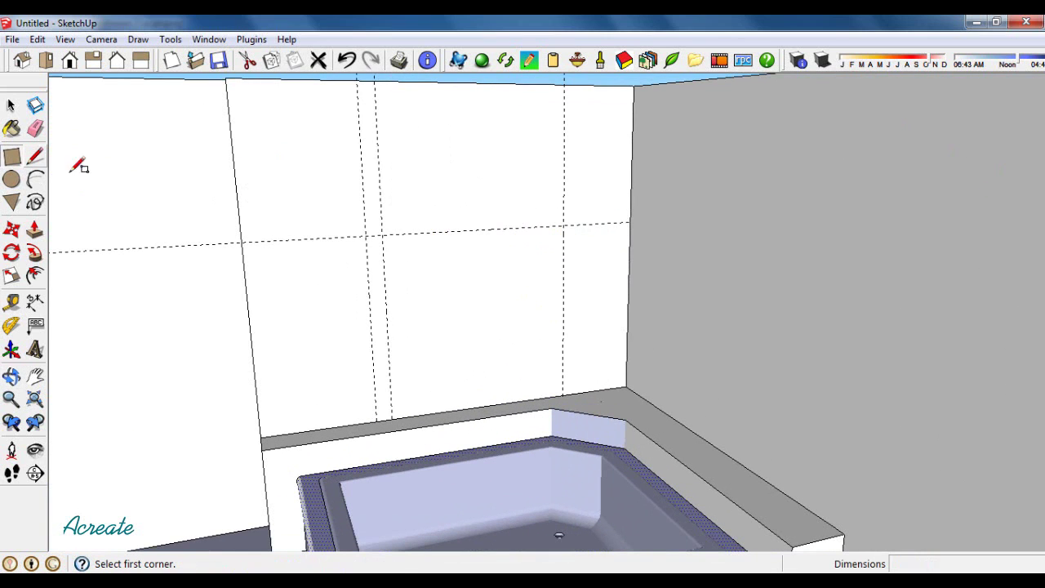
pyautogui.click(365, 236)
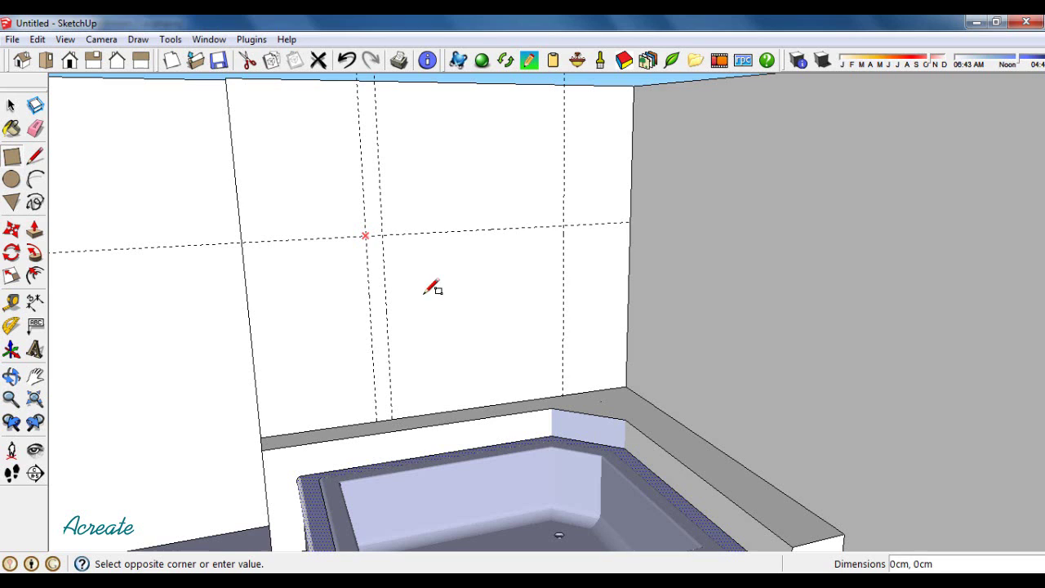
pyautogui.click(562, 395)
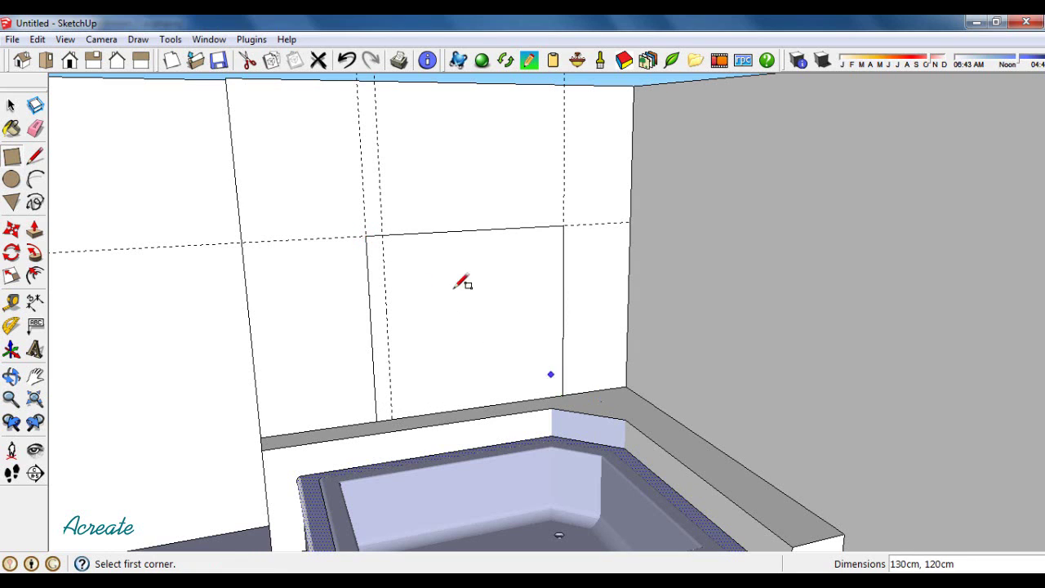
pyautogui.click(35, 129)
pyautogui.moveTo(321, 242); pyautogui.dragTo(587, 193)
pyautogui.moveTo(511, 231); pyautogui.dragTo(539, 242, button='middle')
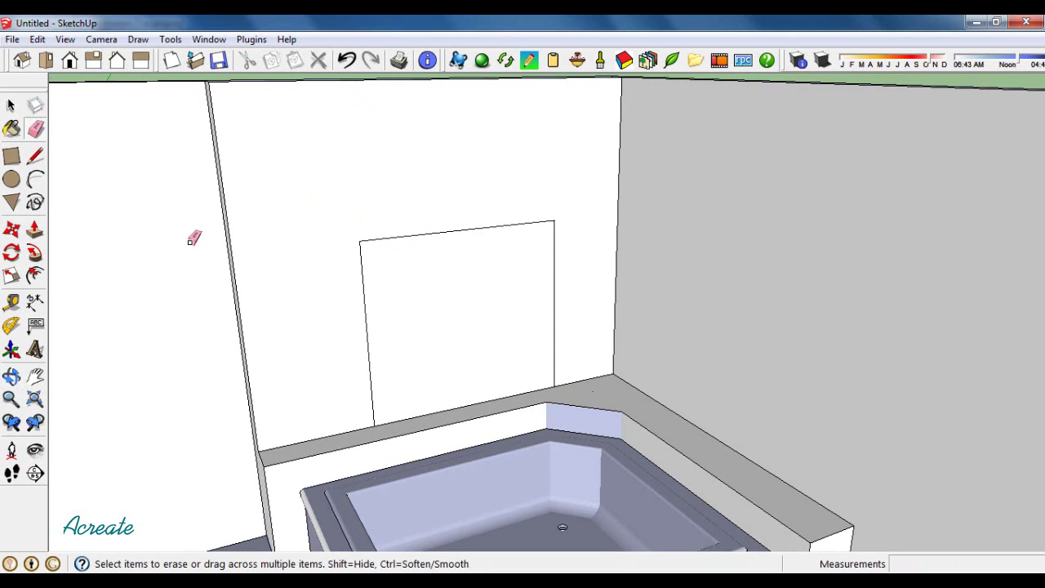
# Push the rectangle 20 cm into the wall to form the niche.
pyautogui.click(35, 229)
pyautogui.click(391, 321)
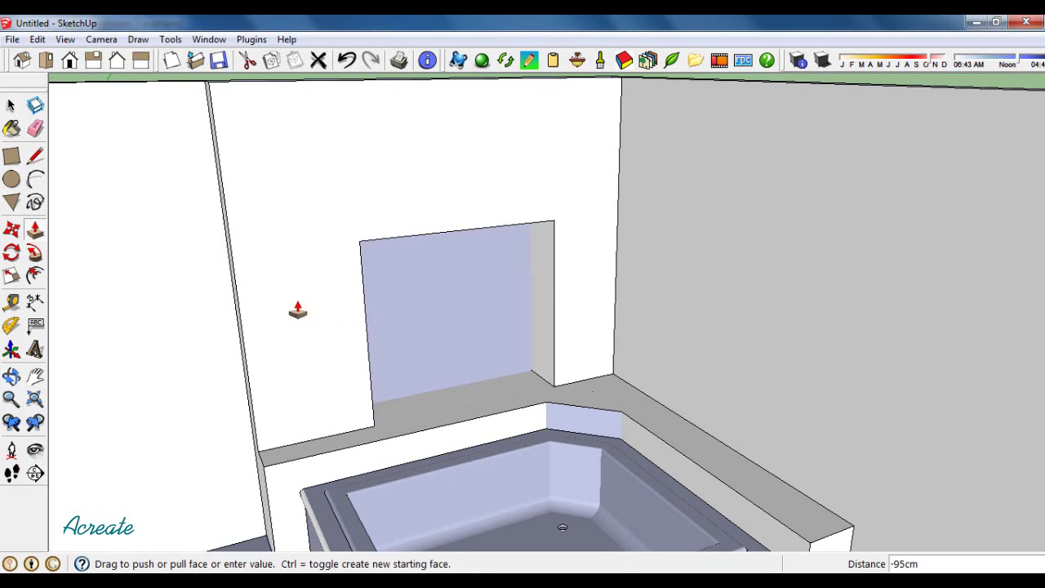
pyautogui.click(173, 295)
pyautogui.scroll(-5, 343, 319)
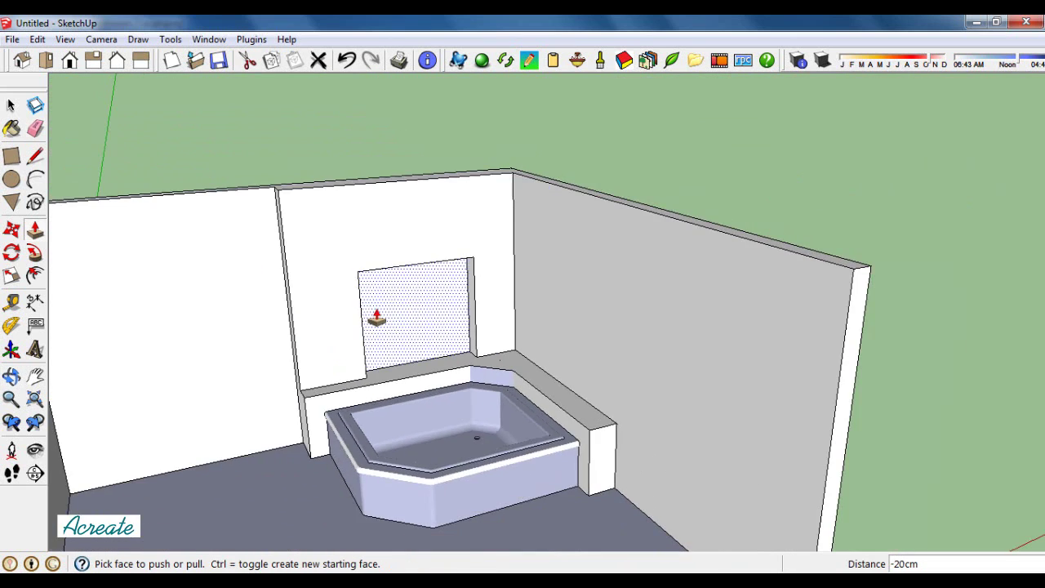
pyautogui.moveTo(343, 318)
pyautogui.mouseDown(button='middle')
pyautogui.moveTo(460, 310)
pyautogui.moveTo(418, 264)
pyautogui.mouseUp(button='middle')
pyautogui.scroll(-3, 362, 242)
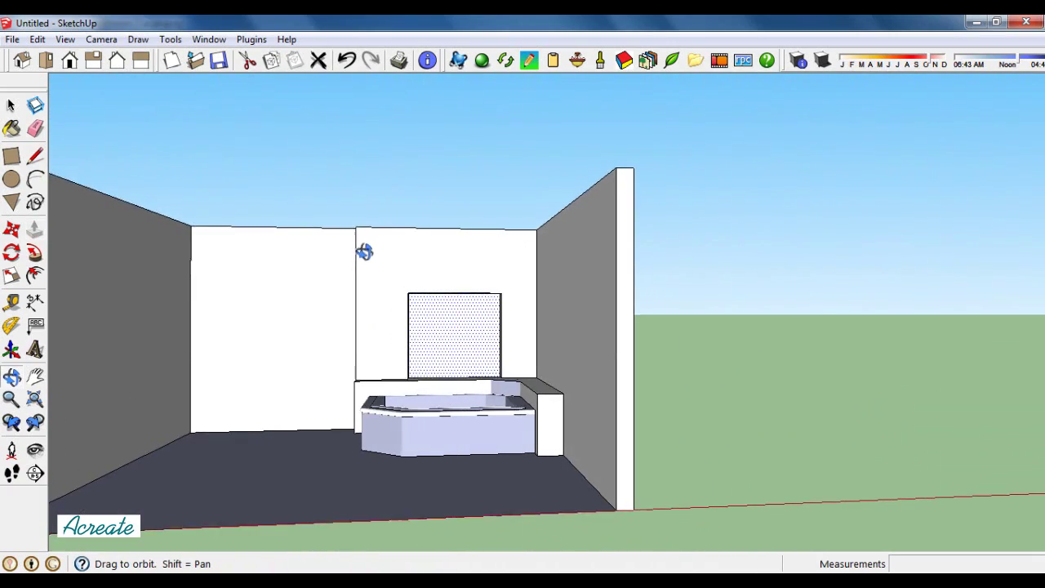
pyautogui.moveTo(361, 242)
pyautogui.mouseDown(button='middle')
pyautogui.moveTo(466, 338)
pyautogui.moveTo(502, 356)
pyautogui.mouseUp(button='middle')
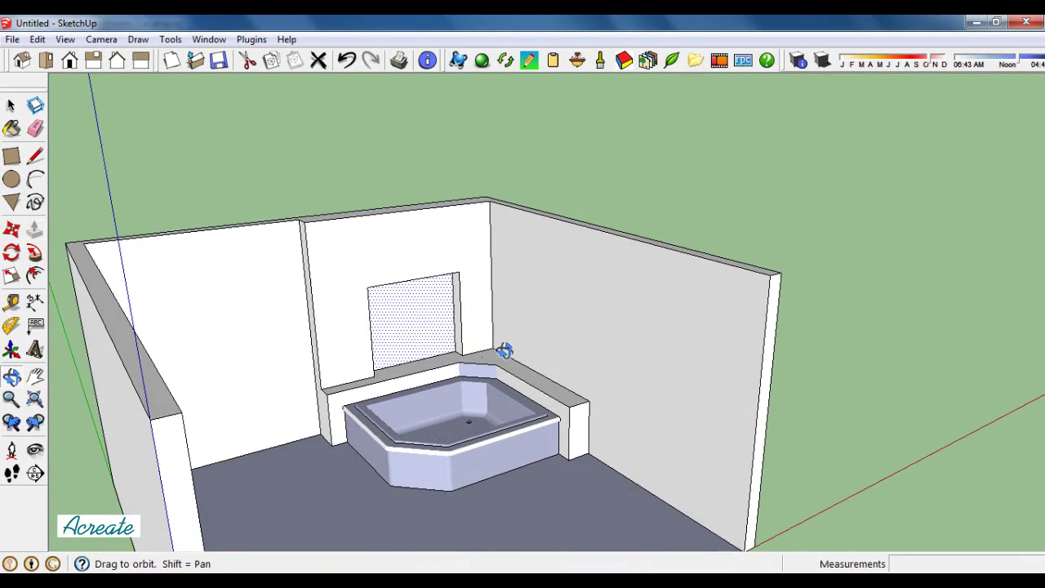
pyautogui.scroll(3, 506, 355)
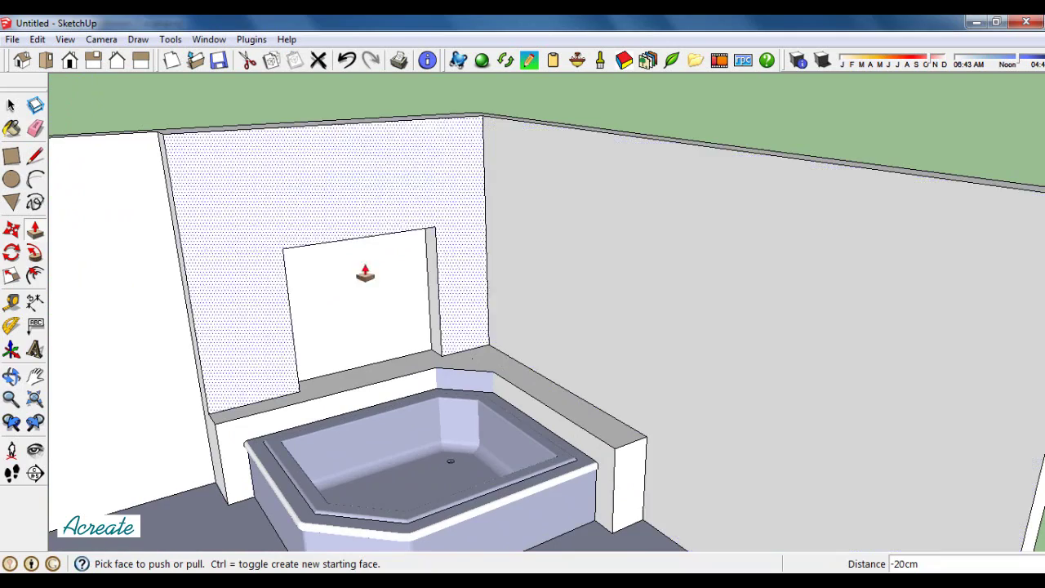
pyautogui.scroll(2, 361, 249)
# Push/Pull the wall's top face by 15 cm.
pyautogui.moveTo(362, 249)
pyautogui.mouseDown(button='middle')
pyautogui.moveTo(372, 152)
pyautogui.moveTo(397, 256)
pyautogui.mouseUp(button='middle')
pyautogui.scroll(2, 397, 257)
pyautogui.scroll(2, 396, 256)
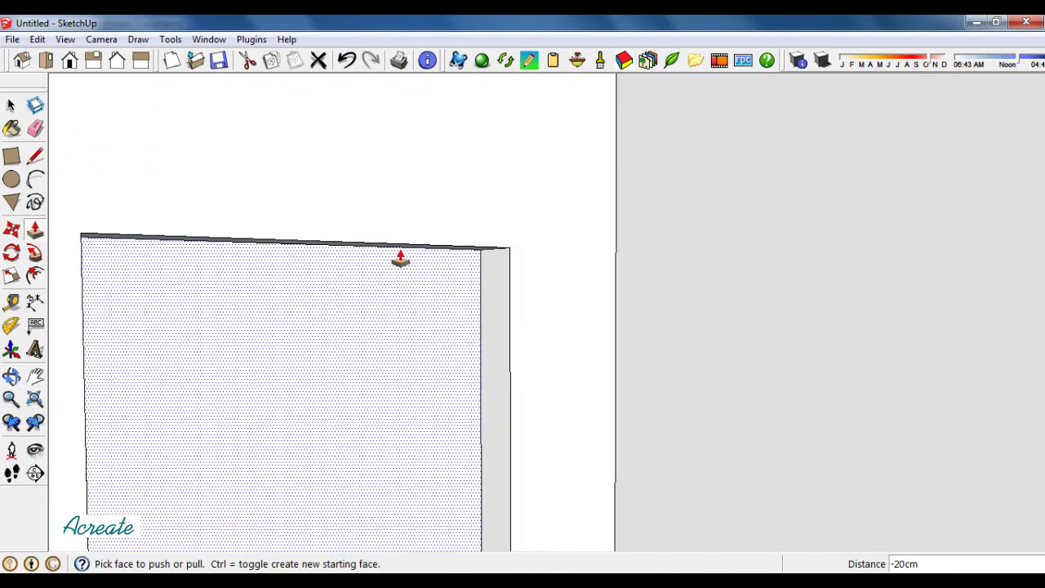
pyautogui.scroll(2, 401, 229)
pyautogui.scroll(2, 418, 267)
pyautogui.click(419, 267)
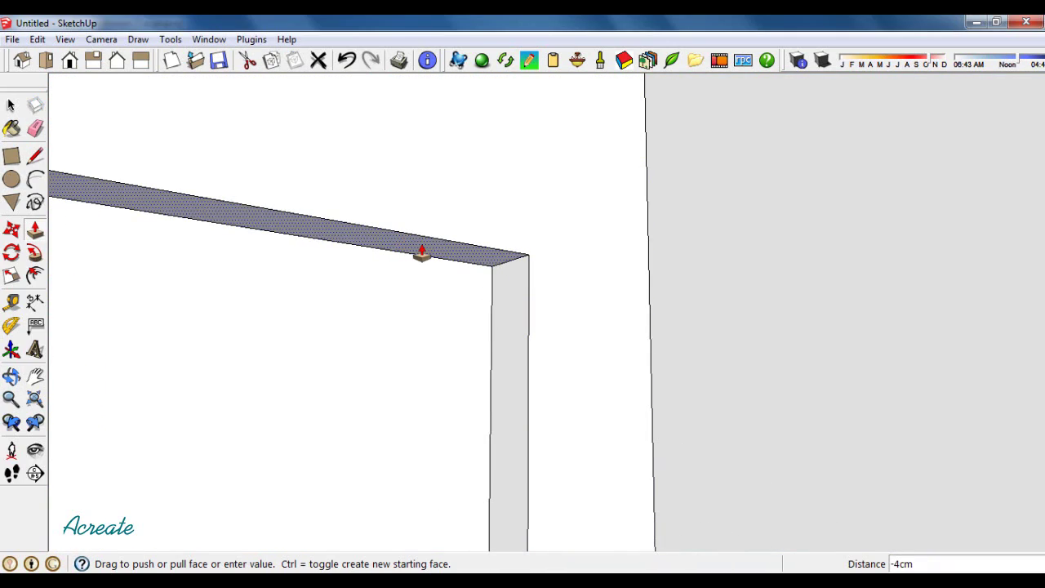
pyautogui.write('15')
pyautogui.press('Return')
pyautogui.scroll(-2, 421, 255)
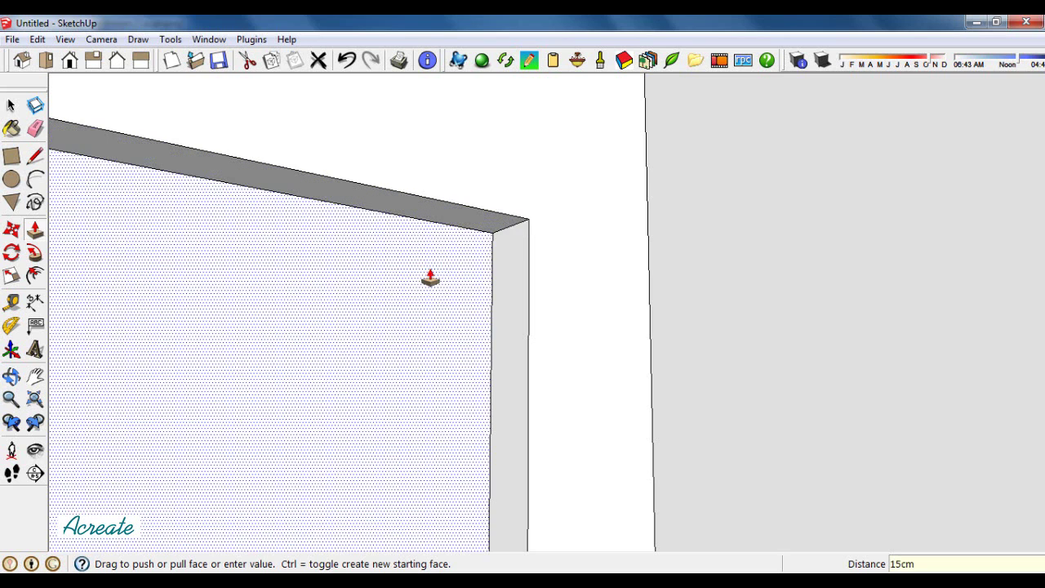
pyautogui.moveTo(427, 275)
pyautogui.mouseDown(button='middle')
pyautogui.moveTo(415, 368)
pyautogui.moveTo(529, 380)
pyautogui.moveTo(501, 432)
pyautogui.moveTo(399, 432)
pyautogui.mouseUp(button='middle')
pyautogui.scroll(-3, 401, 326)
pyautogui.scroll(-3, 408, 327)
pyautogui.scroll(-2, 406, 328)
pyautogui.scroll(-3, 403, 343)
pyautogui.scroll(-3, 403, 338)
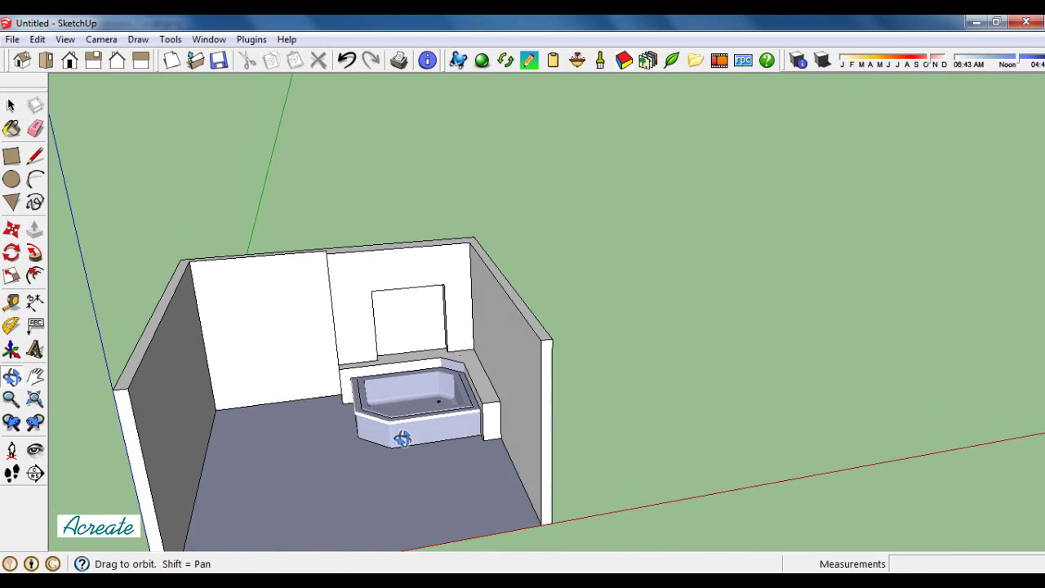
# Select the tub's inner basin surface.
pyautogui.click(11, 108)
pyautogui.scroll(-2, 478, 245)
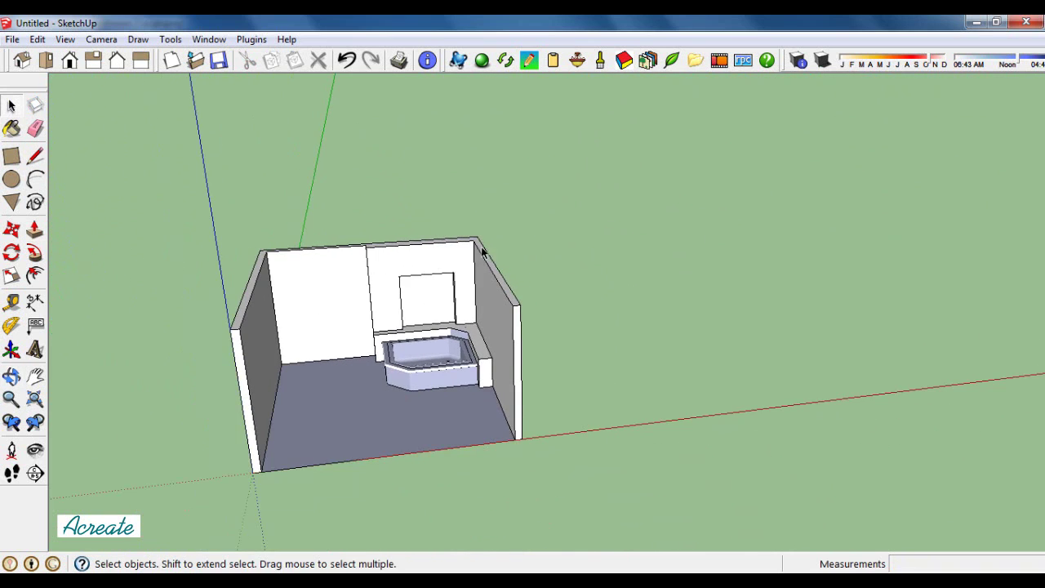
pyautogui.moveTo(479, 245)
pyautogui.mouseDown(button='middle')
pyautogui.moveTo(389, 321)
pyautogui.moveTo(436, 329)
pyautogui.moveTo(436, 357)
pyautogui.mouseUp(button='middle')
pyautogui.scroll(2, 378, 327)
pyautogui.scroll(3, 376, 329)
pyautogui.scroll(2, 454, 385)
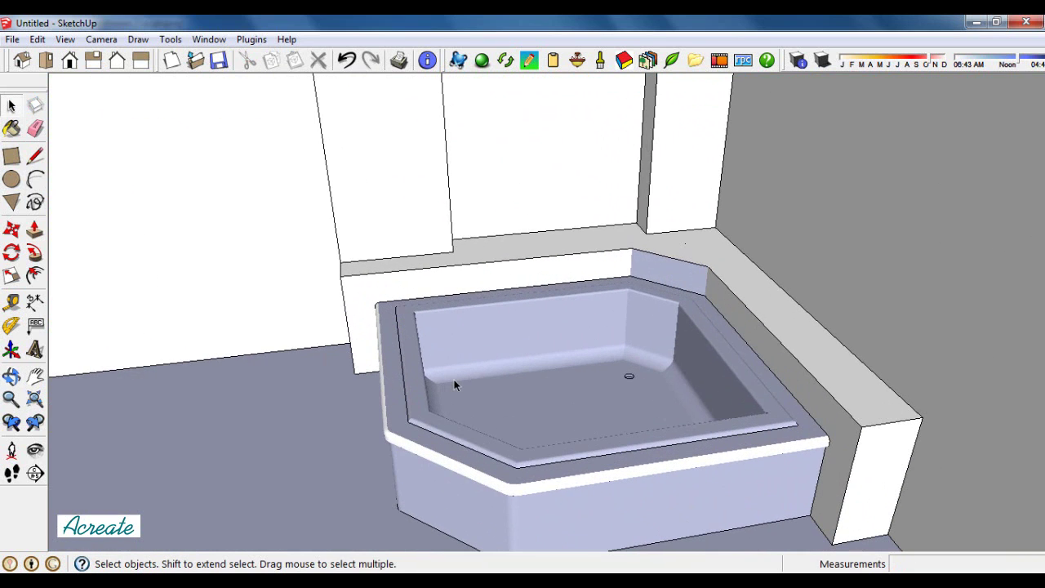
pyautogui.scroll(-2, 455, 385)
pyautogui.moveTo(498, 369)
pyautogui.mouseDown(button='middle')
pyautogui.moveTo(497, 389)
pyautogui.moveTo(550, 398)
pyautogui.mouseUp(button='middle')
pyautogui.scroll(-3, 545, 392)
pyautogui.scroll(2, 546, 364)
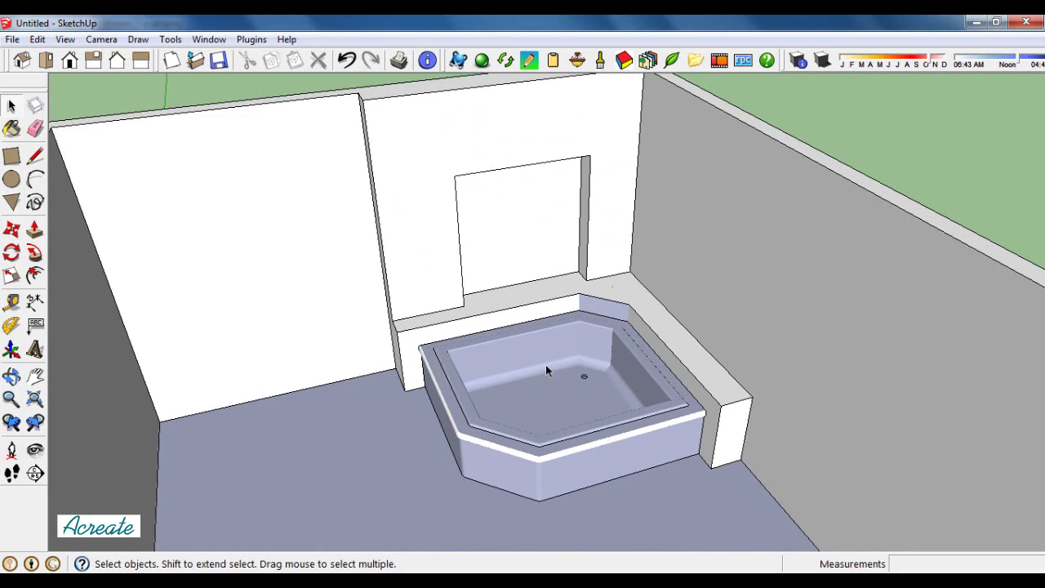
pyautogui.scroll(1, 545, 364)
pyautogui.scroll(2, 545, 364)
pyautogui.click(525, 349)
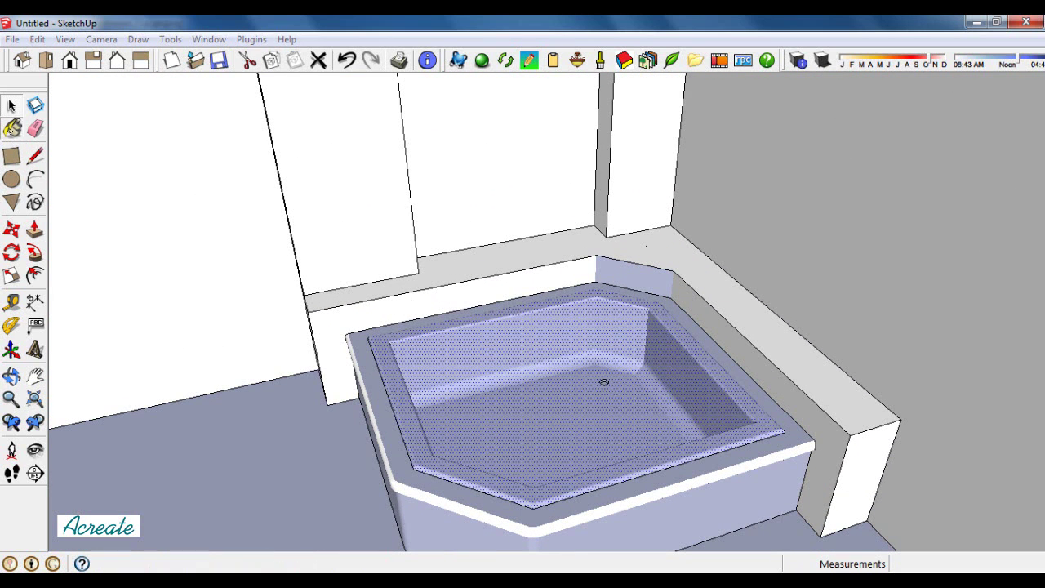
# Paint the basin with white Color_000 and close the Materials window.
pyautogui.click(11, 128)
pyautogui.click(121, 260)
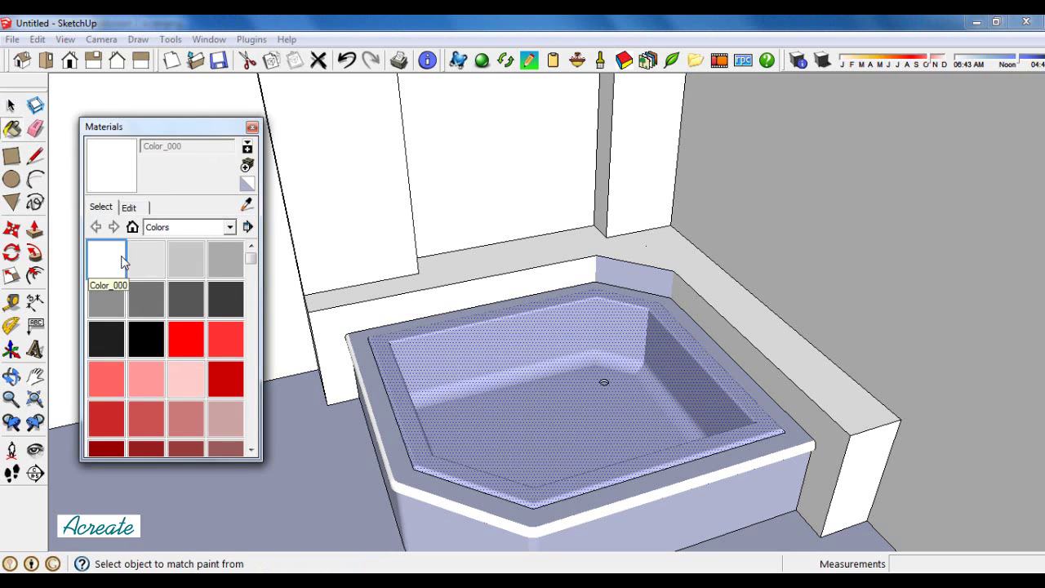
pyautogui.click(483, 354)
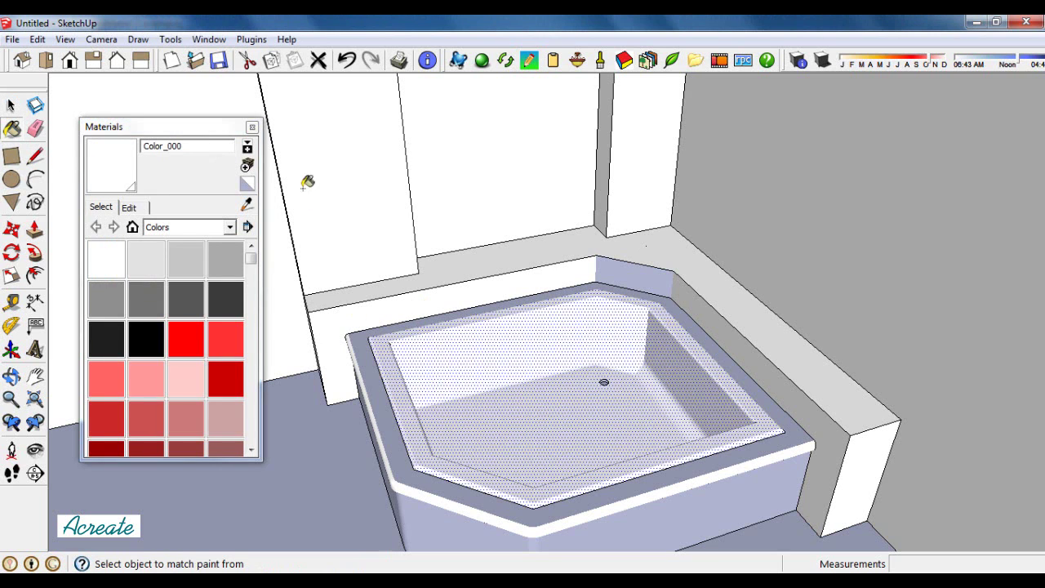
pyautogui.click(252, 128)
pyautogui.click(11, 107)
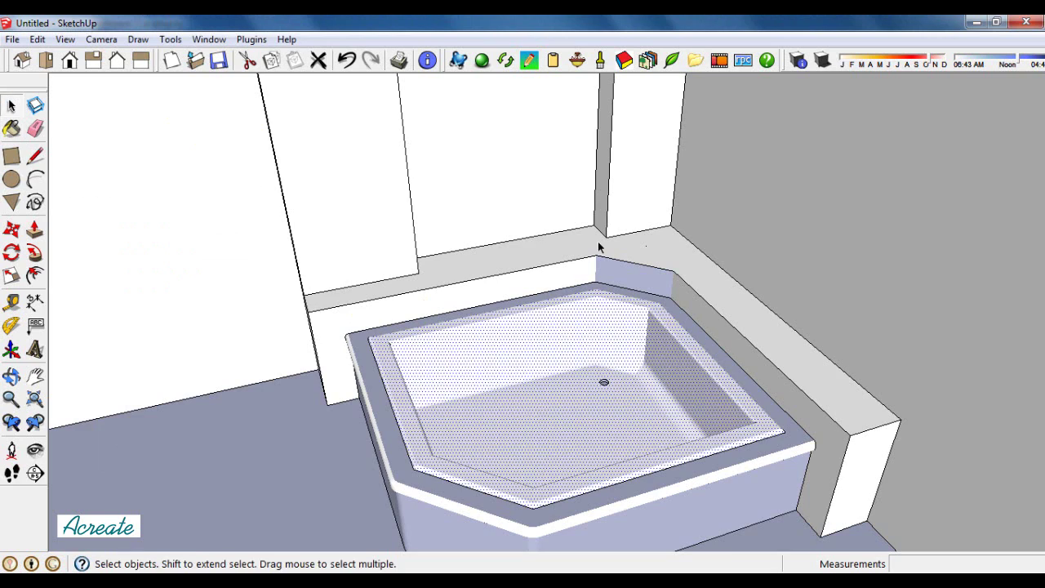
pyautogui.scroll(-3, 597, 241)
pyautogui.moveTo(601, 264); pyautogui.dragTo(600, 310, button='middle')
pyautogui.scroll(-2, 599, 310)
# Clear the tub selection and bring both corner walls into view.
pyautogui.click(837, 164)
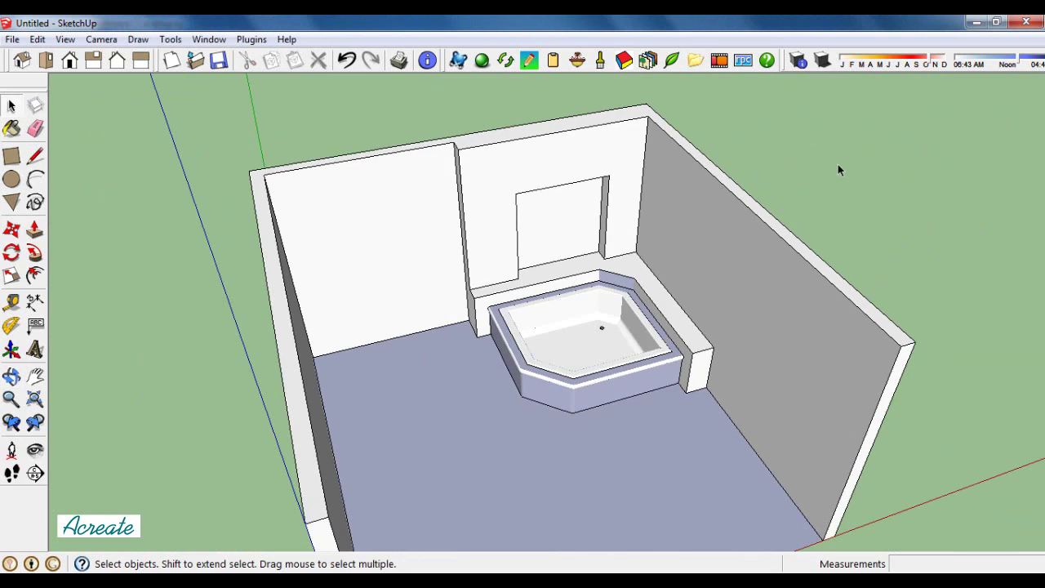
pyautogui.scroll(3, 583, 331)
pyautogui.scroll(2, 583, 330)
pyautogui.scroll(2, 480, 395)
pyautogui.scroll(2, 479, 408)
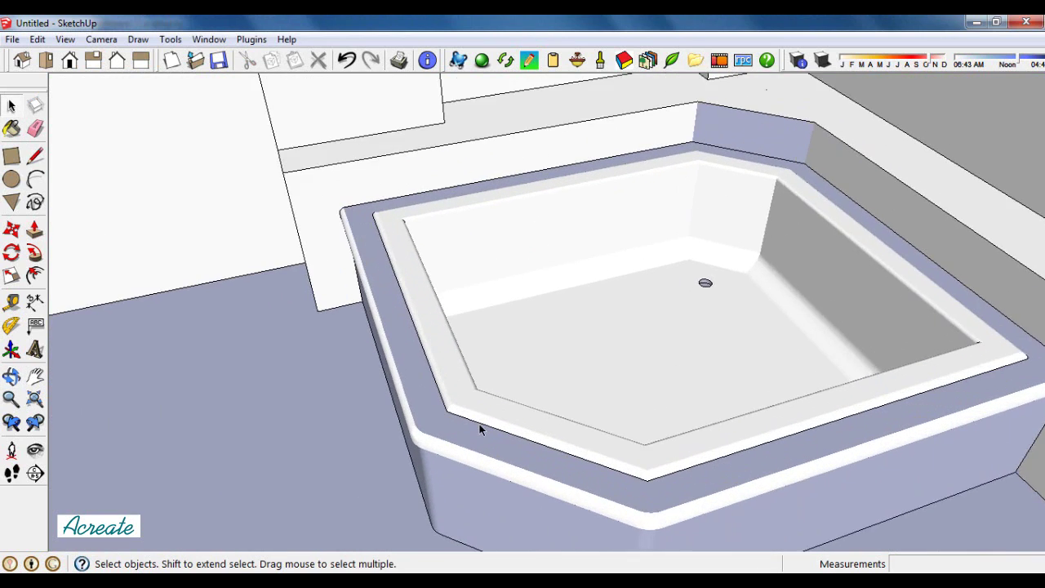
pyautogui.scroll(2, 479, 424)
pyautogui.scroll(-1, 506, 399)
pyautogui.scroll(-3, 506, 398)
pyautogui.moveTo(522, 383)
pyautogui.mouseDown(button='middle')
pyautogui.moveTo(571, 356)
pyautogui.moveTo(365, 329)
pyautogui.mouseUp(button='middle')
pyautogui.scroll(-1, 576, 355)
pyautogui.scroll(-5, 579, 357)
pyautogui.scroll(5, 359, 327)
pyautogui.scroll(3, 356, 326)
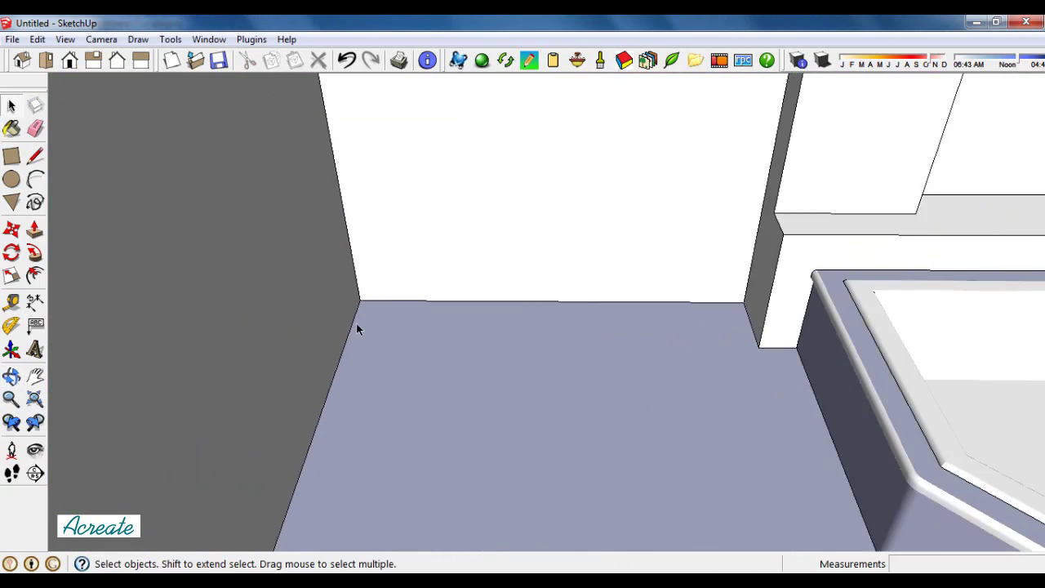
pyautogui.scroll(2, 357, 327)
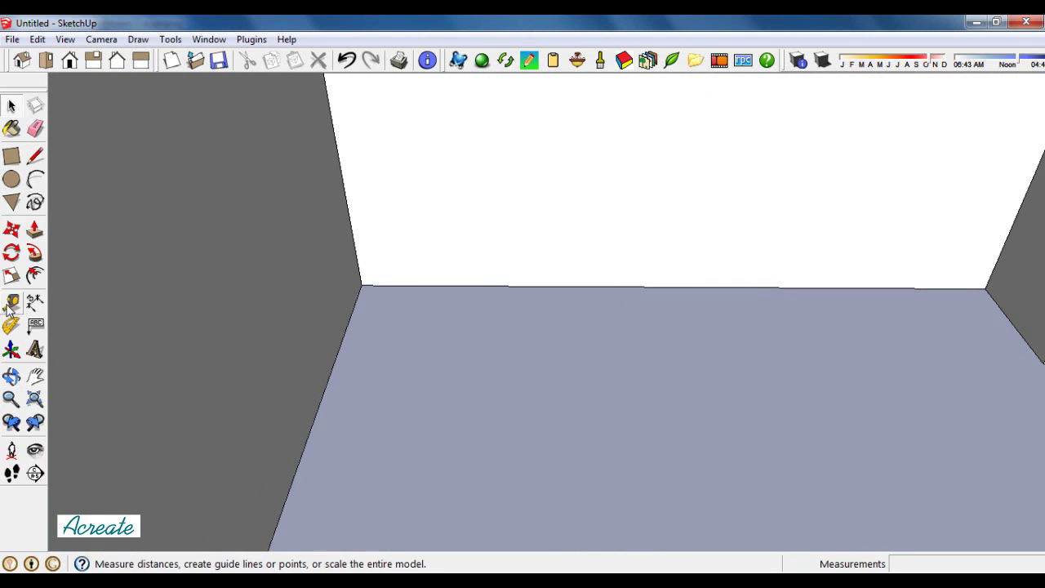
# Place floor guides 100 cm out from each of the two wall bases.
pyautogui.click(11, 302)
pyautogui.scroll(2, 379, 349)
pyautogui.click(334, 304)
pyautogui.write('100')
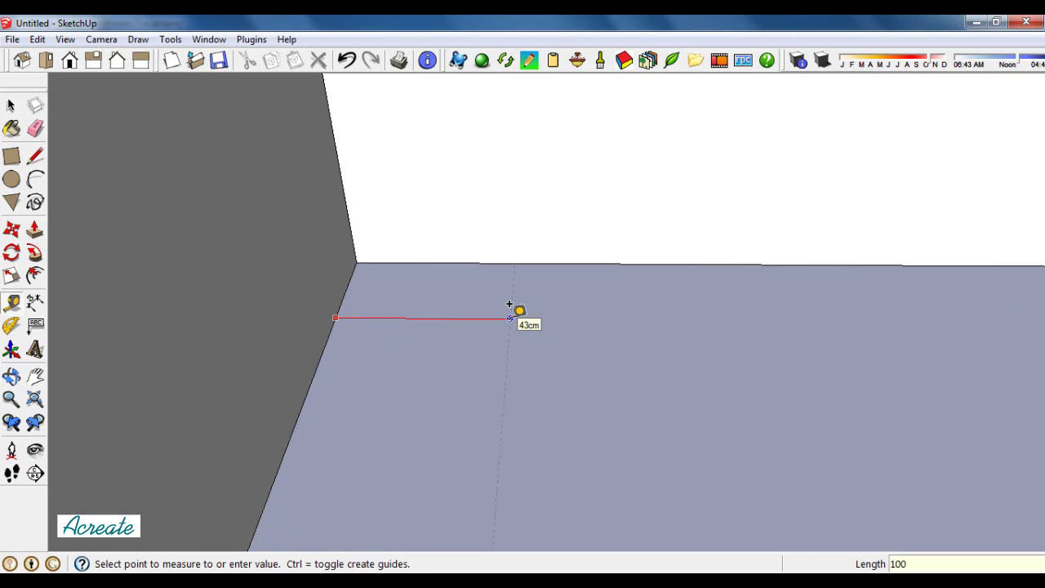
pyautogui.press('Return')
pyautogui.moveTo(517, 310)
pyautogui.mouseDown(button='middle')
pyautogui.moveTo(621, 319)
pyautogui.moveTo(566, 356)
pyautogui.moveTo(581, 288)
pyautogui.mouseUp(button='middle')
pyautogui.click(584, 271)
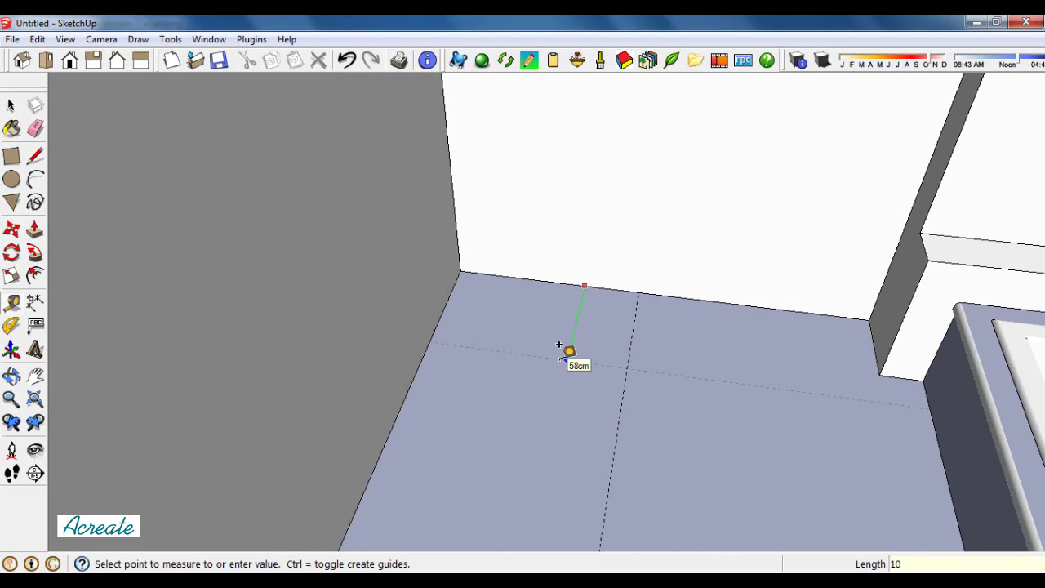
pyautogui.write('0')
pyautogui.press('Return')
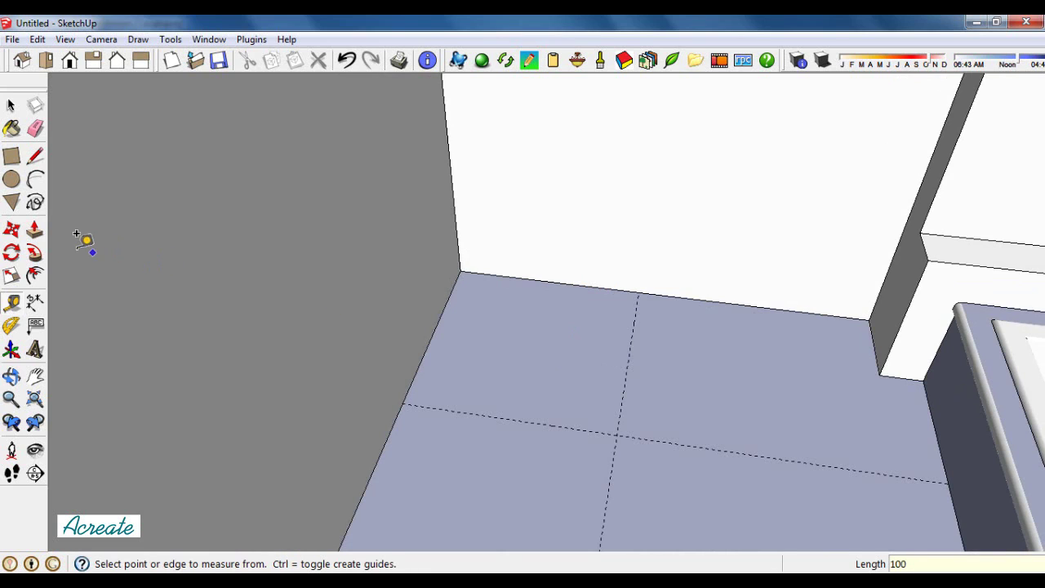
# Draw a square from the floor corner to the guide intersection and erase the leftover guides.
pyautogui.click(12, 158)
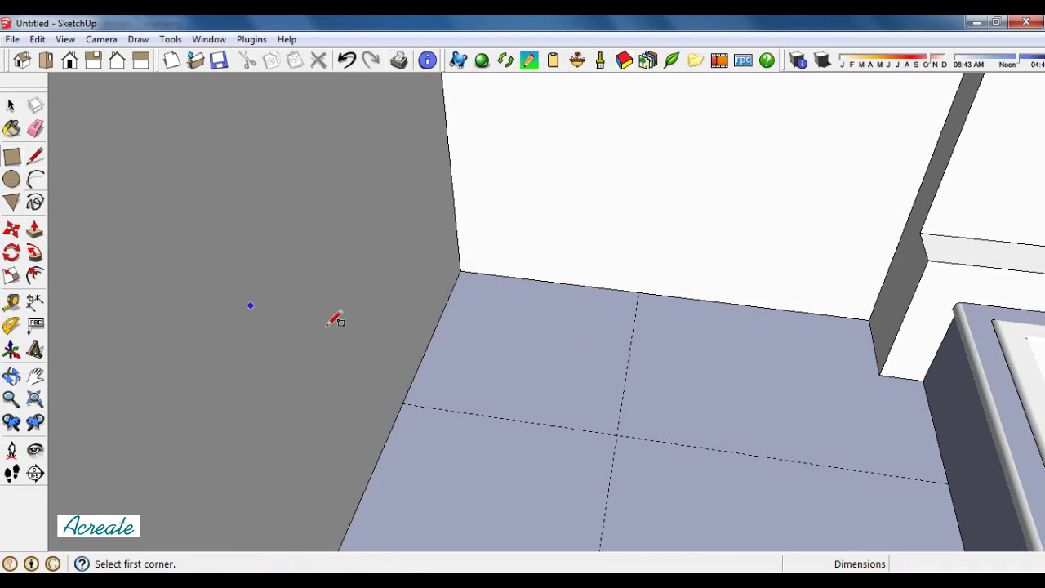
pyautogui.click(401, 403)
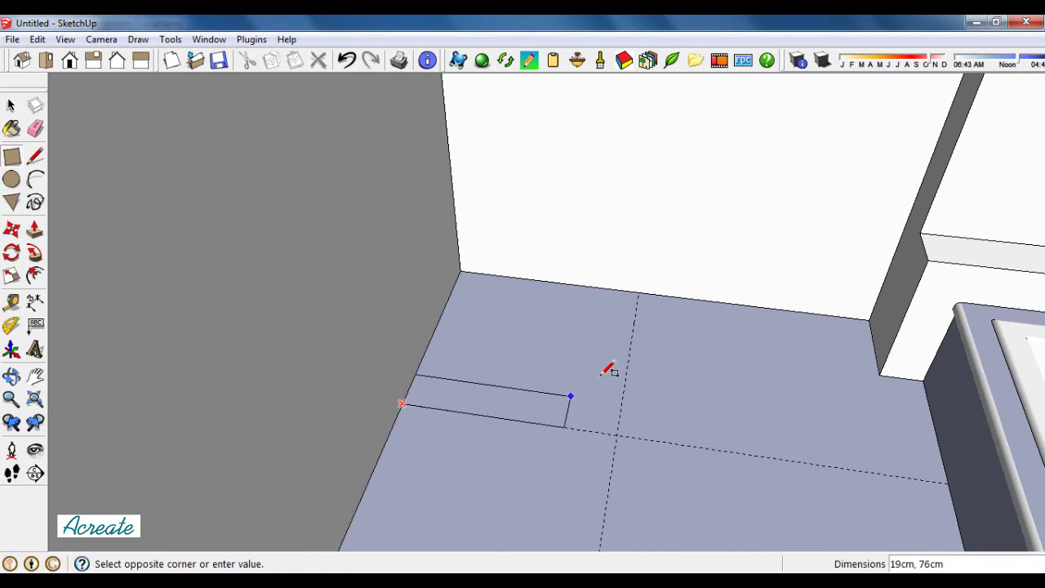
pyautogui.click(639, 291)
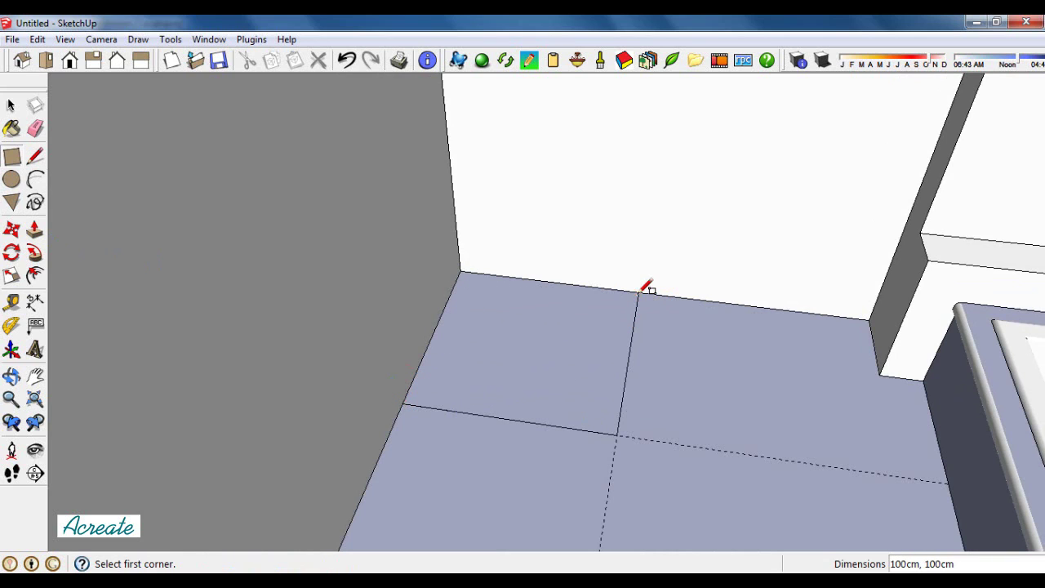
pyautogui.click(35, 131)
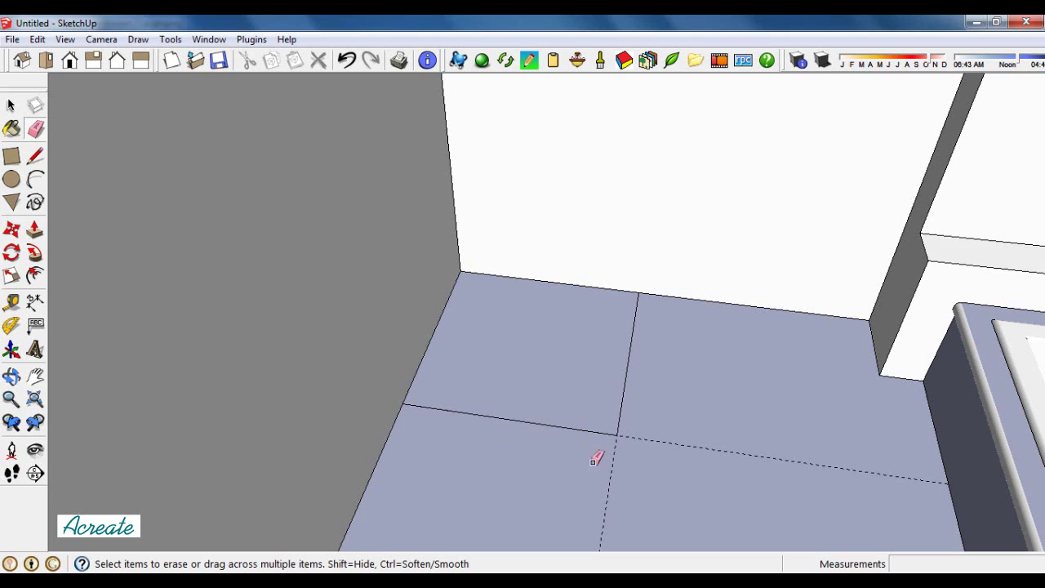
pyautogui.moveTo(593, 459)
pyautogui.mouseDown()
pyautogui.moveTo(625, 443)
pyautogui.moveTo(629, 408)
pyautogui.mouseUp()
pyautogui.moveTo(629, 408)
pyautogui.mouseDown(button='middle')
pyautogui.moveTo(580, 376)
pyautogui.moveTo(573, 406)
pyautogui.moveTo(574, 392)
pyautogui.mouseUp(button='middle')
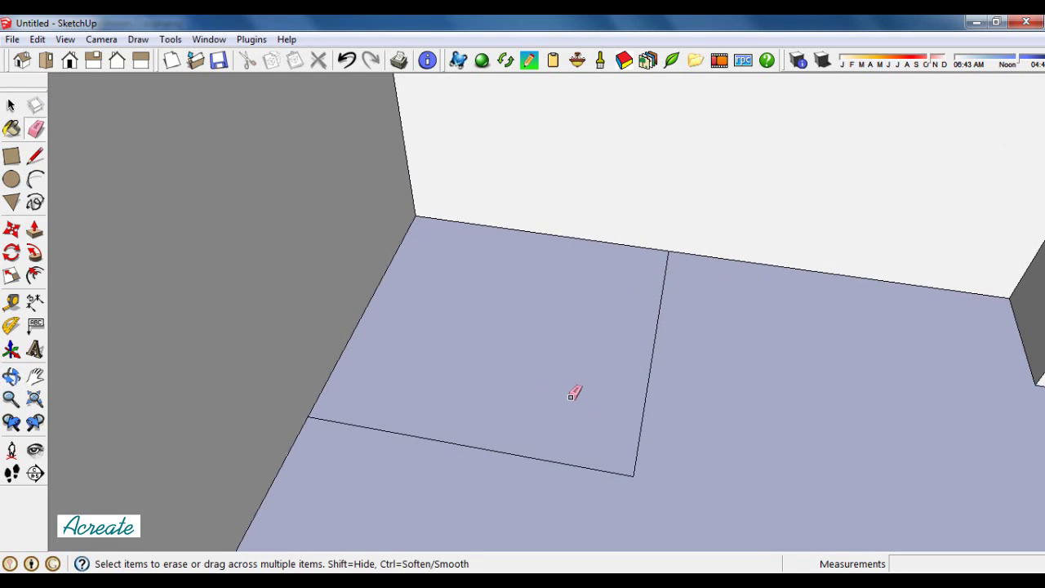
# Offset the square's edges 10 cm inward to create an inner outline.
pyautogui.click(35, 278)
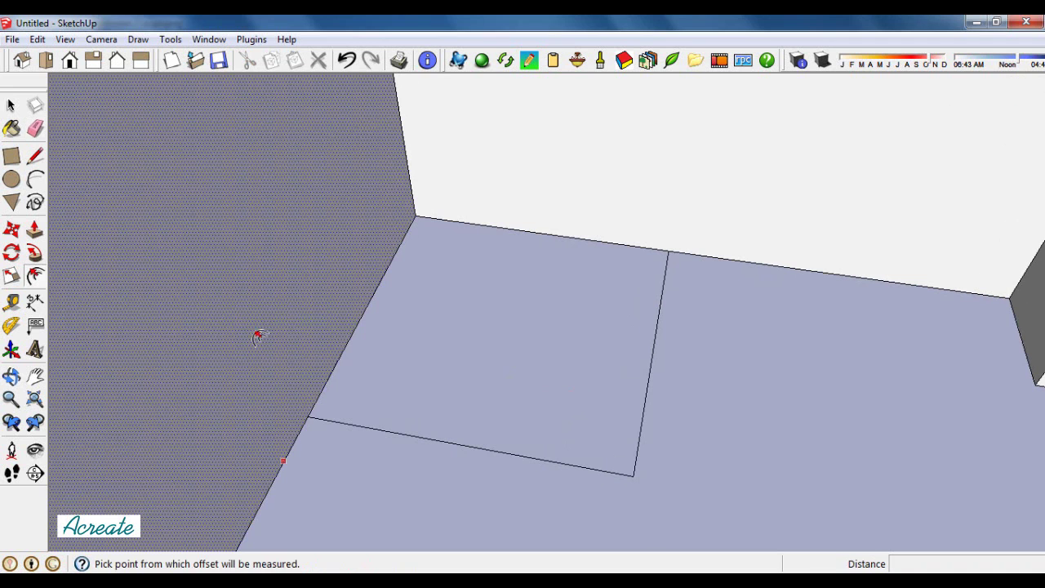
pyautogui.click(346, 362)
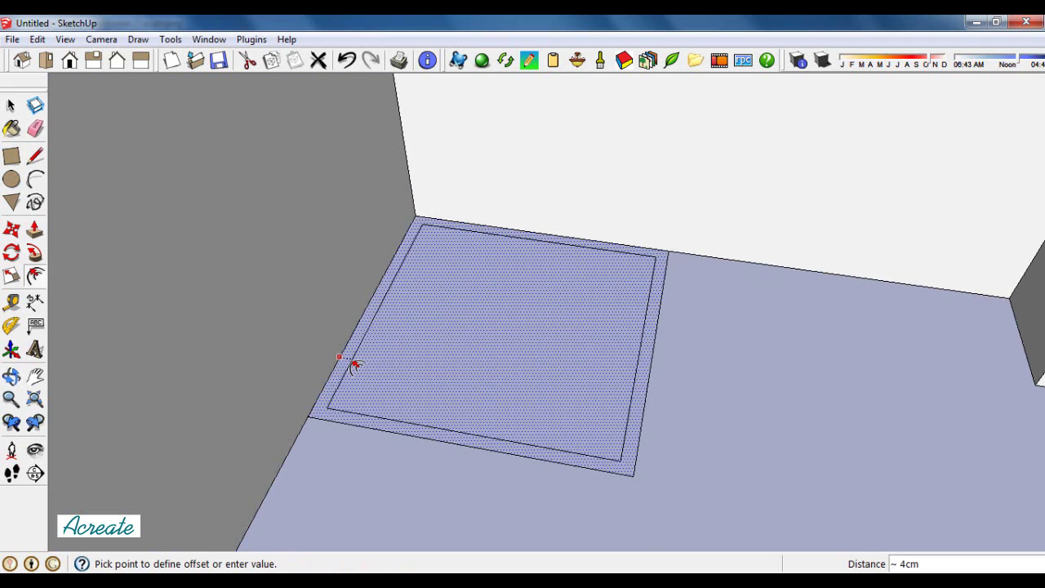
pyautogui.press('Return')
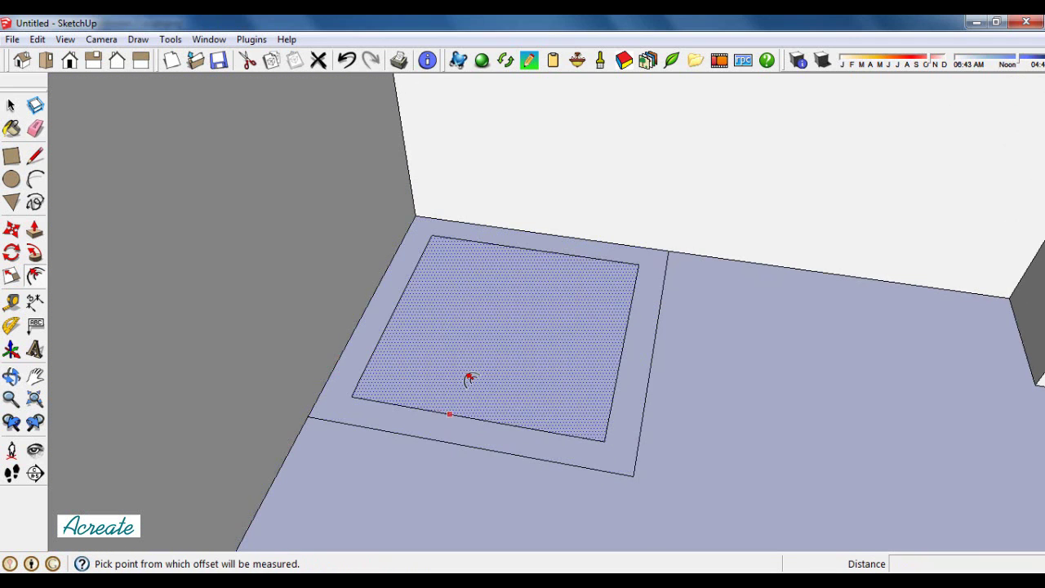
pyautogui.scroll(1, 552, 324)
pyautogui.scroll(2, 554, 324)
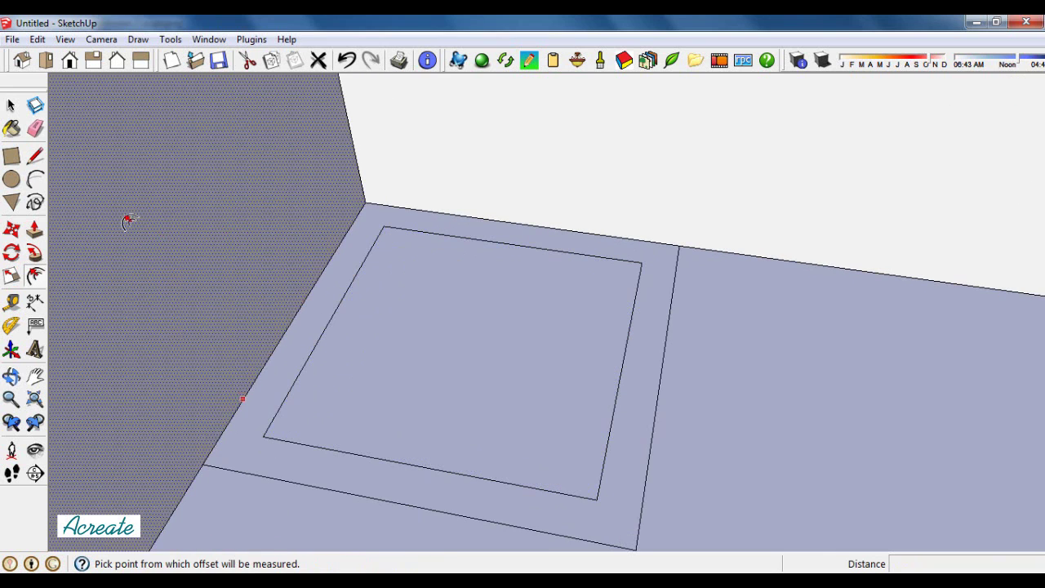
pyautogui.click(35, 231)
pyautogui.scroll(-1, 606, 378)
pyautogui.scroll(-1, 608, 379)
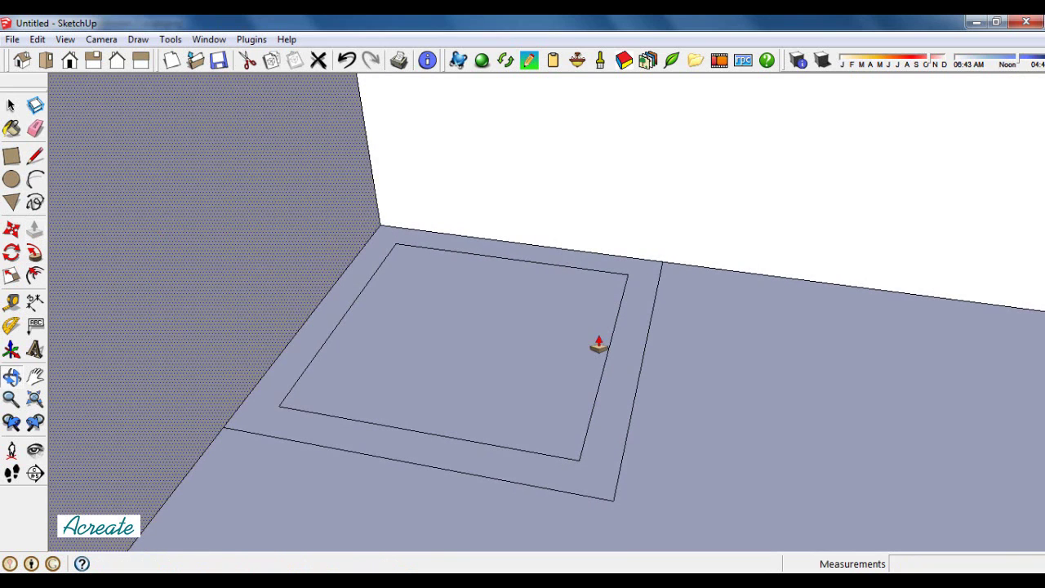
# Raise the outer border ring 10 cm with Push/Pull and inspect the recessed tray floor.
pyautogui.click(620, 382)
pyautogui.write('10')
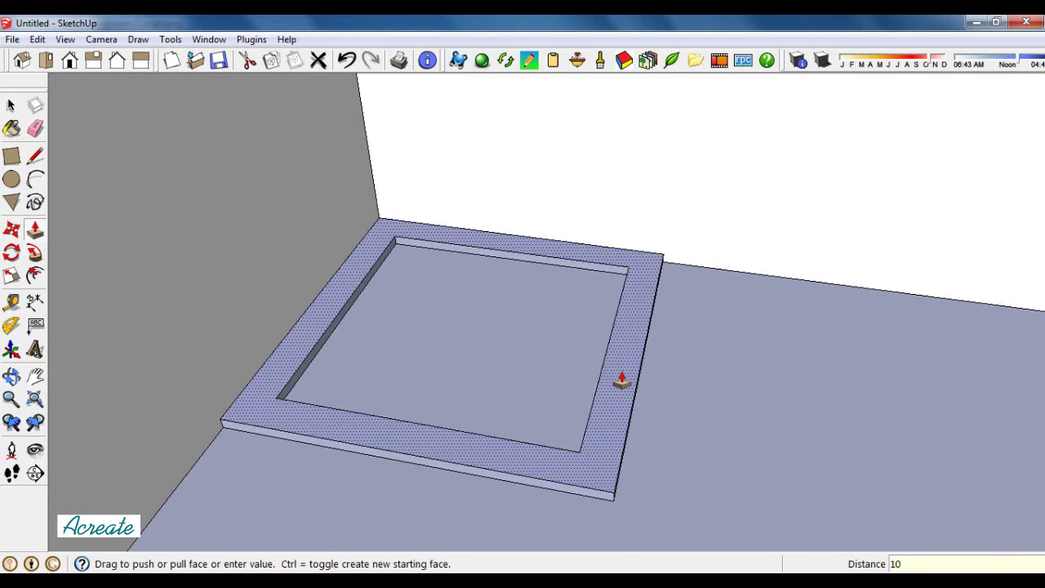
pyautogui.press('Return')
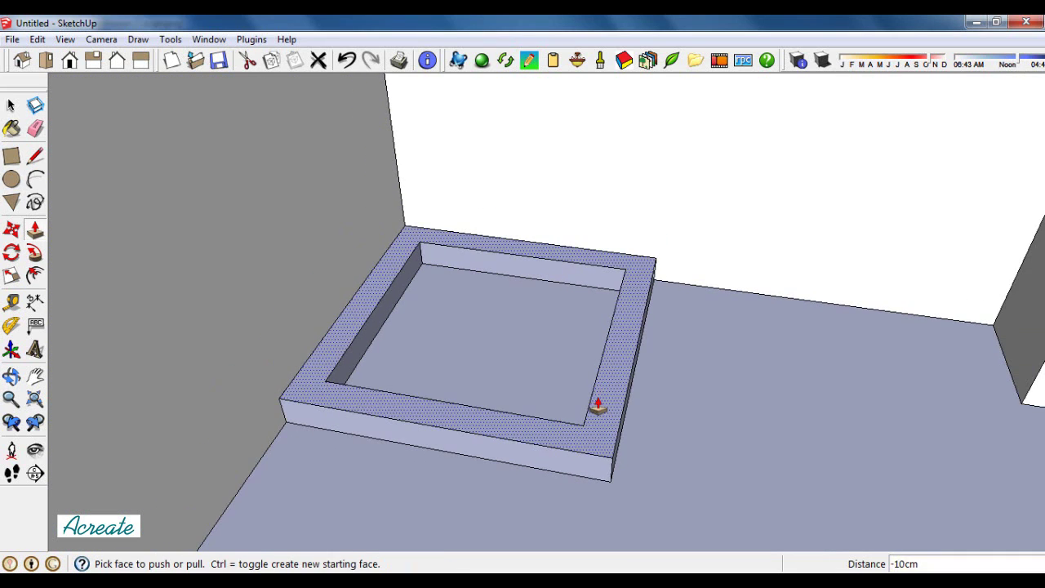
pyautogui.moveTo(599, 401); pyautogui.dragTo(593, 421, button='middle')
pyautogui.scroll(1, 594, 421)
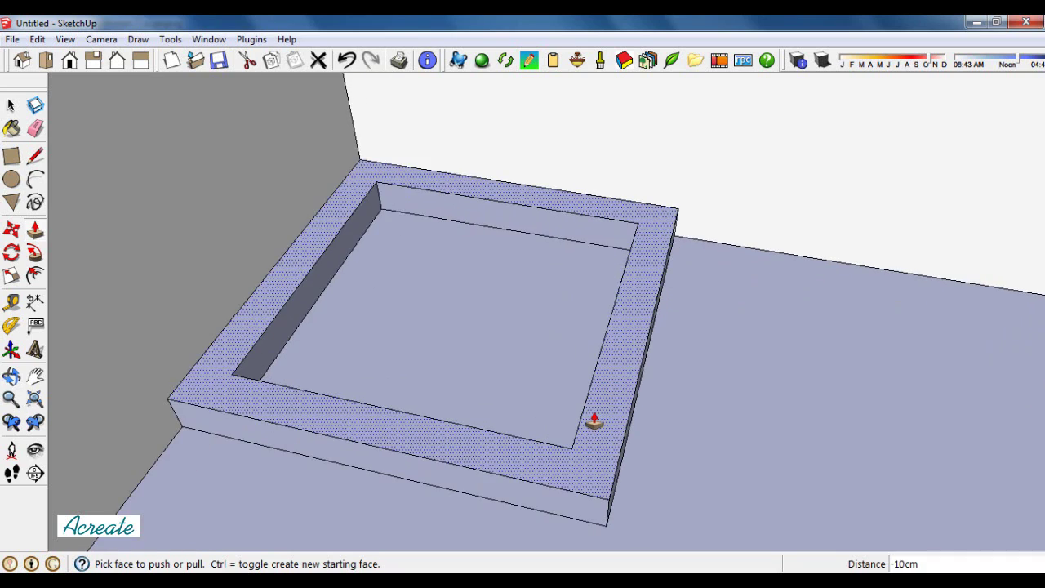
pyautogui.scroll(-1, 593, 420)
pyautogui.scroll(2, 432, 268)
pyautogui.scroll(1, 431, 269)
pyautogui.scroll(1, 444, 279)
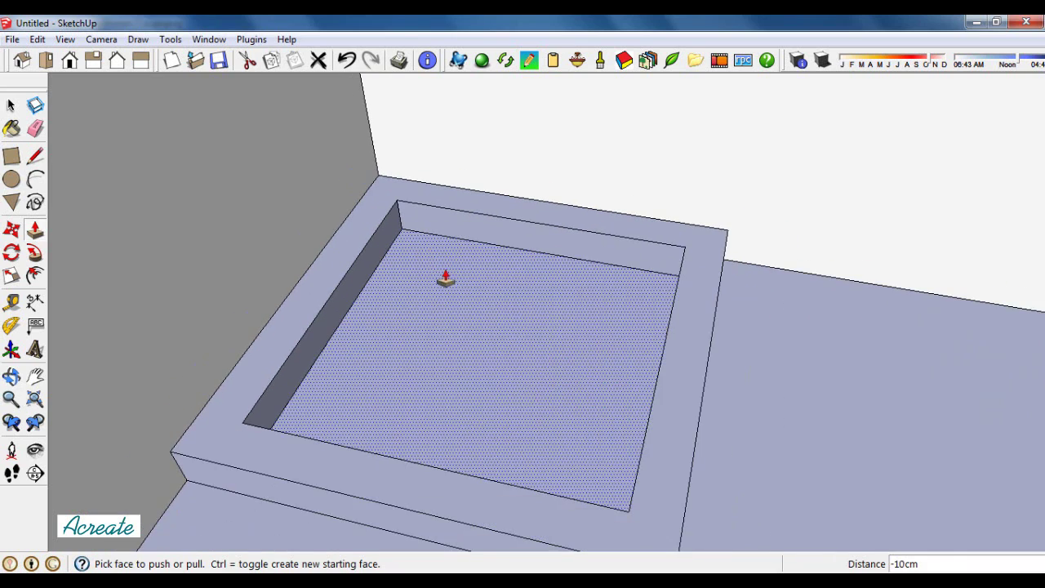
pyautogui.moveTo(445, 279)
pyautogui.mouseDown(button='middle')
pyautogui.moveTo(408, 326)
pyautogui.moveTo(550, 313)
pyautogui.moveTo(638, 265)
pyautogui.moveTo(665, 401)
pyautogui.moveTo(576, 387)
pyautogui.moveTo(579, 401)
pyautogui.mouseUp(button='middle')
pyautogui.scroll(-1, 638, 265)
pyautogui.scroll(-2, 629, 268)
pyautogui.scroll(1, 579, 400)
pyautogui.scroll(1, 611, 478)
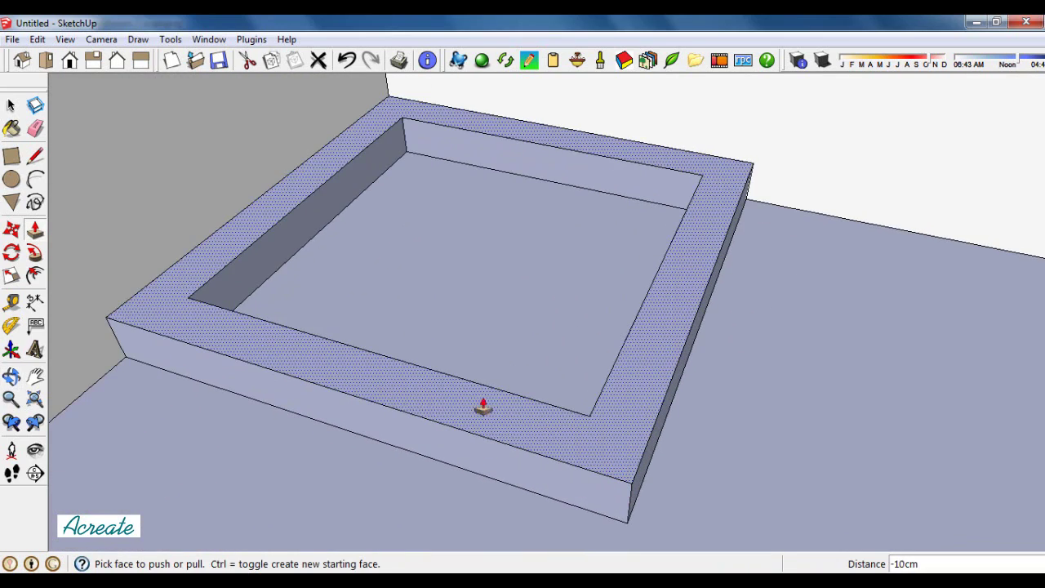
pyautogui.moveTo(483, 405); pyautogui.dragTo(427, 392, button='middle')
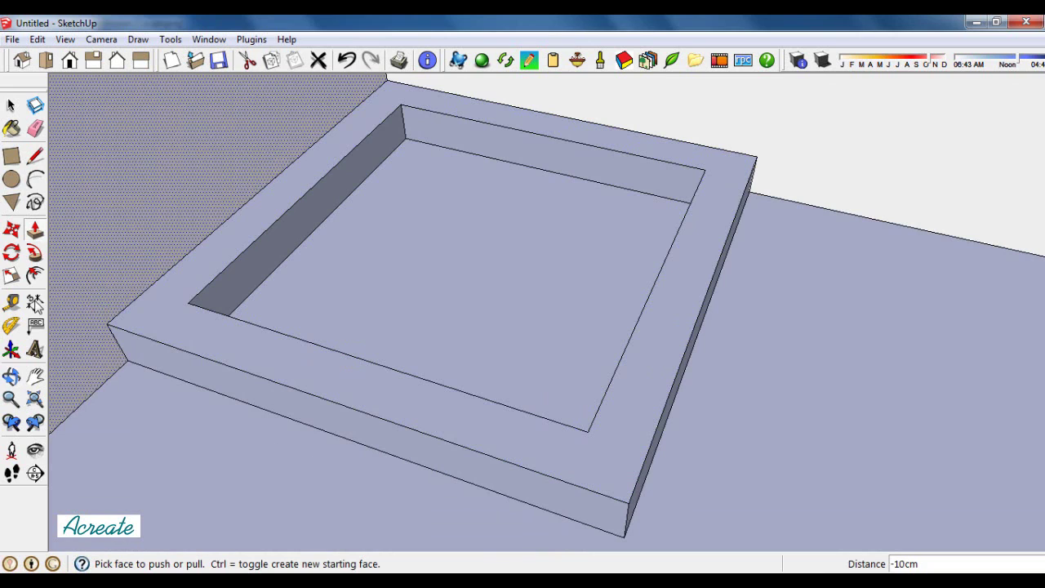
pyautogui.press('t')
pyautogui.scroll(1, 262, 351)
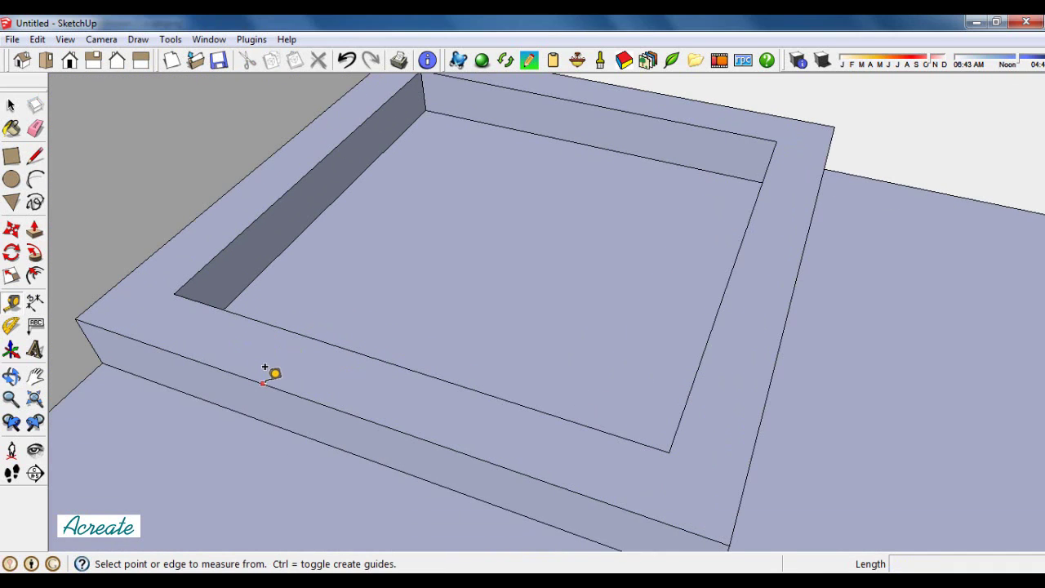
# Add guides 5 cm in from the tray's front and right rim edges.
pyautogui.click(263, 382)
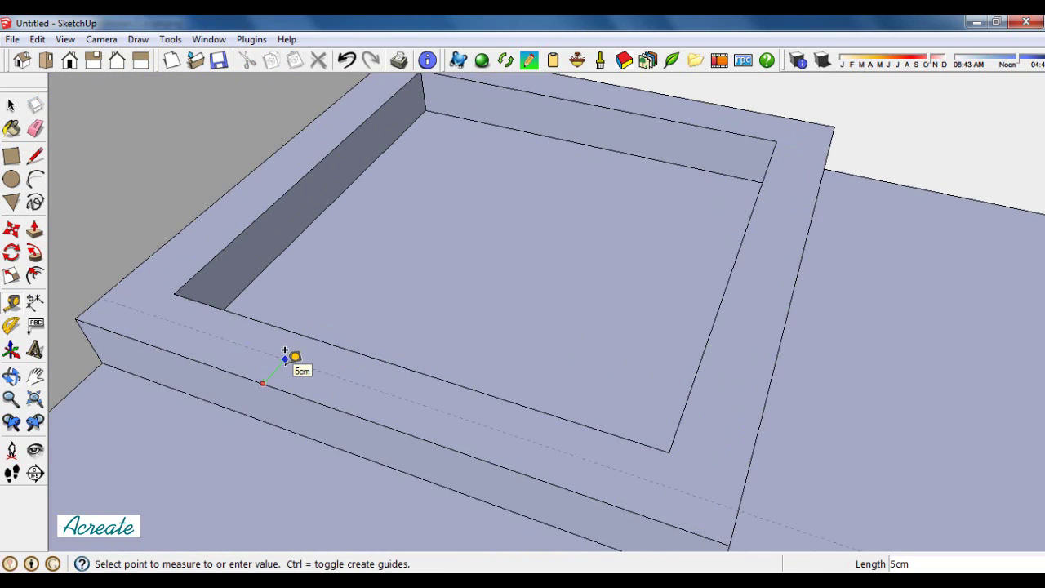
pyautogui.write('5')
pyautogui.press('Return')
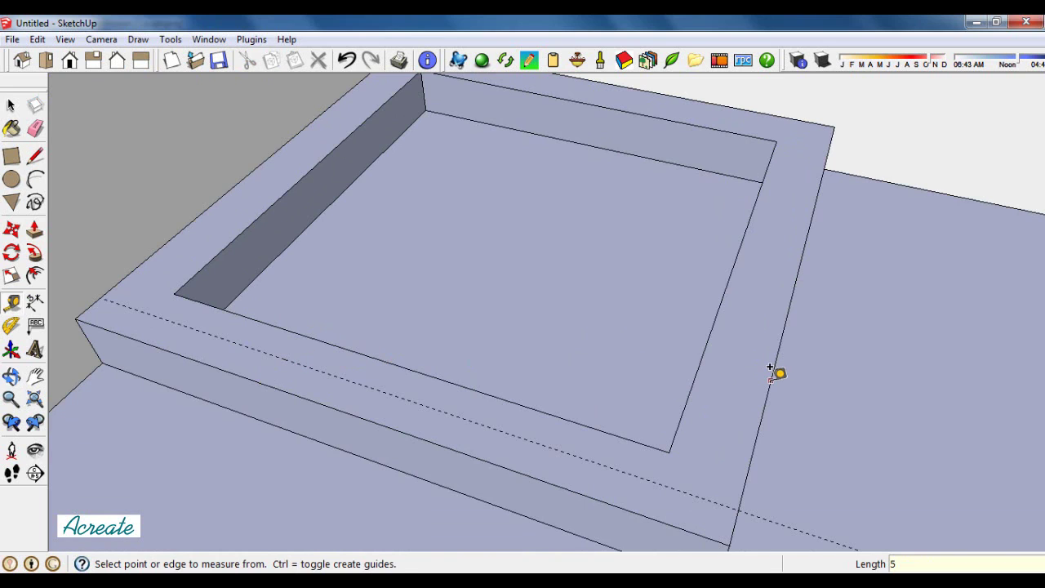
pyautogui.click(770, 368)
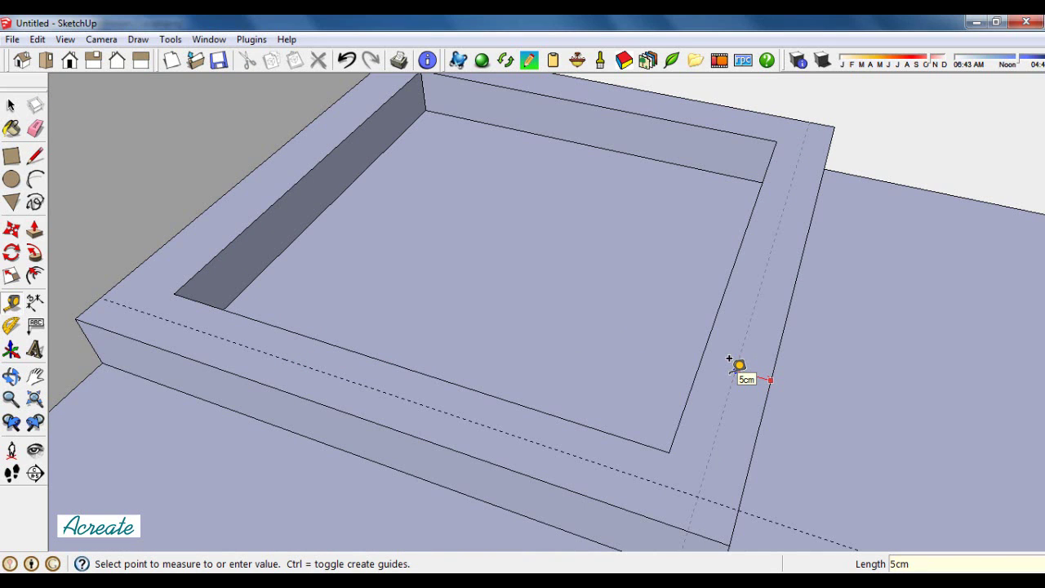
pyautogui.write('5')
pyautogui.press('Return')
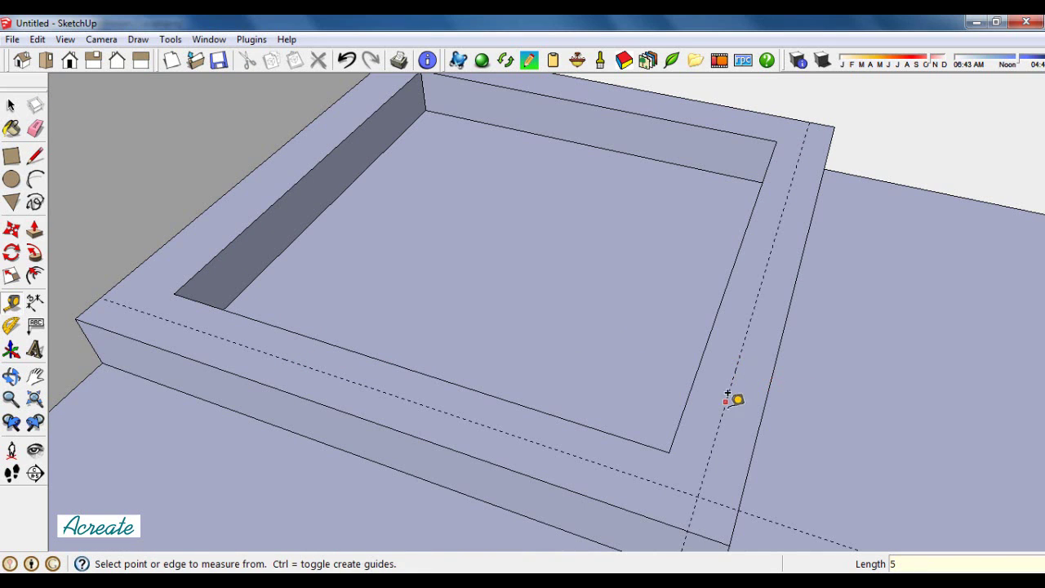
pyautogui.scroll(-1, 739, 351)
pyautogui.scroll(1, 237, 298)
pyautogui.scroll(2, 240, 300)
pyautogui.scroll(1, 245, 303)
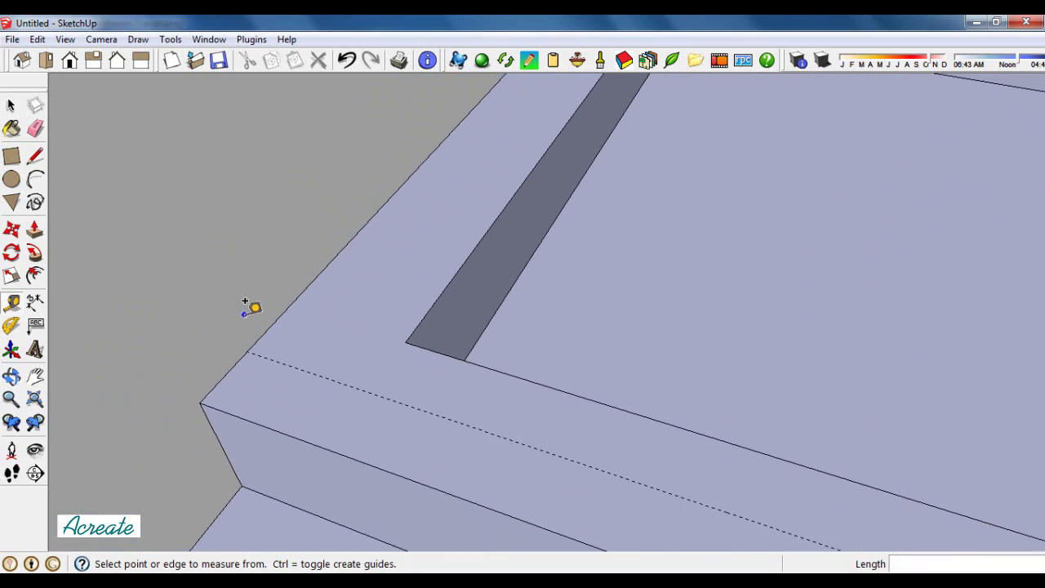
pyautogui.scroll(1, 253, 307)
# Add a 2 cm guide along the left rim and another 1 cm from the front guide.
pyautogui.click(276, 318)
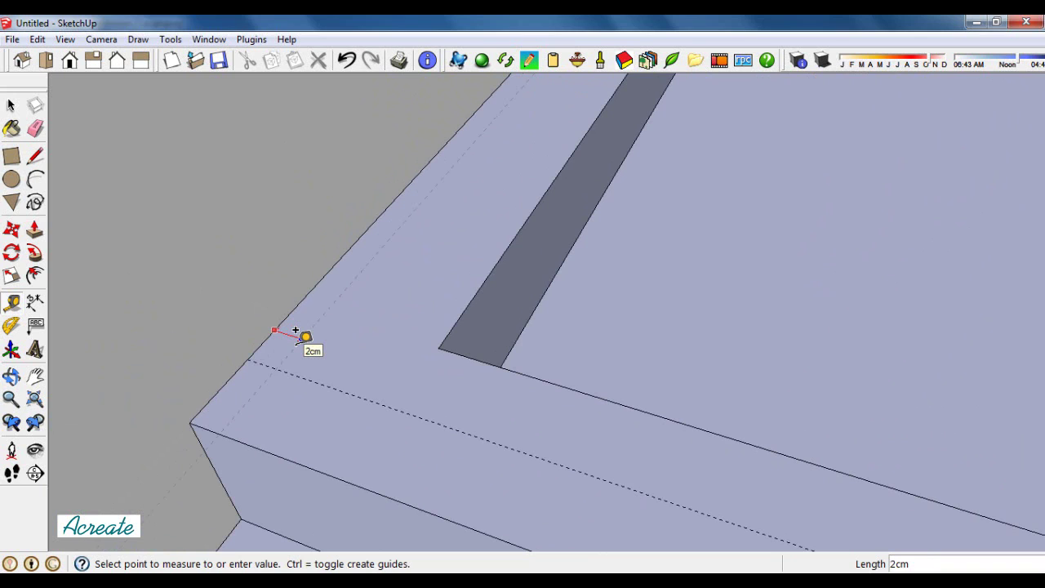
pyautogui.write('2')
pyautogui.press('Return')
pyautogui.scroll(2, 289, 339)
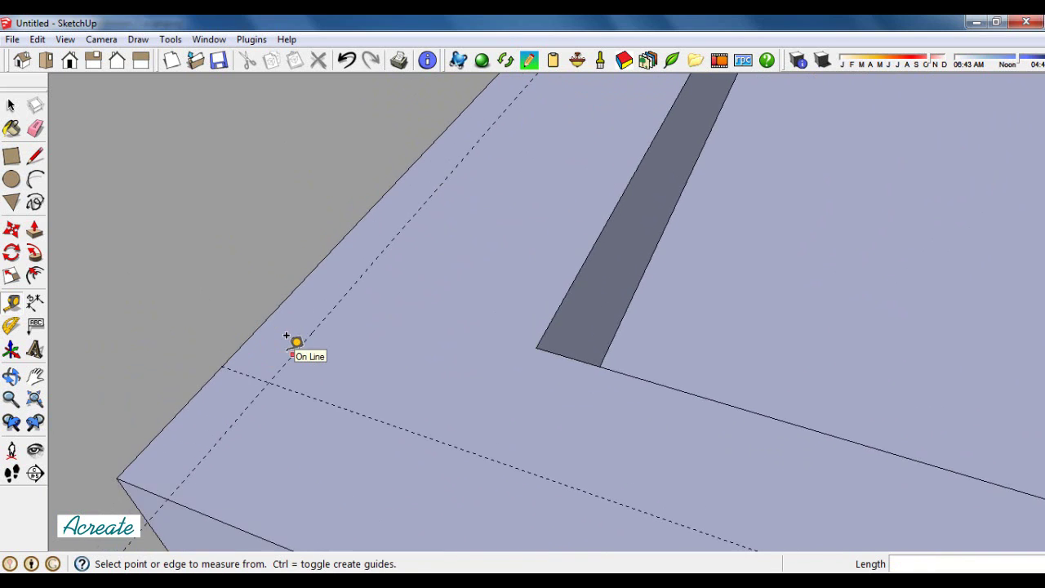
pyautogui.scroll(2, 292, 341)
pyautogui.click(304, 406)
pyautogui.write('1')
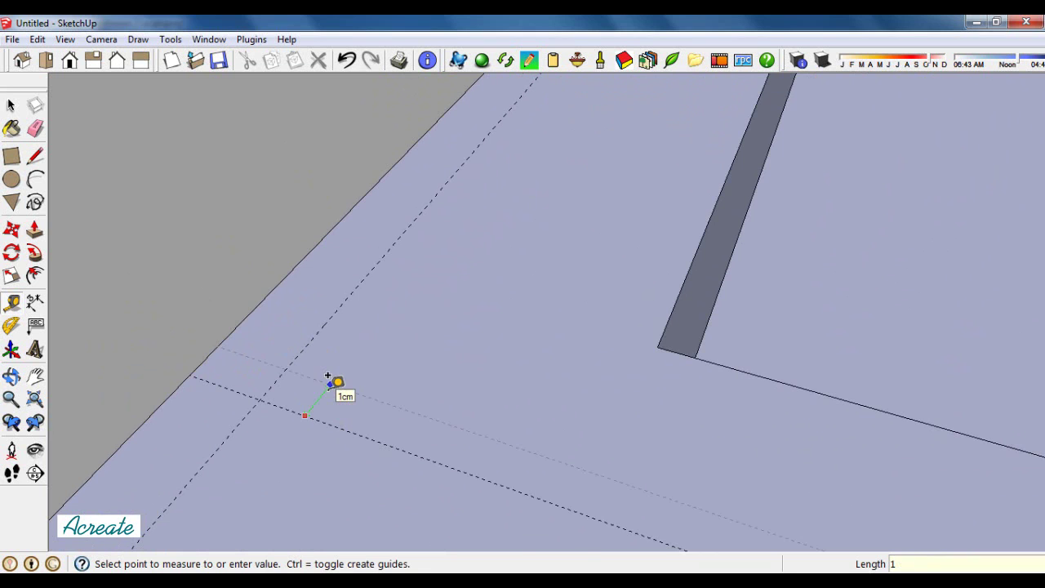
pyautogui.press('Return')
pyautogui.scroll(-1, 245, 404)
pyautogui.scroll(-1, 248, 405)
pyautogui.scroll(-1, 256, 399)
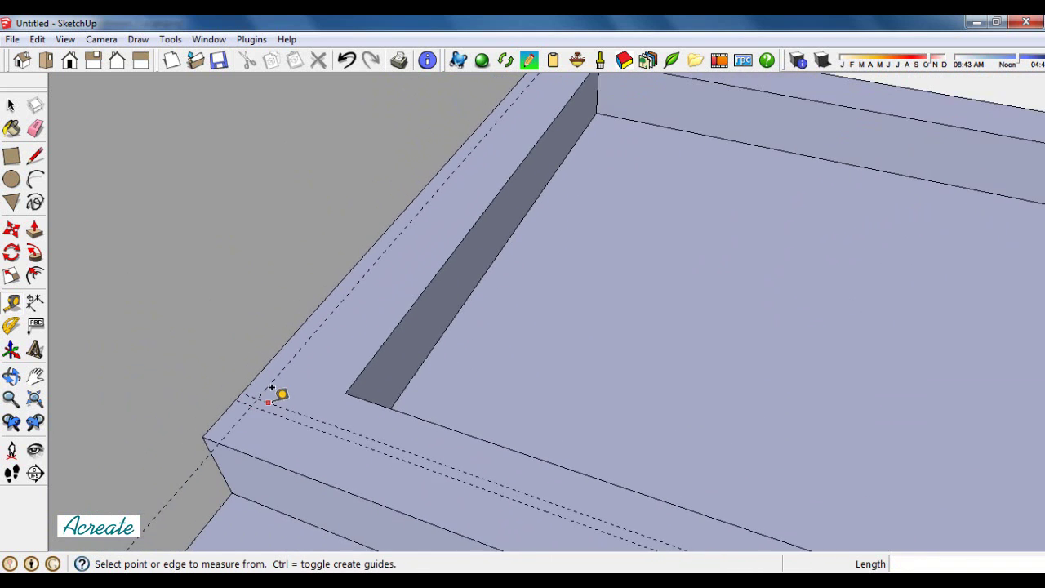
pyautogui.scroll(-2, 277, 391)
pyautogui.scroll(-1, 473, 327)
pyautogui.scroll(1, 759, 384)
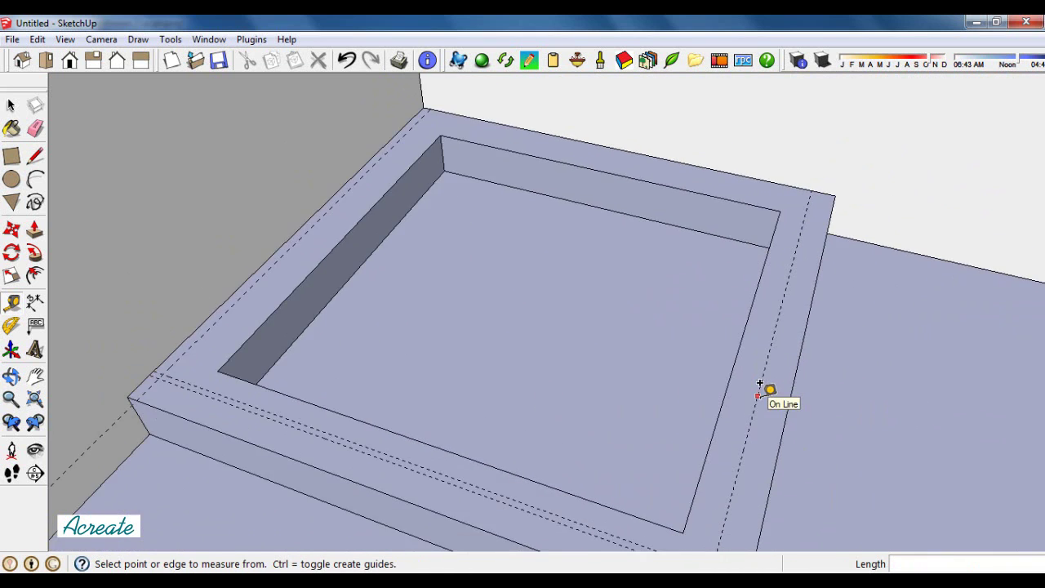
pyautogui.scroll(1, 759, 383)
# Add more parallel guides 2 cm apart near the rim's left corner.
pyautogui.click(761, 374)
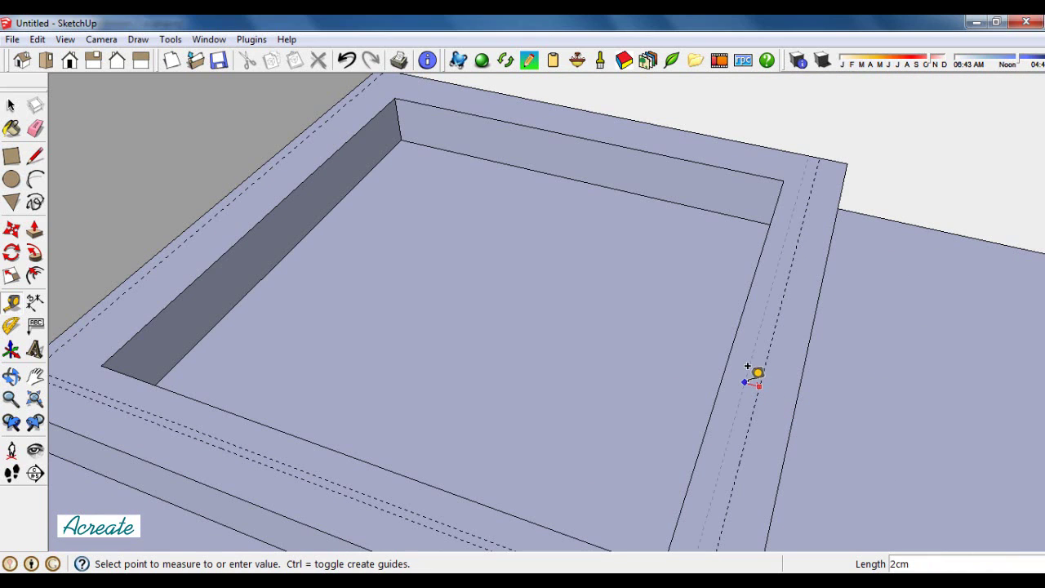
pyautogui.click(747, 367)
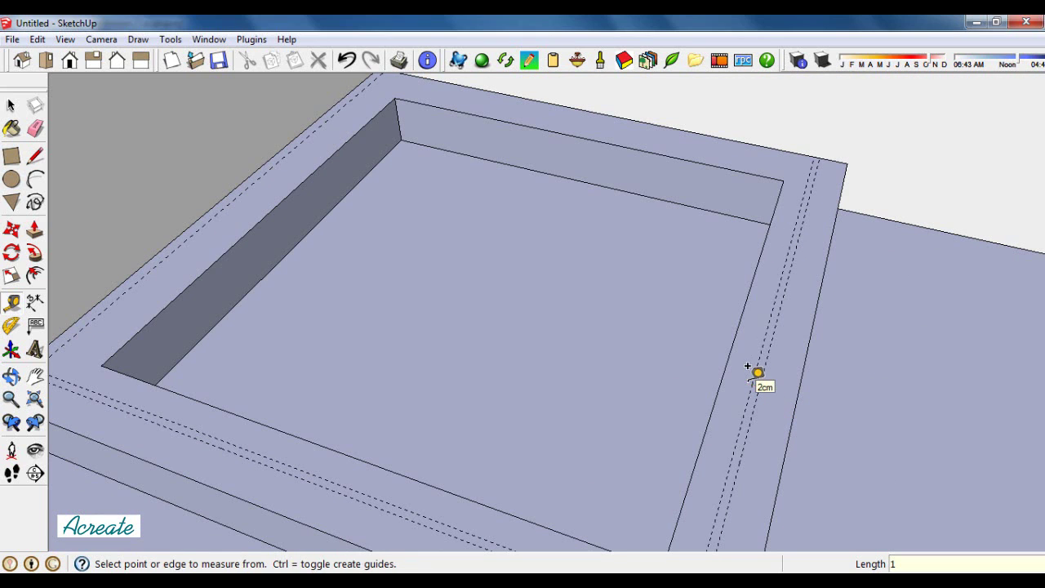
pyautogui.scroll(-1, 683, 355)
pyautogui.scroll(2, 242, 359)
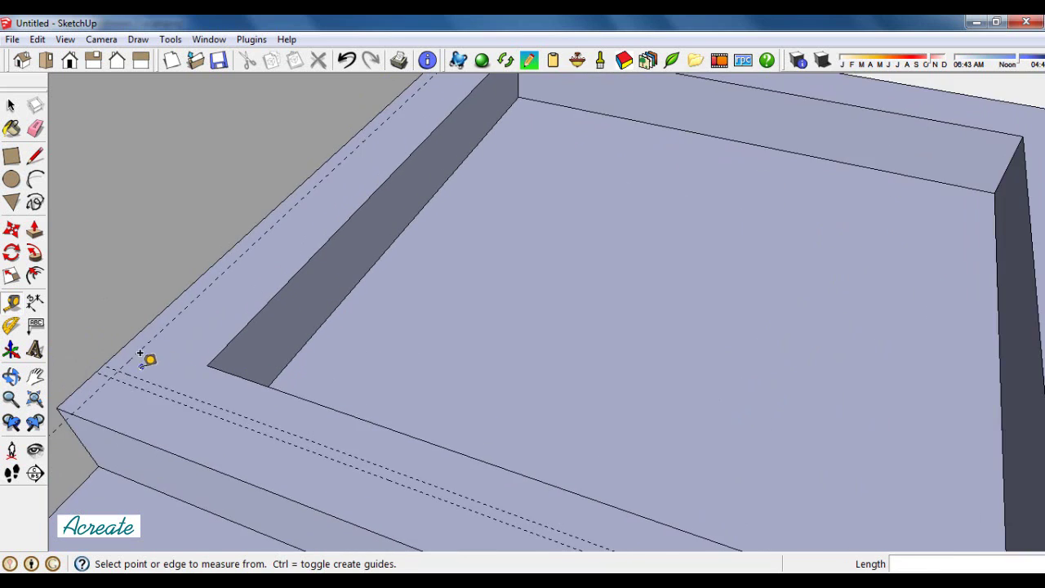
pyautogui.scroll(1, 314, 357)
pyautogui.scroll(1, 310, 357)
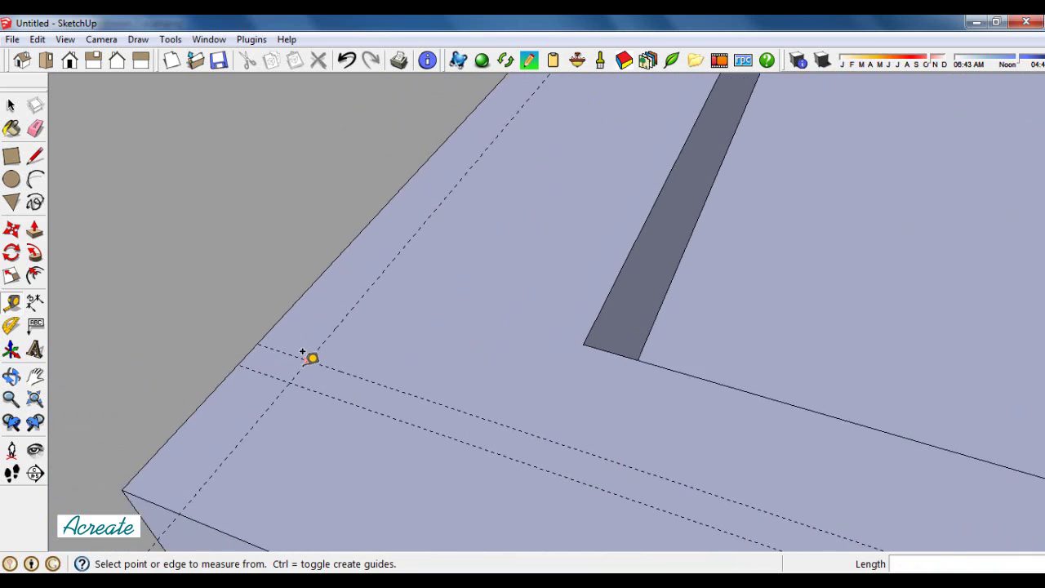
pyautogui.scroll(1, 294, 343)
pyautogui.click(287, 350)
pyautogui.write('2')
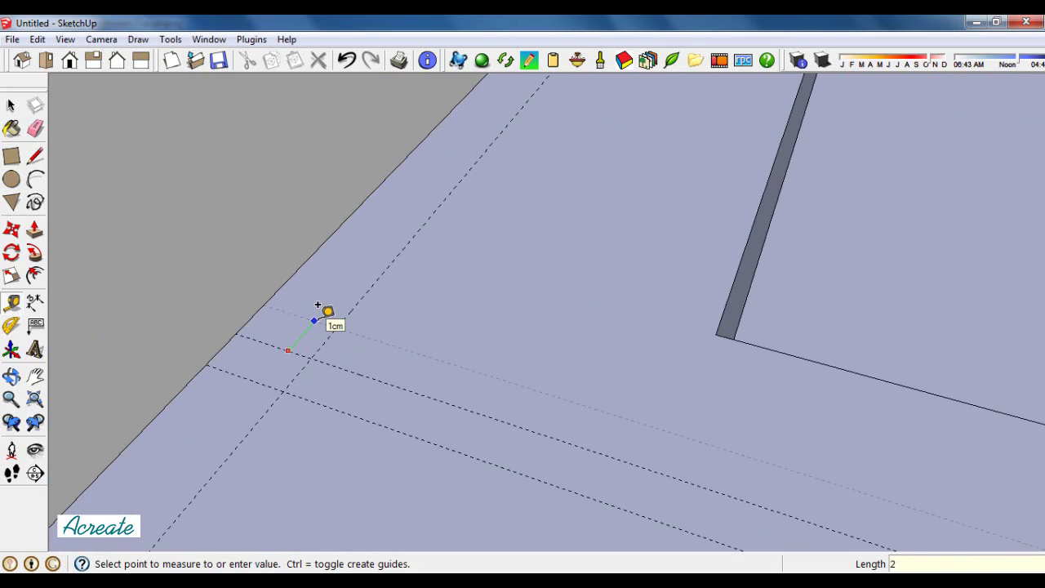
pyautogui.press('Return')
pyautogui.click(265, 383)
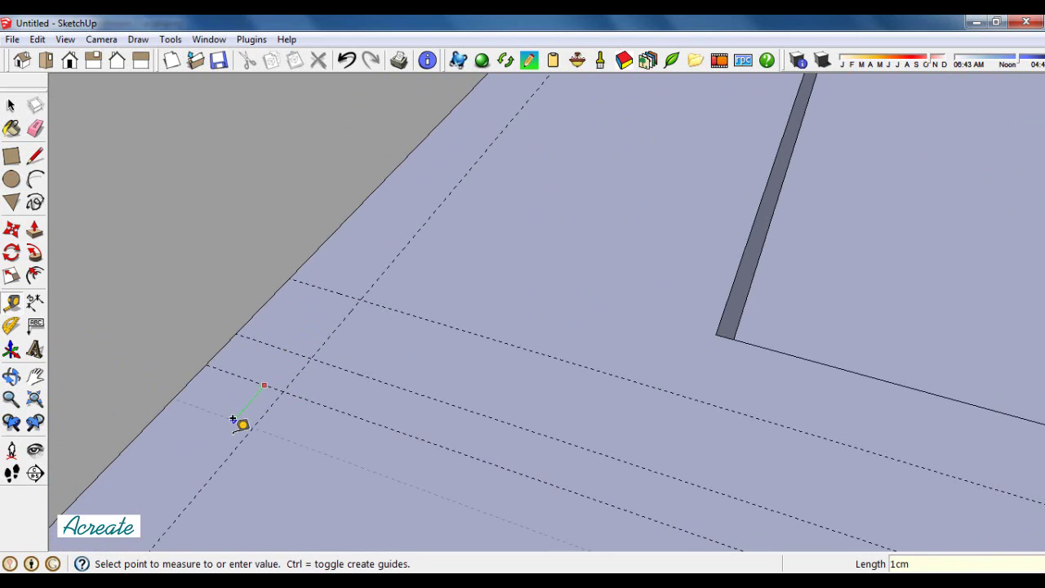
pyautogui.write('2')
pyautogui.press('Return')
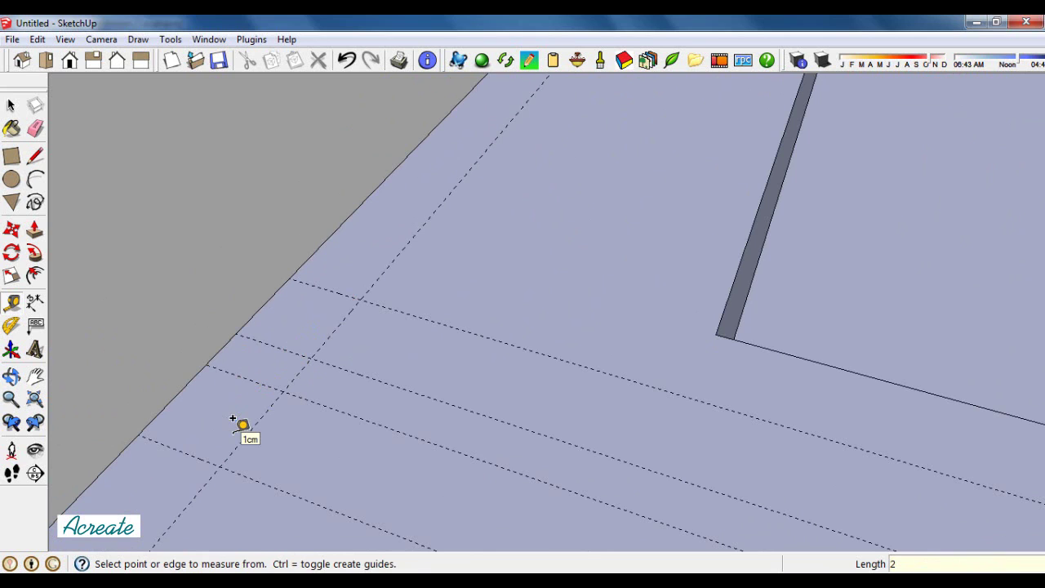
pyautogui.scroll(-2, 263, 404)
pyautogui.scroll(-1, 264, 403)
# Draw a 5 cm by 2 cm rectangle on the rim between guide intersections.
pyautogui.click(11, 159)
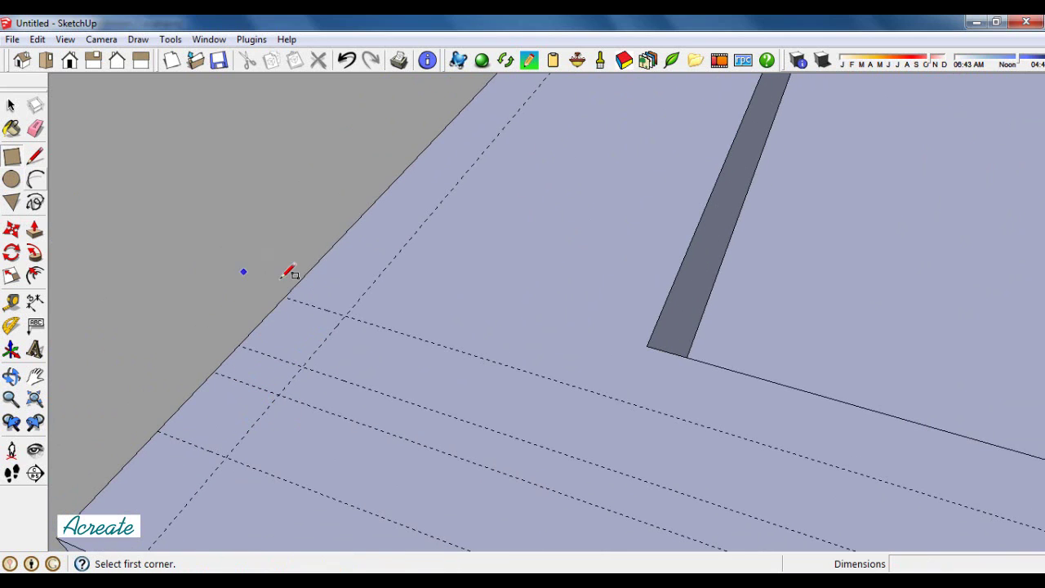
pyautogui.click(290, 293)
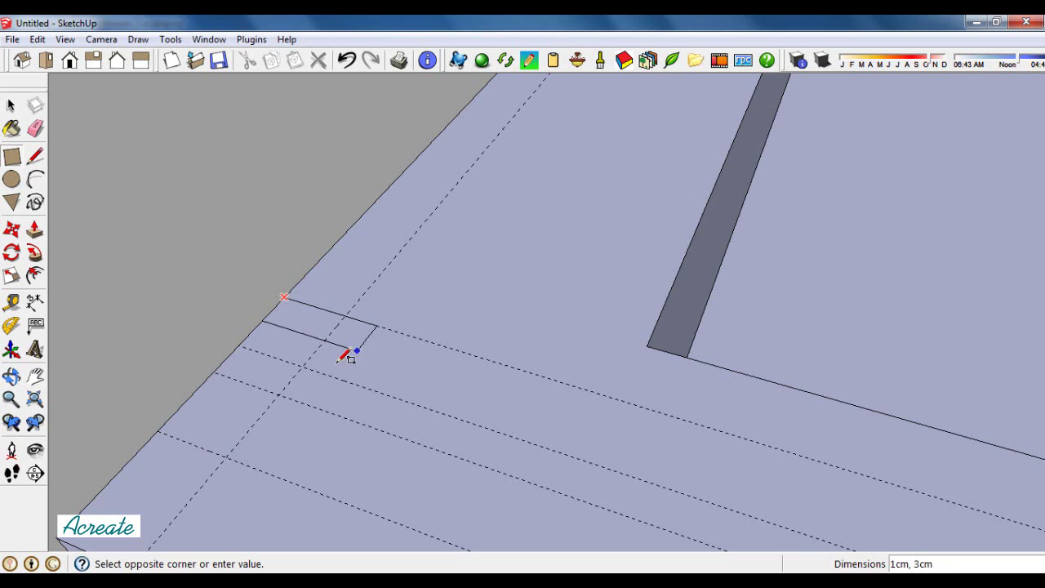
pyautogui.click(232, 449)
pyautogui.scroll(-1, 249, 368)
pyautogui.scroll(-2, 249, 367)
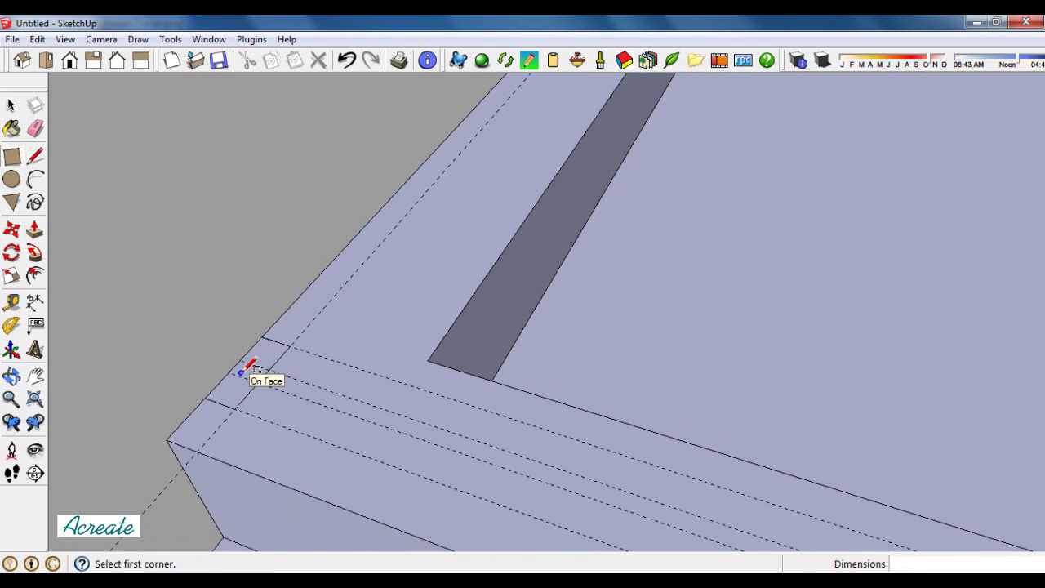
pyautogui.scroll(-1, 249, 367)
pyautogui.scroll(-2, 249, 367)
pyautogui.scroll(-2, 249, 367)
pyautogui.scroll(2, 863, 171)
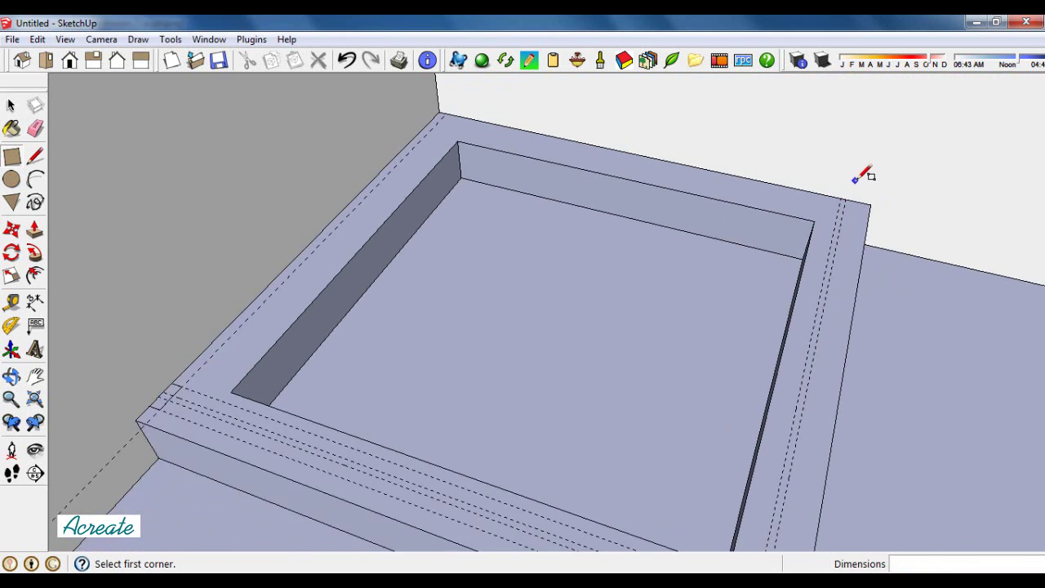
pyautogui.scroll(2, 862, 188)
pyautogui.scroll(2, 864, 200)
pyautogui.scroll(2, 857, 204)
pyautogui.scroll(-1, 854, 205)
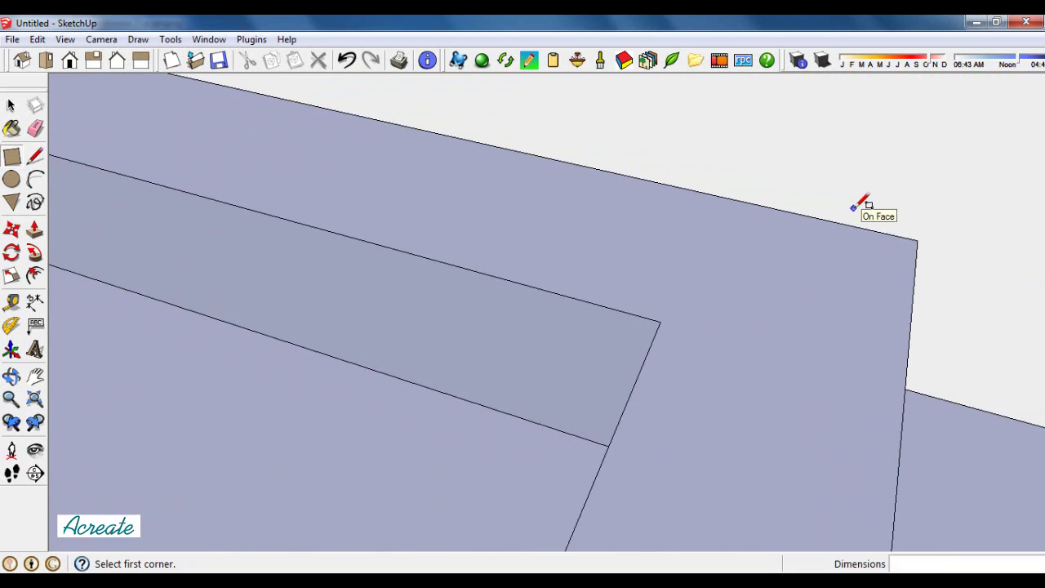
pyautogui.scroll(-1, 840, 238)
# Add three guides spaced 2 cm apart at the tray's far back corner.
pyautogui.click(12, 304)
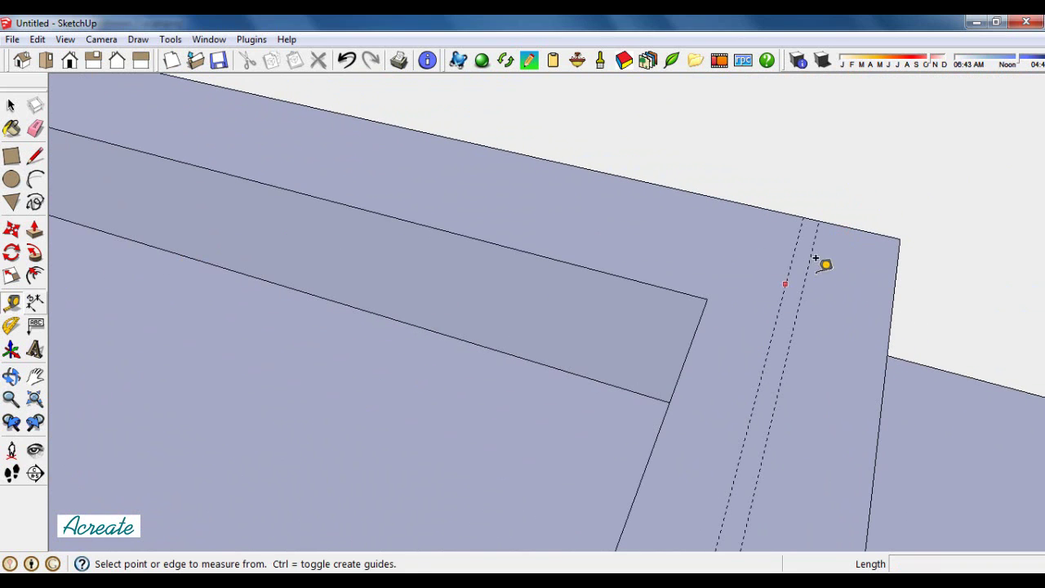
pyautogui.scroll(1, 830, 221)
pyautogui.click(836, 202)
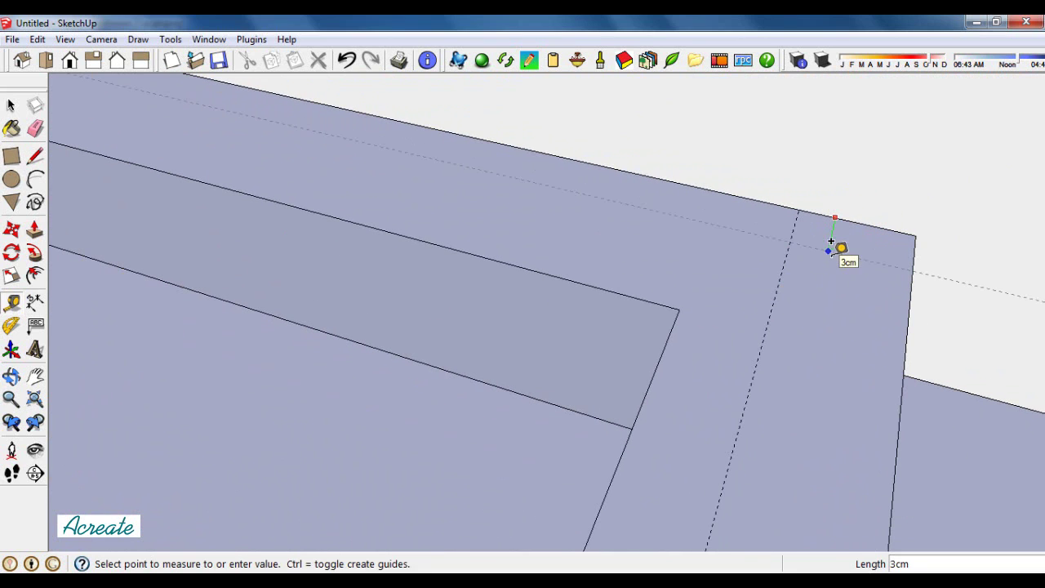
pyautogui.press('Return')
pyautogui.scroll(1, 839, 249)
pyautogui.scroll(1, 792, 245)
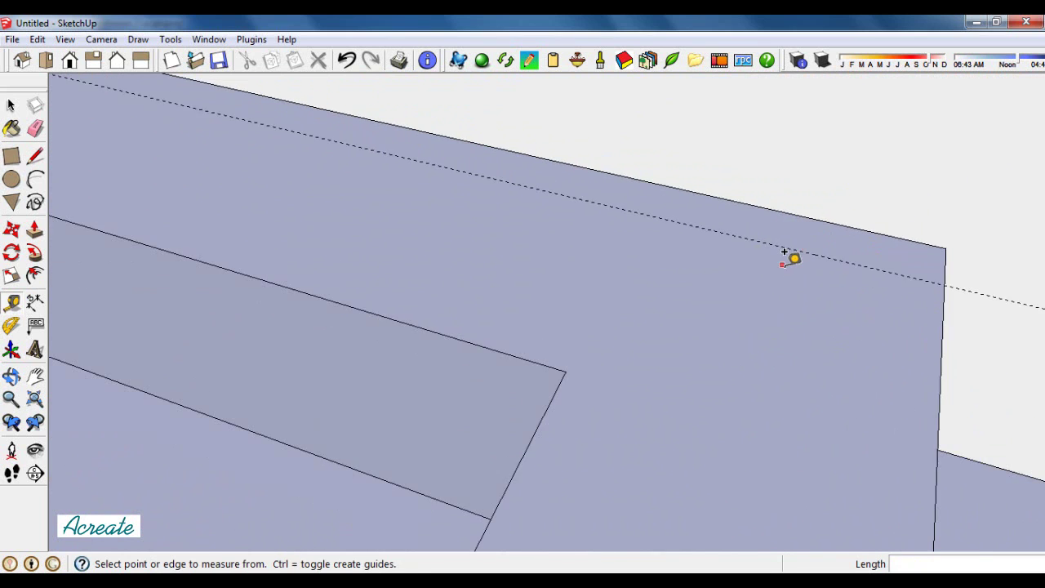
pyautogui.scroll(-1, 783, 253)
pyautogui.scroll(1, 785, 258)
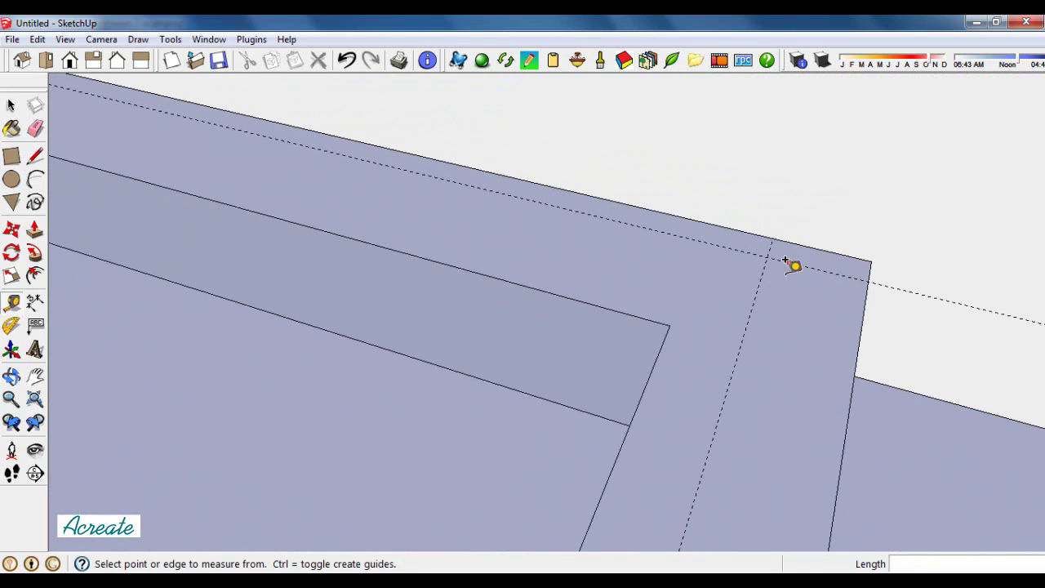
pyautogui.scroll(-1, 777, 275)
pyautogui.scroll(-1, 782, 274)
pyautogui.click(776, 284)
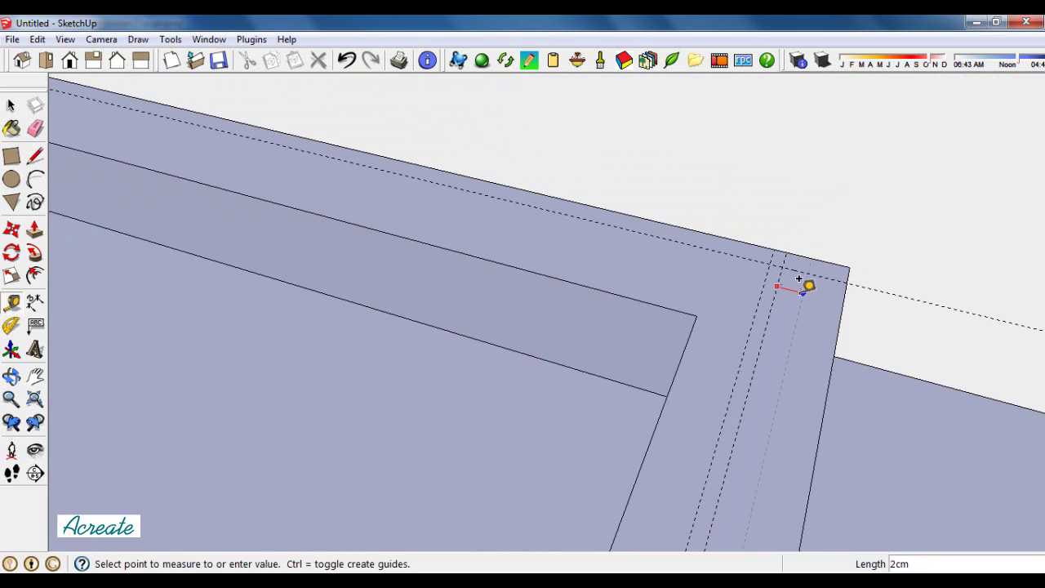
pyautogui.write('2')
pyautogui.press('Return')
pyautogui.scroll(1, 791, 261)
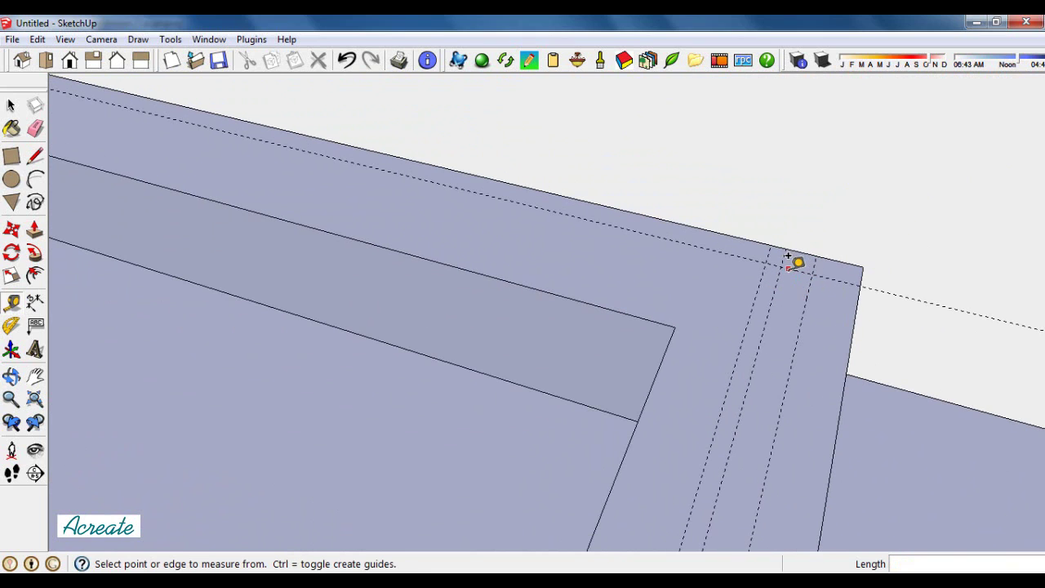
pyautogui.click(758, 289)
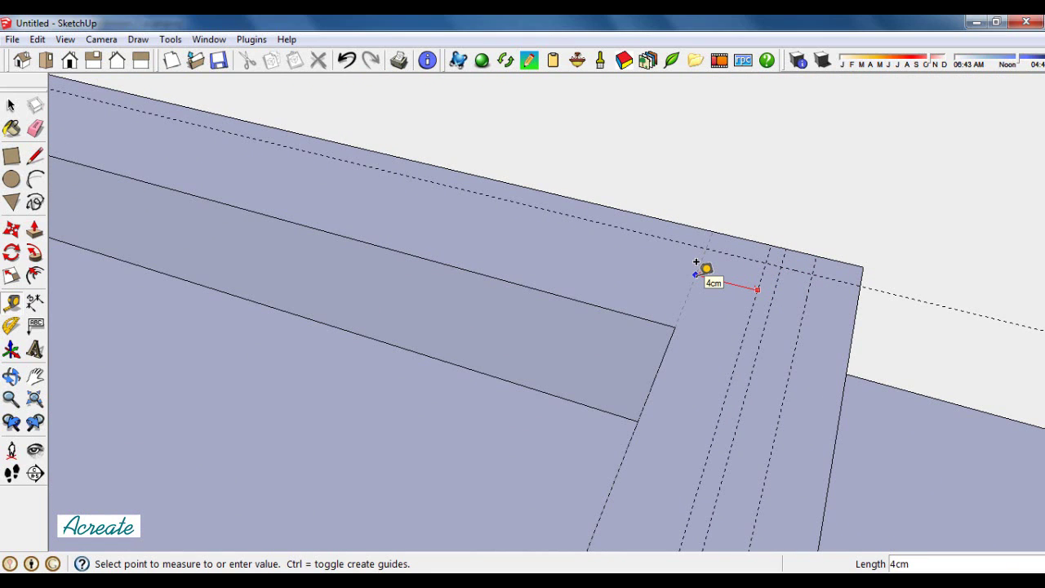
pyautogui.press('Return')
# Draw a small rectangle on the rim corner between the new guide intersections.
pyautogui.click(11, 156)
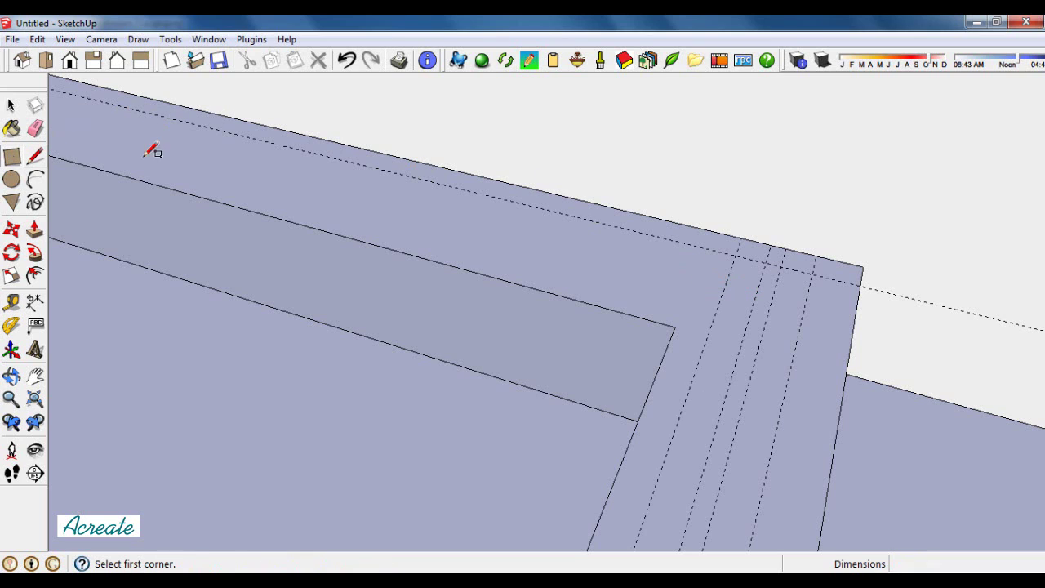
pyautogui.click(740, 238)
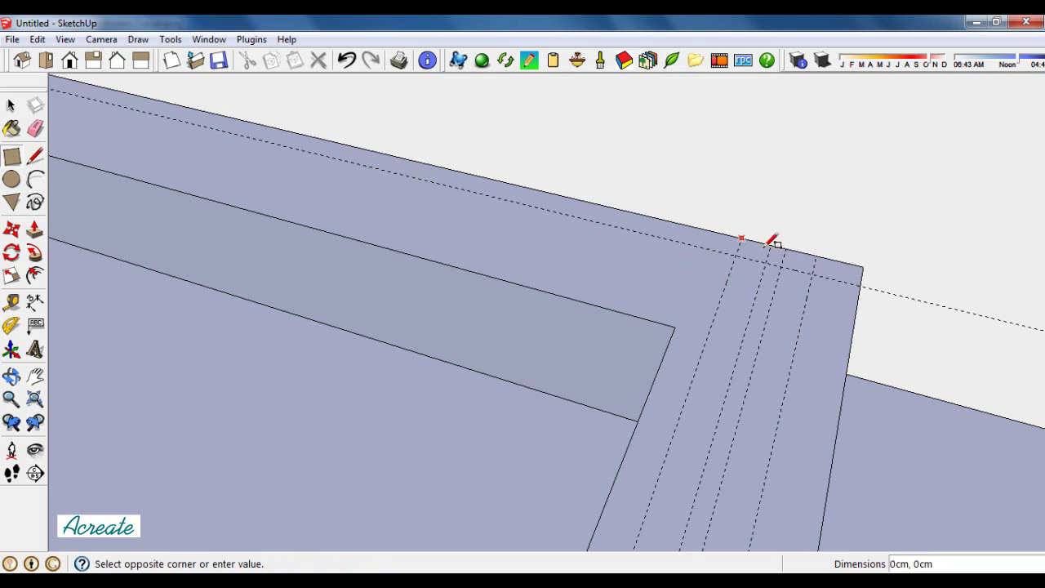
pyautogui.click(813, 273)
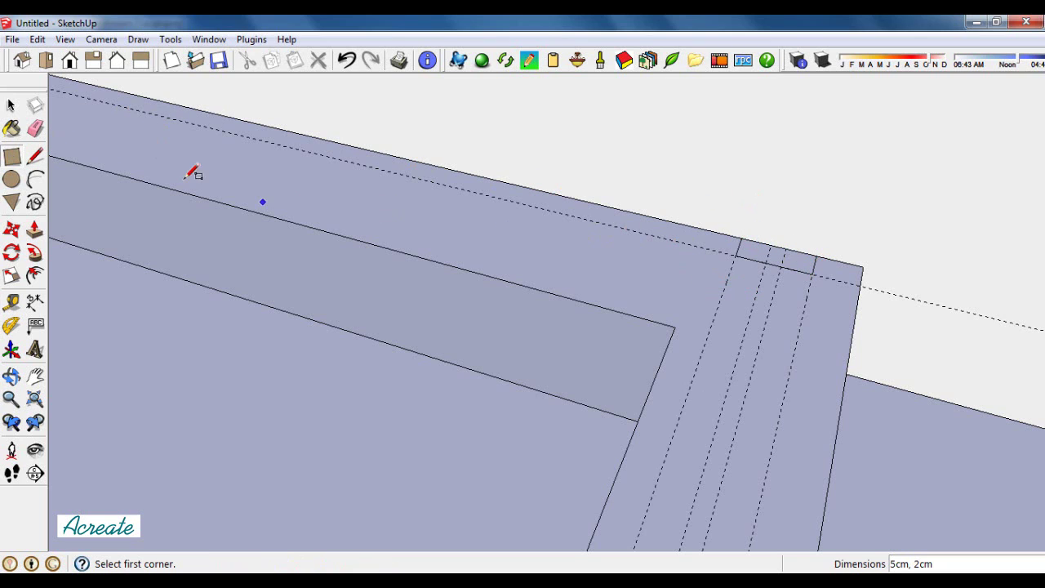
pyautogui.click(37, 130)
# Erase the leftover guide line running along the tray's back rim.
pyautogui.moveTo(700, 251); pyautogui.dragTo(723, 291)
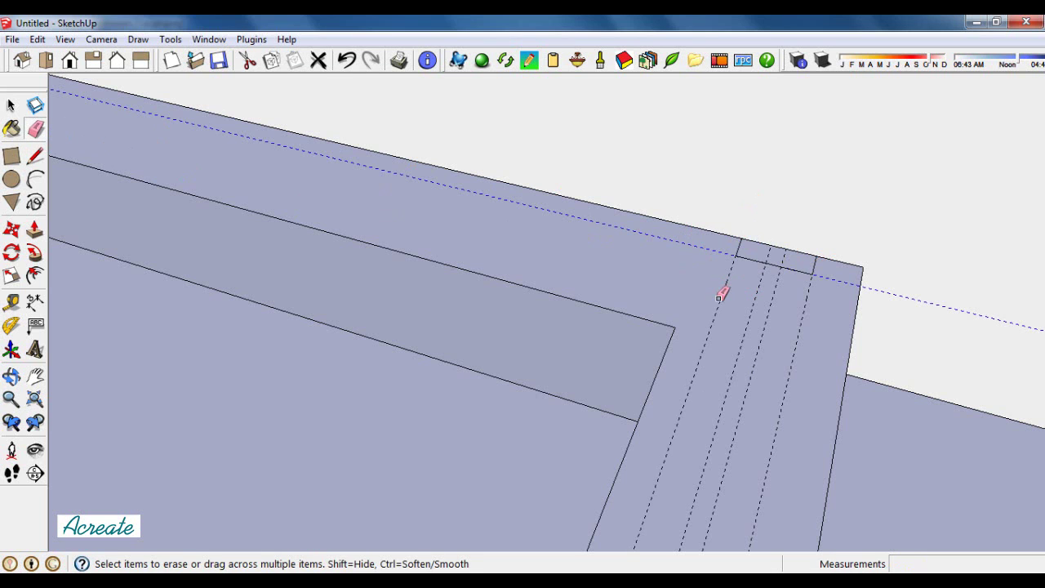
pyautogui.scroll(-2, 769, 245)
pyautogui.scroll(-2, 769, 249)
pyautogui.scroll(-3, 768, 244)
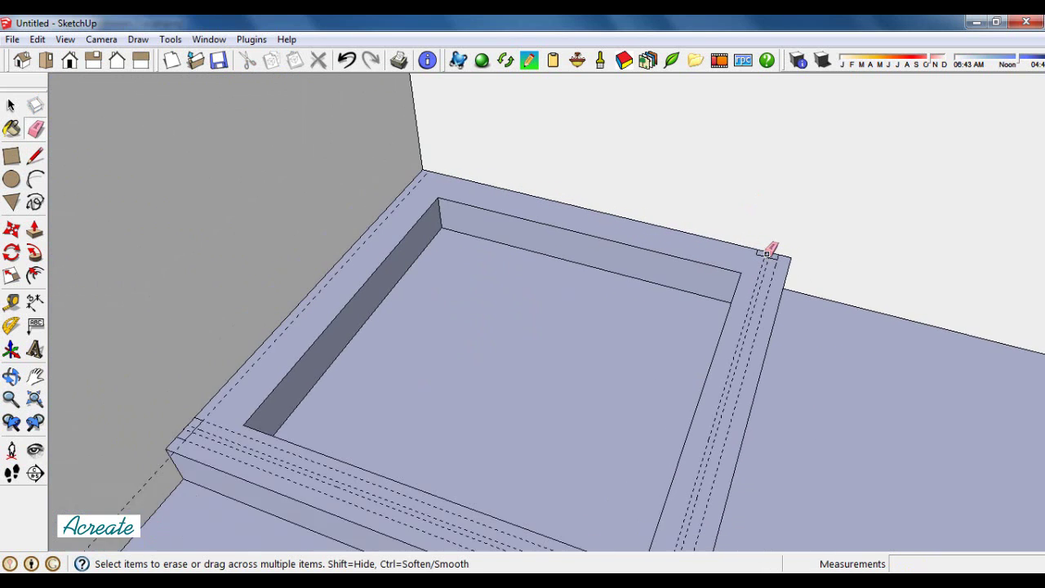
pyautogui.scroll(-1, 768, 243)
pyautogui.scroll(-1, 768, 242)
pyautogui.scroll(2, 770, 261)
pyautogui.scroll(-1, 768, 278)
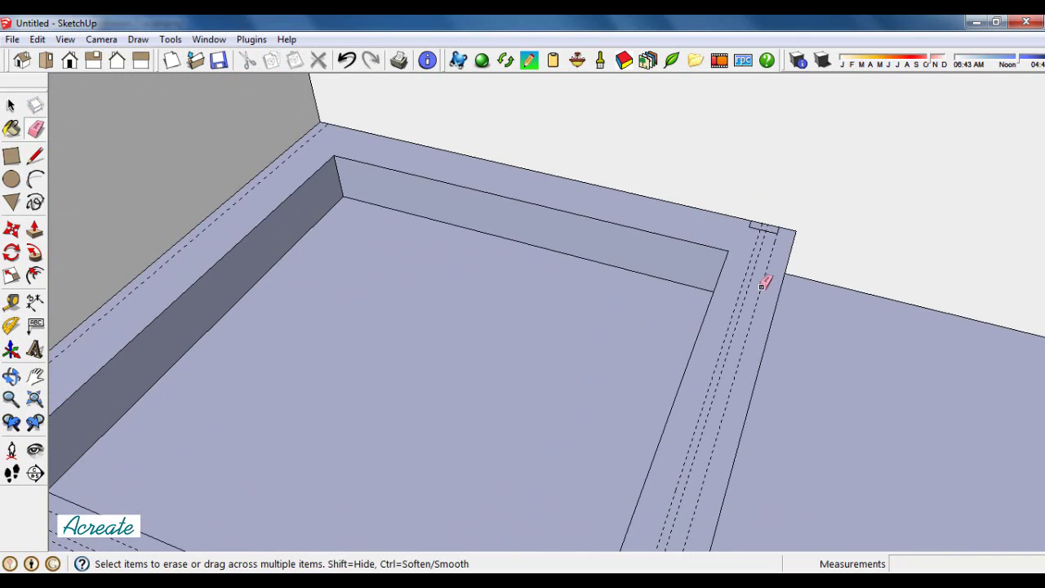
pyautogui.scroll(-1, 758, 236)
pyautogui.scroll(-2, 727, 333)
pyautogui.scroll(2, 690, 470)
pyautogui.scroll(2, 690, 471)
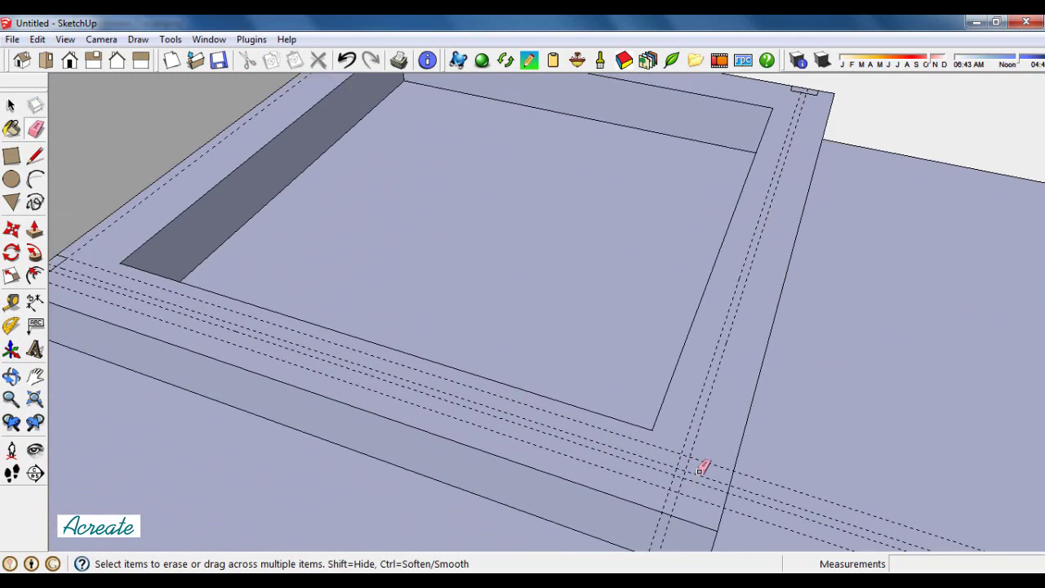
pyautogui.scroll(1, 699, 459)
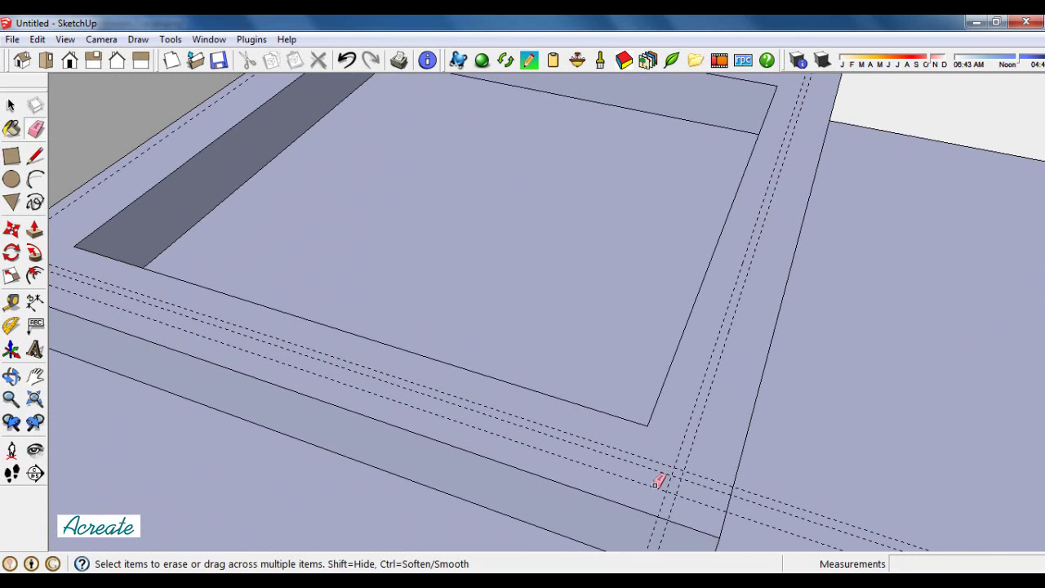
pyautogui.scroll(-1, 684, 474)
pyautogui.scroll(-1, 582, 330)
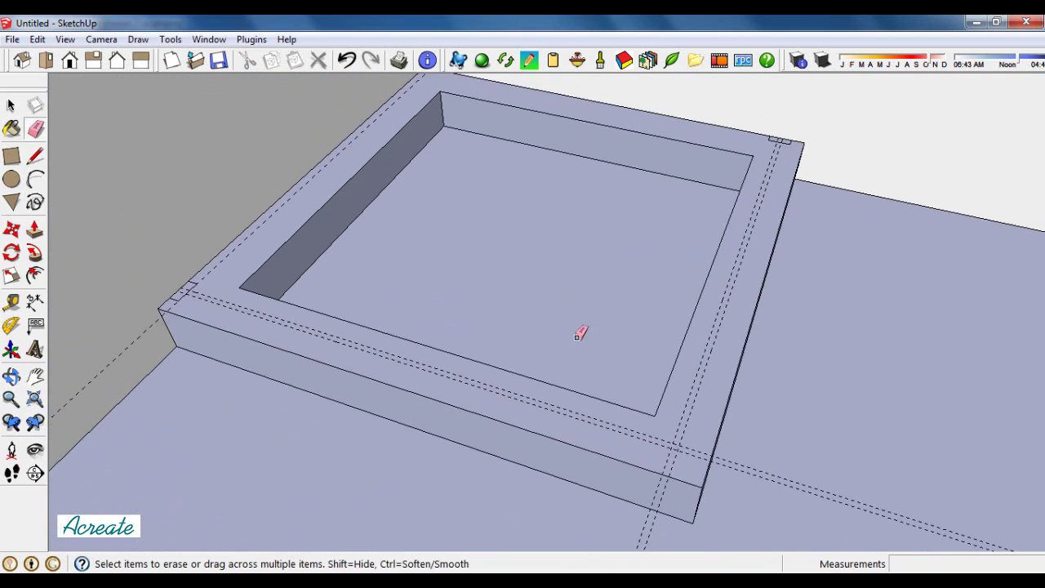
pyautogui.scroll(1, 238, 253)
pyautogui.scroll(1, 235, 251)
pyautogui.scroll(1, 140, 307)
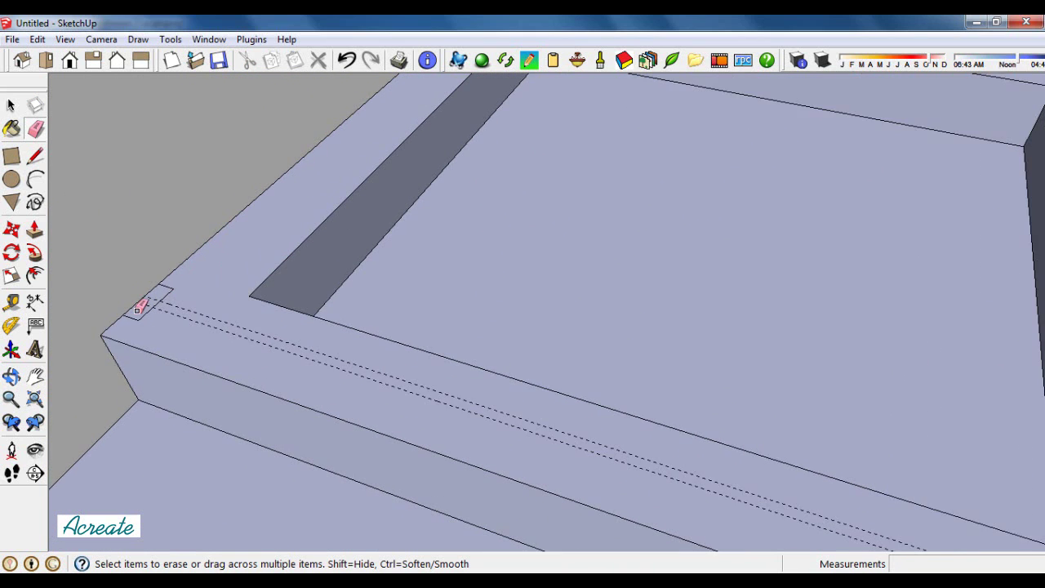
pyautogui.scroll(1, 141, 307)
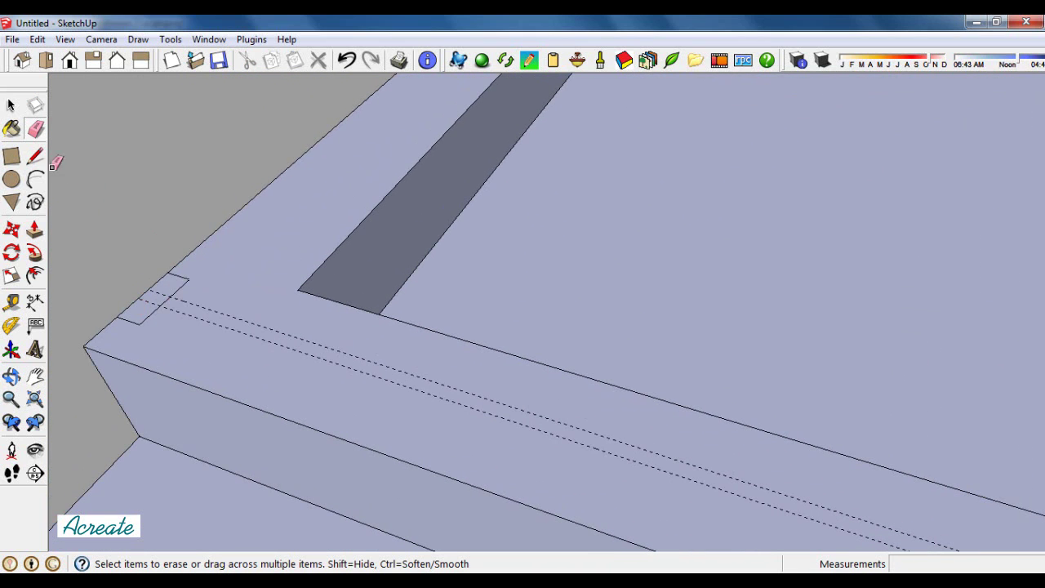
pyautogui.click(13, 157)
pyautogui.scroll(1, 170, 296)
# Draw a thin 93 cm by 1 cm rectangle strip along the tray rim.
pyautogui.scroll(1, 170, 295)
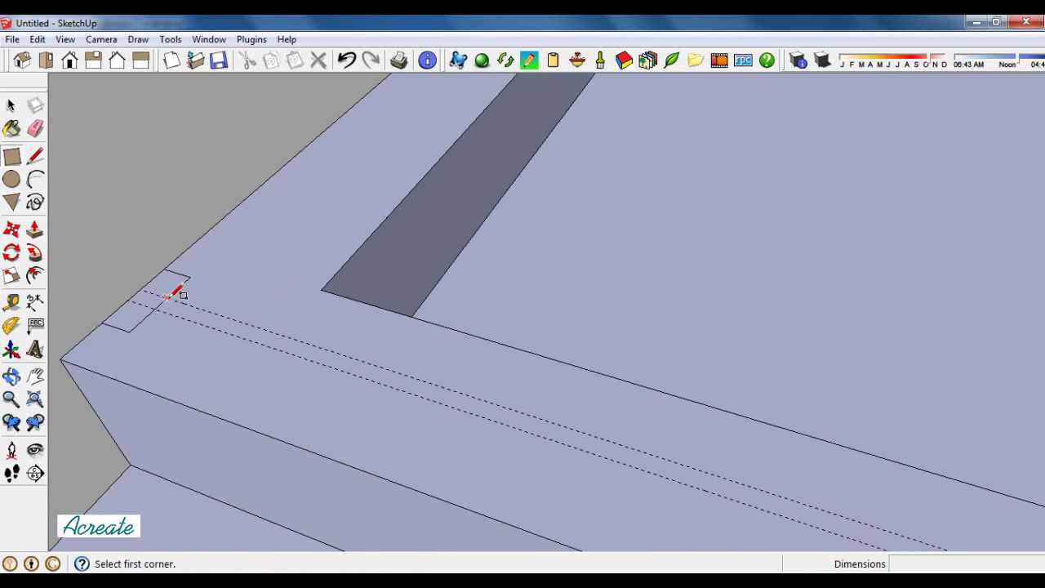
pyautogui.click(168, 296)
pyautogui.scroll(-3, 168, 297)
pyautogui.scroll(-3, 168, 296)
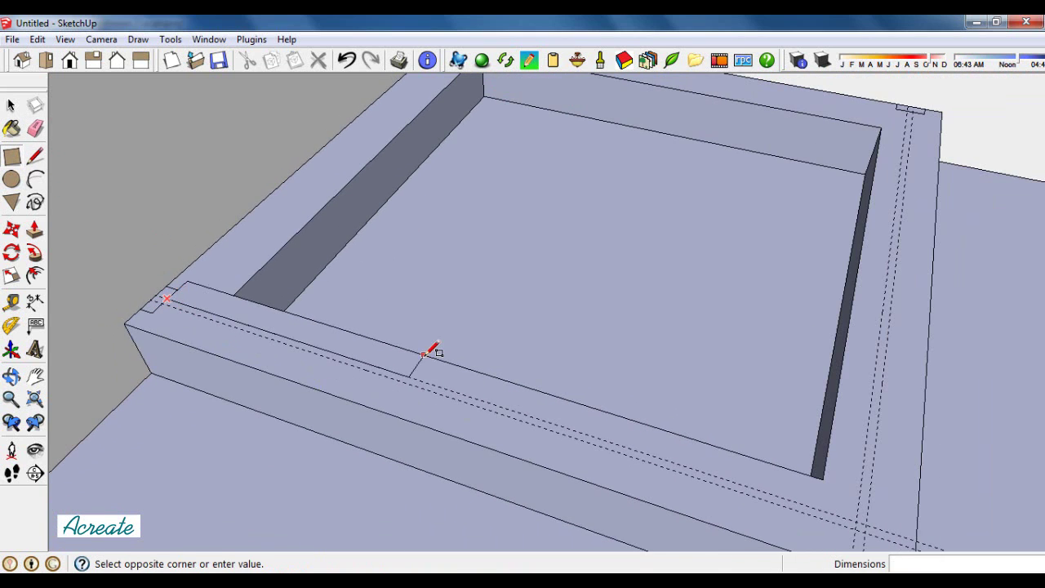
pyautogui.scroll(-1, 514, 384)
pyautogui.scroll(3, 742, 459)
pyautogui.scroll(1, 740, 470)
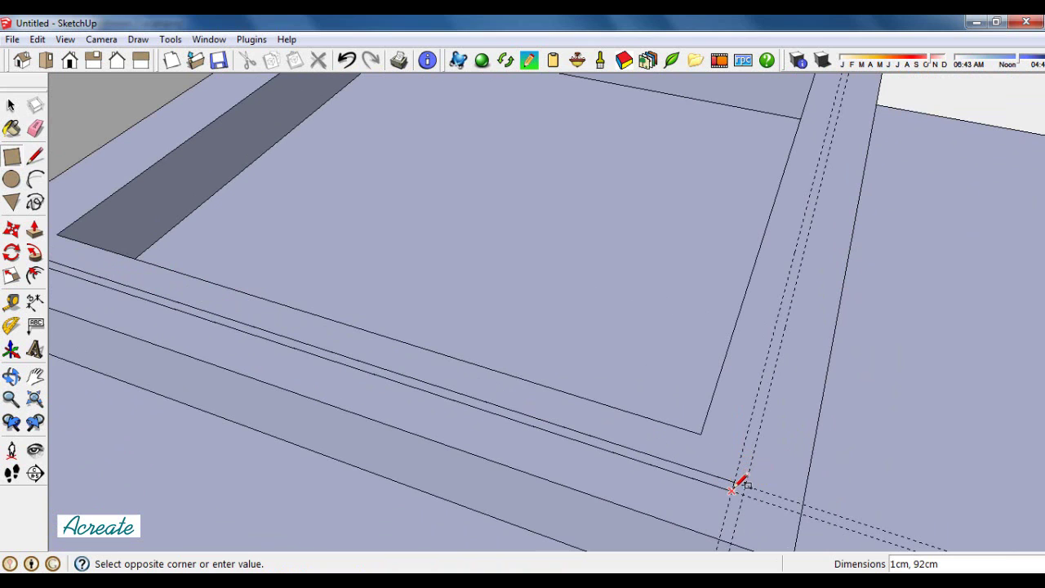
pyautogui.click(733, 487)
pyautogui.scroll(1, 707, 469)
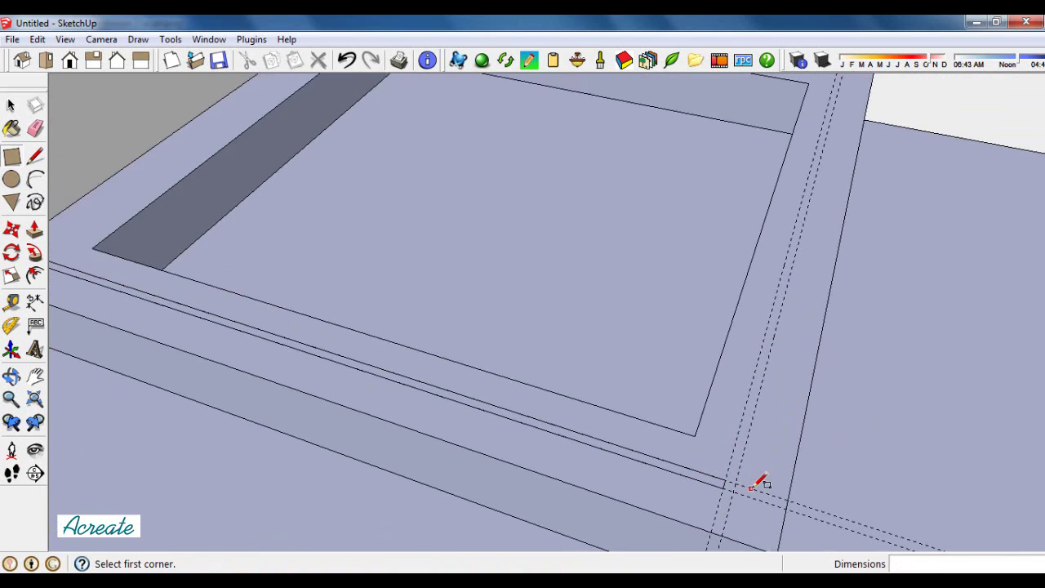
pyautogui.scroll(1, 758, 482)
pyautogui.click(723, 493)
pyautogui.scroll(-2, 727, 483)
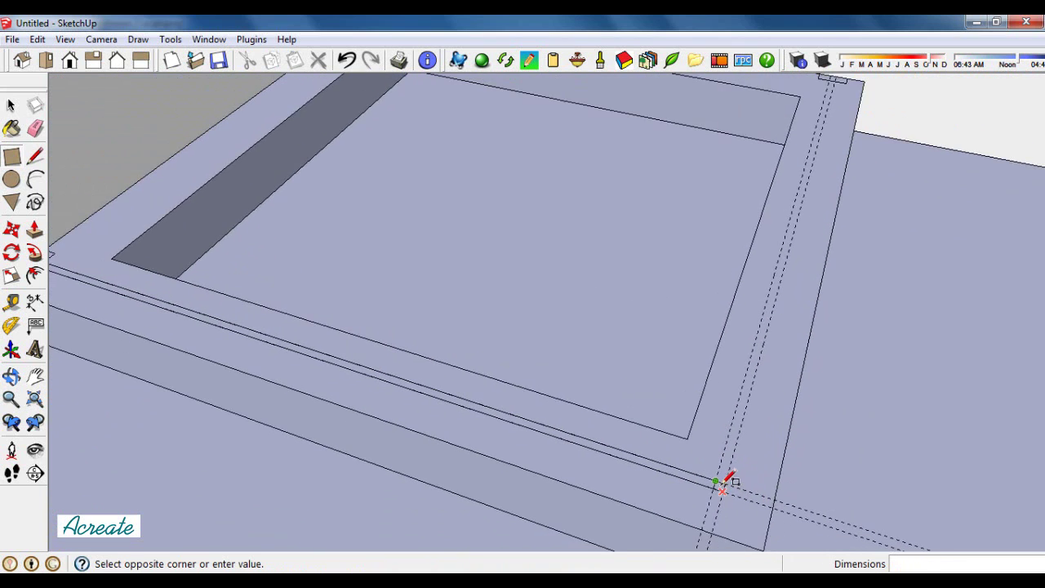
pyautogui.scroll(-1, 724, 488)
pyautogui.scroll(2, 827, 112)
pyautogui.scroll(2, 827, 112)
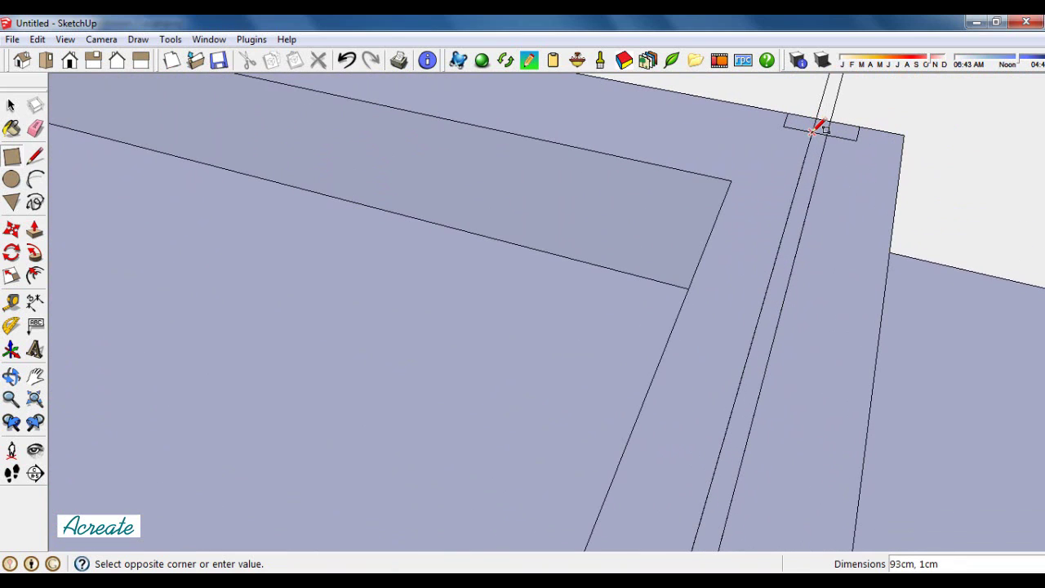
pyautogui.click(817, 128)
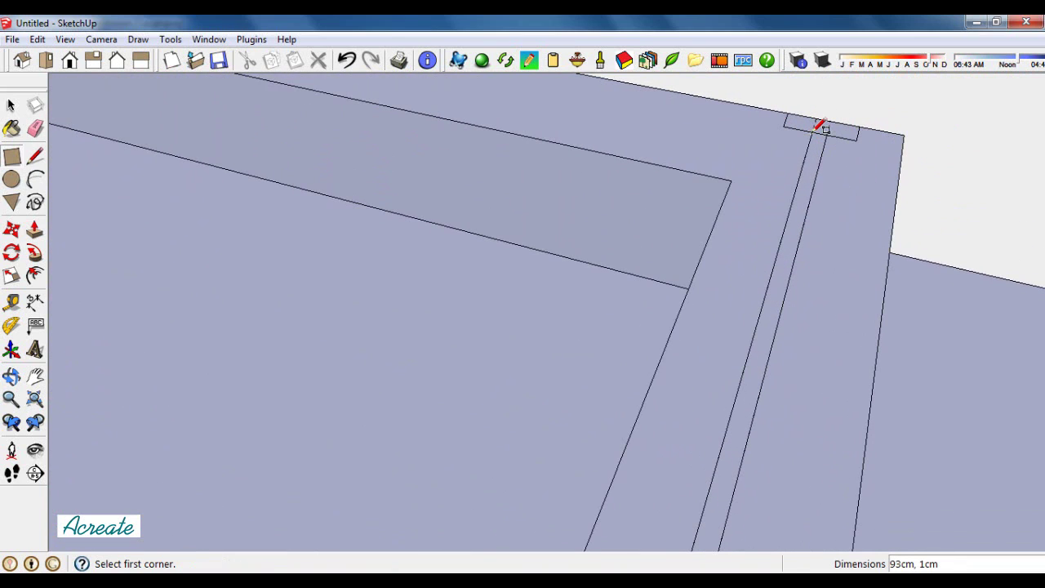
# Switch to the Eraser and orbit to look over the whole tray.
pyautogui.scroll(-1, 819, 131)
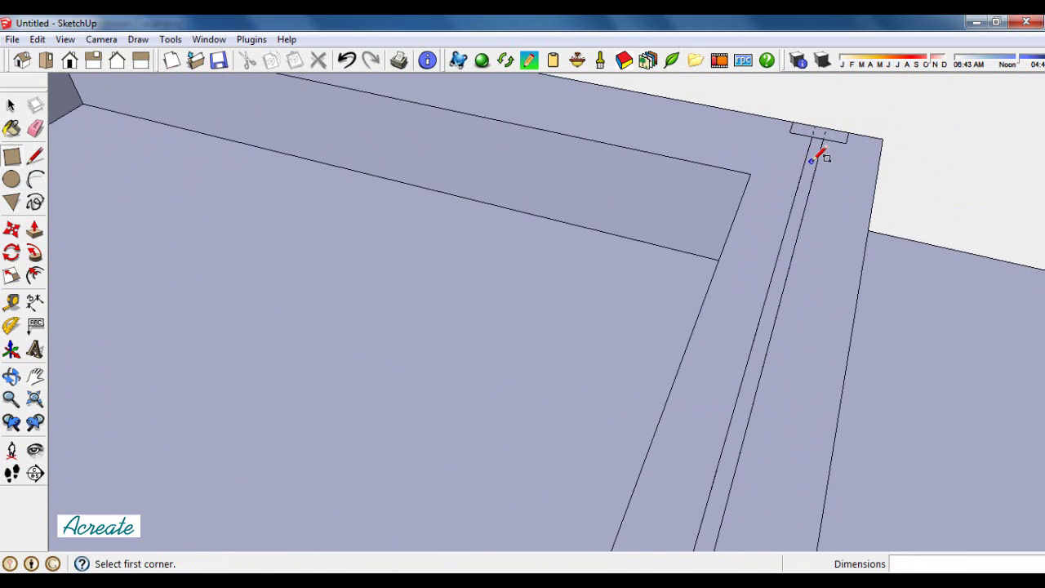
pyautogui.scroll(-1, 818, 152)
pyautogui.scroll(-2, 820, 155)
pyautogui.scroll(-1, 823, 160)
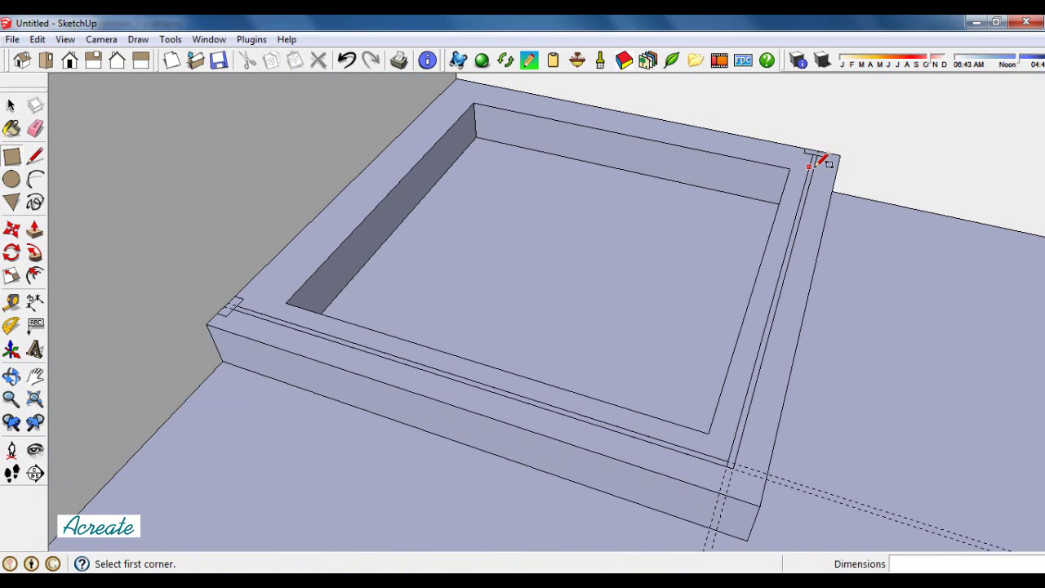
pyautogui.click(35, 128)
pyautogui.scroll(2, 754, 473)
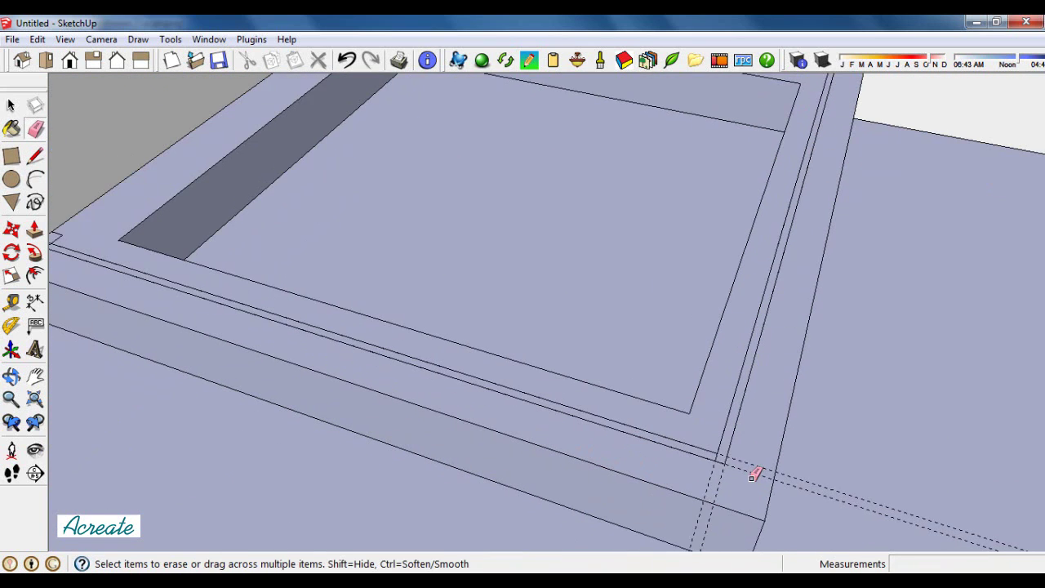
pyautogui.scroll(1, 748, 449)
pyautogui.scroll(-3, 560, 436)
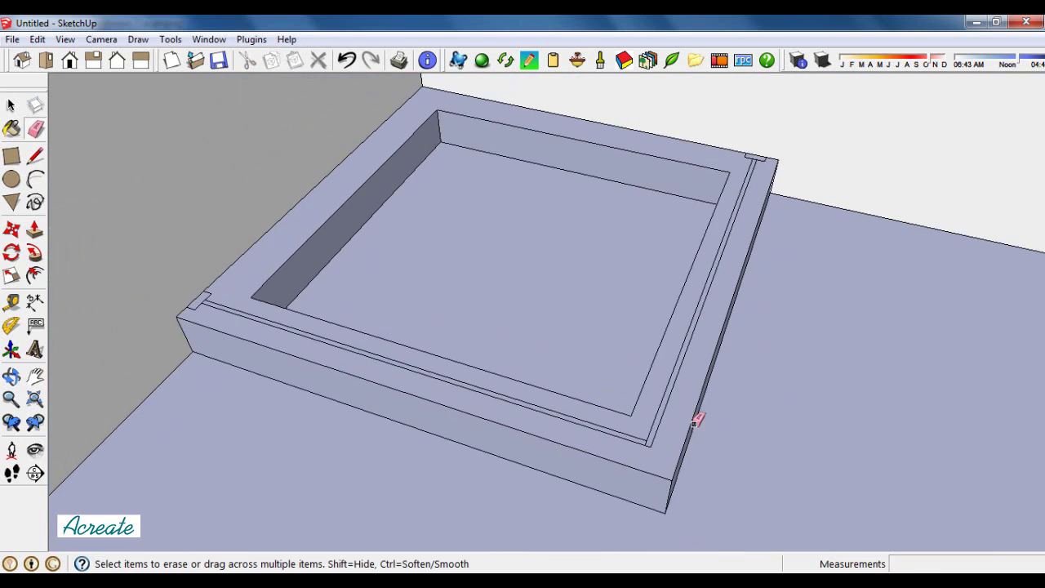
pyautogui.moveTo(697, 420); pyautogui.dragTo(645, 459, button='middle')
pyautogui.scroll(2, 623, 489)
pyautogui.scroll(1, 623, 490)
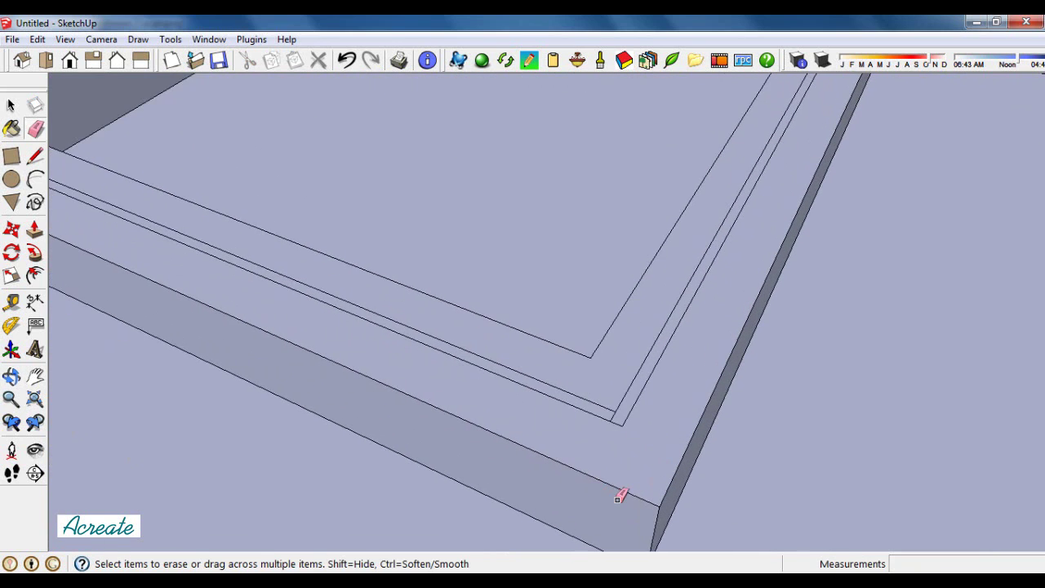
pyautogui.scroll(1, 579, 440)
pyautogui.scroll(2, 579, 441)
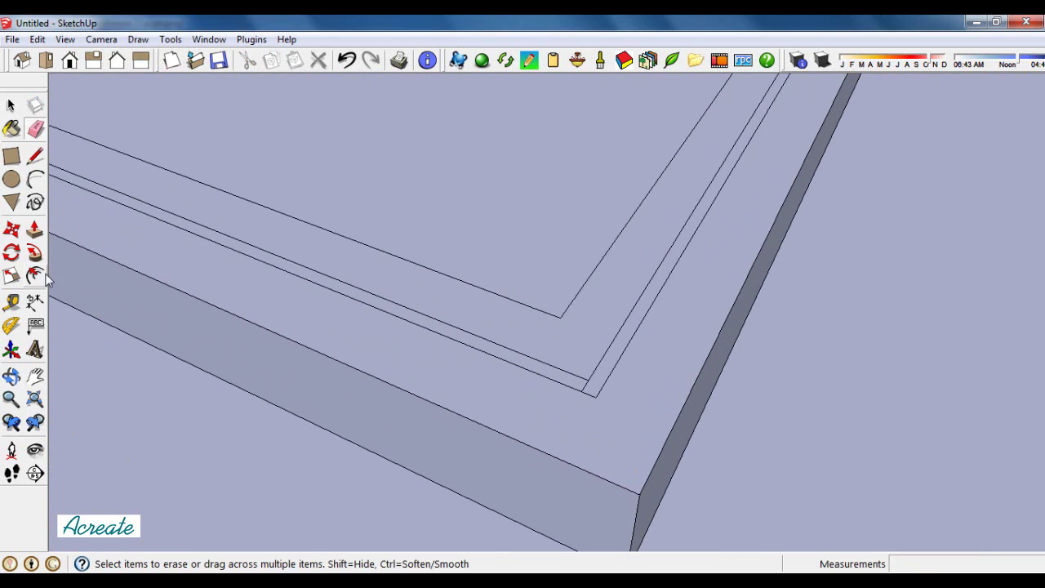
# Place guide lines 2cm in from the tray's side and front edges at the corner.
pyautogui.click(11, 304)
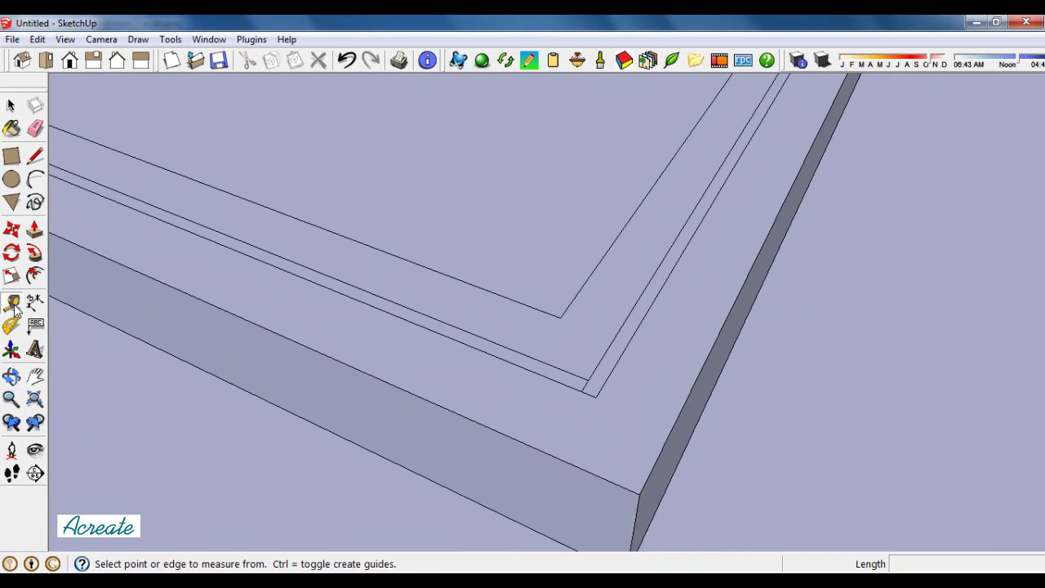
pyautogui.scroll(1, 587, 425)
pyautogui.click(675, 438)
pyautogui.write('2')
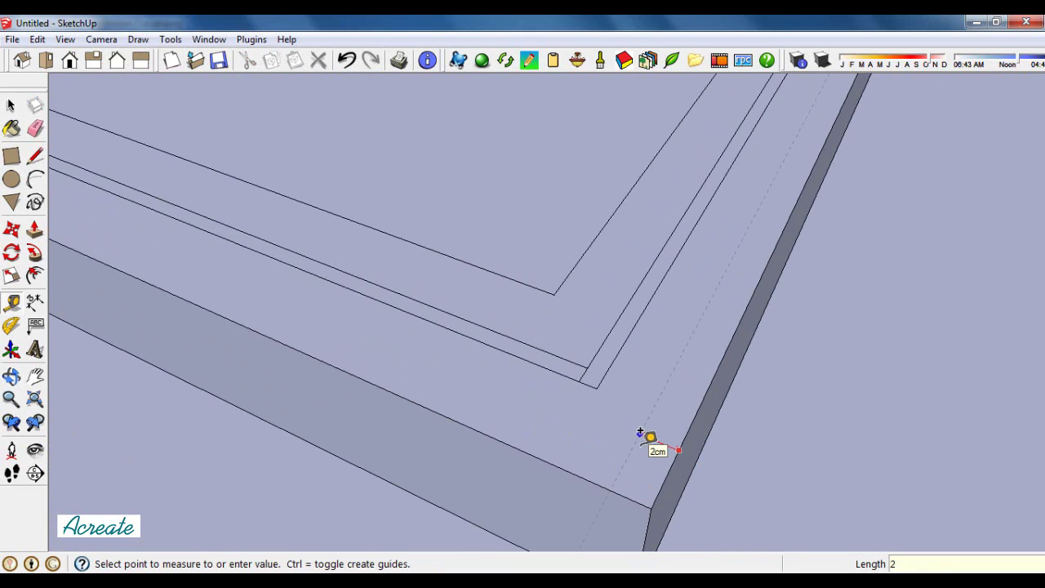
pyautogui.click(639, 432)
pyautogui.click(587, 472)
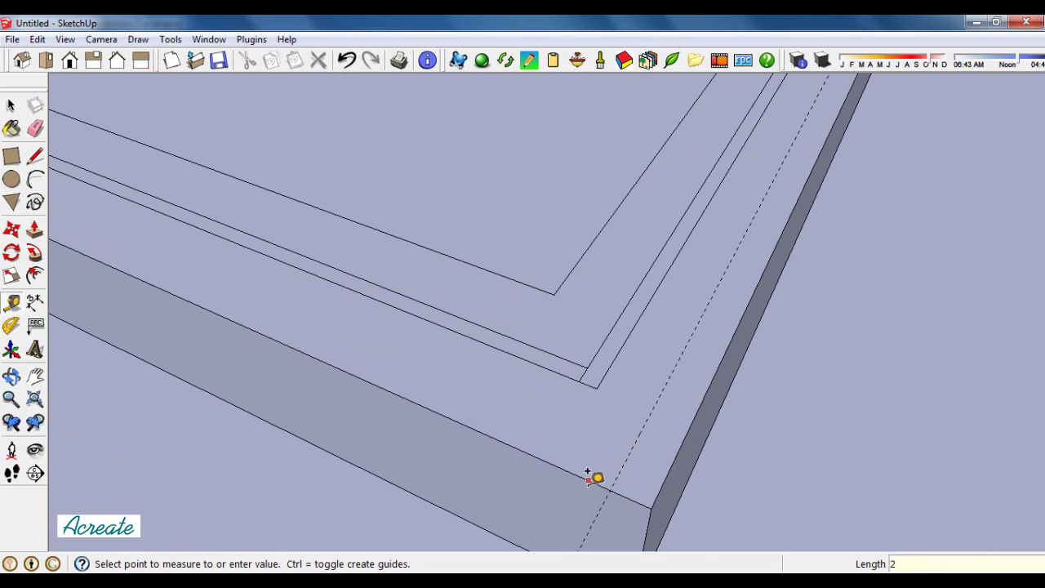
pyautogui.write('2')
pyautogui.click(633, 434)
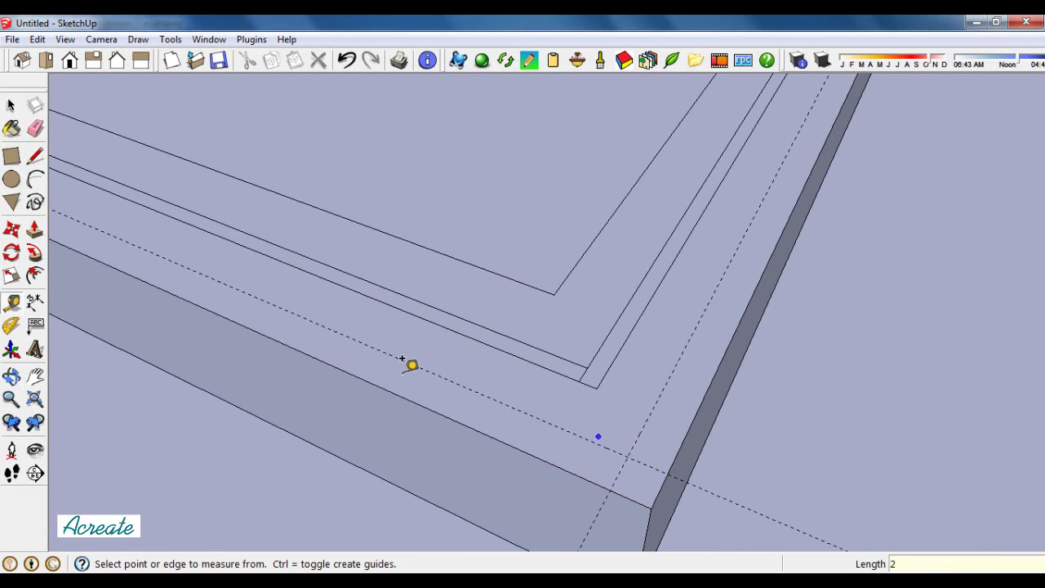
# Draw a 2cm-radius arc across the tray's front corner between the guides.
pyautogui.click(34, 182)
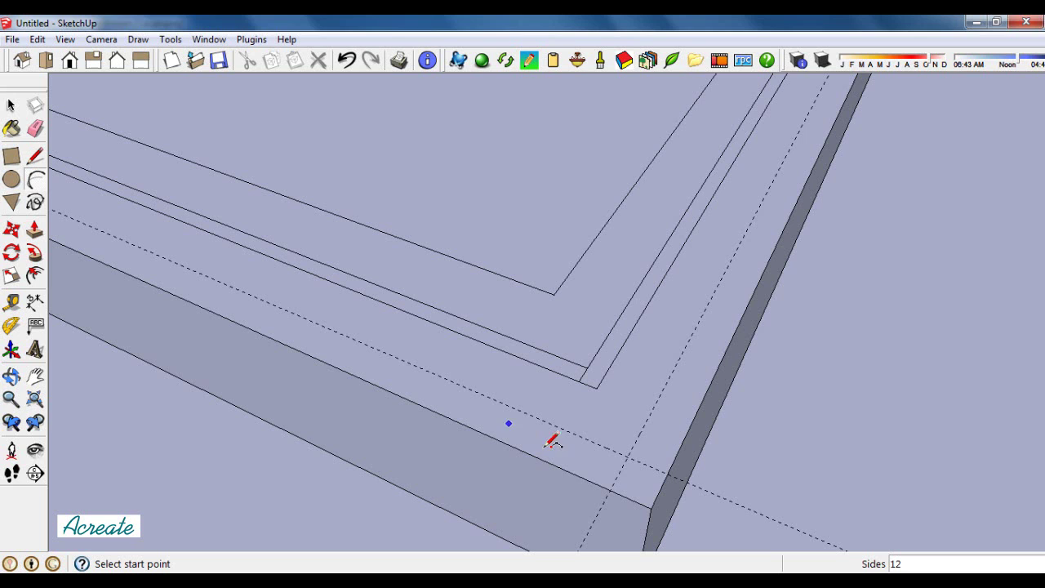
pyautogui.click(604, 488)
pyautogui.click(672, 470)
pyautogui.scroll(1, 653, 482)
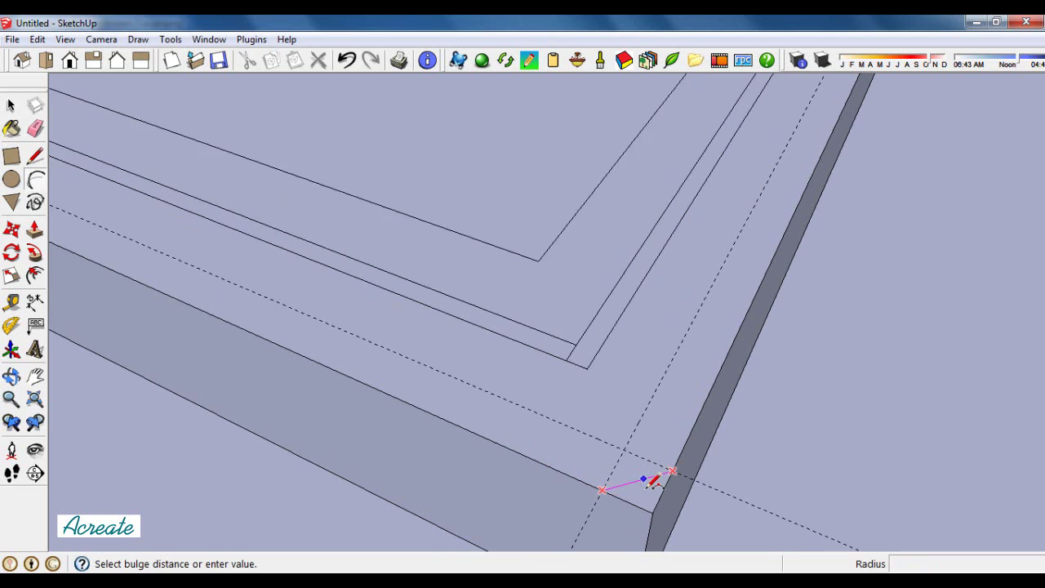
pyautogui.scroll(1, 653, 481)
pyautogui.write('2cm')
pyautogui.press('Return')
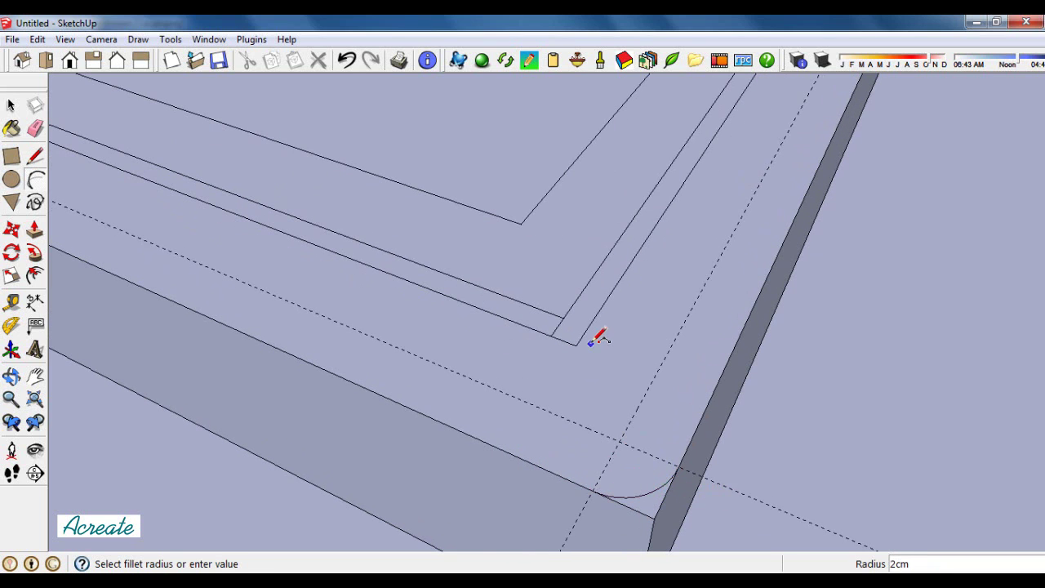
# Push the rounded corner face down through the tray's full height.
pyautogui.scroll(-1, 598, 337)
pyautogui.click(33, 229)
pyautogui.scroll(-1, 583, 378)
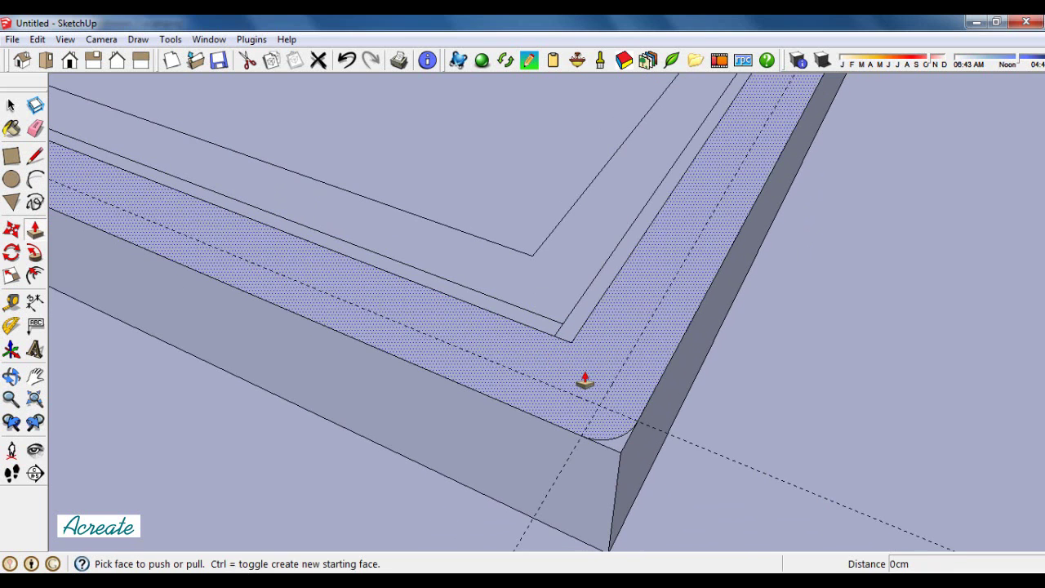
pyautogui.moveTo(598, 488); pyautogui.dragTo(490, 537)
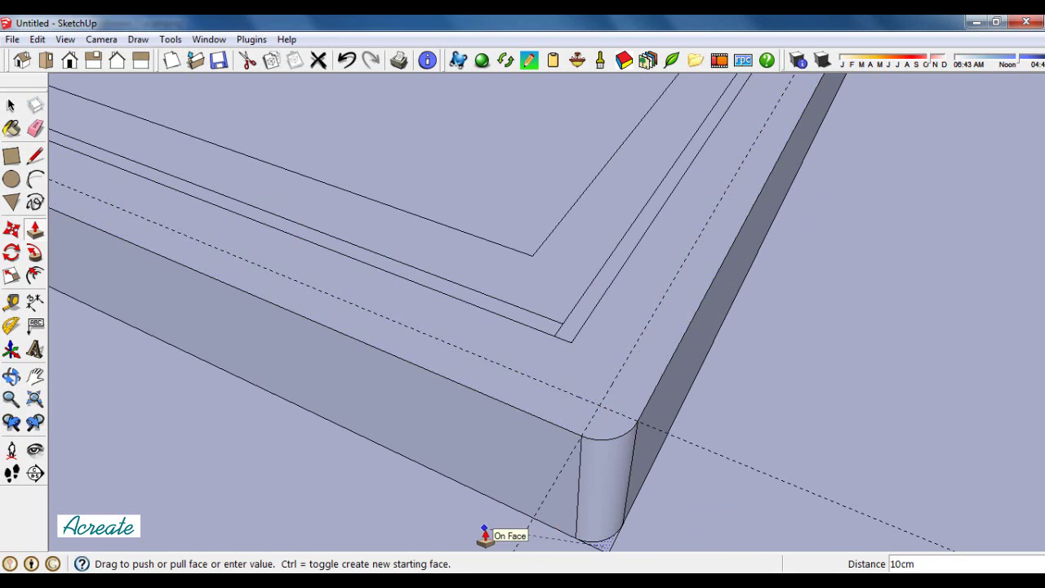
pyautogui.scroll(-1, 546, 401)
# Erase the two corner guide lines.
pyautogui.press('e')
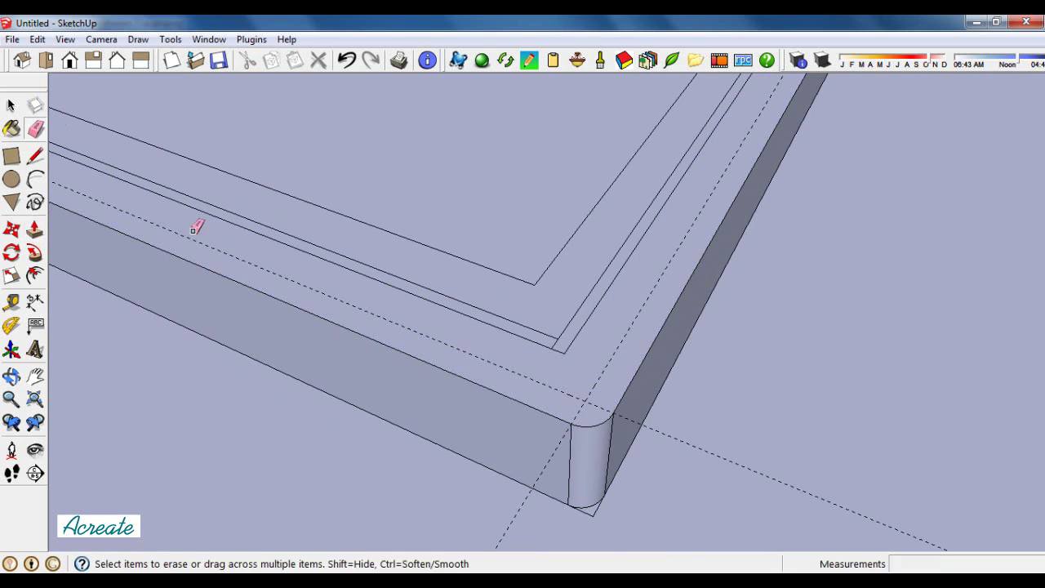
pyautogui.moveTo(569, 399); pyautogui.dragTo(589, 422)
pyautogui.scroll(-1, 604, 502)
pyautogui.scroll(-1, 620, 494)
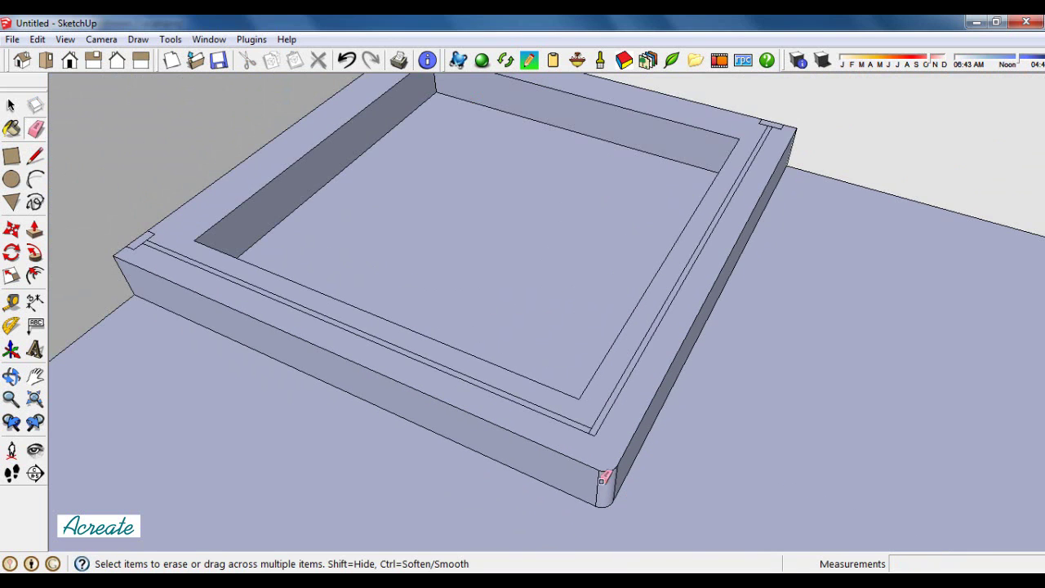
pyautogui.scroll(-1, 604, 478)
pyautogui.scroll(2, 331, 278)
pyautogui.scroll(1, 322, 308)
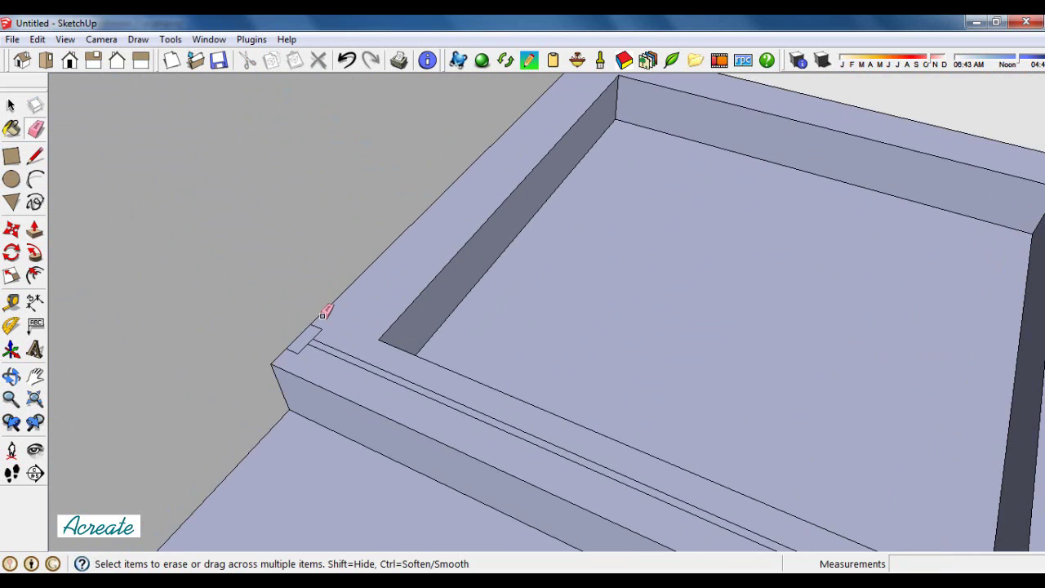
# Raise the two small corner squares on the rim into 200cm posts.
pyautogui.click(35, 232)
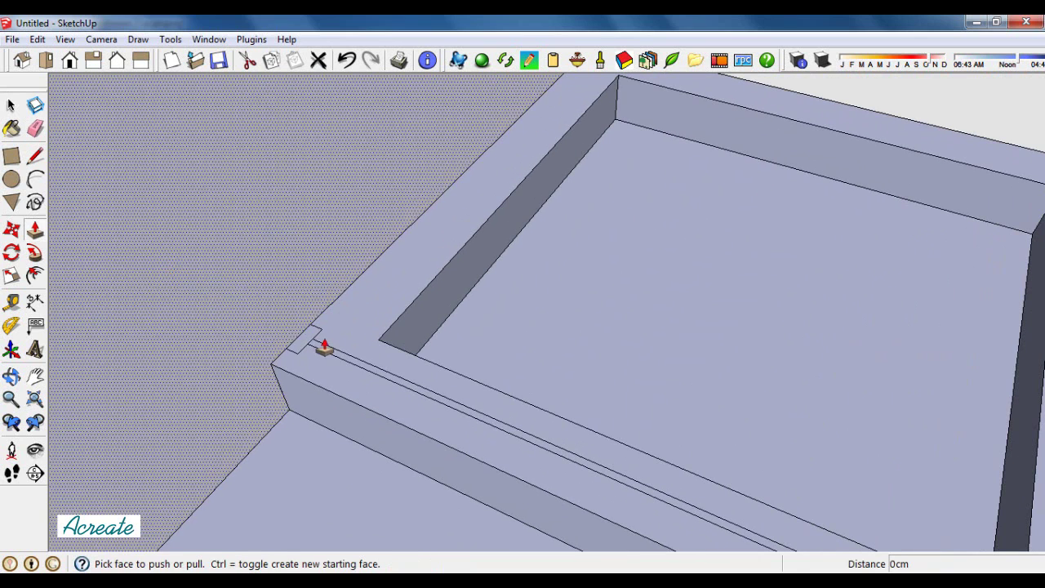
pyautogui.scroll(1, 327, 347)
pyautogui.click(280, 353)
pyautogui.write('200')
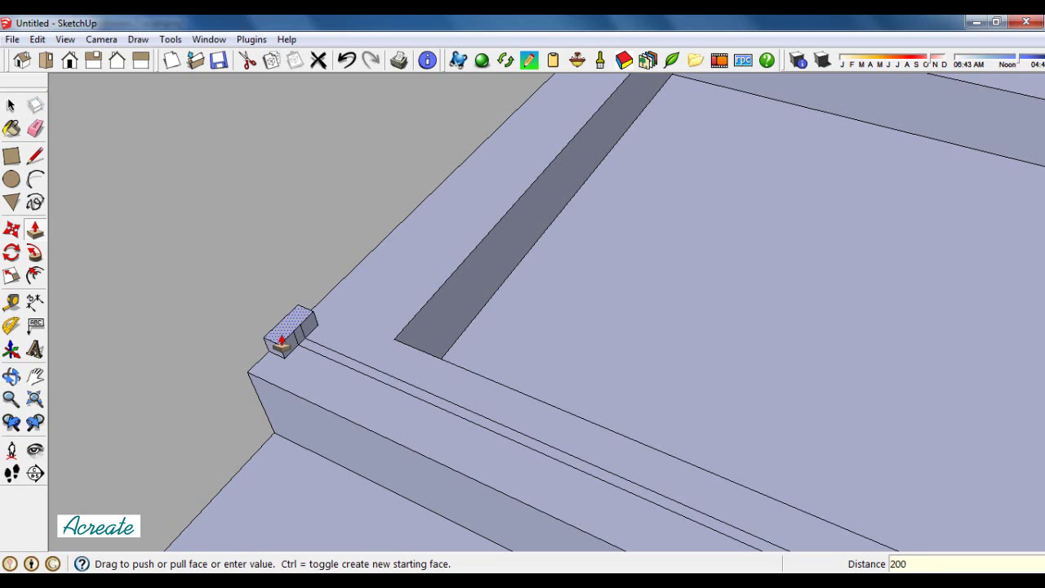
pyautogui.press('Return')
pyautogui.scroll(-3, 346, 370)
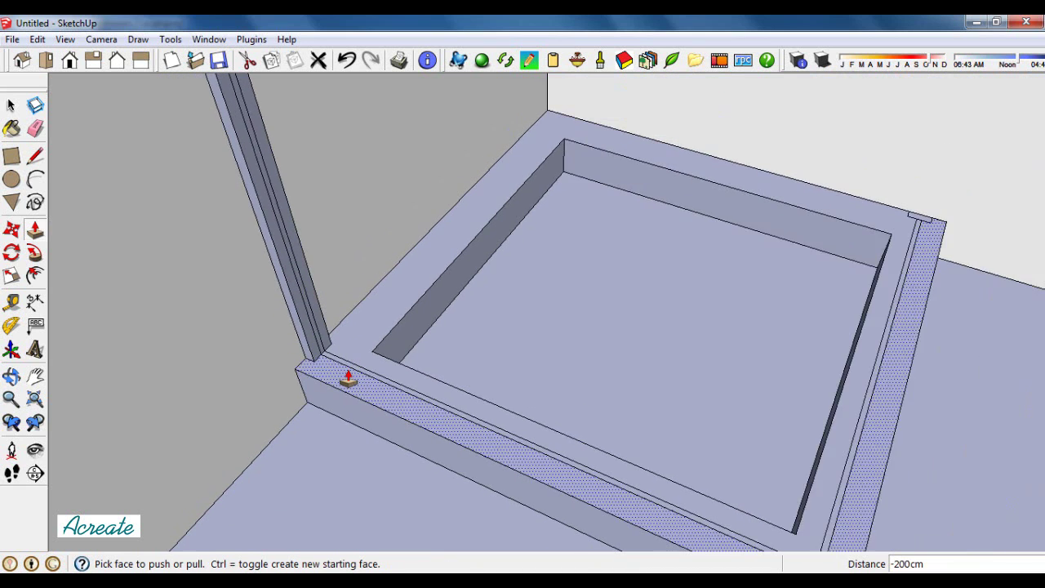
pyautogui.scroll(-2, 346, 370)
pyautogui.scroll(-2, 346, 370)
pyautogui.scroll(-2, 348, 372)
pyautogui.scroll(1, 359, 369)
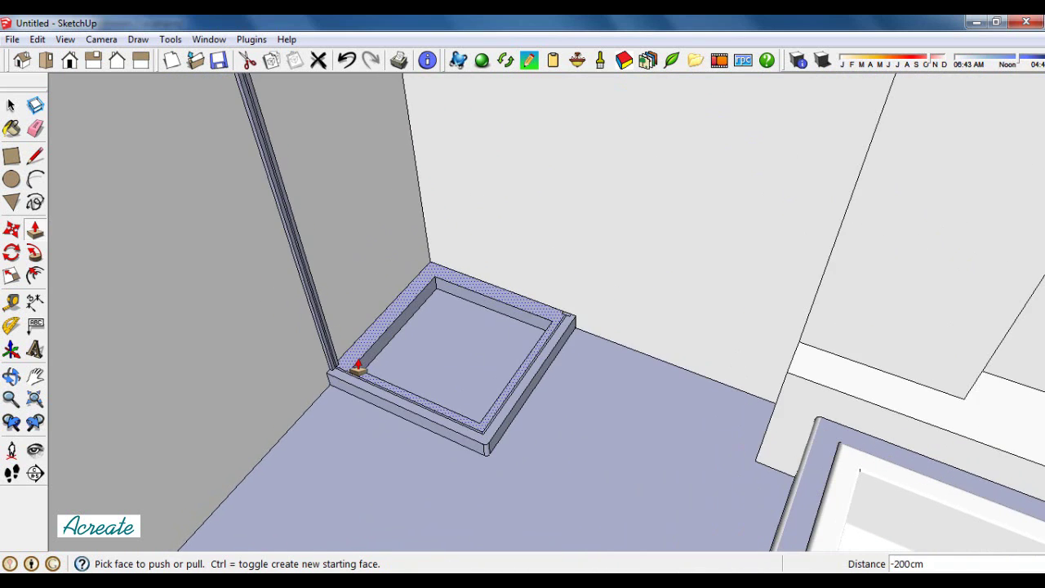
pyautogui.scroll(1, 559, 315)
pyautogui.scroll(2, 571, 315)
pyautogui.scroll(2, 579, 331)
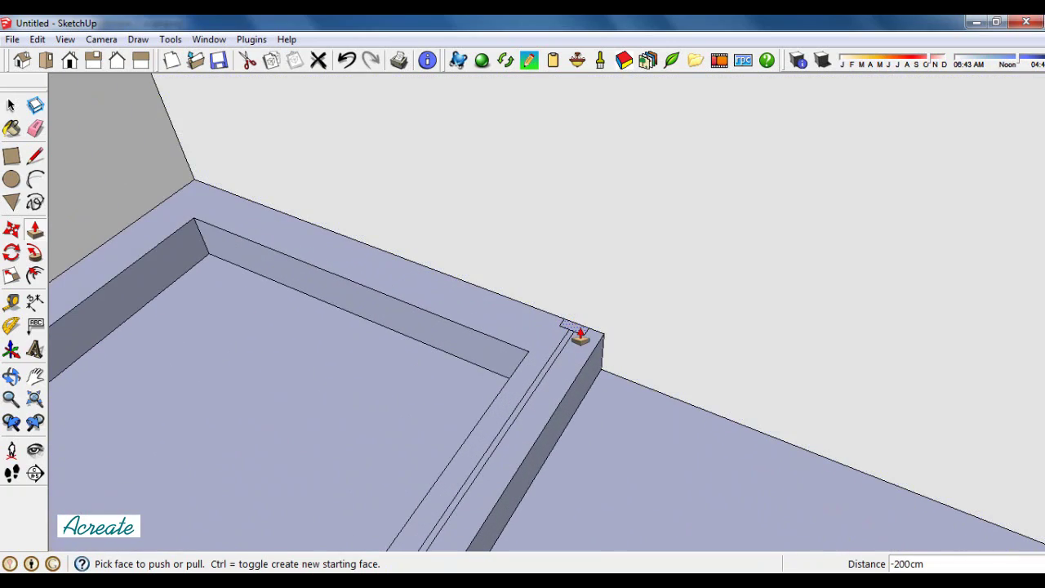
pyautogui.doubleClick(579, 334)
pyautogui.scroll(-2, 578, 354)
pyautogui.scroll(-2, 571, 366)
pyautogui.scroll(-2, 539, 416)
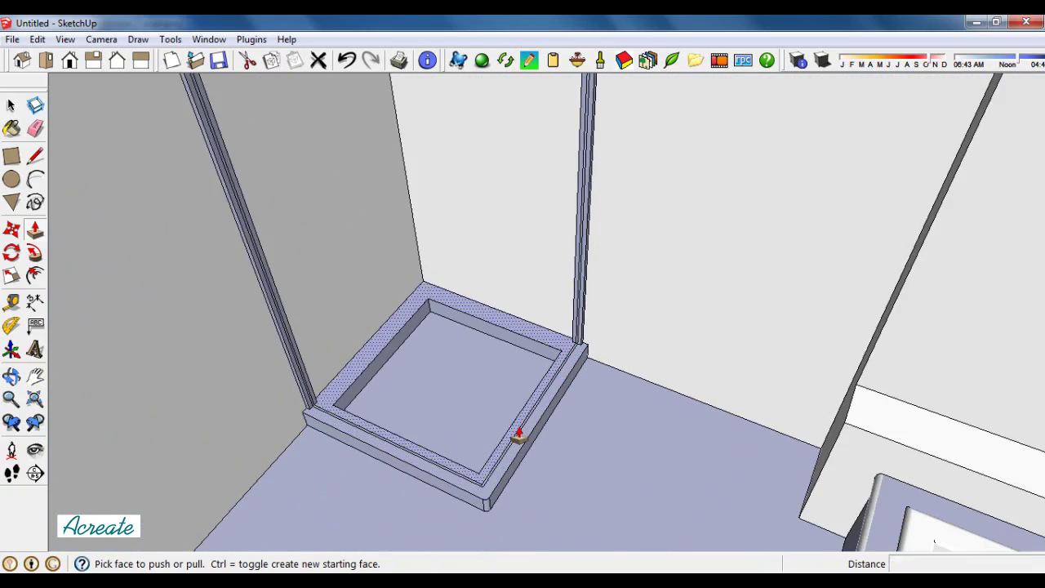
pyautogui.scroll(2, 519, 436)
pyautogui.scroll(1, 518, 433)
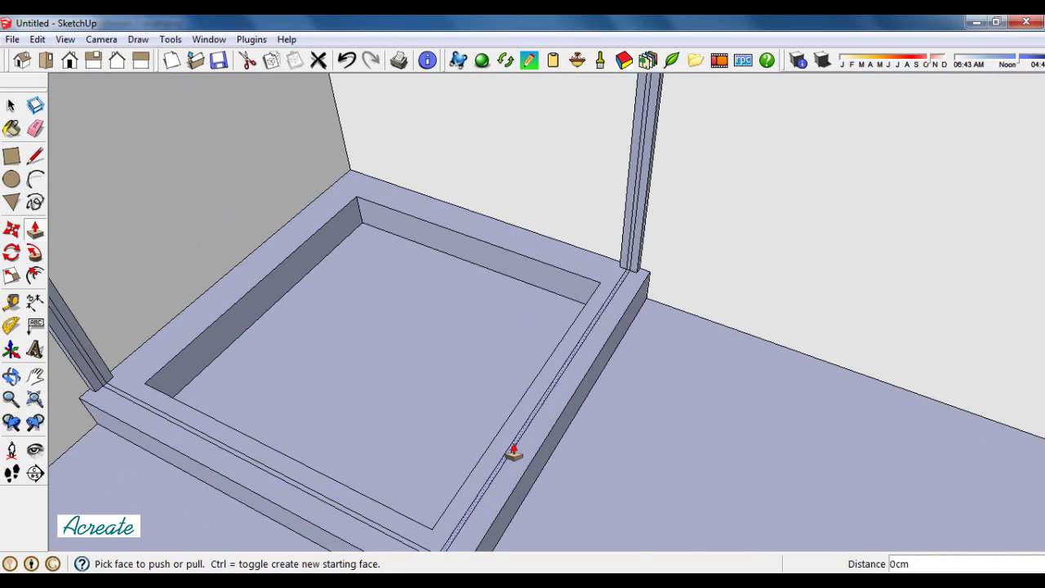
# Raise the side and front rim strips into tall 200cm panels.
pyautogui.doubleClick(513, 453)
pyautogui.scroll(-2, 523, 436)
pyautogui.scroll(-2, 457, 473)
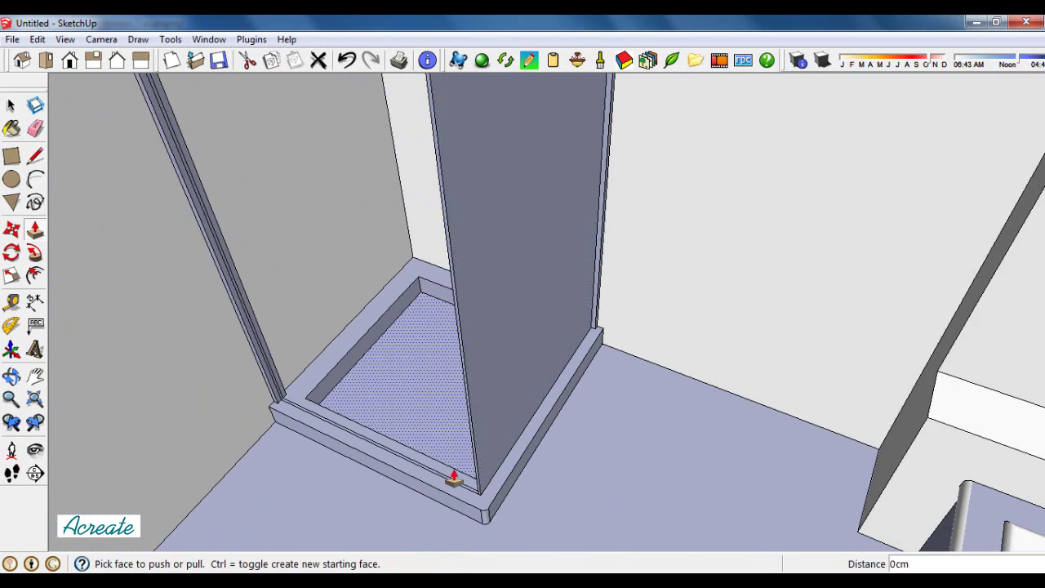
pyautogui.scroll(2, 451, 479)
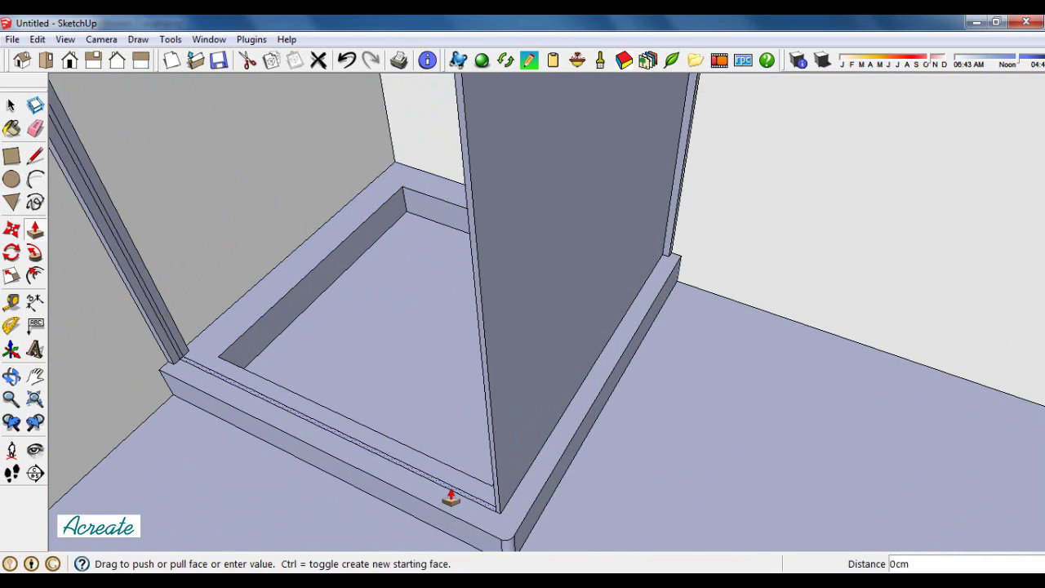
pyautogui.doubleClick(450, 496)
pyautogui.scroll(2, 494, 469)
pyautogui.scroll(-3, 505, 457)
# Orbit and zoom in to the top corner of the shower panels.
pyautogui.moveTo(497, 443)
pyautogui.mouseDown(button='middle')
pyautogui.moveTo(496, 273)
pyautogui.moveTo(541, 261)
pyautogui.moveTo(464, 319)
pyautogui.mouseUp(button='middle')
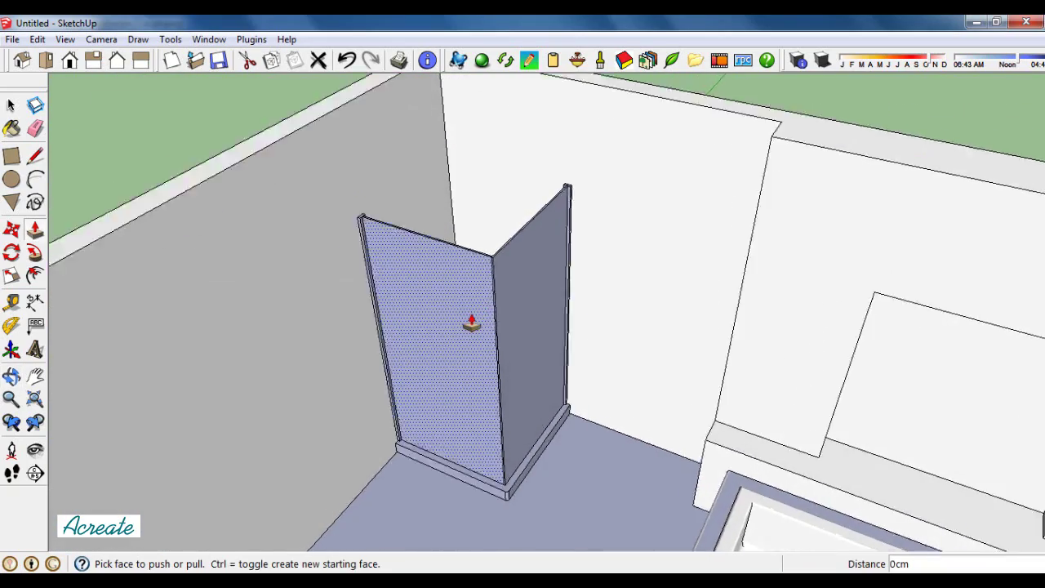
pyautogui.scroll(2, 400, 310)
pyautogui.scroll(2, 302, 179)
pyautogui.scroll(2, 286, 165)
pyautogui.scroll(1, 284, 167)
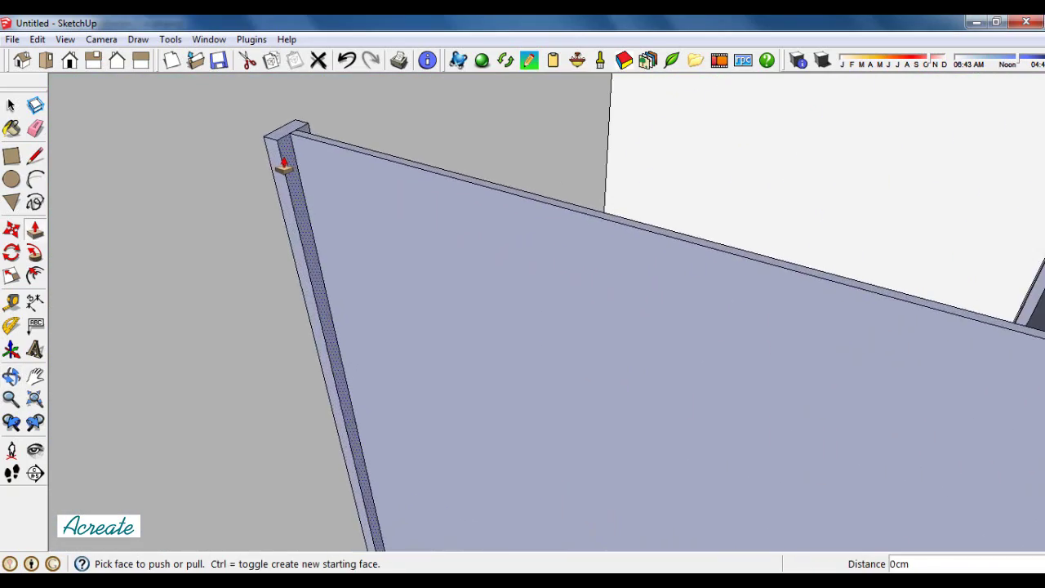
pyautogui.moveTo(284, 167); pyautogui.dragTo(291, 179, button='middle')
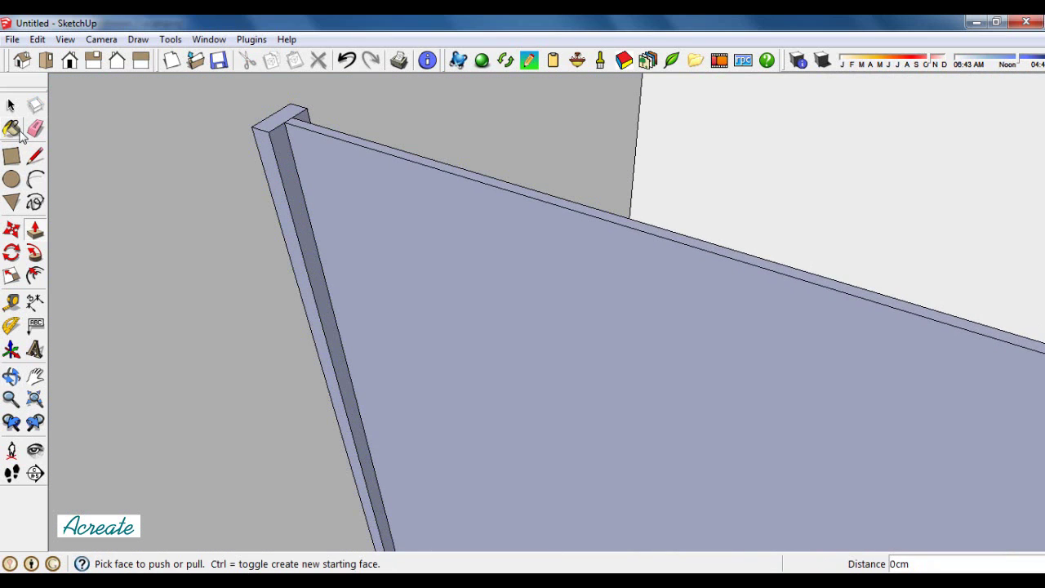
# Paint the frame's edge faces and top end light grey Color_001.
pyautogui.click(12, 128)
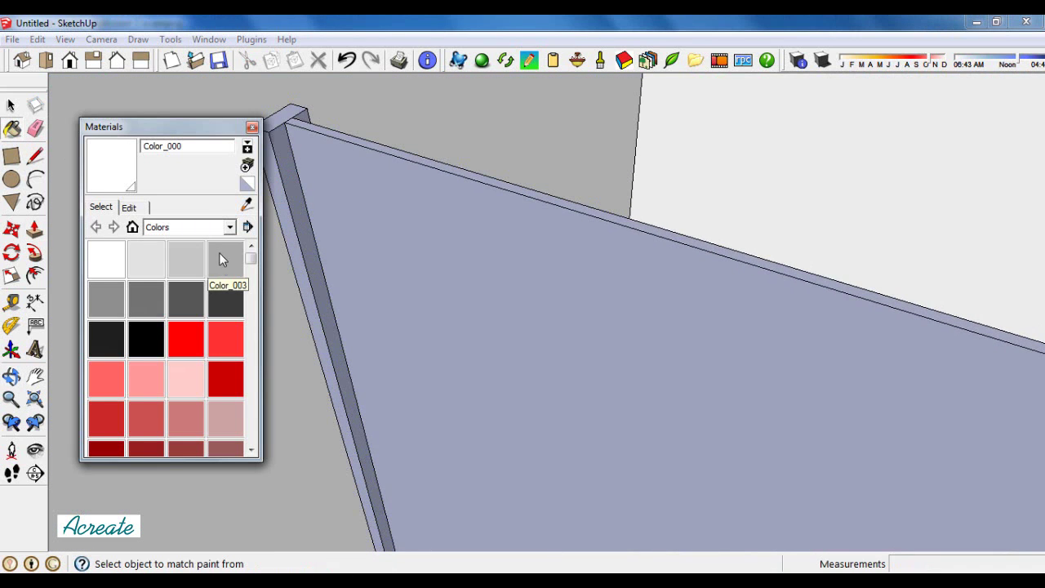
pyautogui.click(147, 299)
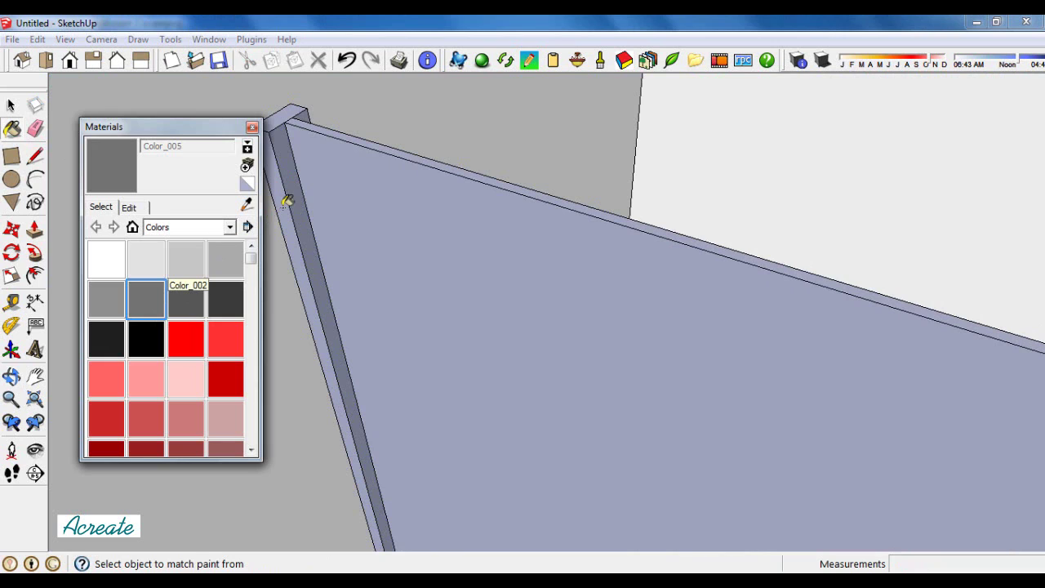
pyautogui.click(146, 259)
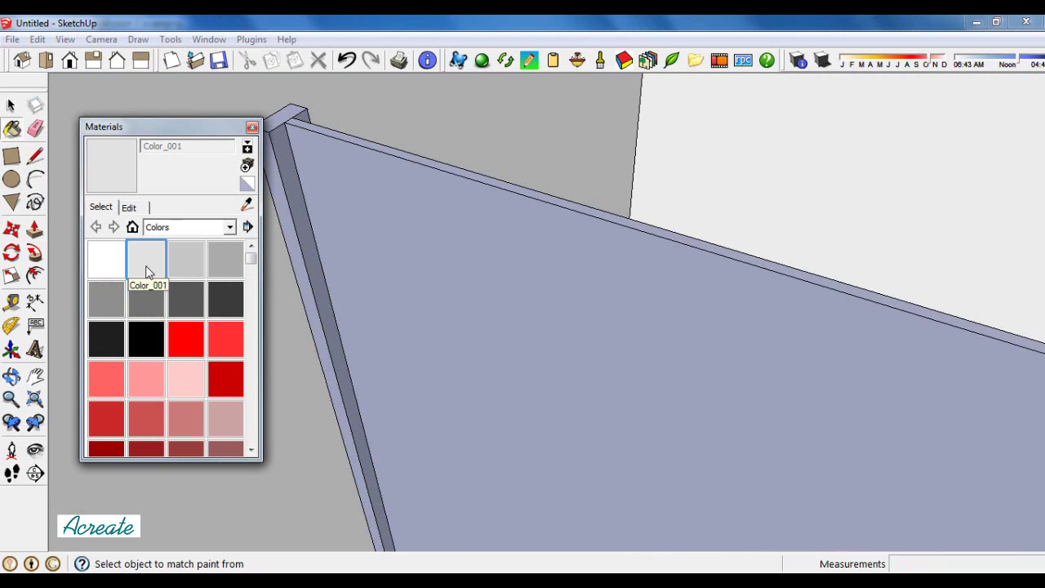
pyautogui.click(298, 244)
pyautogui.click(297, 166)
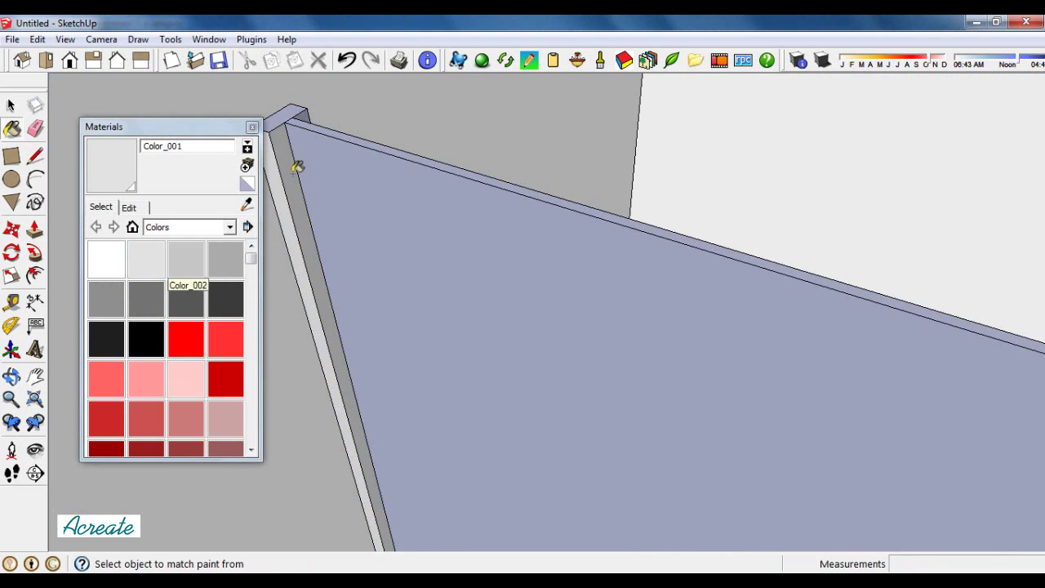
pyautogui.moveTo(480, 229)
pyautogui.mouseDown(button='middle')
pyautogui.moveTo(354, 147)
pyautogui.moveTo(832, 217)
pyautogui.moveTo(828, 171)
pyautogui.mouseUp(button='middle')
pyautogui.scroll(3, 865, 130)
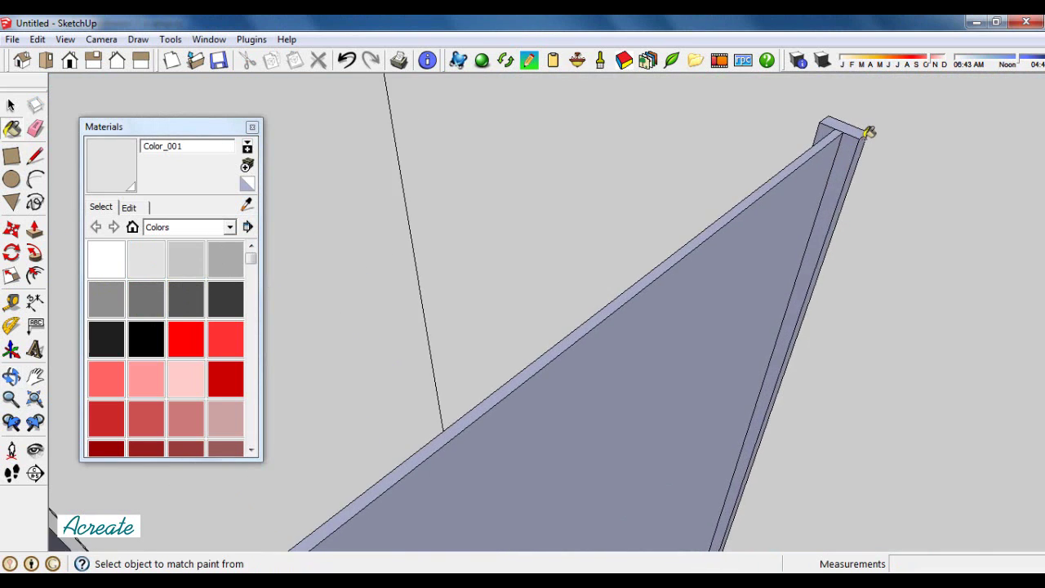
pyautogui.scroll(2, 870, 136)
pyautogui.click(848, 145)
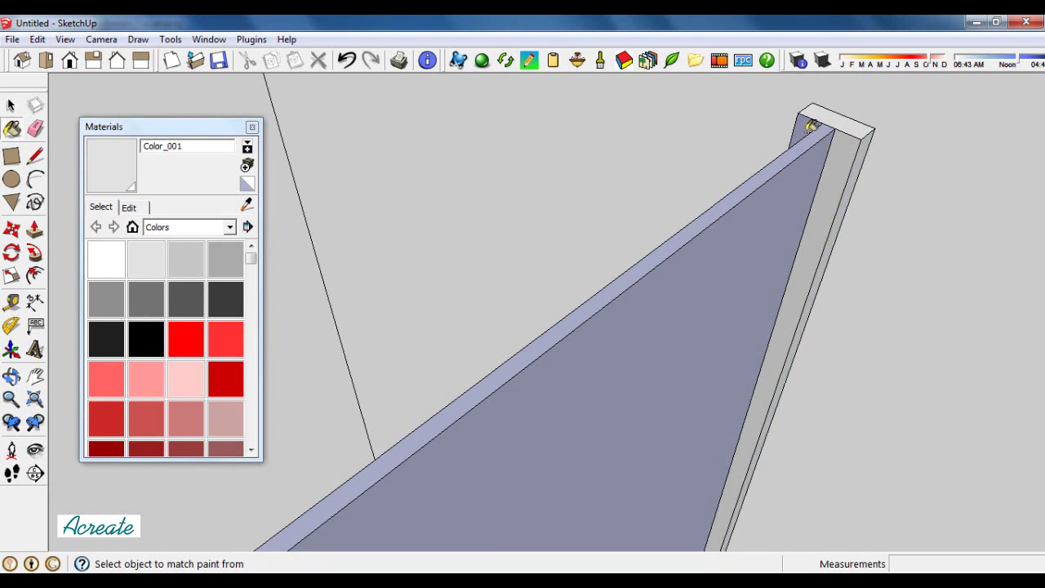
# Apply Translucent_Glass_Gray from the Translucent library to both shower panels.
pyautogui.scroll(-1, 816, 145)
pyautogui.scroll(-2, 810, 149)
pyautogui.scroll(-2, 808, 150)
pyautogui.scroll(-1, 707, 315)
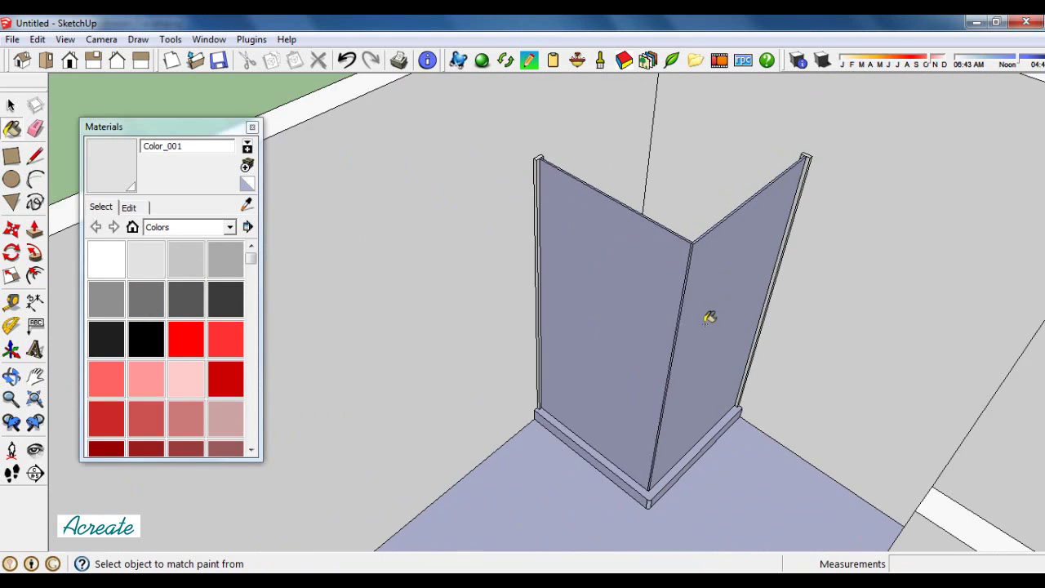
pyautogui.moveTo(706, 315); pyautogui.dragTo(700, 310, button='middle')
pyautogui.scroll(2, 699, 310)
pyautogui.scroll(1, 641, 256)
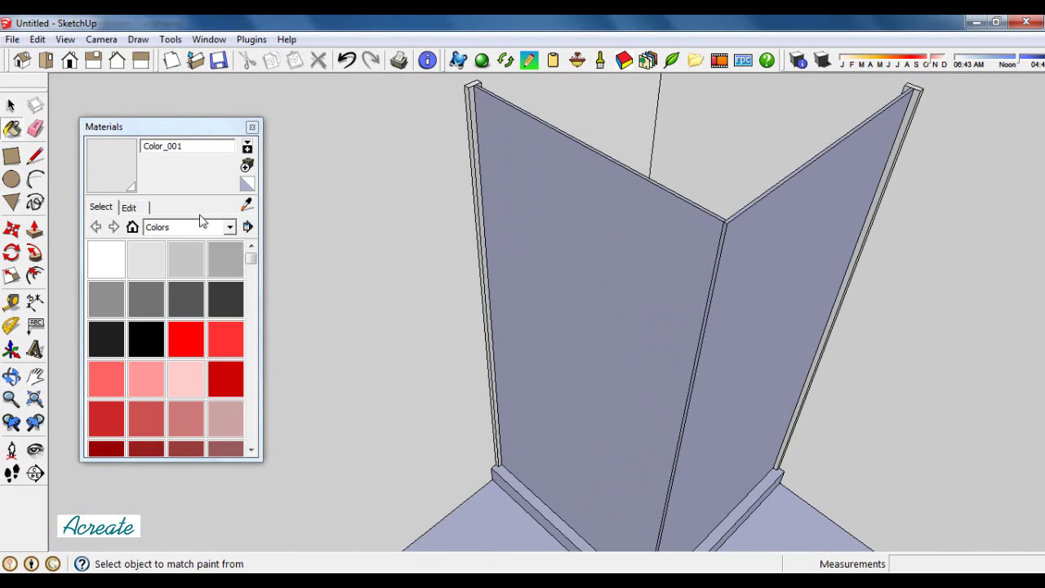
pyautogui.click(230, 232)
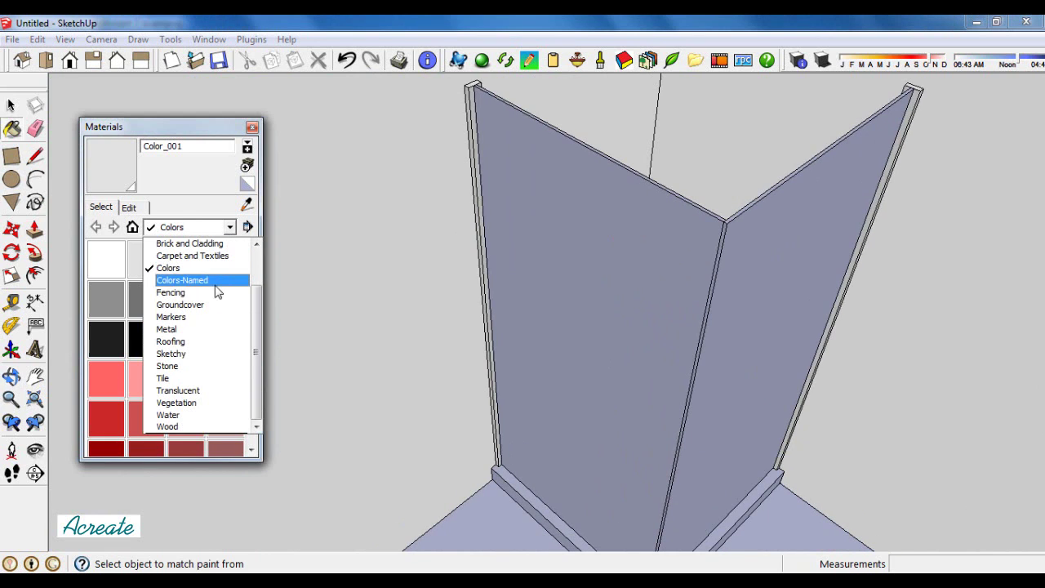
pyautogui.click(218, 391)
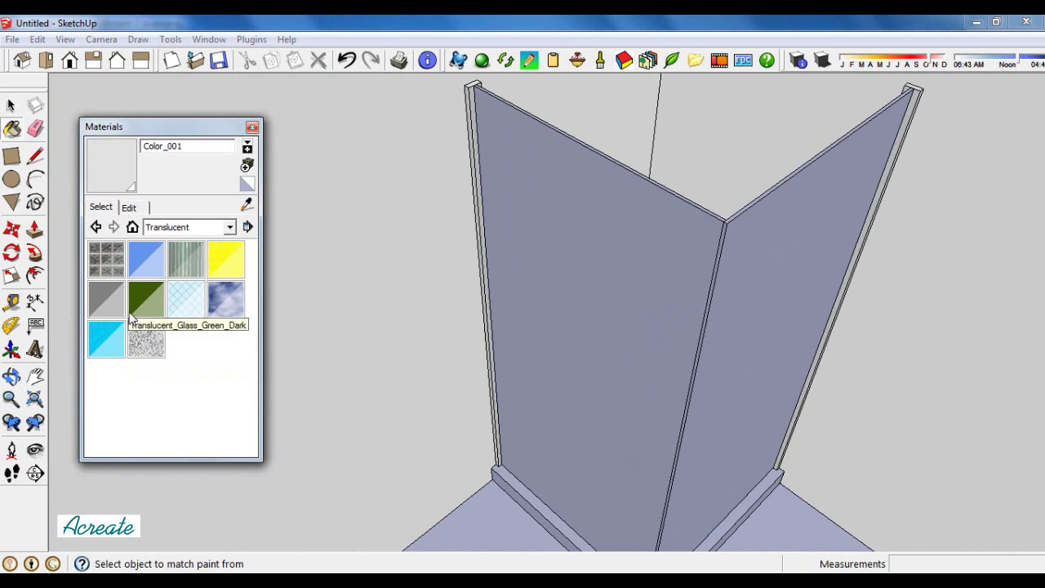
pyautogui.click(106, 299)
pyautogui.click(587, 323)
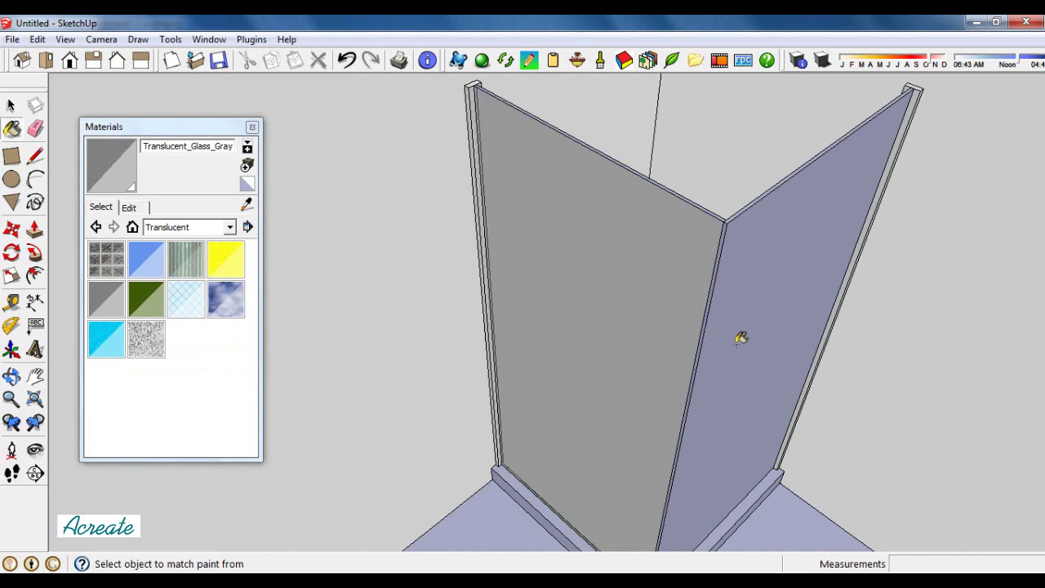
pyautogui.click(738, 336)
# Orbit around the glass enclosure to check it, then close the materials panel.
pyautogui.moveTo(737, 312)
pyautogui.mouseDown(button='middle')
pyautogui.moveTo(618, 373)
pyautogui.moveTo(395, 394)
pyautogui.moveTo(373, 292)
pyautogui.moveTo(405, 343)
pyautogui.moveTo(627, 277)
pyautogui.moveTo(795, 346)
pyautogui.moveTo(709, 236)
pyautogui.moveTo(777, 214)
pyautogui.mouseUp(button='middle')
pyautogui.scroll(-3, 598, 218)
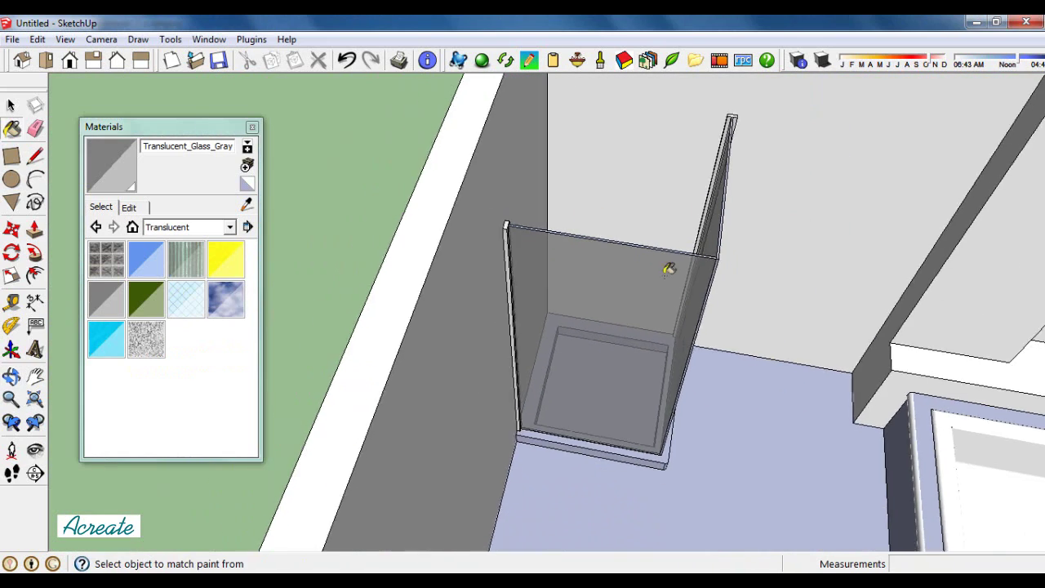
pyautogui.moveTo(669, 269); pyautogui.dragTo(650, 343, button='middle')
pyautogui.scroll(2, 678, 315)
pyautogui.moveTo(645, 337)
pyautogui.mouseDown()
pyautogui.moveTo(618, 203)
pyautogui.moveTo(621, 230)
pyautogui.moveTo(688, 258)
pyautogui.mouseUp()
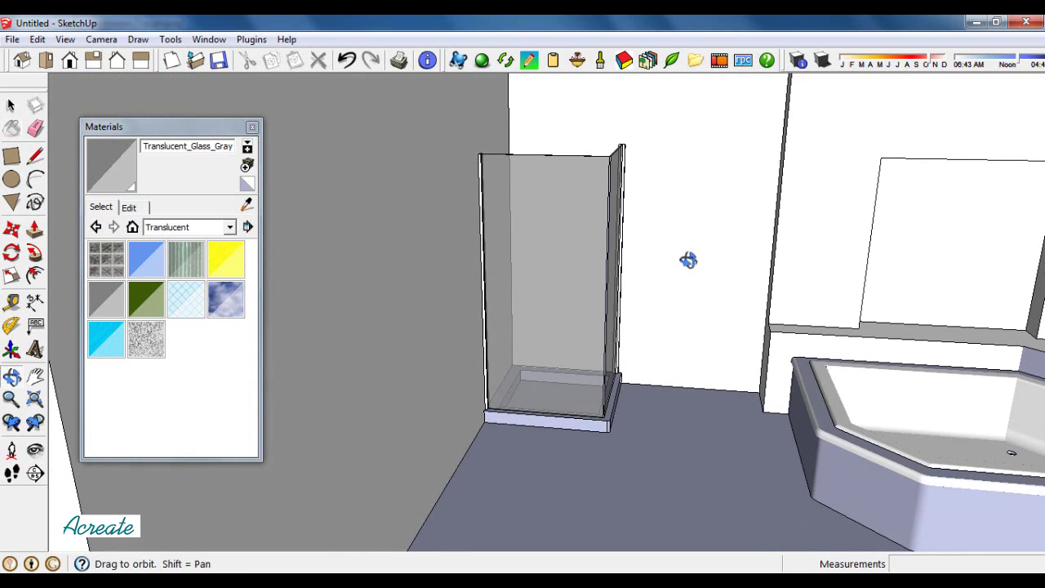
pyautogui.press('b')
pyautogui.click(252, 127)
# Place guides 40cm below the panel's top edge and 30cm above its bottom.
pyautogui.moveTo(403, 275)
pyautogui.mouseDown(button='middle')
pyautogui.moveTo(599, 305)
pyautogui.moveTo(555, 236)
pyautogui.moveTo(508, 329)
pyautogui.moveTo(499, 408)
pyautogui.mouseUp(button='middle')
pyautogui.scroll(-1, 583, 266)
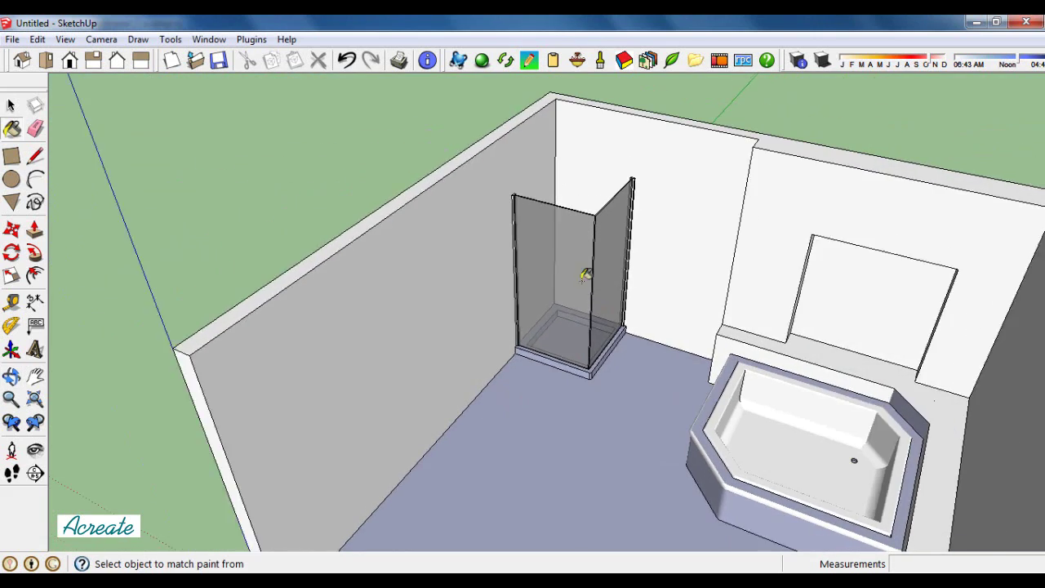
pyautogui.scroll(-2, 582, 266)
pyautogui.scroll(5, 583, 266)
pyautogui.scroll(3, 488, 156)
pyautogui.scroll(2, 497, 156)
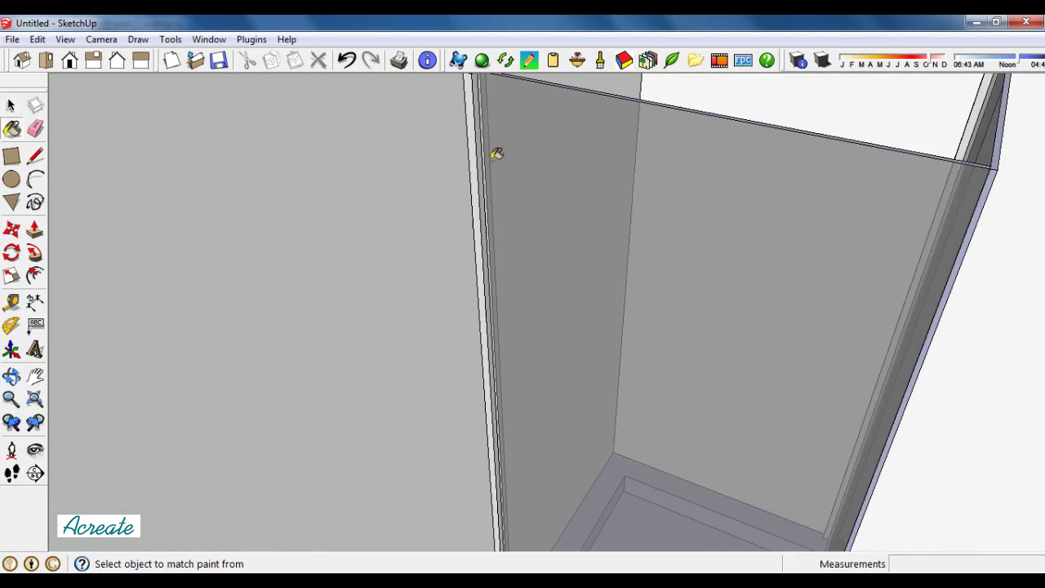
pyautogui.scroll(-1, 553, 296)
pyautogui.moveTo(553, 297); pyautogui.dragTo(573, 212, button='middle')
pyautogui.scroll(-2, 509, 280)
pyautogui.scroll(-2, 529, 319)
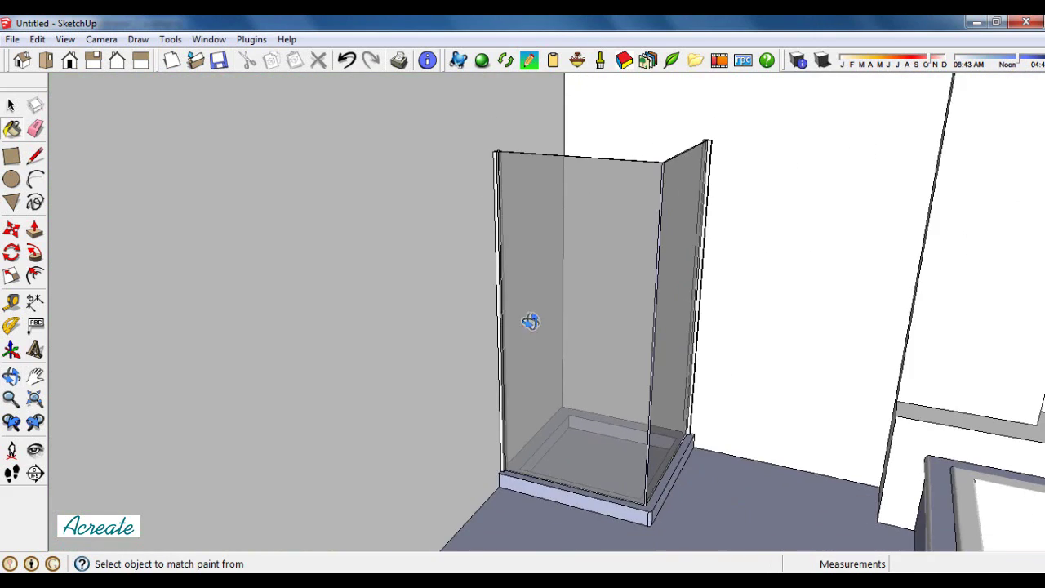
pyautogui.scroll(1, 533, 333)
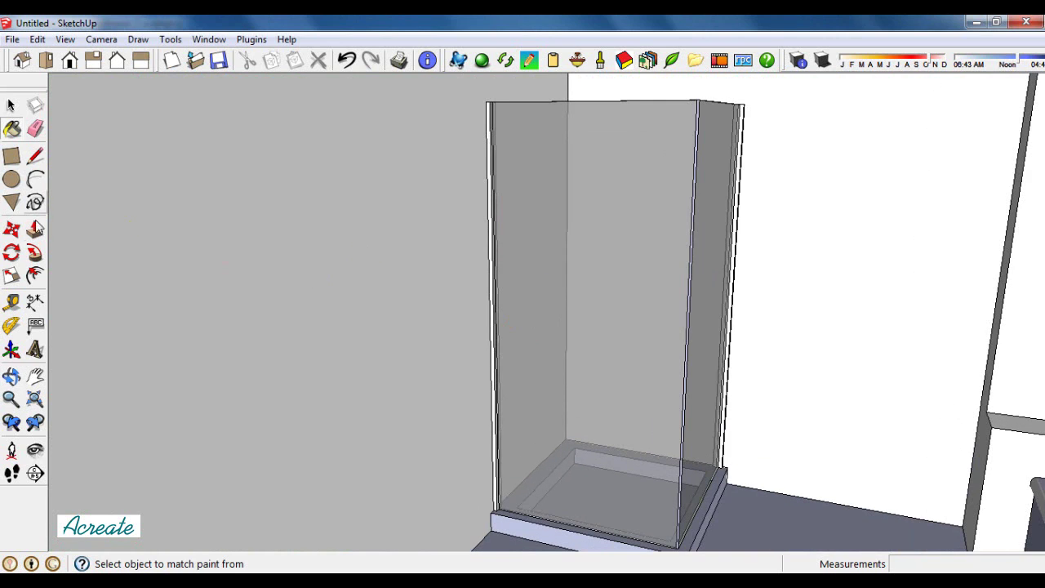
pyautogui.click(11, 302)
pyautogui.click(556, 101)
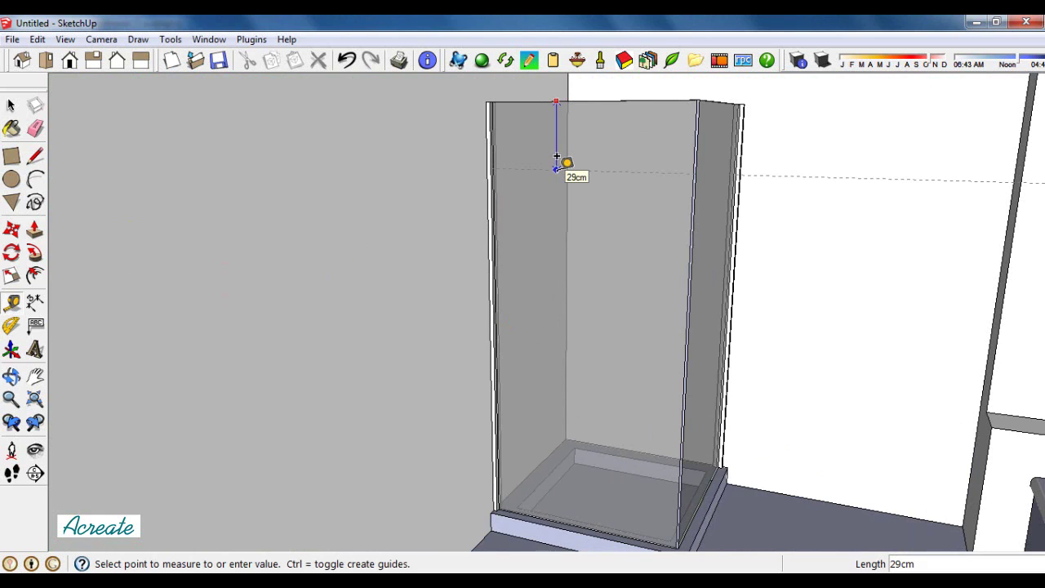
pyautogui.write('40')
pyautogui.press('Return')
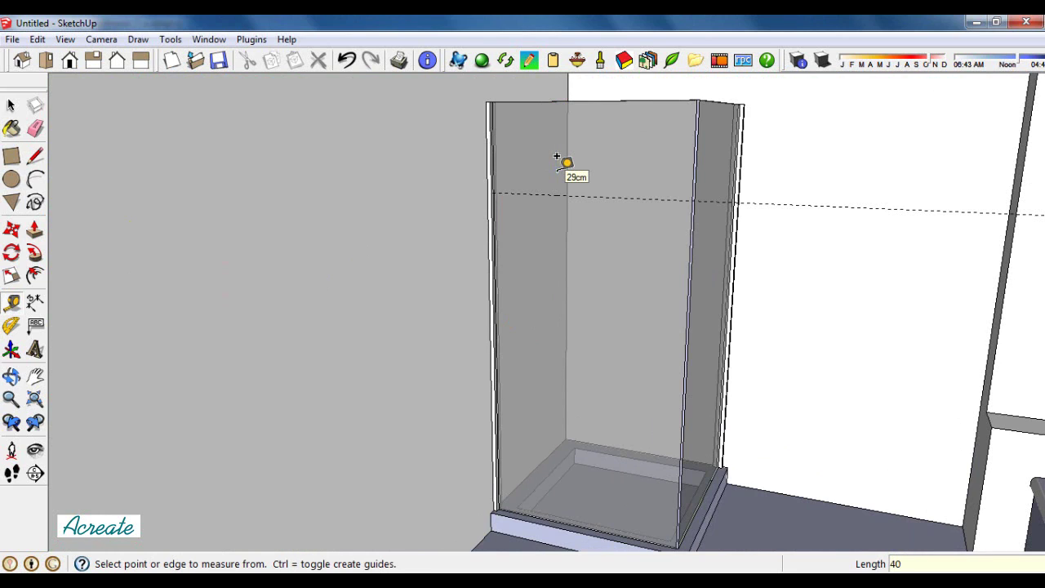
pyautogui.click(522, 512)
pyautogui.write('30')
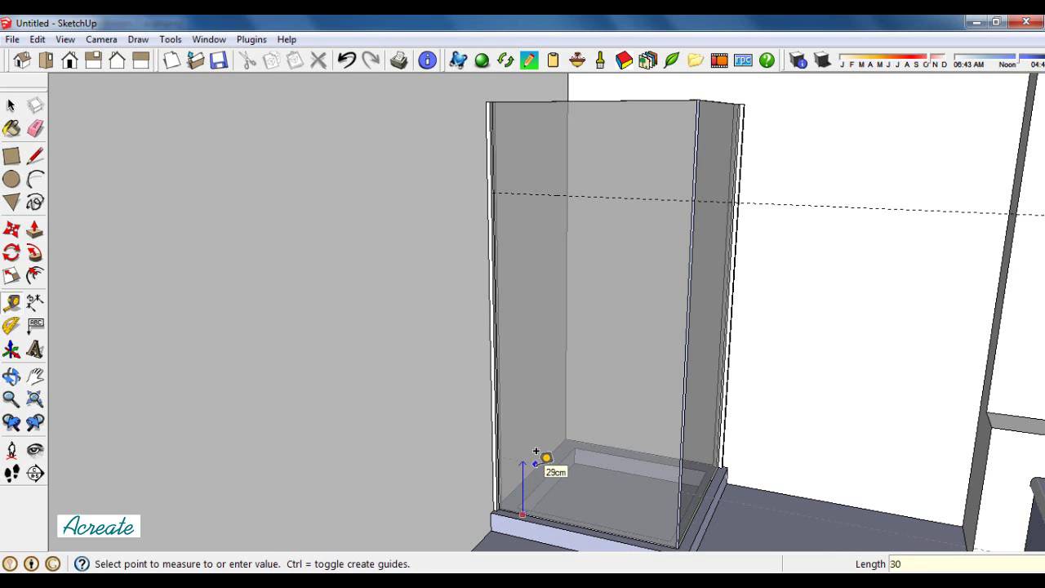
pyautogui.press('Return')
# Add a guide 5cm above the tray and erase the stray guide across the floor.
pyautogui.scroll(2, 520, 175)
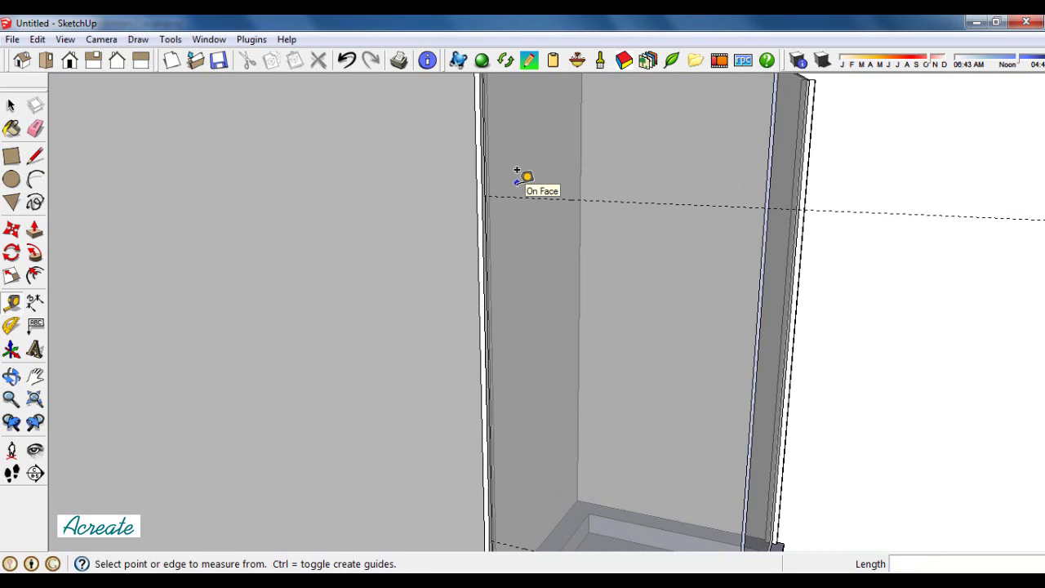
pyautogui.scroll(-1, 521, 176)
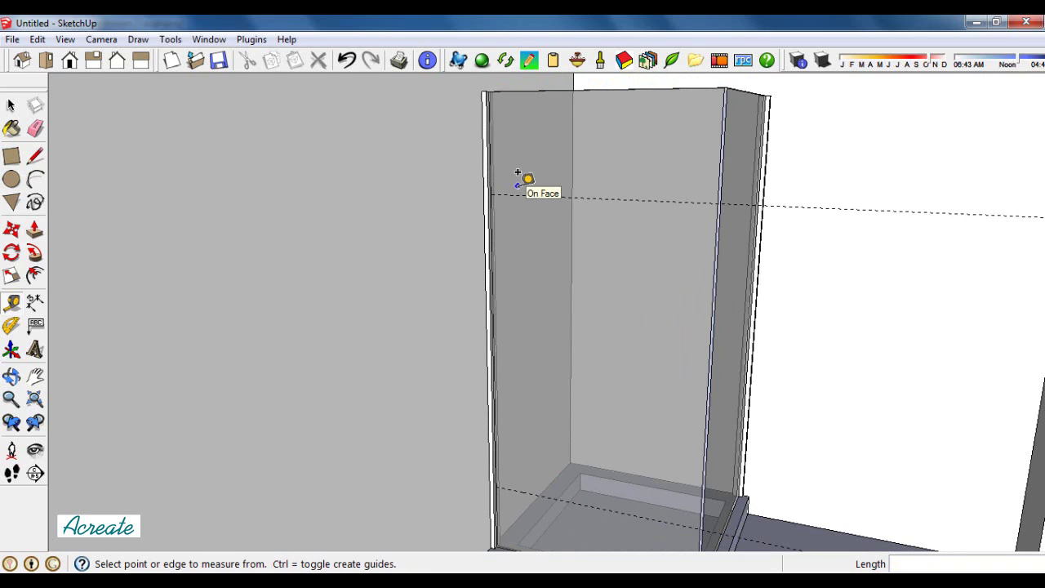
pyautogui.click(518, 488)
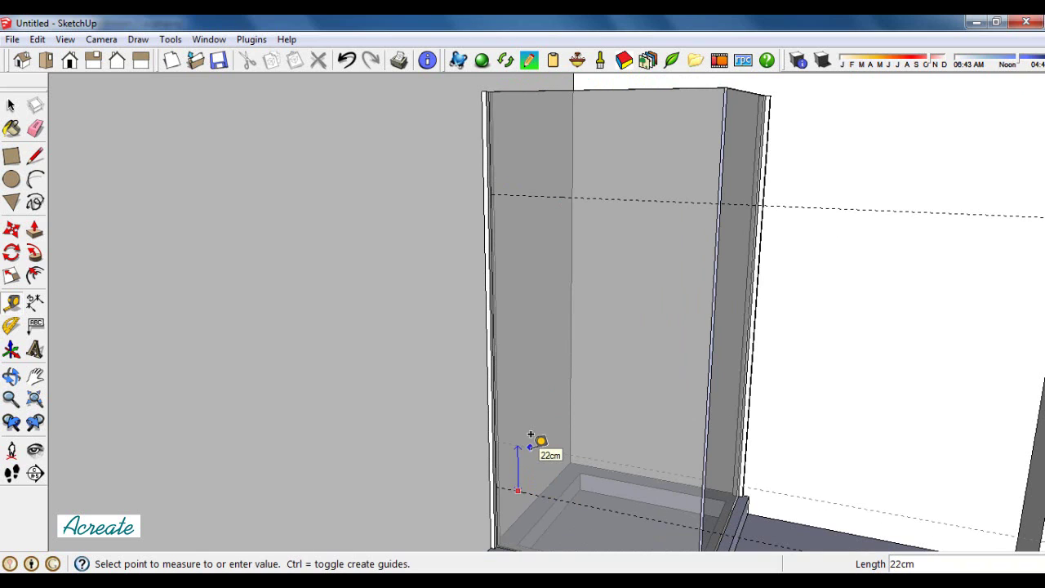
pyautogui.write('5')
pyautogui.press('Return')
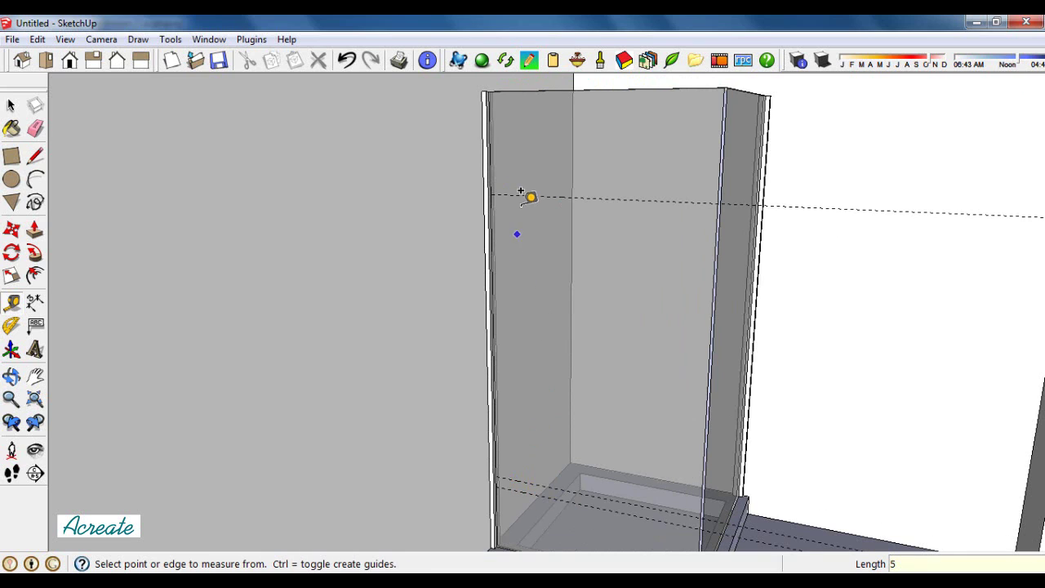
pyautogui.scroll(1, 524, 205)
pyautogui.scroll(-1, 525, 201)
pyautogui.scroll(-1, 523, 237)
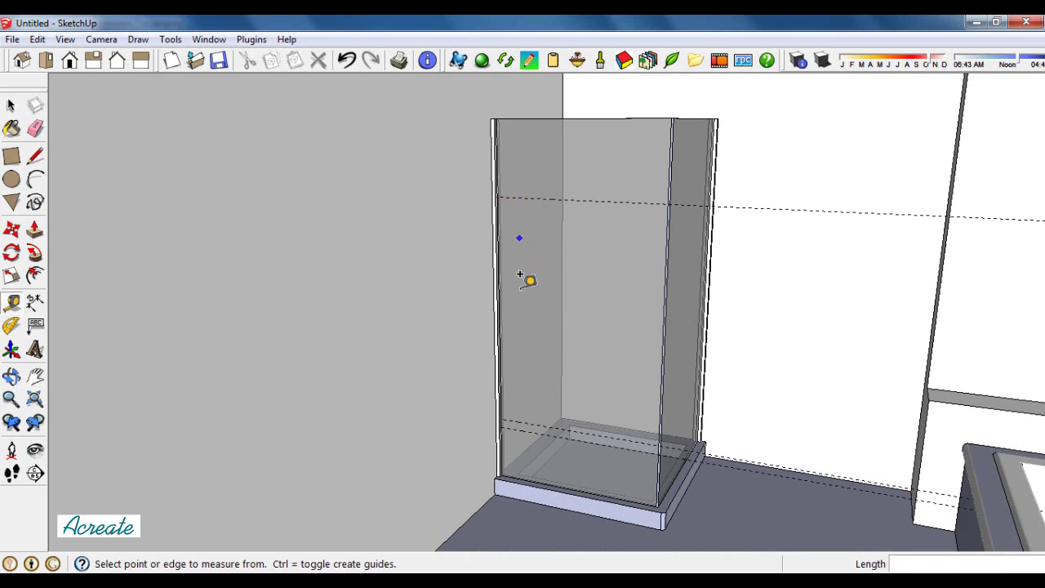
pyautogui.scroll(1, 516, 392)
pyautogui.scroll(1, 531, 433)
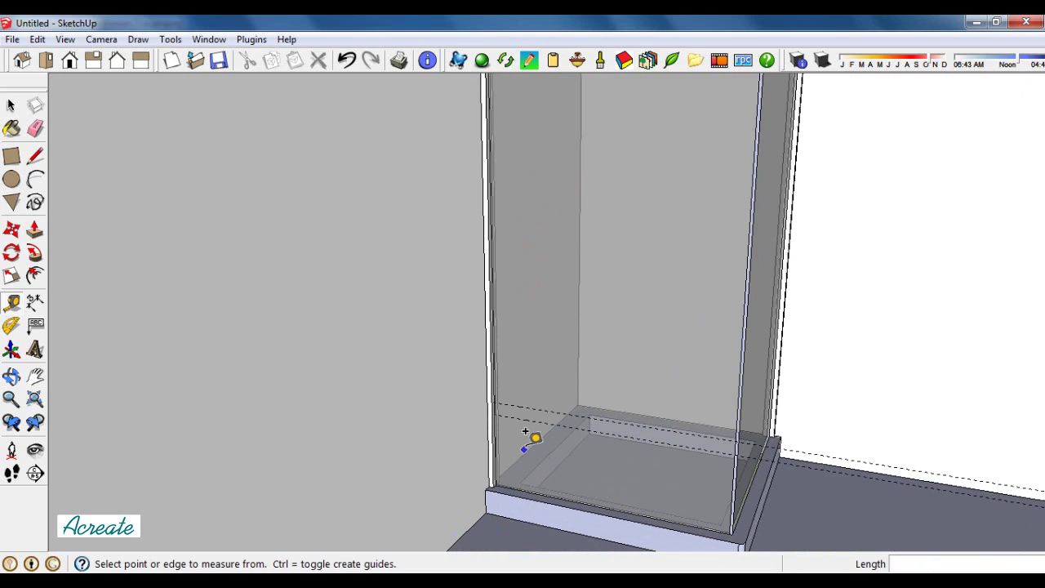
pyautogui.scroll(2, 536, 416)
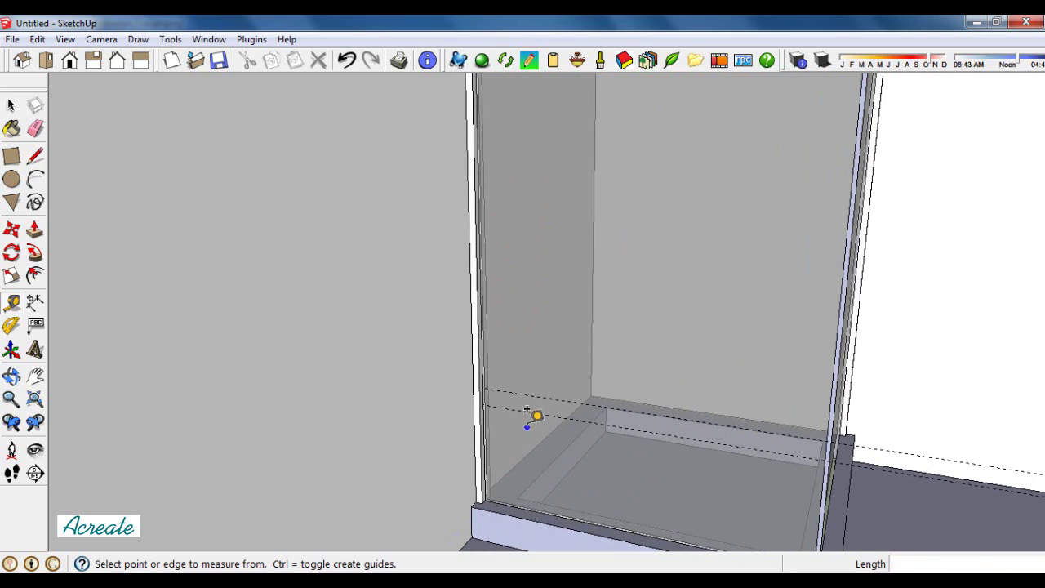
pyautogui.click(41, 129)
pyautogui.click(510, 391)
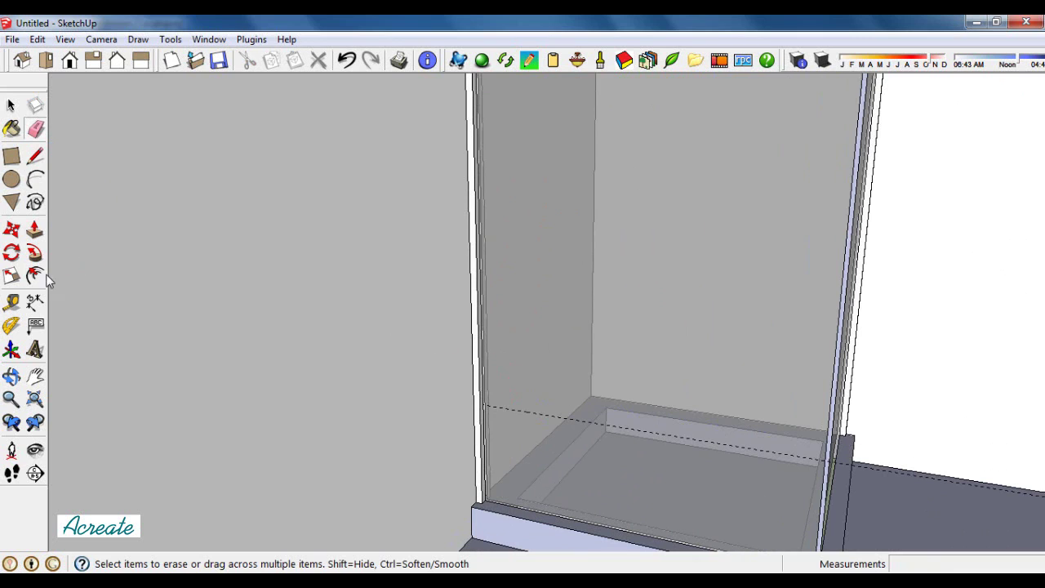
# Add a hinge guide 8cm above the tray and a parallel guide above it.
pyautogui.click(11, 302)
pyautogui.click(546, 415)
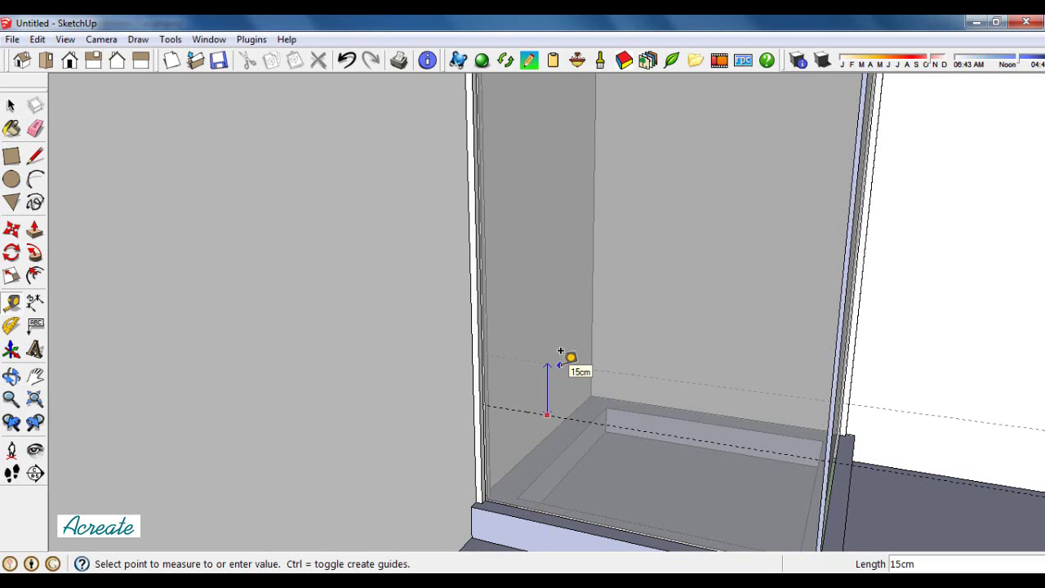
pyautogui.press('Return')
pyautogui.scroll(-2, 534, 465)
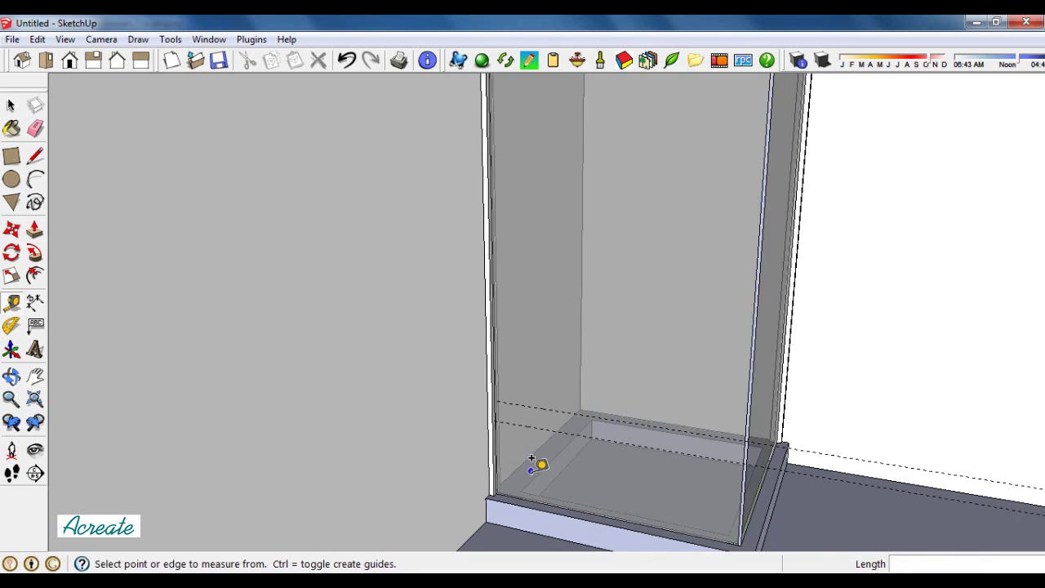
pyautogui.scroll(-2, 547, 425)
pyautogui.scroll(3, 534, 181)
pyautogui.scroll(3, 515, 200)
pyautogui.scroll(1, 514, 237)
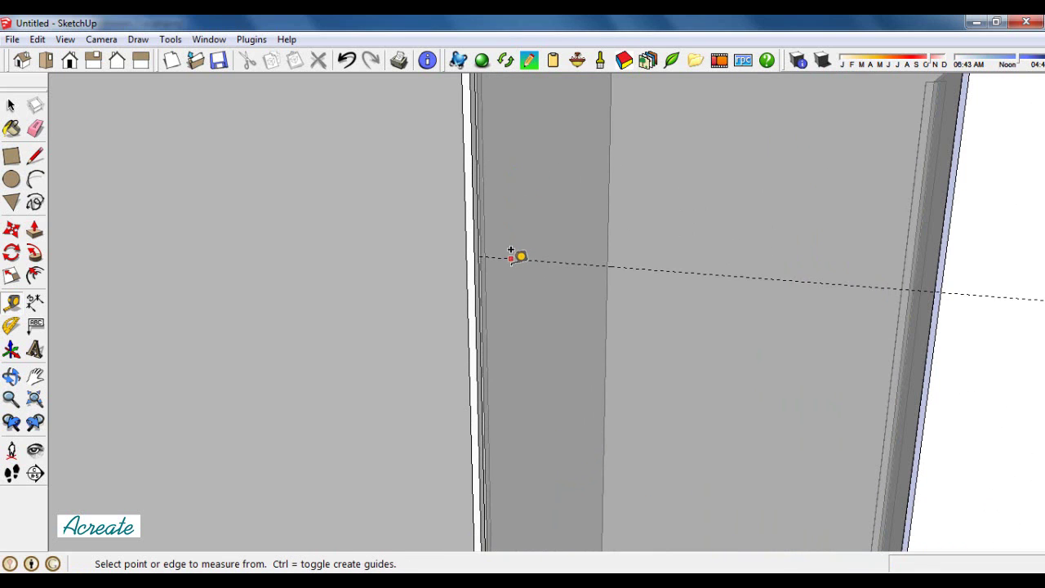
pyautogui.click(510, 258)
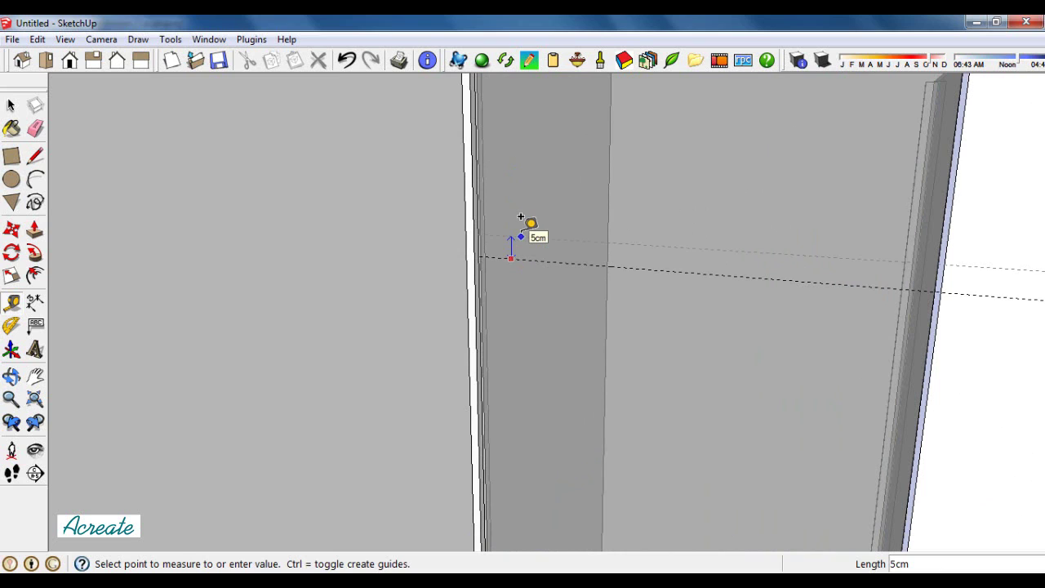
pyautogui.click(520, 217)
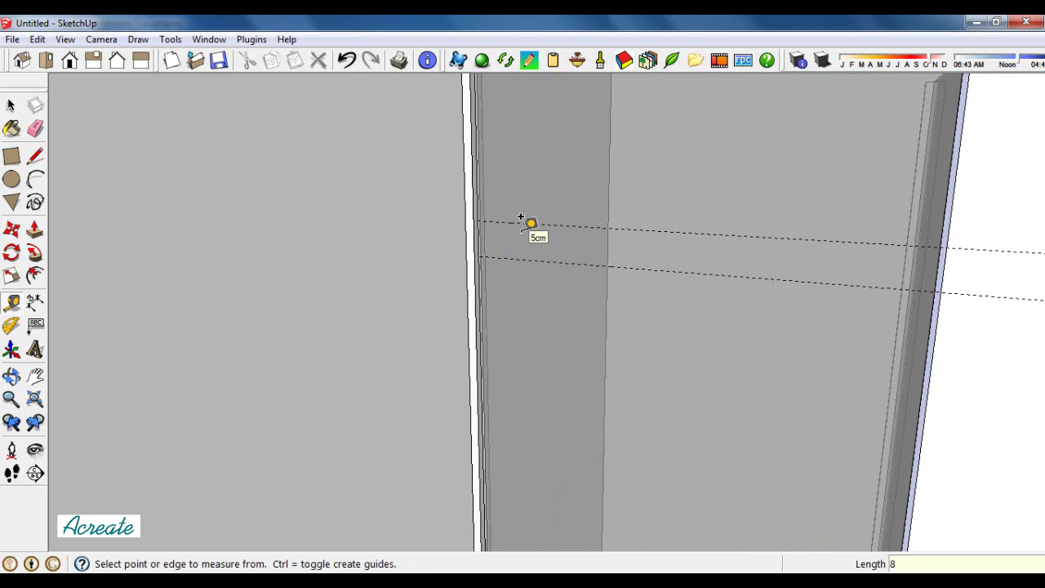
# Add a vertical guide 3cm in from the door's glass edge.
pyautogui.scroll(1, 494, 226)
pyautogui.click(471, 219)
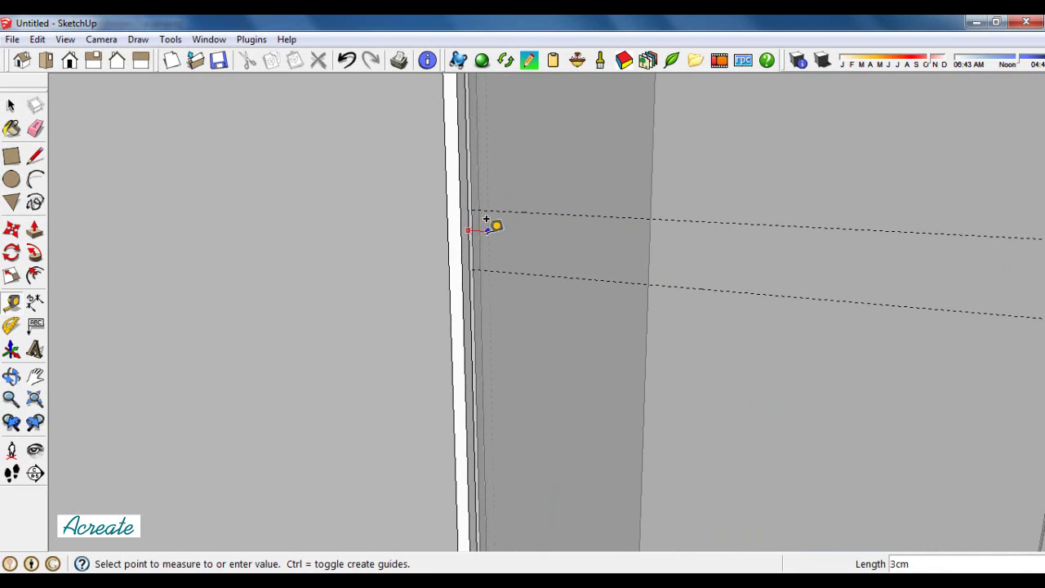
pyautogui.press('Return')
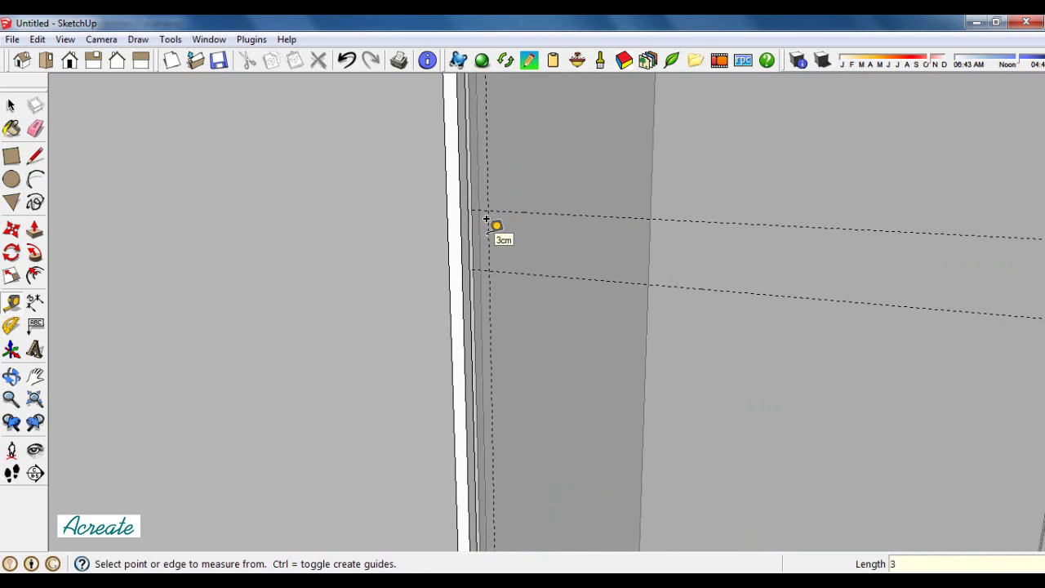
pyautogui.click(11, 155)
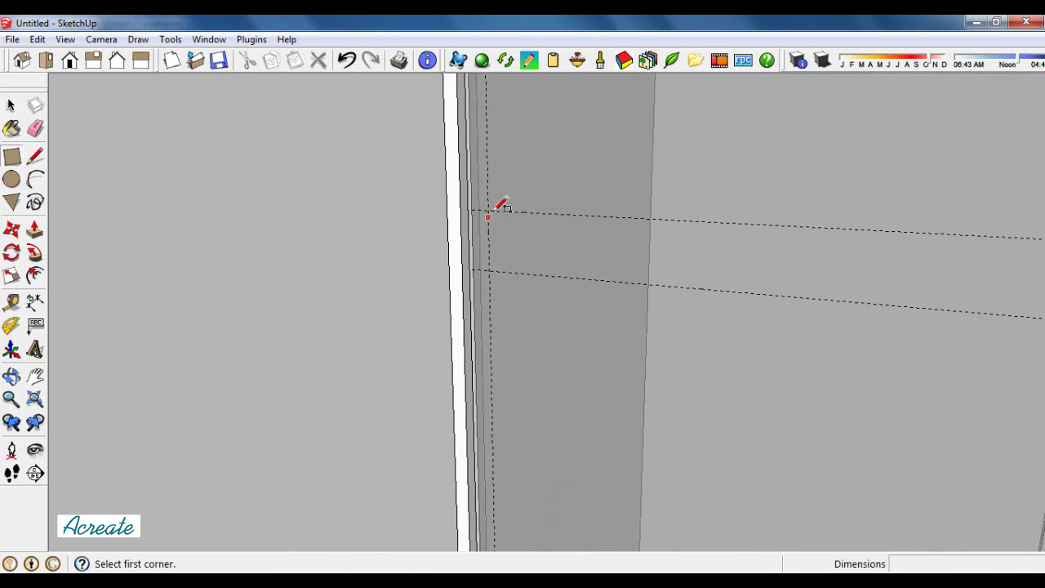
# Draw the upper and lower 8 cm by 3 cm hinge rectangles between the guide intersections on the door edge.
pyautogui.click(487, 210)
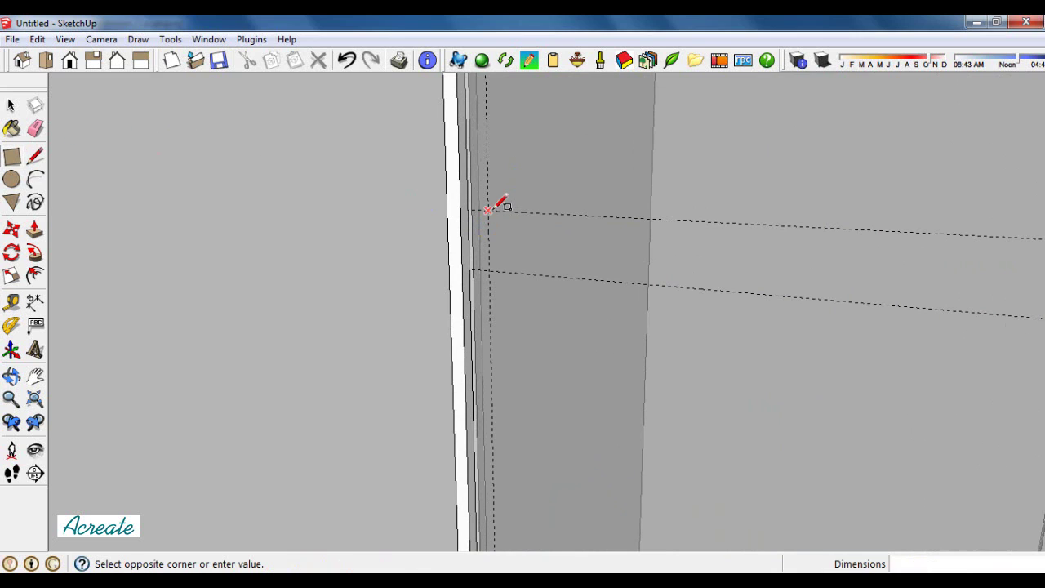
pyautogui.click(477, 268)
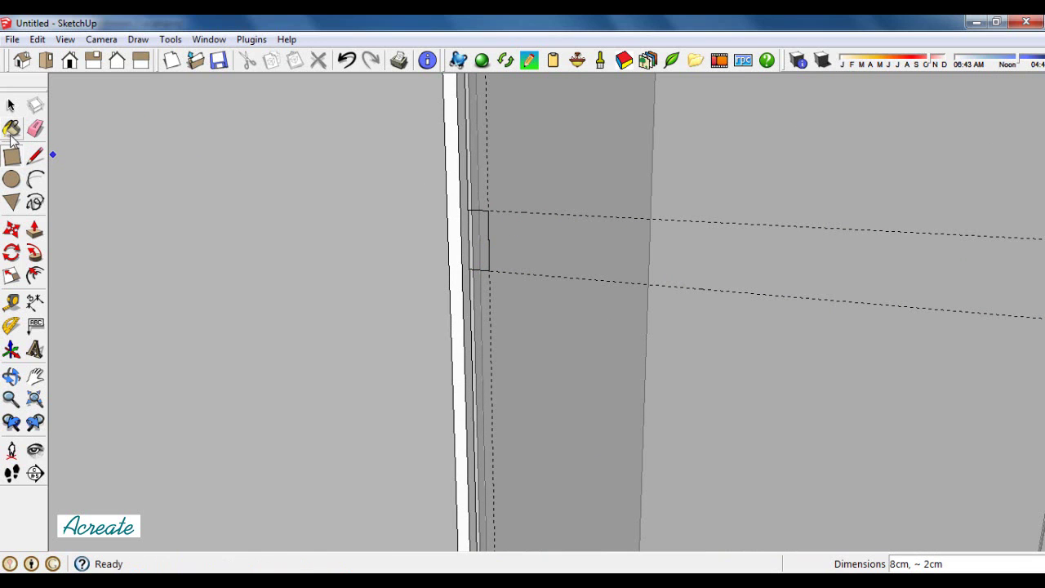
pyautogui.scroll(-2, 524, 204)
pyautogui.scroll(-2, 525, 204)
pyautogui.scroll(-1, 531, 203)
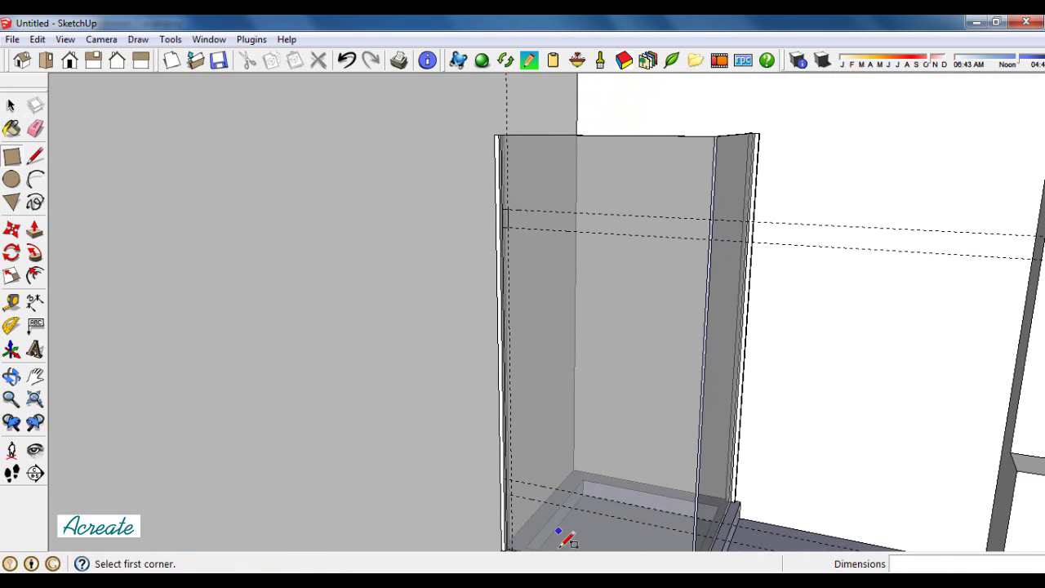
pyautogui.scroll(2, 518, 478)
pyautogui.scroll(2, 508, 478)
pyautogui.scroll(2, 508, 478)
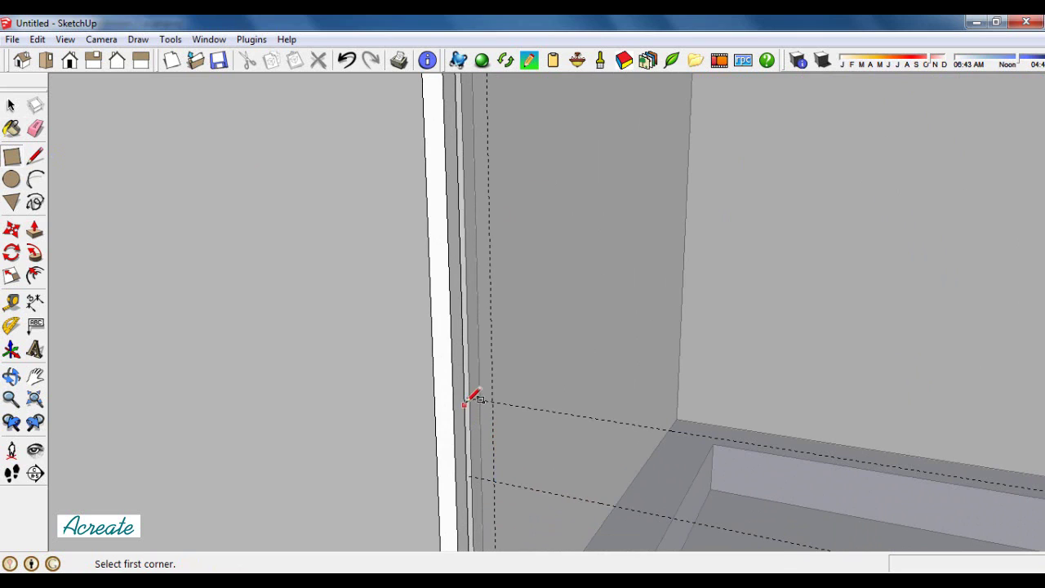
pyautogui.click(466, 399)
pyautogui.click(493, 478)
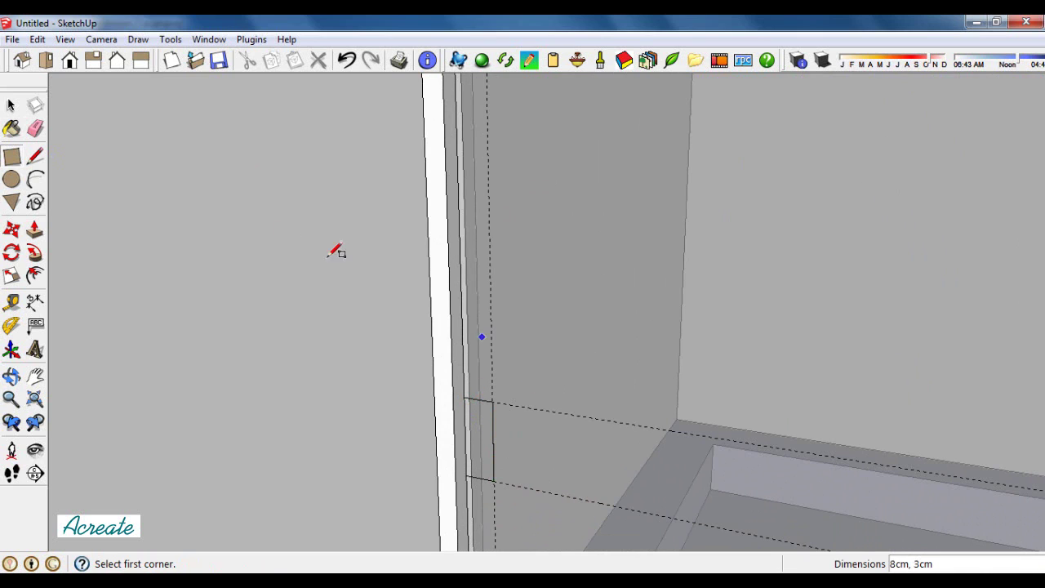
# Erase the guide lines around the hinges and check the upper hinge.
pyautogui.click(35, 128)
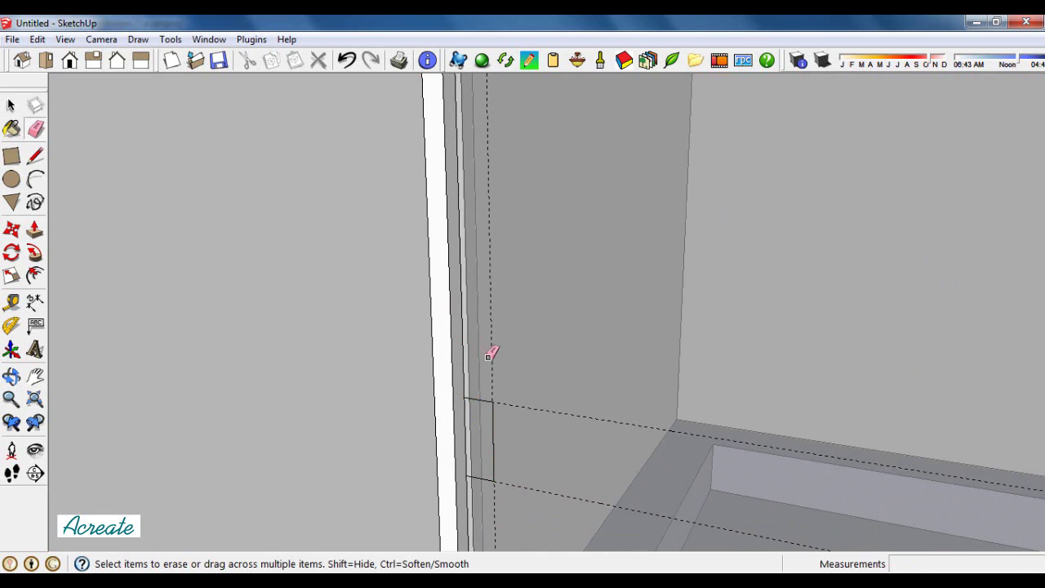
pyautogui.moveTo(488, 357); pyautogui.dragTo(526, 429)
pyautogui.moveTo(516, 488); pyautogui.dragTo(531, 490)
pyautogui.scroll(-2, 538, 482)
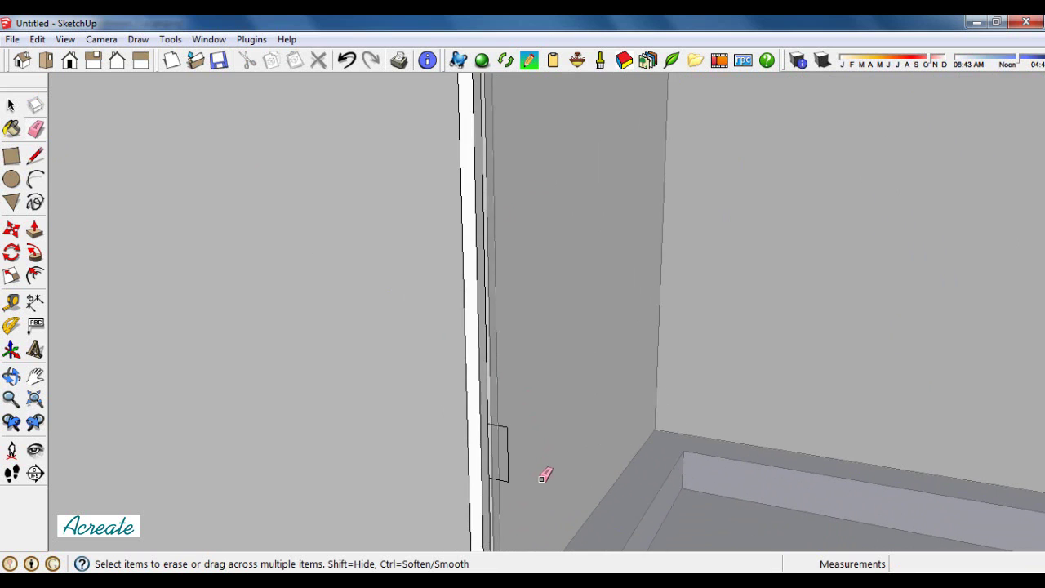
pyautogui.scroll(-2, 545, 457)
pyautogui.scroll(-2, 551, 327)
pyautogui.scroll(2, 561, 194)
pyautogui.moveTo(553, 147); pyautogui.dragTo(571, 208)
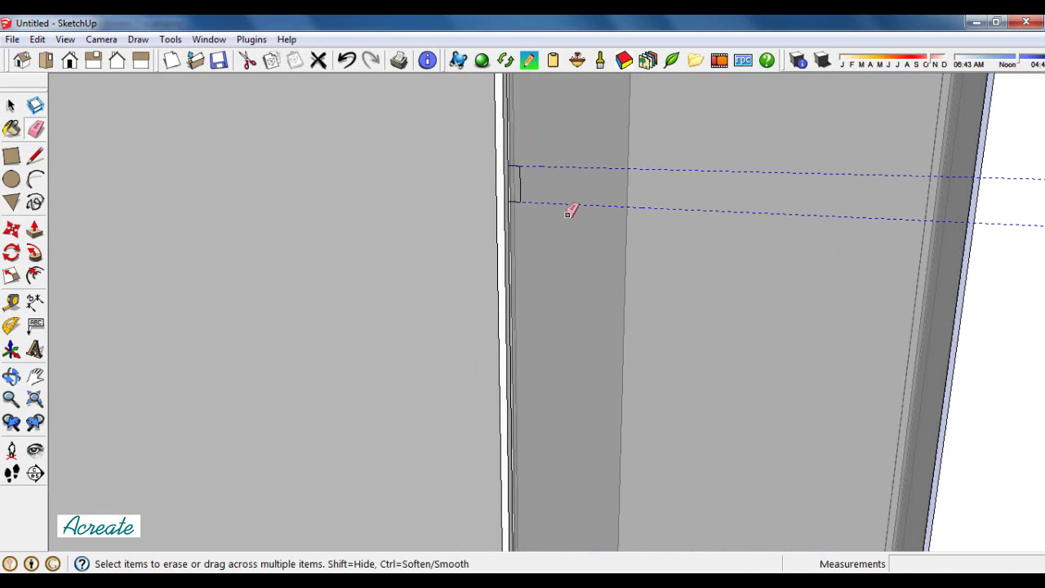
pyautogui.scroll(1, 530, 145)
pyautogui.moveTo(530, 144)
pyautogui.mouseDown(button='middle')
pyautogui.moveTo(503, 210)
pyautogui.moveTo(457, 200)
pyautogui.mouseUp(button='middle')
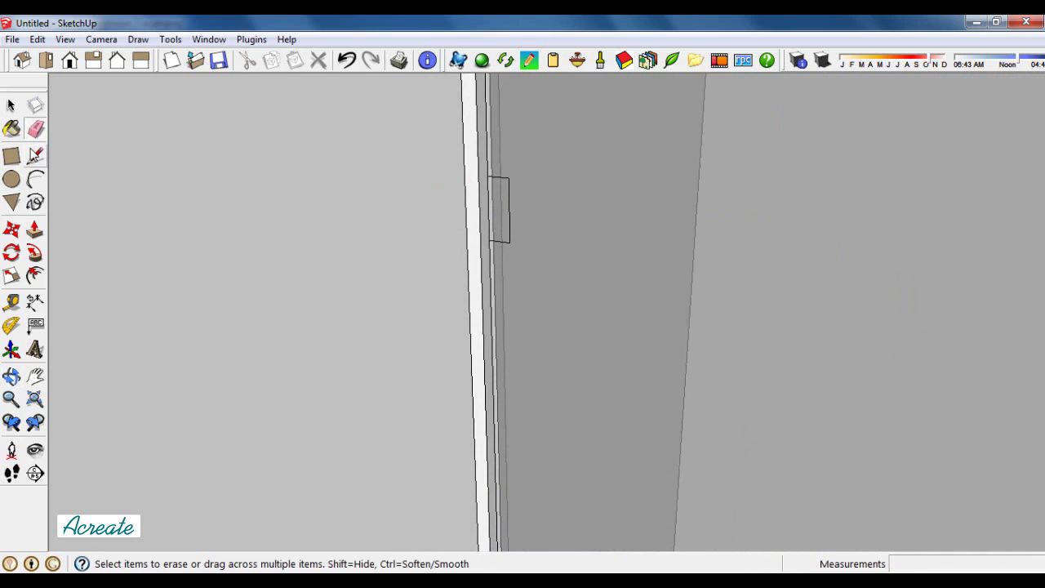
# Paint the hinge faces with light grey Color_001 from the Colors collection.
pyautogui.press('b')
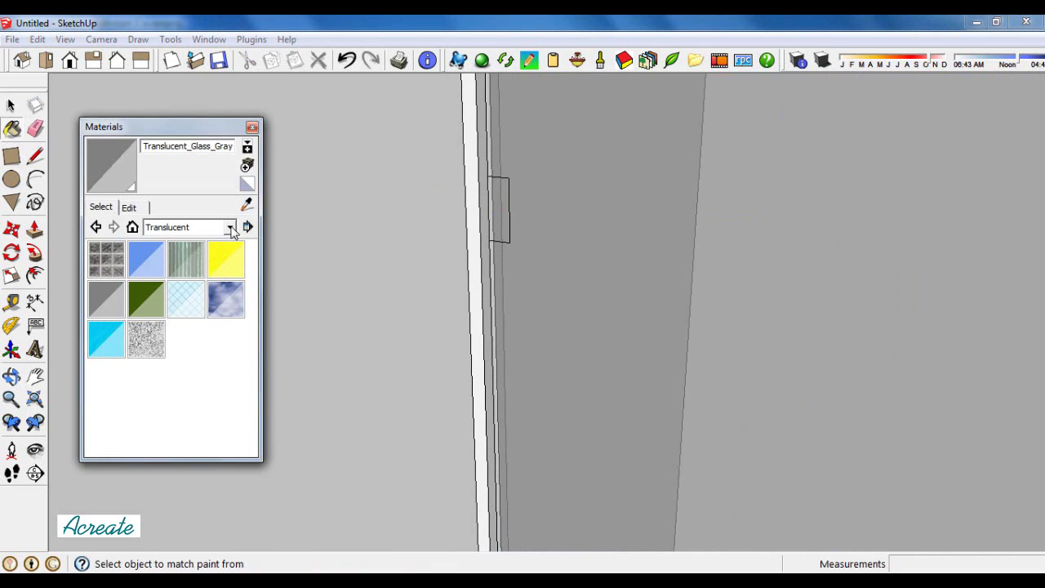
pyautogui.click(231, 227)
pyautogui.click(209, 268)
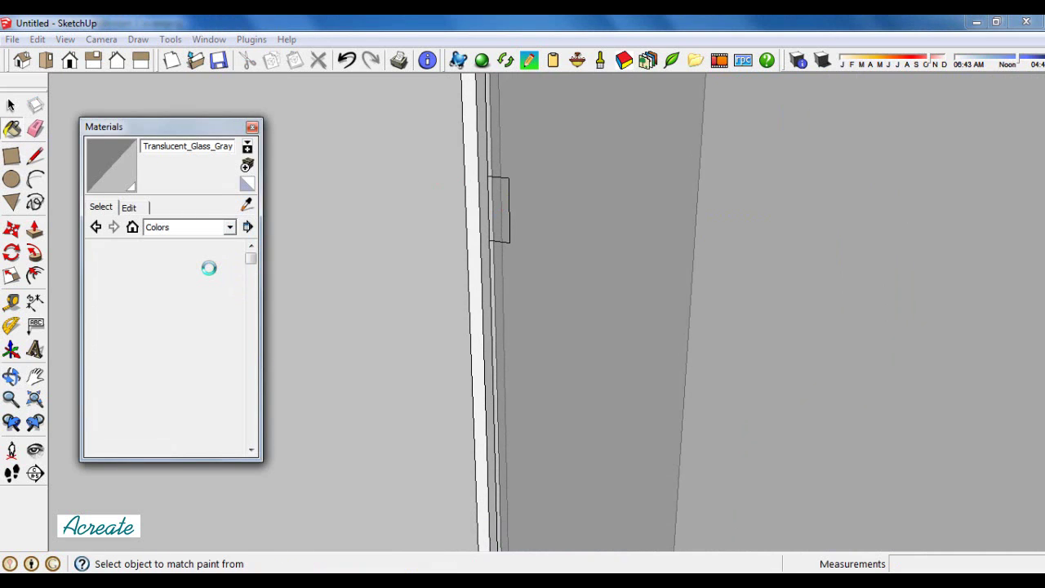
pyautogui.click(152, 270)
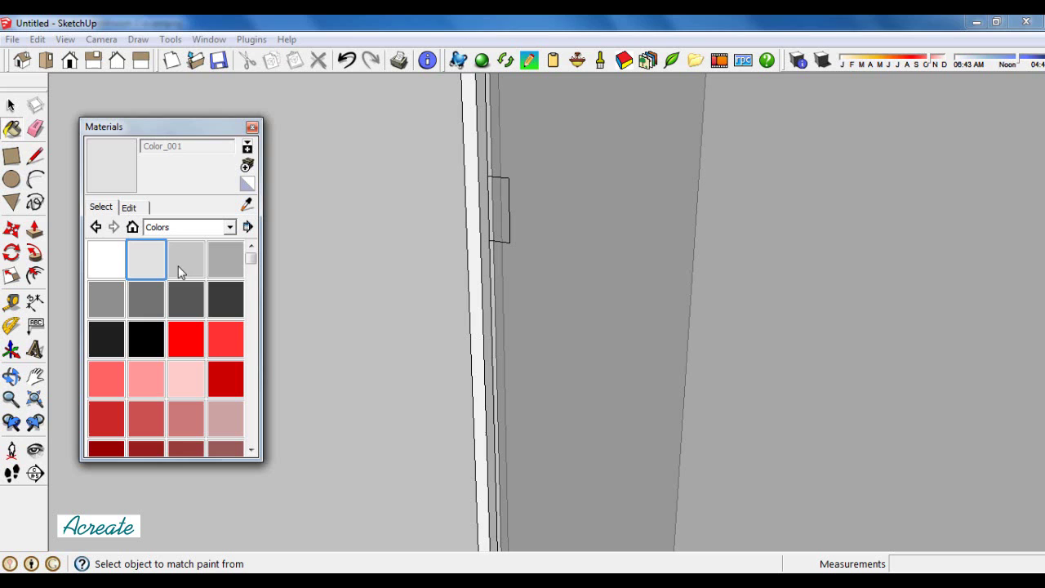
pyautogui.click(502, 206)
pyautogui.scroll(-3, 512, 193)
pyautogui.scroll(-3, 514, 245)
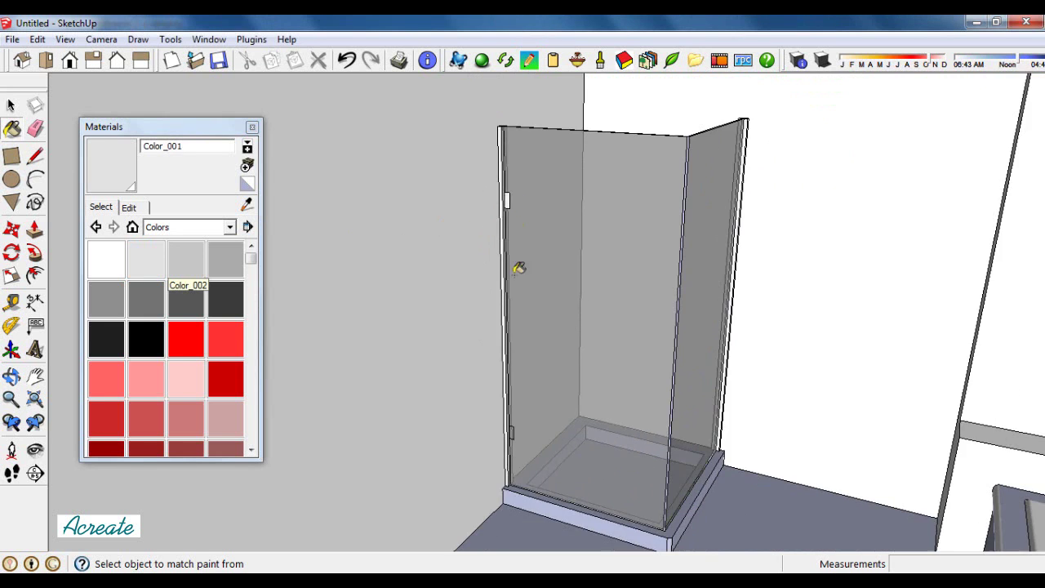
pyautogui.scroll(3, 513, 427)
pyautogui.scroll(3, 515, 430)
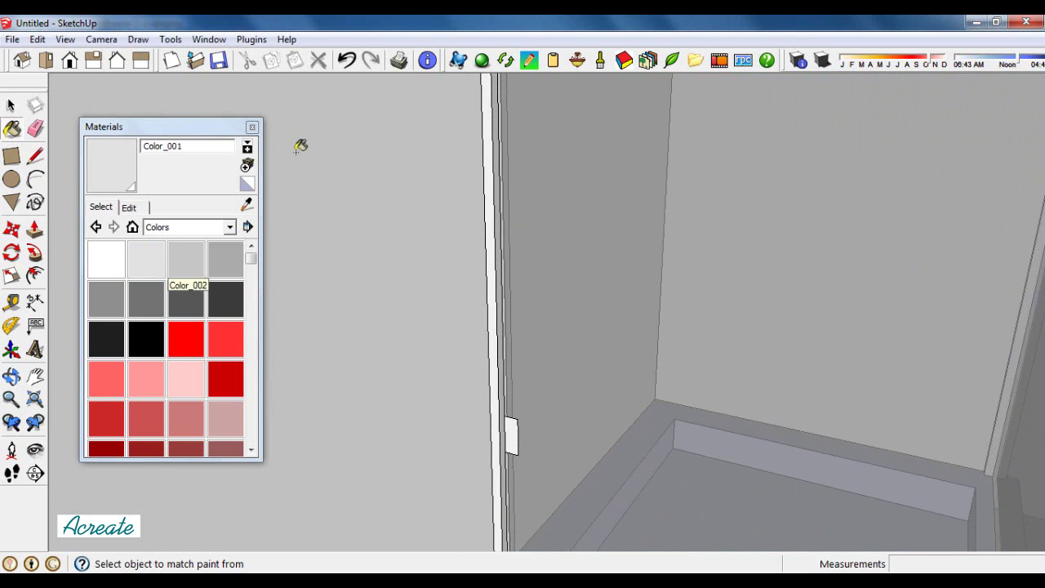
pyautogui.click(252, 128)
# Push/pull the lower hinge face outward by 1 cm.
pyautogui.click(34, 229)
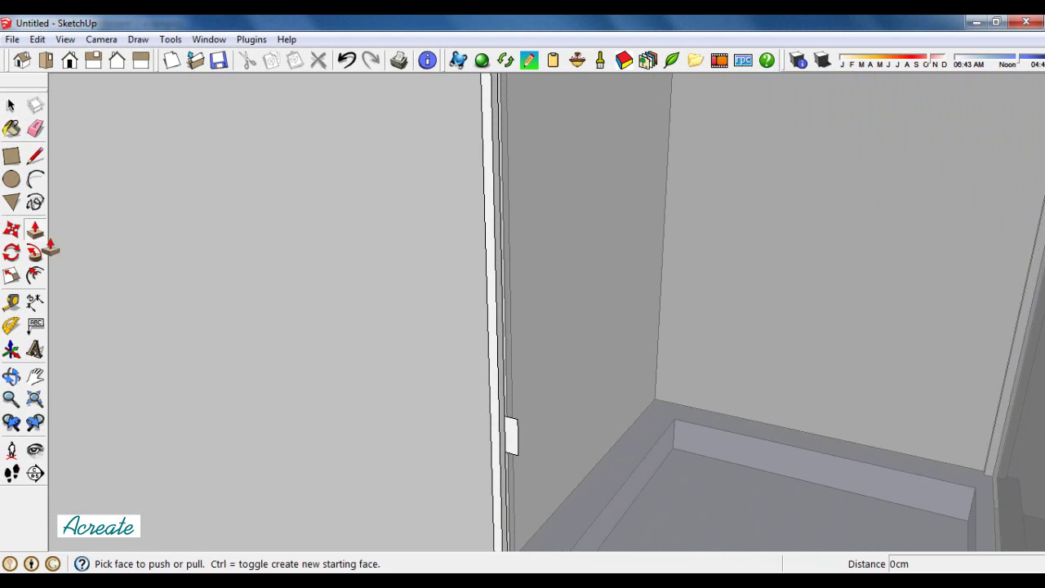
pyautogui.scroll(2, 510, 432)
pyautogui.click(509, 435)
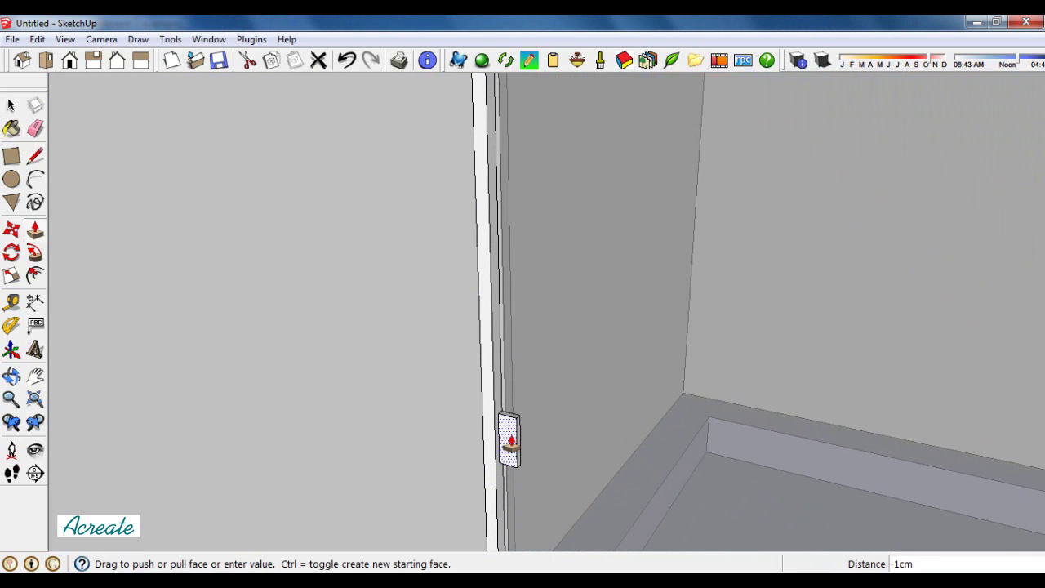
pyautogui.write('cm')
pyautogui.press('Return')
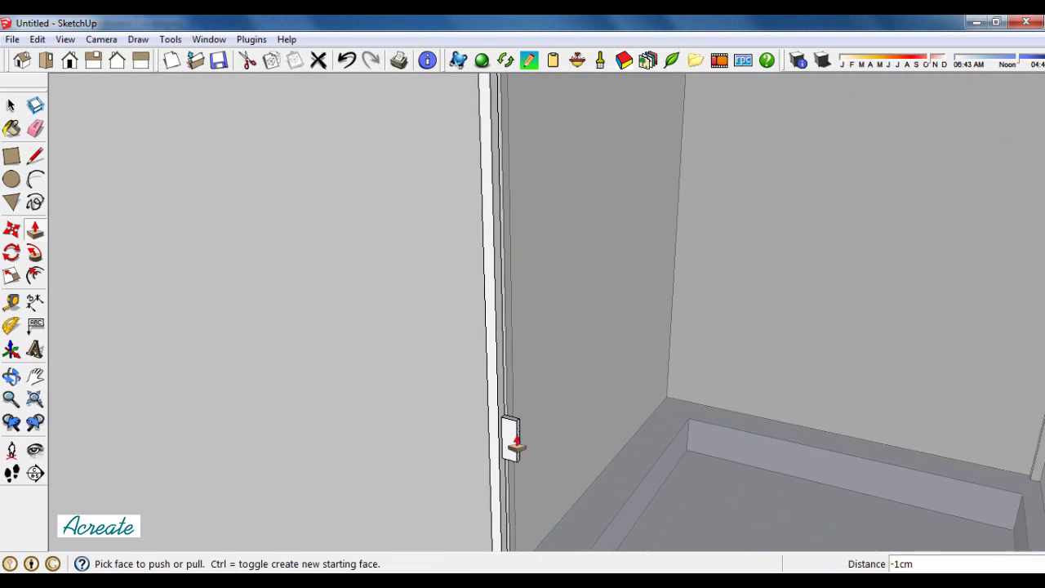
pyautogui.scroll(-3, 513, 432)
pyautogui.scroll(-1, 514, 431)
pyautogui.scroll(2, 521, 189)
pyautogui.scroll(2, 502, 173)
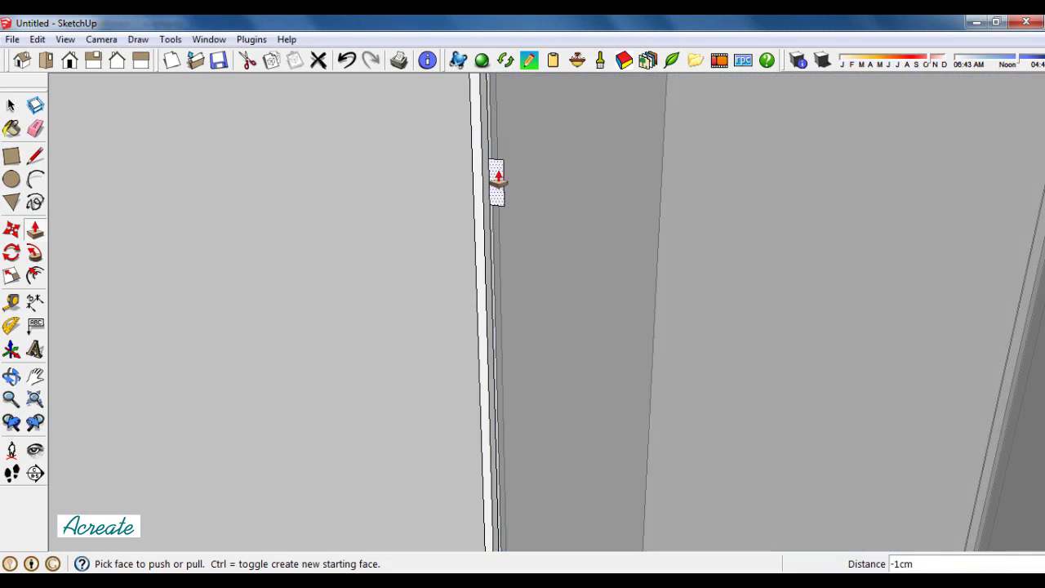
# Extrude the upper hinge by the same 1 cm.
pyautogui.click(497, 181)
pyautogui.scroll(-2, 498, 184)
pyautogui.scroll(-3, 539, 213)
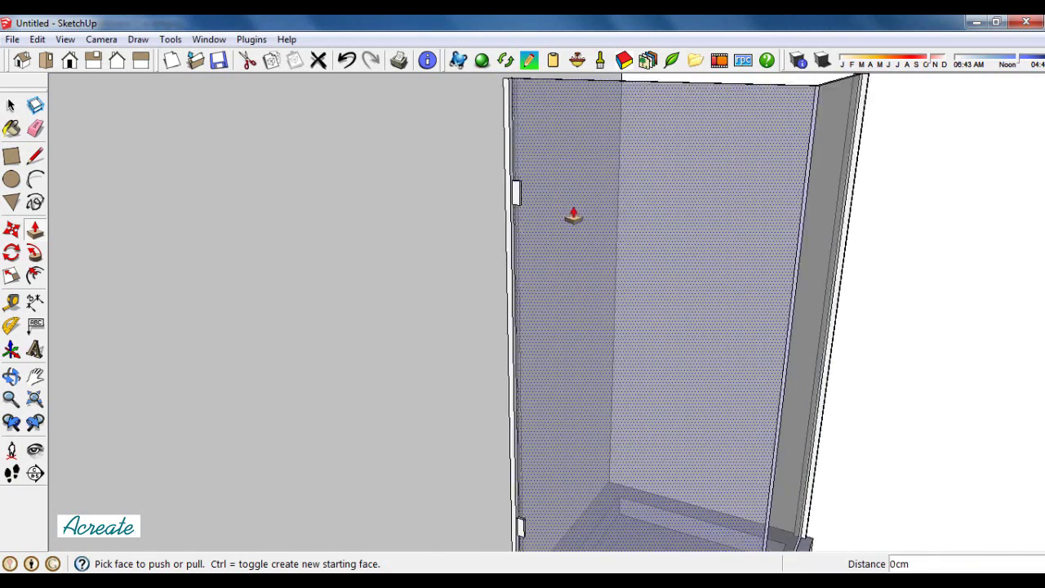
pyautogui.scroll(-3, 612, 244)
pyautogui.moveTo(651, 281)
pyautogui.mouseDown(button='middle')
pyautogui.moveTo(699, 245)
pyautogui.moveTo(753, 242)
pyautogui.moveTo(713, 296)
pyautogui.mouseUp(button='middle')
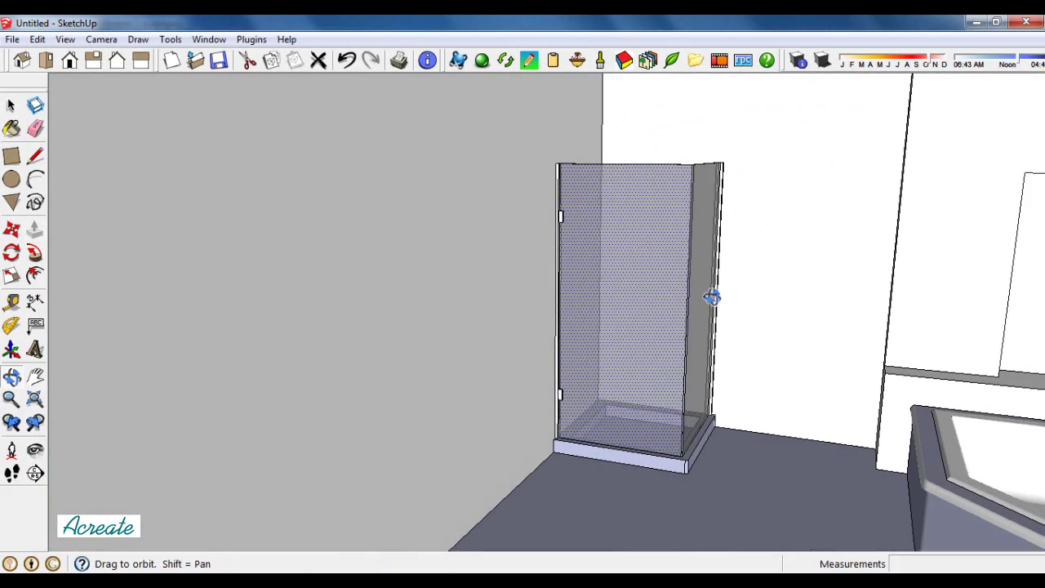
# Orbit out to the whole bathroom, then zoom in on the shower tray's base.
pyautogui.click(12, 106)
pyautogui.scroll(-3, 571, 326)
pyautogui.scroll(-2, 760, 351)
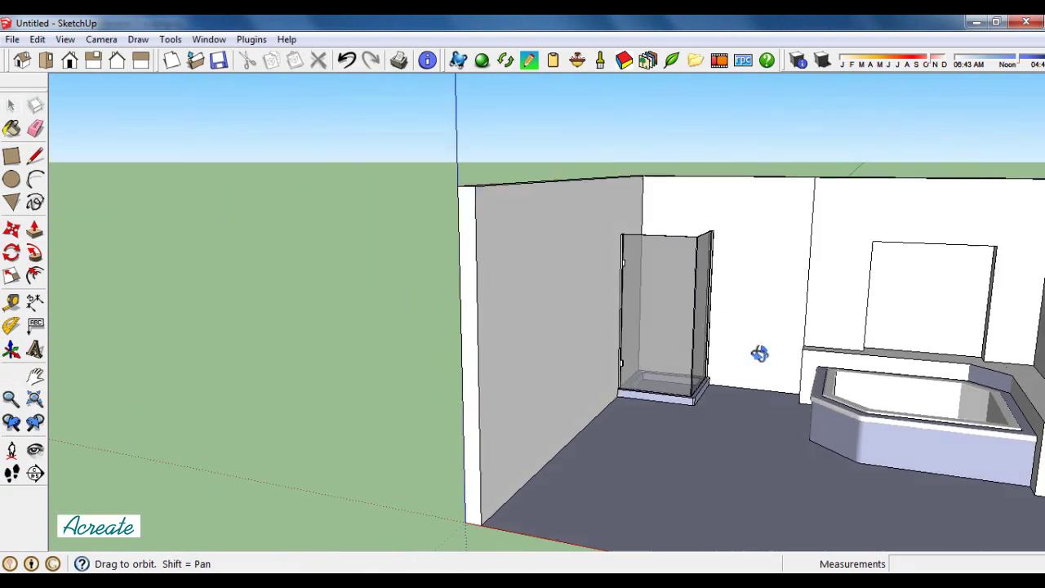
pyautogui.moveTo(760, 351)
pyautogui.mouseDown(button='middle')
pyautogui.moveTo(821, 303)
pyautogui.moveTo(784, 368)
pyautogui.moveTo(653, 424)
pyautogui.moveTo(566, 322)
pyautogui.moveTo(616, 360)
pyautogui.moveTo(606, 404)
pyautogui.mouseUp(button='middle')
pyautogui.scroll(-3, 567, 322)
pyautogui.scroll(2, 596, 338)
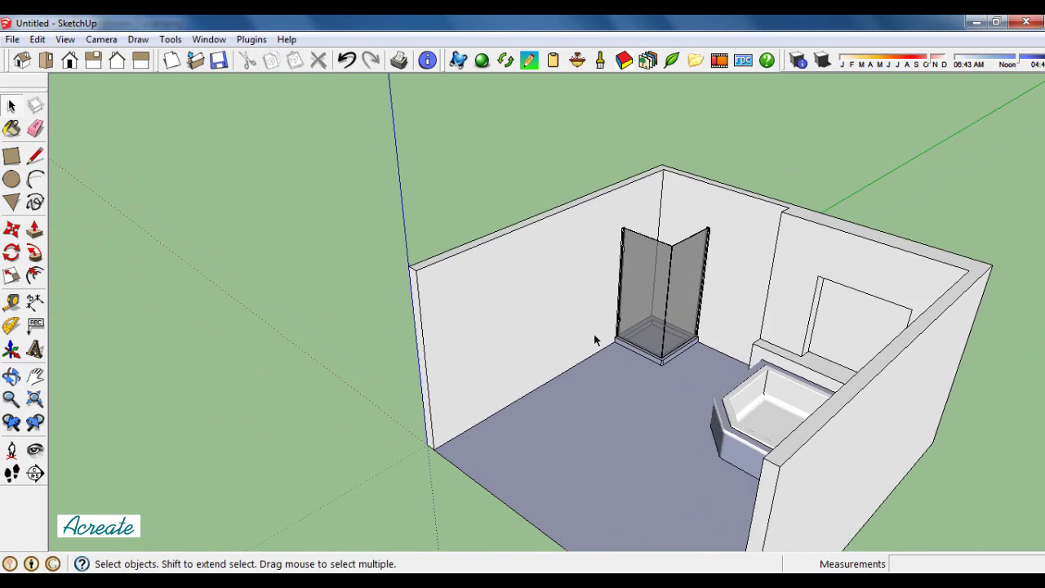
pyautogui.scroll(3, 594, 338)
pyautogui.scroll(2, 594, 337)
pyautogui.moveTo(594, 337); pyautogui.dragTo(625, 356, button='middle')
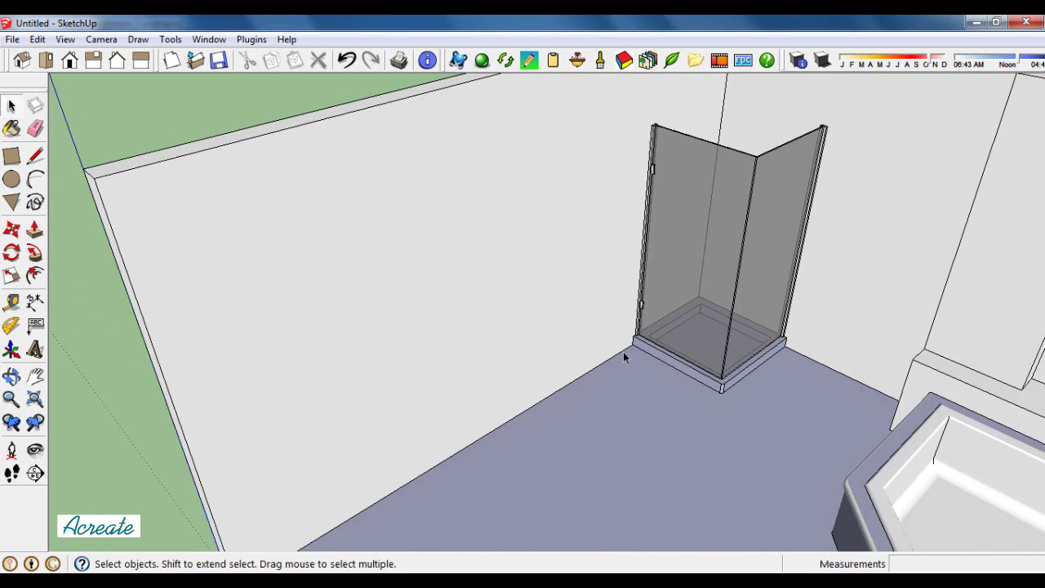
pyautogui.scroll(2, 625, 353)
pyautogui.scroll(2, 612, 343)
# Start a Tape Measure guide from the shower tray's corner along the wall.
pyautogui.click(12, 302)
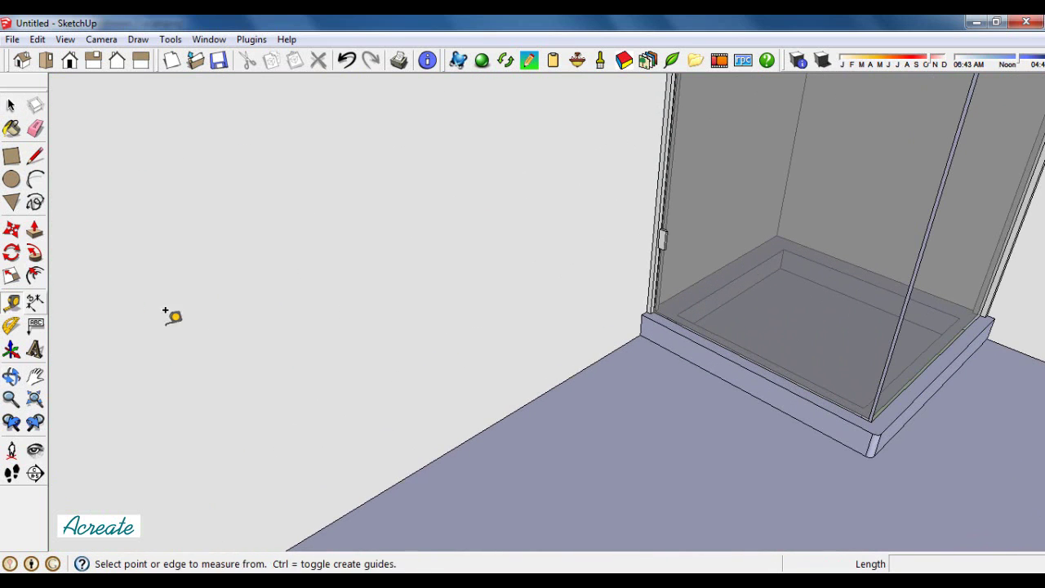
pyautogui.scroll(2, 619, 337)
pyautogui.click(656, 295)
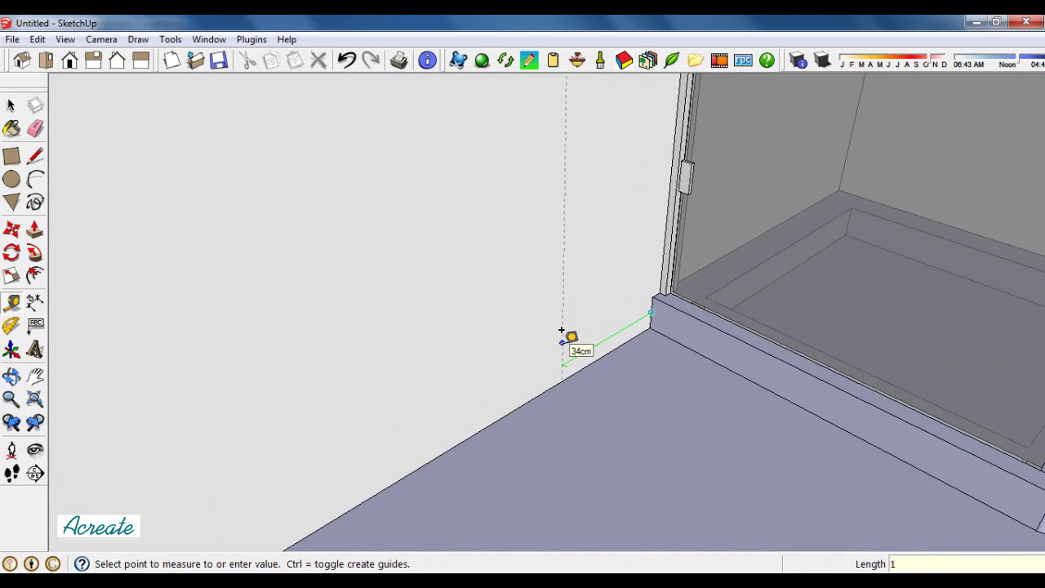
# Place Tape Measure guides 120 cm apart on the left wall to mark the panel width.
pyautogui.press('Return')
pyautogui.scroll(-2, 628, 295)
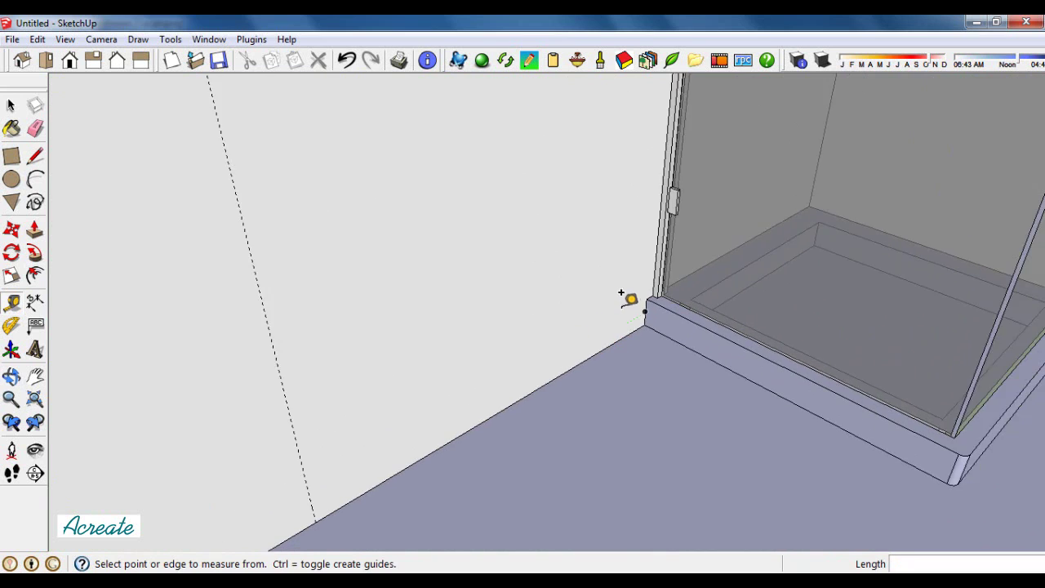
pyautogui.scroll(-2, 628, 296)
pyautogui.scroll(-2, 626, 292)
pyautogui.scroll(-2, 623, 290)
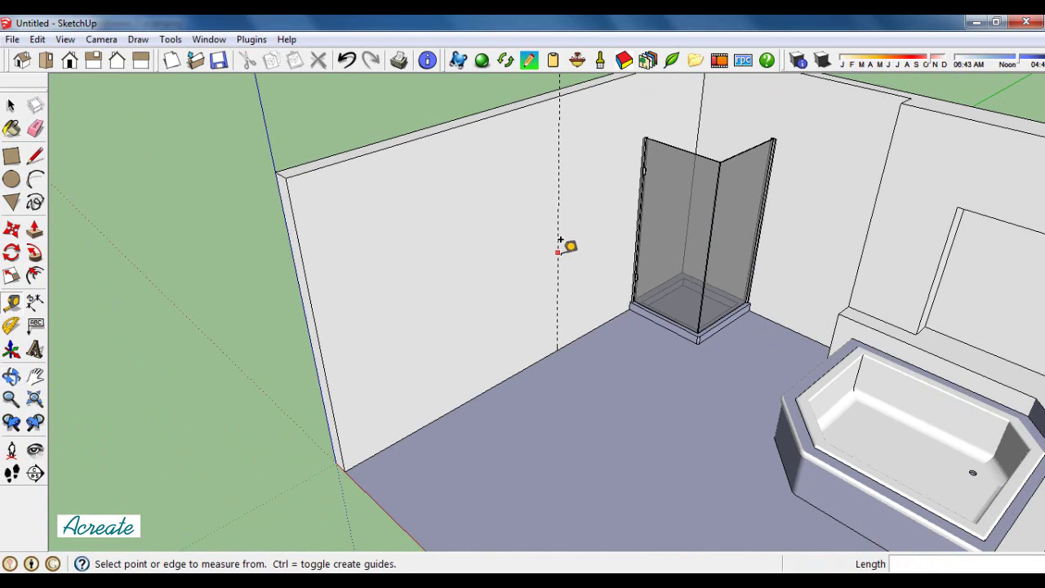
pyautogui.click(560, 243)
pyautogui.write('120')
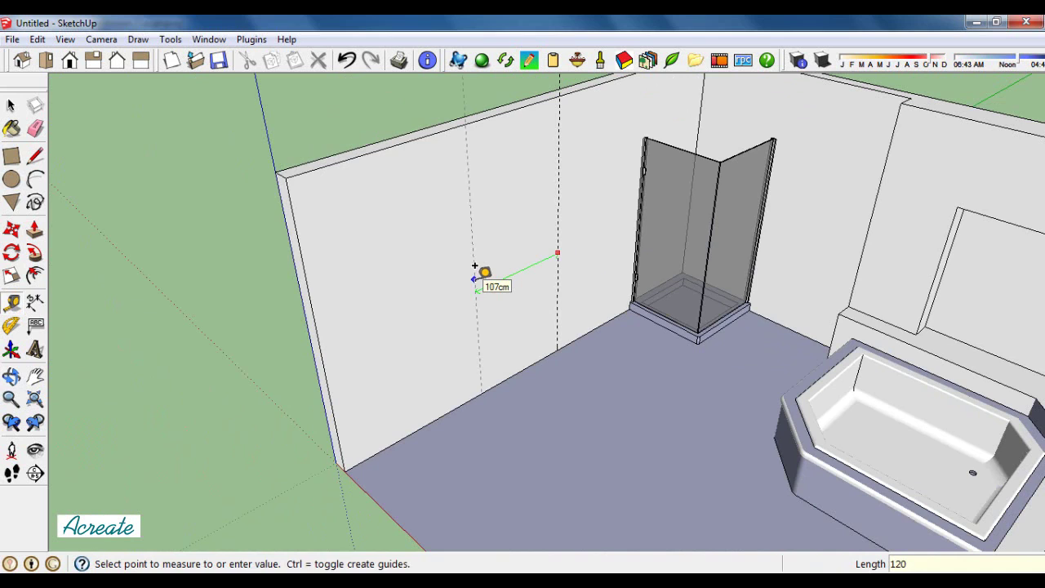
pyautogui.press('Return')
pyautogui.moveTo(487, 273)
pyautogui.mouseDown(button='middle')
pyautogui.moveTo(525, 280)
pyautogui.moveTo(563, 263)
pyautogui.moveTo(539, 253)
pyautogui.mouseUp(button='middle')
pyautogui.scroll(2, 539, 254)
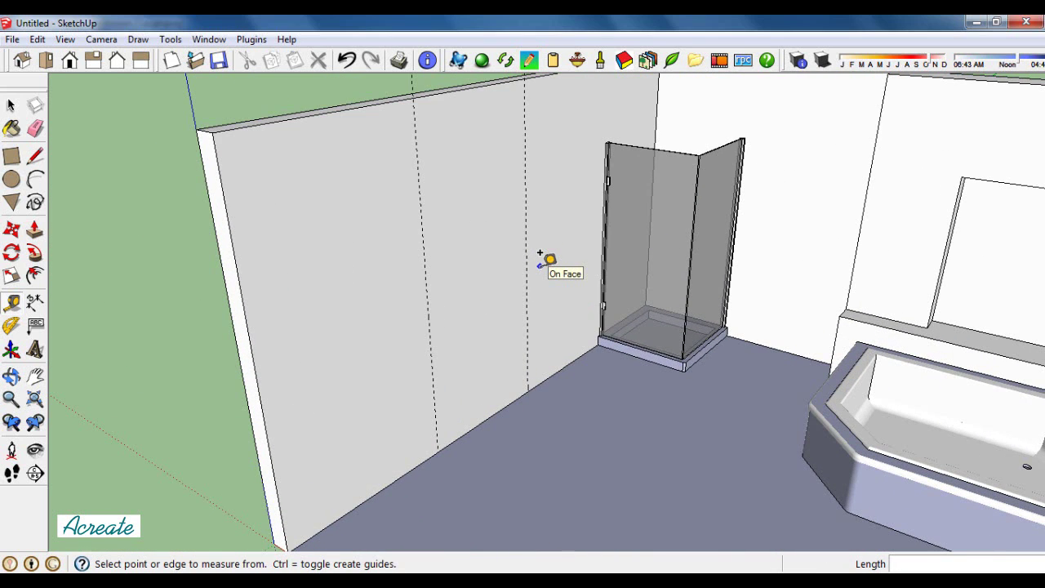
pyautogui.scroll(-3, 539, 254)
pyautogui.scroll(3, 527, 246)
pyautogui.scroll(-3, 527, 246)
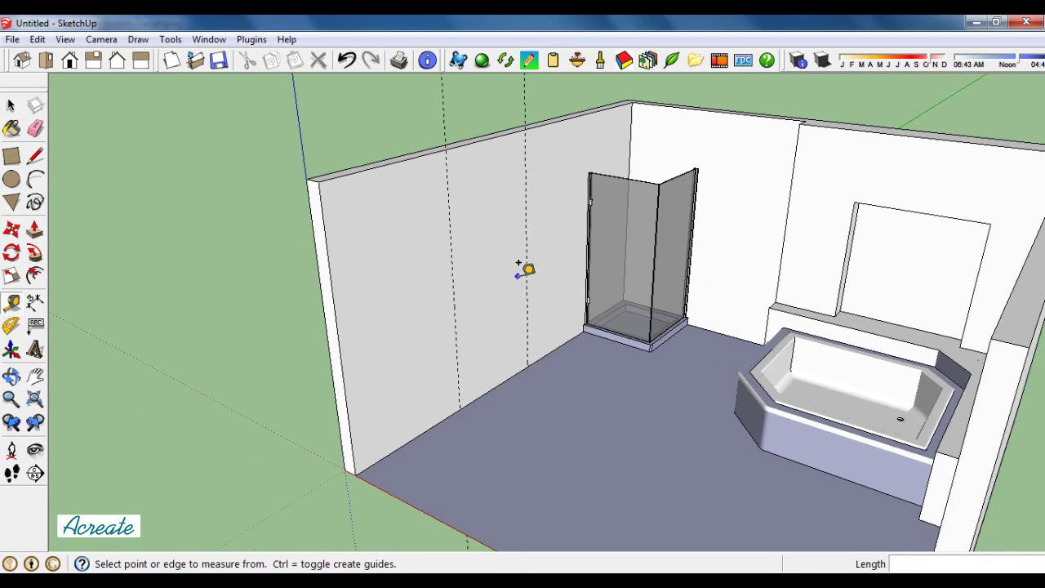
pyautogui.moveTo(522, 269); pyautogui.dragTo(517, 299, button='middle')
pyautogui.scroll(3, 517, 299)
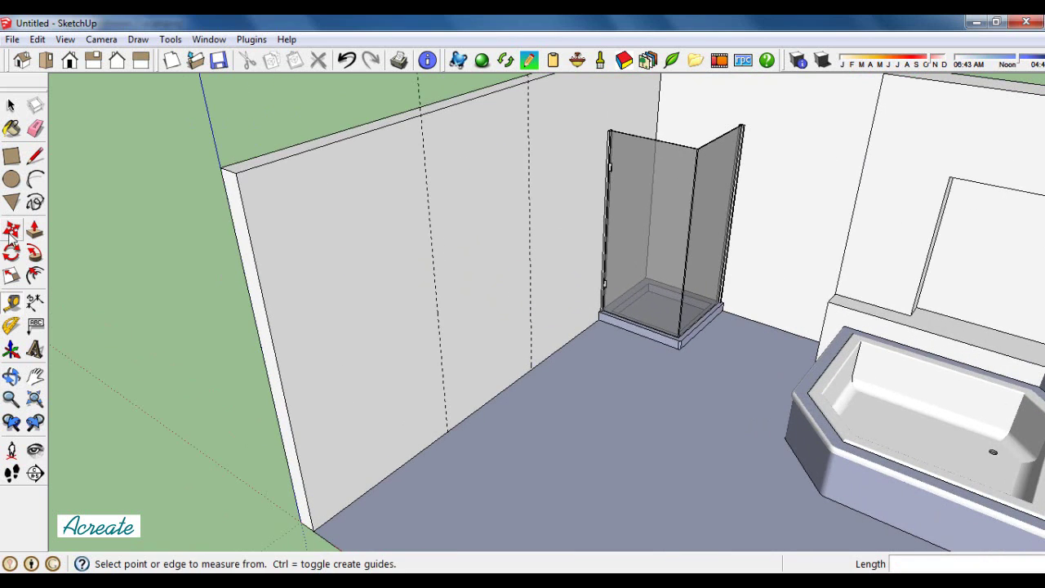
# Draw the 120 x 280 cm panel rectangle on the wall and erase the guides.
pyautogui.click(12, 156)
pyautogui.moveTo(305, 335); pyautogui.dragTo(384, 222, button='middle')
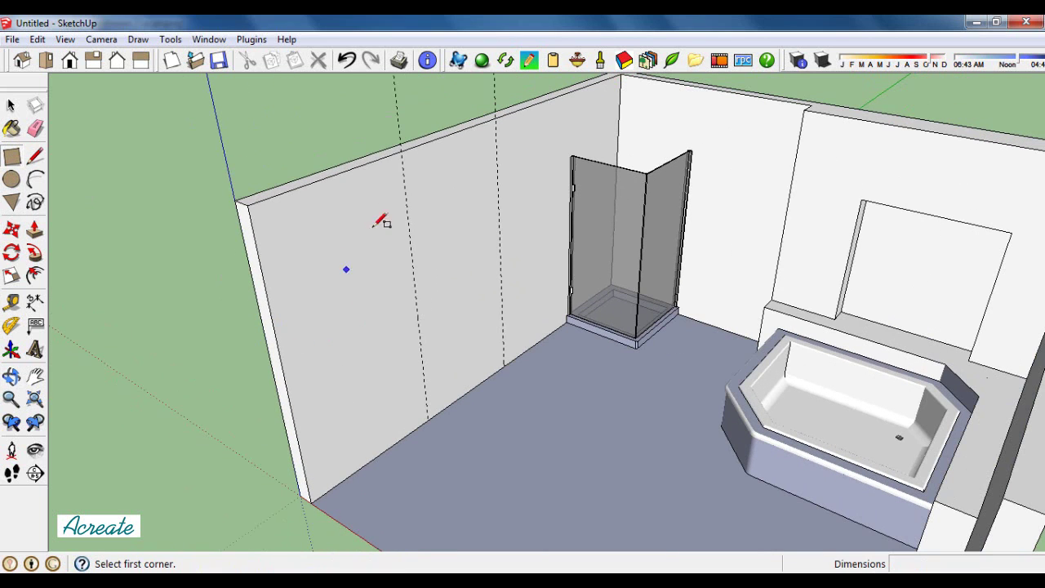
pyautogui.click(400, 152)
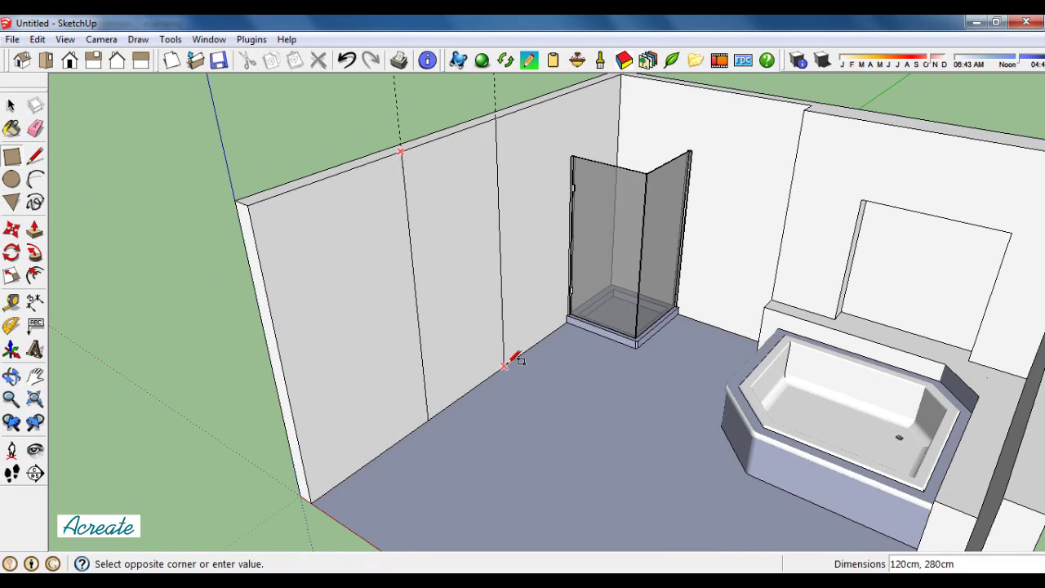
pyautogui.click(504, 358)
pyautogui.click(35, 128)
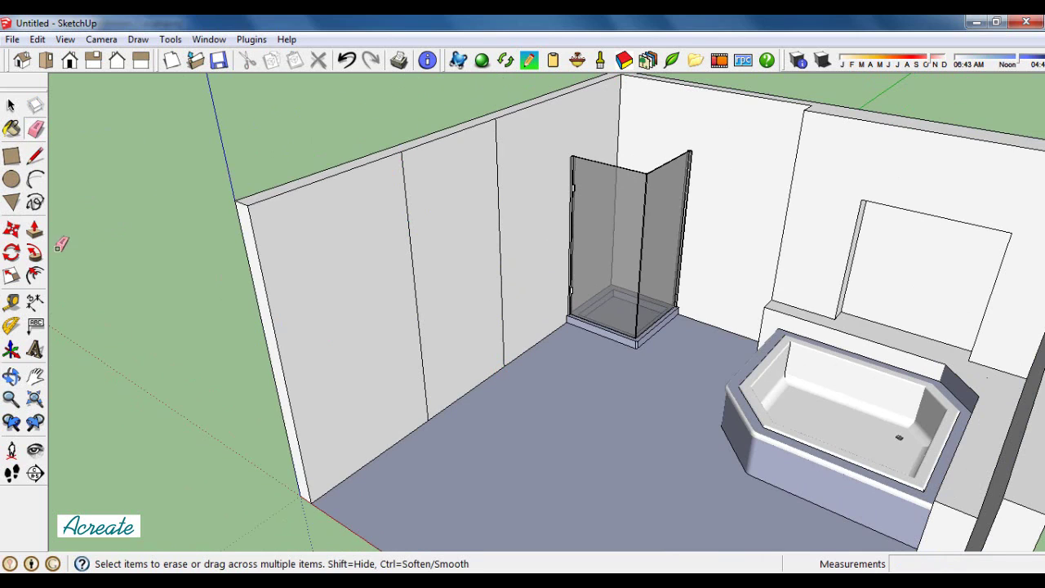
# Push/pull the panel face out by 10 cm.
pyautogui.click(35, 231)
pyautogui.scroll(3, 453, 257)
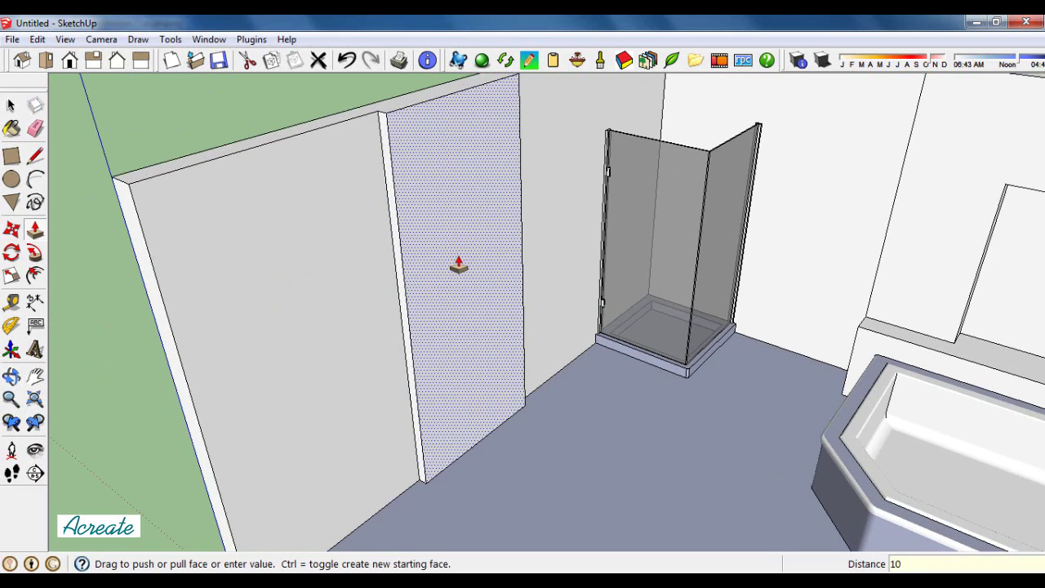
pyautogui.click(458, 265)
pyautogui.scroll(-3, 534, 291)
pyautogui.scroll(-3, 582, 366)
pyautogui.moveTo(582, 366)
pyautogui.mouseDown(button='middle')
pyautogui.moveTo(678, 281)
pyautogui.moveTo(694, 310)
pyautogui.mouseUp(button='middle')
pyautogui.click(11, 106)
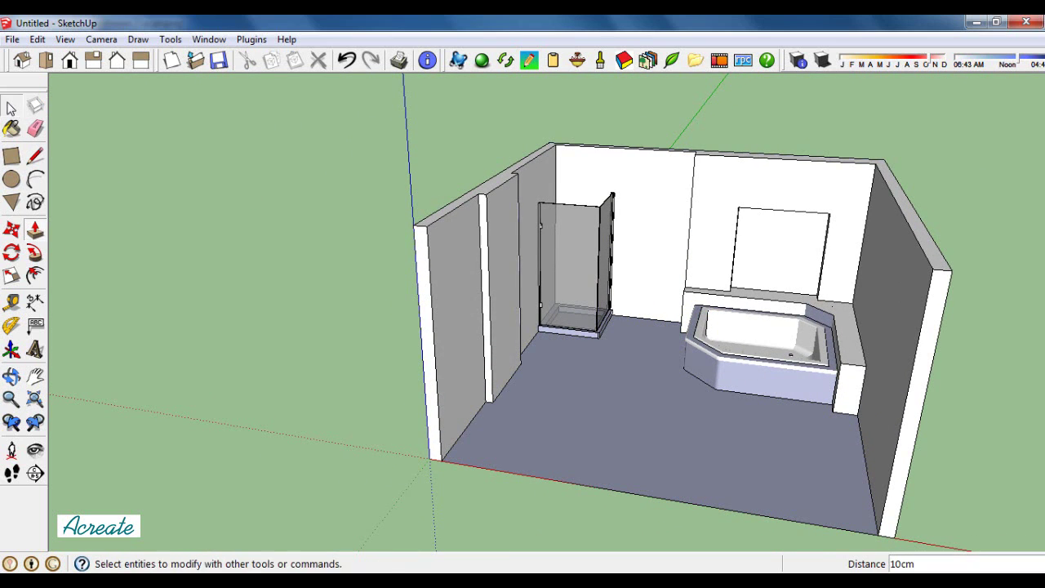
pyautogui.scroll(-2, 612, 330)
# Place a guide 20 cm from the wall edge beside the bathtub counter.
pyautogui.moveTo(611, 330)
pyautogui.mouseDown(button='middle')
pyautogui.moveTo(688, 236)
pyautogui.moveTo(739, 275)
pyautogui.moveTo(694, 300)
pyautogui.moveTo(813, 393)
pyautogui.moveTo(833, 387)
pyautogui.mouseUp(button='middle')
pyautogui.scroll(2, 696, 293)
pyautogui.scroll(2, 833, 293)
pyautogui.scroll(2, 833, 293)
pyautogui.scroll(2, 807, 316)
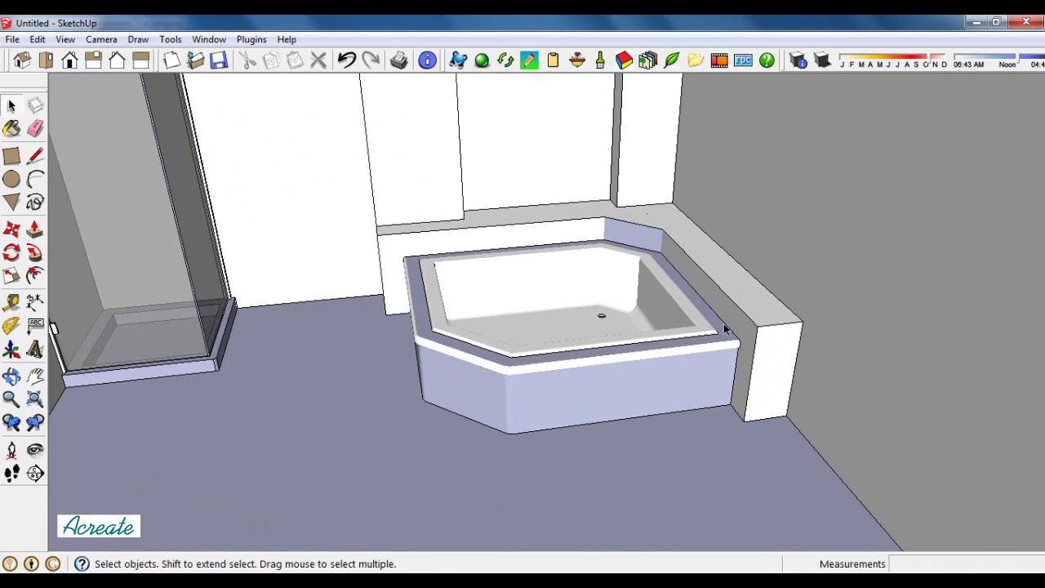
pyautogui.scroll(-3, 812, 343)
pyautogui.scroll(2, 785, 310)
pyautogui.scroll(2, 785, 310)
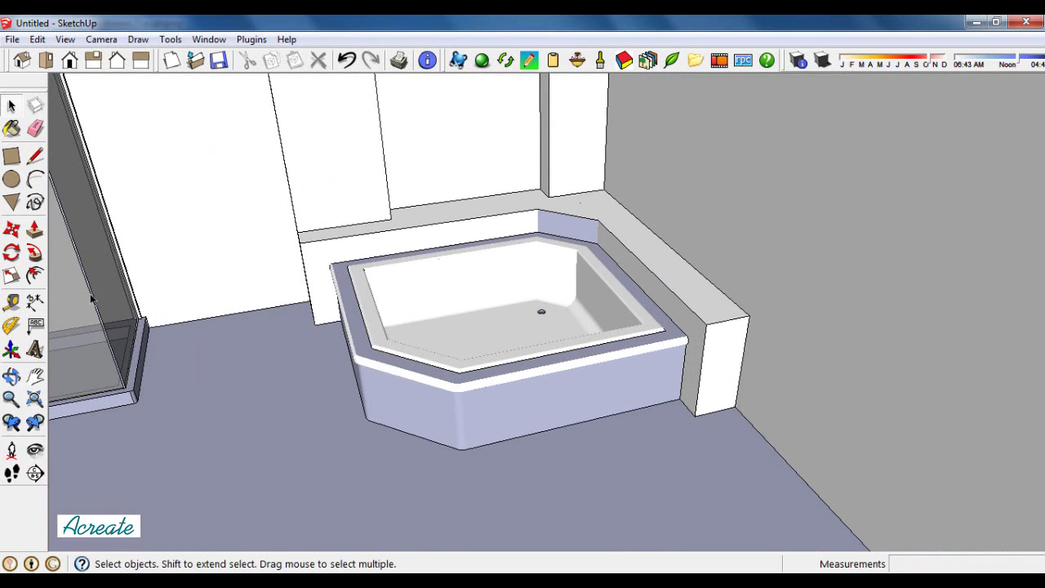
pyautogui.click(11, 301)
pyautogui.click(780, 454)
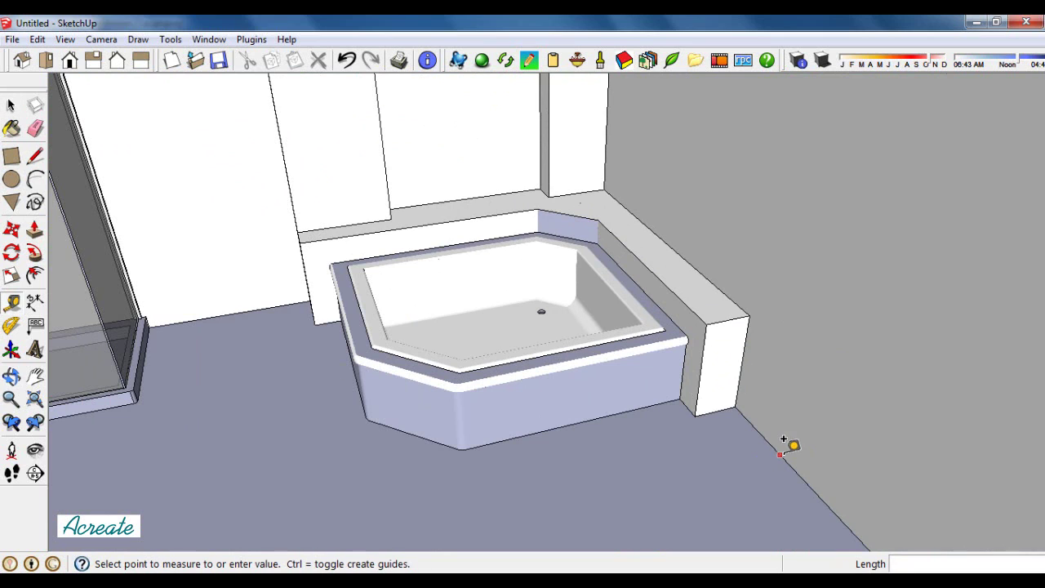
pyautogui.click(749, 318)
pyautogui.scroll(1, 746, 343)
pyautogui.write('20')
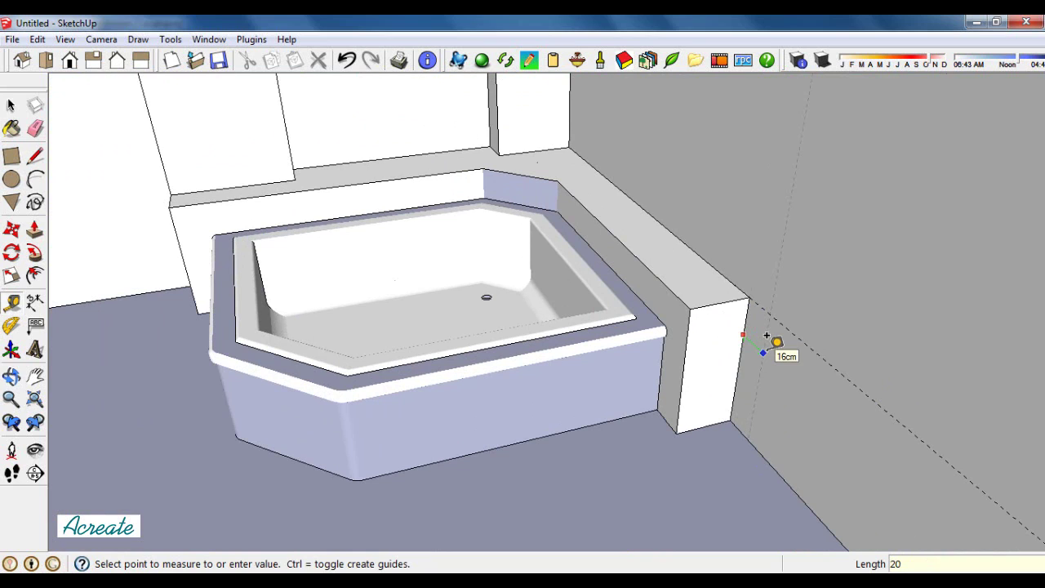
pyautogui.press('Return')
pyautogui.scroll(1, 792, 351)
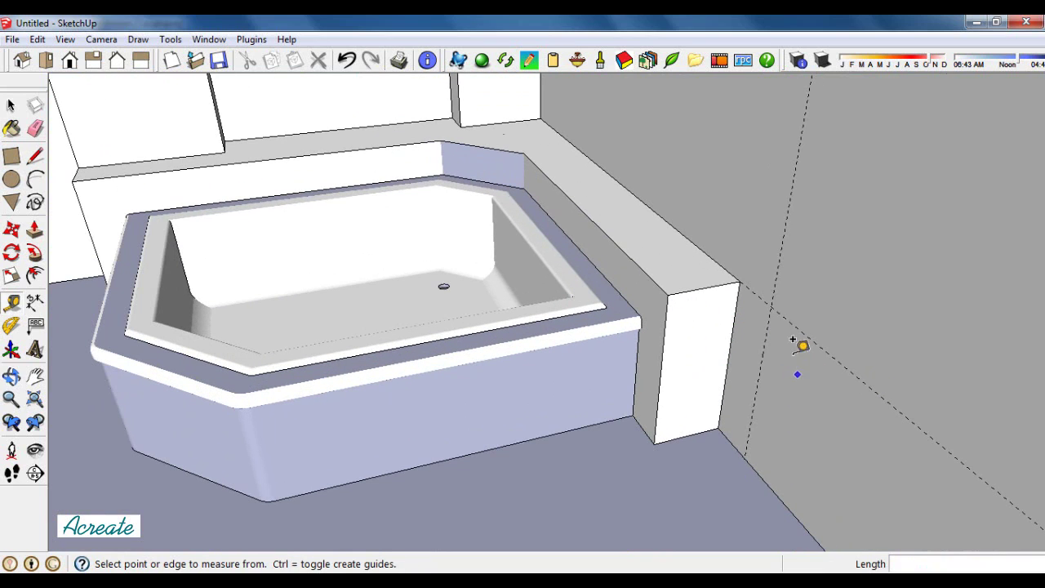
# Add two more guides, one 70 cm along and one 8 cm away.
pyautogui.click(774, 281)
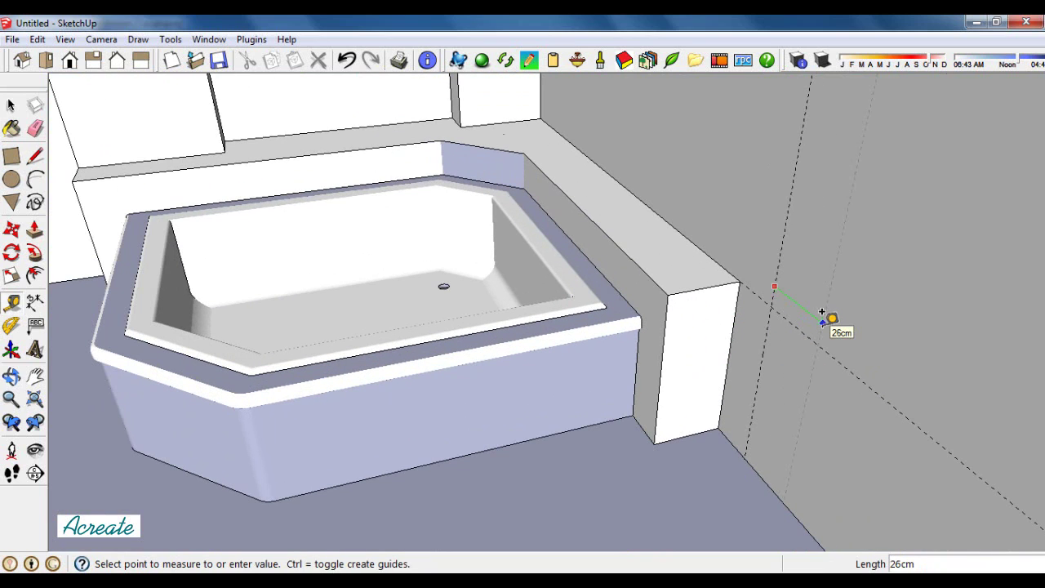
pyautogui.write('70')
pyautogui.press('Return')
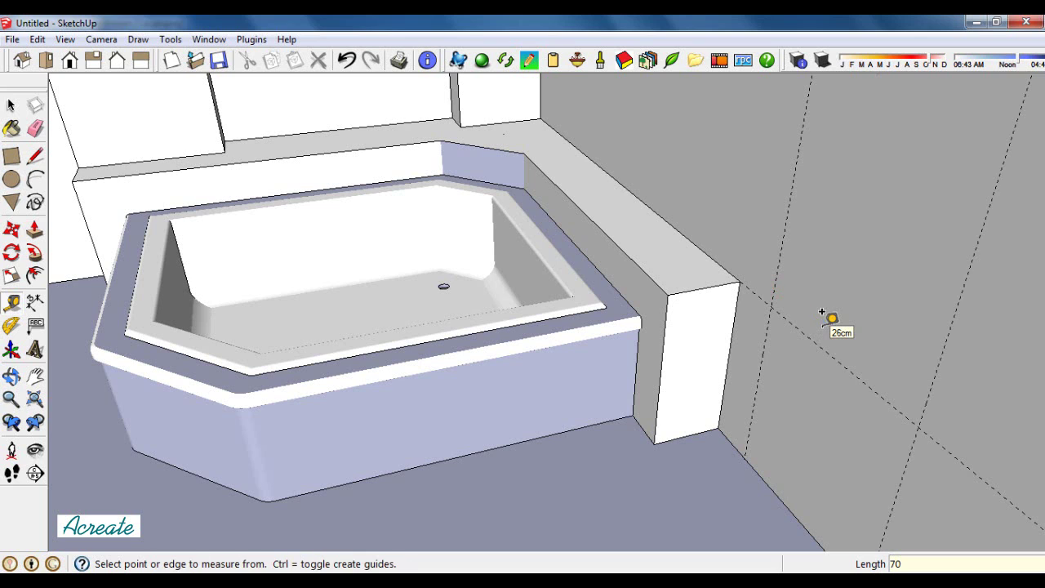
pyautogui.click(835, 359)
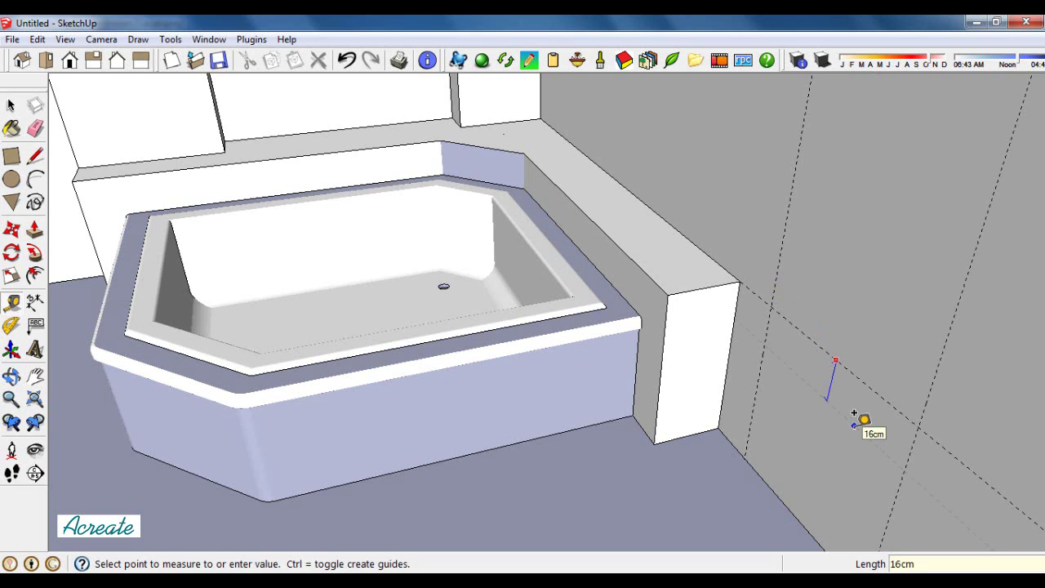
pyautogui.write('8')
pyautogui.press('Return')
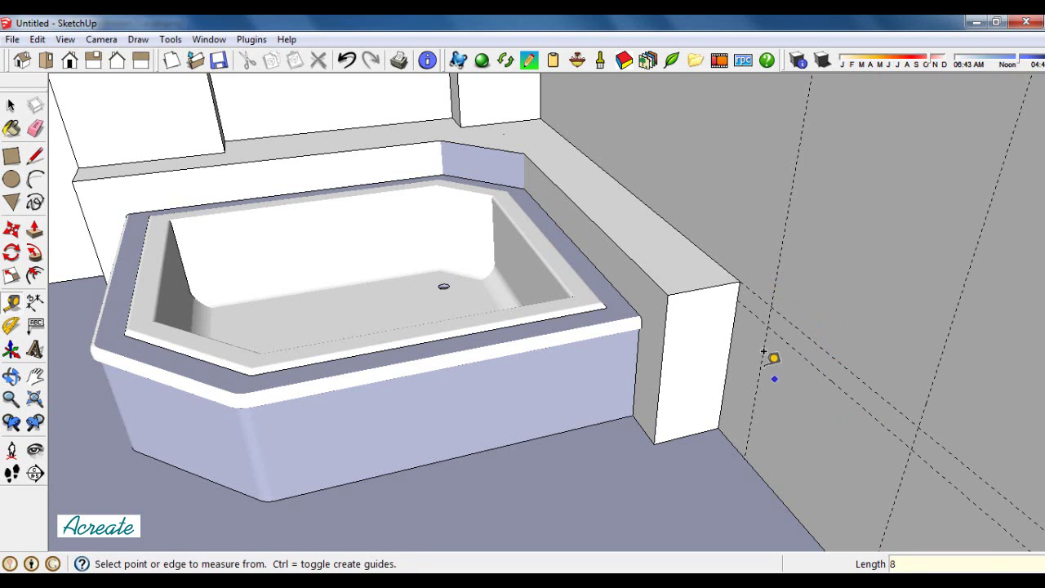
pyautogui.scroll(-2, 772, 351)
pyautogui.scroll(2, 800, 334)
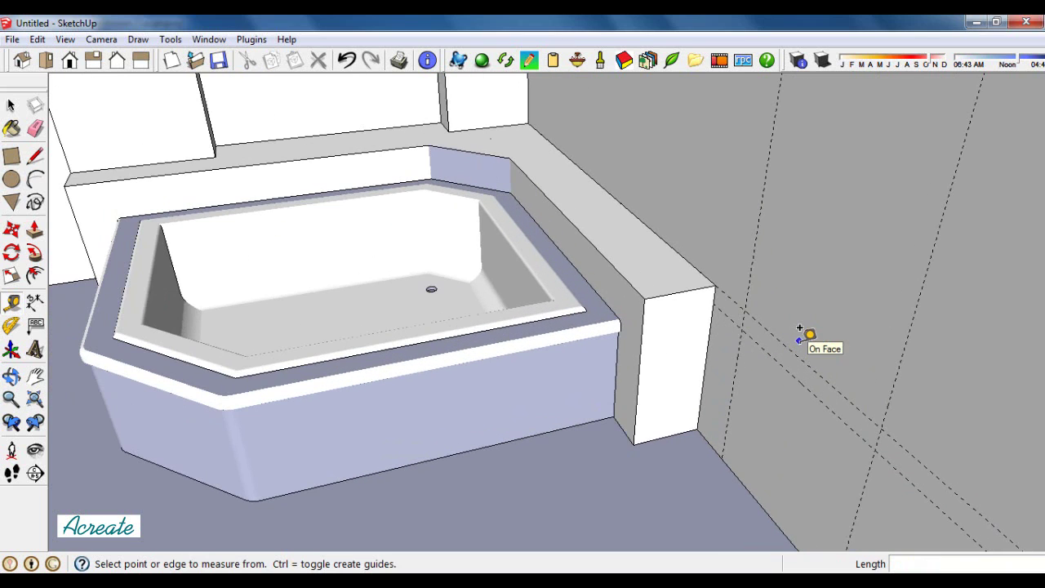
# Draw the 70 x 8 cm rectangle between the guide intersections.
pyautogui.click(11, 156)
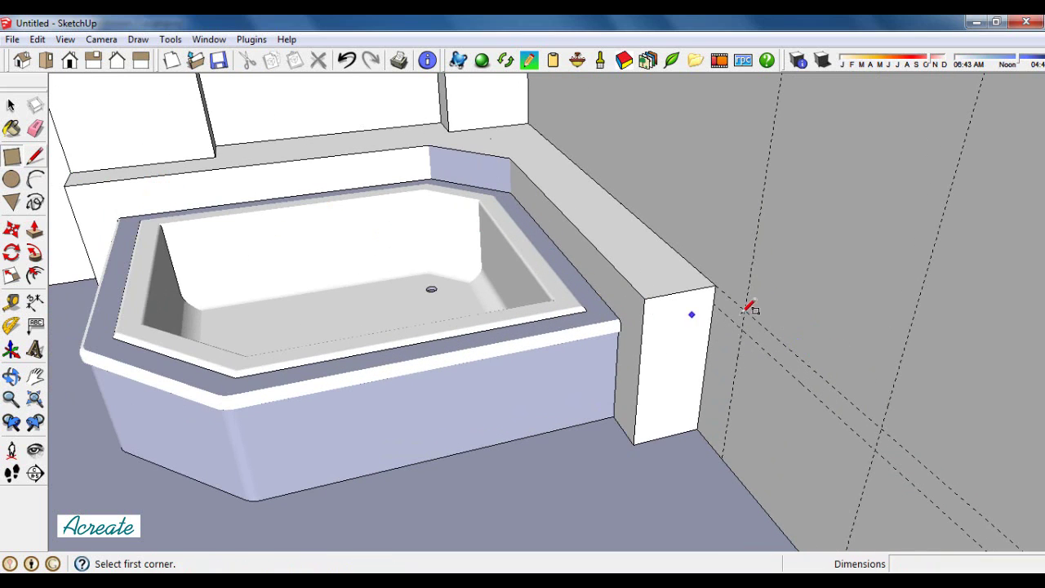
pyautogui.click(745, 312)
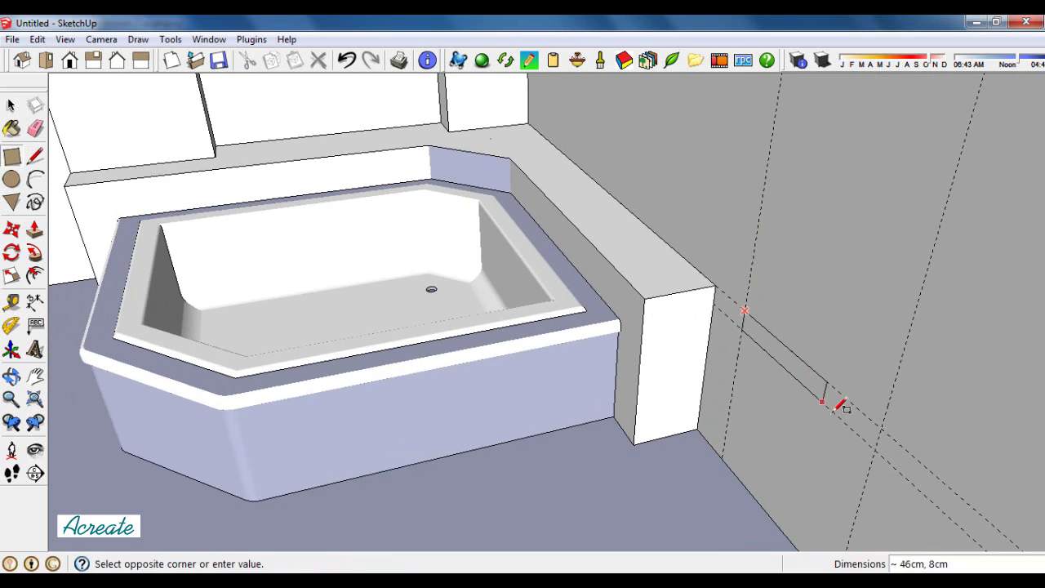
pyautogui.click(876, 444)
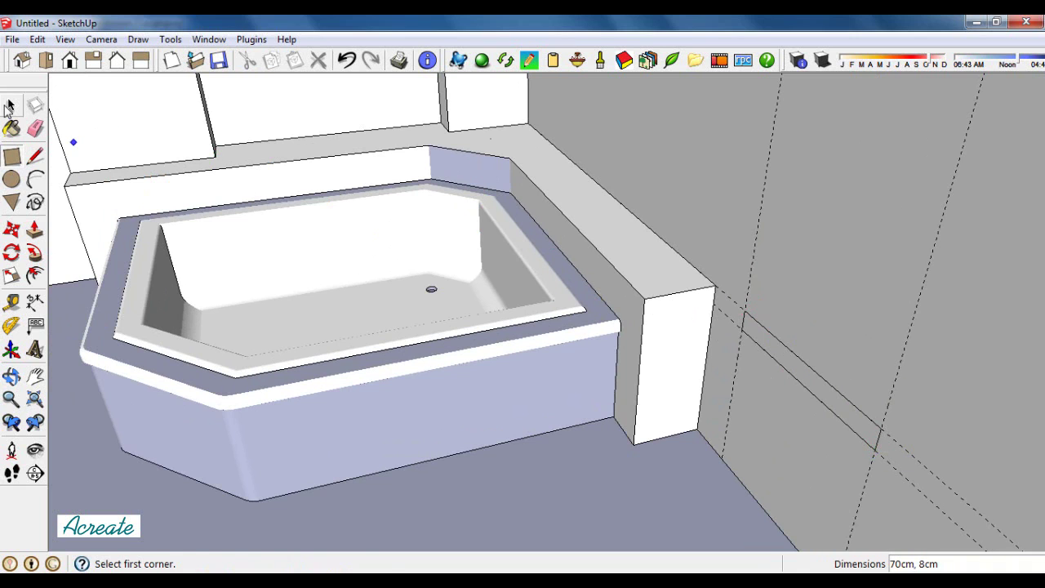
pyautogui.click(12, 107)
pyautogui.moveTo(580, 285)
pyautogui.mouseDown(button='middle')
pyautogui.moveTo(702, 298)
pyautogui.moveTo(439, 308)
pyautogui.mouseUp(button='middle')
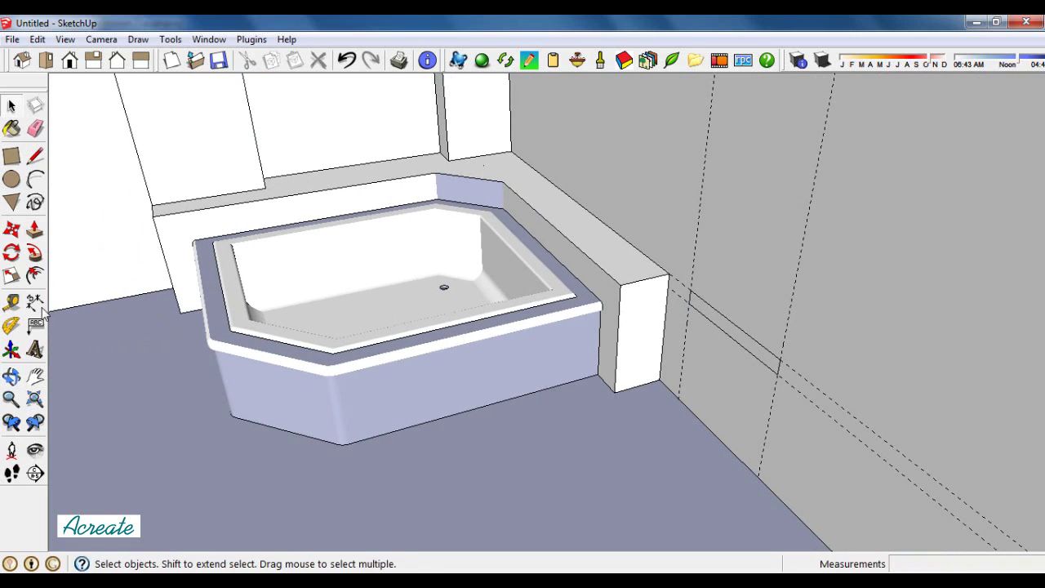
# Place a guide above the thin 70 x 8 cm rectangle.
pyautogui.click(12, 301)
pyautogui.click(732, 320)
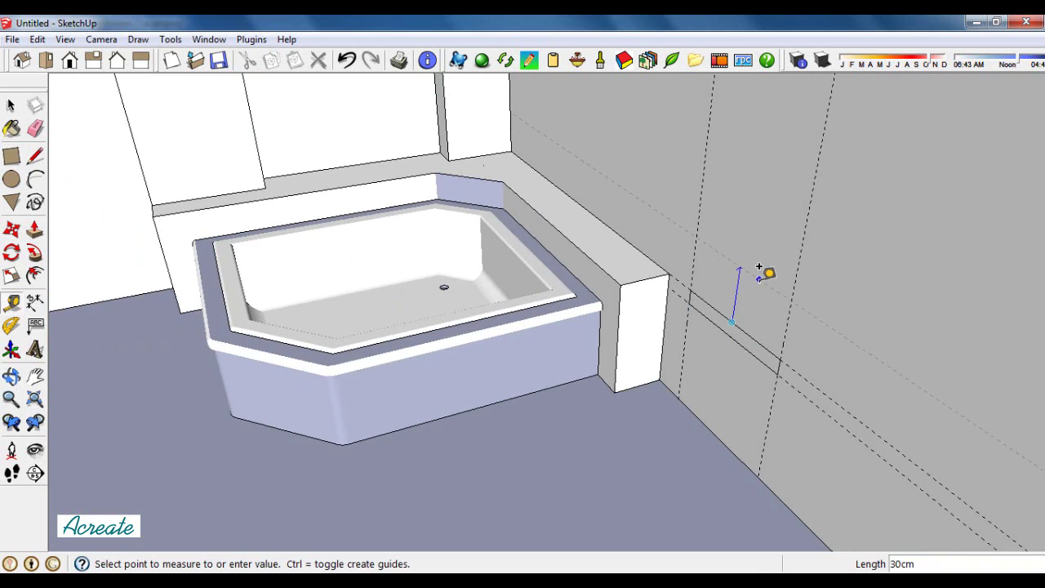
pyautogui.press('Return')
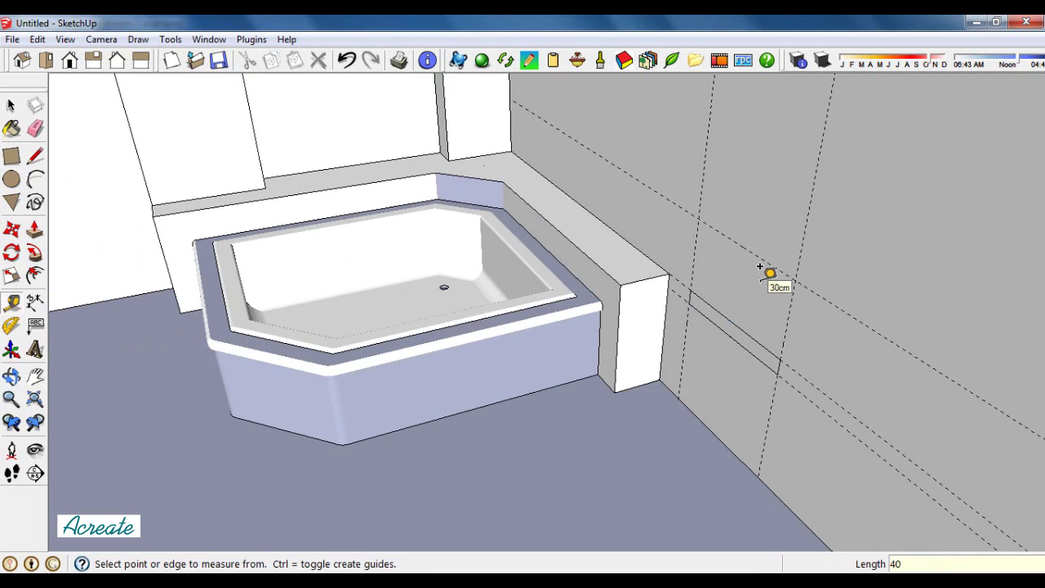
pyautogui.scroll(2, 769, 275)
pyautogui.scroll(1, 776, 278)
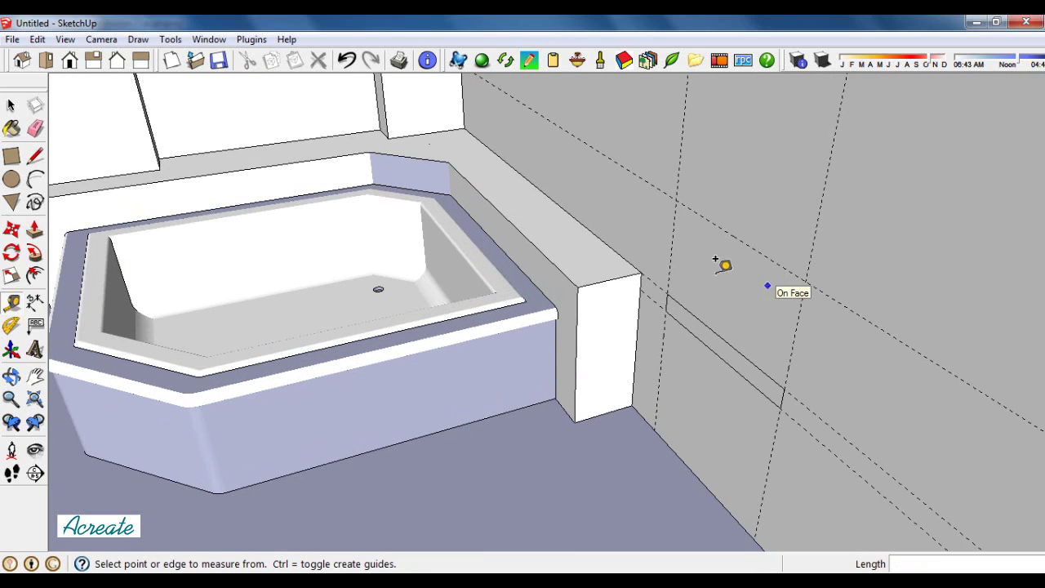
# Copy the strip's upper and lower edges 48 cm upward with Move and Ctrl.
pyautogui.click(11, 105)
pyautogui.scroll(1, 697, 313)
pyautogui.scroll(2, 677, 309)
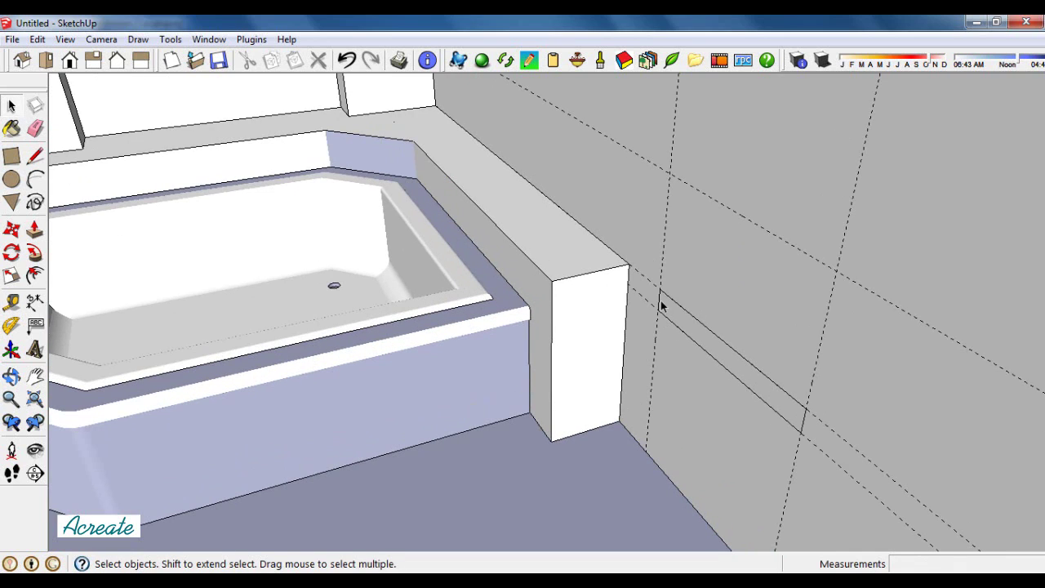
pyautogui.click(673, 301)
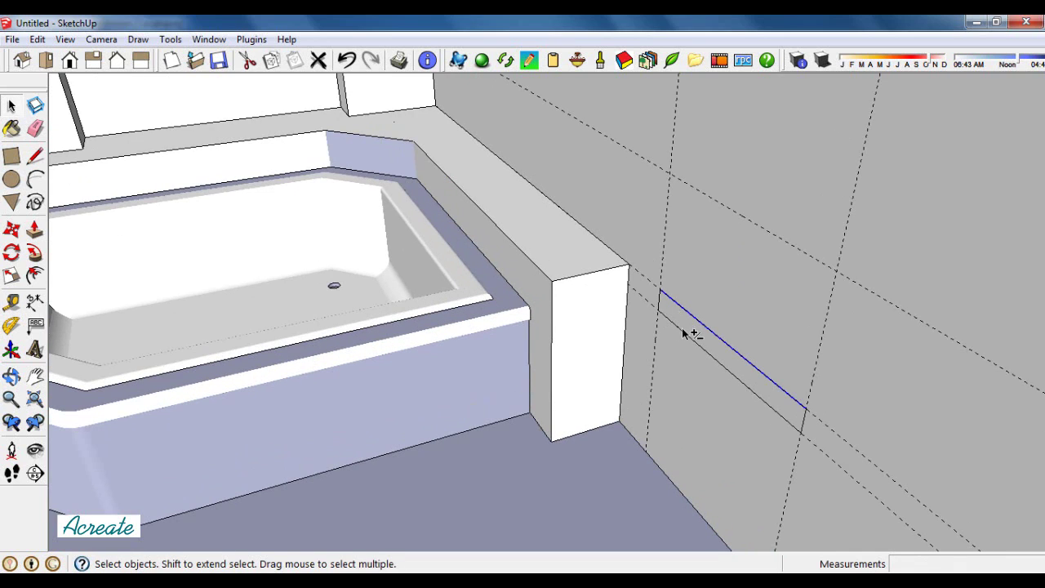
pyautogui.keyDown('shift'); pyautogui.click(683, 332); pyautogui.keyUp('shift')
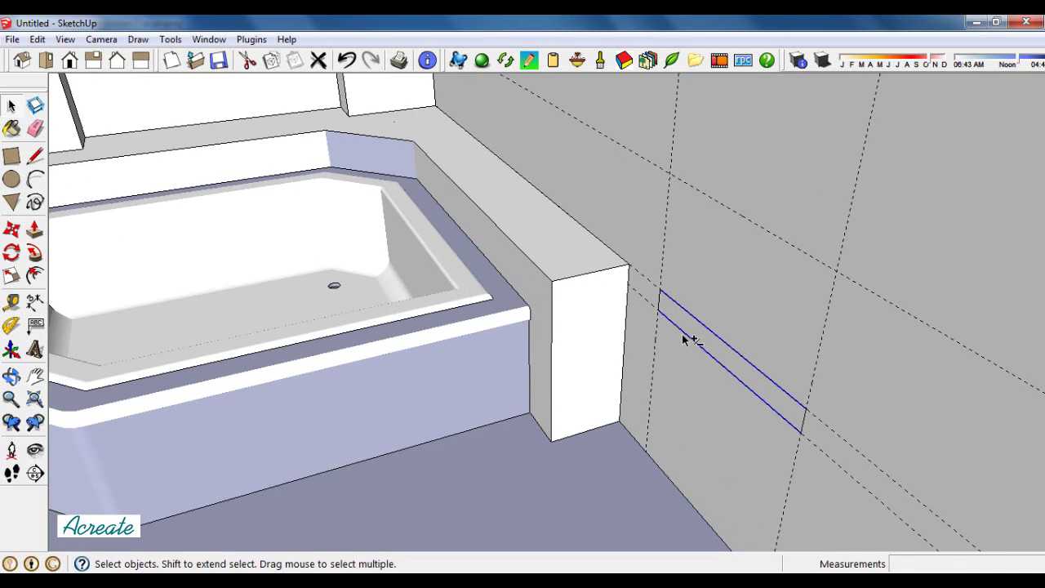
pyautogui.click(20, 237)
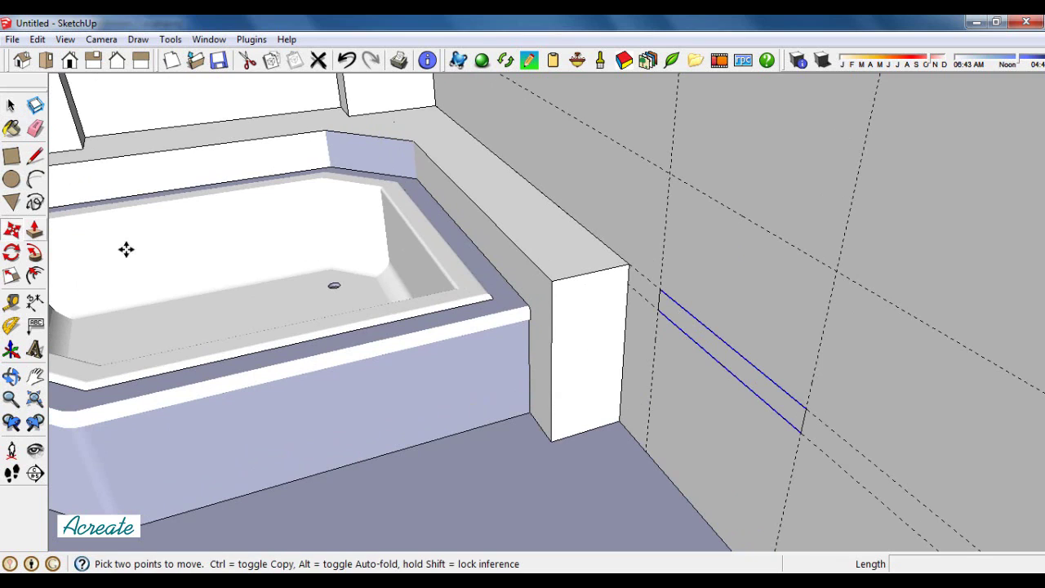
pyautogui.click(659, 312)
pyautogui.press('ctrl')
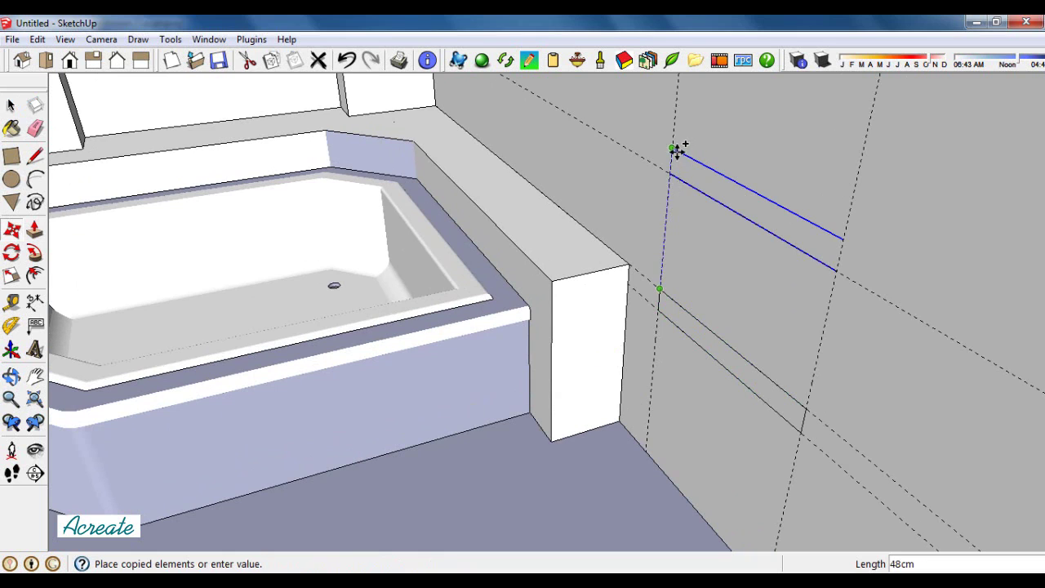
pyautogui.press('Escape')
pyautogui.scroll(-3, 738, 369)
pyautogui.scroll(-2, 740, 368)
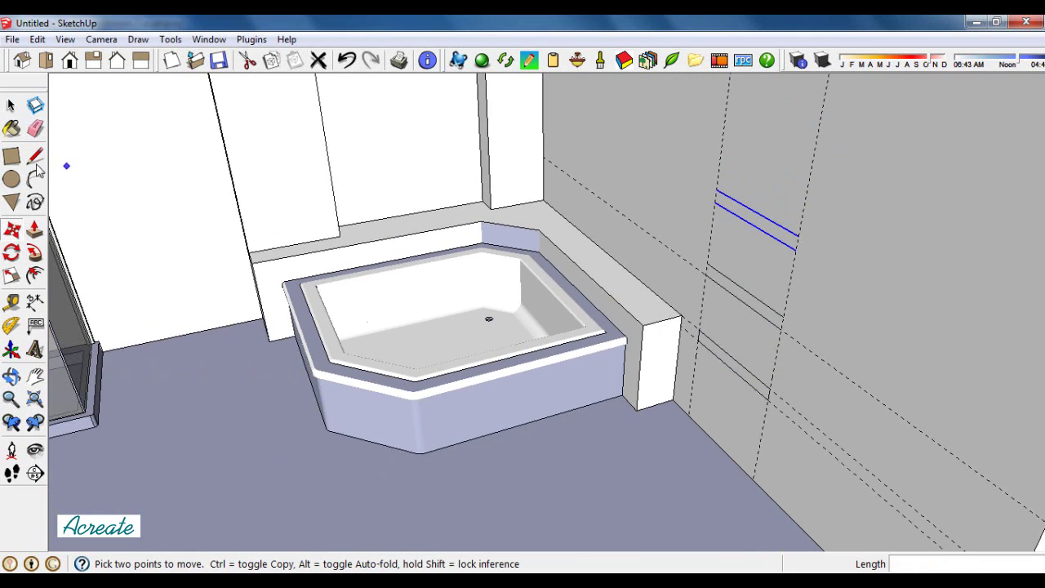
# Draw three stacked 70 x 8 cm strip rectangles on the wall.
pyautogui.click(12, 156)
pyautogui.click(715, 190)
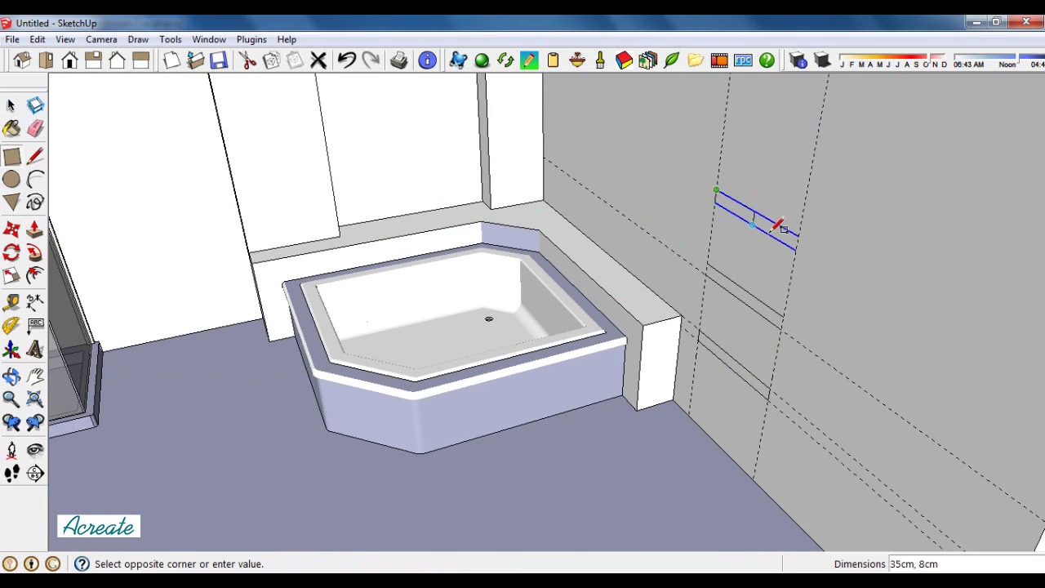
pyautogui.click(796, 248)
pyautogui.click(707, 264)
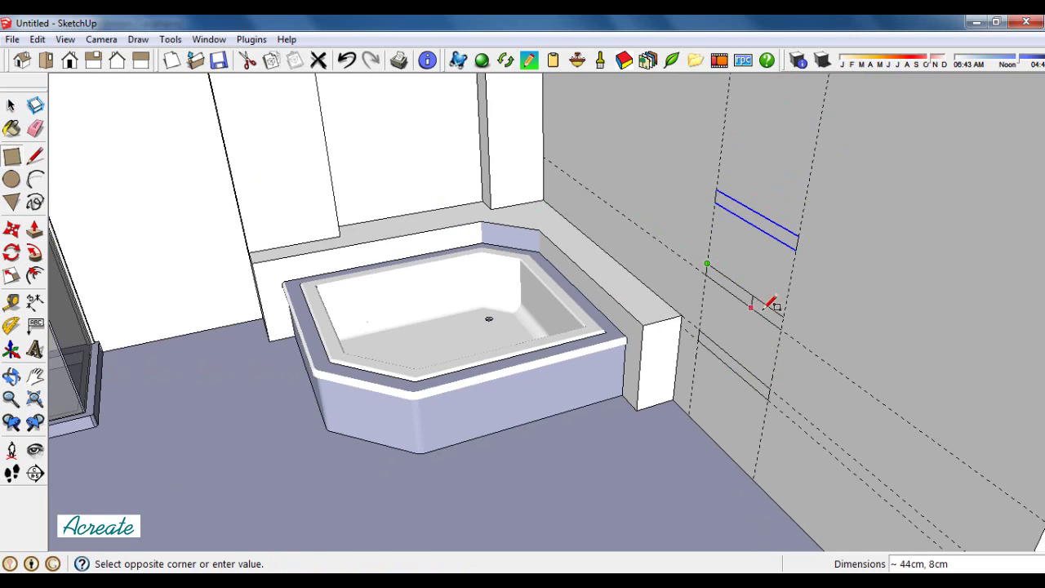
pyautogui.click(781, 329)
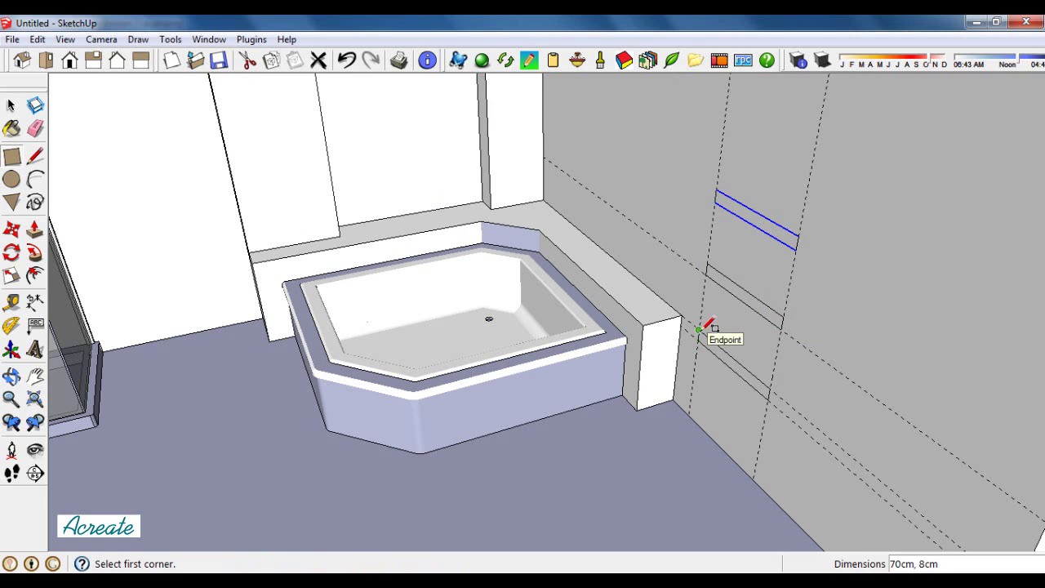
pyautogui.click(700, 329)
pyautogui.click(767, 387)
pyautogui.moveTo(739, 311); pyautogui.dragTo(719, 347, button='middle')
# Erase the dashed guide lines from the wall.
pyautogui.click(35, 128)
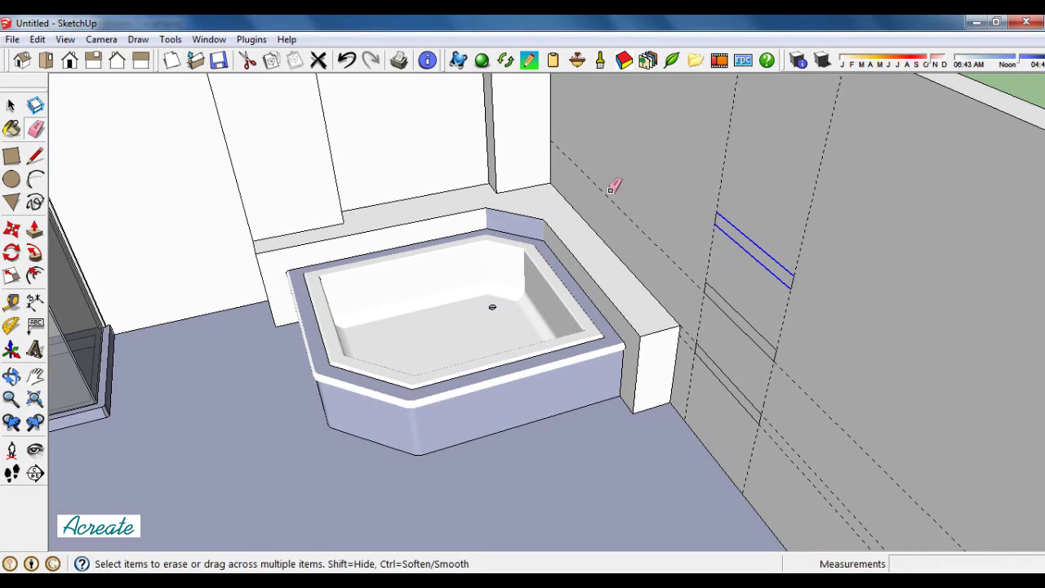
pyautogui.moveTo(823, 208); pyautogui.dragTo(823, 377)
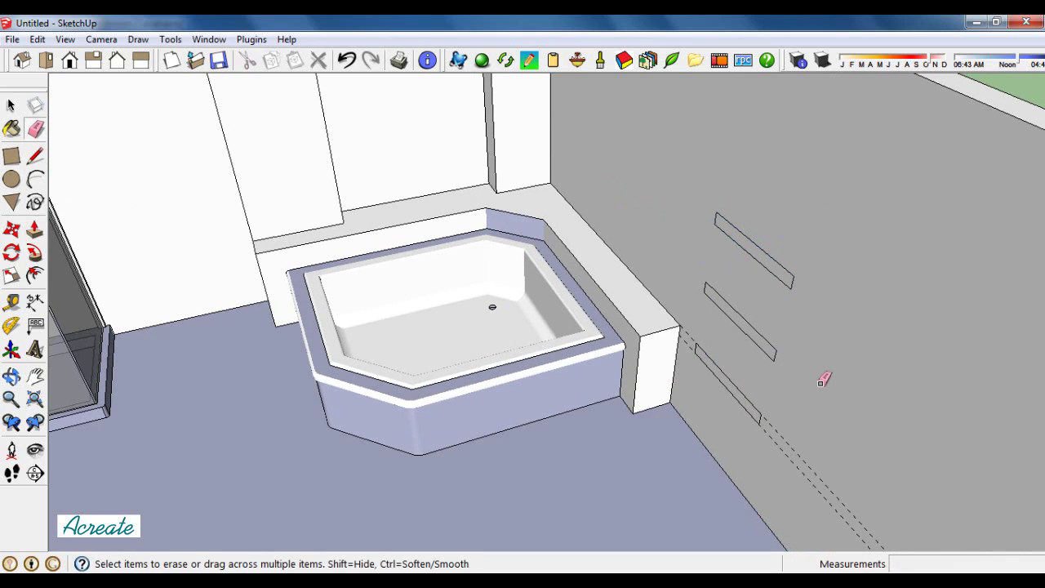
pyautogui.click(792, 448)
pyautogui.moveTo(758, 315); pyautogui.dragTo(783, 281, button='middle')
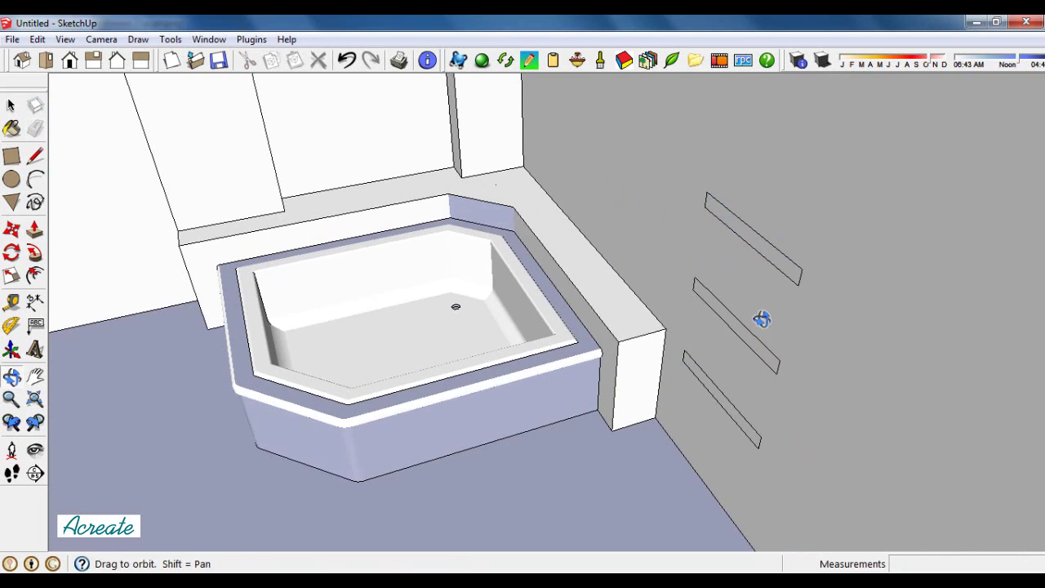
pyautogui.scroll(2, 782, 282)
pyautogui.scroll(-1, 782, 282)
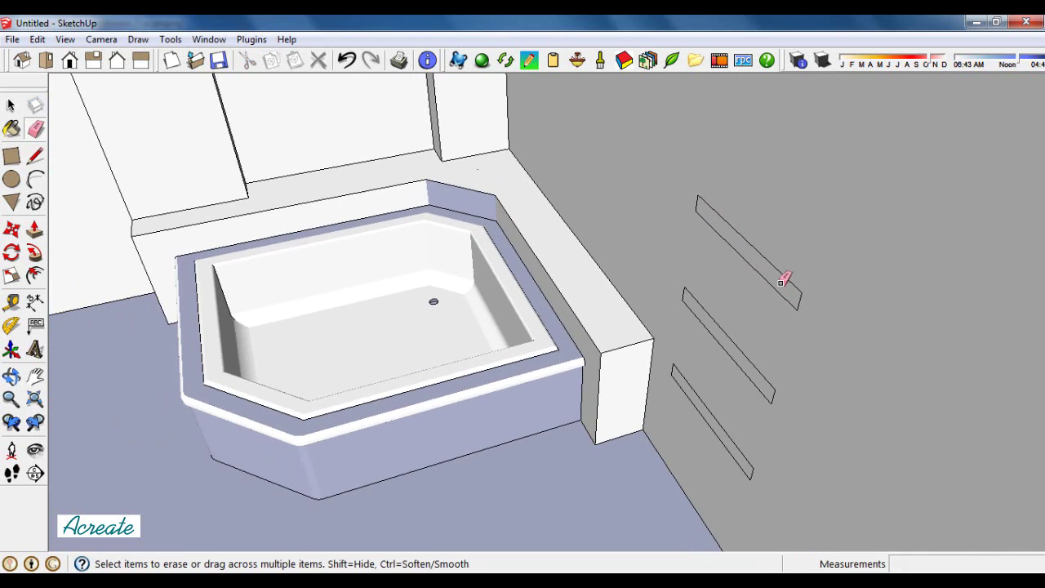
# Choose the grey Color_002 material and paint the upper, middle and lower wall strips.
pyautogui.click(11, 129)
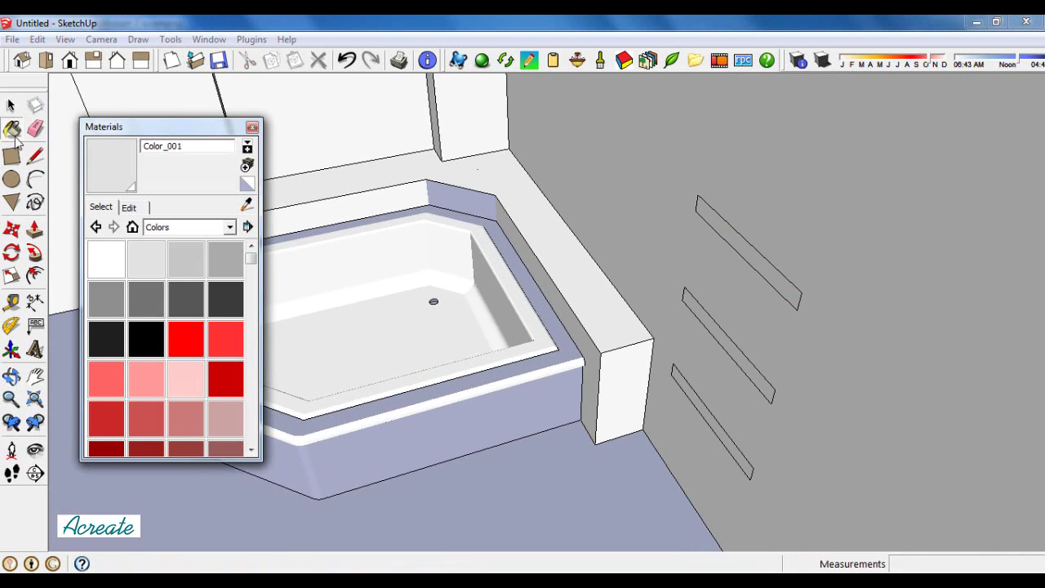
pyautogui.click(146, 265)
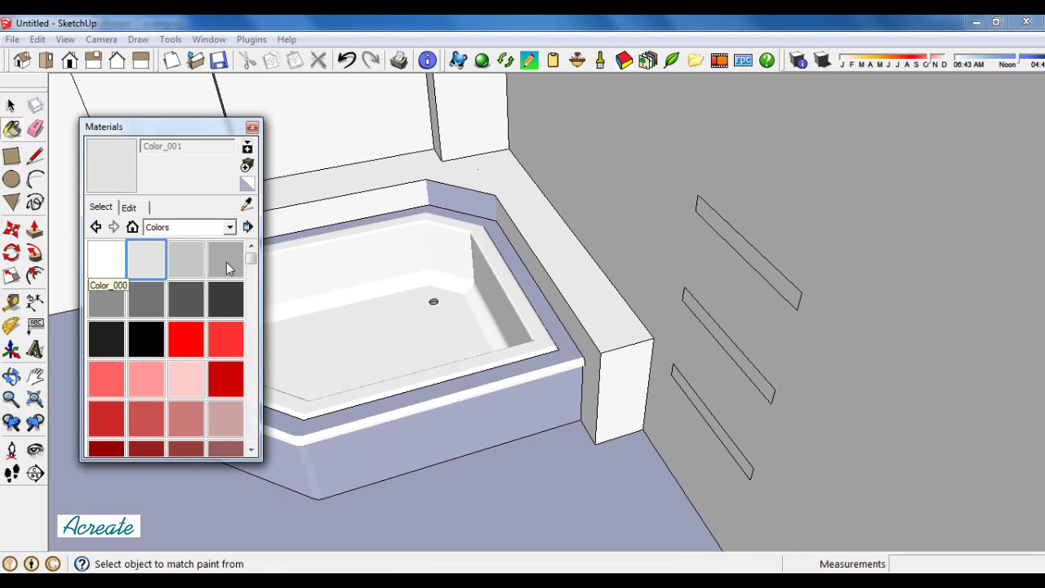
pyautogui.click(191, 261)
pyautogui.click(750, 245)
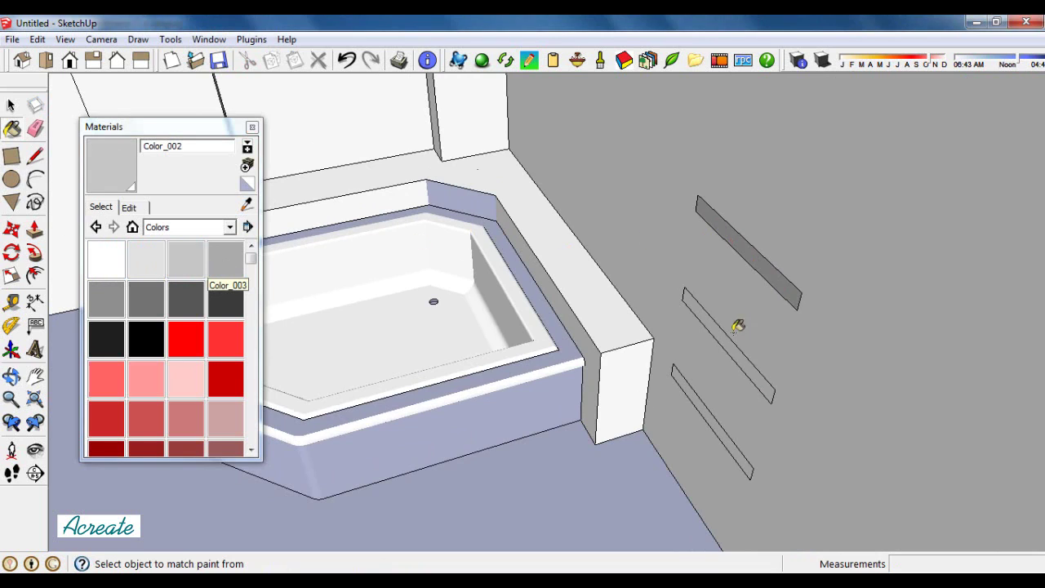
pyautogui.click(735, 343)
pyautogui.click(709, 410)
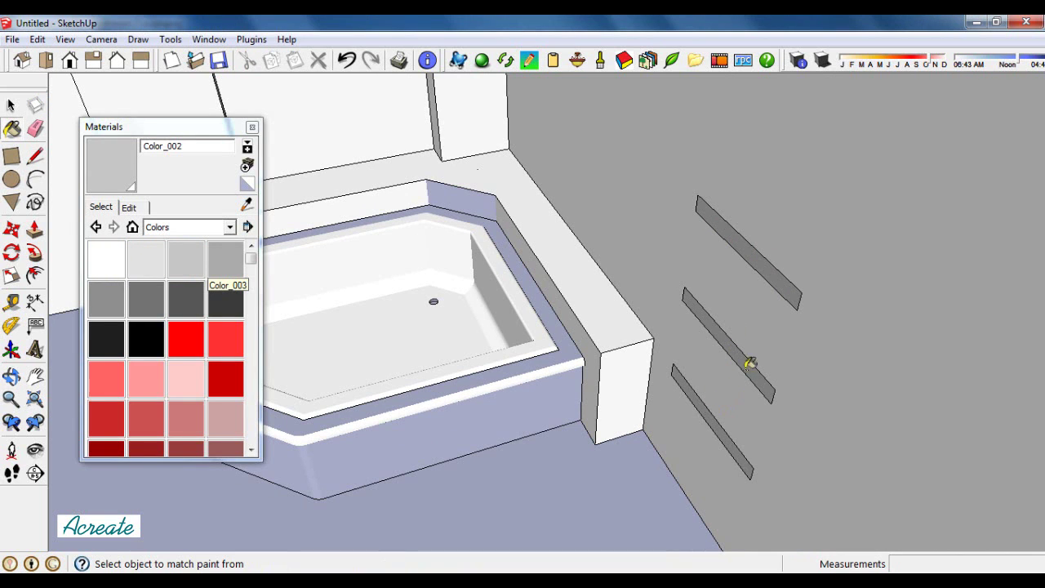
# Push/pull each of the three grey strips 25 cm out from the wall.
pyautogui.click(252, 127)
pyautogui.click(35, 229)
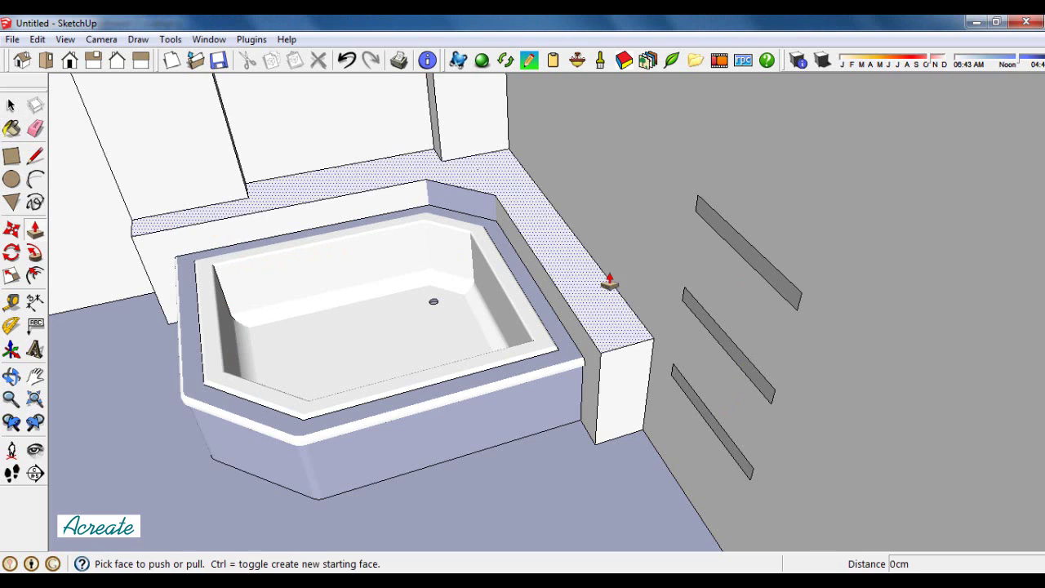
pyautogui.moveTo(743, 262); pyautogui.dragTo(733, 266)
pyautogui.write('25')
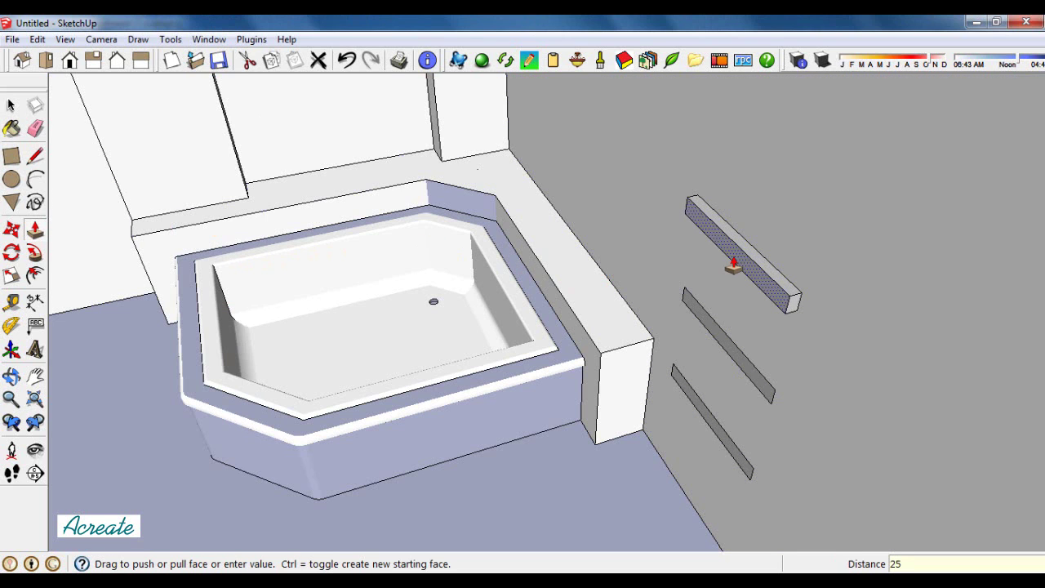
pyautogui.press('Return')
pyautogui.moveTo(733, 266)
pyautogui.mouseDown(button='middle')
pyautogui.moveTo(741, 331)
pyautogui.moveTo(776, 266)
pyautogui.moveTo(773, 277)
pyautogui.mouseUp(button='middle')
pyautogui.doubleClick(771, 280)
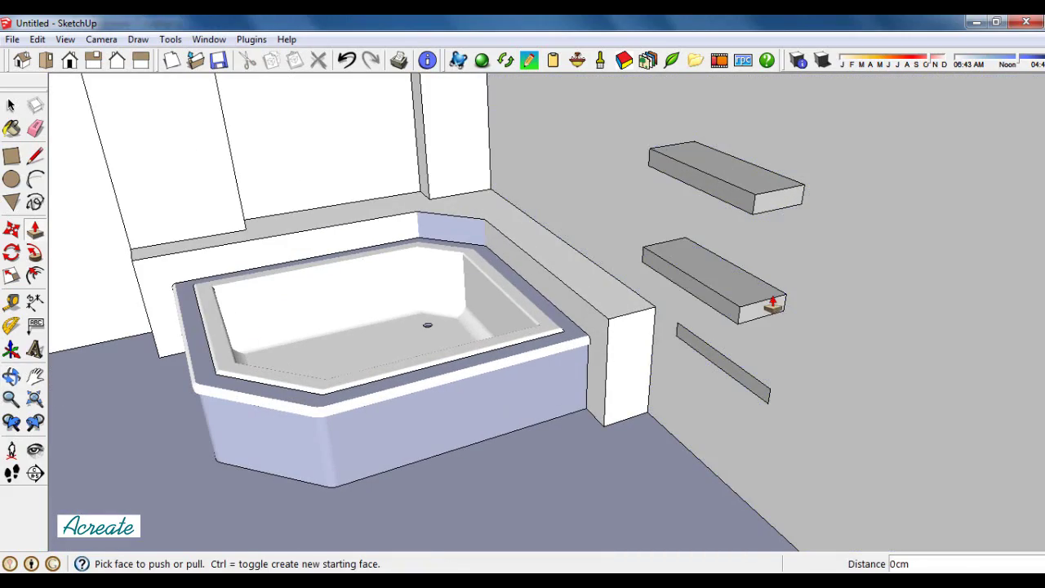
pyautogui.click(759, 394)
pyautogui.write('25')
pyautogui.press('Return')
pyautogui.scroll(-3, 746, 326)
pyautogui.scroll(-2, 751, 292)
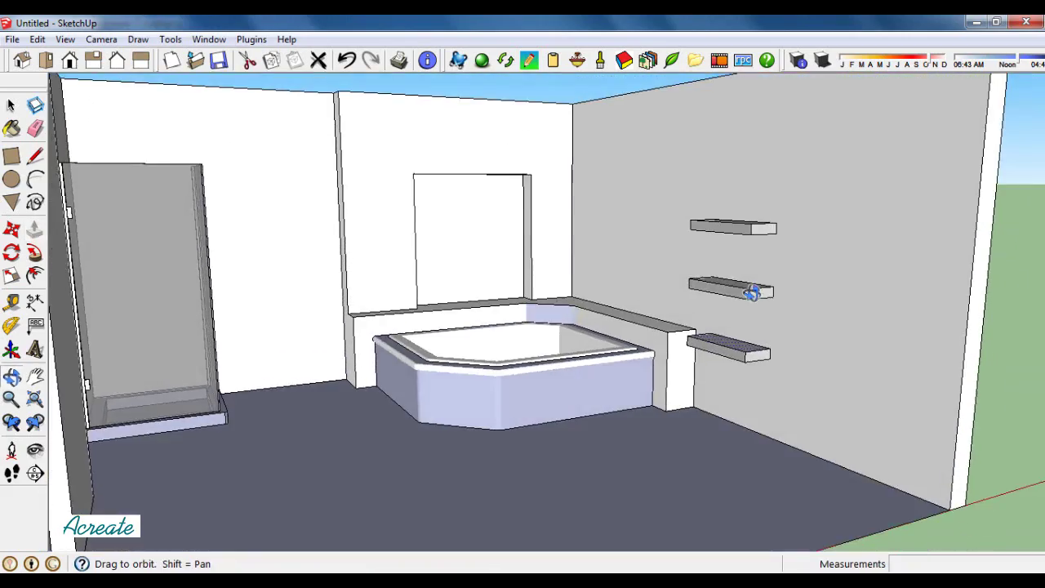
pyautogui.moveTo(751, 291)
pyautogui.mouseDown(button='middle')
pyautogui.moveTo(710, 294)
pyautogui.moveTo(700, 366)
pyautogui.mouseUp(button='middle')
pyautogui.scroll(2, 727, 294)
pyautogui.scroll(1, 727, 294)
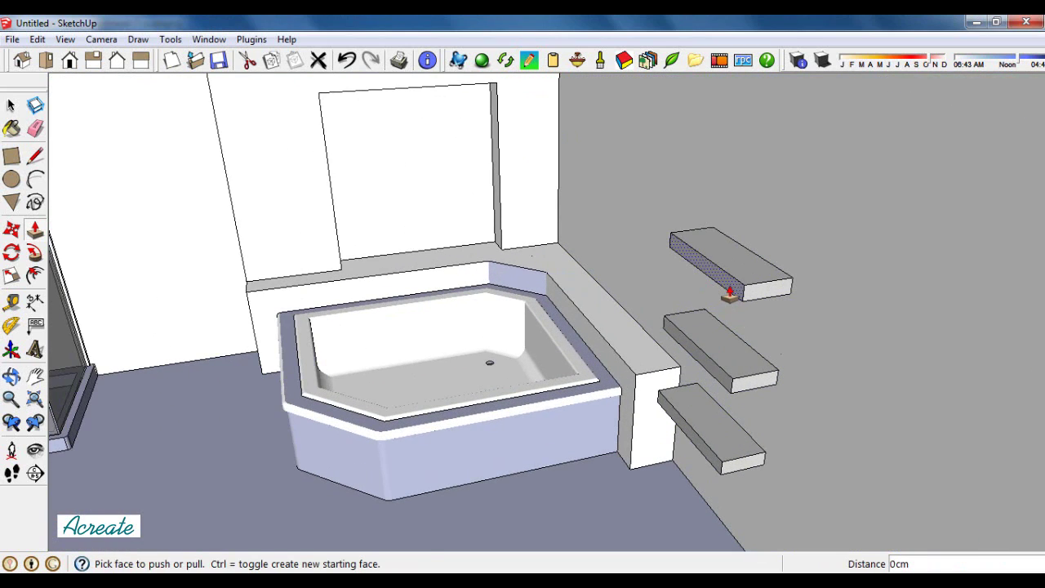
# Extend the top shelf further and repeat the same extension on the middle and bottom shelves.
pyautogui.click(723, 296)
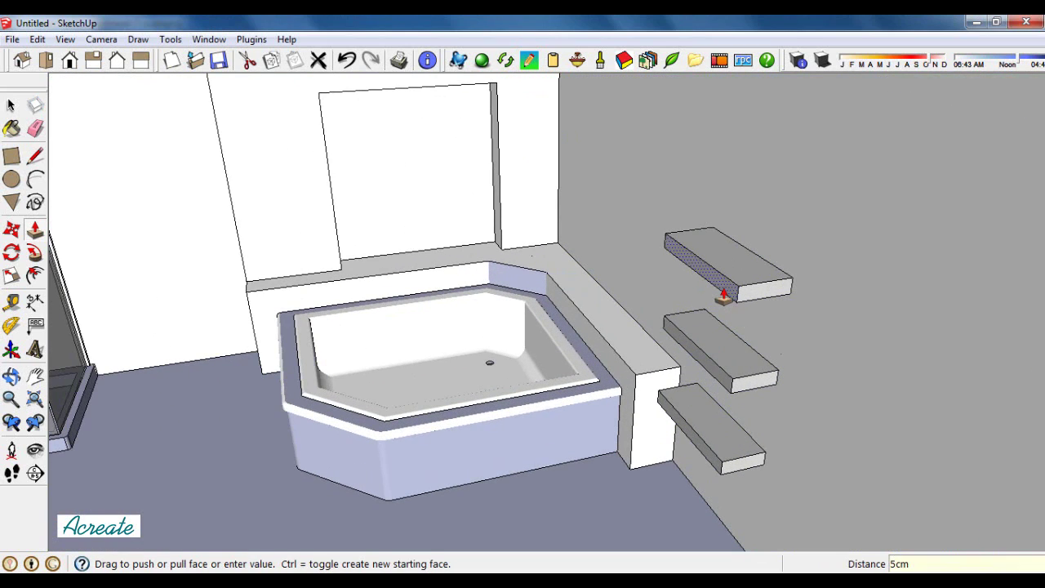
pyautogui.click(723, 296)
pyautogui.doubleClick(723, 384)
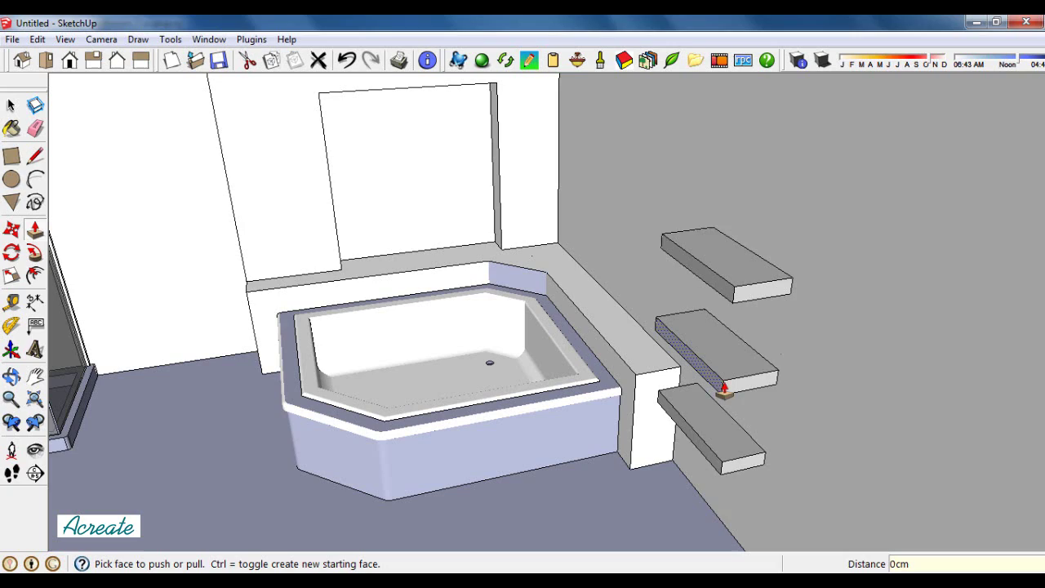
pyautogui.doubleClick(710, 461)
pyautogui.scroll(-3, 700, 414)
pyautogui.moveTo(718, 367)
pyautogui.mouseDown(button='middle')
pyautogui.moveTo(708, 221)
pyautogui.moveTo(725, 351)
pyautogui.mouseUp(button='middle')
pyautogui.scroll(-2, 725, 359)
pyautogui.scroll(1, 710, 359)
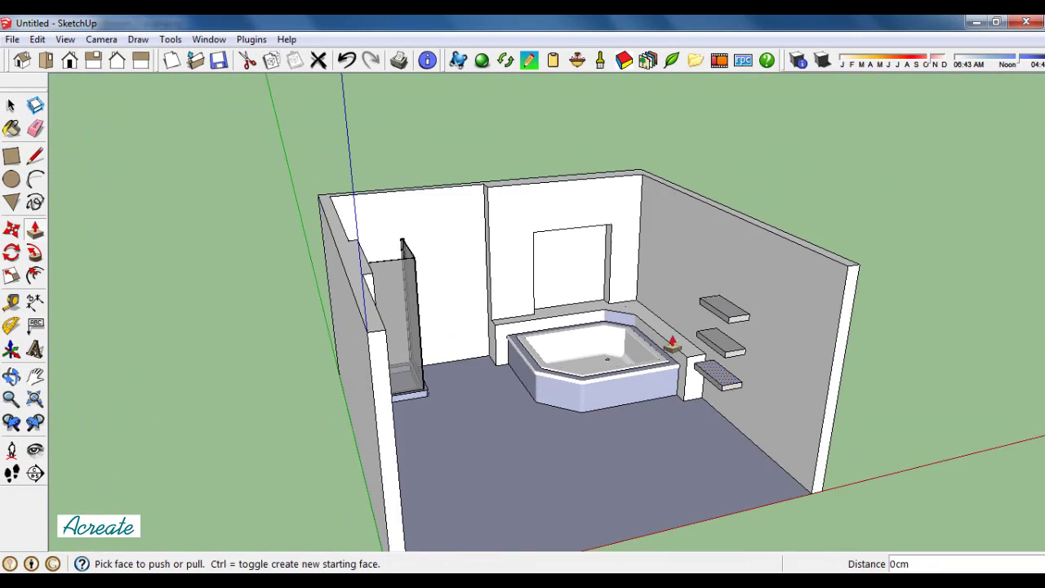
pyautogui.press('space')
pyautogui.moveTo(629, 237)
pyautogui.mouseDown(button='middle')
pyautogui.moveTo(611, 310)
pyautogui.moveTo(542, 318)
pyautogui.moveTo(524, 300)
pyautogui.moveTo(541, 261)
pyautogui.mouseUp(button='middle')
pyautogui.scroll(1, 450, 256)
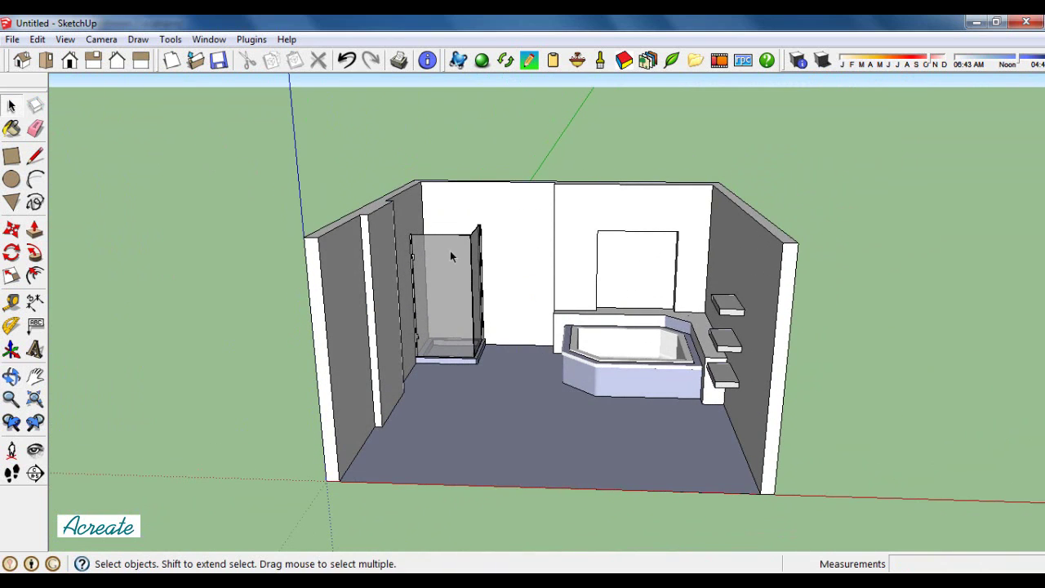
pyautogui.moveTo(450, 256); pyautogui.dragTo(562, 270, button='middle')
pyautogui.scroll(1, 574, 233)
pyautogui.scroll(1, 576, 236)
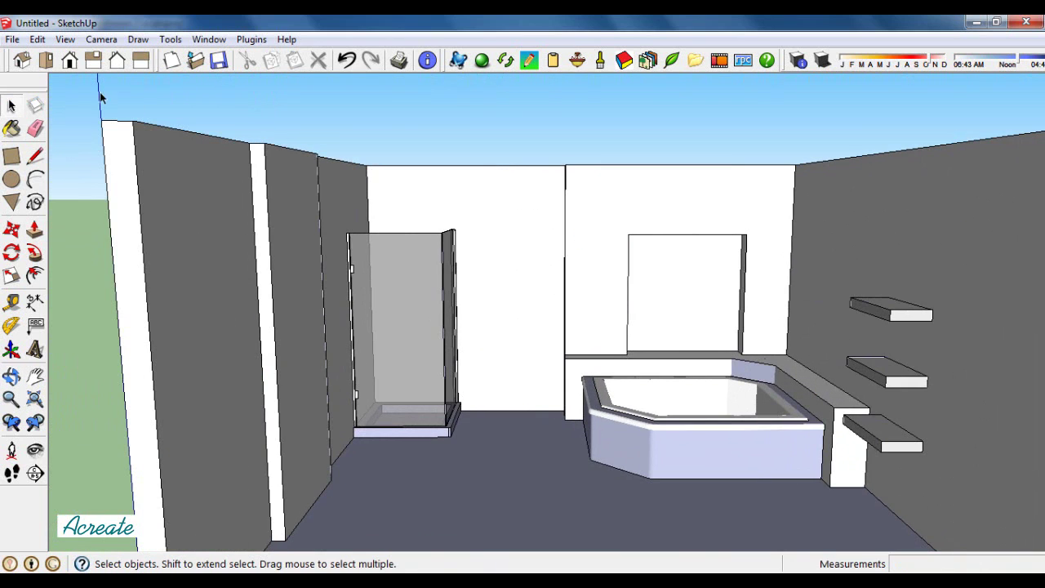
pyautogui.click(70, 61)
pyautogui.scroll(-2, 769, 305)
pyautogui.scroll(-1, 769, 306)
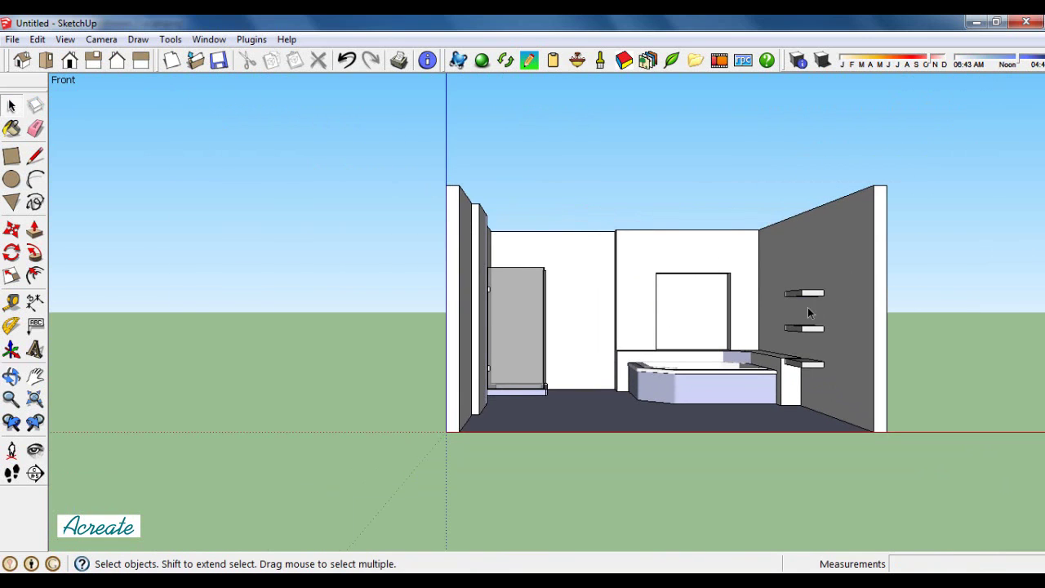
pyautogui.scroll(1, 825, 285)
pyautogui.scroll(1, 826, 285)
pyautogui.scroll(-1, 825, 285)
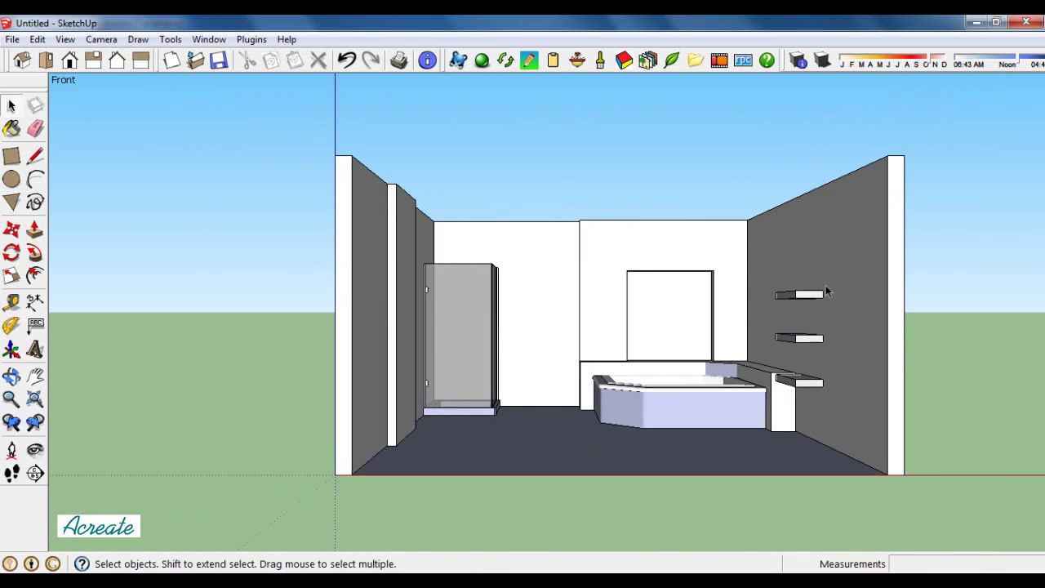
pyautogui.scroll(1, 825, 284)
pyautogui.scroll(1, 820, 288)
pyautogui.scroll(1, 819, 296)
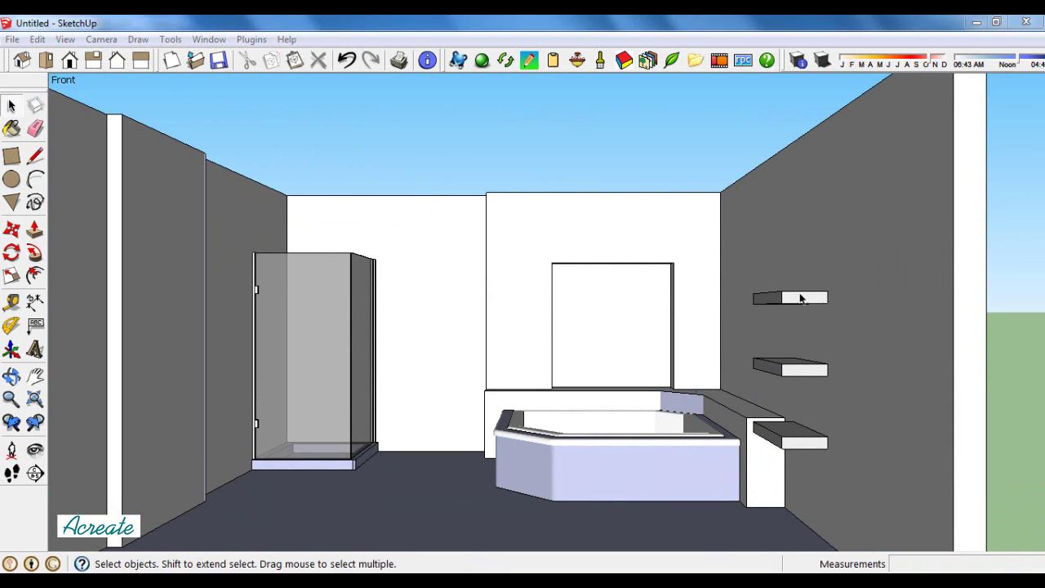
pyautogui.click(10, 325)
# Close in on the shower and back wall and place a guide 10 cm from the shower wall edge.
pyautogui.moveTo(275, 288)
pyautogui.mouseDown(button='middle')
pyautogui.moveTo(419, 384)
pyautogui.moveTo(413, 298)
pyautogui.mouseUp(button='middle')
pyautogui.scroll(2, 373, 226)
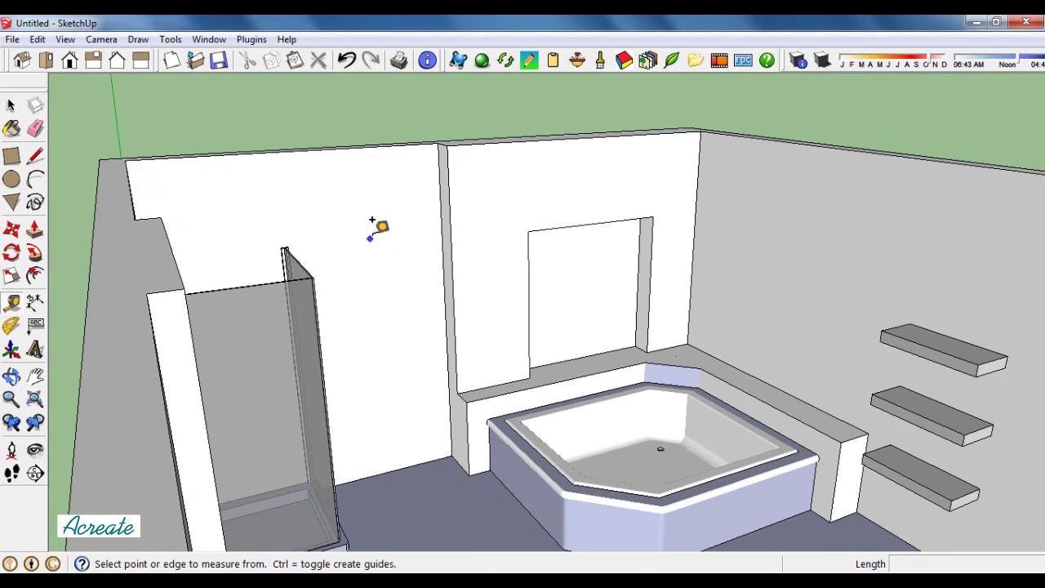
pyautogui.scroll(2, 373, 226)
pyautogui.moveTo(373, 226)
pyautogui.mouseDown(button='middle')
pyautogui.moveTo(361, 242)
pyautogui.moveTo(216, 245)
pyautogui.moveTo(191, 270)
pyautogui.mouseUp(button='middle')
pyautogui.click(150, 287)
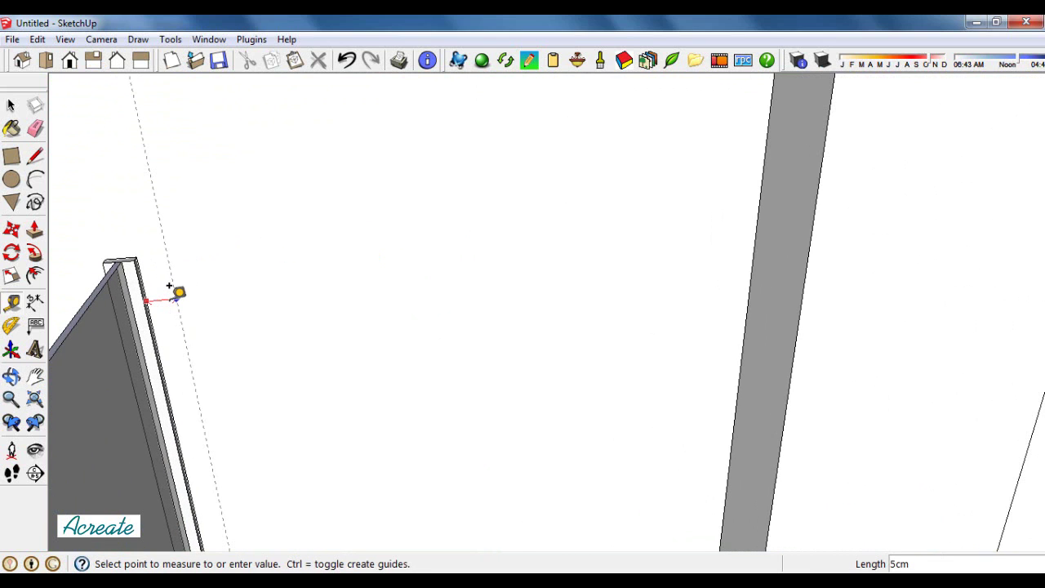
pyautogui.write('10')
pyautogui.press('Return')
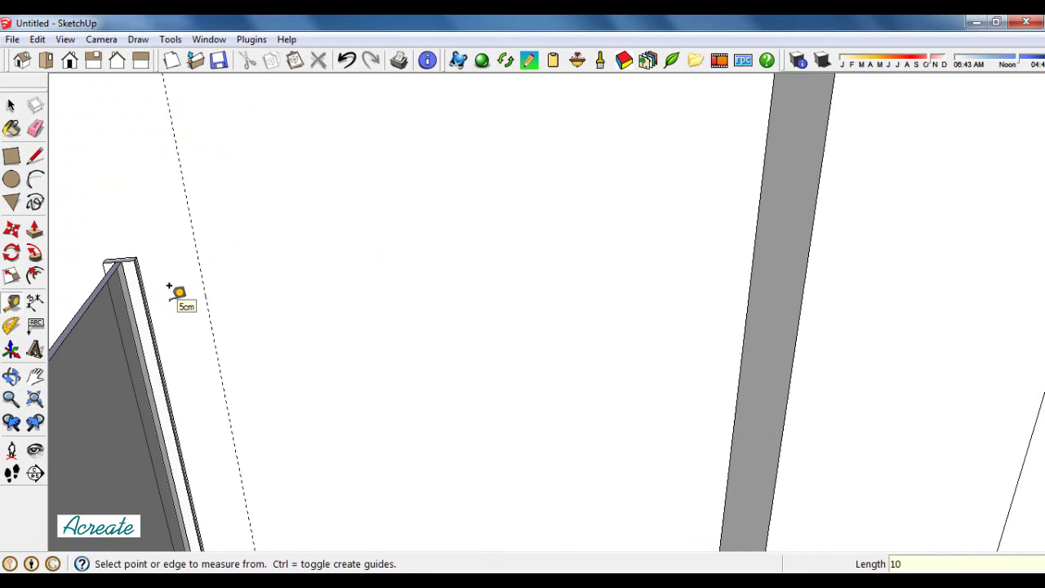
pyautogui.scroll(-1, 401, 309)
pyautogui.scroll(-3, 400, 309)
pyautogui.scroll(-2, 401, 310)
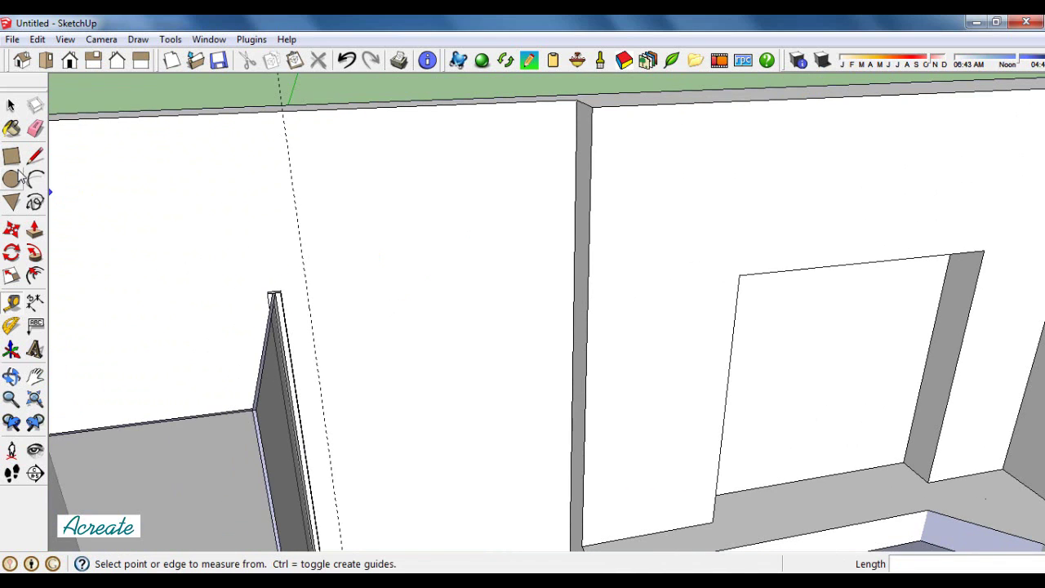
# Draw the 109 × 276 cm rectangle from the guide at the wall top down to the floor corner.
pyautogui.press('d')
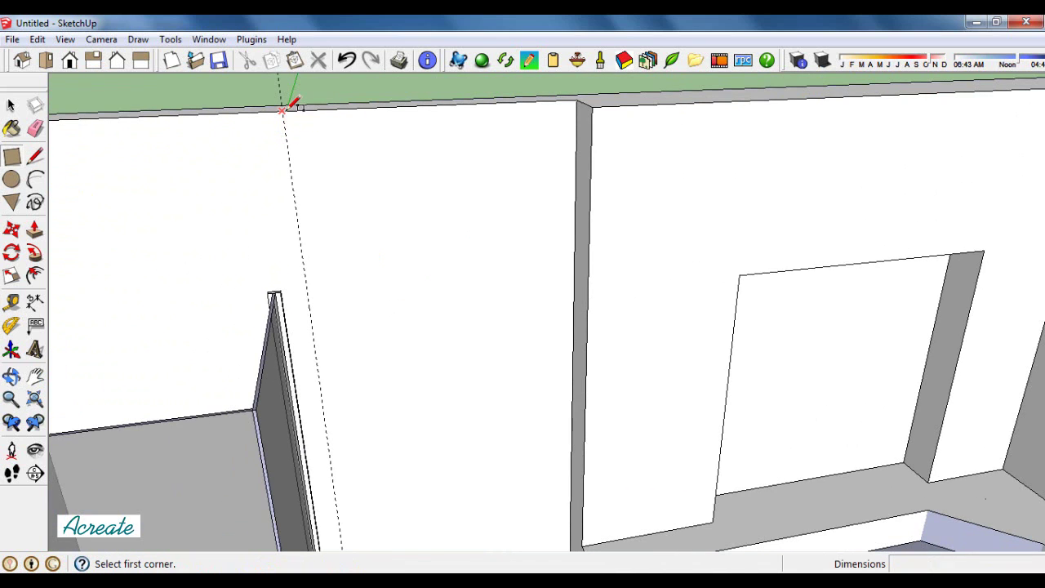
pyautogui.click(282, 115)
pyautogui.scroll(-1, 489, 394)
pyautogui.scroll(-2, 498, 420)
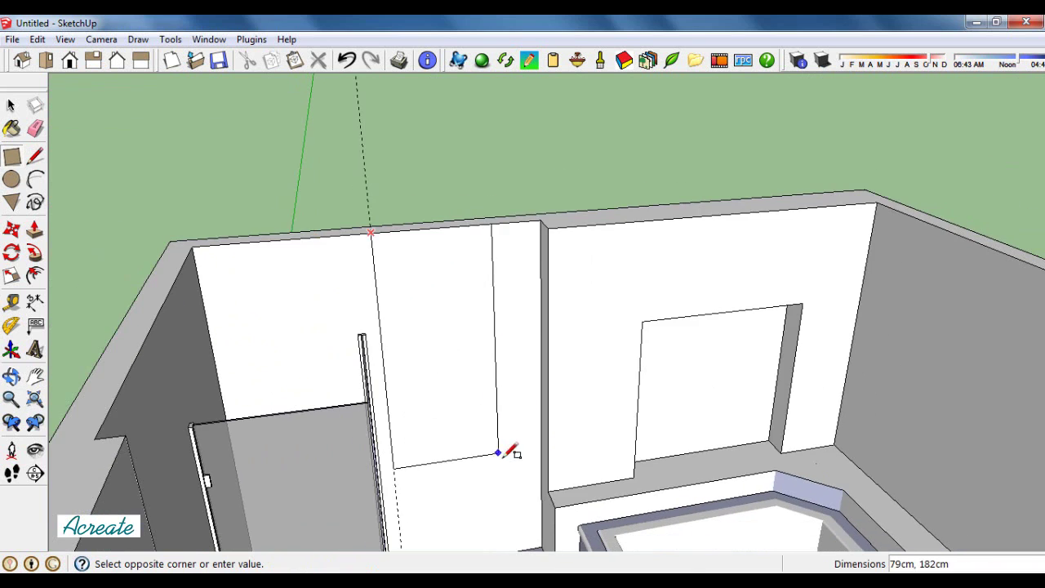
pyautogui.scroll(-1, 502, 408)
pyautogui.scroll(2, 506, 441)
pyautogui.scroll(3, 518, 481)
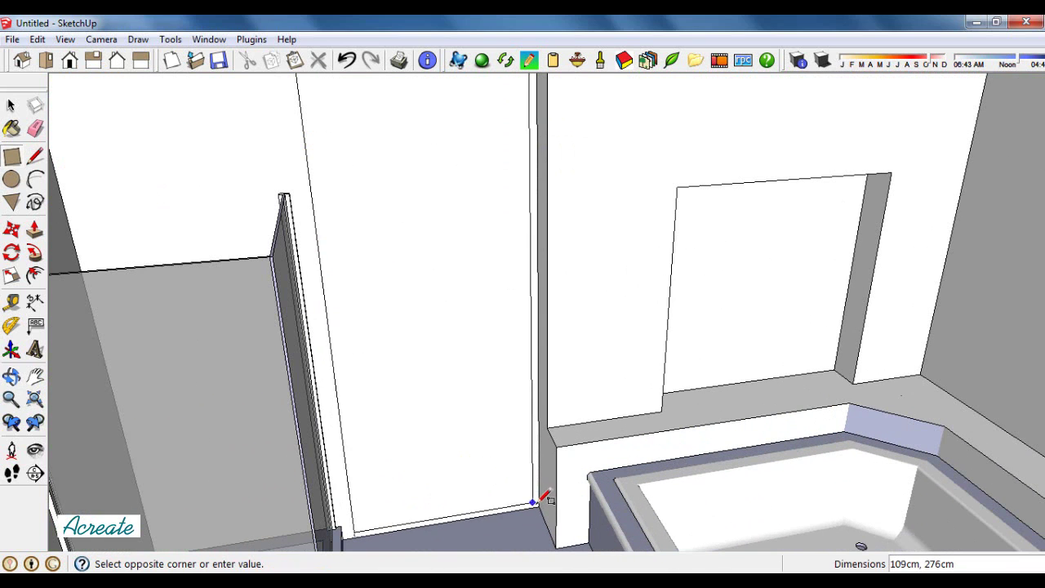
pyautogui.click(545, 498)
pyautogui.scroll(-3, 470, 435)
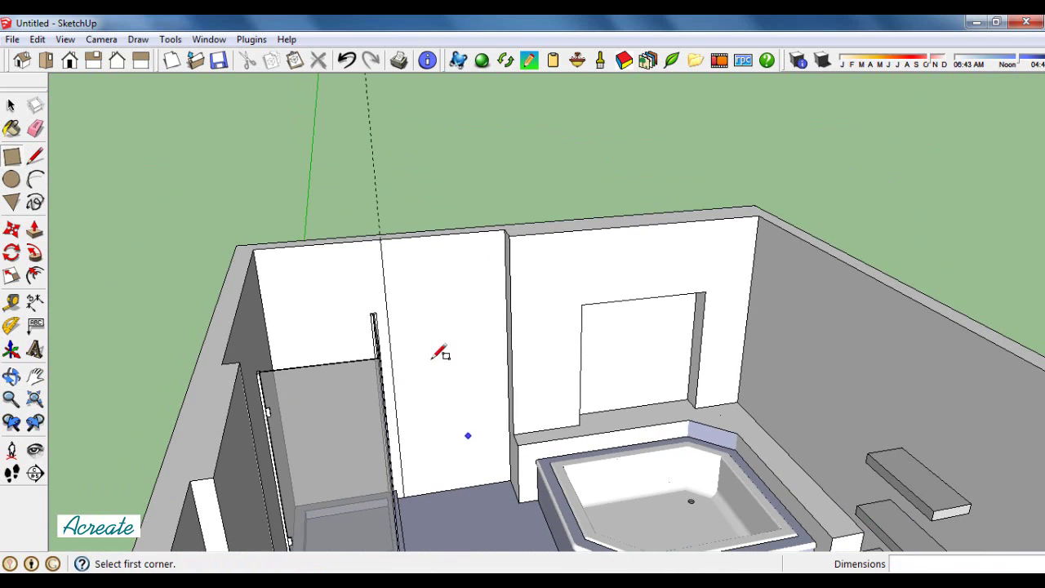
# Erase the construction guides and orbit around the whole room to a rotated view.
pyautogui.click(35, 128)
pyautogui.scroll(-2, 458, 215)
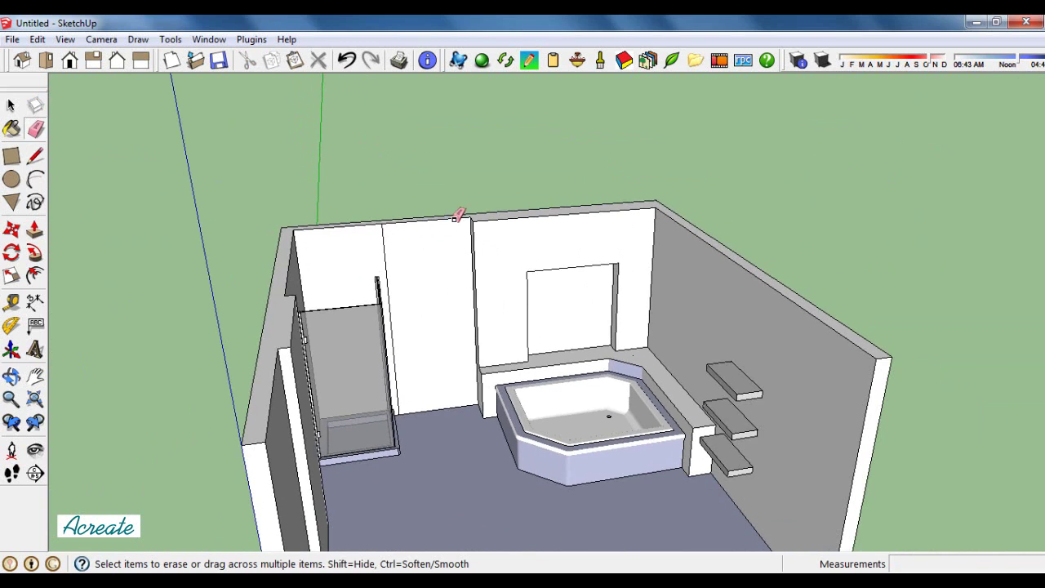
pyautogui.moveTo(457, 215)
pyautogui.mouseDown(button='middle')
pyautogui.moveTo(534, 327)
pyautogui.moveTo(494, 298)
pyautogui.mouseUp(button='middle')
pyautogui.scroll(-2, 494, 299)
pyautogui.moveTo(527, 332); pyautogui.dragTo(540, 392, button='middle')
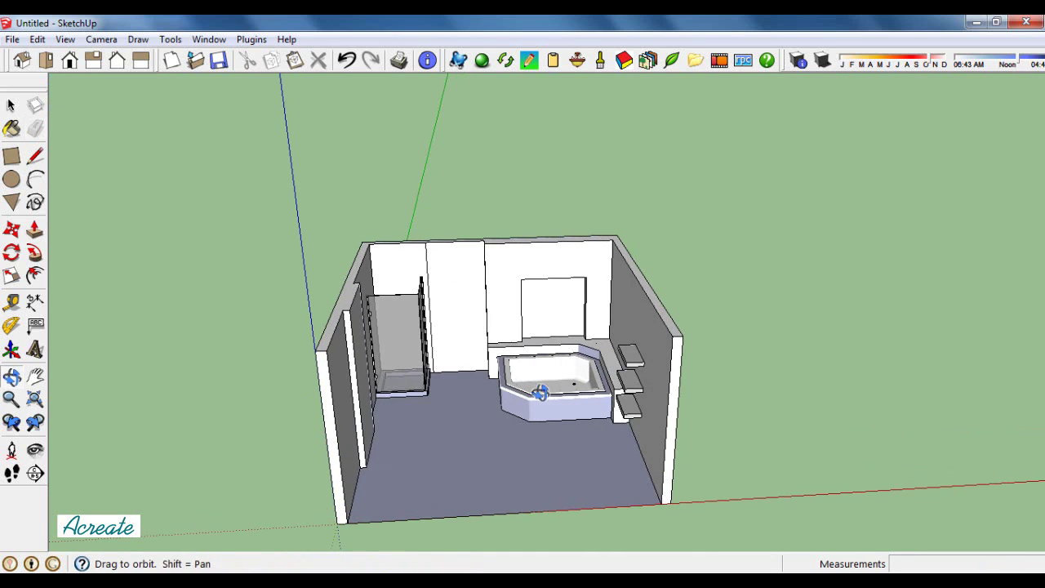
pyautogui.scroll(2, 692, 444)
pyautogui.scroll(2, 692, 445)
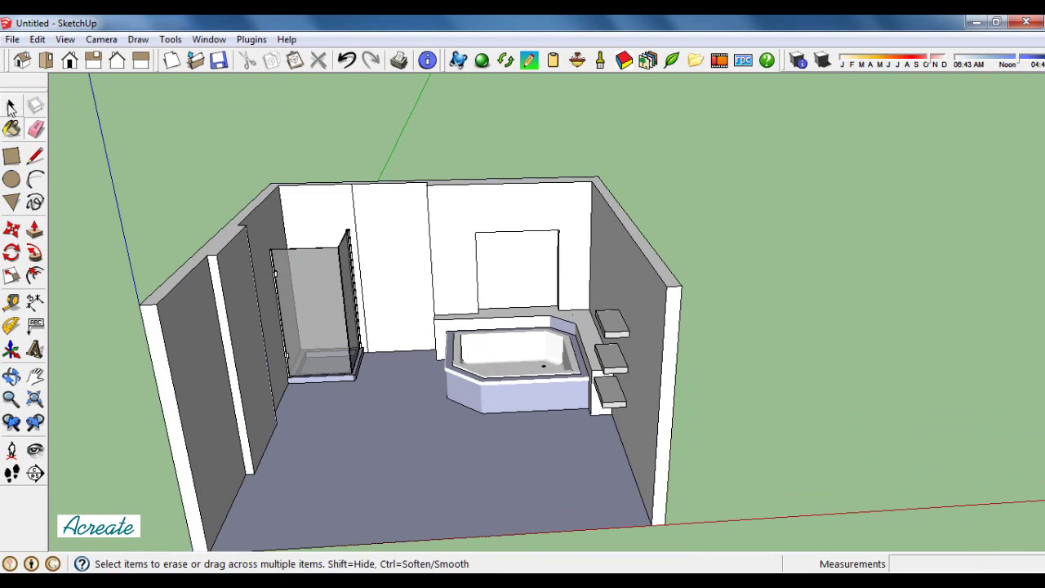
pyautogui.click(10, 106)
pyautogui.scroll(-2, 210, 221)
pyautogui.moveTo(210, 221)
pyautogui.mouseDown(button='middle')
pyautogui.moveTo(620, 400)
pyautogui.moveTo(576, 403)
pyautogui.moveTo(555, 444)
pyautogui.mouseUp(button='middle')
pyautogui.scroll(2, 576, 403)
pyautogui.scroll(2, 590, 448)
pyautogui.scroll(3, 600, 483)
pyautogui.scroll(2, 599, 483)
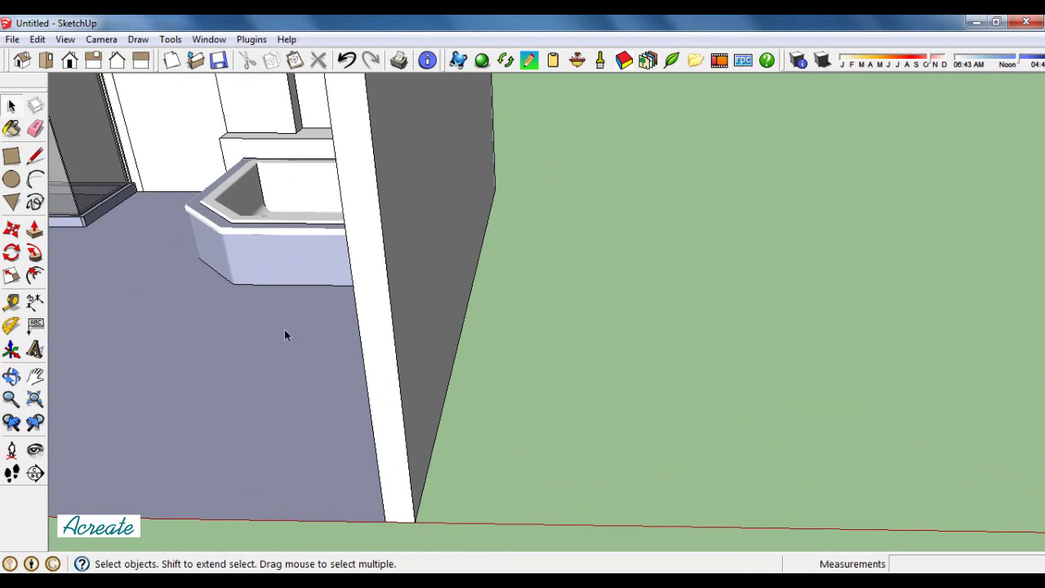
# Draw a 15 × 15 cm square on the ground outside the bathroom.
pyautogui.click(13, 156)
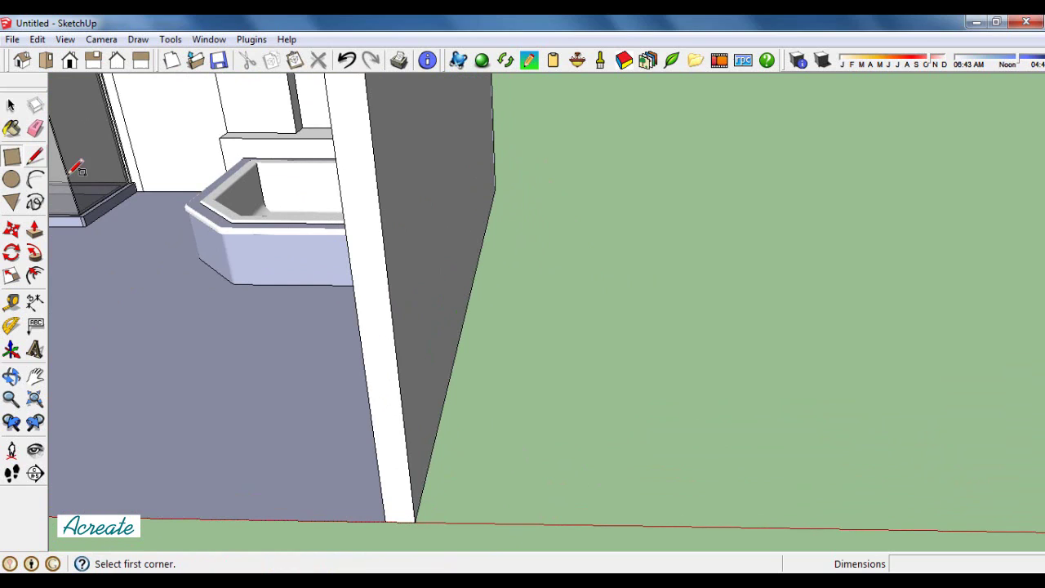
pyautogui.click(524, 488)
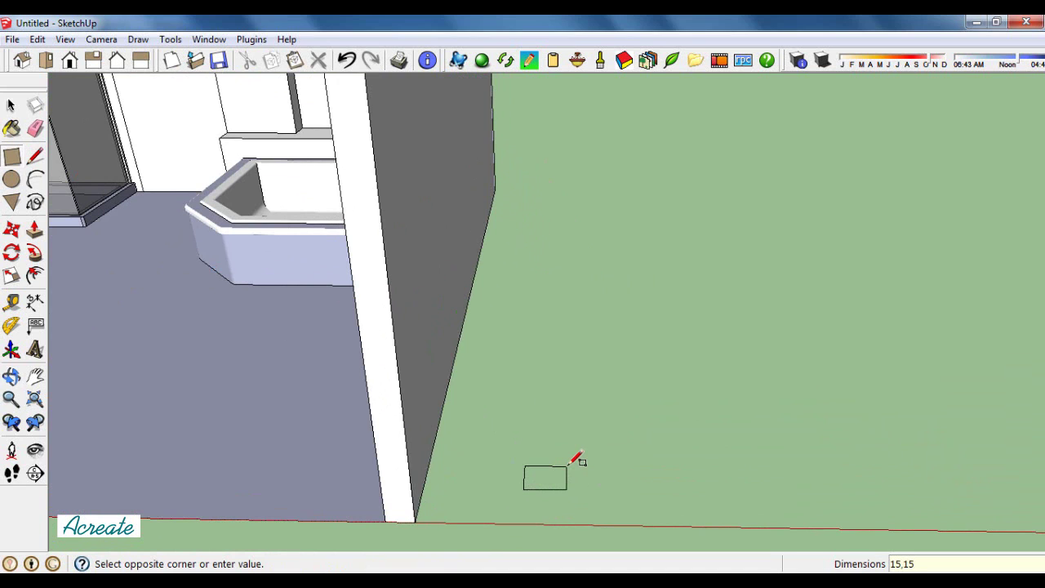
pyautogui.click(569, 464)
pyautogui.scroll(2, 547, 475)
pyautogui.scroll(2, 562, 482)
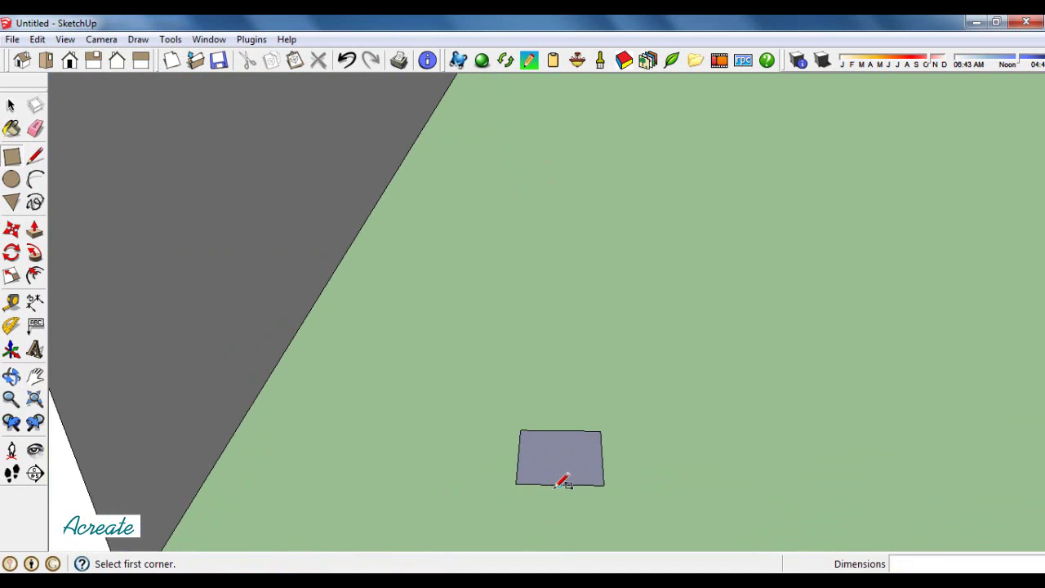
pyautogui.scroll(2, 561, 481)
# Push/Pull the square up 10 cm into a small block and view it from the front.
pyautogui.click(35, 229)
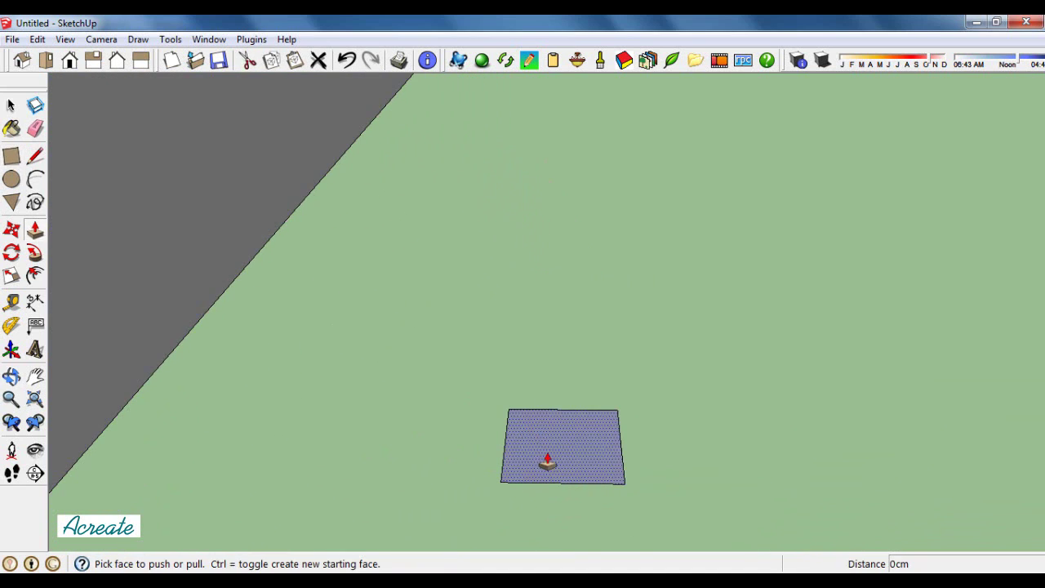
pyautogui.click(549, 461)
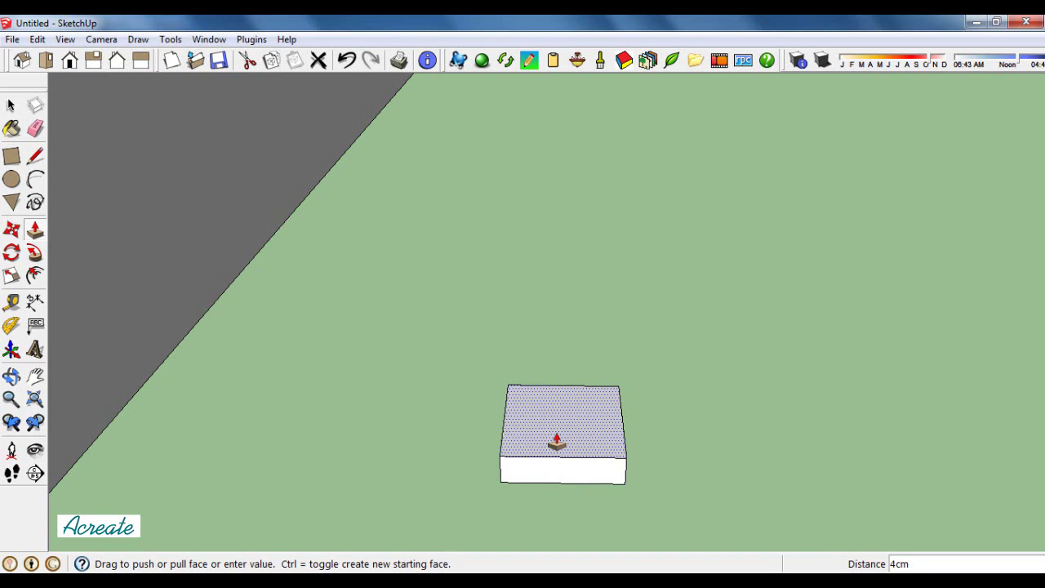
pyautogui.press('Return')
pyautogui.scroll(-2, 556, 445)
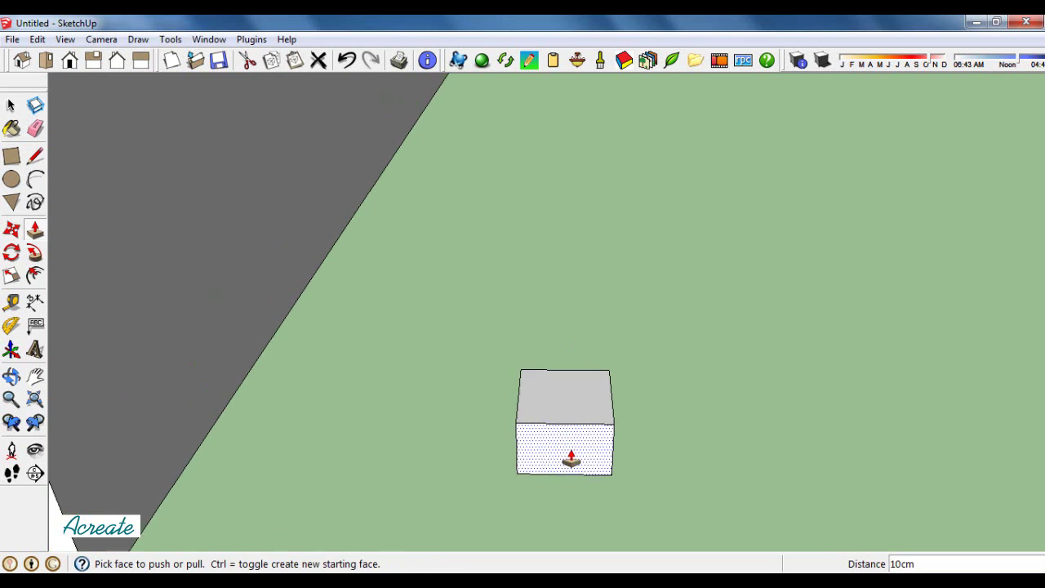
pyautogui.scroll(2, 563, 453)
pyautogui.scroll(2, 572, 459)
pyautogui.moveTo(573, 459); pyautogui.dragTo(577, 364, button='middle')
pyautogui.scroll(2, 577, 434)
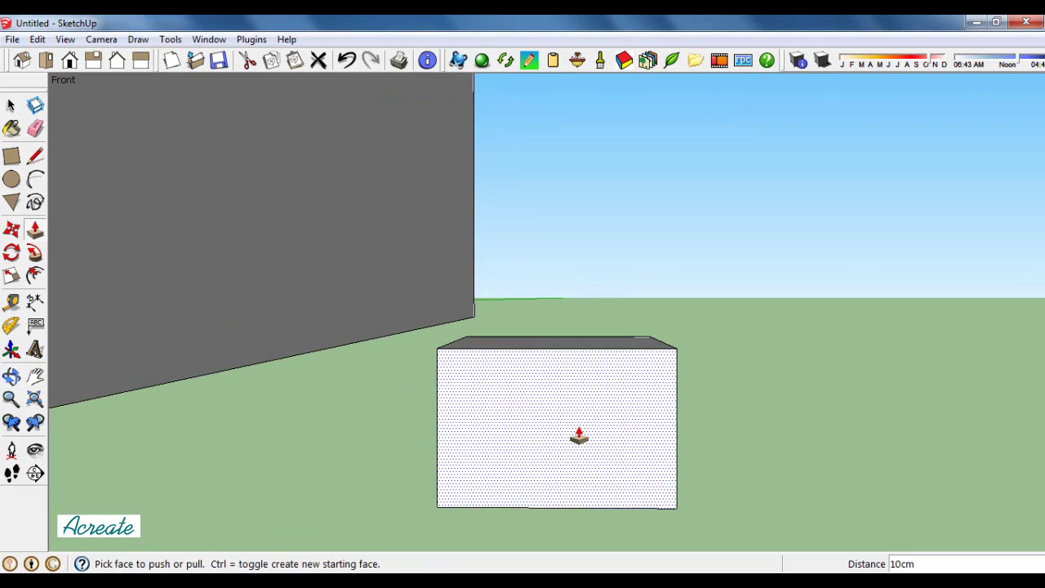
pyautogui.scroll(1, 588, 428)
# Split the block's front face with a vertical line from the middle of its top.
pyautogui.click(34, 155)
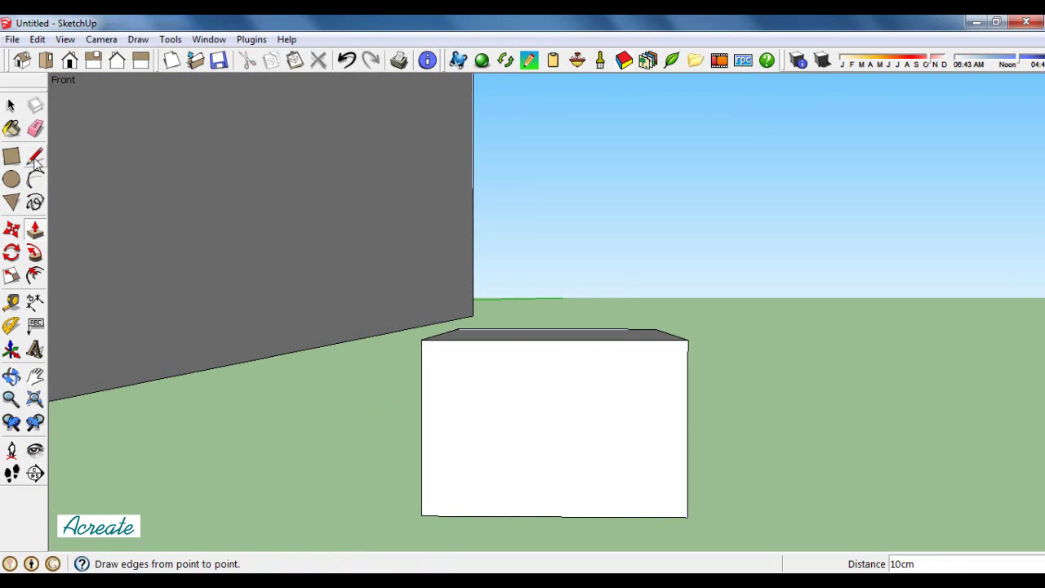
pyautogui.click(554, 340)
pyautogui.click(554, 514)
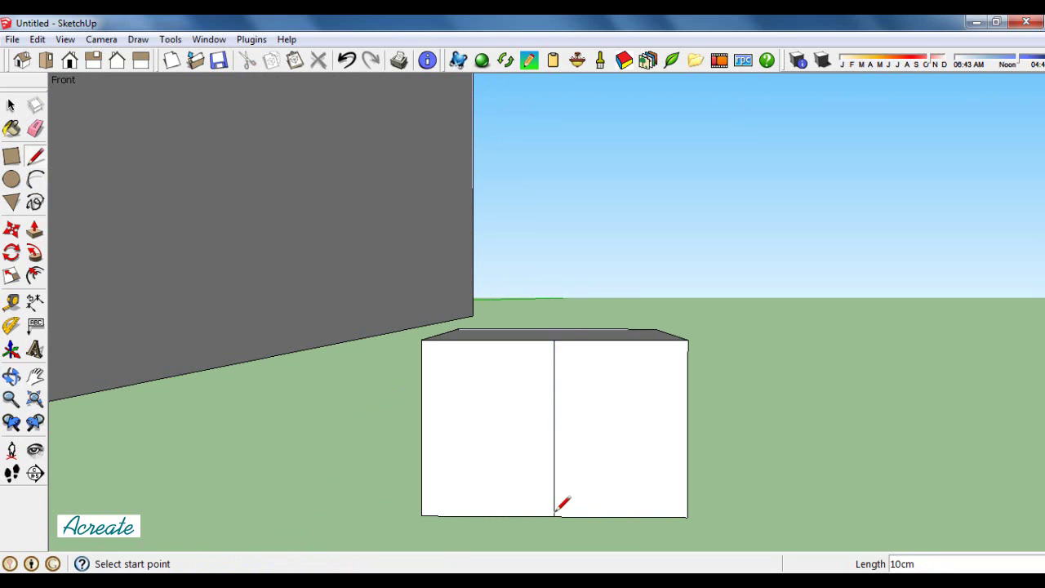
pyautogui.scroll(2, 618, 408)
pyautogui.scroll(-1, 621, 373)
pyautogui.moveTo(620, 373); pyautogui.dragTo(615, 376, button='middle')
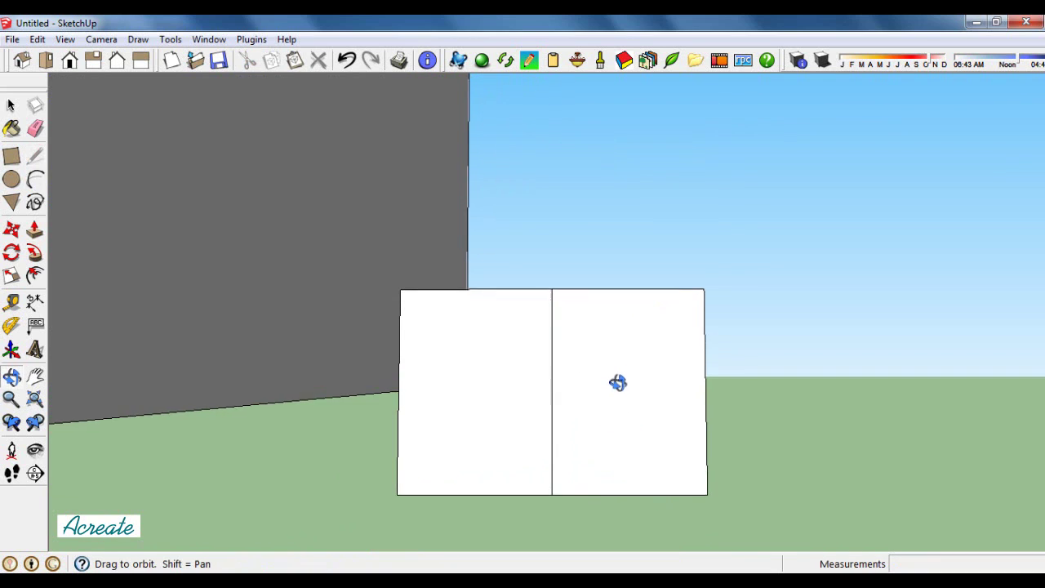
pyautogui.scroll(1, 619, 371)
pyautogui.scroll(-1, 644, 346)
pyautogui.scroll(1, 647, 345)
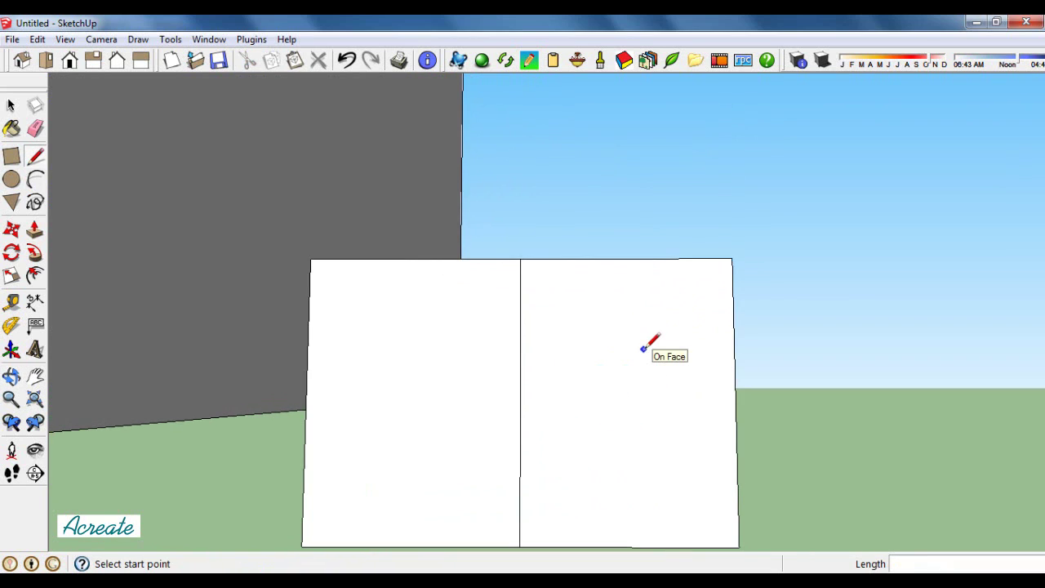
pyautogui.scroll(1, 643, 347)
pyautogui.scroll(-1, 643, 349)
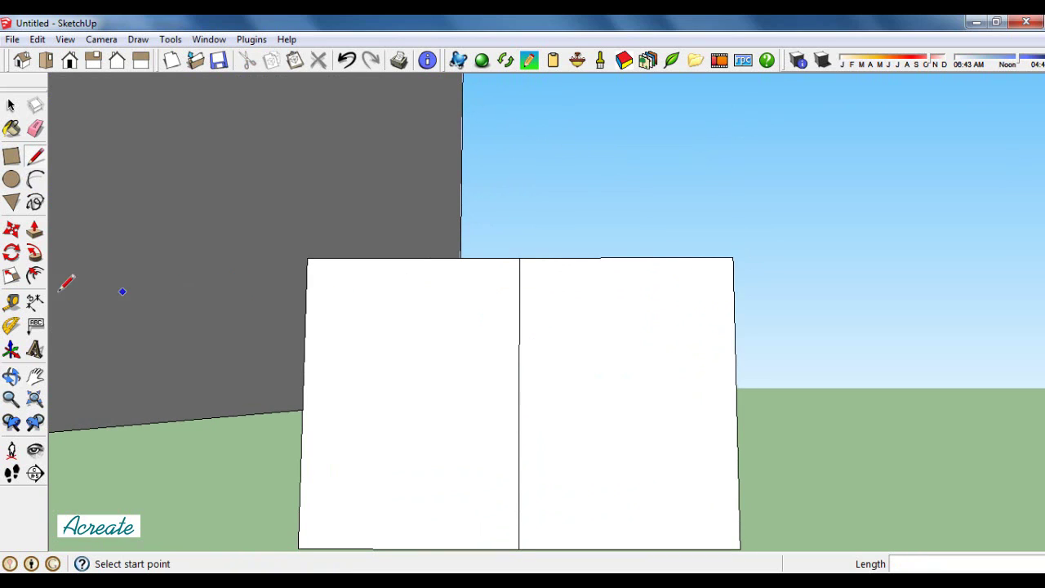
# Draw the large bowl arc from the block's top-right corner down to mid-face.
pyautogui.click(35, 179)
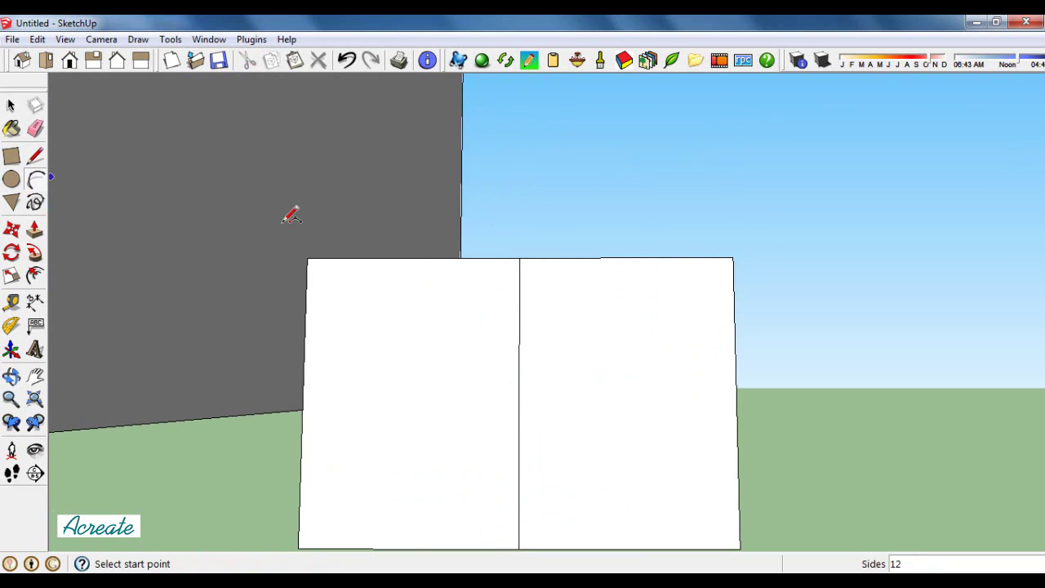
pyautogui.click(719, 258)
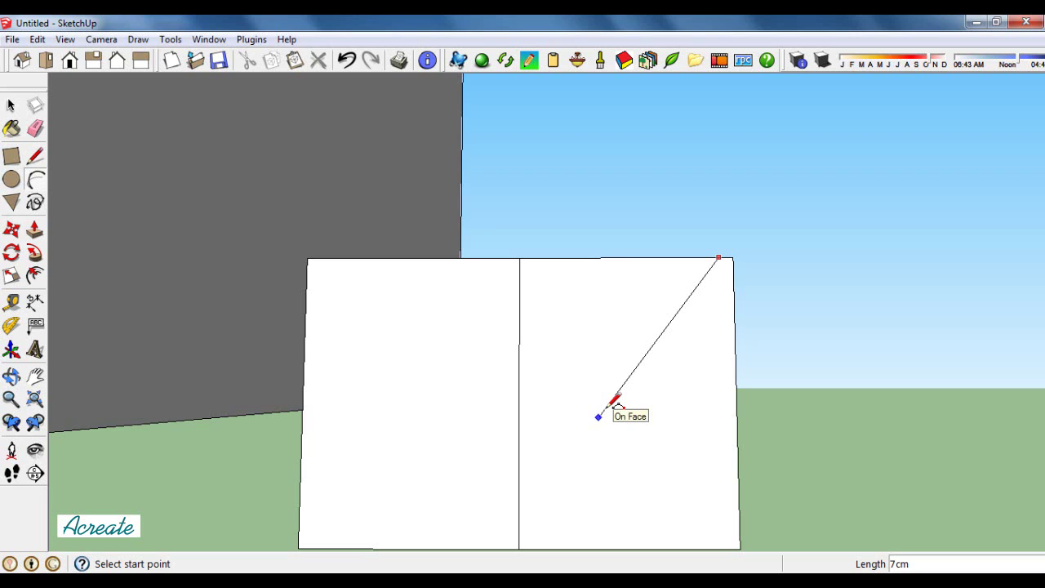
pyautogui.click(554, 416)
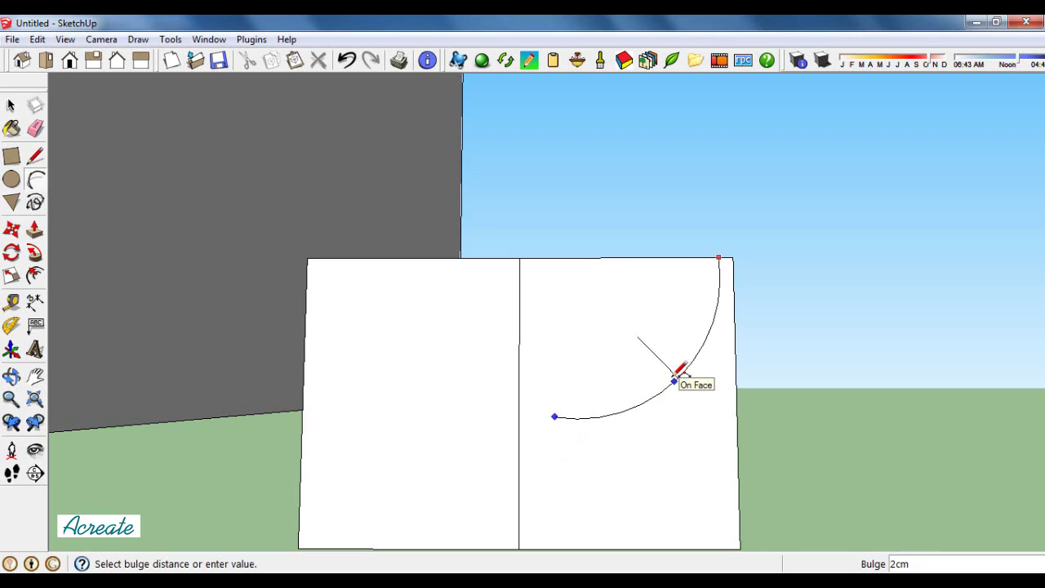
pyautogui.click(674, 369)
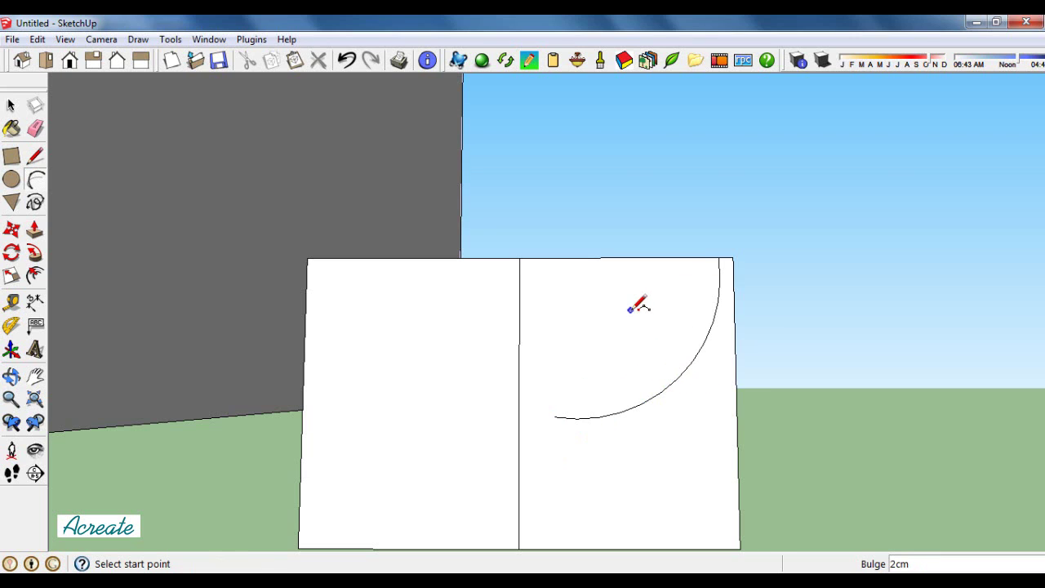
pyautogui.scroll(2, 629, 302)
pyautogui.scroll(-3, 635, 350)
pyautogui.scroll(3, 588, 415)
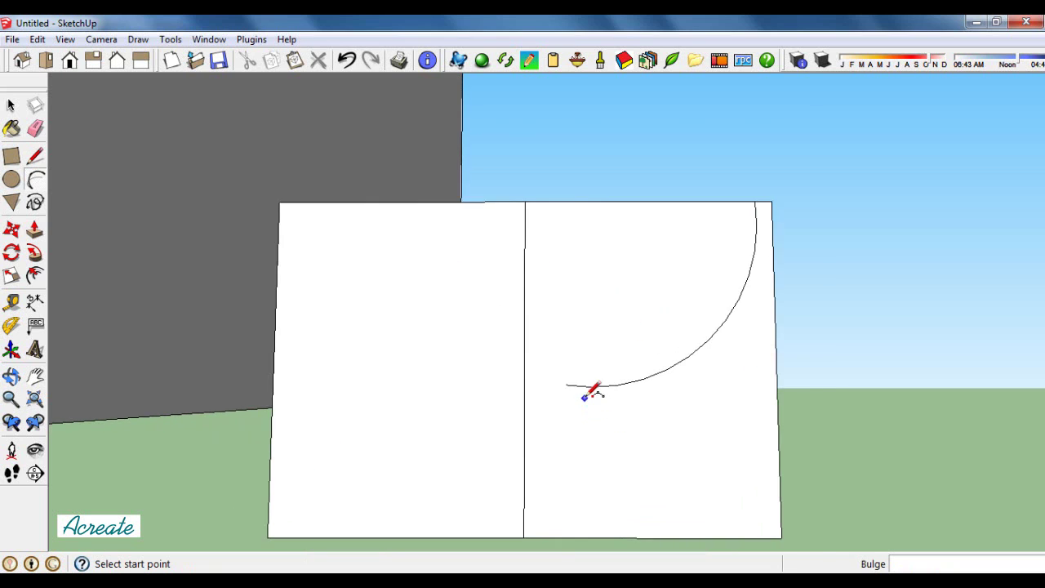
pyautogui.scroll(1, 588, 389)
pyautogui.scroll(2, 569, 380)
# Add a small arc rounding the turn at the end of the bowl curve.
pyautogui.click(558, 377)
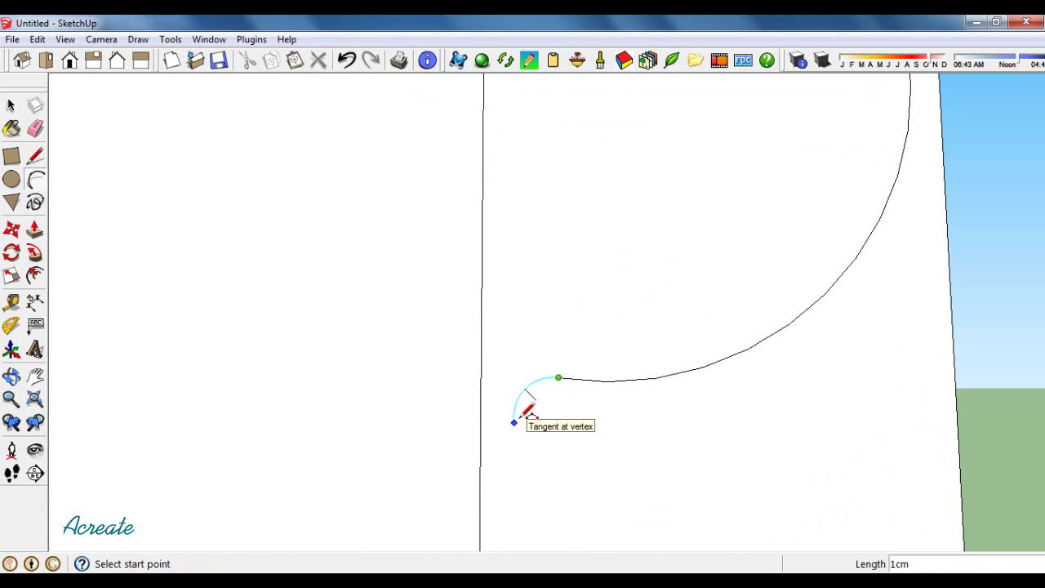
pyautogui.click(512, 420)
pyautogui.scroll(-2, 535, 295)
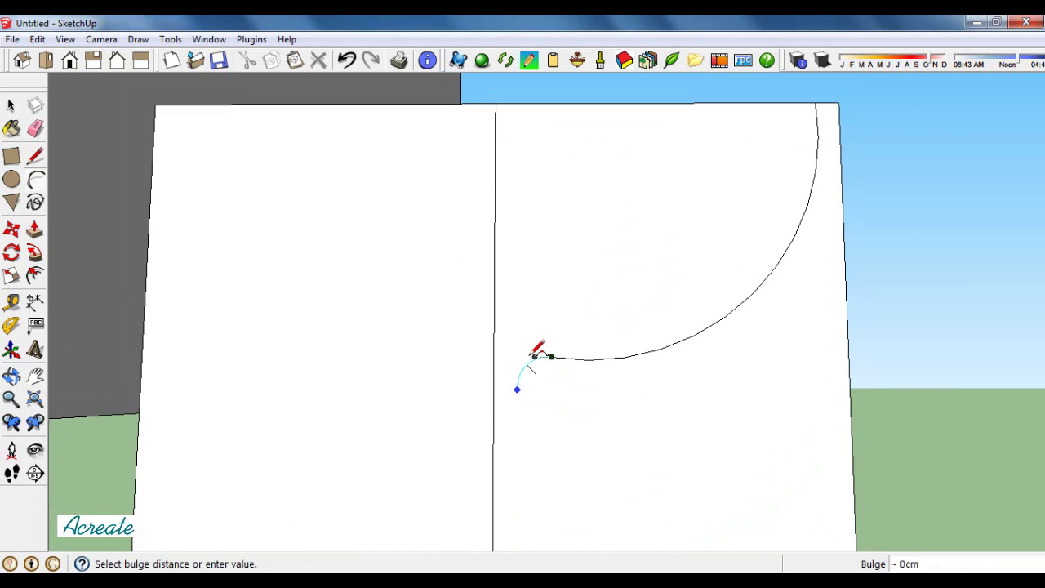
pyautogui.click(555, 326)
pyautogui.scroll(-1, 571, 316)
pyautogui.scroll(2, 576, 385)
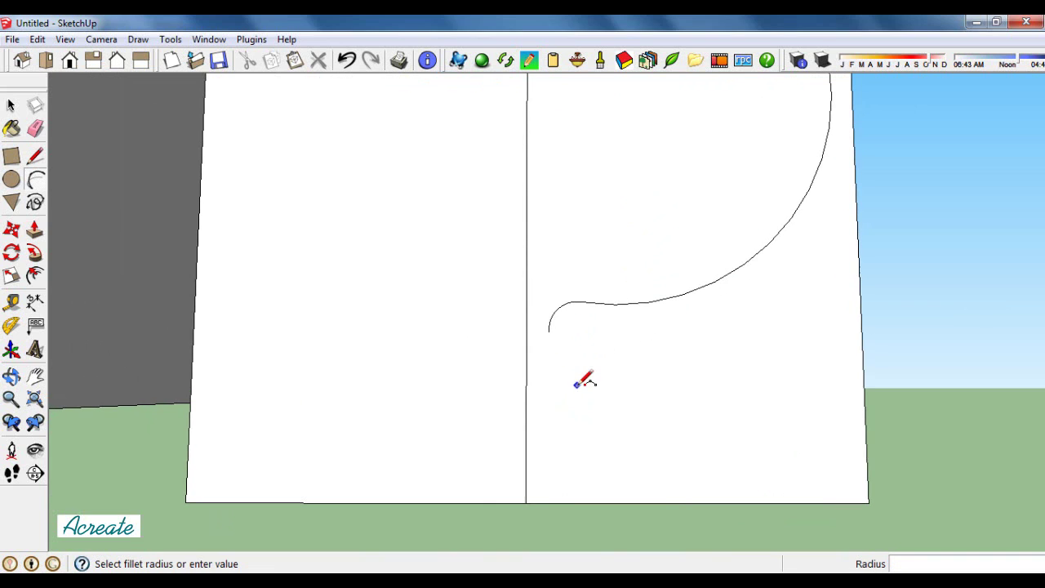
# Draw a 3 cm vertical stem line down from the curve's end.
pyautogui.click(38, 159)
pyautogui.click(549, 331)
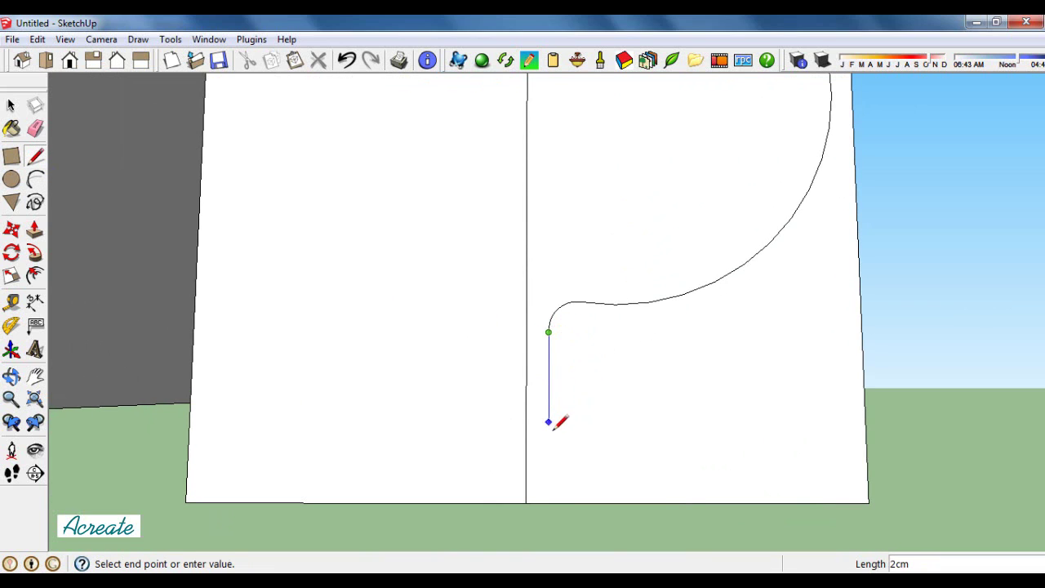
pyautogui.scroll(1, 558, 437)
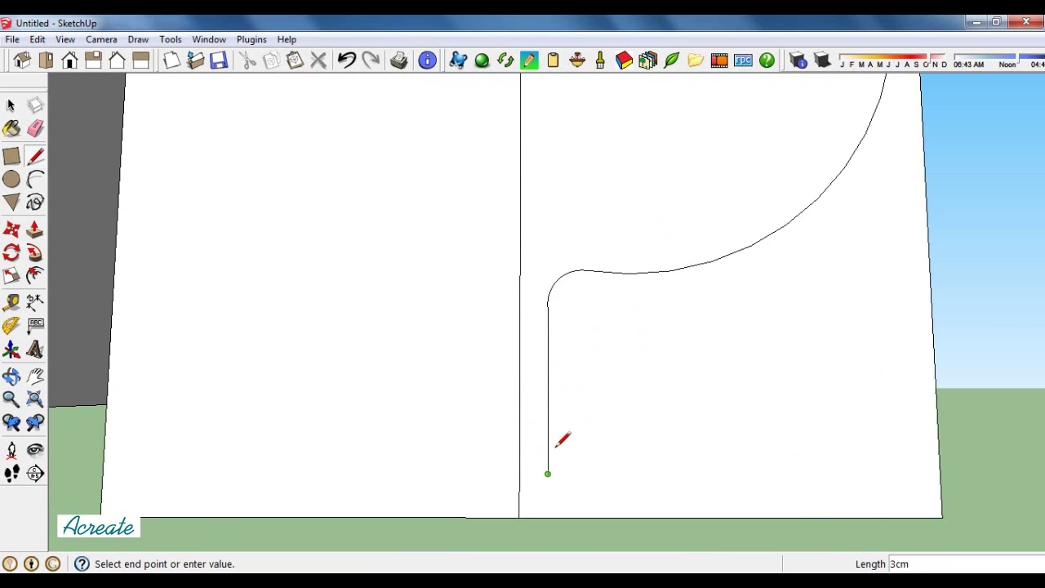
pyautogui.press('Return')
pyautogui.scroll(-1, 563, 408)
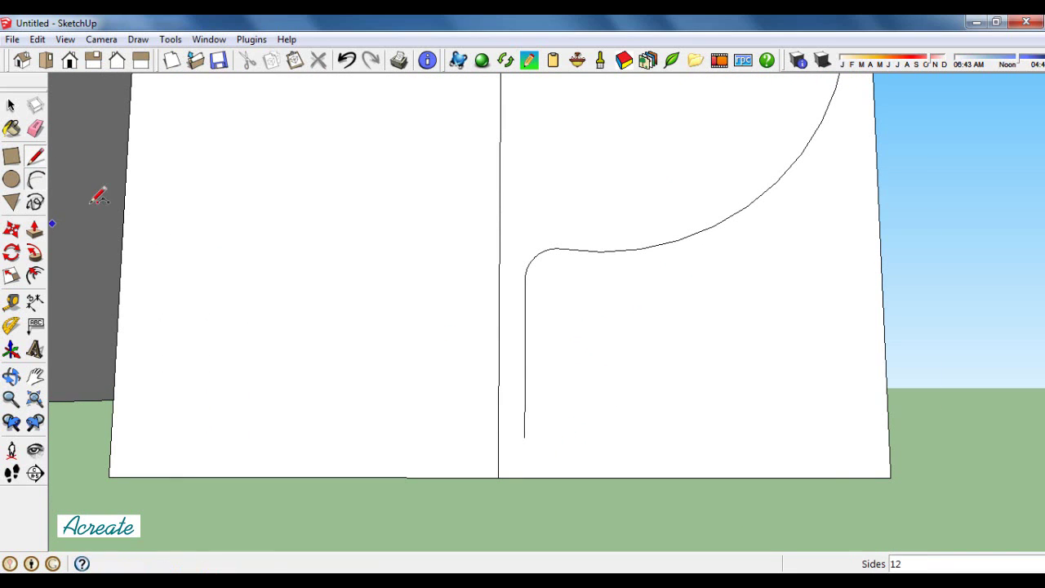
pyautogui.click(524, 403)
pyautogui.click(613, 477)
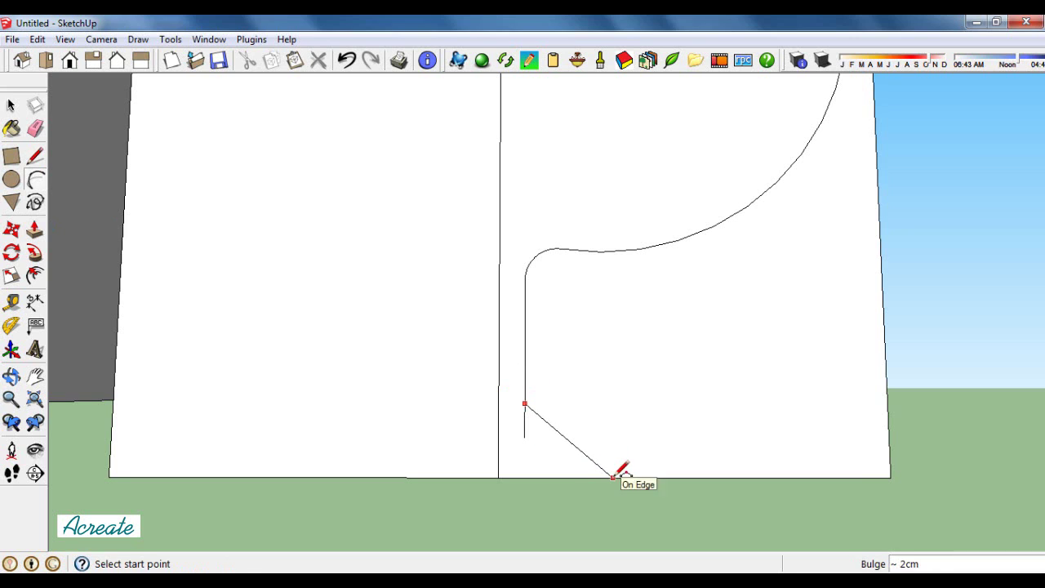
pyautogui.scroll(1, 526, 412)
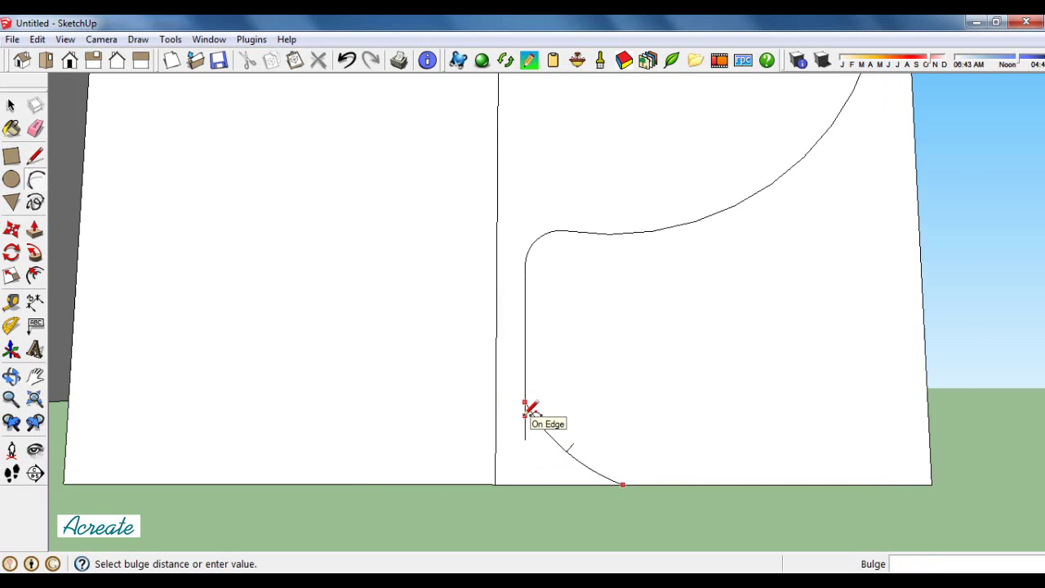
pyautogui.scroll(1, 527, 415)
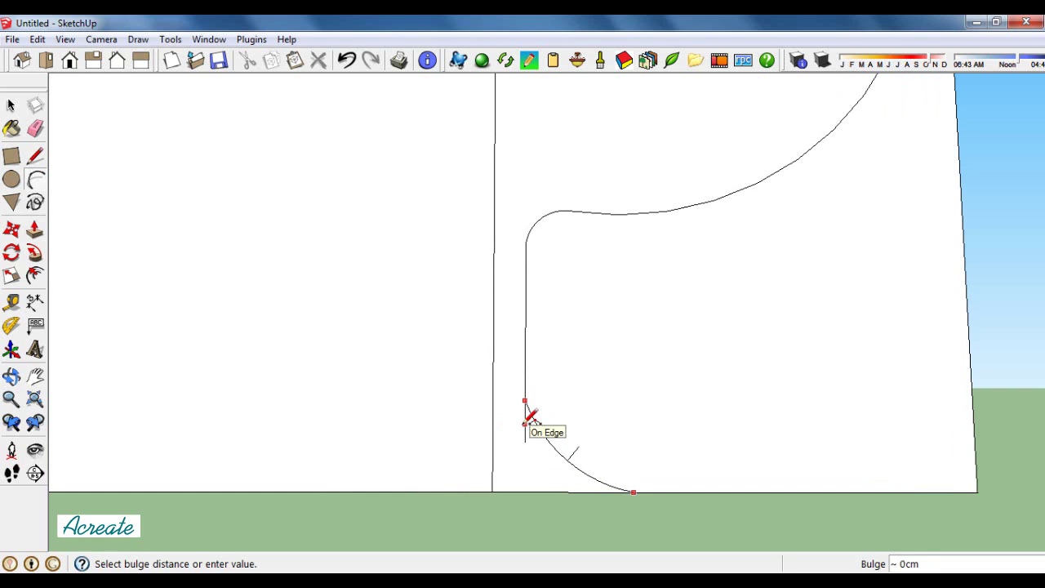
pyautogui.press('Escape')
# Place a horizontal guide just above the panel bottom and a vertical guide about 4 cm along.
pyautogui.press('t')
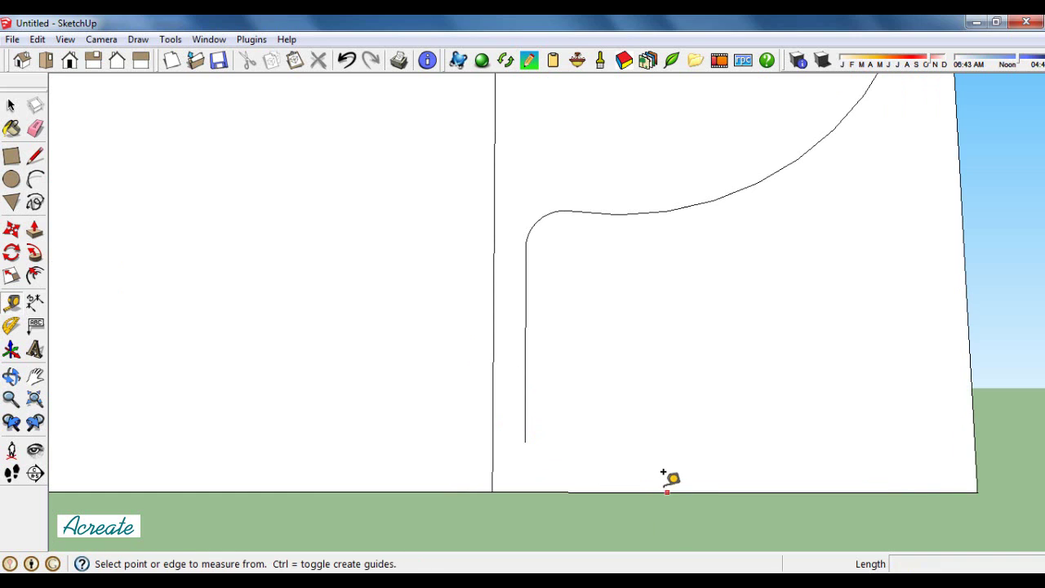
pyautogui.click(659, 489)
pyautogui.click(666, 443)
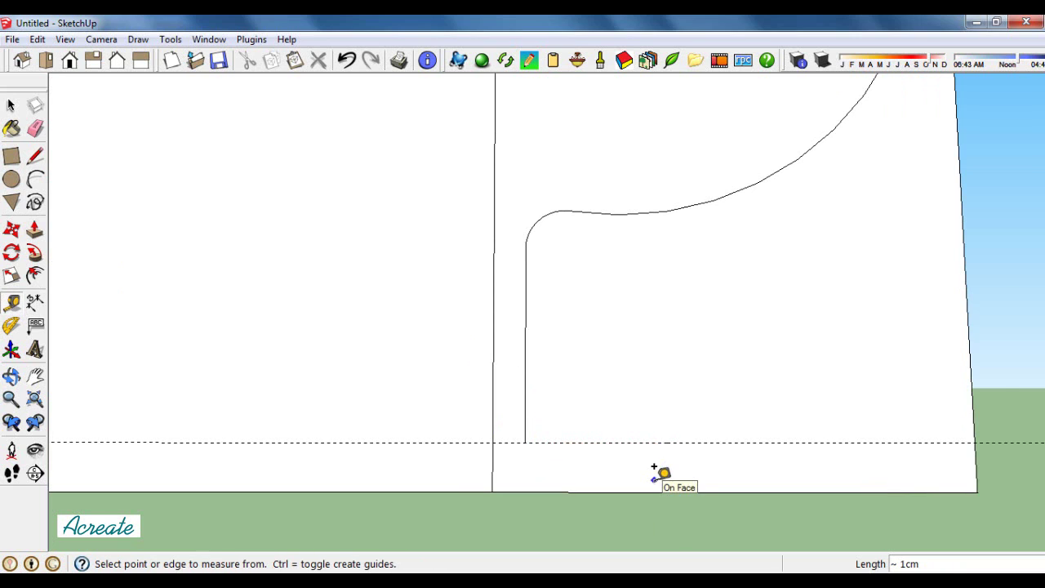
pyautogui.scroll(2, 653, 475)
pyautogui.click(456, 432)
pyautogui.scroll(-2, 457, 436)
pyautogui.scroll(-1, 555, 439)
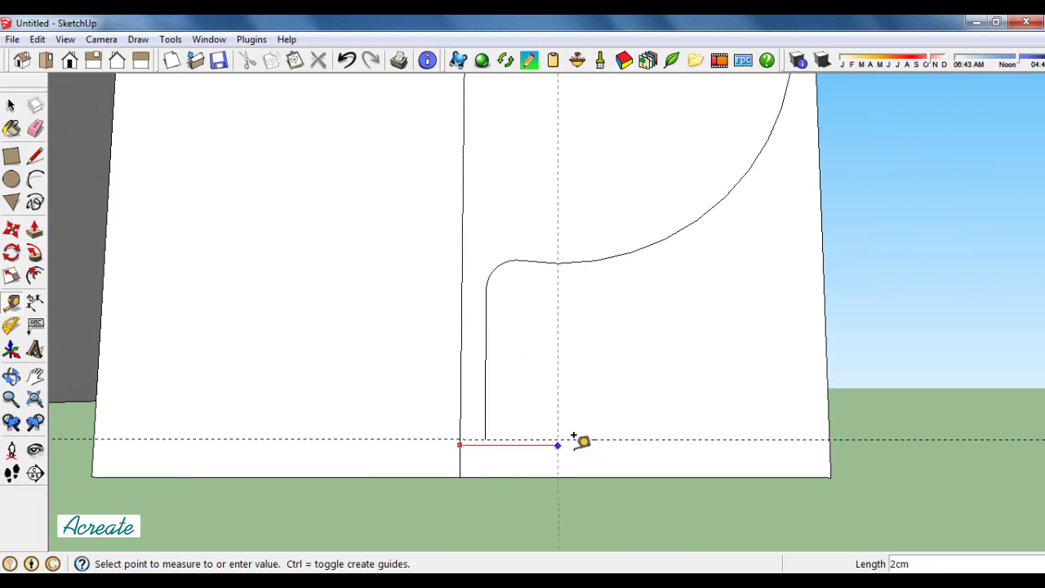
pyautogui.click(628, 439)
pyautogui.scroll(1, 647, 459)
pyautogui.scroll(2, 651, 461)
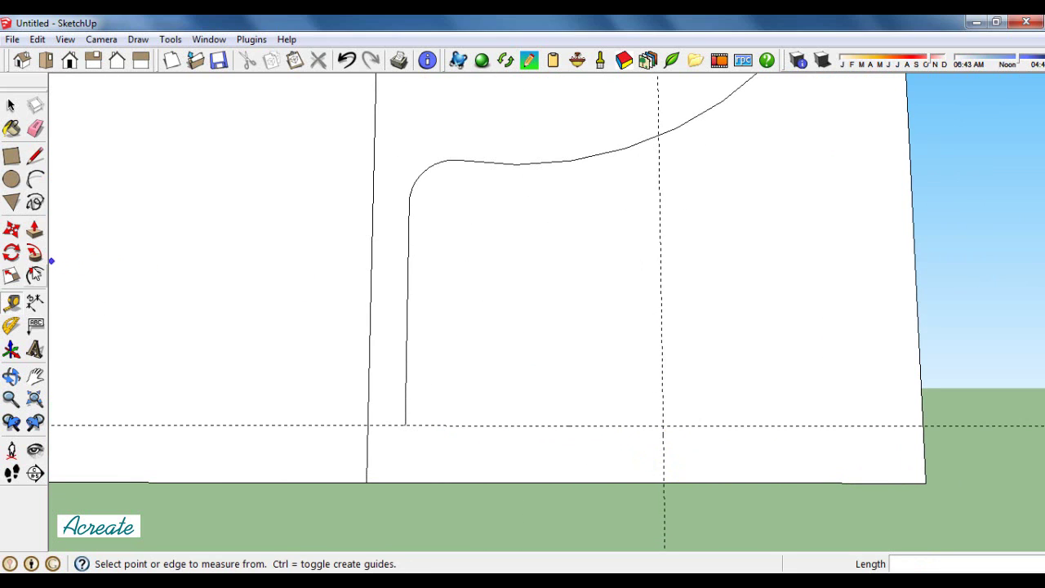
# Round the stem's foot with an arc ending on the horizontal guide, redrawing it once.
pyautogui.click(35, 179)
pyautogui.click(406, 386)
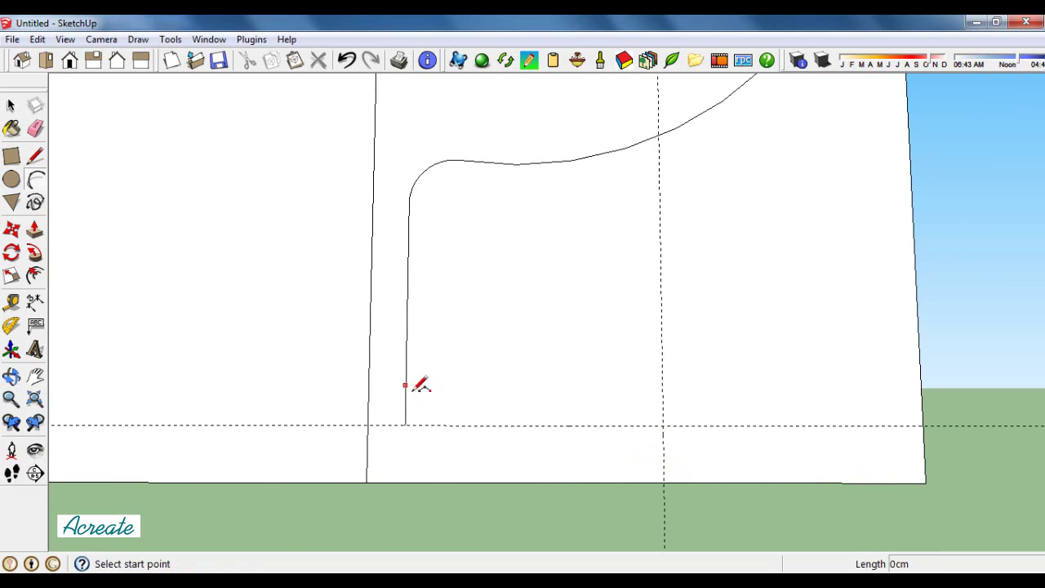
pyautogui.click(456, 425)
pyautogui.click(413, 412)
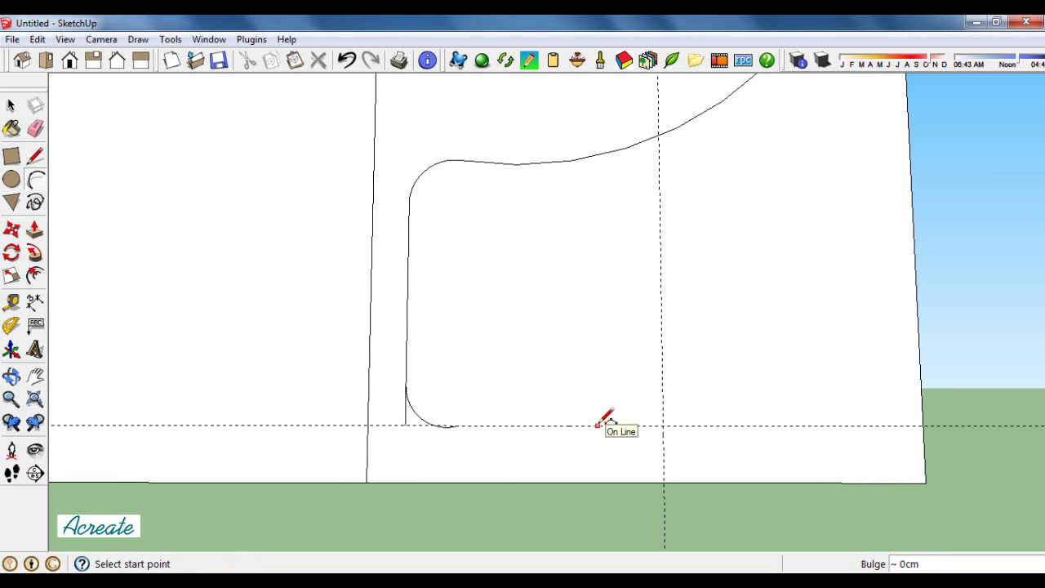
pyautogui.scroll(1, 521, 420)
pyautogui.click(347, 61)
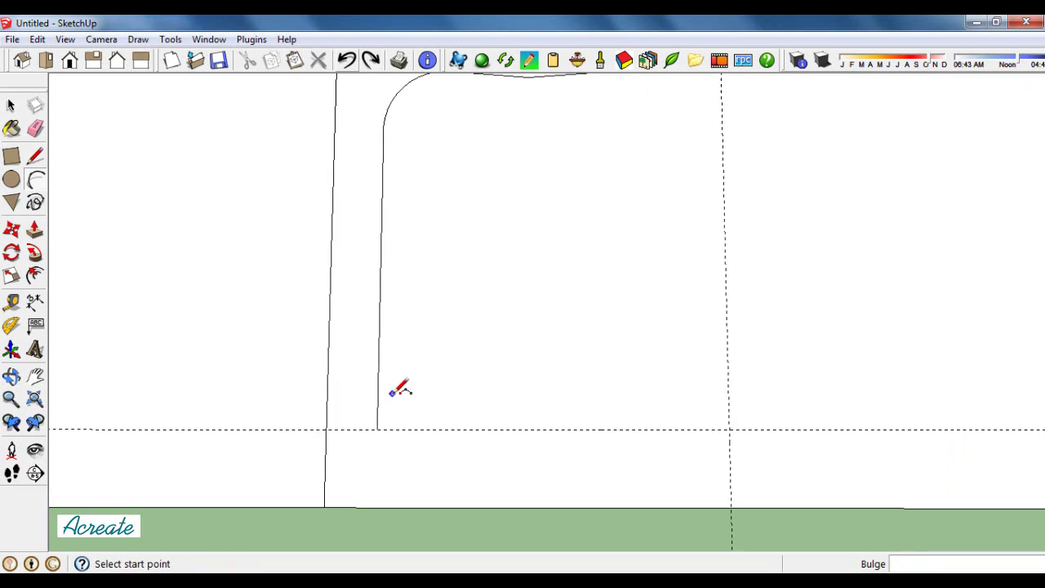
pyautogui.scroll(2, 391, 375)
pyautogui.click(375, 356)
pyautogui.click(463, 437)
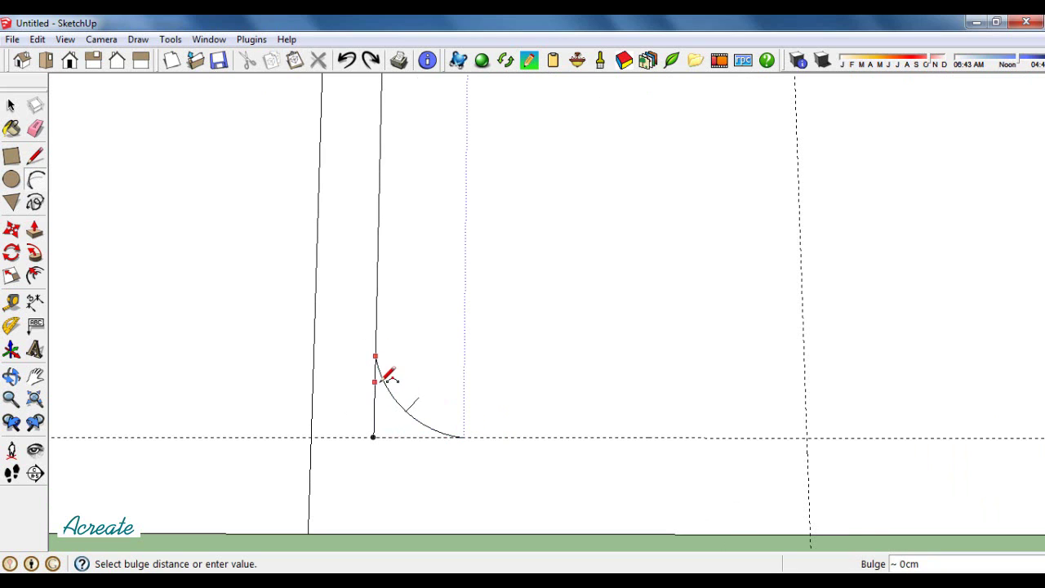
pyautogui.click(384, 380)
pyautogui.scroll(-1, 494, 365)
pyautogui.scroll(-1, 495, 365)
pyautogui.scroll(1, 650, 422)
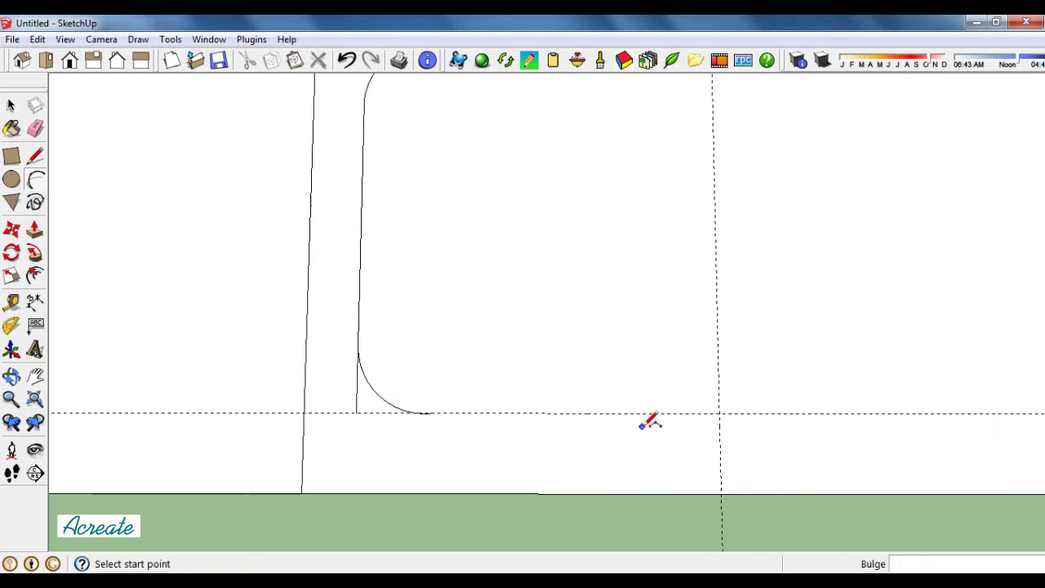
# Draw the foot's outer arc down to the ground and a small arc blending it into the guide.
pyautogui.click(667, 412)
pyautogui.click(720, 492)
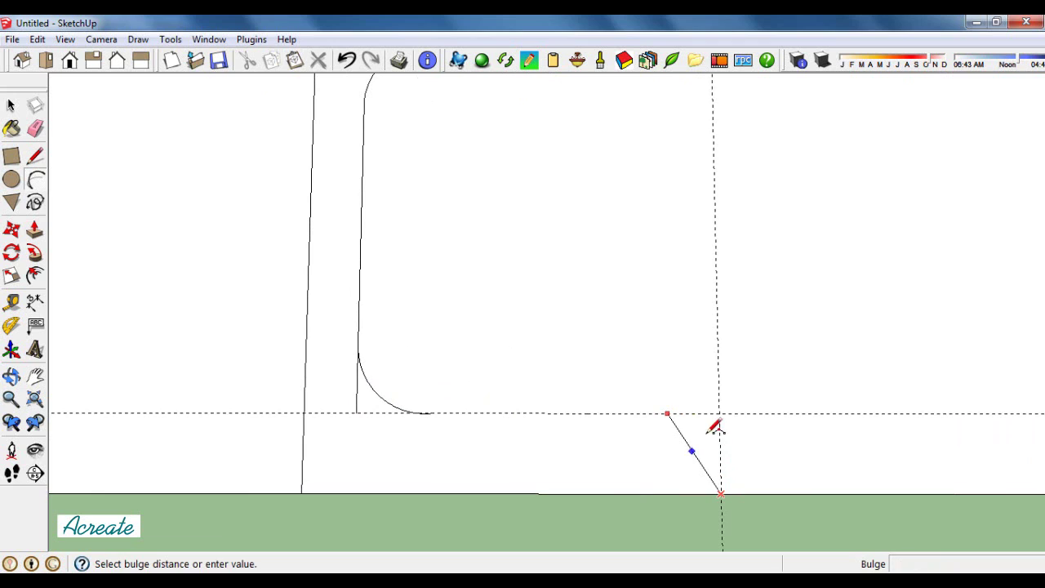
pyautogui.scroll(1, 699, 408)
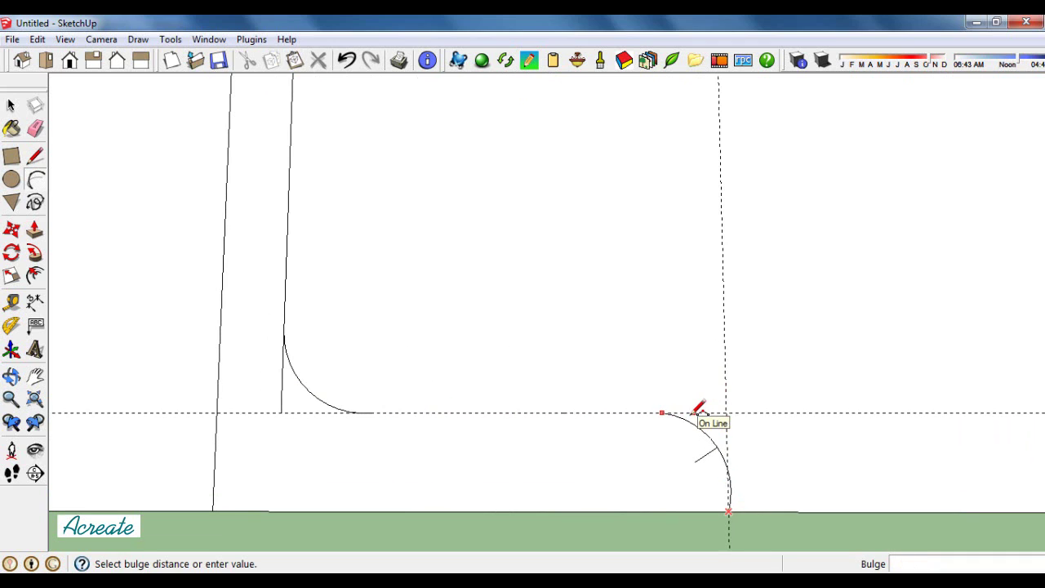
pyautogui.click(729, 477)
pyautogui.scroll(1, 692, 402)
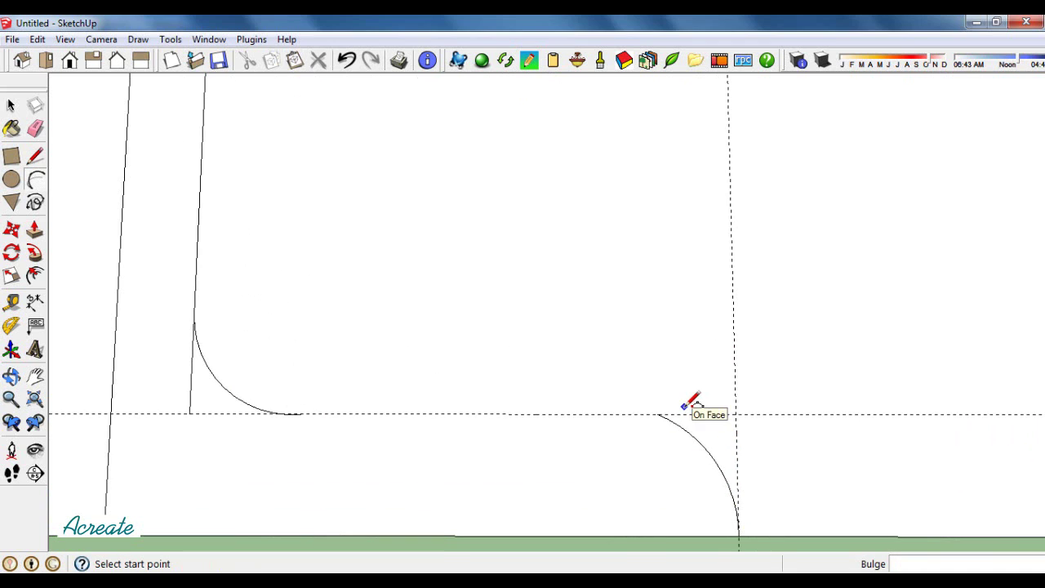
pyautogui.click(552, 414)
pyautogui.click(699, 441)
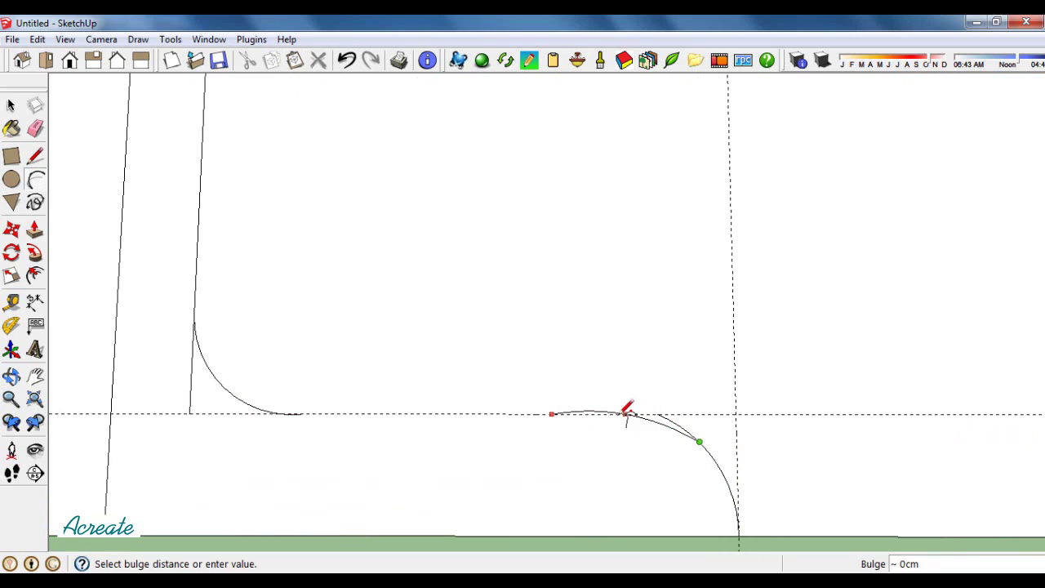
pyautogui.press('Escape')
pyautogui.scroll(2, 637, 408)
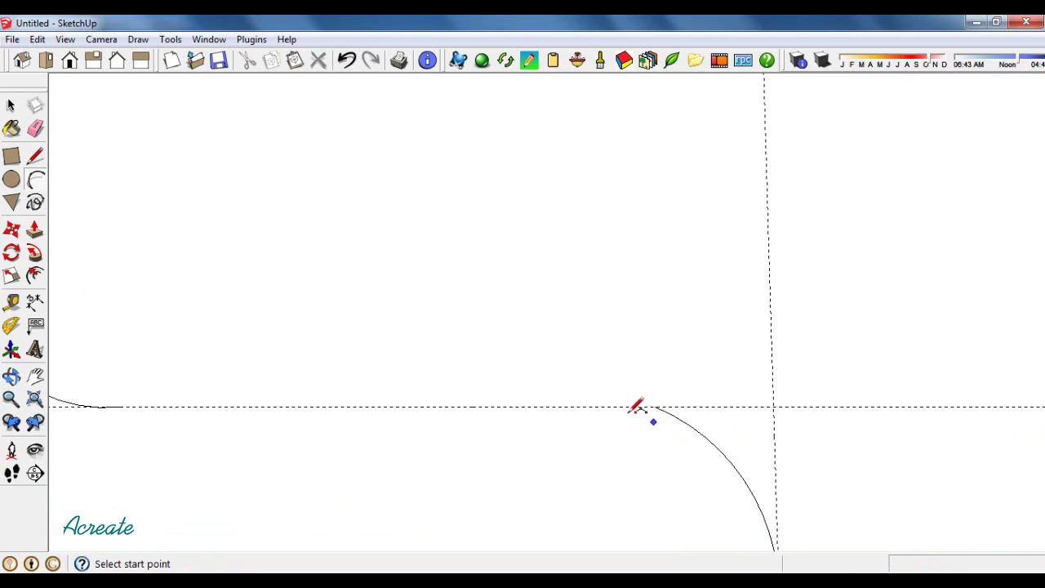
pyautogui.click(710, 427)
pyautogui.click(626, 405)
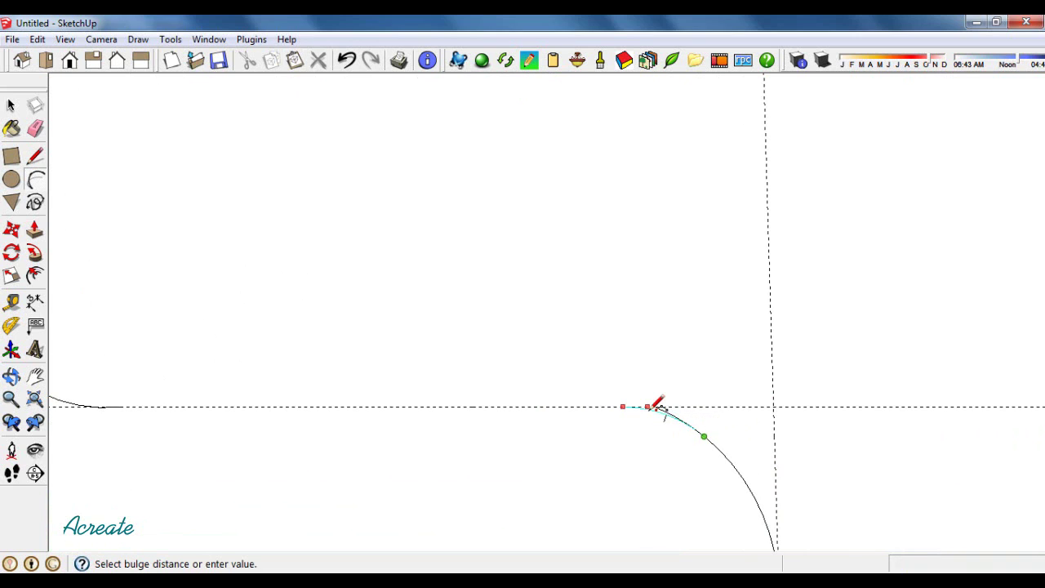
pyautogui.click(658, 404)
pyautogui.scroll(-1, 772, 366)
# Join the left and right arc ends with a straight horizontal base line.
pyautogui.click(34, 158)
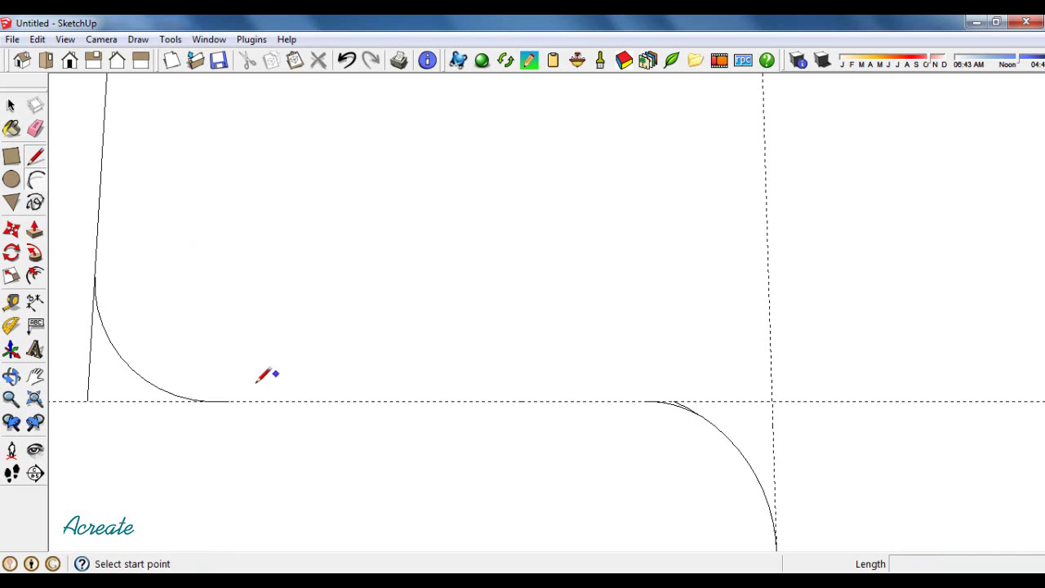
pyautogui.click(229, 401)
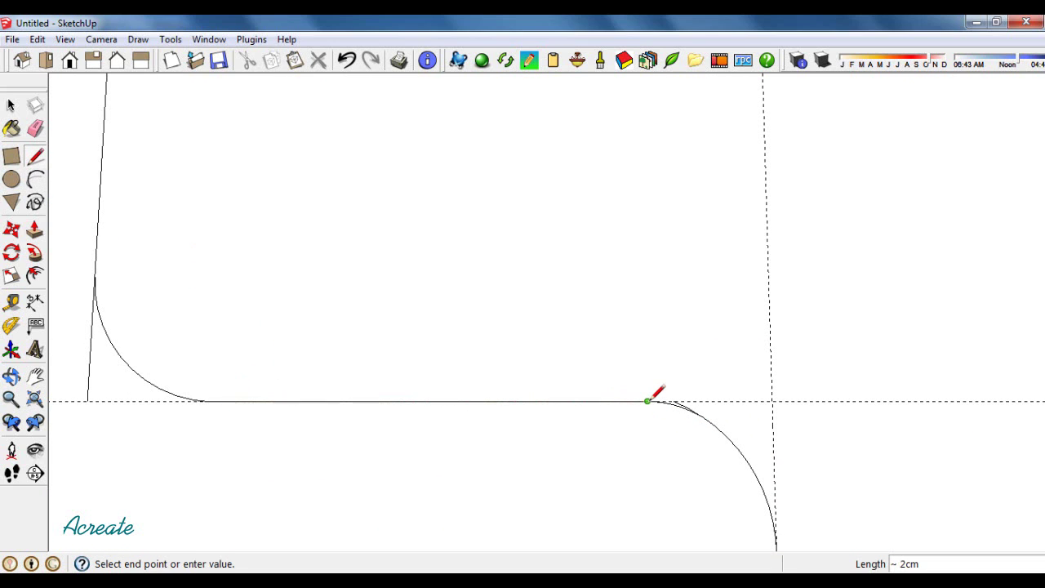
pyautogui.click(648, 400)
pyautogui.click(35, 131)
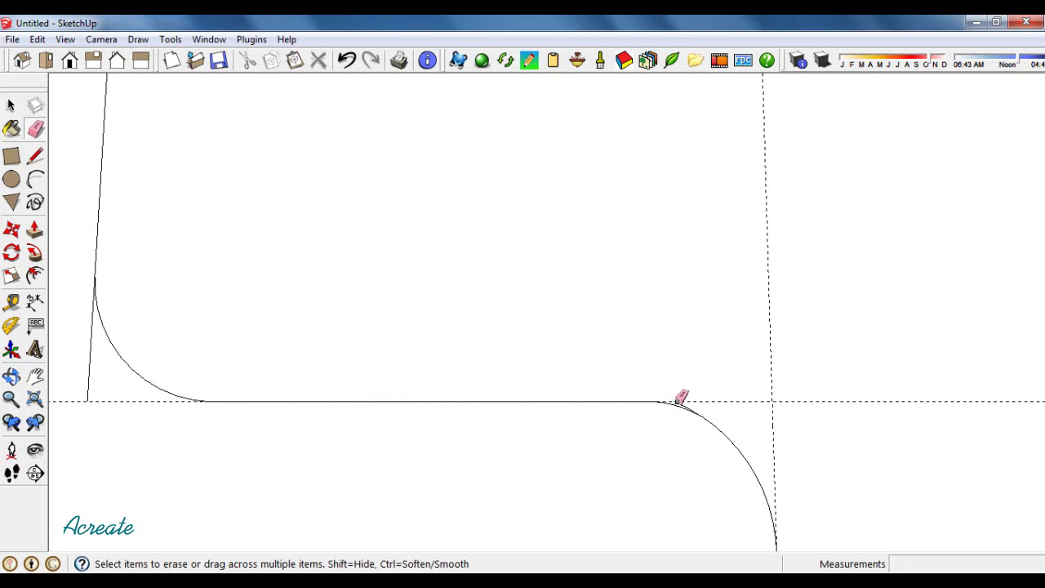
pyautogui.scroll(2, 704, 406)
pyautogui.scroll(2, 692, 408)
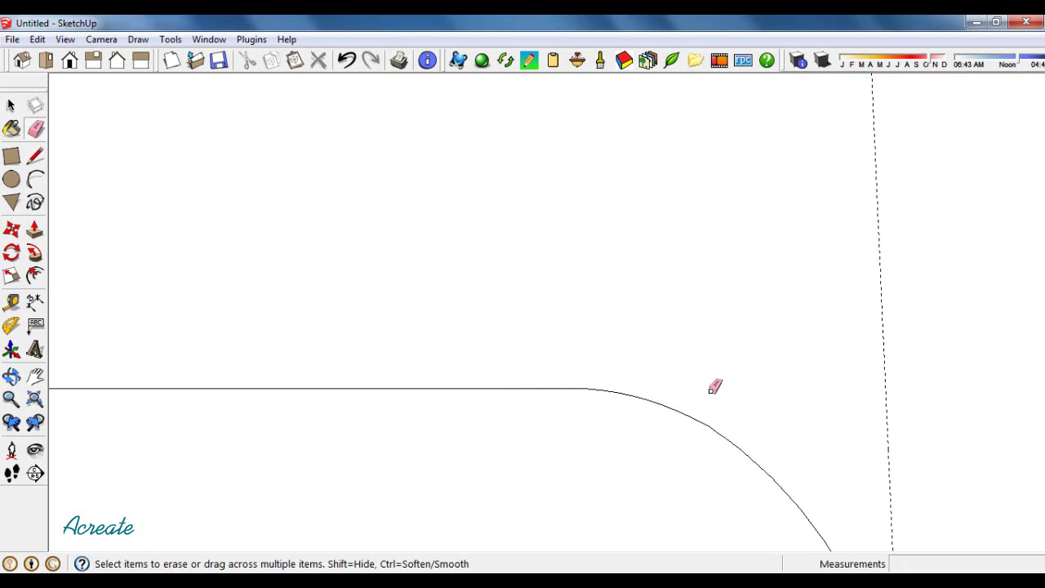
pyautogui.scroll(-1, 849, 373)
pyautogui.scroll(-2, 849, 373)
pyautogui.scroll(-2, 769, 484)
pyautogui.scroll(3, 532, 428)
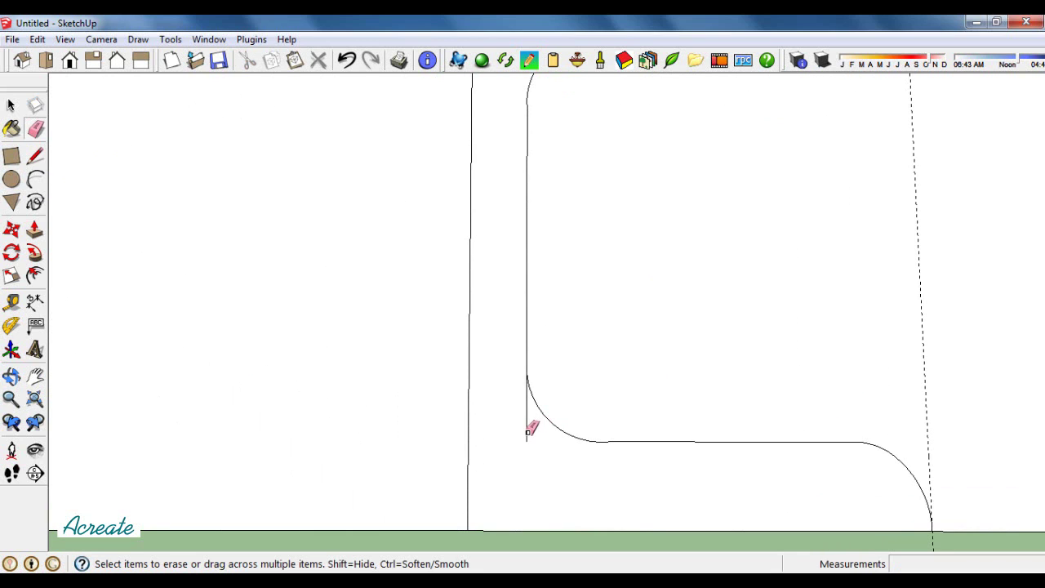
pyautogui.scroll(-3, 539, 462)
pyautogui.scroll(-2, 571, 457)
pyautogui.scroll(1, 613, 313)
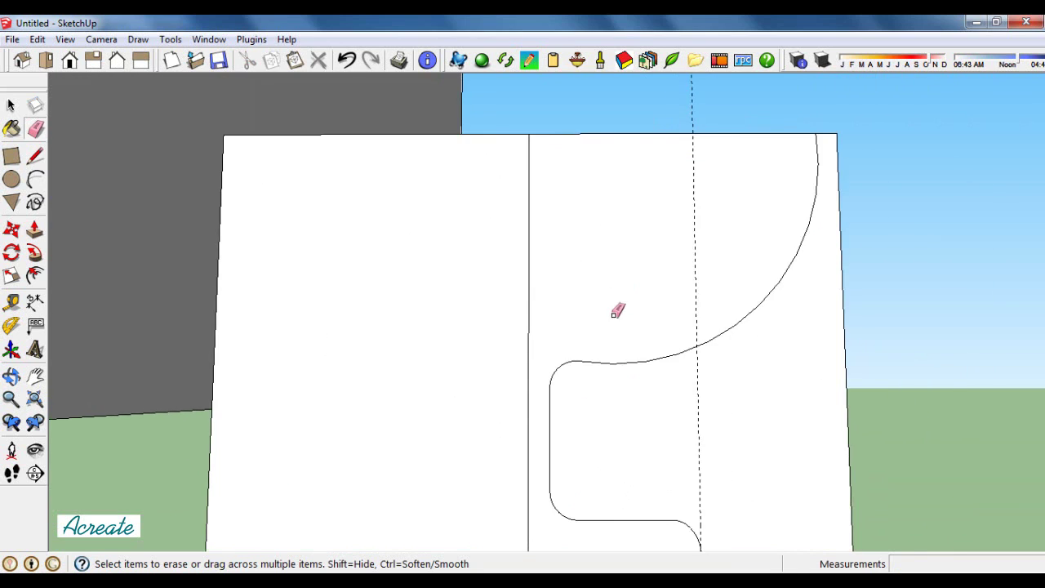
pyautogui.scroll(1, 613, 314)
pyautogui.scroll(1, 630, 341)
# Offset the sweeping bowl curve 0.2 inward to give the profile wall thickness.
pyautogui.press('space')
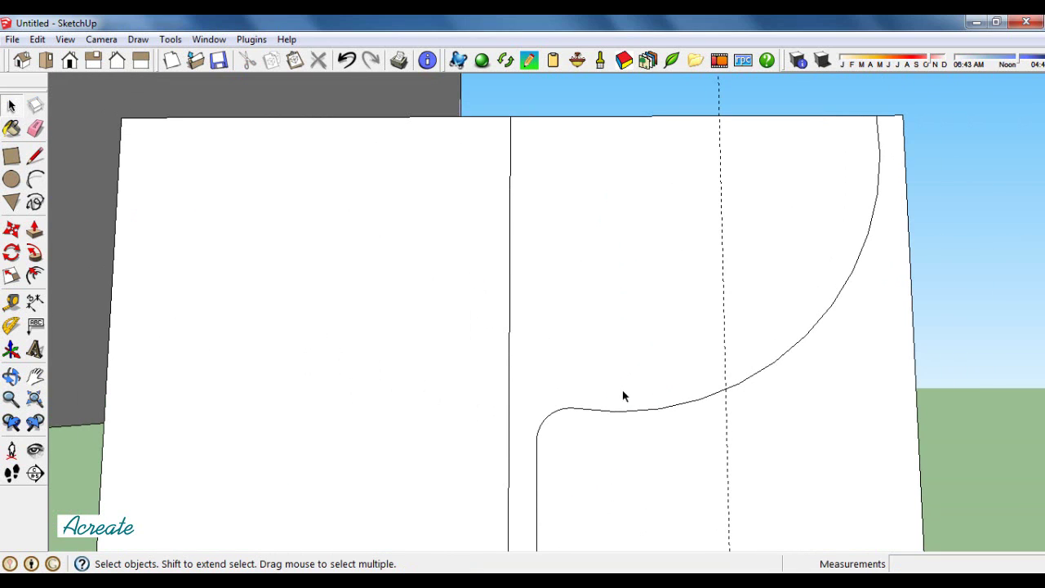
pyautogui.moveTo(623, 394); pyautogui.dragTo(828, 313, button='middle')
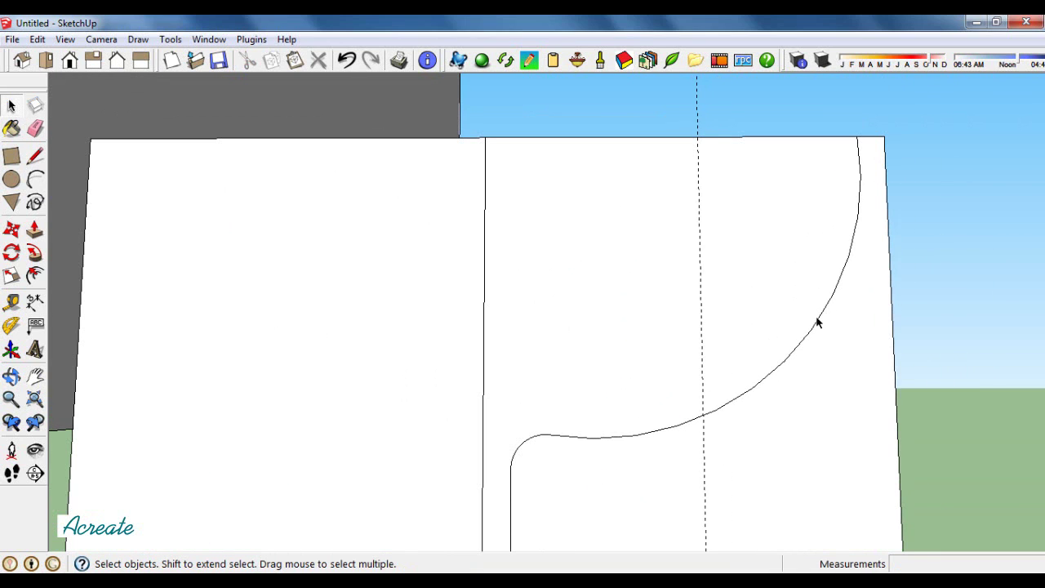
pyautogui.click(817, 322)
pyautogui.click(34, 275)
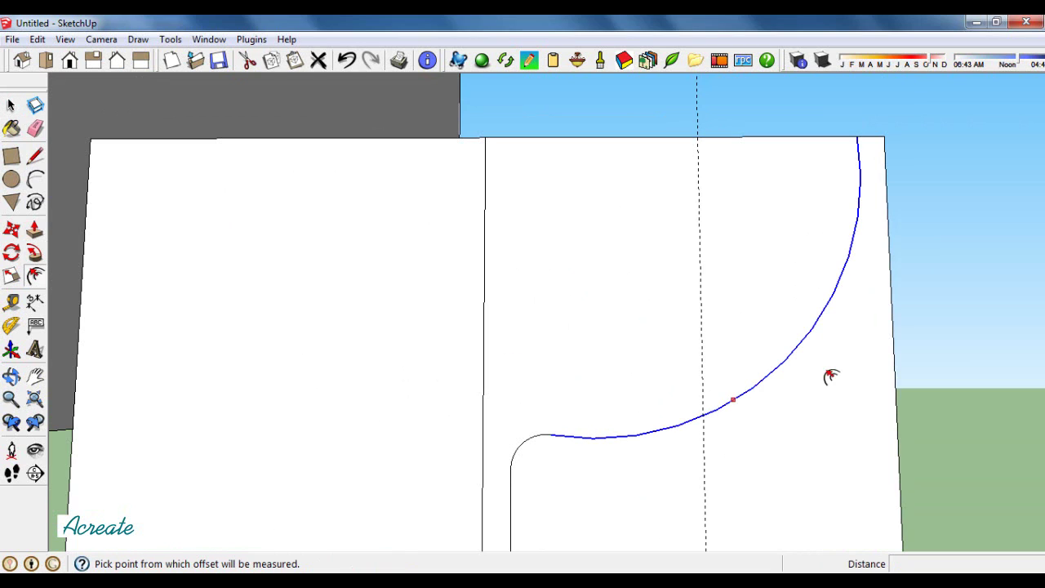
pyautogui.click(789, 358)
pyautogui.write('0.2')
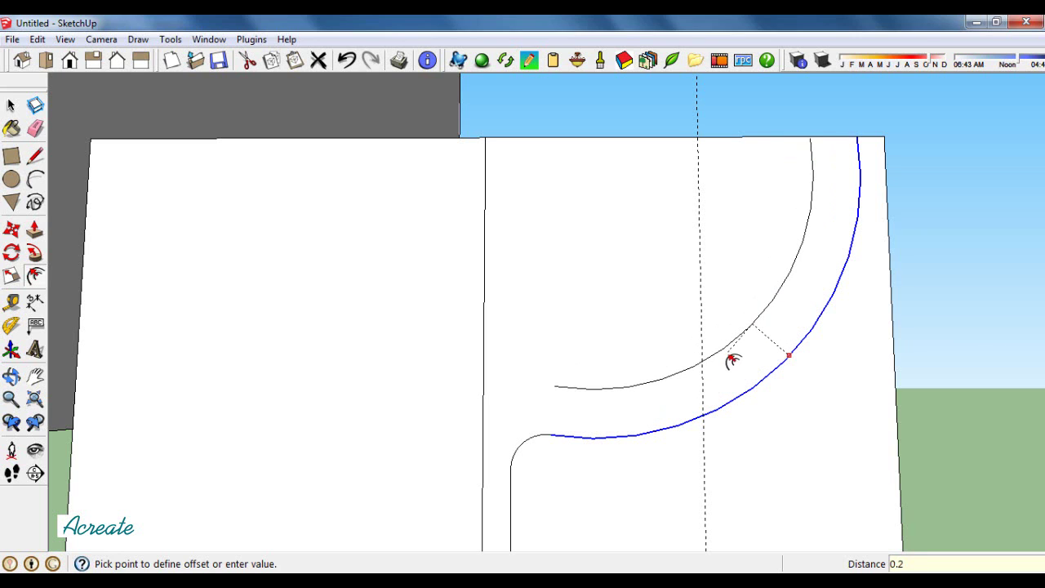
pyautogui.press('Return')
pyautogui.scroll(-2, 674, 403)
pyautogui.scroll(2, 606, 422)
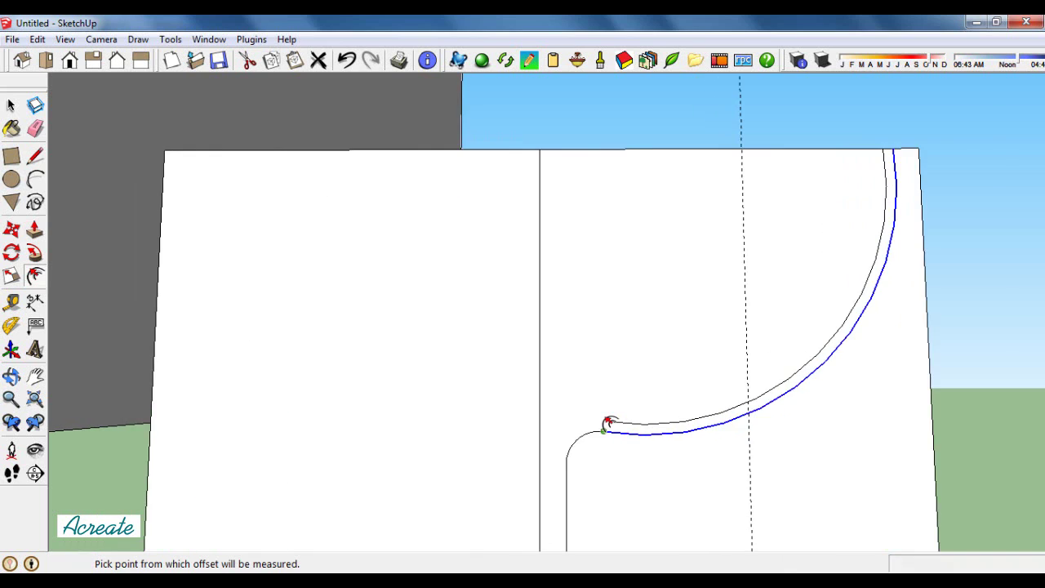
pyautogui.scroll(2, 609, 357)
pyautogui.scroll(1, 572, 395)
# Draw a horizontal line from the panel's vertical edge to the inner curve's end.
pyautogui.click(35, 179)
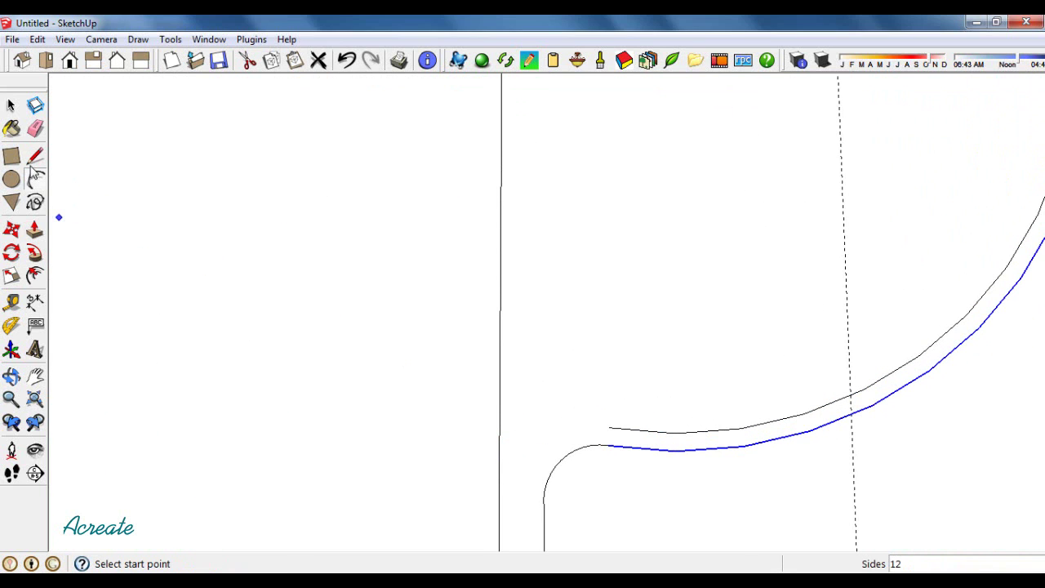
pyautogui.click(35, 156)
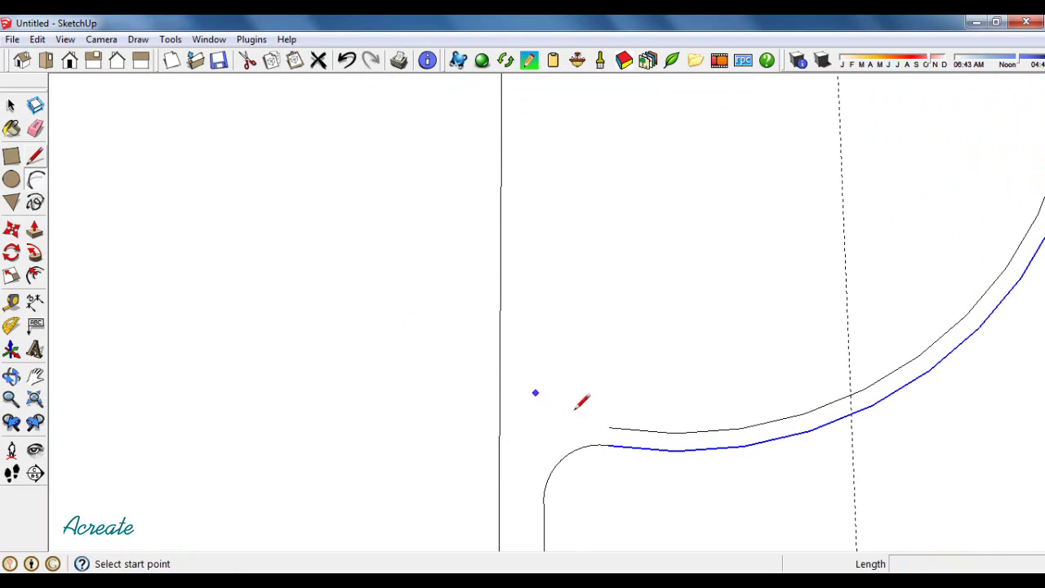
pyautogui.click(500, 433)
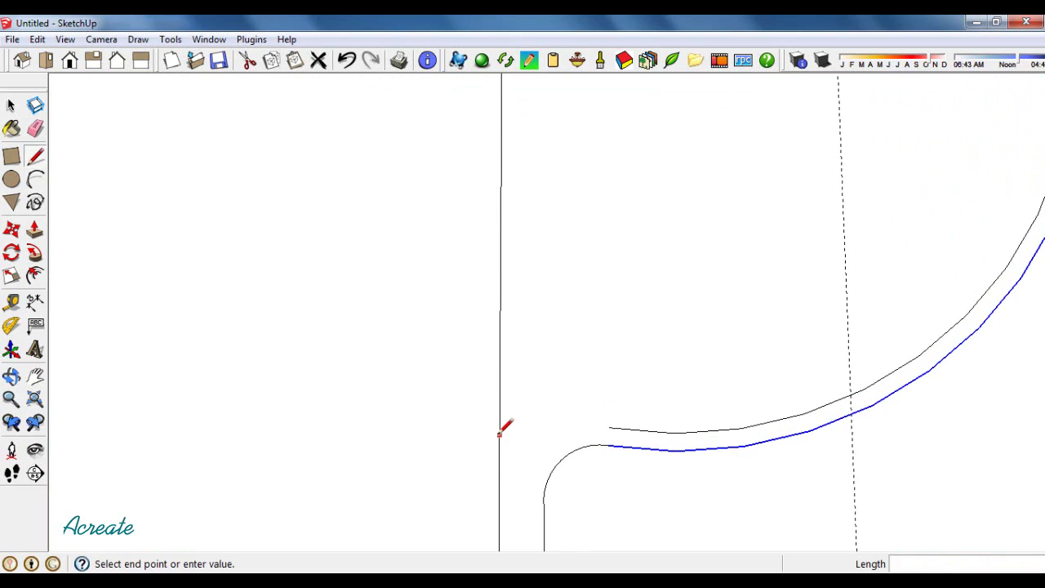
pyautogui.click(584, 433)
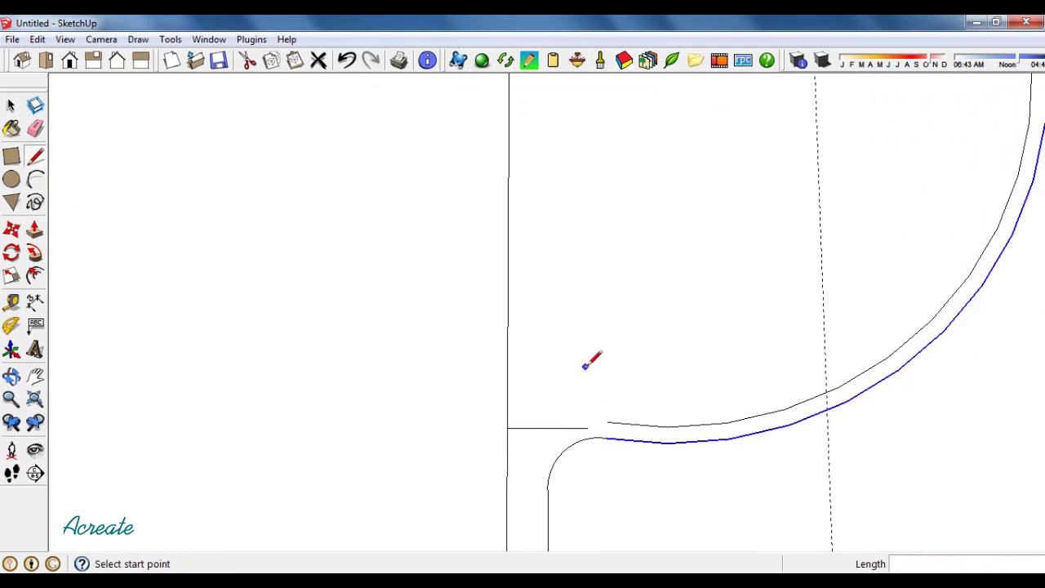
pyautogui.scroll(-1, 590, 361)
# Join the horizontal edge's end to the curved line with a bulging arc.
pyautogui.press('a')
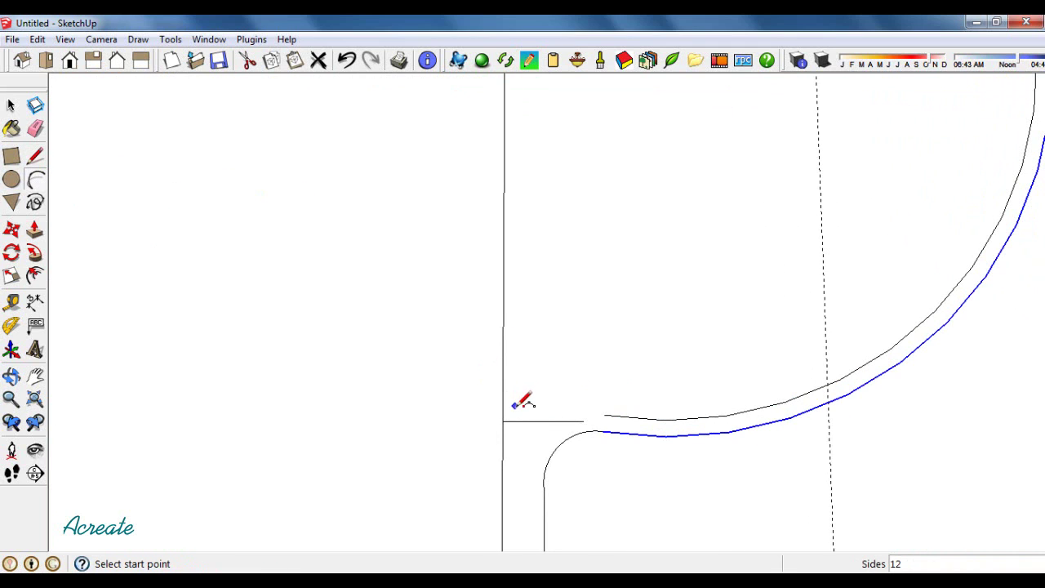
pyautogui.click(503, 421)
pyautogui.click(612, 415)
pyautogui.scroll(1, 555, 413)
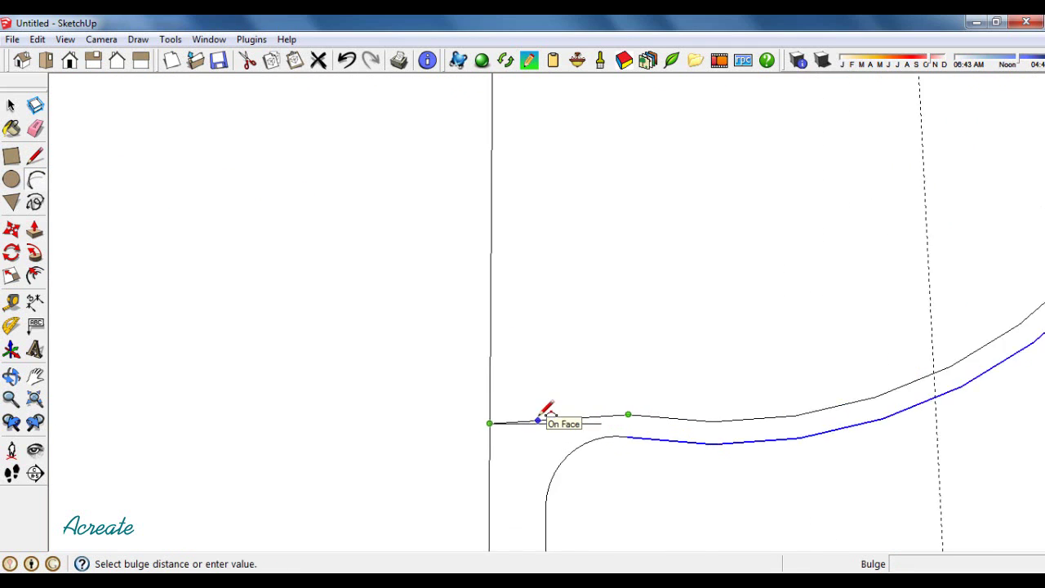
pyautogui.scroll(1, 534, 413)
pyautogui.click(522, 402)
# Erase the short leftover horizontal edge below the arc.
pyautogui.click(35, 129)
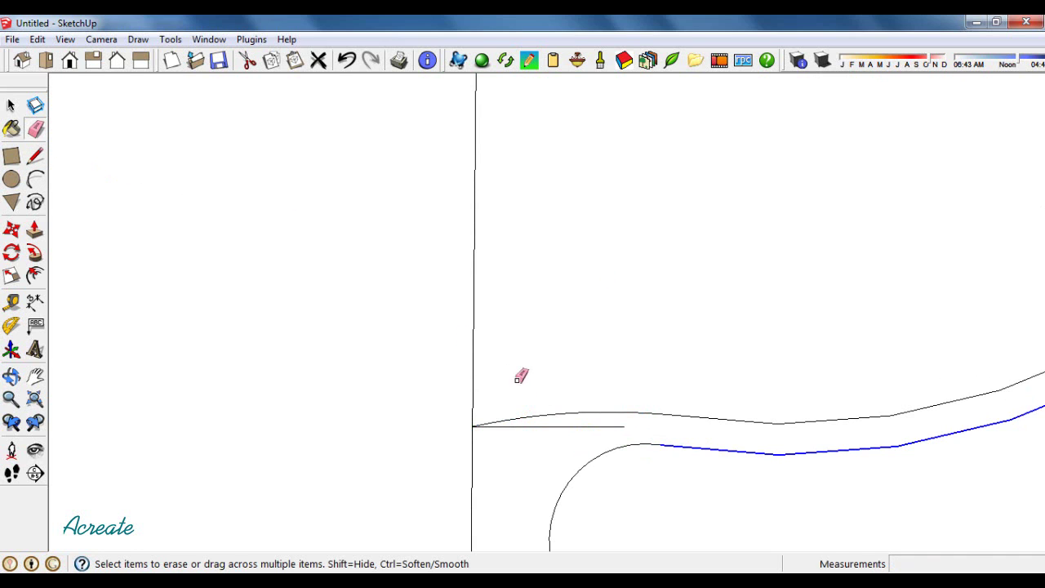
pyautogui.click(563, 425)
pyautogui.scroll(-2, 599, 364)
pyautogui.scroll(-2, 653, 408)
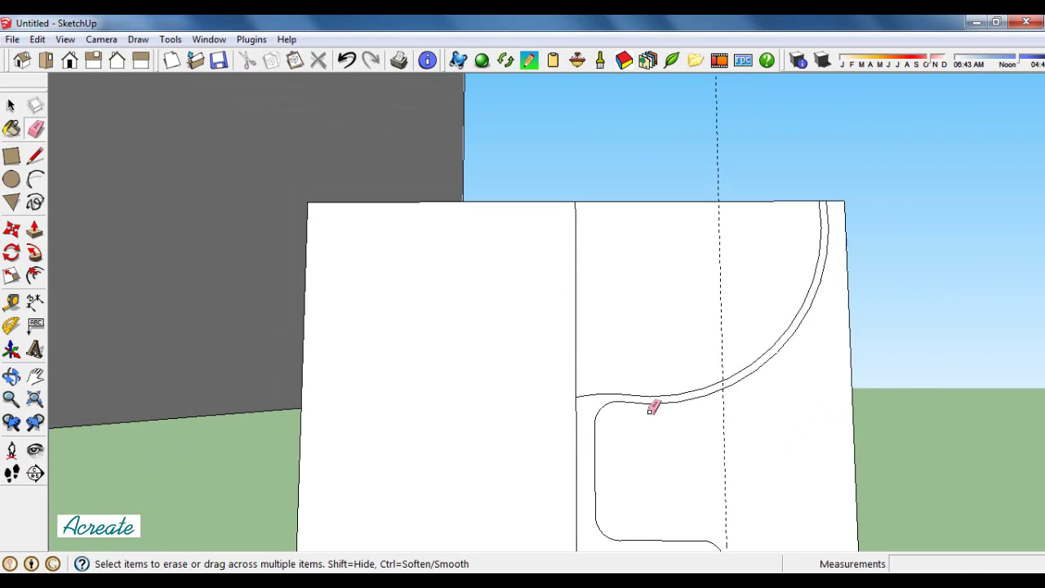
pyautogui.scroll(1, 594, 392)
pyautogui.scroll(-2, 811, 215)
pyautogui.scroll(2, 793, 236)
pyautogui.scroll(-3, 781, 280)
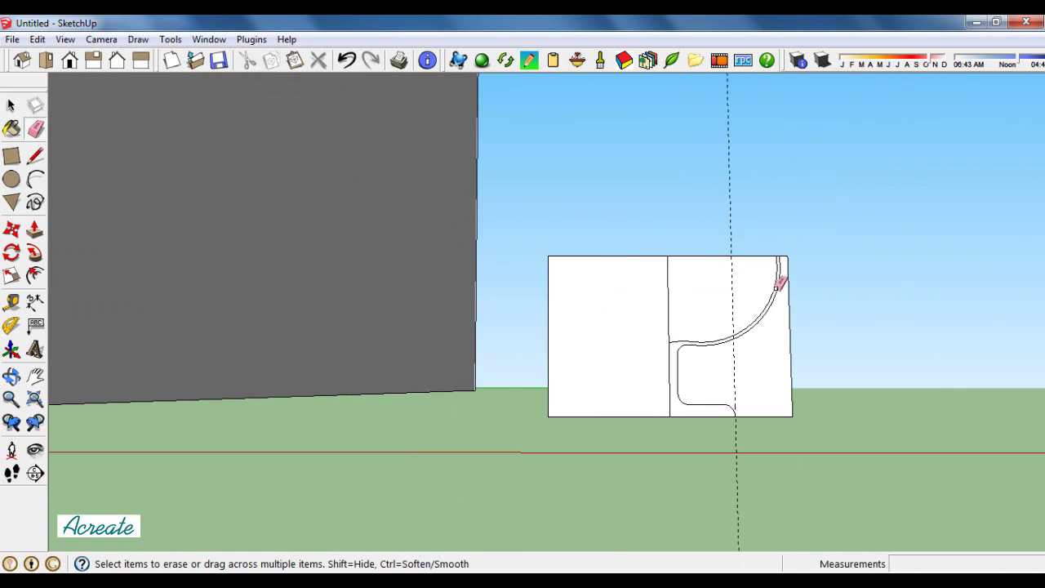
pyautogui.scroll(1, 781, 257)
pyautogui.scroll(1, 783, 253)
pyautogui.scroll(1, 788, 243)
pyautogui.scroll(1, 788, 245)
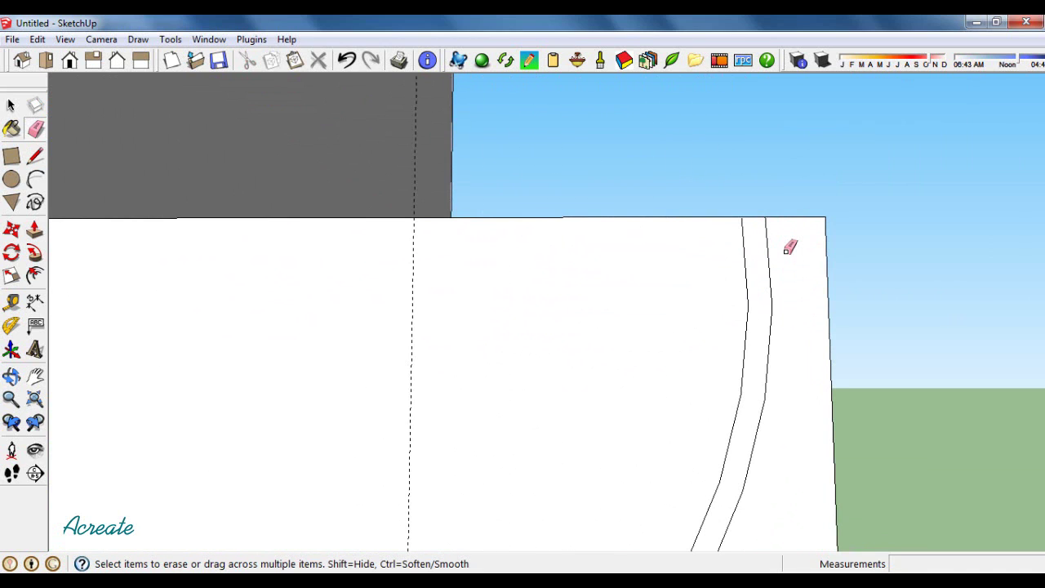
# Start an arc across the top end of the strip, edge to edge.
pyautogui.click(35, 179)
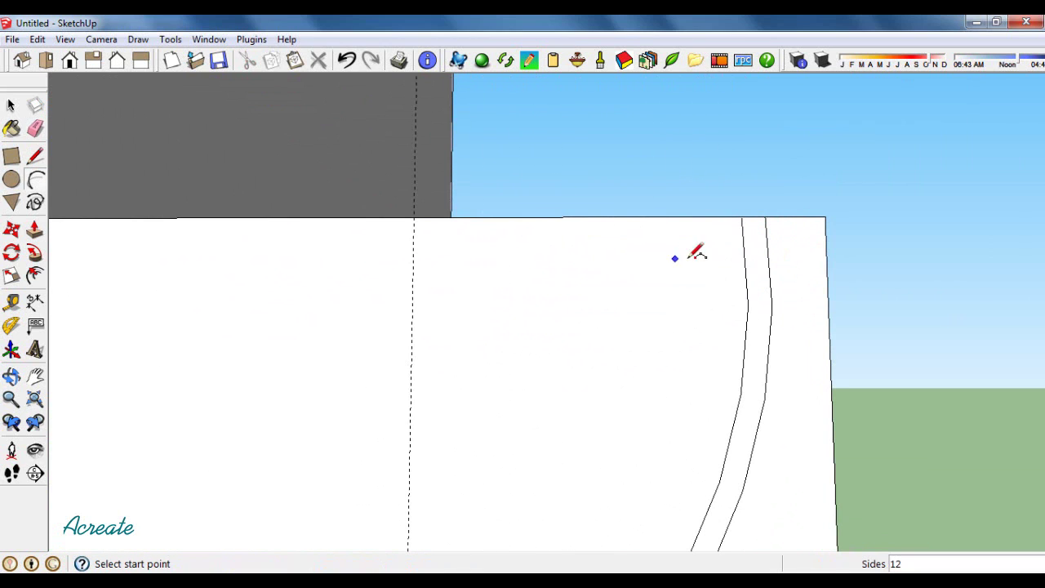
pyautogui.click(745, 259)
pyautogui.click(768, 260)
pyautogui.scroll(1, 766, 246)
pyautogui.scroll(2, 763, 249)
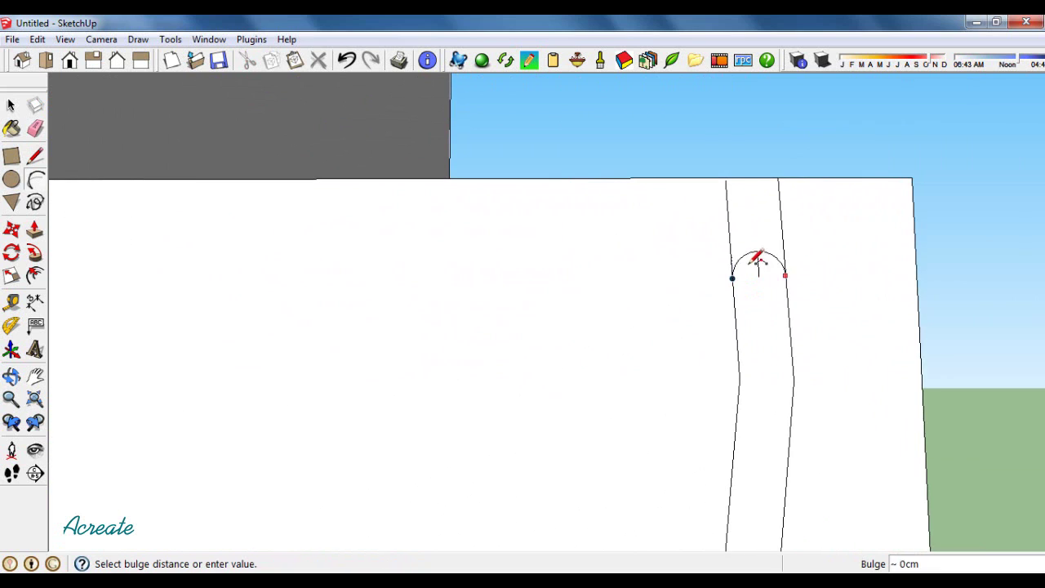
# Finish the half-circle cap on the strip's top and erase the two edges above it.
pyautogui.click(785, 242)
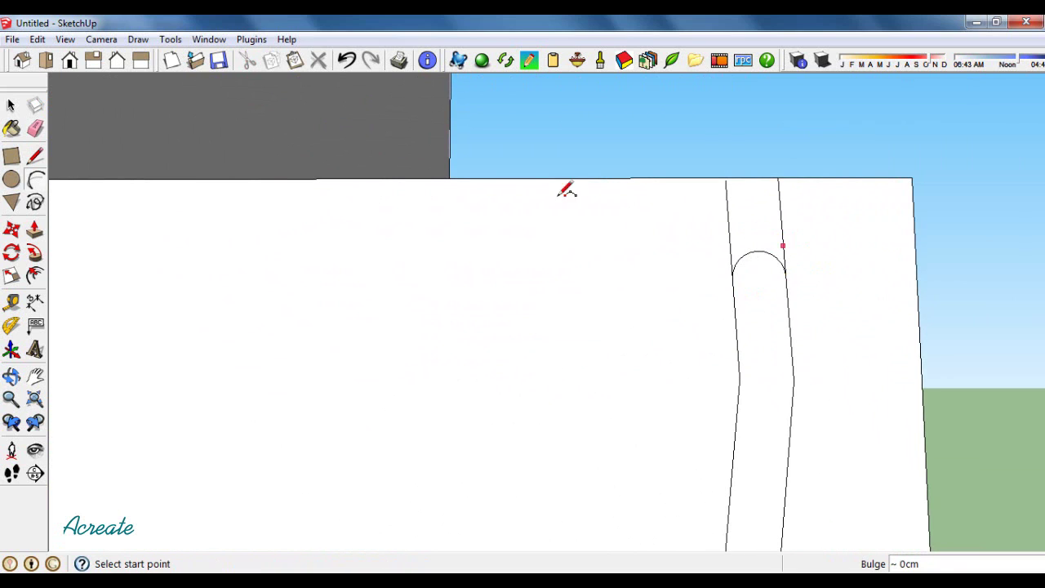
pyautogui.click(35, 128)
pyautogui.click(730, 254)
pyautogui.click(781, 233)
pyautogui.scroll(-1, 808, 248)
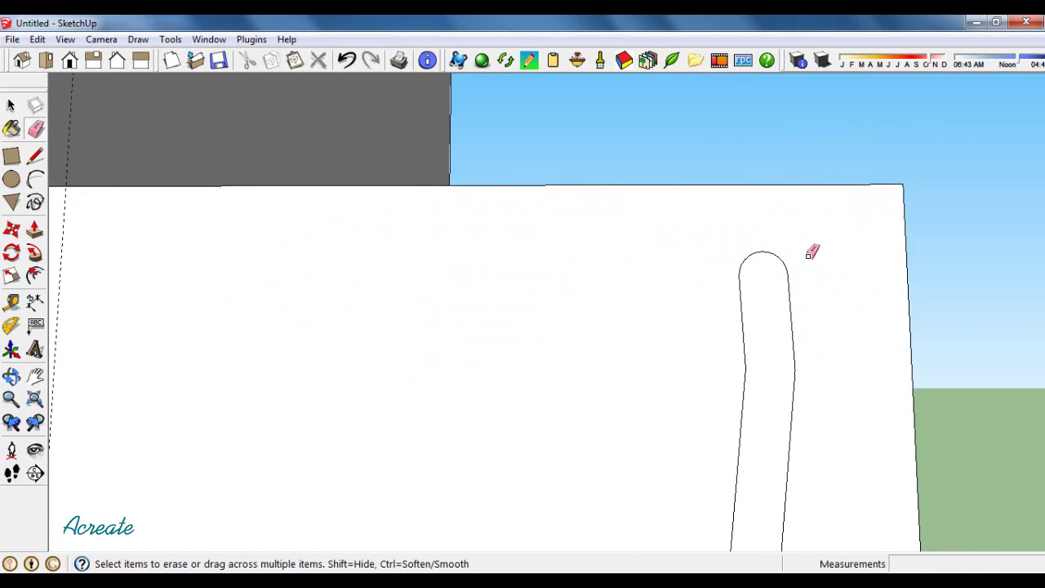
pyautogui.scroll(-2, 797, 247)
pyautogui.scroll(-2, 680, 242)
pyautogui.scroll(-3, 685, 262)
# Orbit around the box to a three-quarter view of its other faces.
pyautogui.moveTo(693, 286)
pyautogui.mouseDown(button='middle')
pyautogui.moveTo(655, 387)
pyautogui.moveTo(634, 408)
pyautogui.mouseUp(button='middle')
pyautogui.scroll(1, 572, 441)
pyautogui.scroll(4, 585, 433)
pyautogui.scroll(-3, 592, 430)
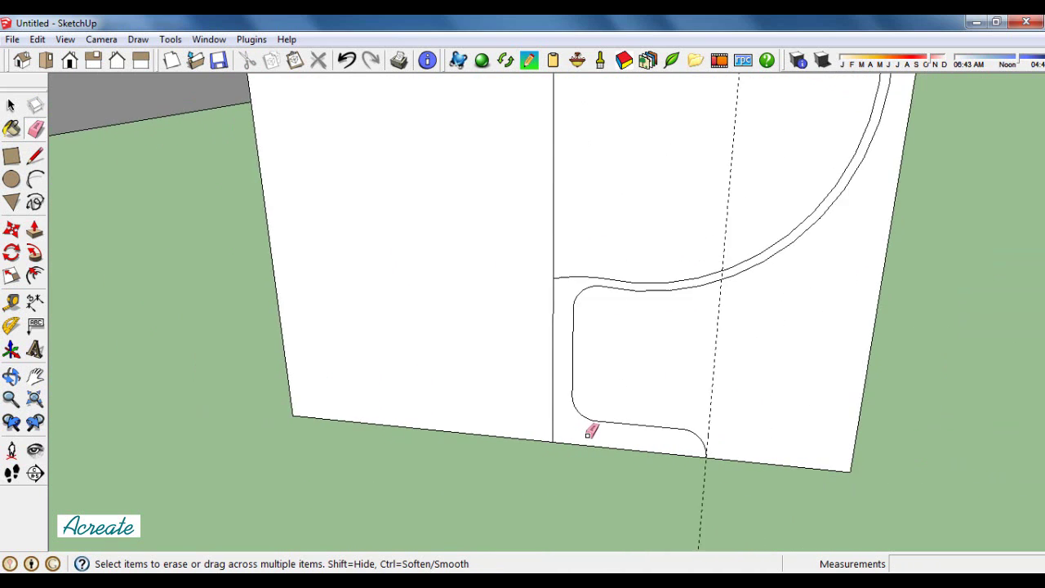
pyautogui.scroll(-2, 595, 436)
pyautogui.moveTo(595, 436); pyautogui.dragTo(664, 380, button='middle')
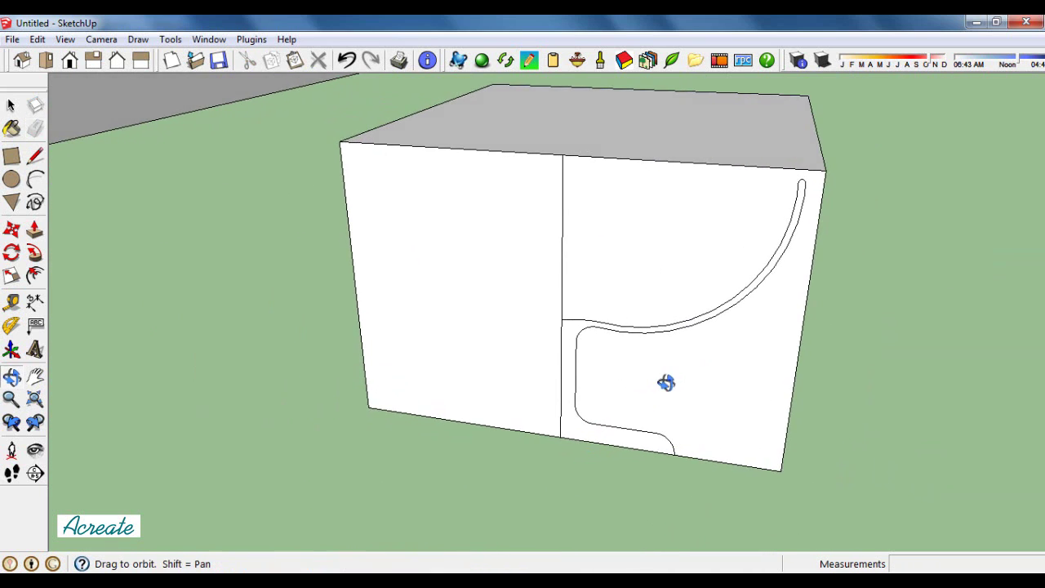
pyautogui.scroll(2, 665, 368)
pyautogui.scroll(-2, 599, 427)
pyautogui.click(599, 427)
pyautogui.scroll(-5, 581, 438)
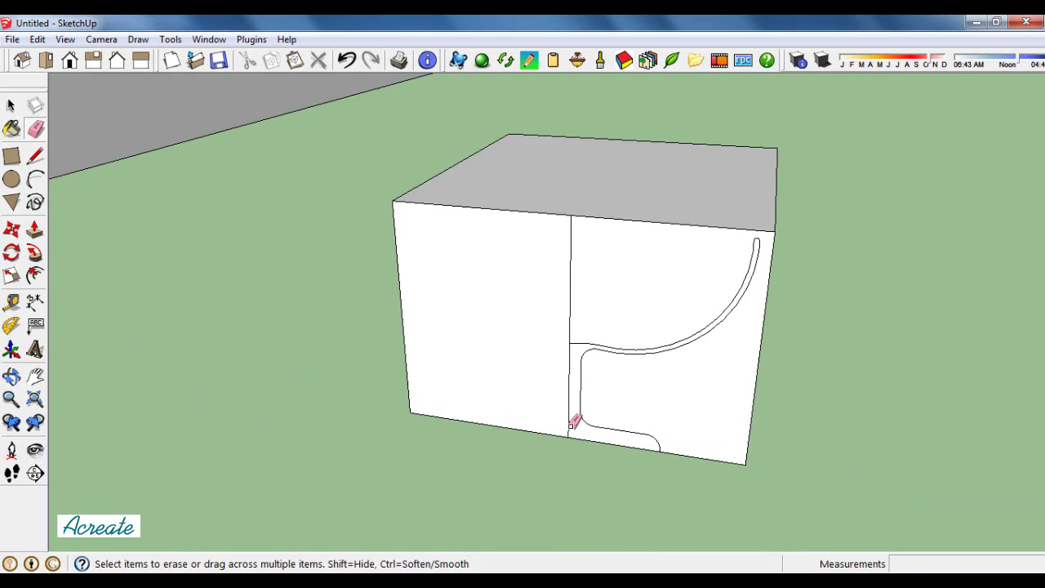
pyautogui.scroll(2, 571, 419)
pyautogui.scroll(1, 574, 421)
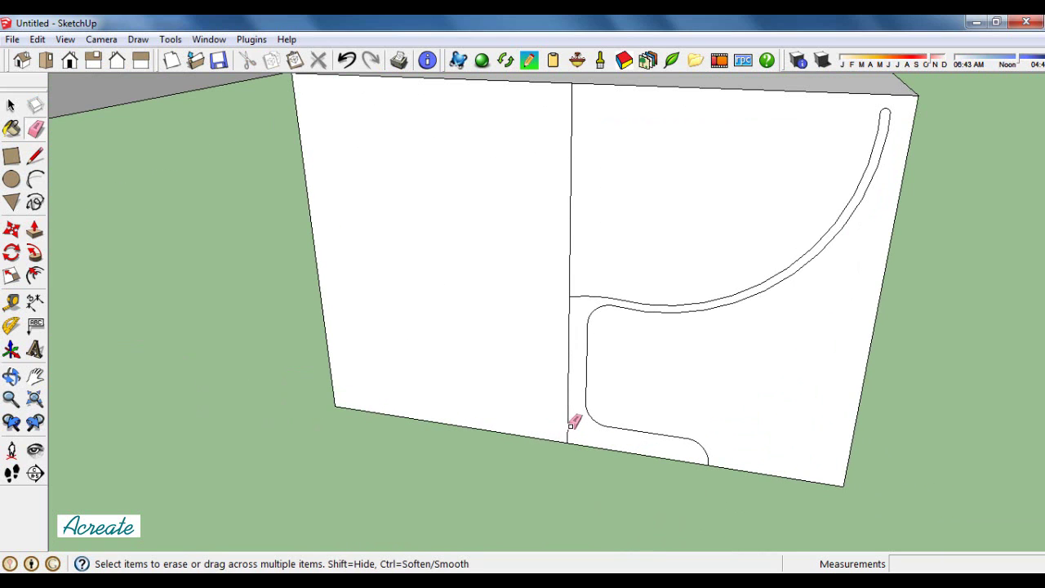
pyautogui.scroll(-2, 574, 422)
pyautogui.scroll(1, 594, 419)
pyautogui.scroll(-2, 642, 427)
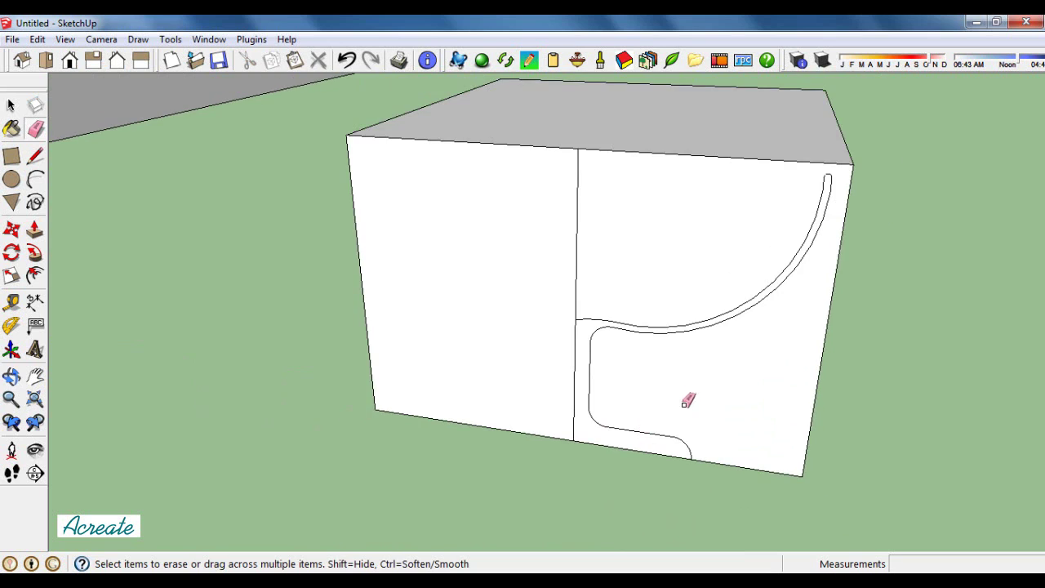
# Erase the box's top and right faces and the two triangular faces.
pyautogui.moveTo(688, 401)
pyautogui.mouseDown(button='middle')
pyautogui.moveTo(595, 430)
pyautogui.moveTo(839, 211)
pyautogui.mouseUp(button='middle')
pyautogui.moveTo(851, 184); pyautogui.dragTo(856, 180)
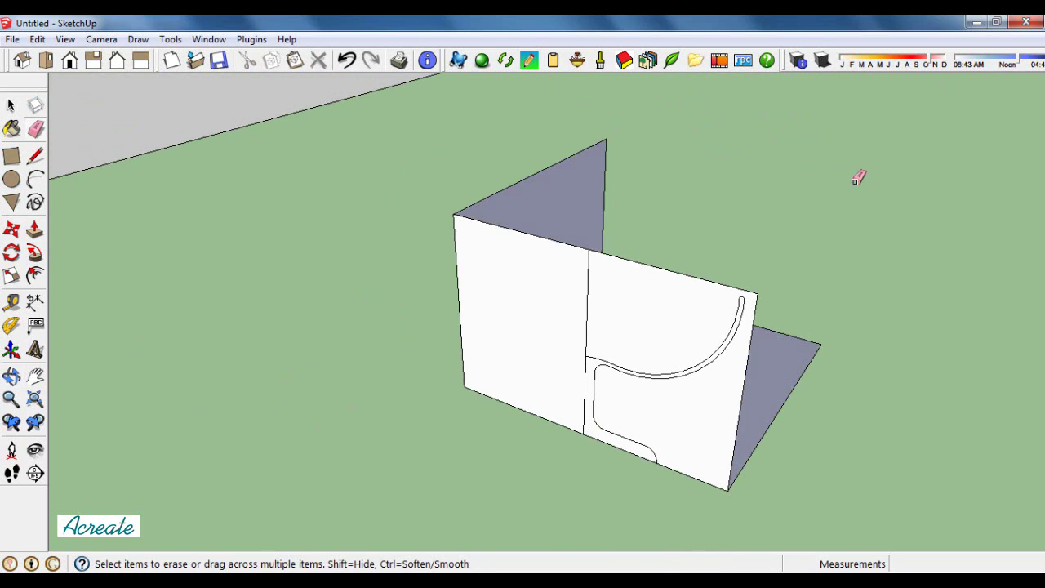
pyautogui.moveTo(619, 151); pyautogui.dragTo(602, 134)
pyautogui.click(815, 340)
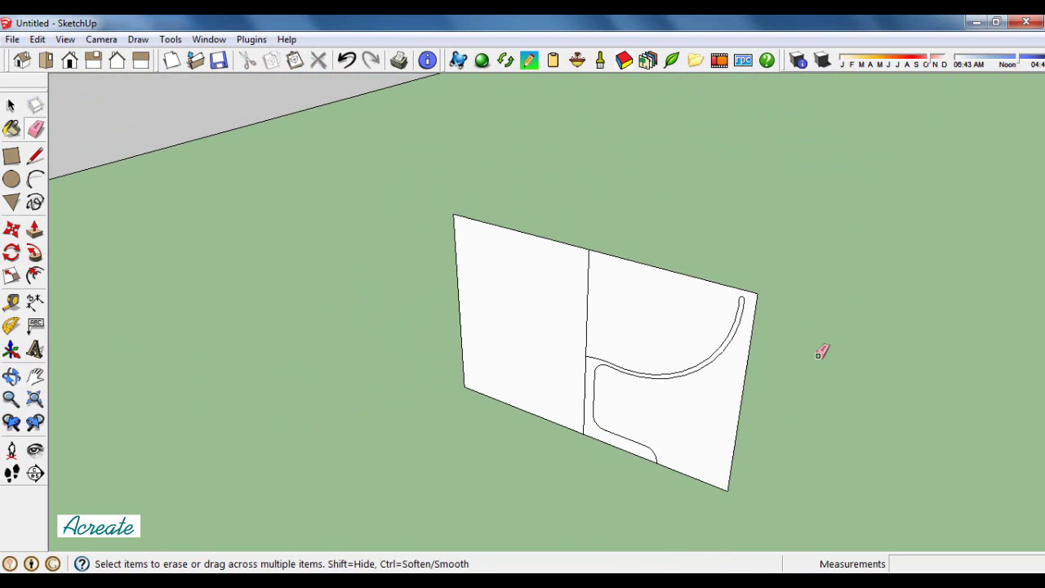
# Erase the left wall panel, the loose protruding edge and the leftover bottom edge.
pyautogui.moveTo(821, 352)
pyautogui.mouseDown(button='middle')
pyautogui.moveTo(661, 364)
pyautogui.moveTo(539, 331)
pyautogui.moveTo(743, 366)
pyautogui.moveTo(550, 326)
pyautogui.moveTo(463, 191)
pyautogui.mouseUp(button='middle')
pyautogui.click(639, 346)
pyautogui.moveTo(463, 191); pyautogui.dragTo(454, 199)
pyautogui.click(508, 364)
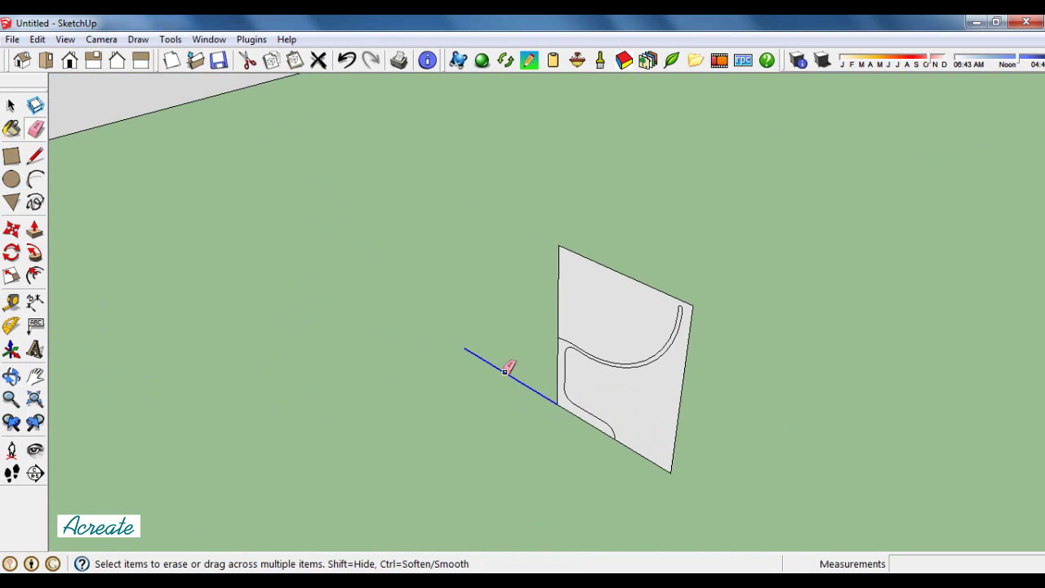
pyautogui.scroll(2, 583, 380)
pyautogui.scroll(2, 575, 387)
pyautogui.scroll(2, 634, 389)
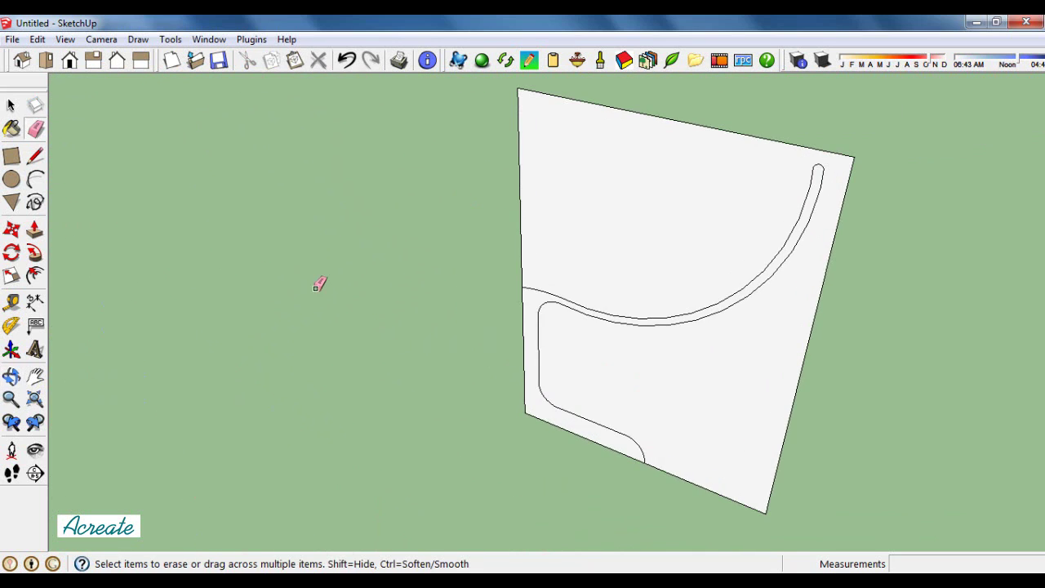
pyautogui.click(11, 179)
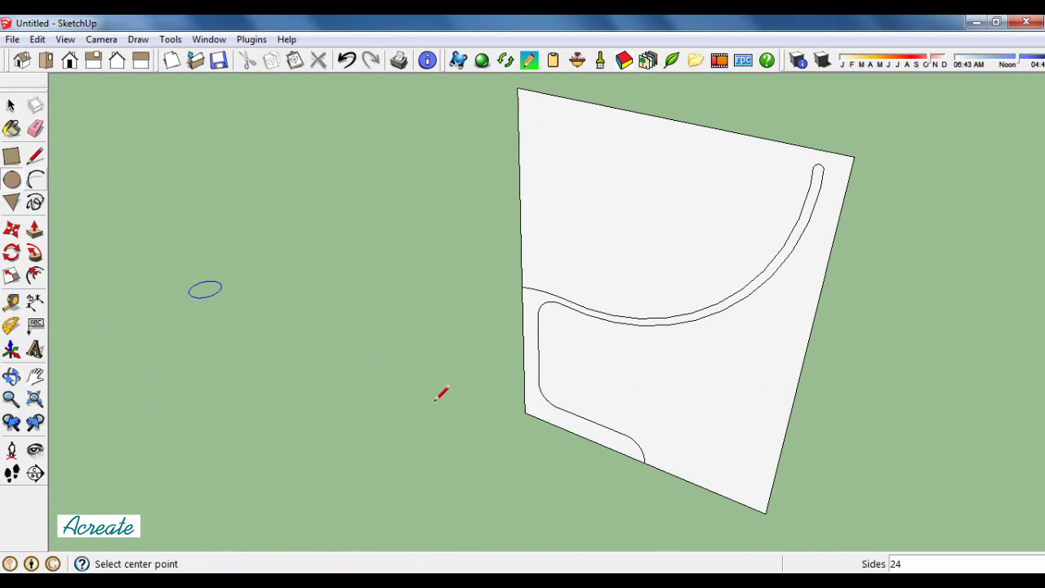
# Draw a base circle centred on the wall's bottom corner, reaching its far corner.
pyautogui.click(525, 412)
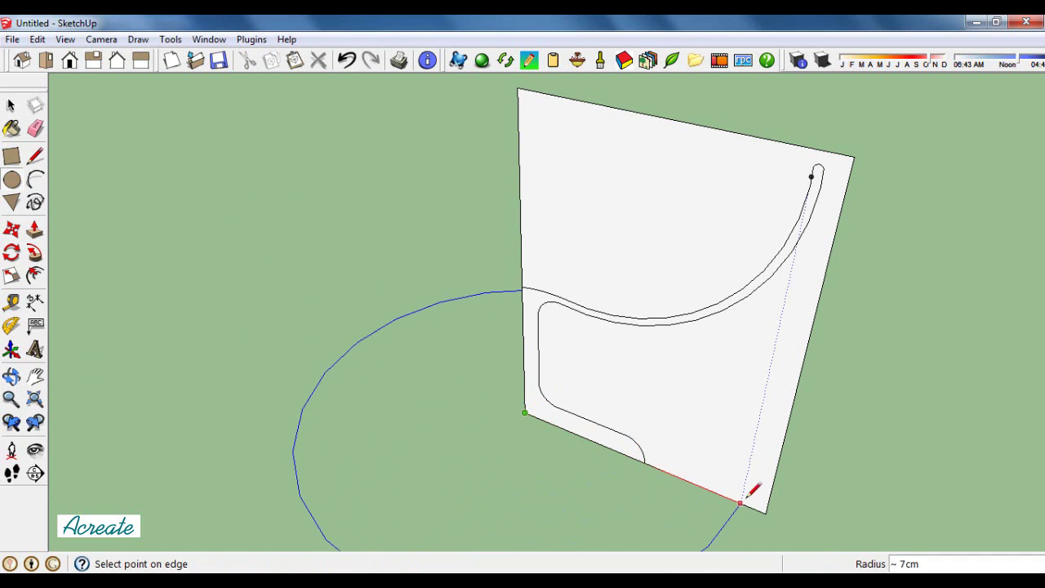
pyautogui.click(771, 498)
pyautogui.scroll(-4, 613, 410)
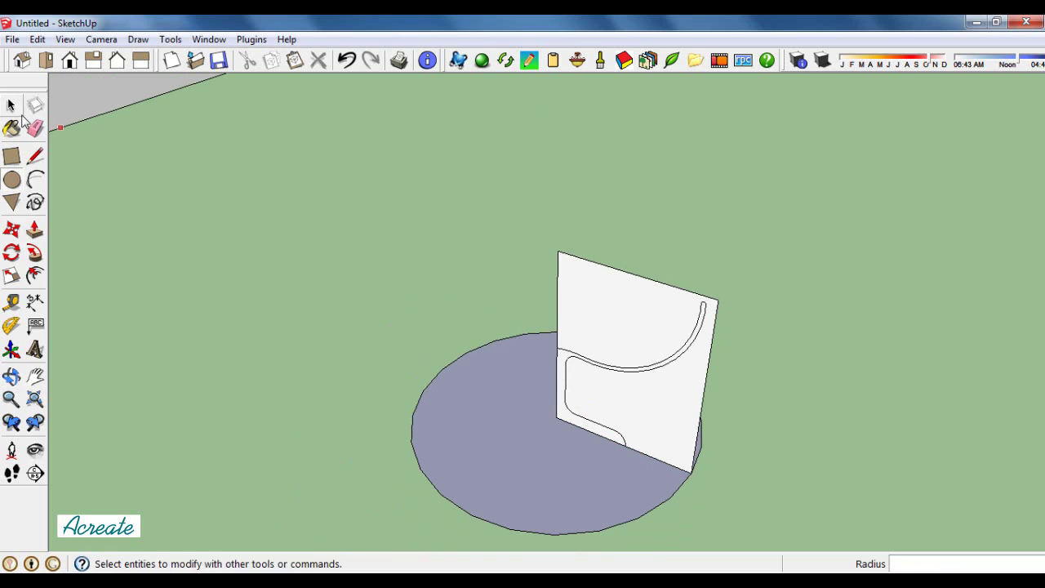
# Erase the wall's edges around the profile, including the leftover edge by the circle.
pyautogui.click(35, 128)
pyautogui.click(560, 253)
pyautogui.moveTo(583, 257)
pyautogui.mouseDown()
pyautogui.moveTo(719, 300)
pyautogui.moveTo(648, 460)
pyautogui.mouseUp()
pyautogui.click(648, 459)
pyautogui.scroll(2, 598, 387)
pyautogui.scroll(2, 560, 392)
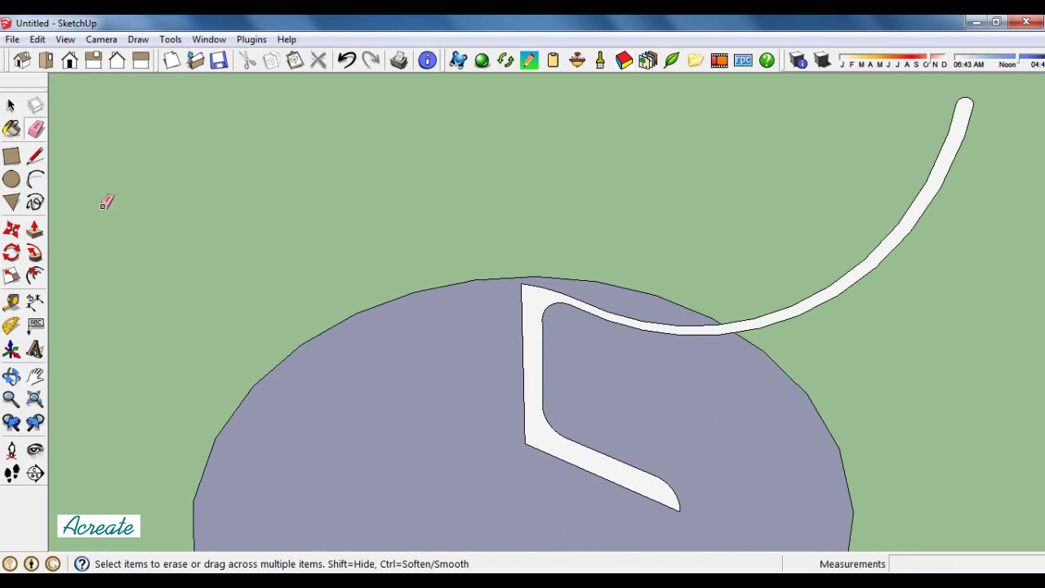
# Paint the curved profile with the Translucent_Glass_Blue material.
pyautogui.click(11, 131)
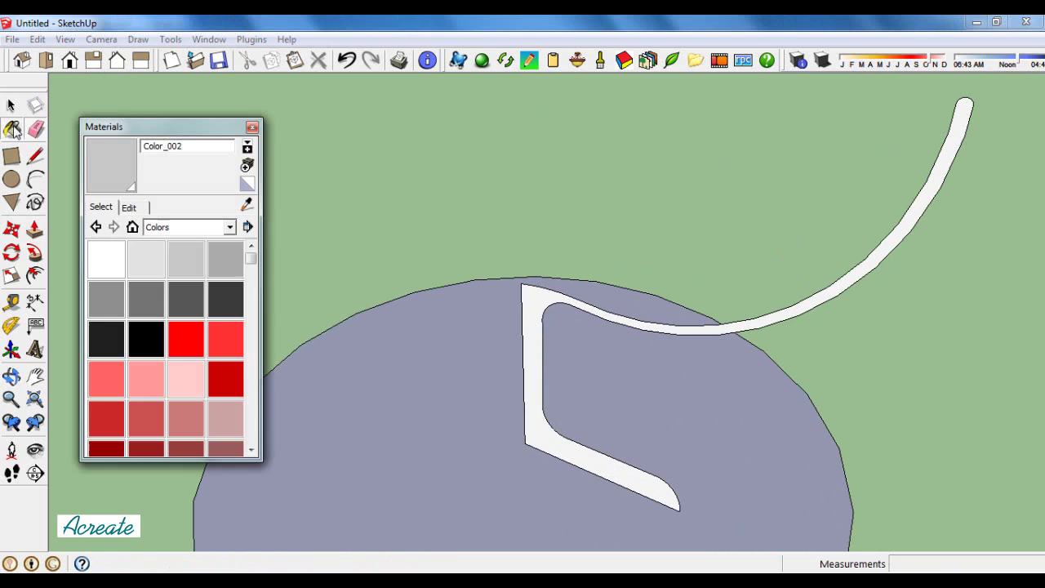
pyautogui.click(231, 228)
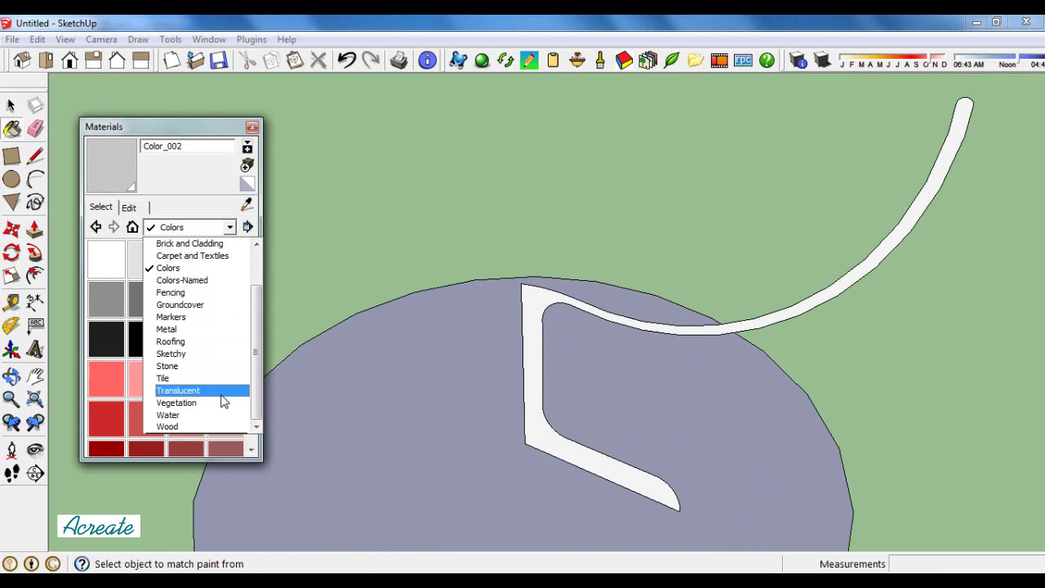
pyautogui.click(219, 390)
pyautogui.click(156, 271)
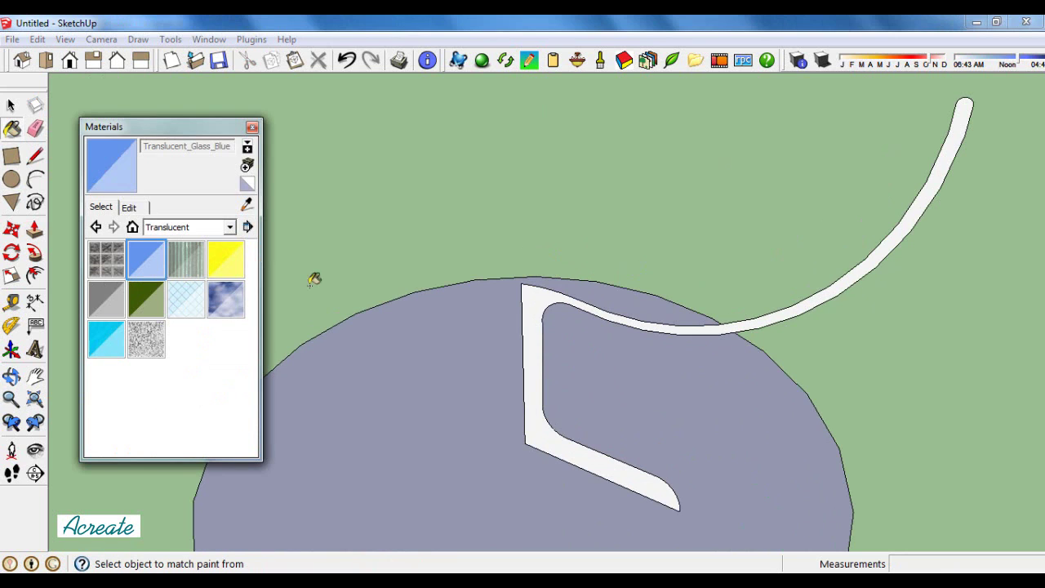
pyautogui.click(532, 317)
# Lighten the glass colour to a pale near-white tint at 50 opacity.
pyautogui.click(129, 207)
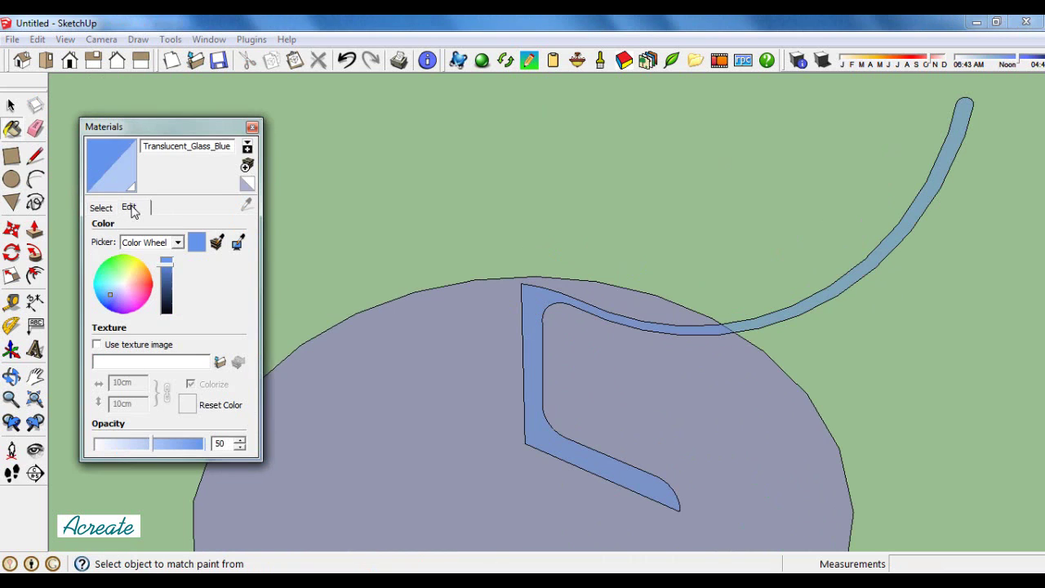
pyautogui.click(125, 284)
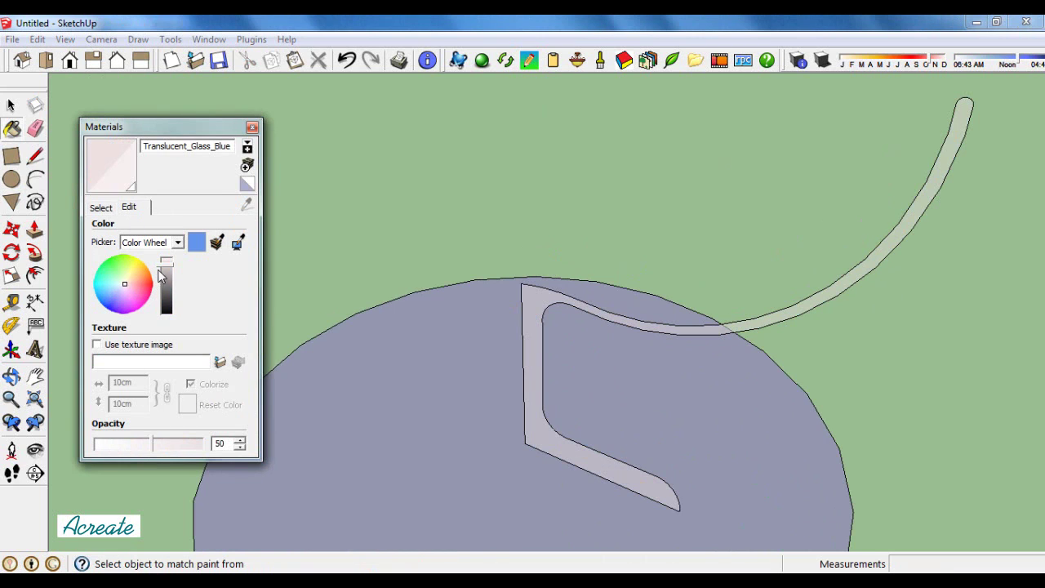
pyautogui.click(252, 127)
pyautogui.scroll(-3, 579, 319)
pyautogui.scroll(-2, 595, 367)
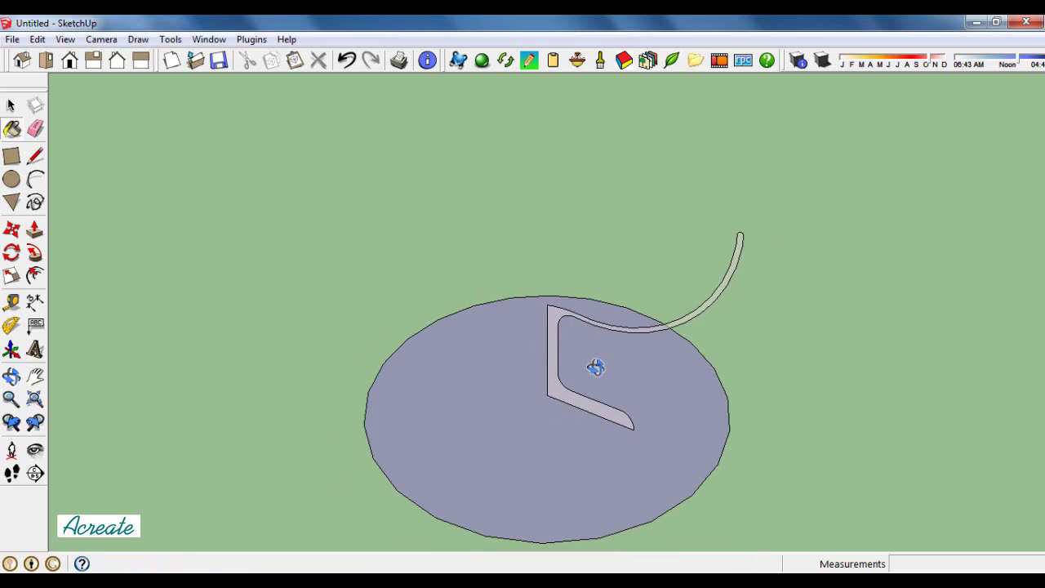
pyautogui.scroll(-1, 578, 397)
# Sweep the profile around the base circle into a full 3D goblet.
pyautogui.press('alt')
pyautogui.click(11, 106)
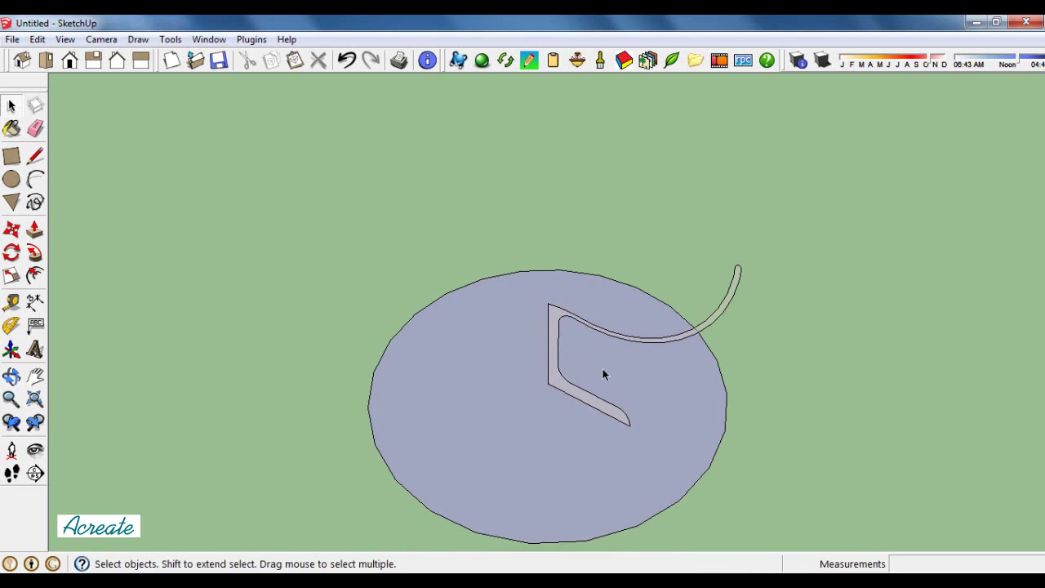
pyautogui.scroll(1, 604, 371)
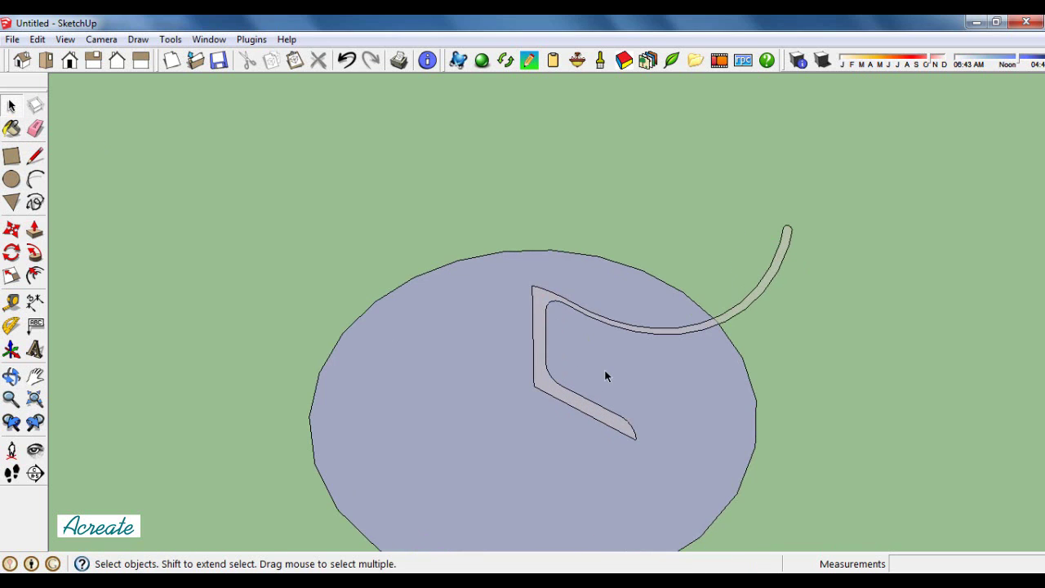
pyautogui.click(343, 332)
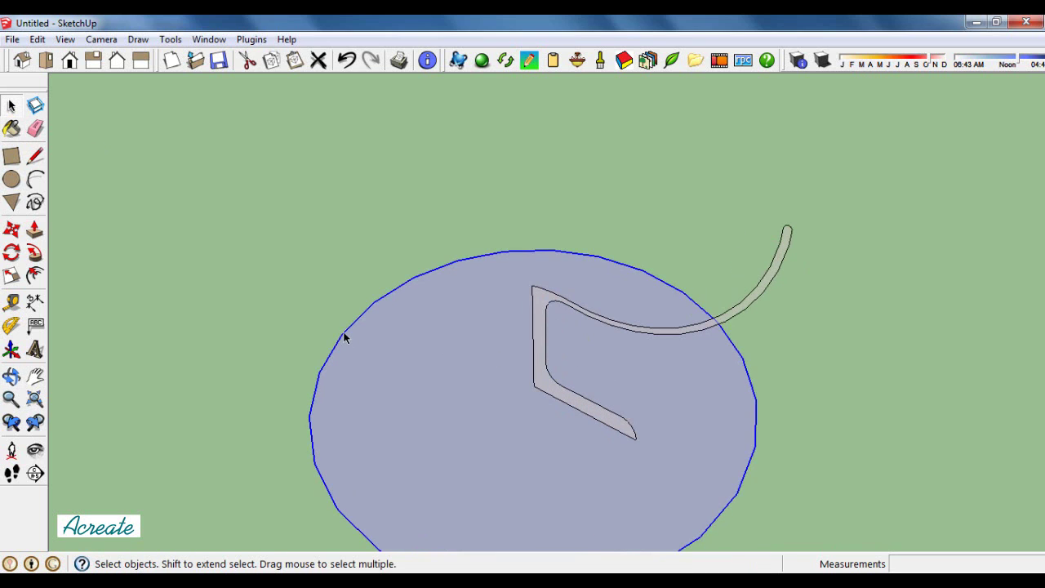
pyautogui.click(35, 253)
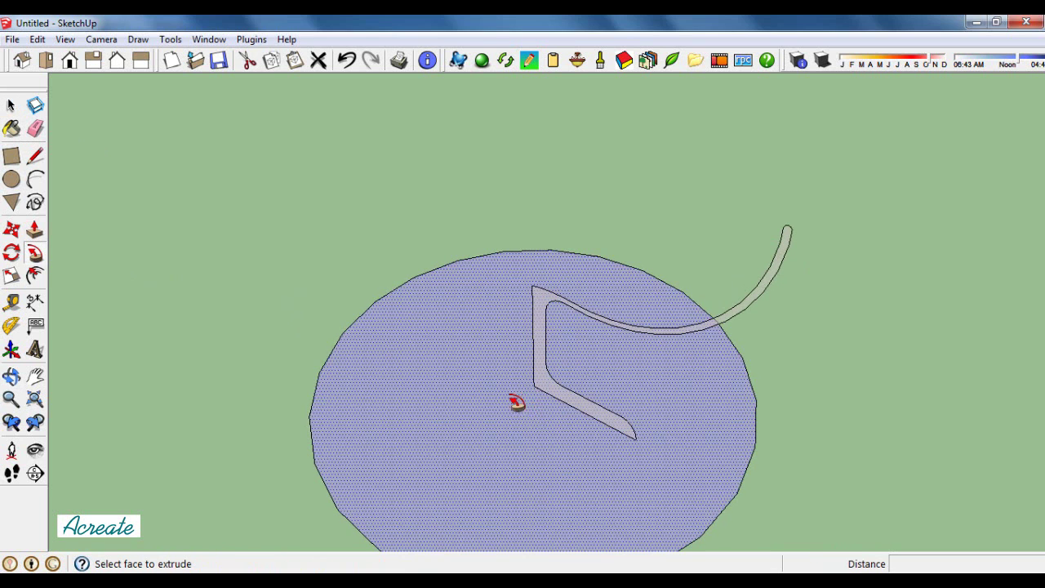
pyautogui.keyDown('alt'); pyautogui.click(611, 427); pyautogui.keyUp('alt')
pyautogui.scroll(-2, 611, 429)
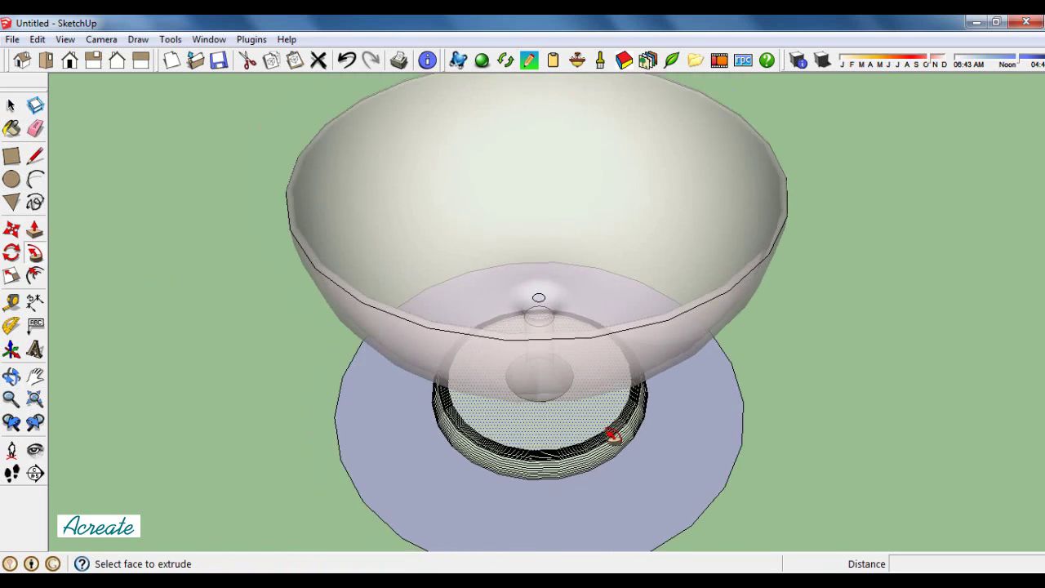
pyautogui.scroll(-2, 501, 357)
pyautogui.press('Escape')
# Erase the blue ground disk under the goblet.
pyautogui.click(36, 128)
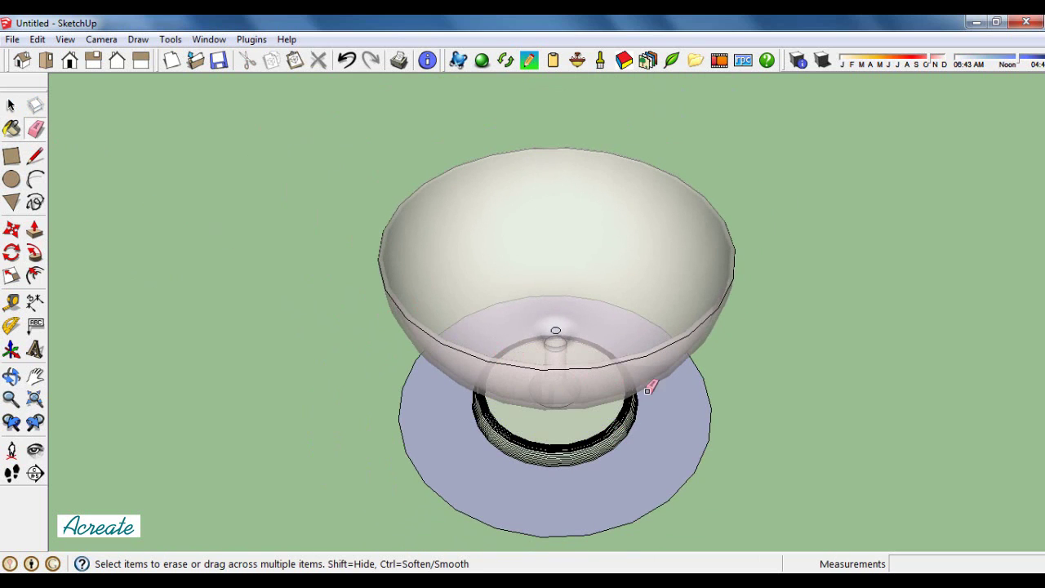
pyautogui.click(708, 397)
pyautogui.scroll(-3, 653, 438)
pyautogui.moveTo(653, 439)
pyautogui.mouseDown(button='middle')
pyautogui.moveTo(665, 315)
pyautogui.moveTo(696, 271)
pyautogui.moveTo(788, 373)
pyautogui.moveTo(646, 345)
pyautogui.mouseUp(button='middle')
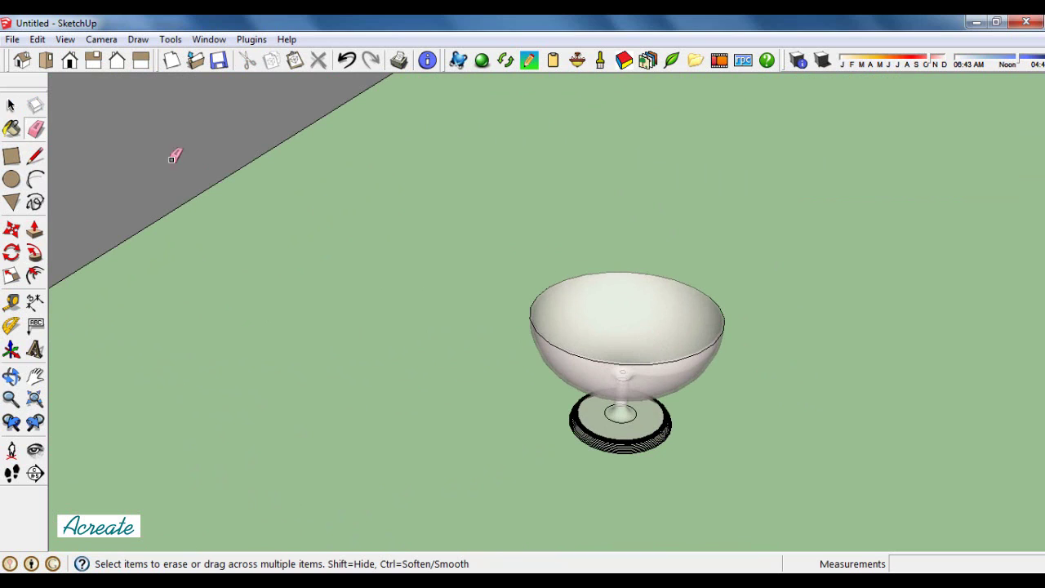
# Box-select the whole goblet and apply Soften/Smooth Edges to it.
pyautogui.click(12, 106)
pyautogui.scroll(-2, 494, 265)
pyautogui.moveTo(541, 252); pyautogui.dragTo(693, 420)
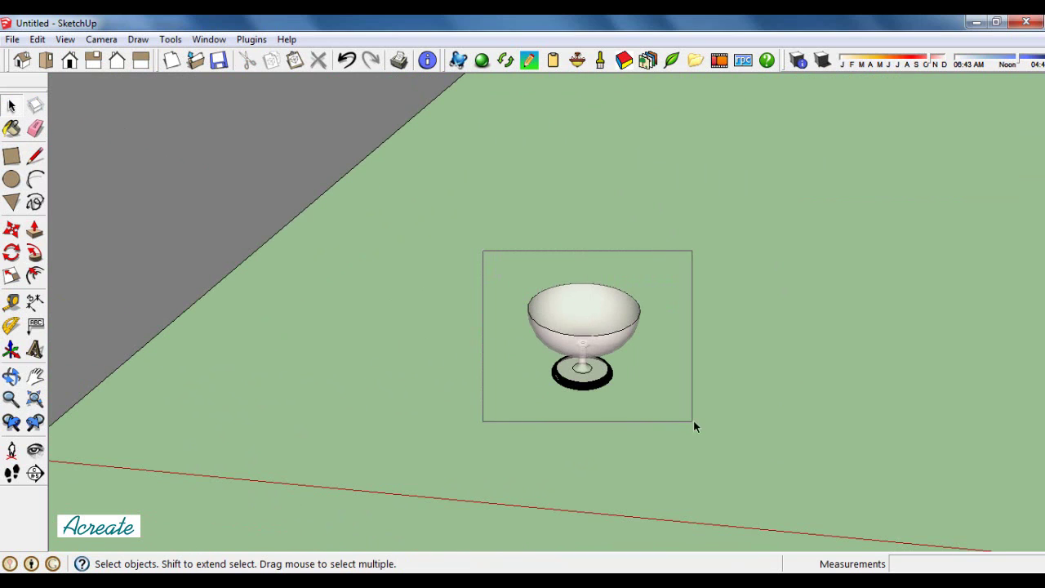
pyautogui.rightClick(602, 337)
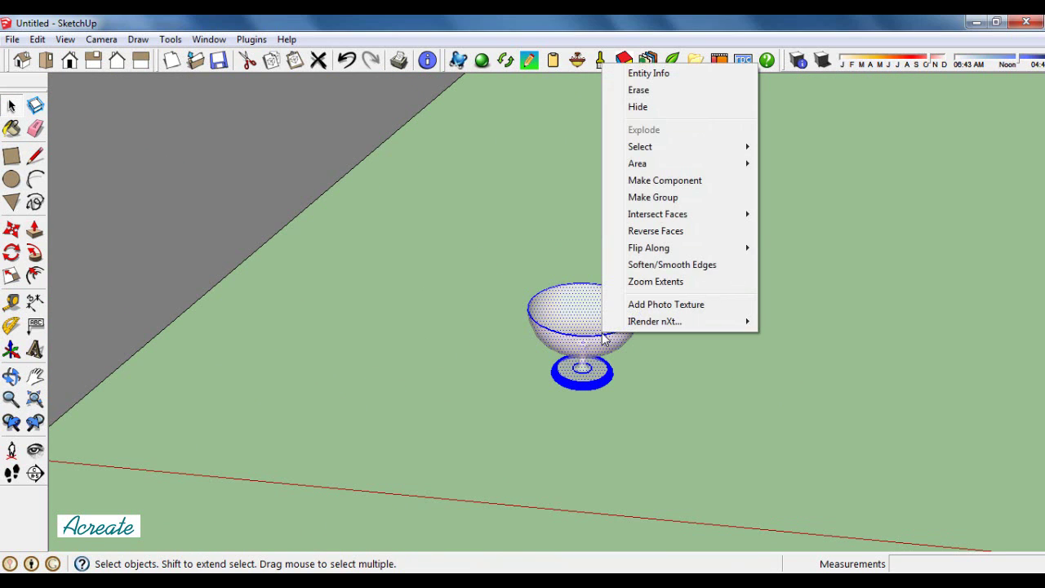
pyautogui.click(674, 268)
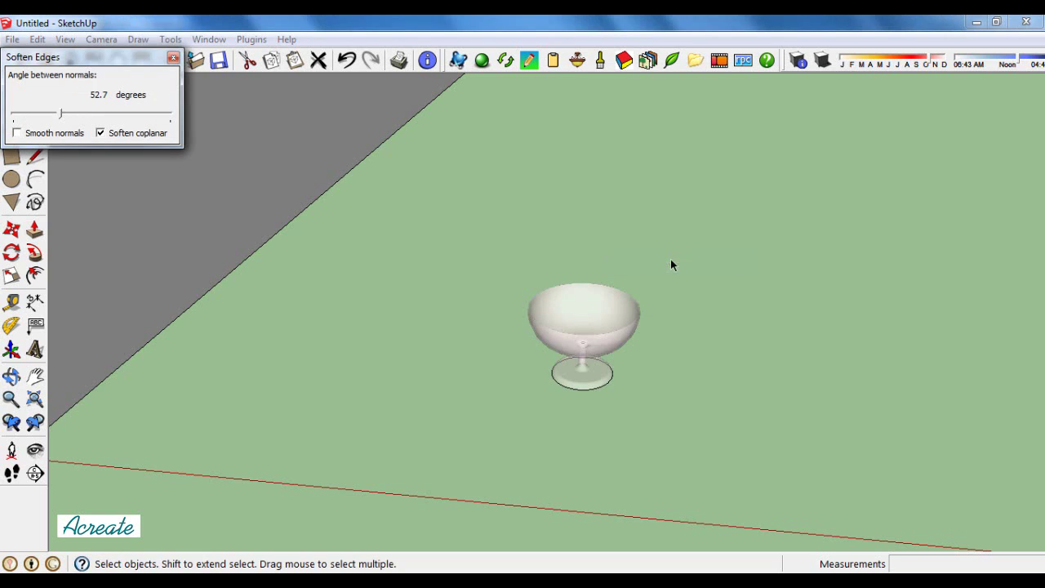
pyautogui.click(669, 278)
pyautogui.scroll(1, 605, 314)
pyautogui.scroll(1, 604, 314)
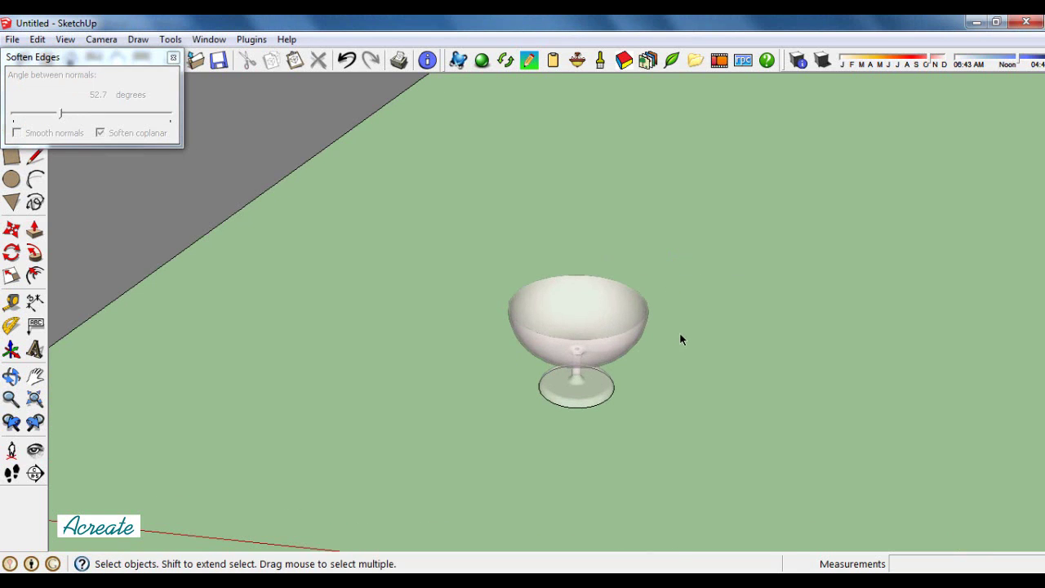
pyautogui.click(173, 58)
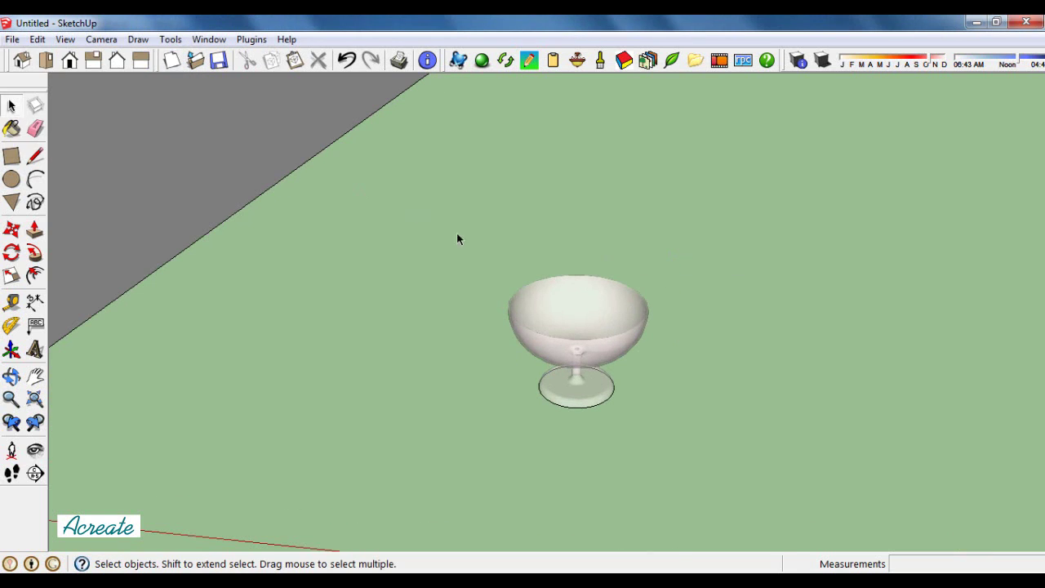
pyautogui.scroll(-1, 610, 317)
pyautogui.moveTo(610, 317)
pyautogui.mouseDown(button='middle')
pyautogui.moveTo(511, 417)
pyautogui.moveTo(556, 381)
pyautogui.moveTo(599, 264)
pyautogui.moveTo(636, 280)
pyautogui.moveTo(681, 420)
pyautogui.mouseUp(button='middle')
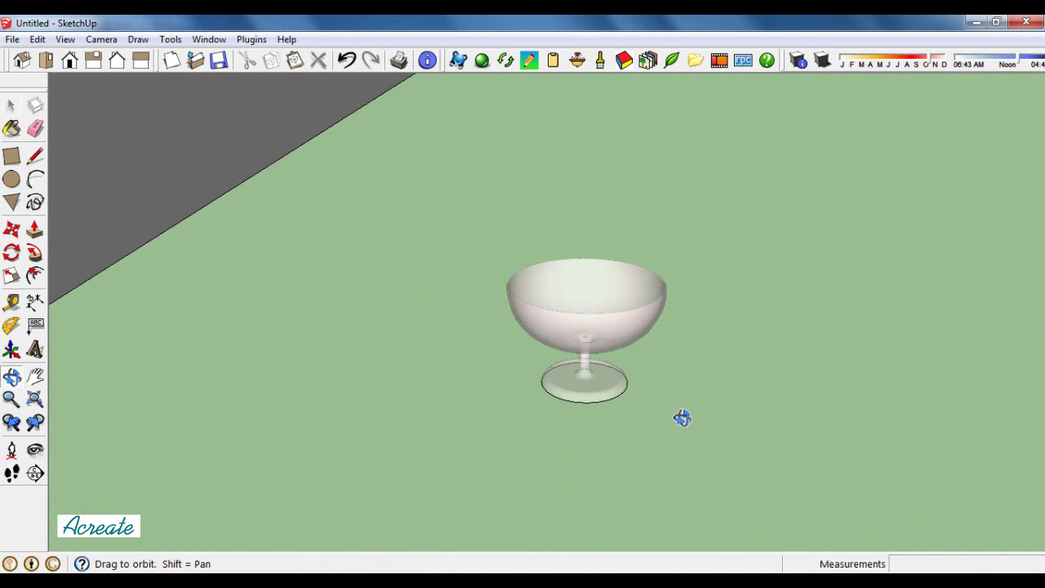
pyautogui.scroll(2, 625, 308)
pyautogui.scroll(1, 627, 316)
# Adjust the brightness of the goblet's Translucent_Glass_Blue colour.
pyautogui.click(12, 128)
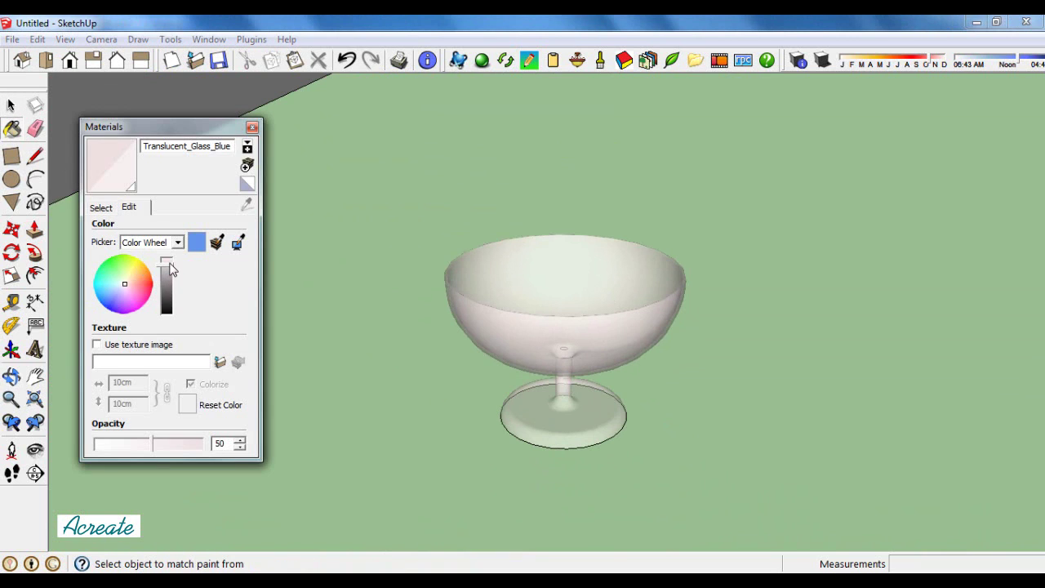
pyautogui.click(170, 263)
pyautogui.moveTo(170, 262); pyautogui.dragTo(172, 274)
pyautogui.click(252, 128)
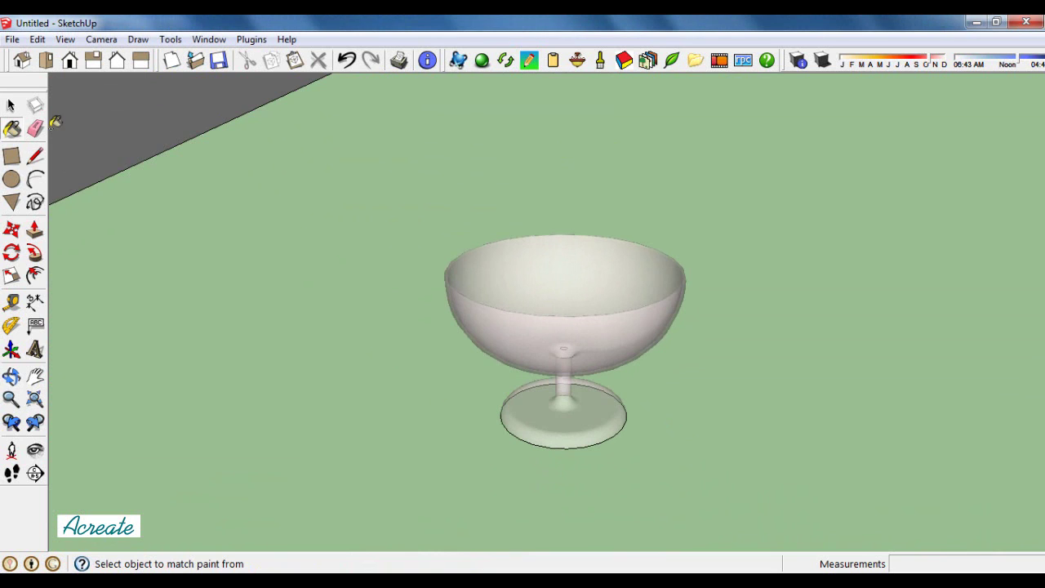
# Orbit and zoom around the finished goblet to inspect it.
pyautogui.click(11, 106)
pyautogui.moveTo(612, 317)
pyautogui.mouseDown(button='middle')
pyautogui.moveTo(676, 373)
pyautogui.moveTo(560, 380)
pyautogui.moveTo(625, 322)
pyautogui.moveTo(751, 335)
pyautogui.moveTo(669, 308)
pyautogui.mouseUp(button='middle')
pyautogui.scroll(2, 646, 310)
pyautogui.scroll(1, 518, 316)
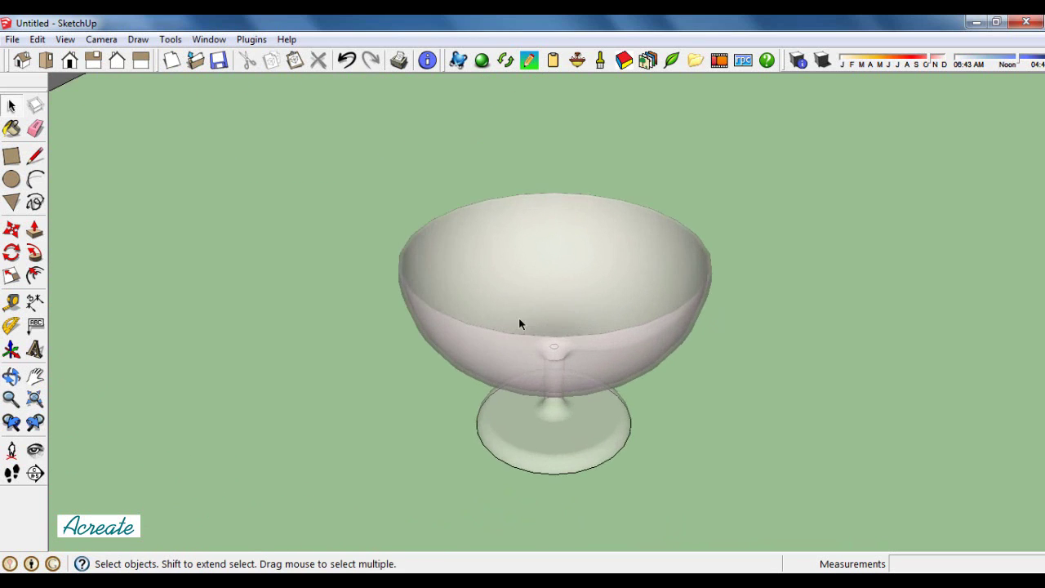
pyautogui.scroll(-3, 524, 328)
pyautogui.scroll(2, 621, 368)
pyautogui.scroll(3, 621, 368)
pyautogui.scroll(-3, 632, 365)
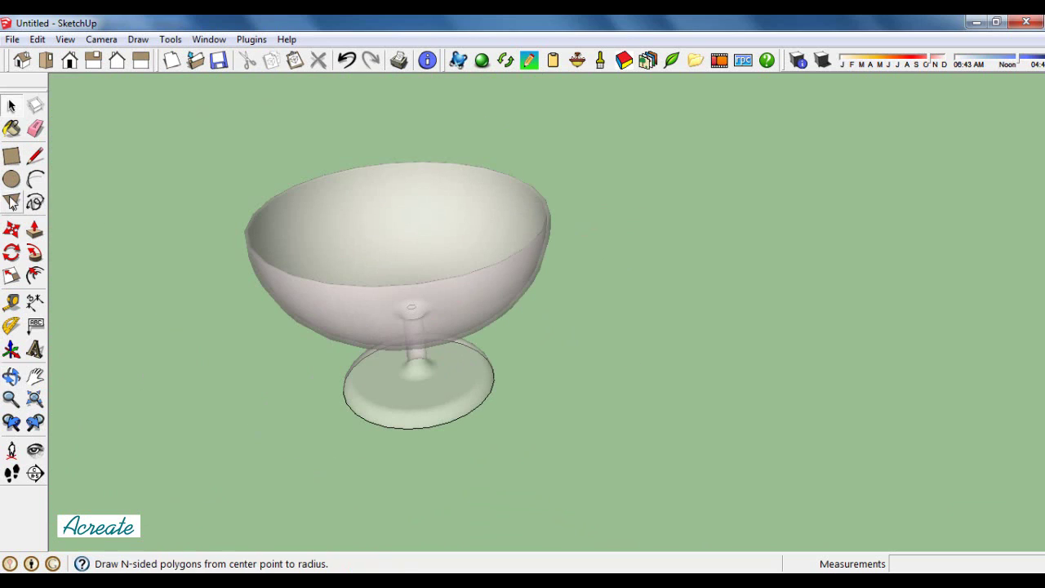
# Draw a small circle beside the goblet and push/pull it upward into a cylinder.
pyautogui.click(11, 179)
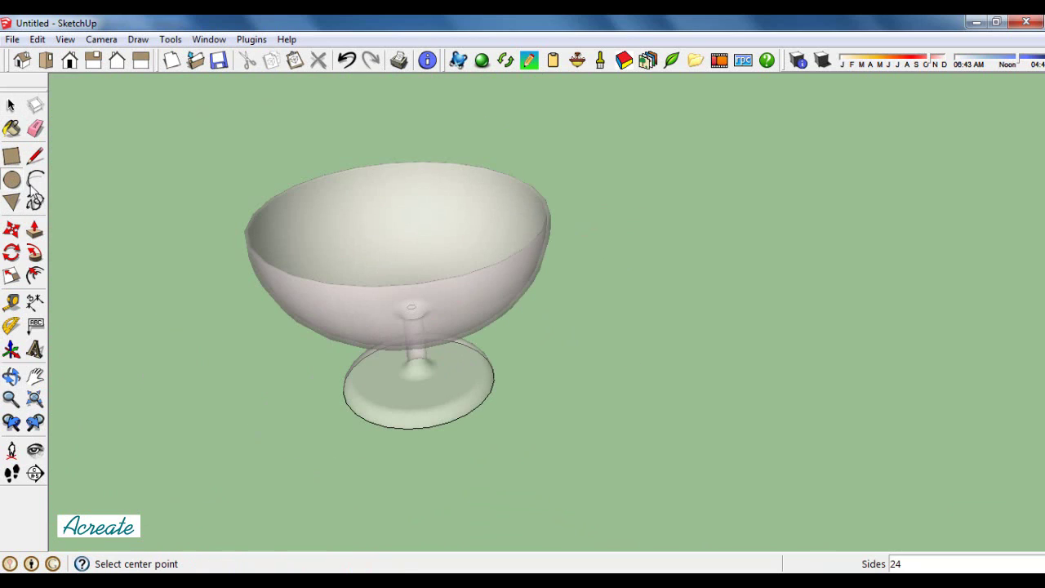
pyautogui.click(642, 411)
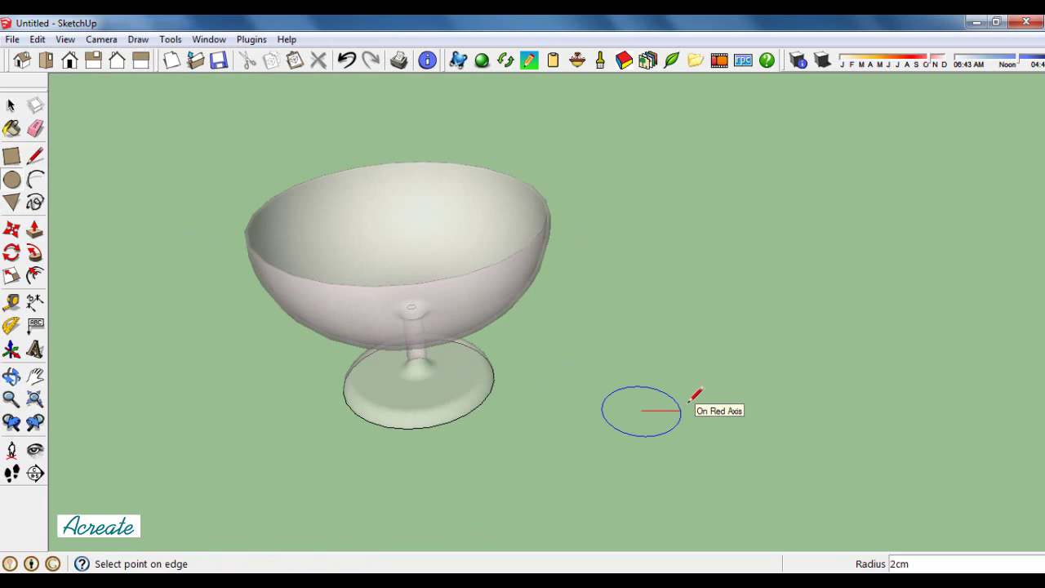
pyautogui.write('1')
pyautogui.click(689, 400)
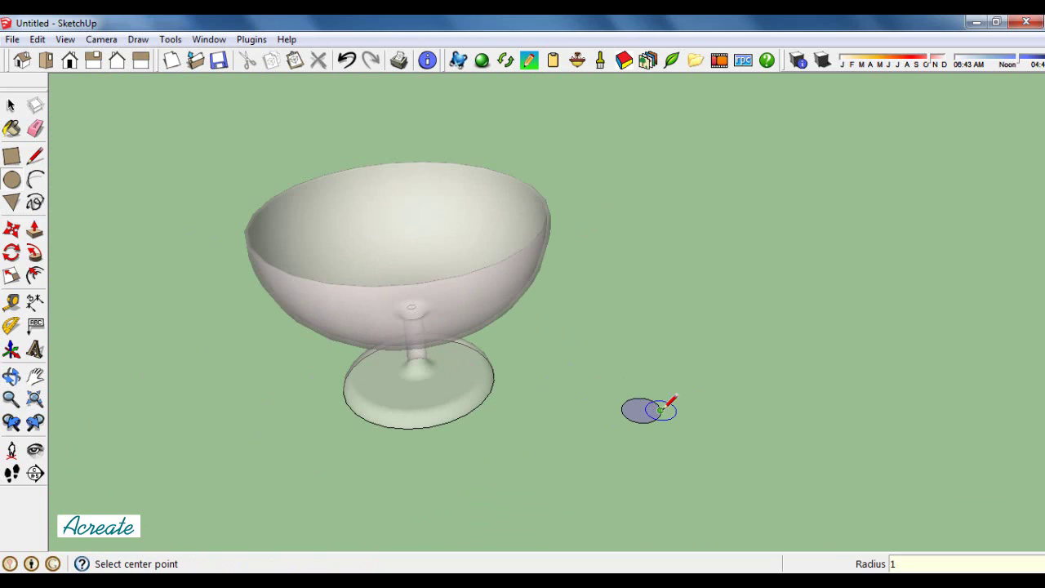
pyautogui.scroll(2, 678, 402)
pyautogui.click(35, 231)
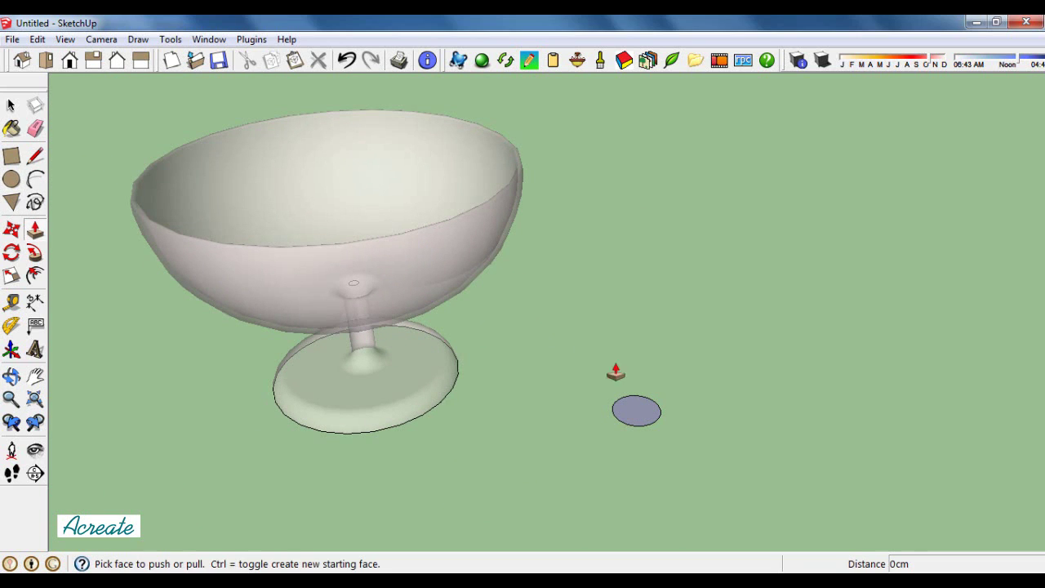
pyautogui.click(639, 414)
pyautogui.moveTo(639, 414); pyautogui.dragTo(652, 333)
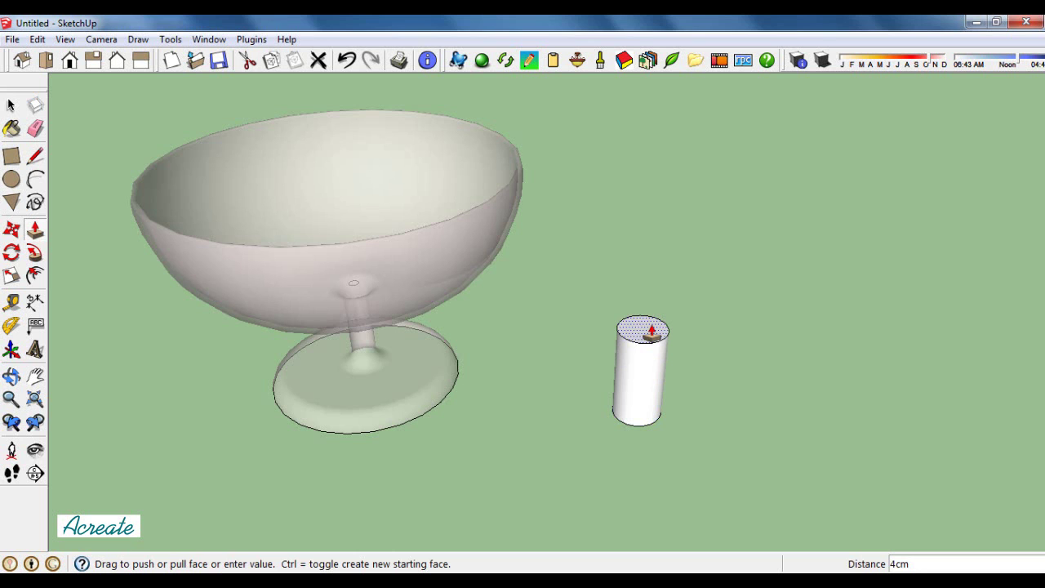
pyautogui.click(651, 332)
# Orbit and zoom around the new cylinder to inspect it from a low side view.
pyautogui.moveTo(653, 346)
pyautogui.mouseDown(button='middle')
pyautogui.moveTo(650, 219)
pyautogui.moveTo(626, 360)
pyautogui.mouseUp(button='middle')
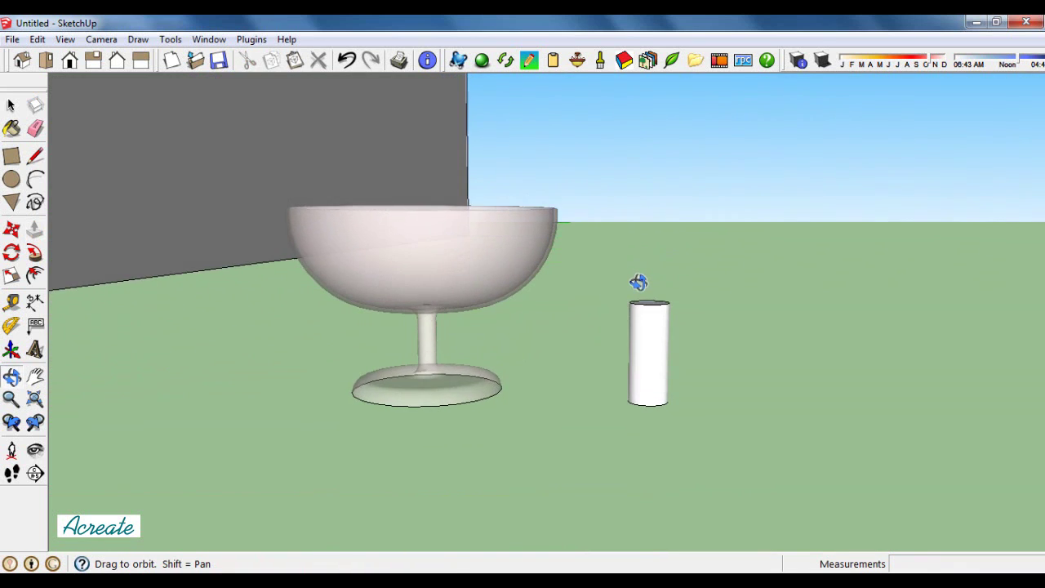
pyautogui.scroll(3, 658, 384)
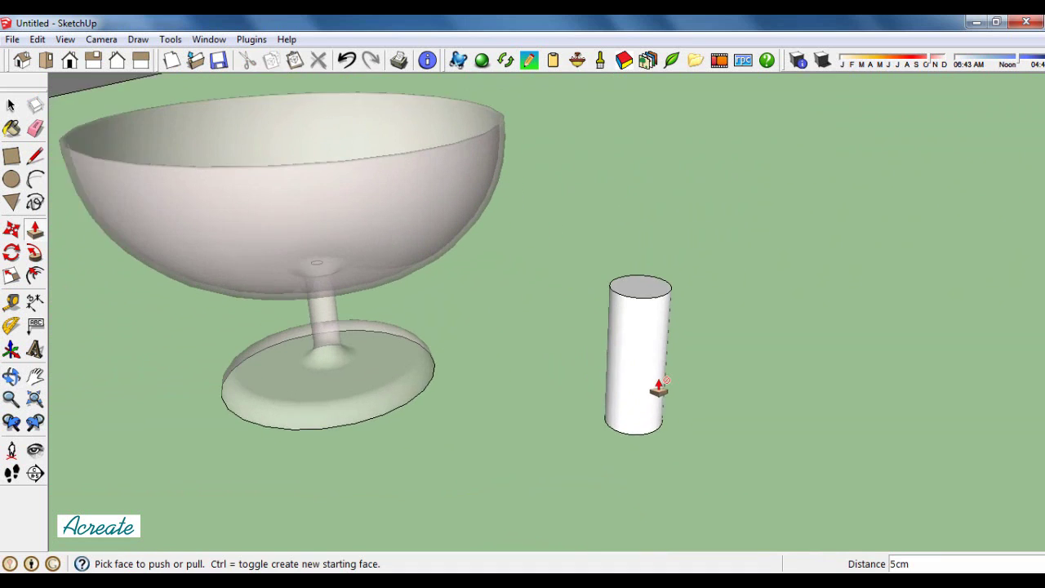
pyautogui.moveTo(658, 384); pyautogui.dragTo(630, 416, button='middle')
pyautogui.scroll(2, 634, 316)
pyautogui.scroll(-2, 634, 316)
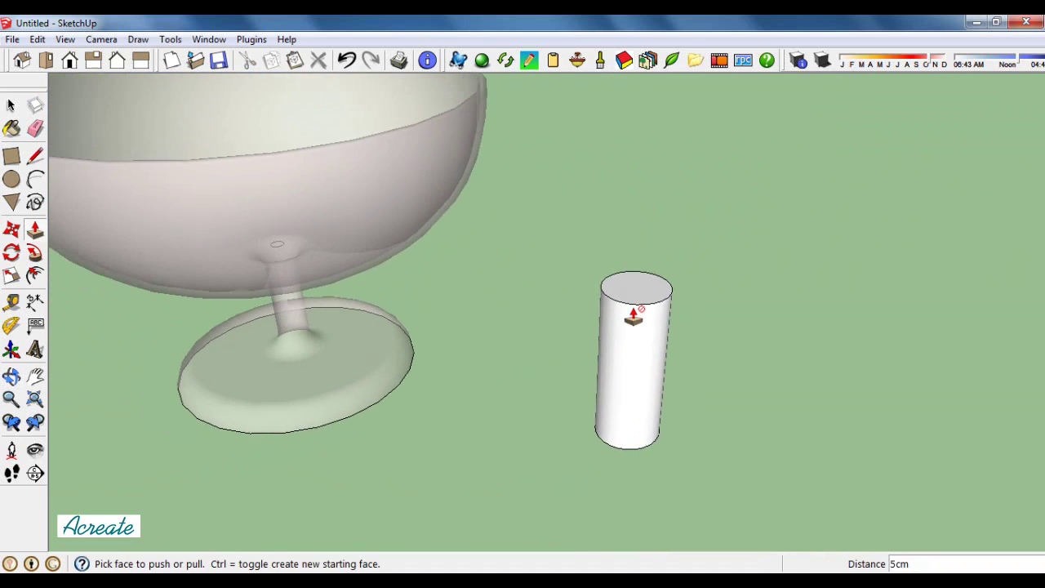
pyautogui.scroll(-1, 634, 317)
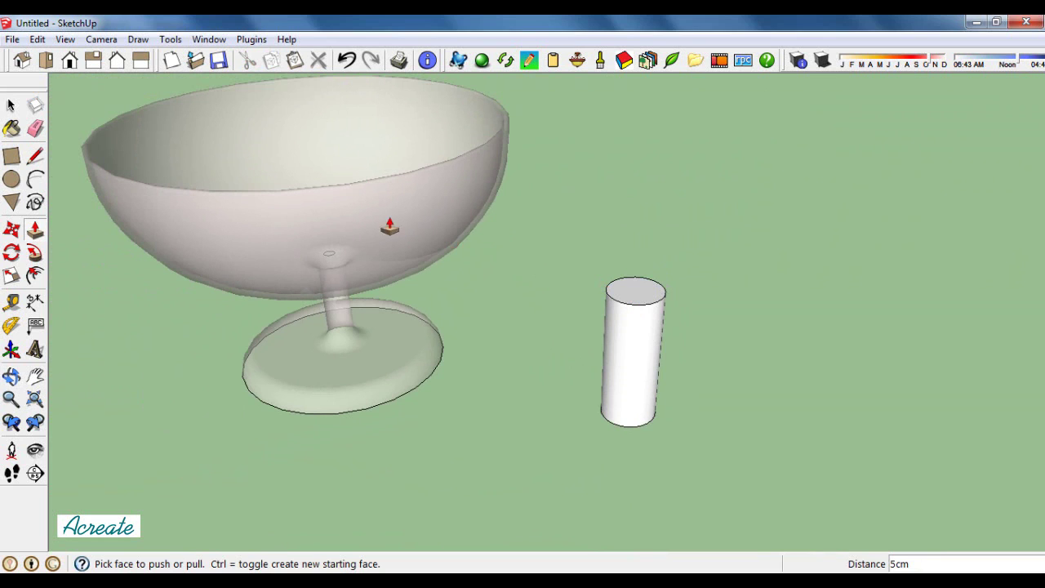
pyautogui.click(11, 106)
pyautogui.scroll(-2, 686, 259)
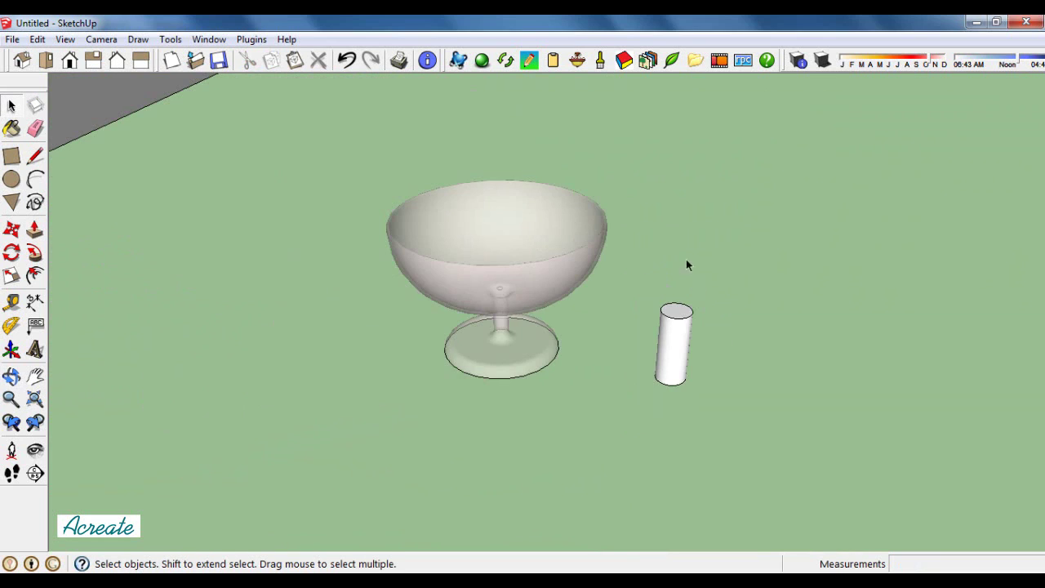
pyautogui.scroll(4, 676, 167)
pyautogui.scroll(-4, 672, 171)
pyautogui.scroll(-1, 682, 285)
pyautogui.scroll(4, 685, 278)
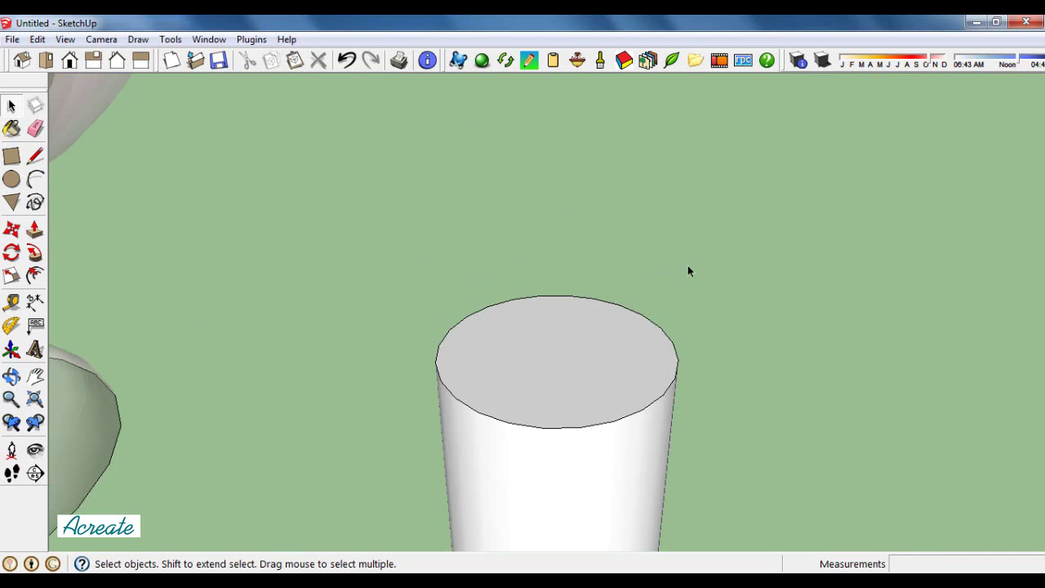
pyautogui.scroll(-1, 595, 400)
pyautogui.scroll(-1, 600, 406)
pyautogui.scroll(-3, 600, 406)
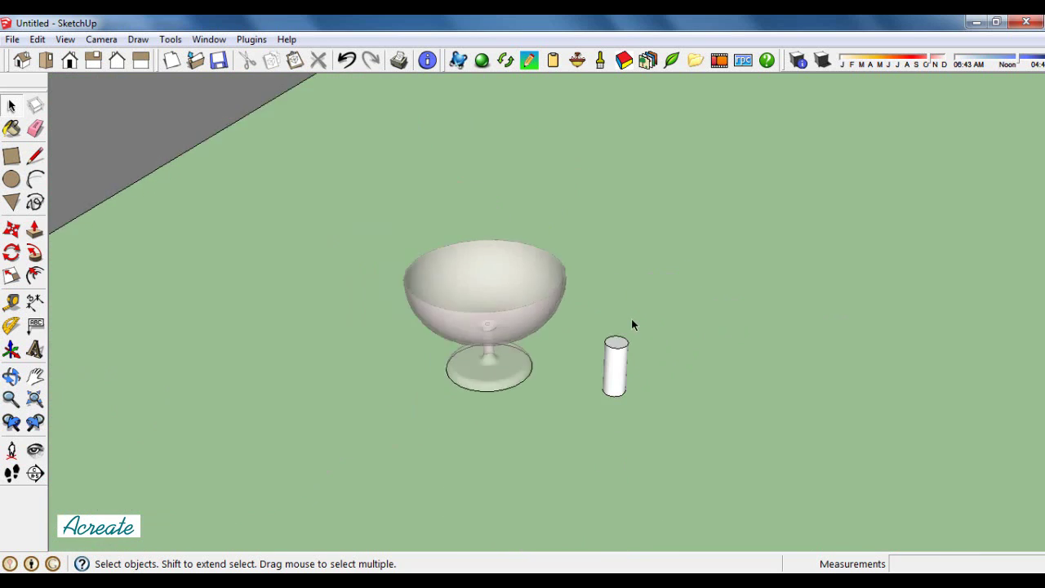
pyautogui.scroll(-1, 631, 318)
pyautogui.scroll(1, 627, 329)
pyautogui.scroll(1, 629, 336)
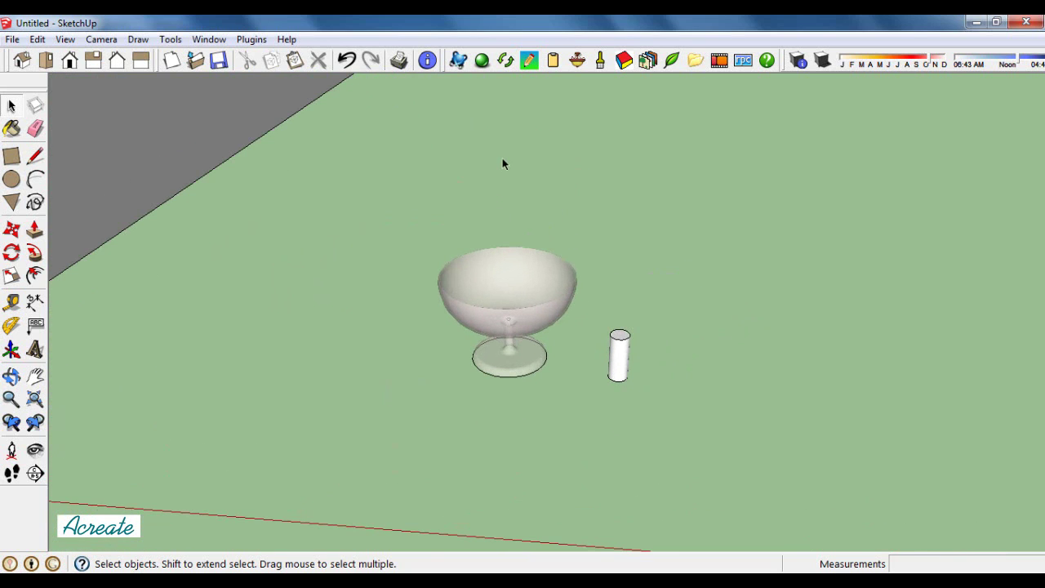
# Browse the Render Ready Components point and spot light options, settling on point.
pyautogui.click(580, 62)
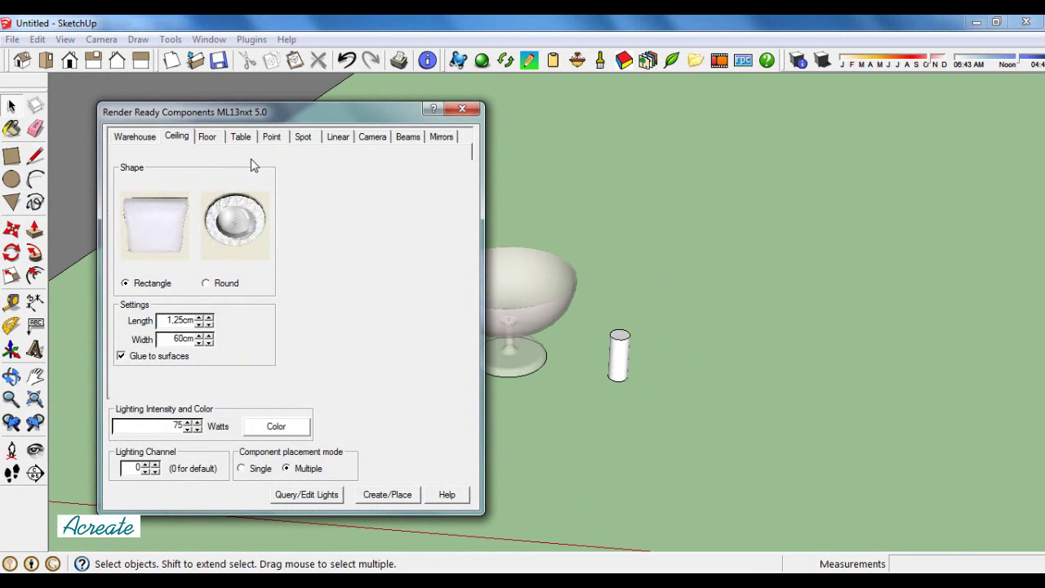
pyautogui.click(274, 137)
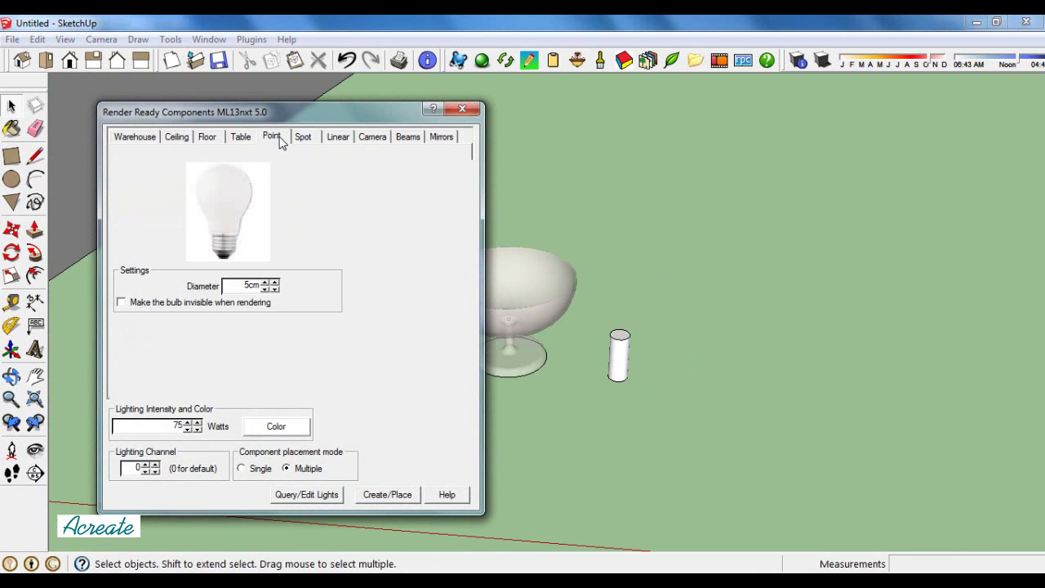
pyautogui.click(300, 141)
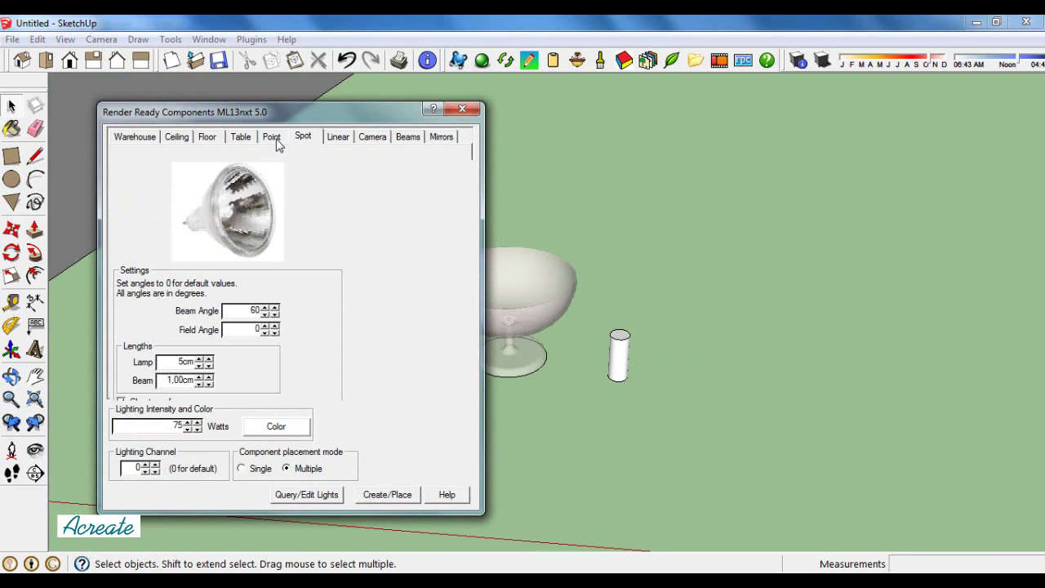
pyautogui.click(277, 143)
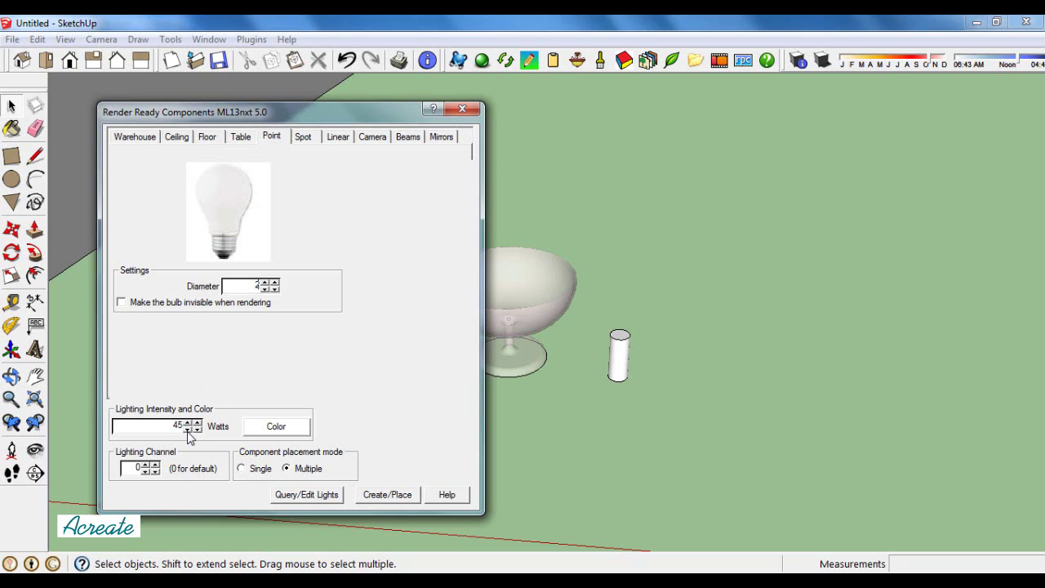
# Place a white point light on the cylinder's top and close the components window.
pyautogui.click(389, 497)
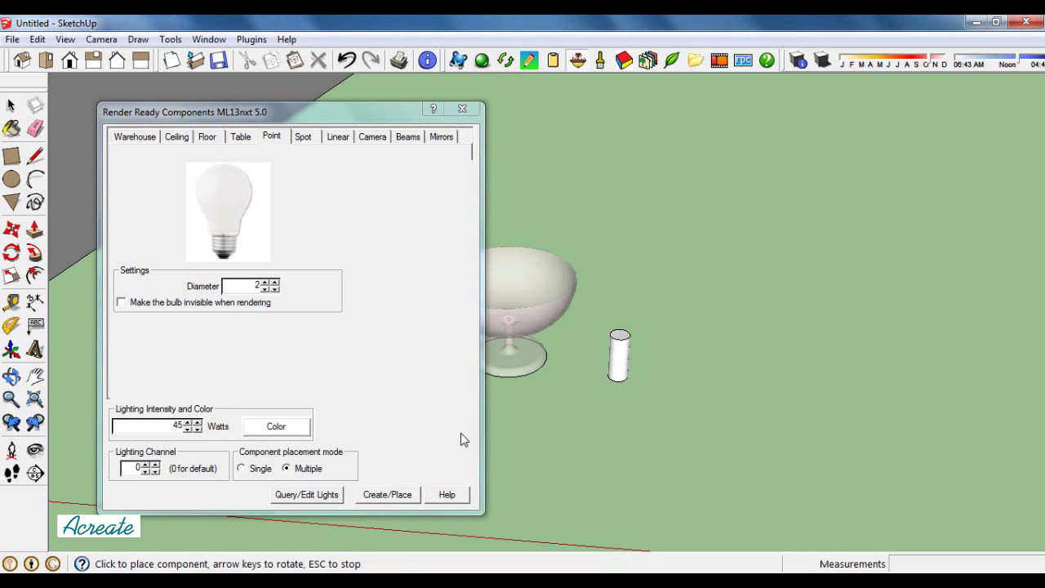
pyautogui.scroll(2, 620, 330)
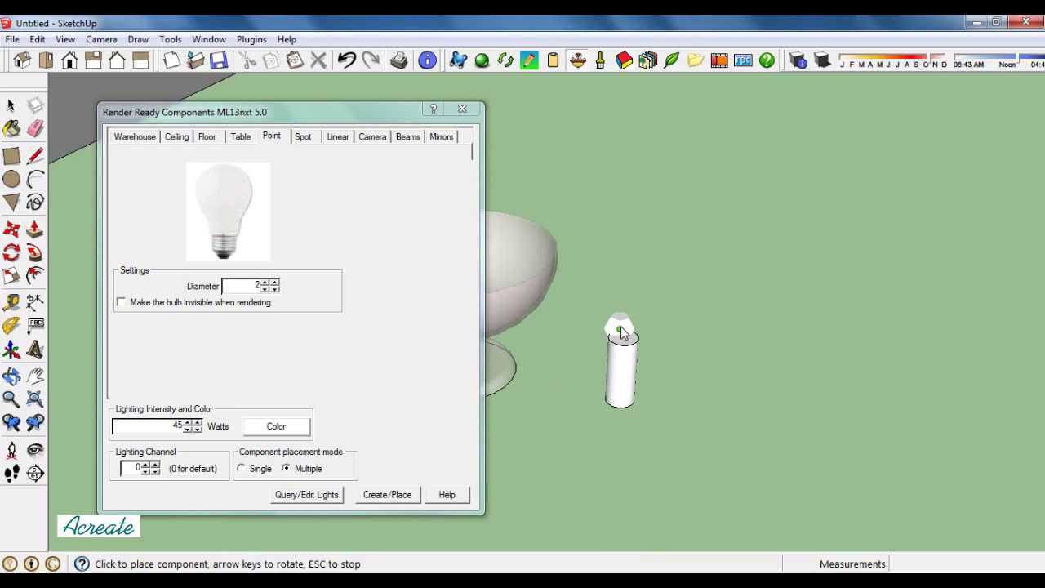
pyautogui.scroll(2, 621, 333)
pyautogui.scroll(2, 623, 342)
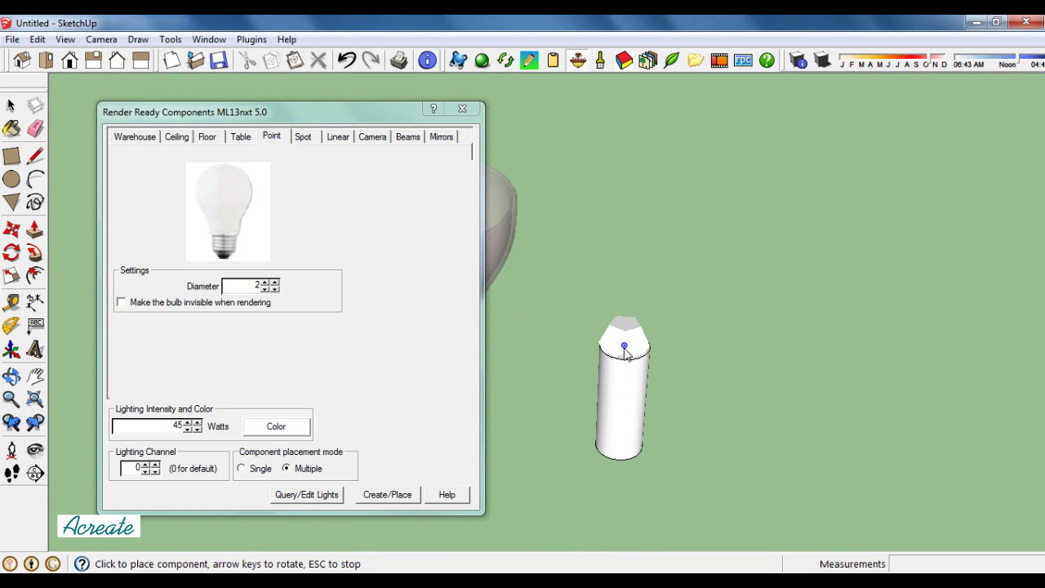
pyautogui.click(624, 349)
pyautogui.click(461, 109)
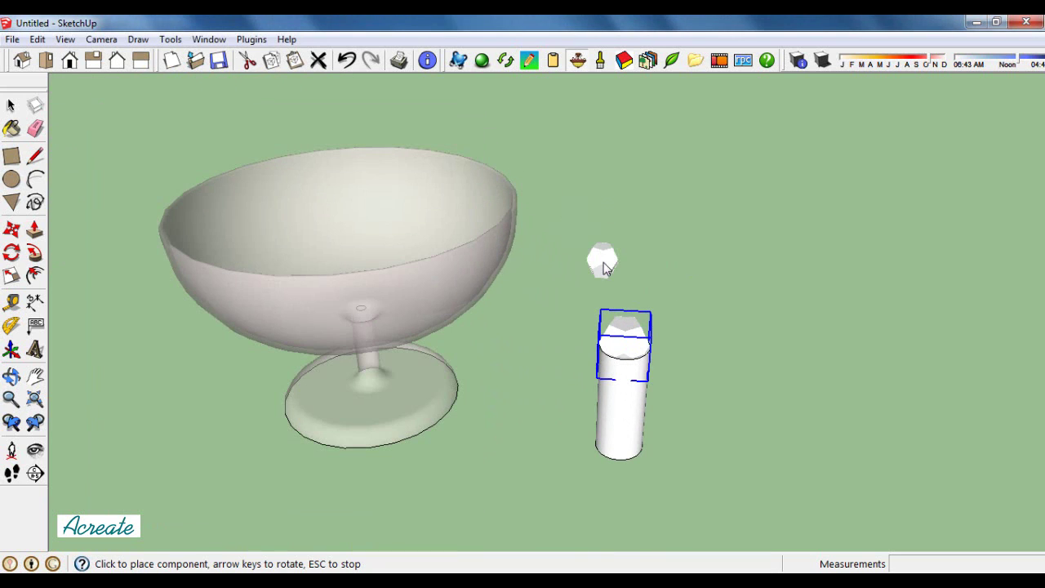
pyautogui.click(349, 66)
# Undo the accidental move and erase the placed white light from the cylinder.
pyautogui.click(11, 108)
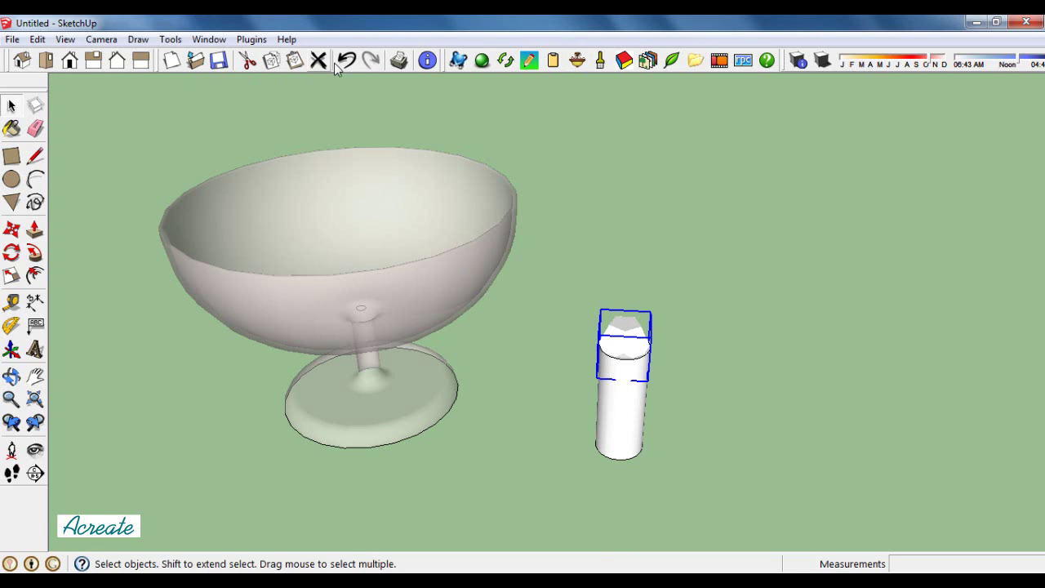
pyautogui.click(346, 62)
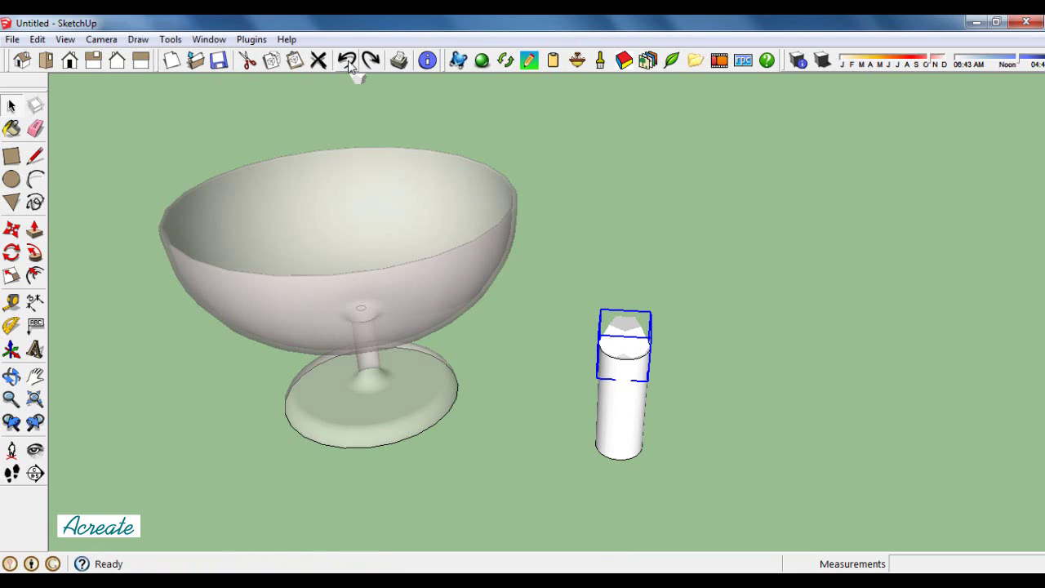
pyautogui.click(347, 60)
pyautogui.rightClick(635, 329)
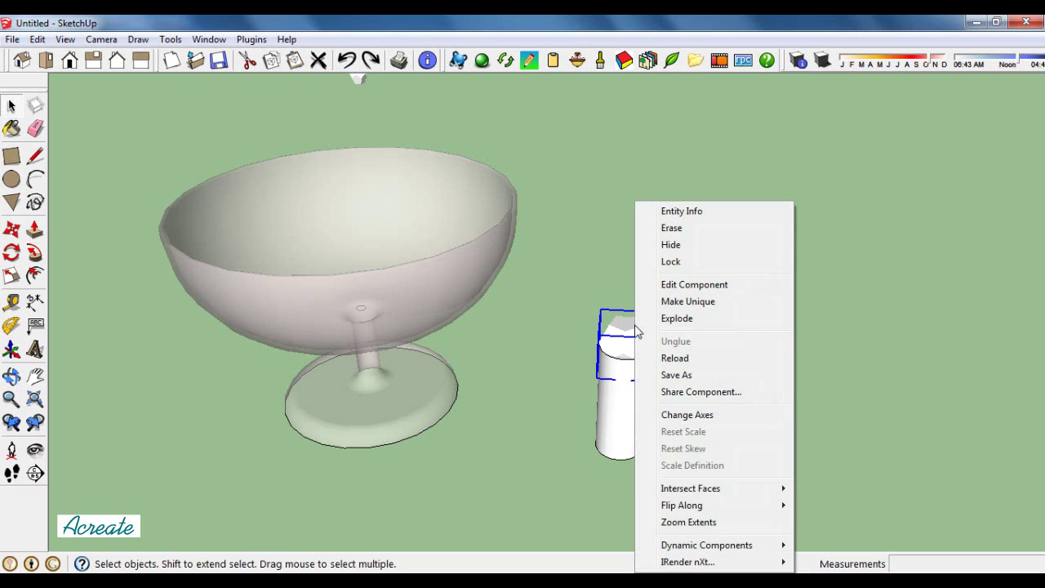
pyautogui.click(675, 228)
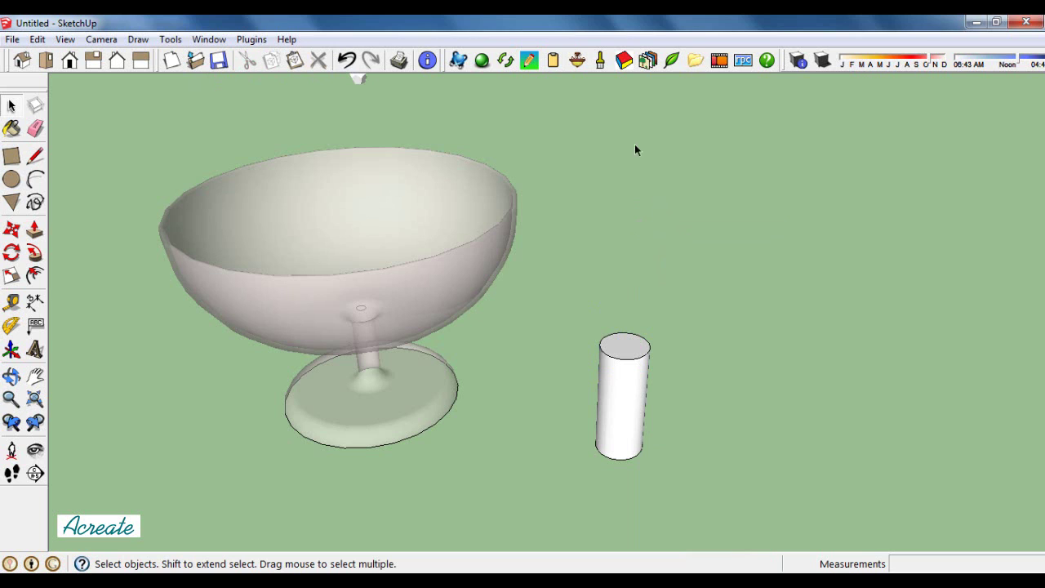
pyautogui.click(553, 61)
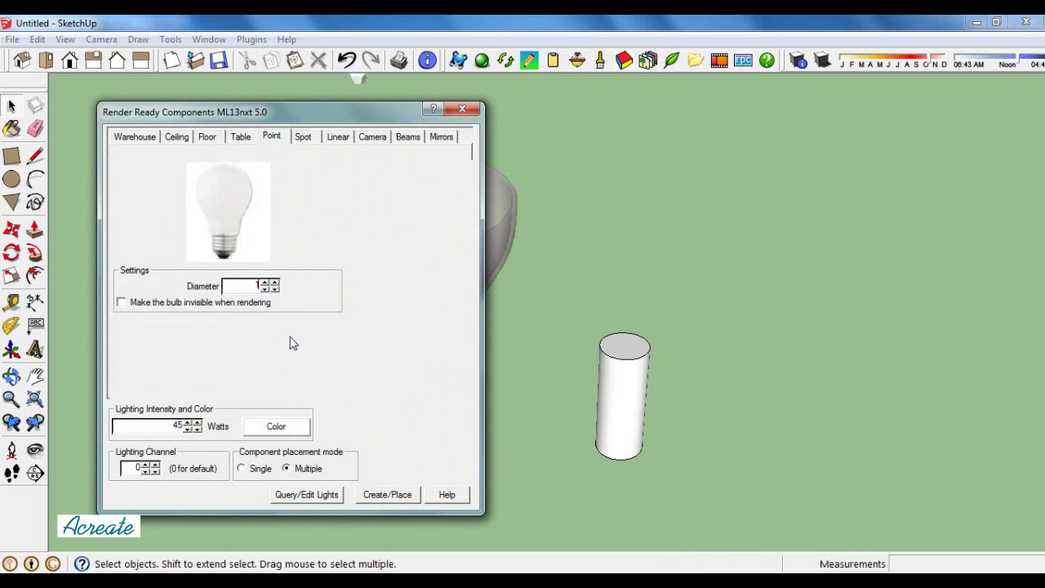
# Set the point light's colour to a rich, darker orange.
pyautogui.click(299, 432)
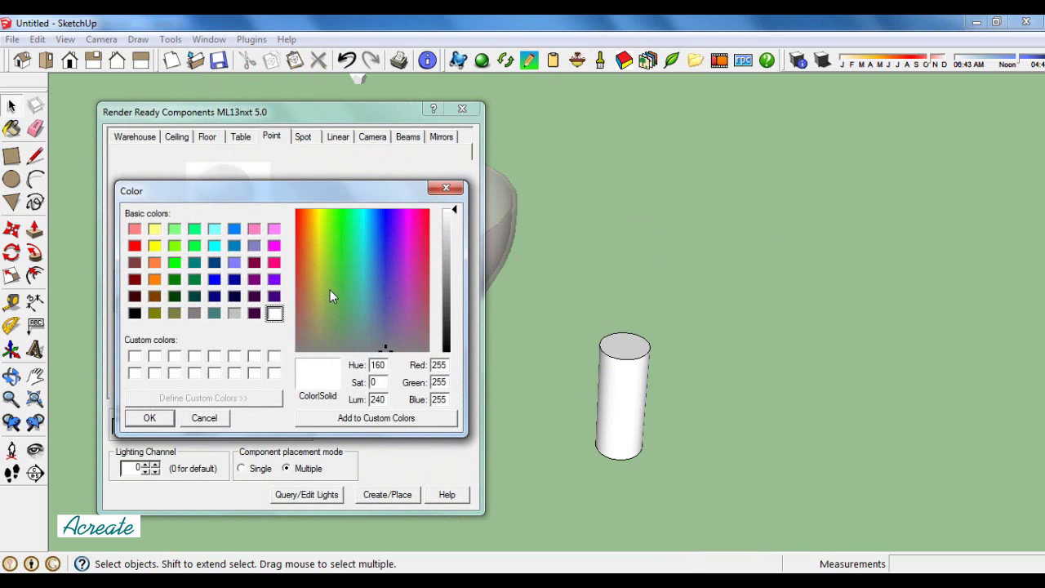
pyautogui.click(312, 230)
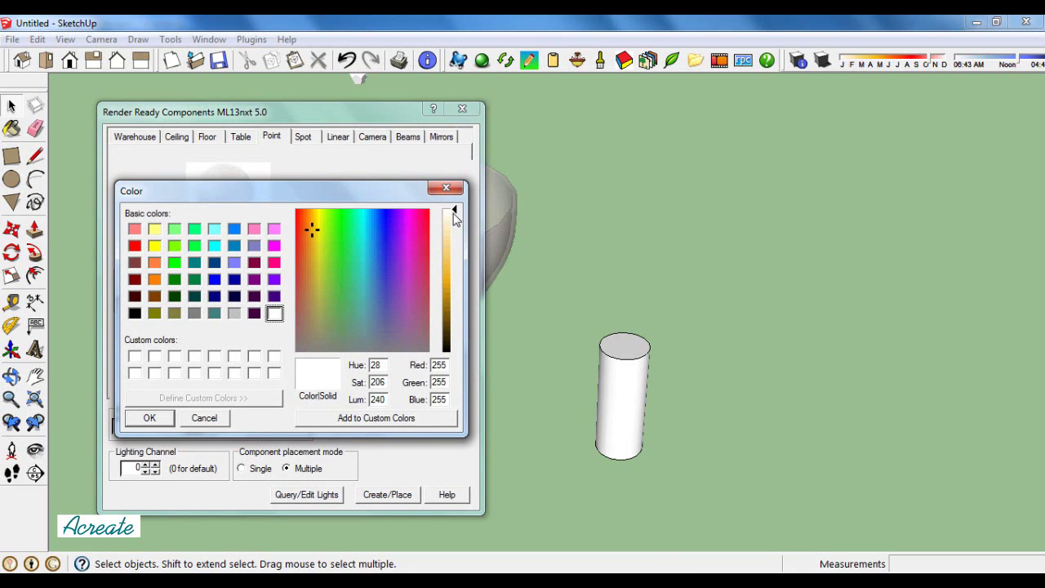
pyautogui.moveTo(456, 216); pyautogui.dragTo(459, 279)
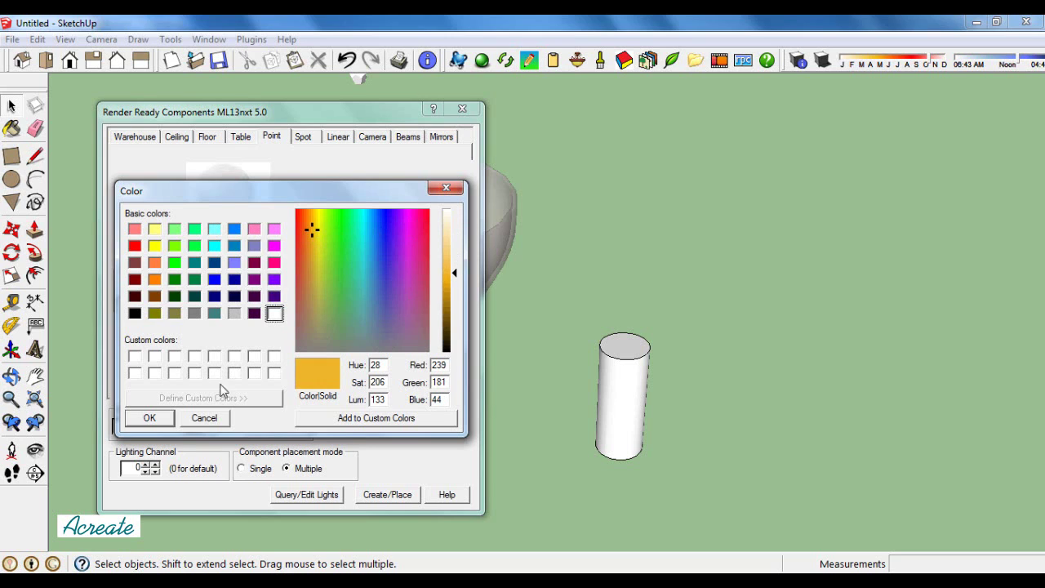
pyautogui.click(149, 418)
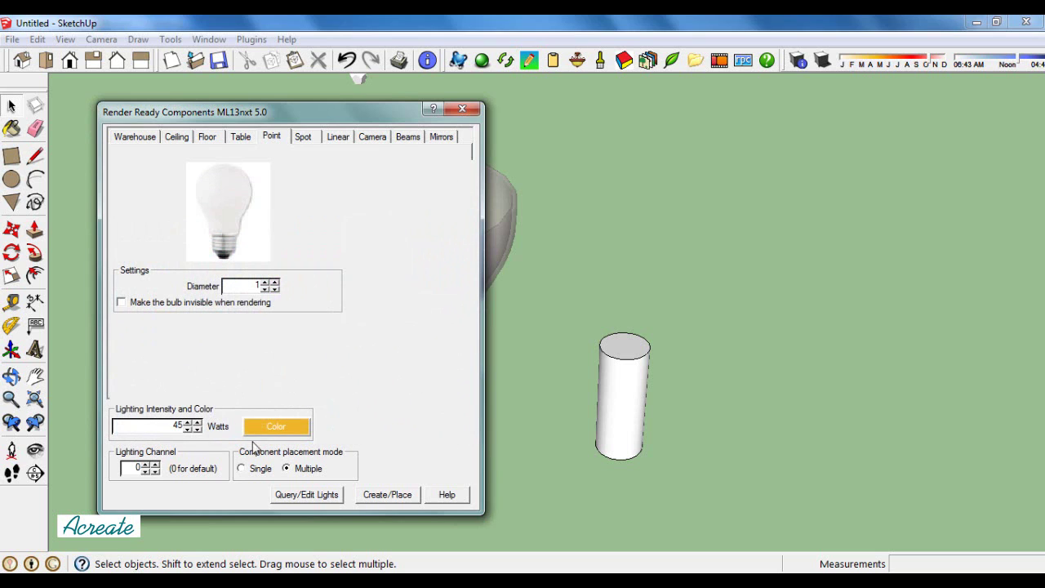
# Place the orange point light at the centre of the cylinder's top.
pyautogui.click(385, 495)
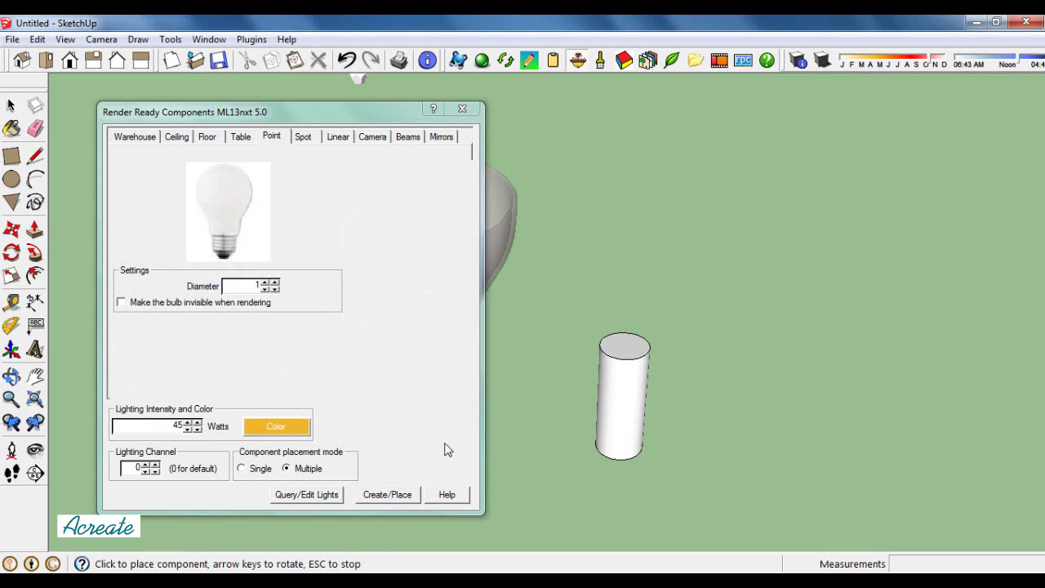
pyautogui.click(625, 346)
pyautogui.click(462, 109)
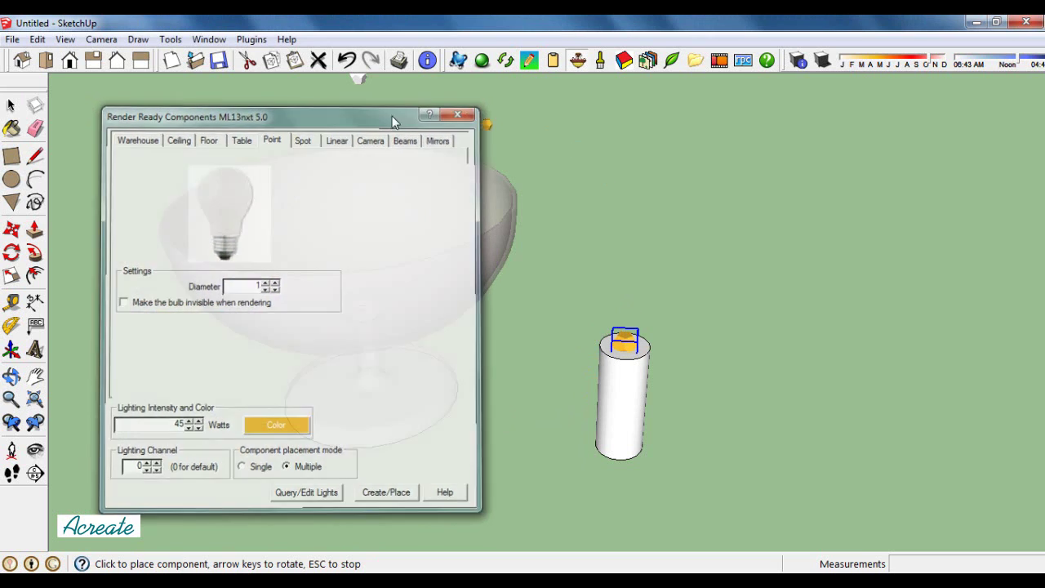
pyautogui.click(12, 106)
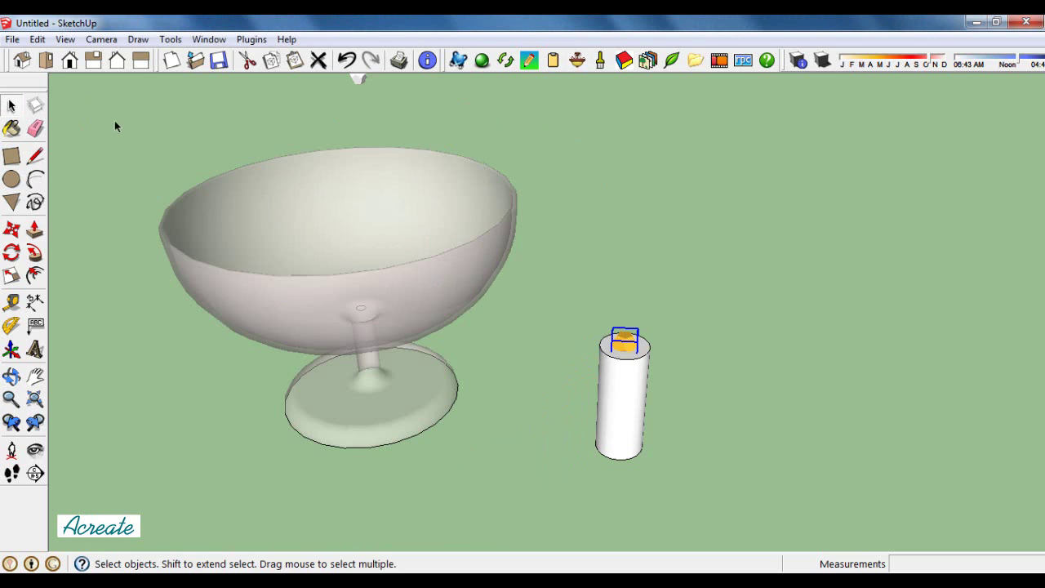
# Window-select the candle with its light and make it one group.
pyautogui.scroll(-4, 637, 351)
pyautogui.scroll(-1, 639, 363)
pyautogui.scroll(1, 639, 353)
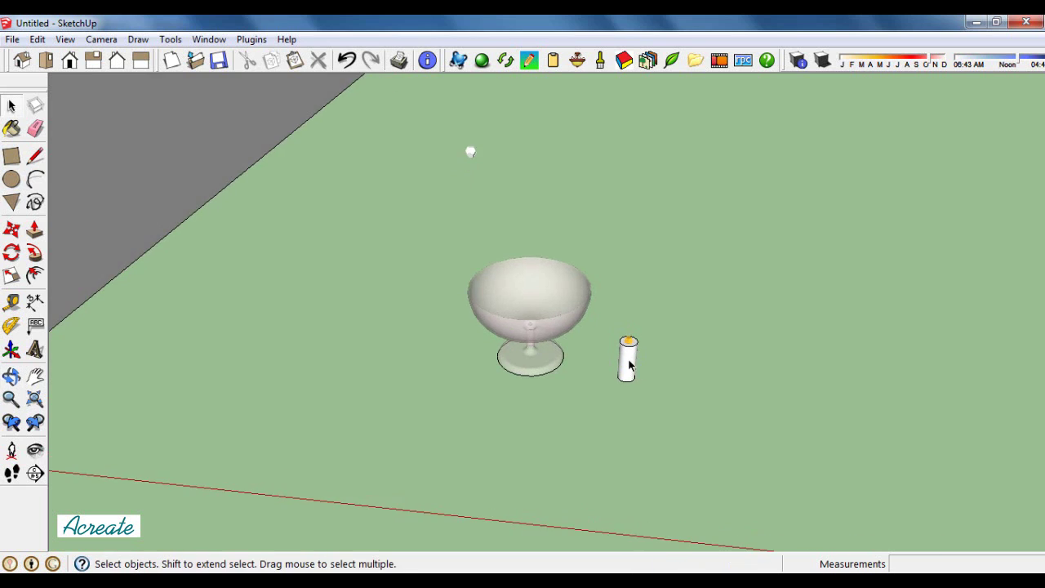
pyautogui.scroll(2, 632, 354)
pyautogui.scroll(2, 653, 326)
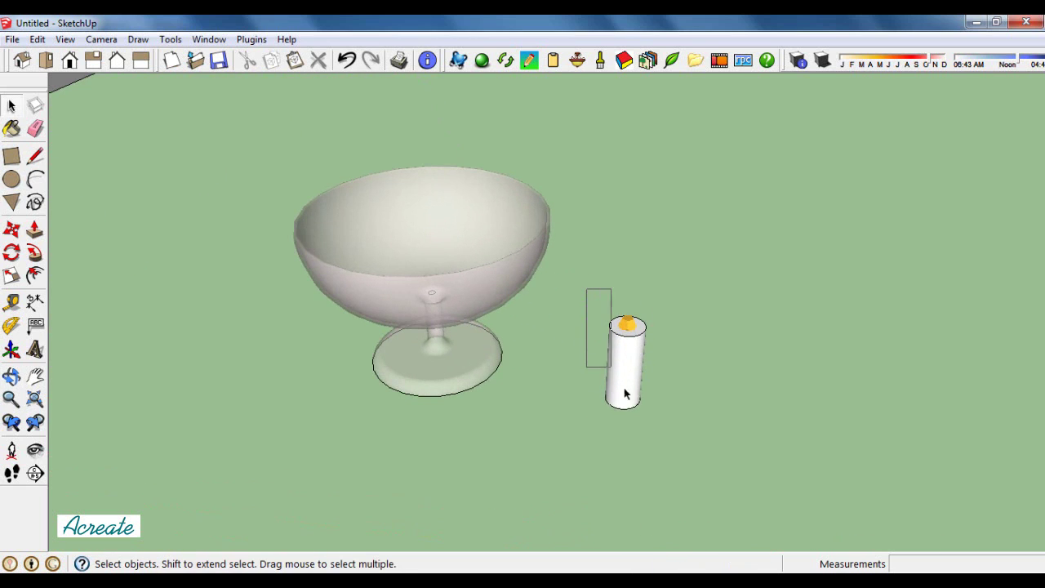
pyautogui.moveTo(625, 394); pyautogui.dragTo(671, 435)
pyautogui.rightClick(634, 364)
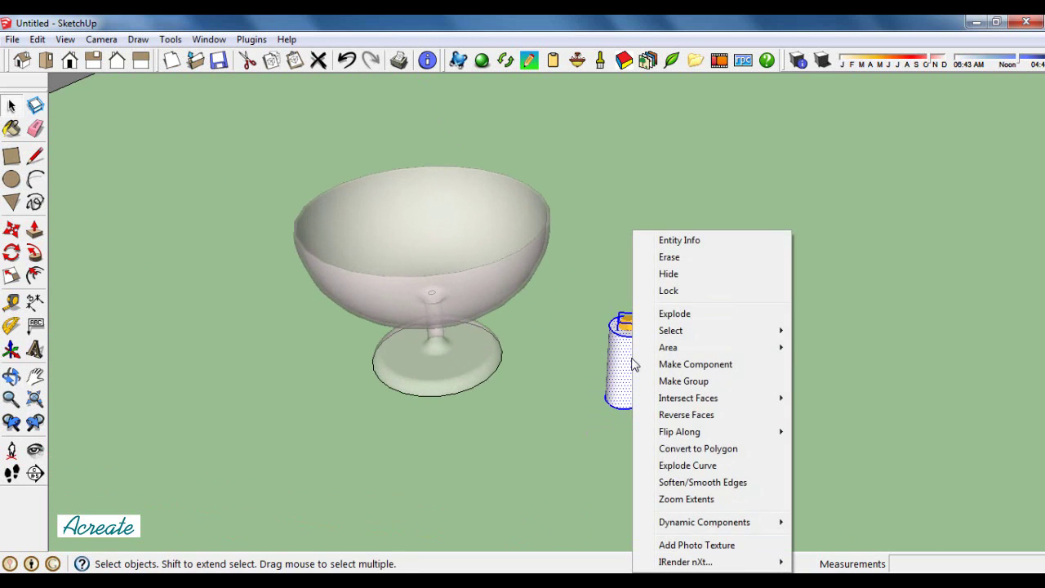
pyautogui.click(684, 381)
pyautogui.click(672, 355)
# Window-select the whole goblet and make it a separate group.
pyautogui.scroll(-3, 671, 353)
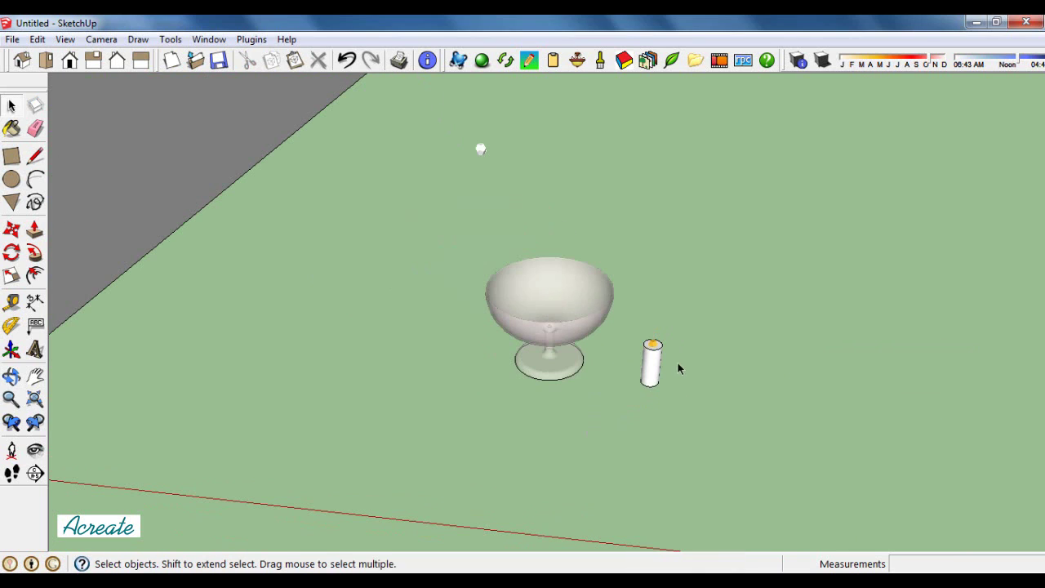
pyautogui.moveTo(439, 215); pyautogui.dragTo(620, 395)
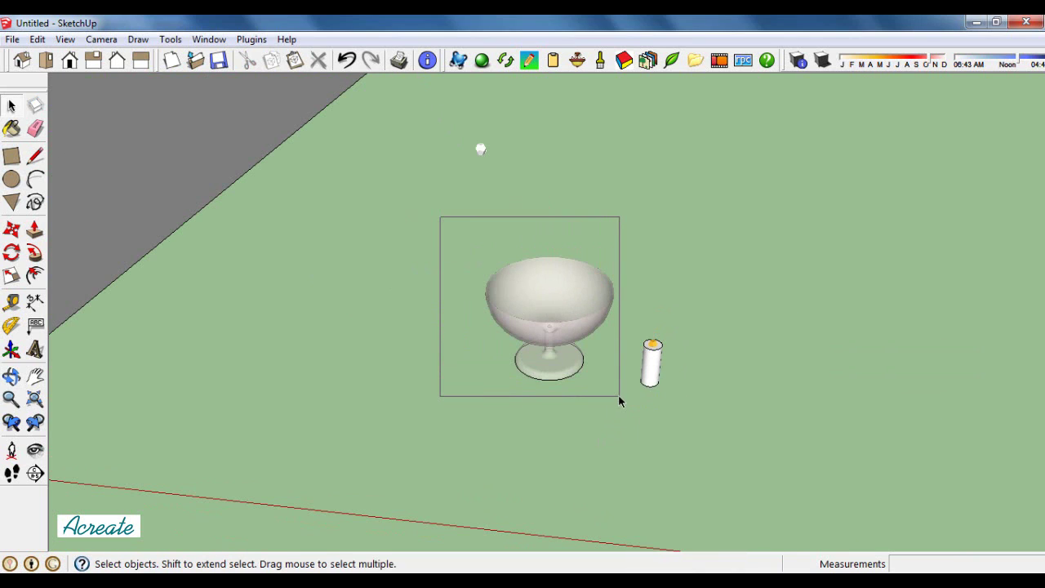
pyautogui.rightClick(561, 324)
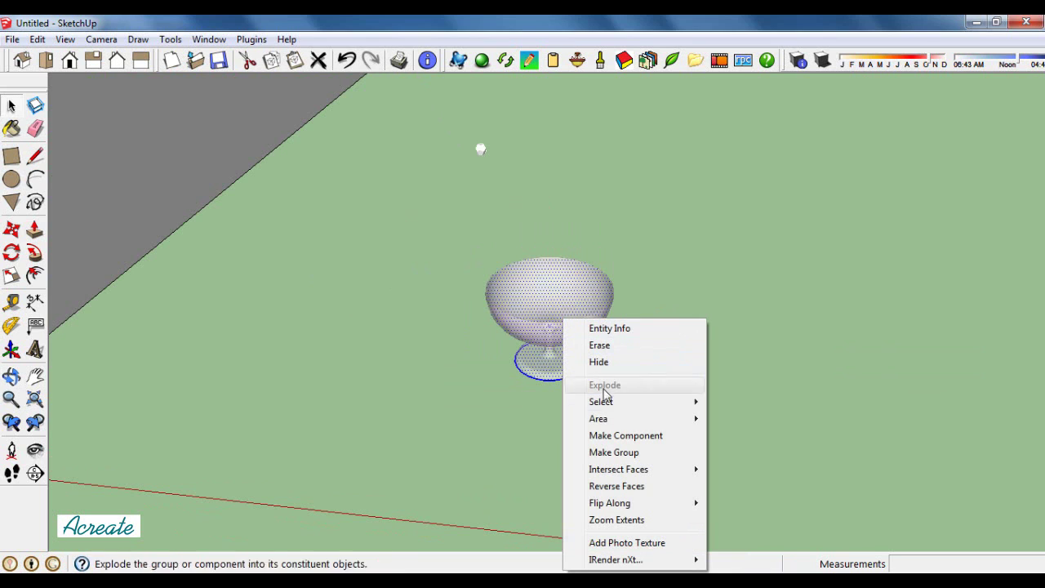
pyautogui.click(617, 454)
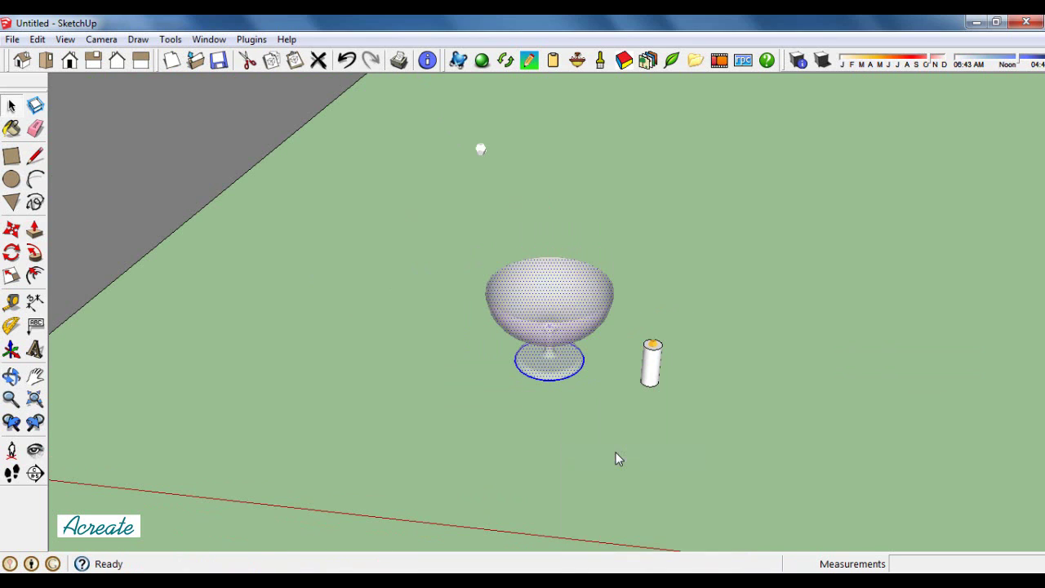
pyautogui.click(640, 314)
pyautogui.moveTo(637, 321); pyautogui.dragTo(639, 377, button='middle')
pyautogui.scroll(2, 638, 377)
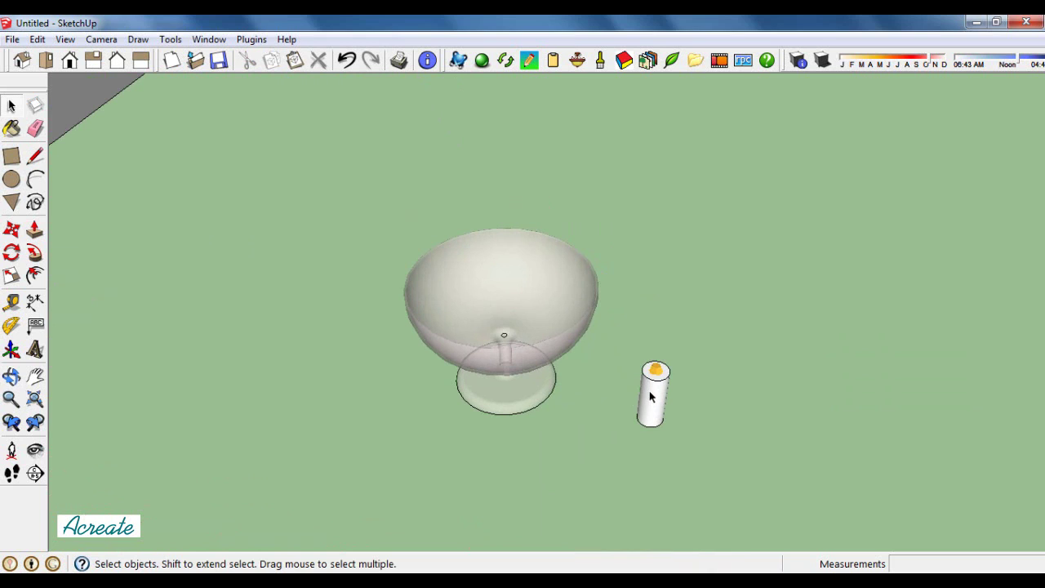
# Move the candle group by its bottom corner into the goblet's bowl.
pyautogui.click(650, 396)
pyautogui.click(12, 229)
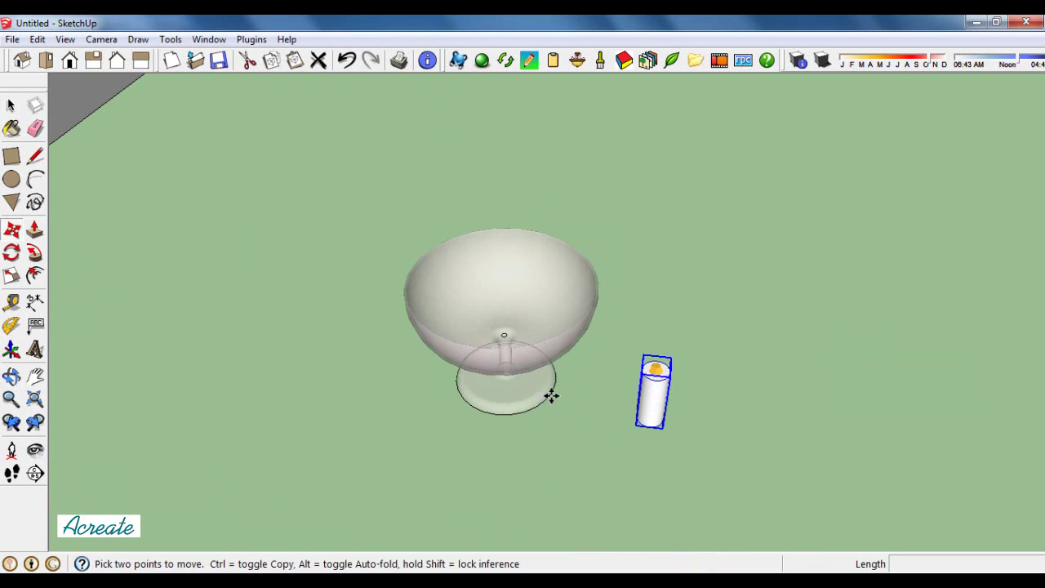
pyautogui.click(645, 426)
pyautogui.scroll(3, 534, 319)
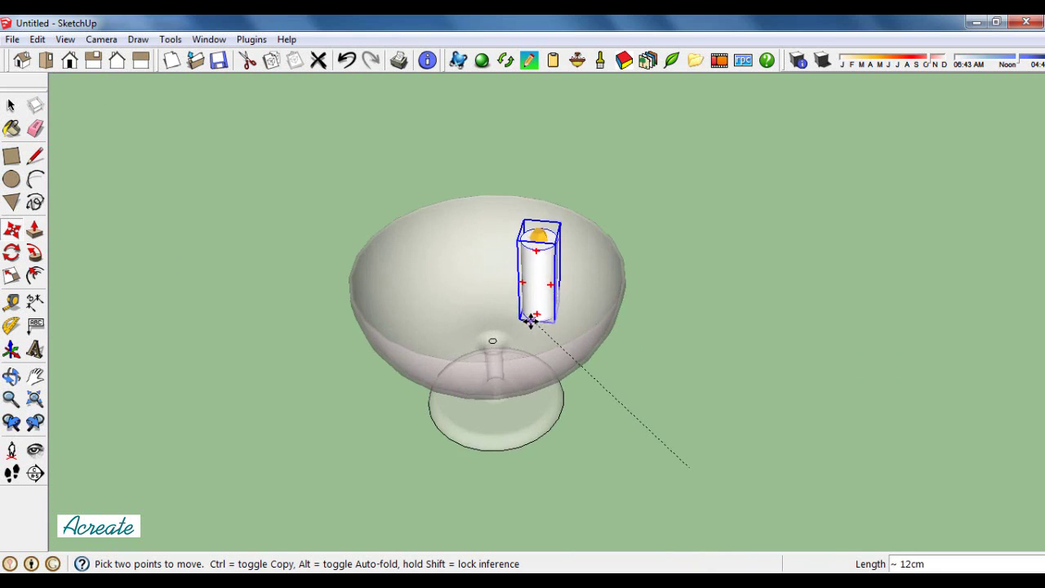
pyautogui.scroll(1, 522, 326)
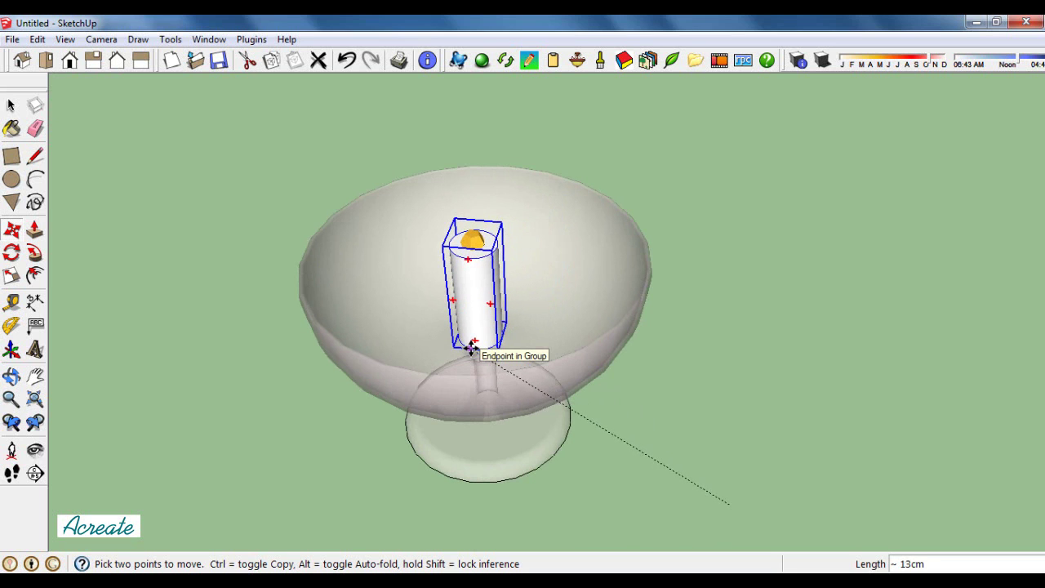
pyautogui.click(471, 348)
# Centre the candle over the stem and orbit to check it from the side.
pyautogui.moveTo(510, 356)
pyautogui.mouseDown(button='middle')
pyautogui.moveTo(741, 254)
pyautogui.moveTo(818, 452)
pyautogui.mouseUp(button='middle')
pyautogui.scroll(3, 576, 367)
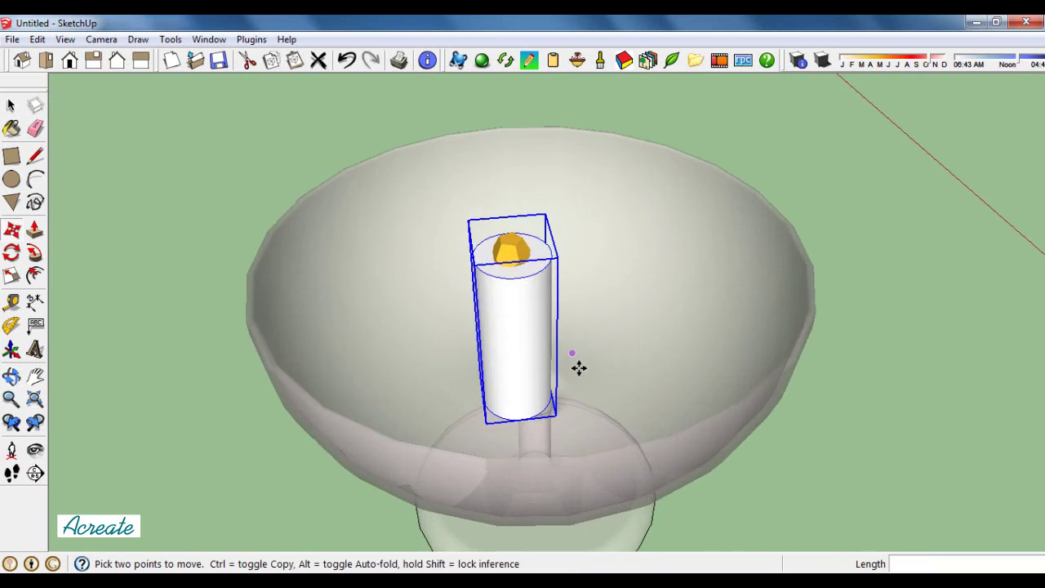
pyautogui.scroll(2, 580, 454)
pyautogui.scroll(2, 566, 384)
pyautogui.scroll(-3, 567, 396)
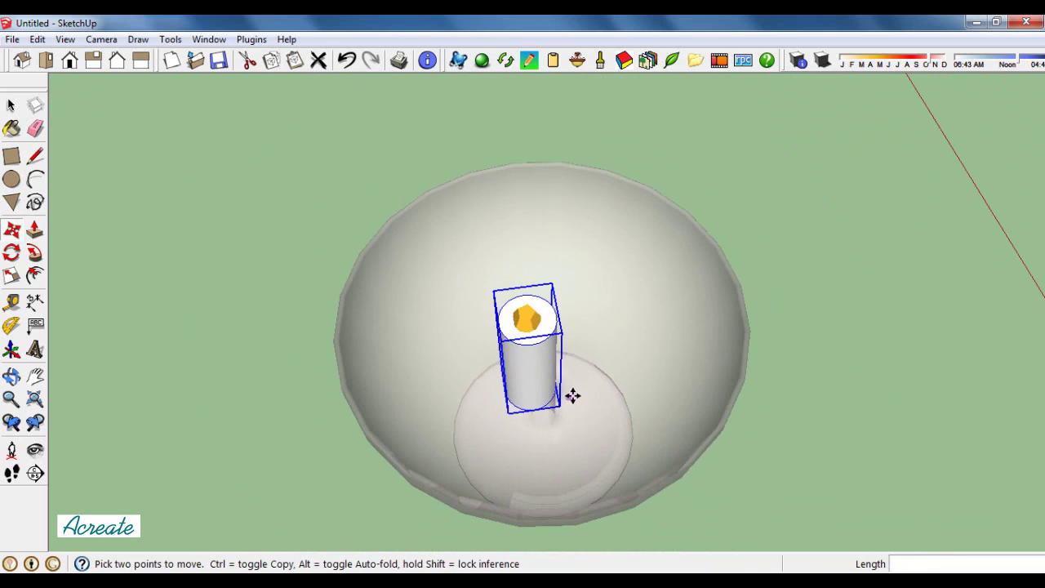
pyautogui.click(710, 517)
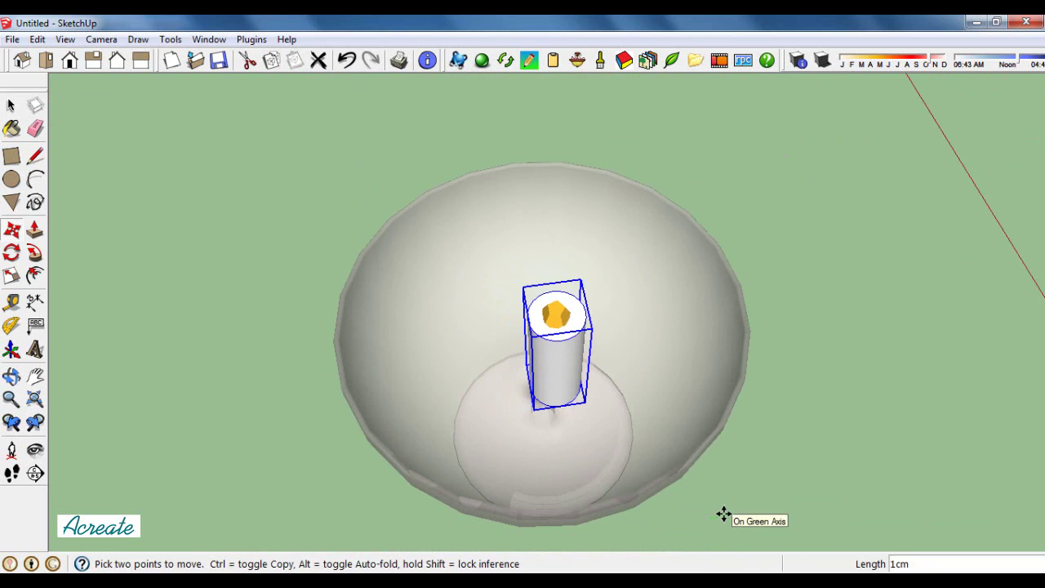
pyautogui.moveTo(732, 505)
pyautogui.mouseDown(button='middle')
pyautogui.moveTo(587, 490)
pyautogui.moveTo(462, 414)
pyautogui.moveTo(392, 352)
pyautogui.moveTo(348, 283)
pyautogui.moveTo(573, 368)
pyautogui.moveTo(438, 240)
pyautogui.moveTo(620, 332)
pyautogui.mouseUp(button='middle')
pyautogui.click(10, 105)
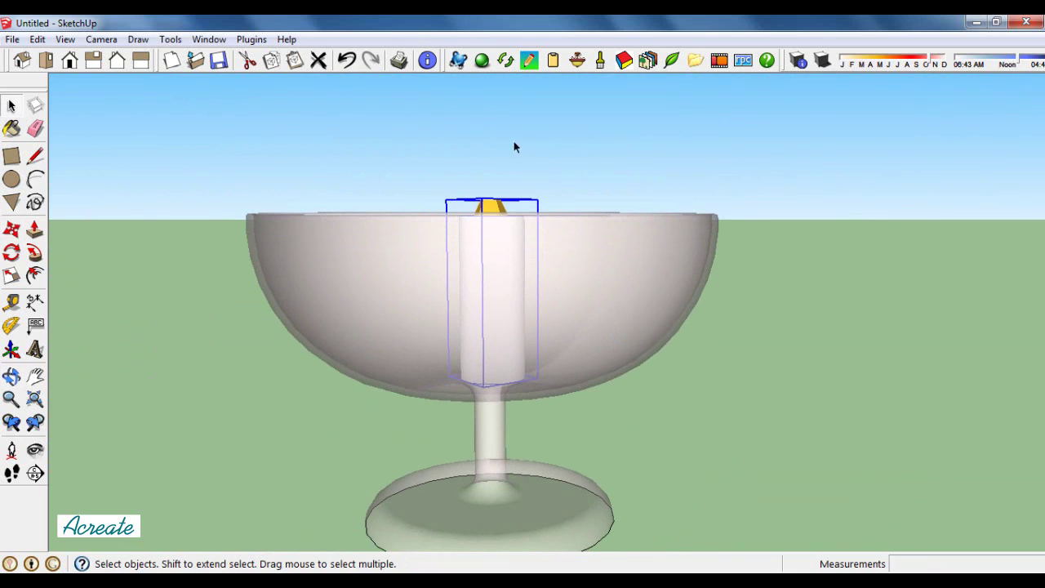
pyautogui.click(514, 144)
pyautogui.scroll(-2, 640, 229)
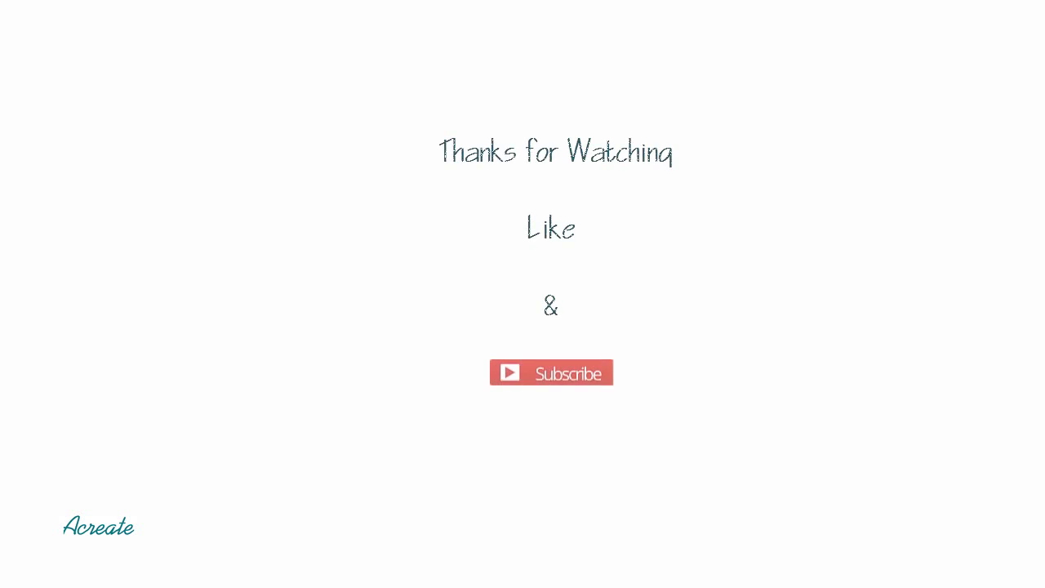